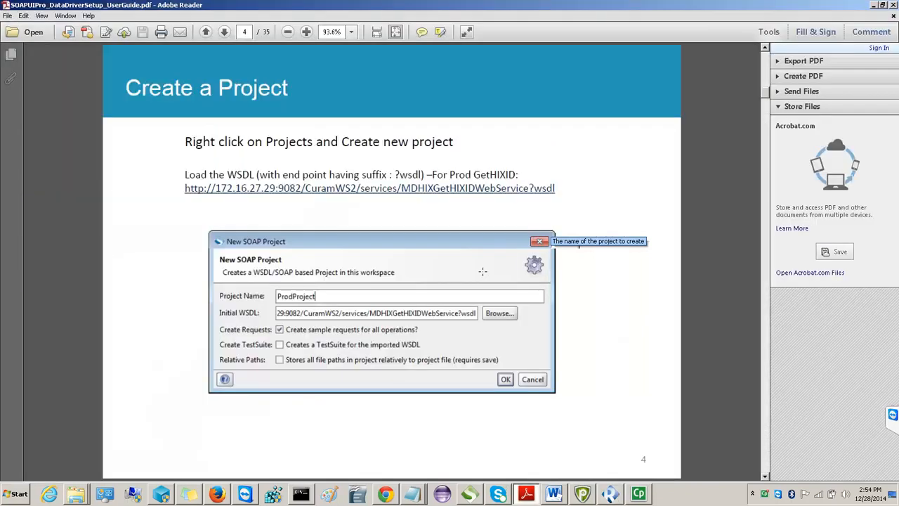
Check page 5, 'Add a Test Case', in the PDF guide, then return to Ready! API
key(Page_Down)
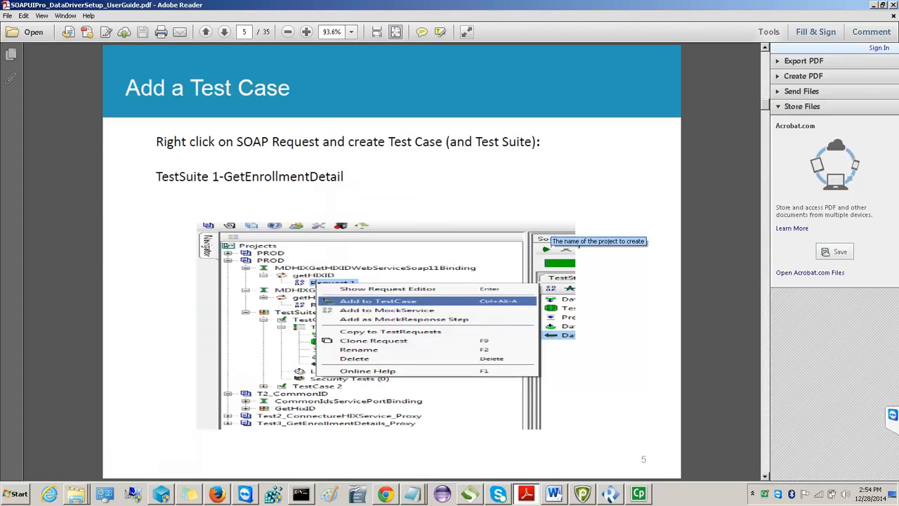
key(alt+Tab)
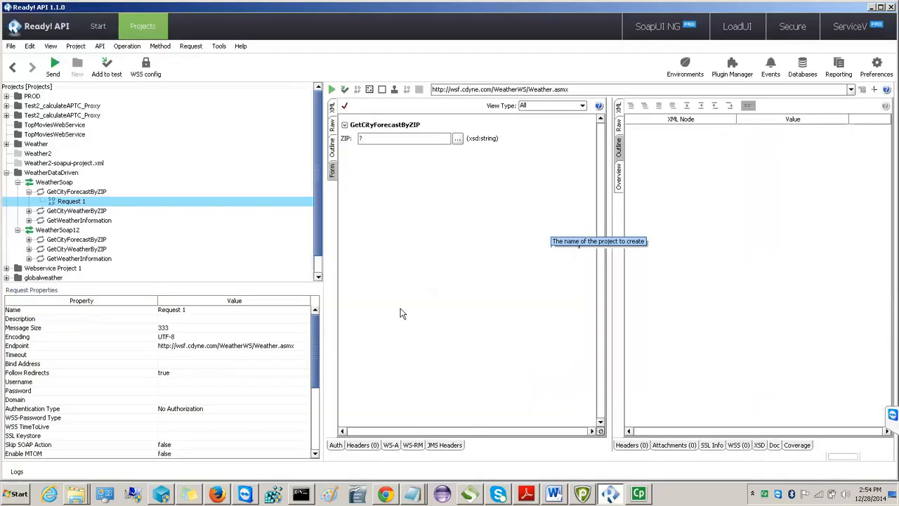
key(alt+Tab)
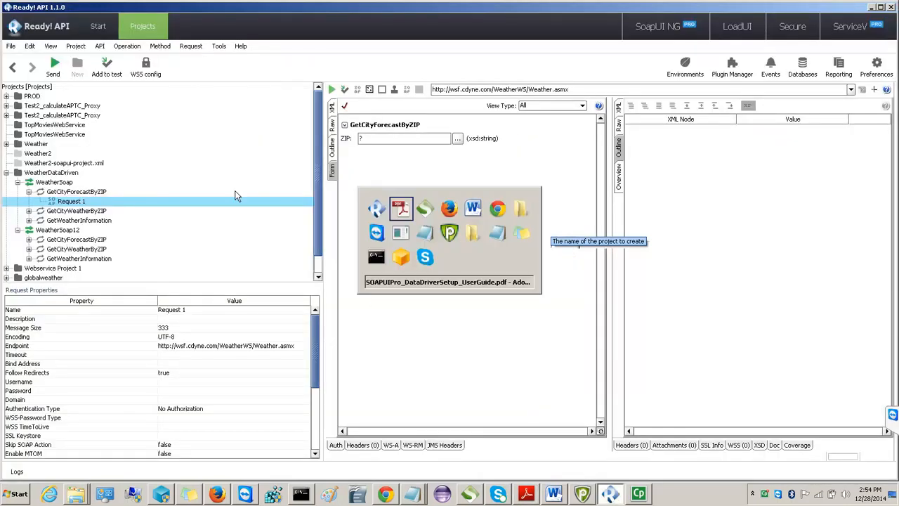
key(Page_Up)
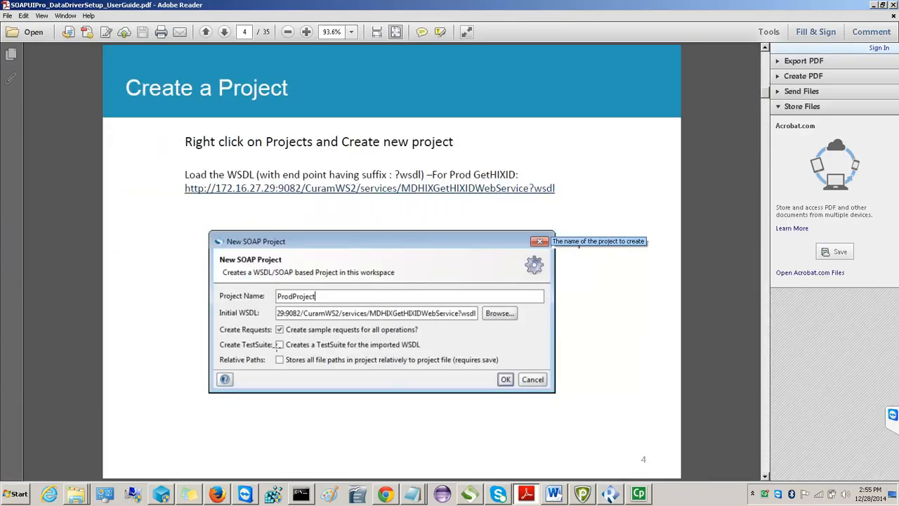
key(Page_Down)
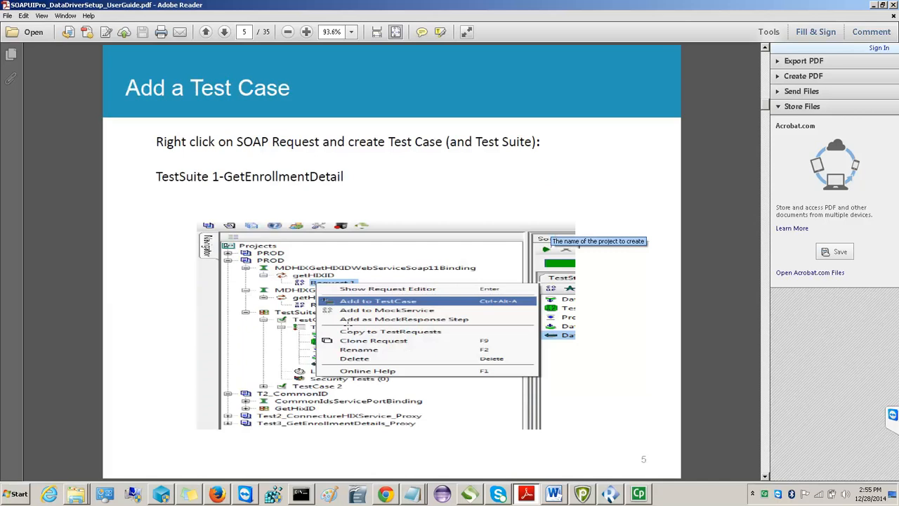
key(alt+Tab)
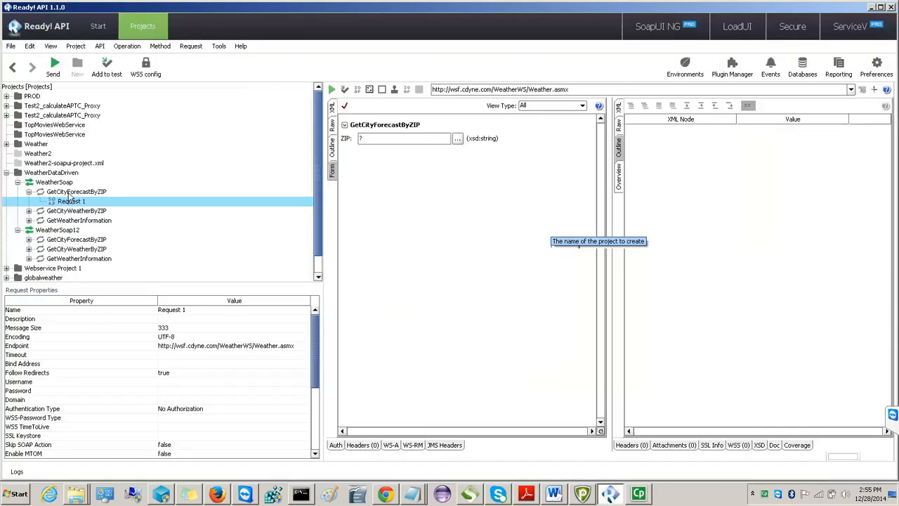
Add GetCityForecastByZIP Request 1 to a new TestCase 1 in TestSuite 1, keeping the default names
right_click(70, 201)
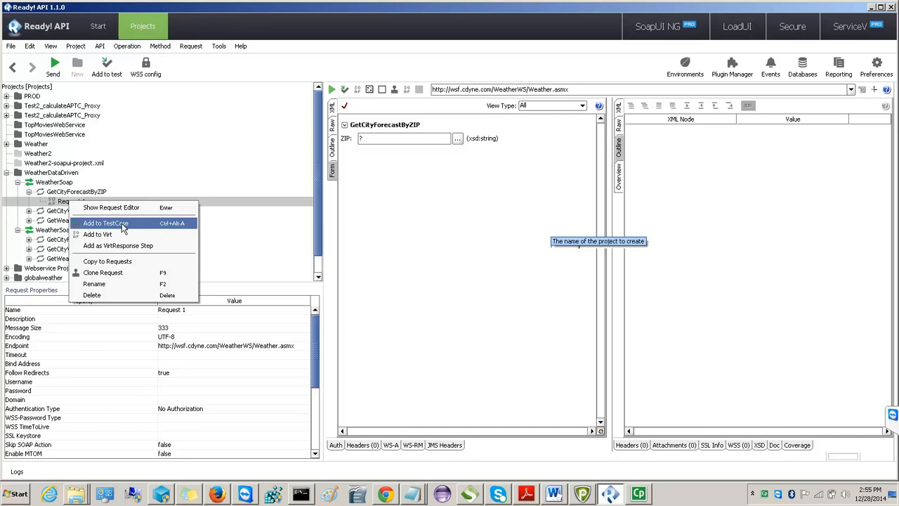
click(105, 222)
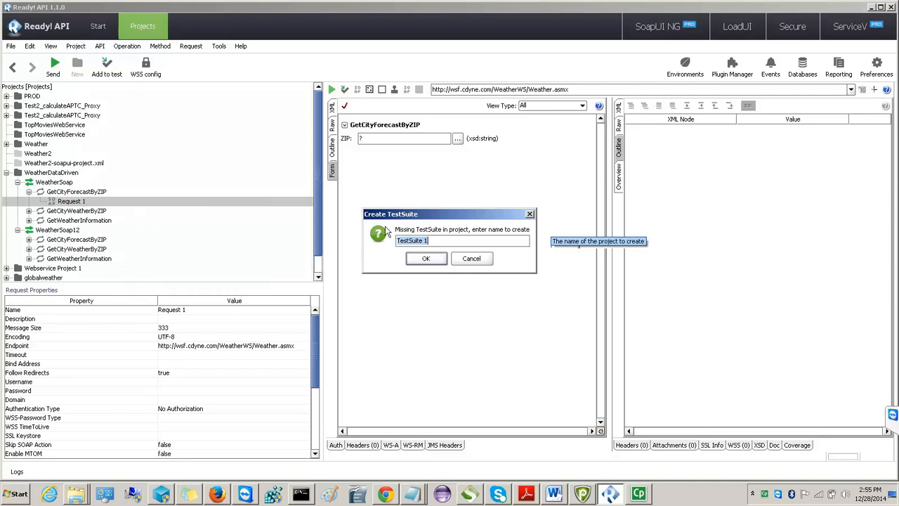
click(434, 261)
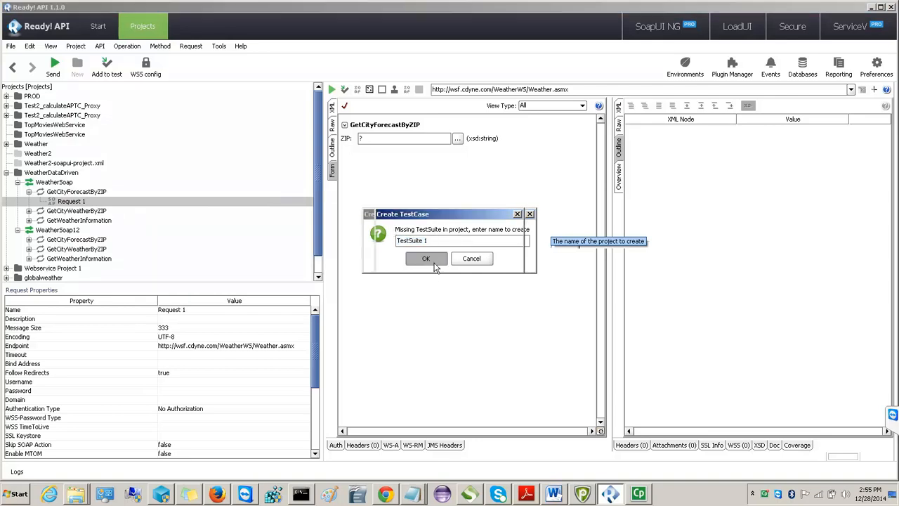
click(434, 264)
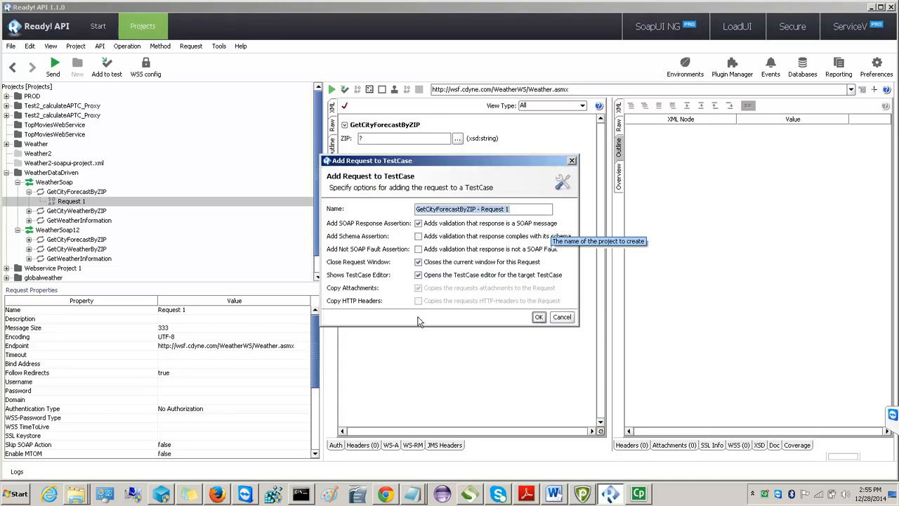
click(537, 320)
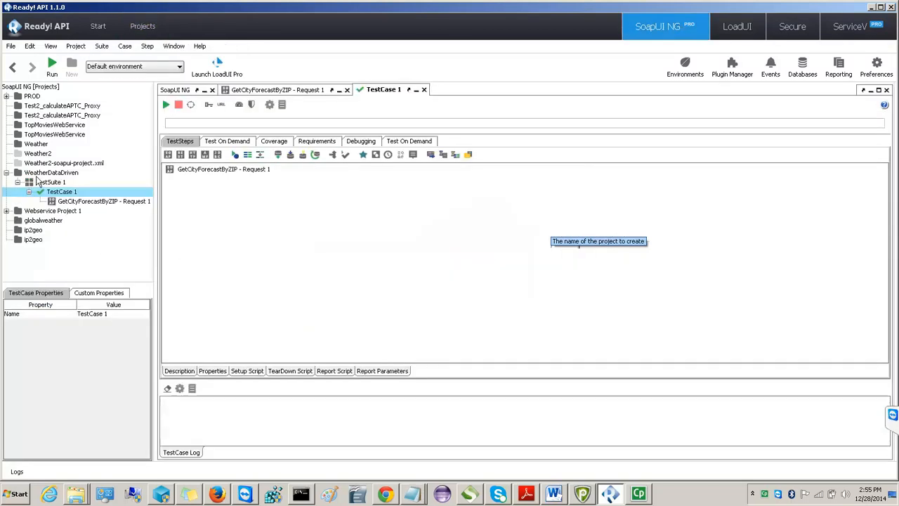
Inspect the properties of the GetCityForecastByZIP - Request 1 test step
click(69, 202)
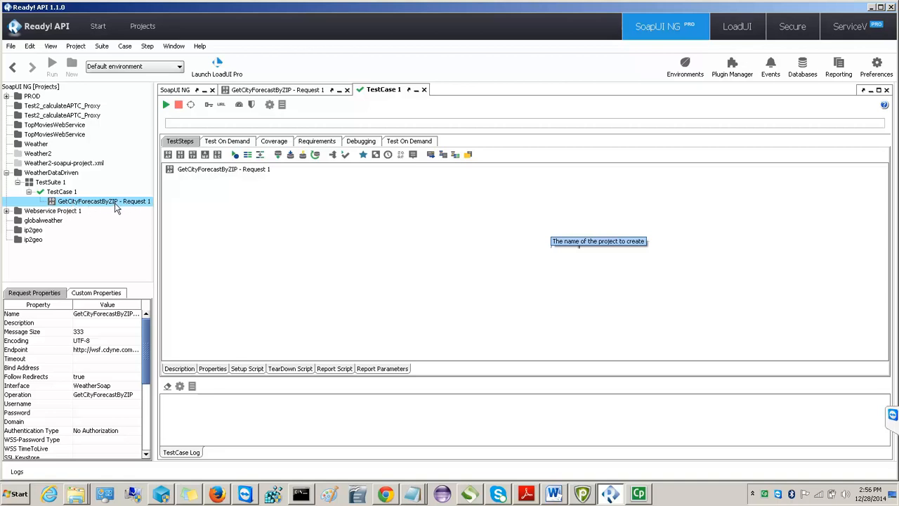
right_click(105, 203)
click(307, 237)
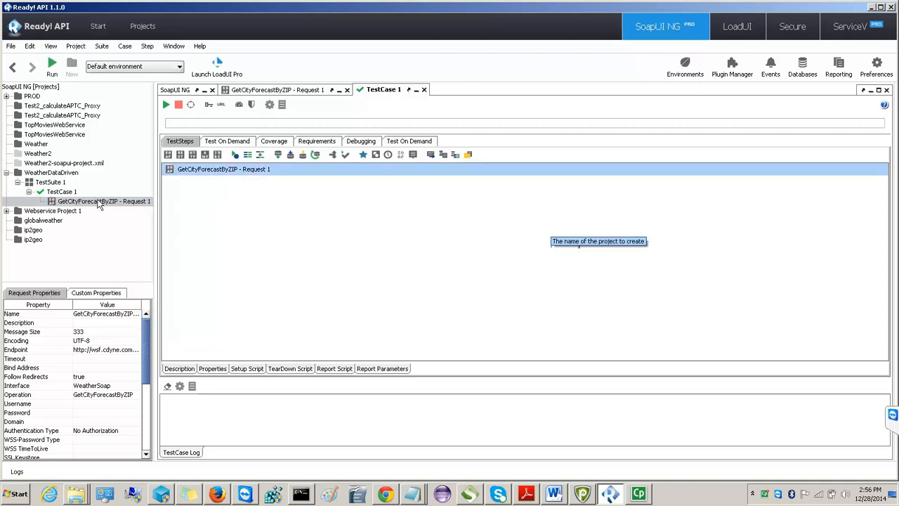
click(109, 202)
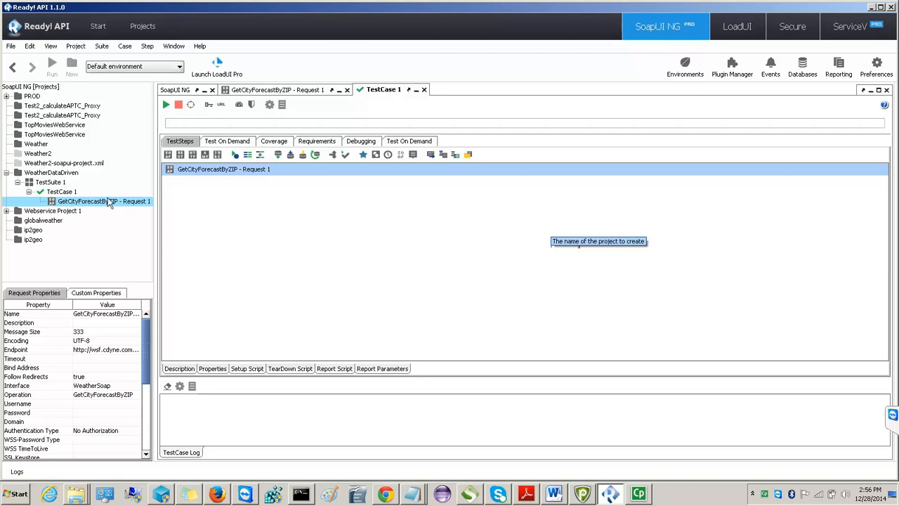
View the TestCase 1 and TestSuite 1 properties, then switch to the PDF guide
click(61, 193)
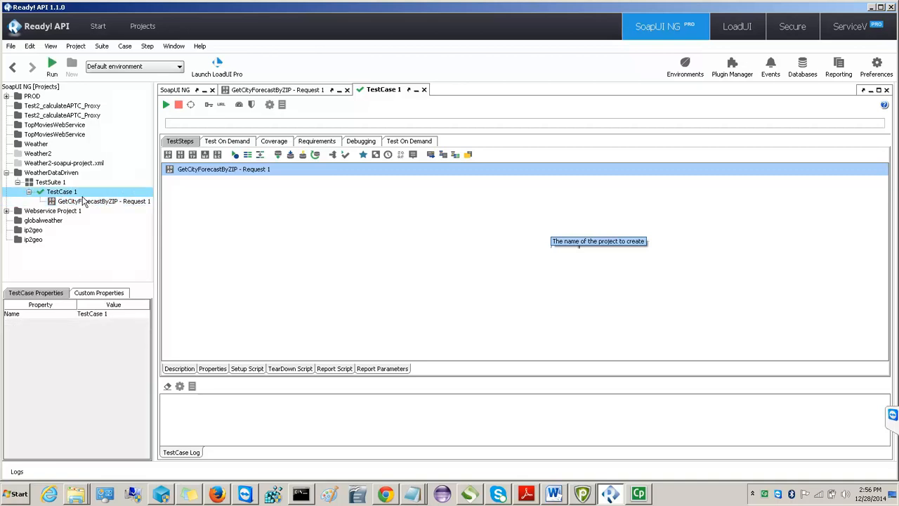
click(44, 184)
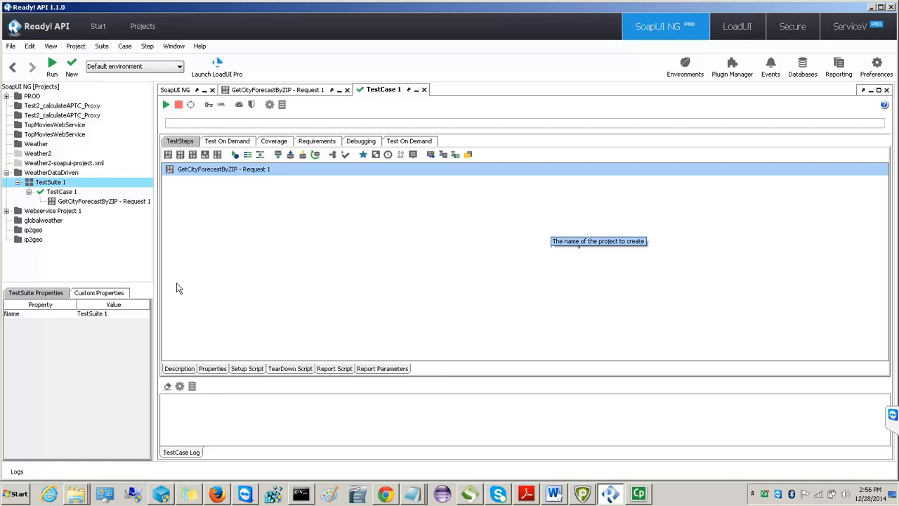
key(alt+Tab)
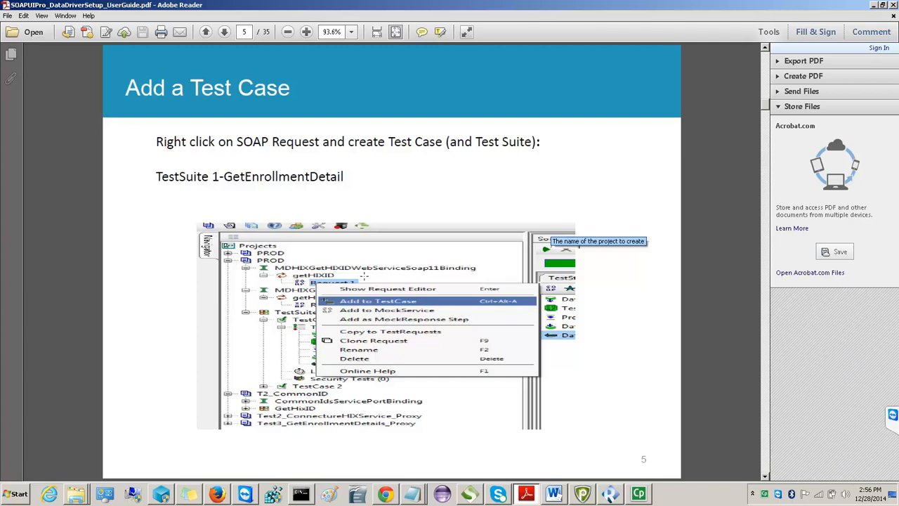
Scroll the guide to page 6, 'Add a Data Source', then return to TestCase 1's editor
scroll(364, 276, down, 1)
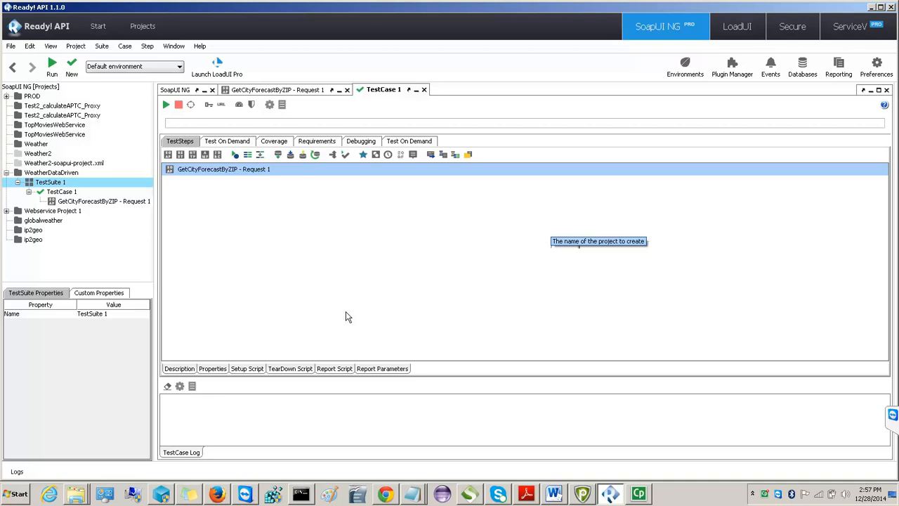
key(alt+Tab)
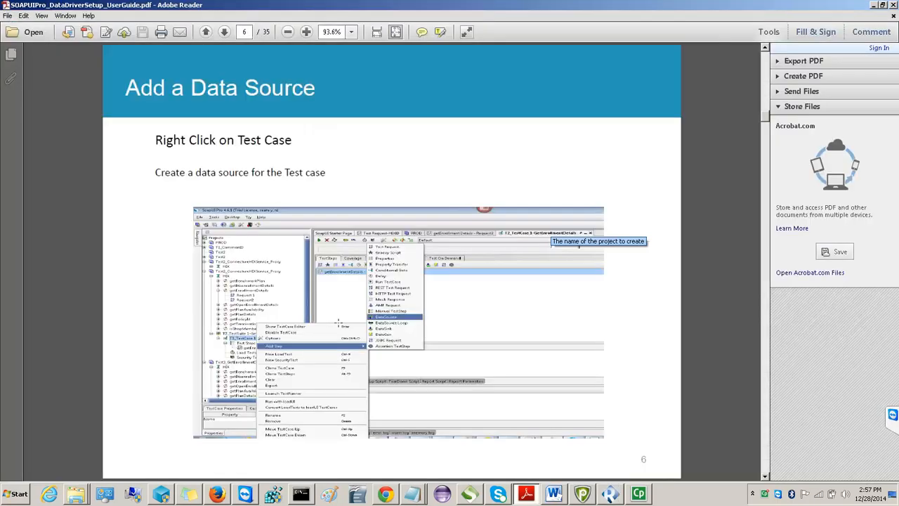
key(alt+Tab)
key(alt+Tab)
key(alt+Tab)
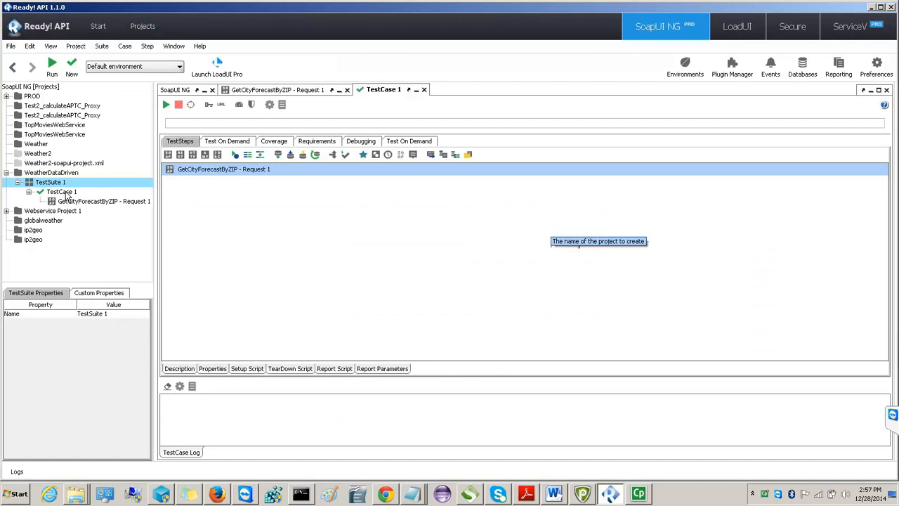
Add a 'DataSource' step to TestCase 1 and auto-create a data-driven loop over the ZIP parameter
click(66, 194)
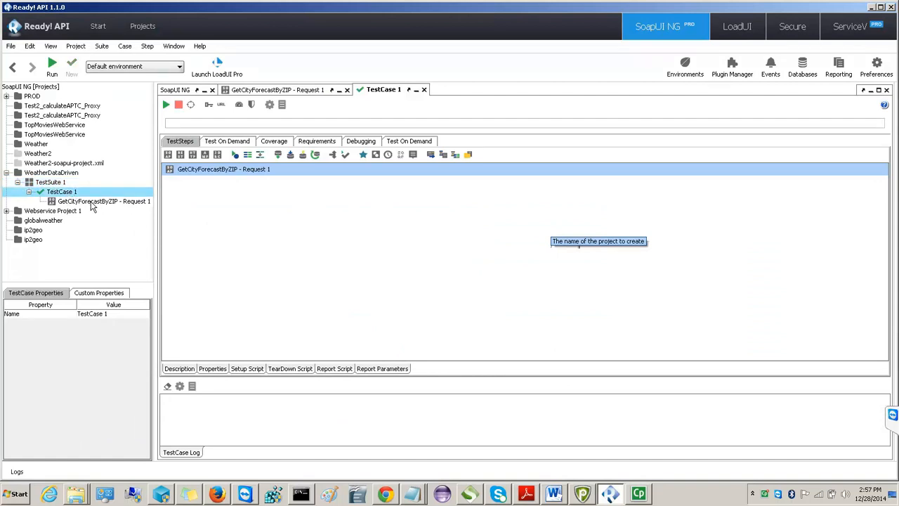
right_click(75, 194)
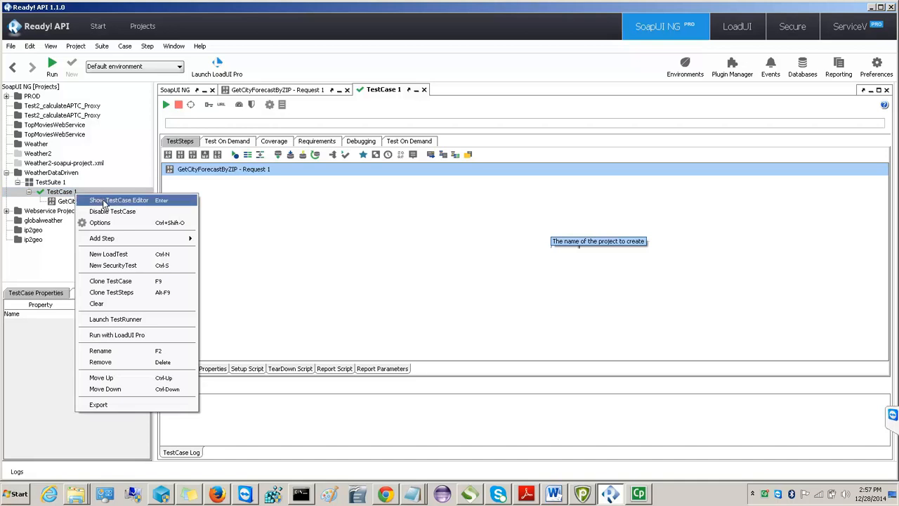
mouse_move(173, 243)
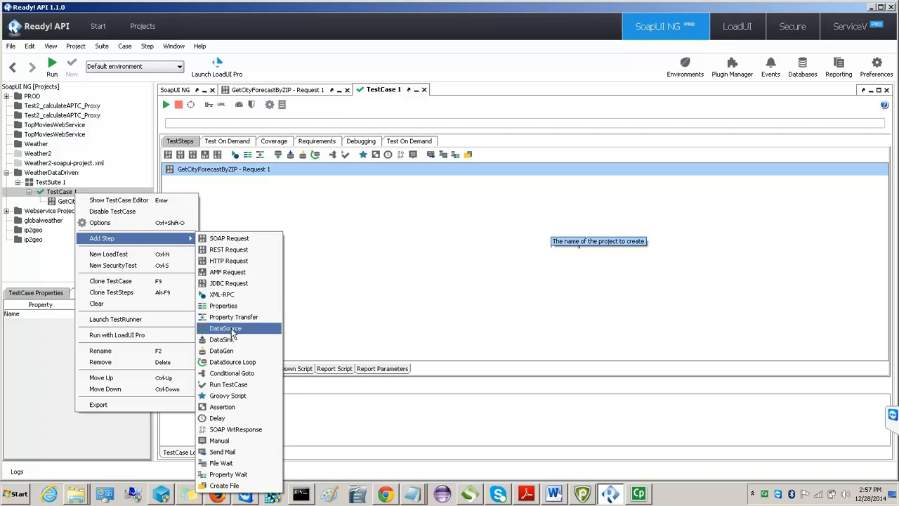
click(232, 330)
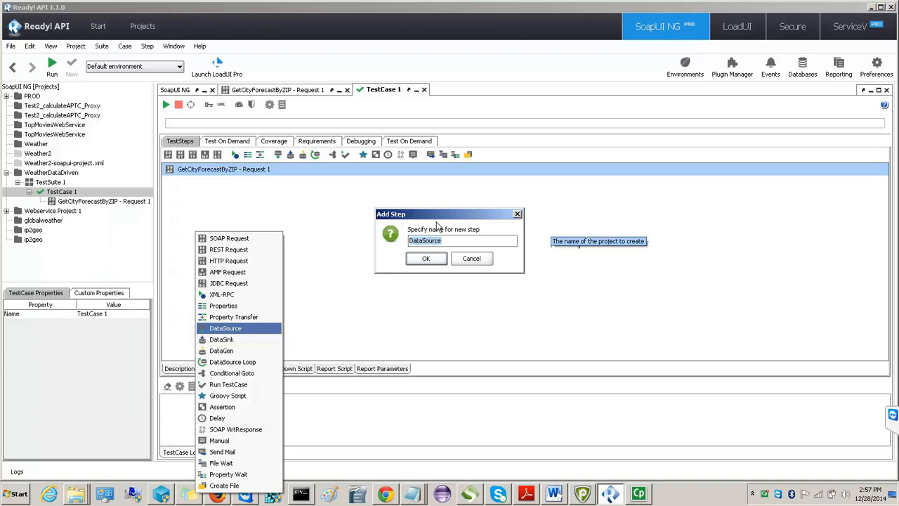
drag(441, 216, 431, 214)
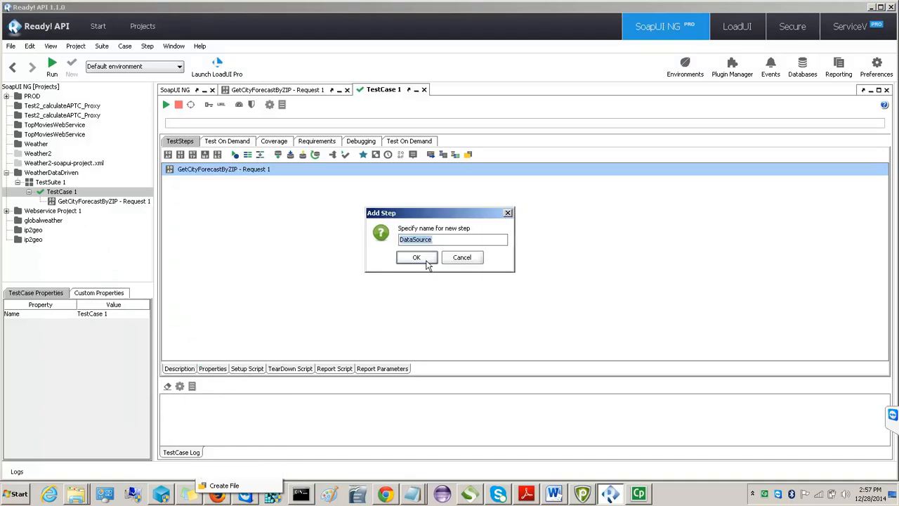
click(426, 261)
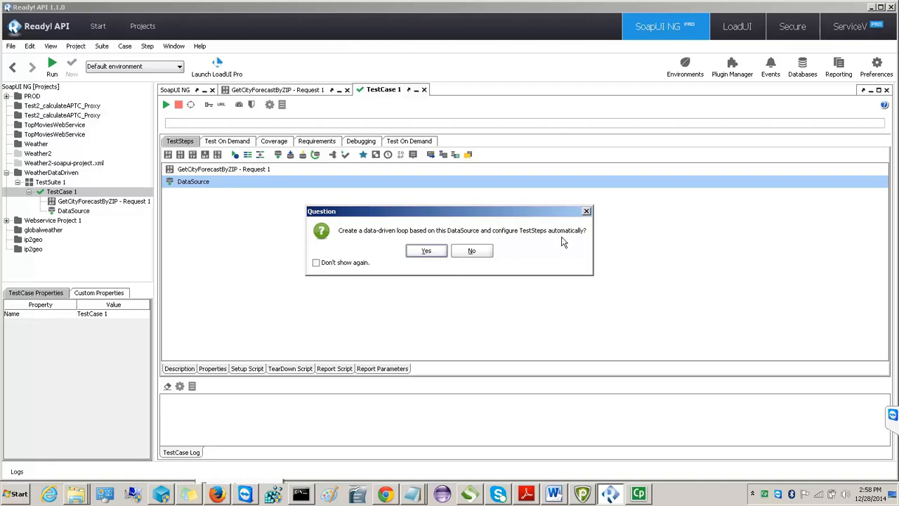
click(426, 251)
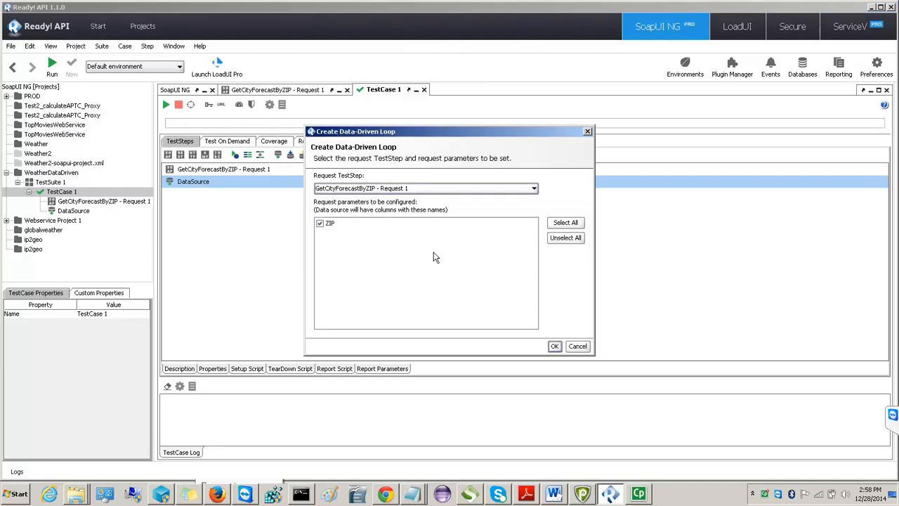
click(554, 346)
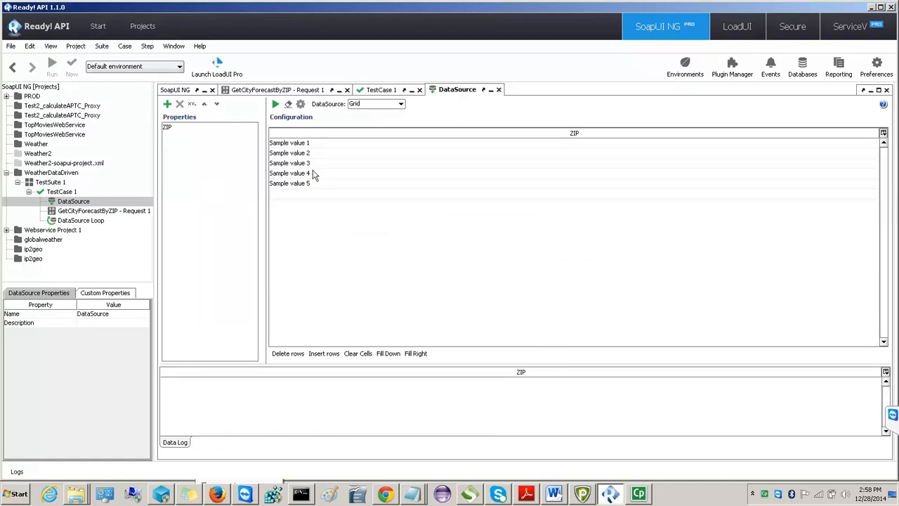
Review the five ZIP sample values in the DataSource grid without editing, then switch to the guide
click(307, 144)
click(307, 153)
click(304, 164)
click(302, 173)
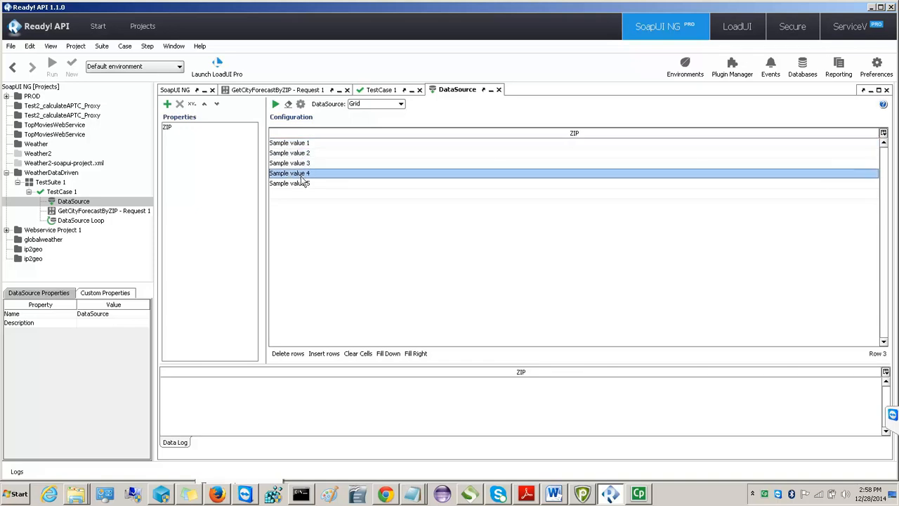
click(301, 184)
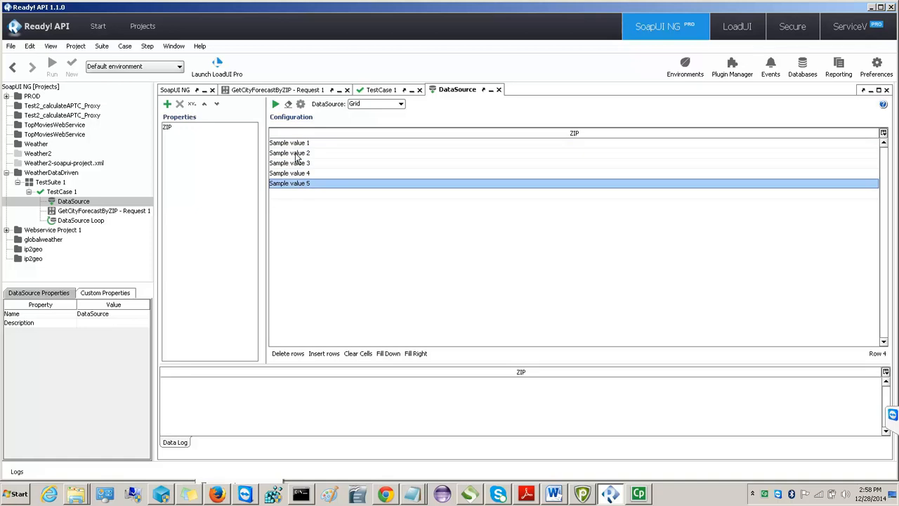
click(295, 146)
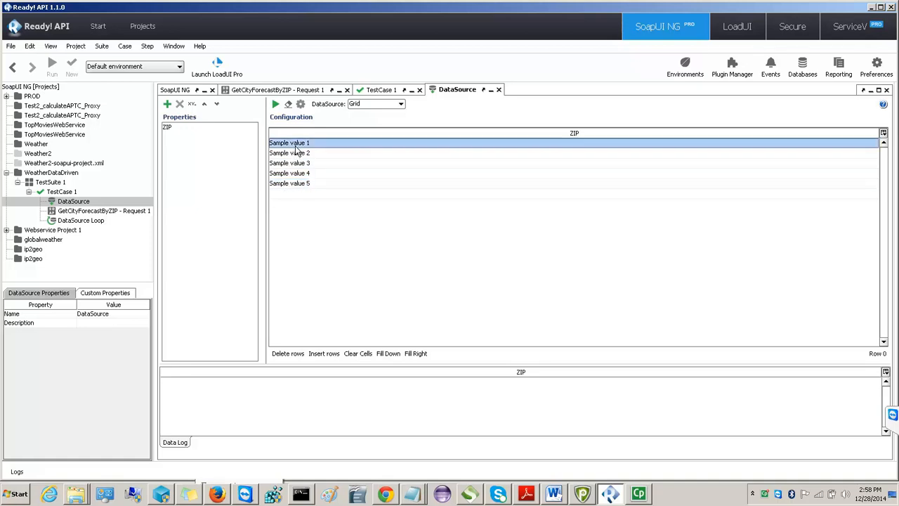
double_click(296, 146)
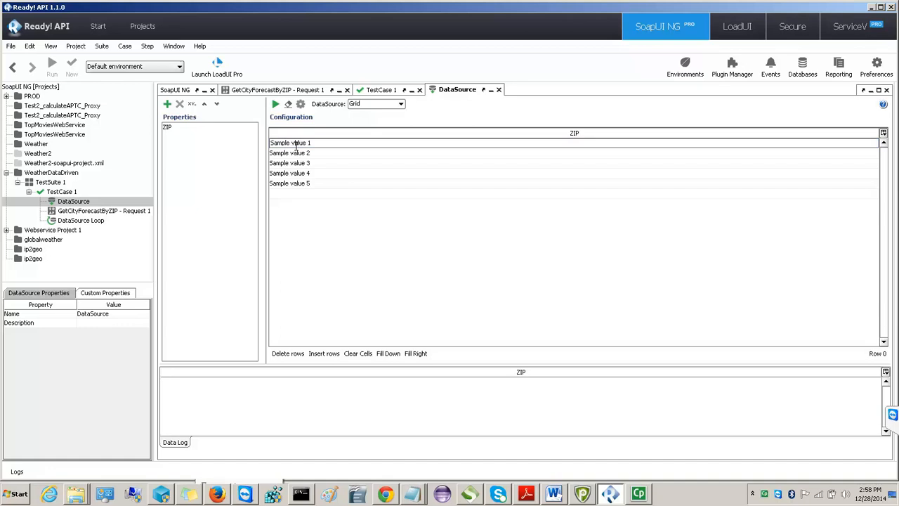
click(333, 243)
key(alt+Tab)
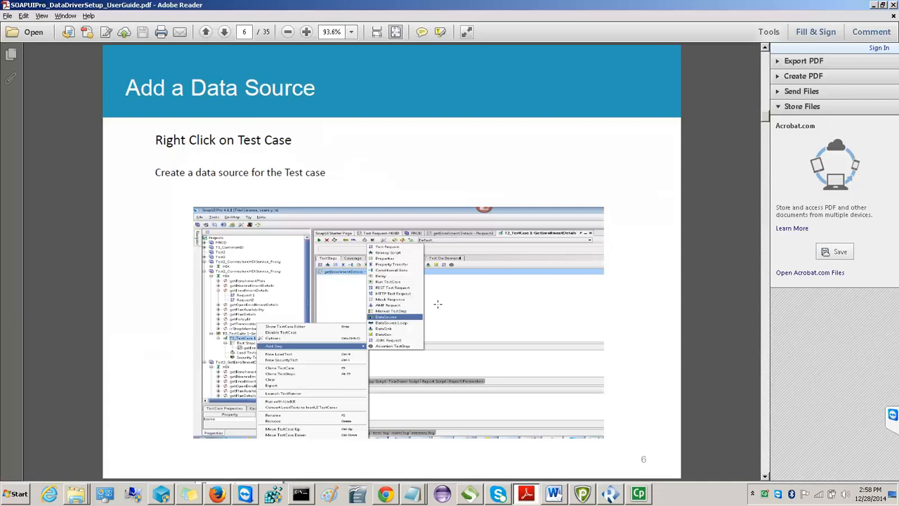
Scroll the guide to page 7, 'Add Property Transfer', then return to the DataSource grid
scroll(438, 303, down, 2)
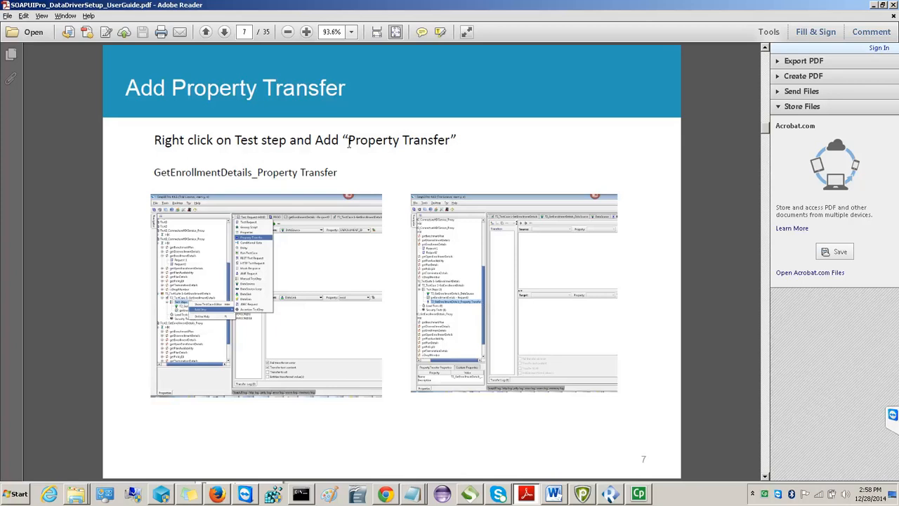
key(alt+Tab)
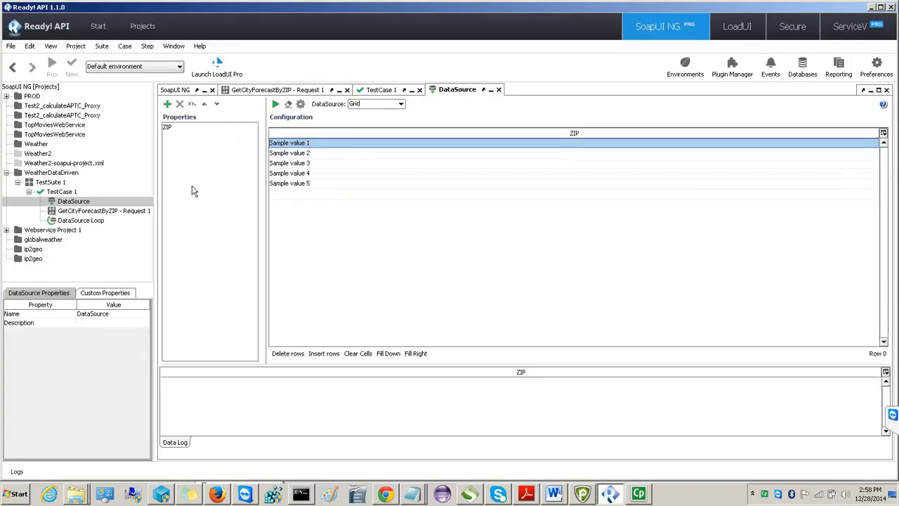
key(alt+Tab)
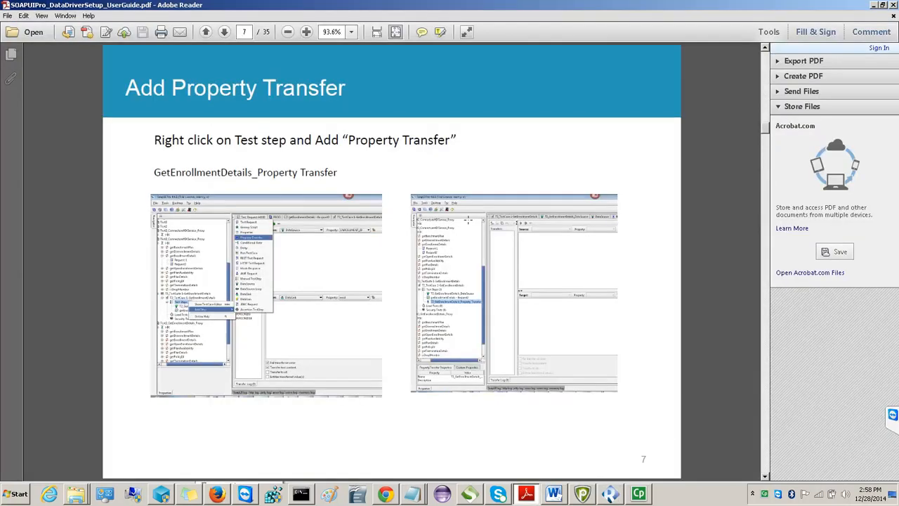
key(alt+Tab)
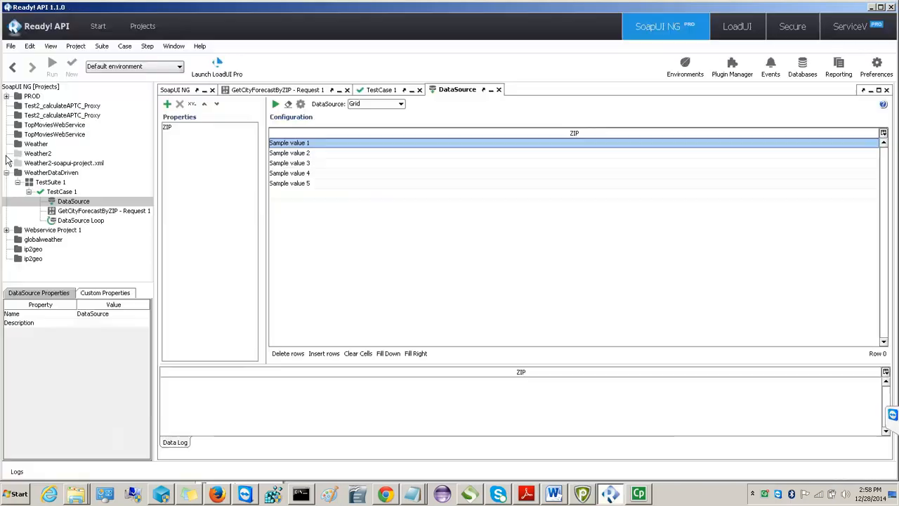
Add a step named 'Property Transfer' to TestCase 1
click(63, 194)
right_click(63, 196)
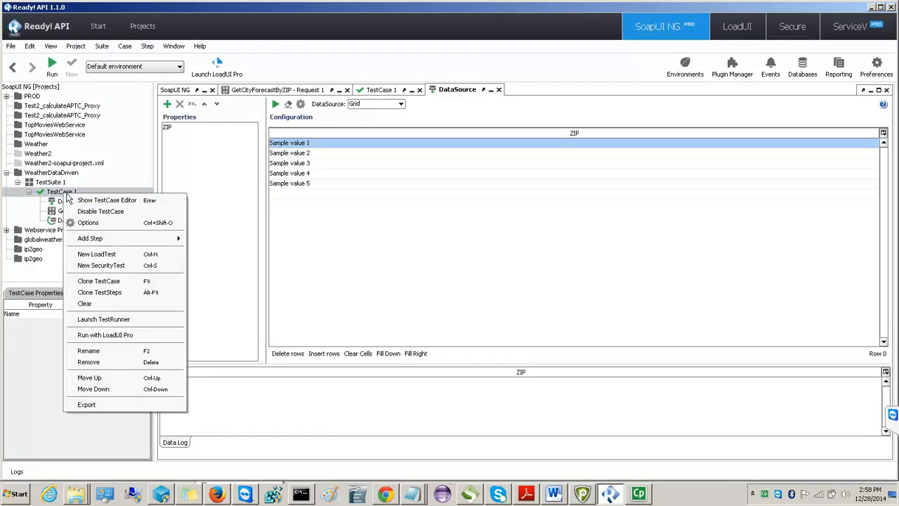
mouse_move(138, 245)
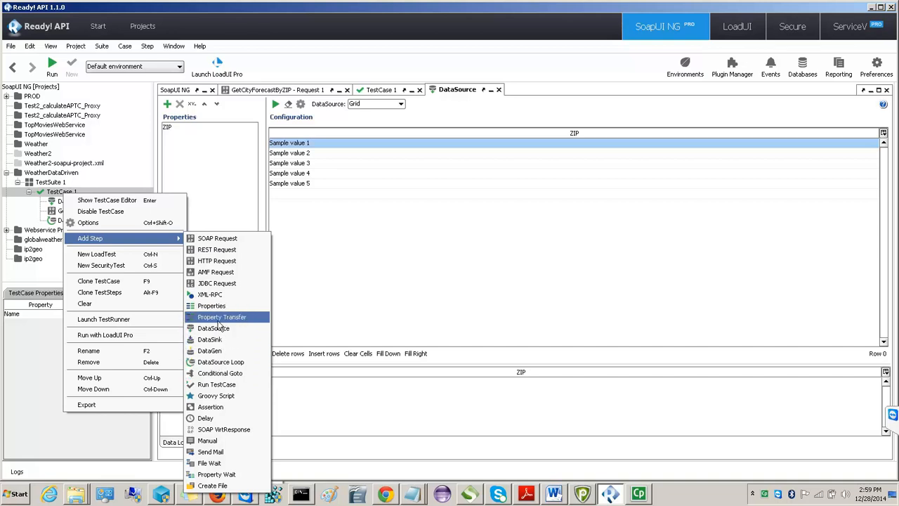
click(219, 319)
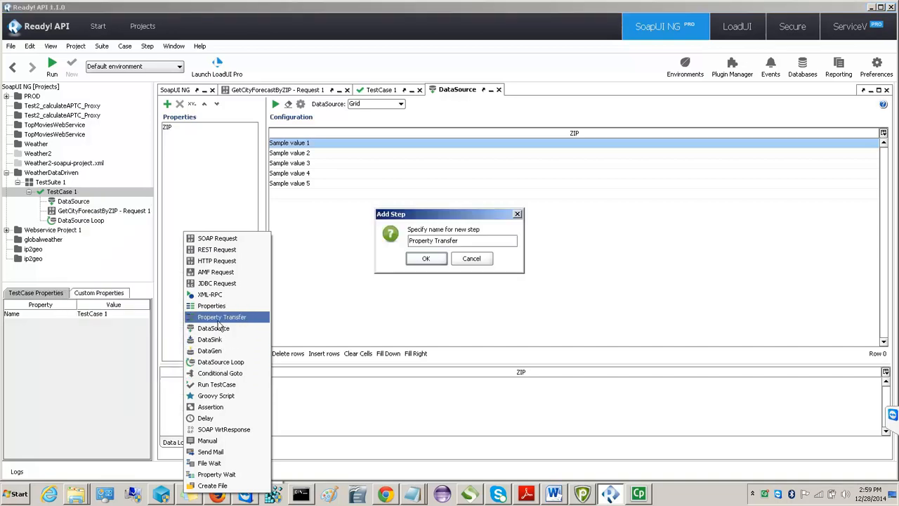
click(425, 260)
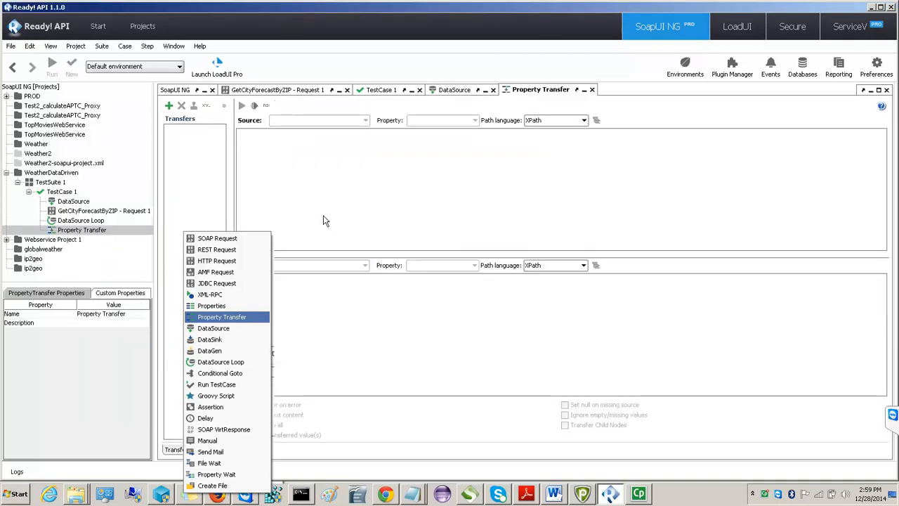
Scroll the PDF guide to page 8, 'Add a Data Sink'
key(alt+Tab)
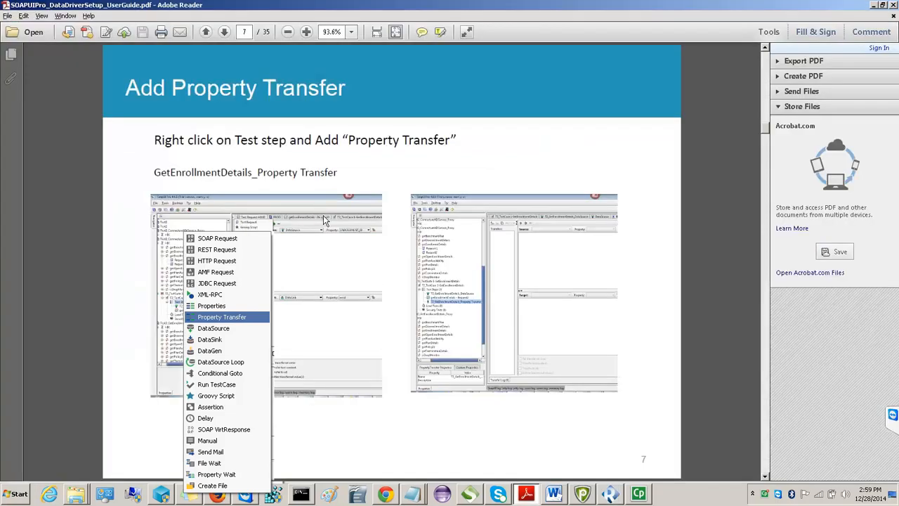
key(alt+Tab)
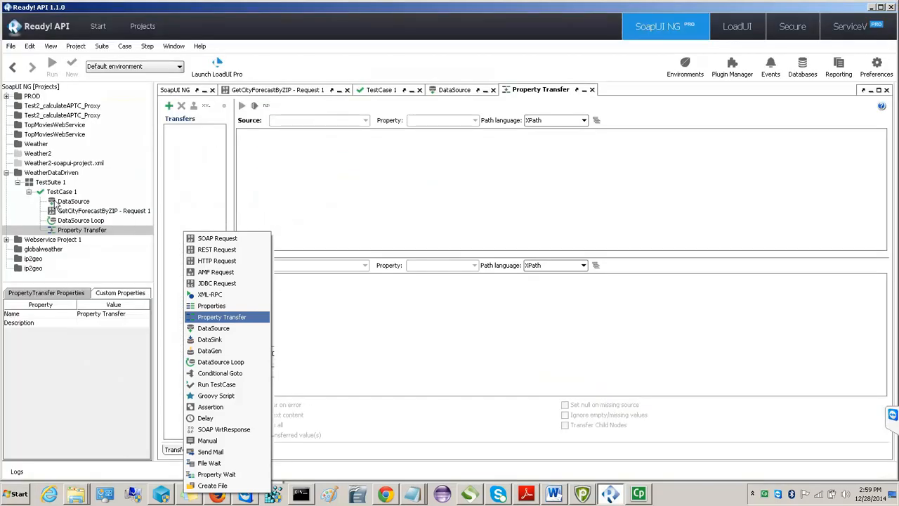
key(alt+Tab)
scroll(327, 239, down, 2)
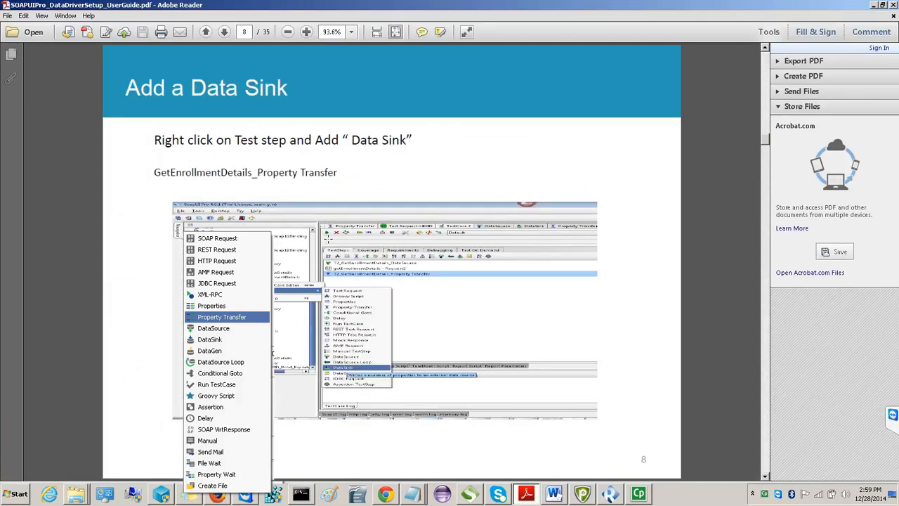
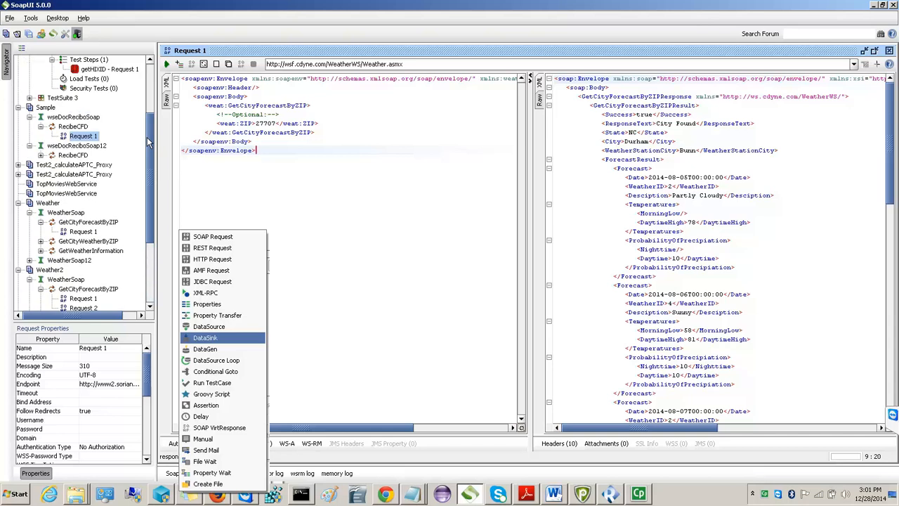
Return to Ready! API and select TestCase 1 in the WeatherDataDriven project
key(alt+Tab)
key(alt+Tab)
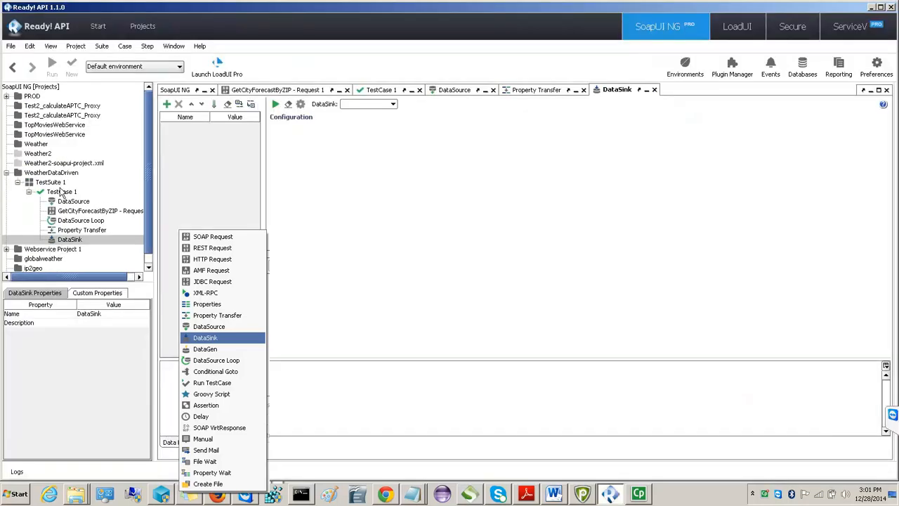
click(58, 192)
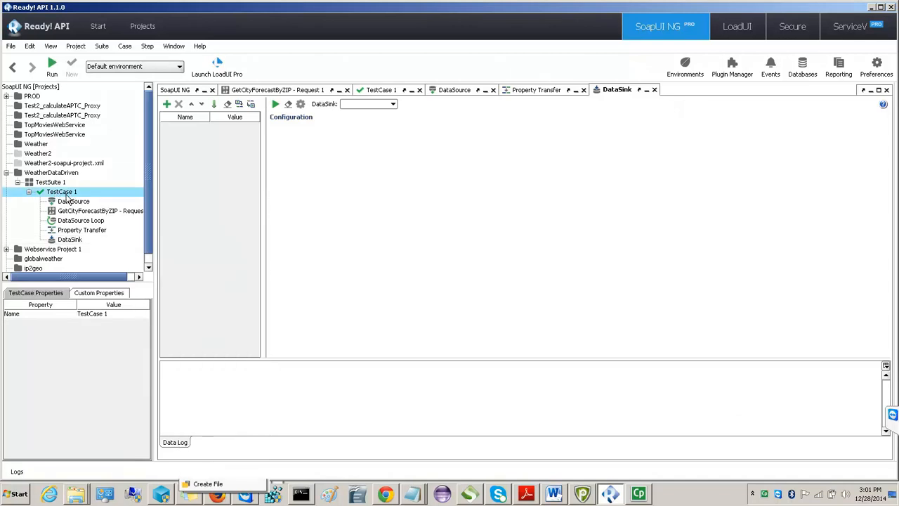
Add a DataSource Loop step, named DataSource Loop 1, to TestCase 1
right_click(67, 197)
mouse_move(126, 243)
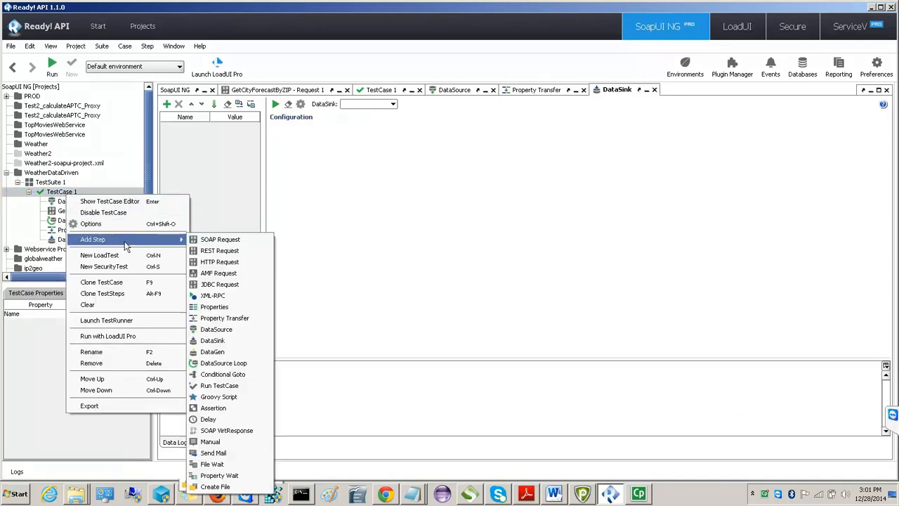
click(234, 367)
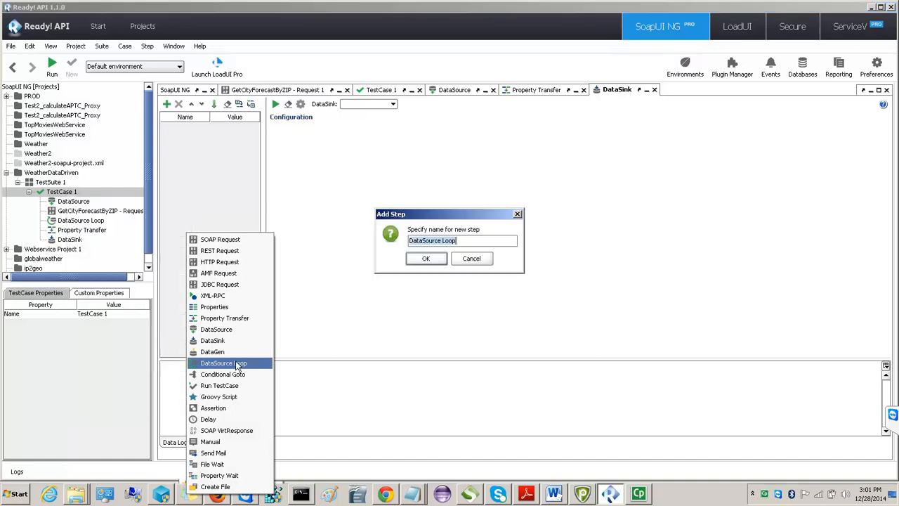
click(415, 261)
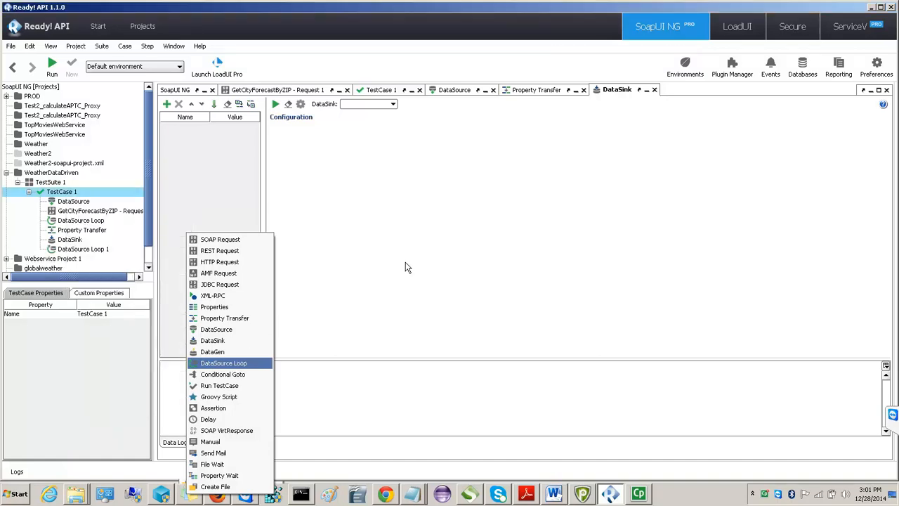
Maximize the Ready! API window and widen the project navigator, then switch to the PDF guide
double_click(216, 12)
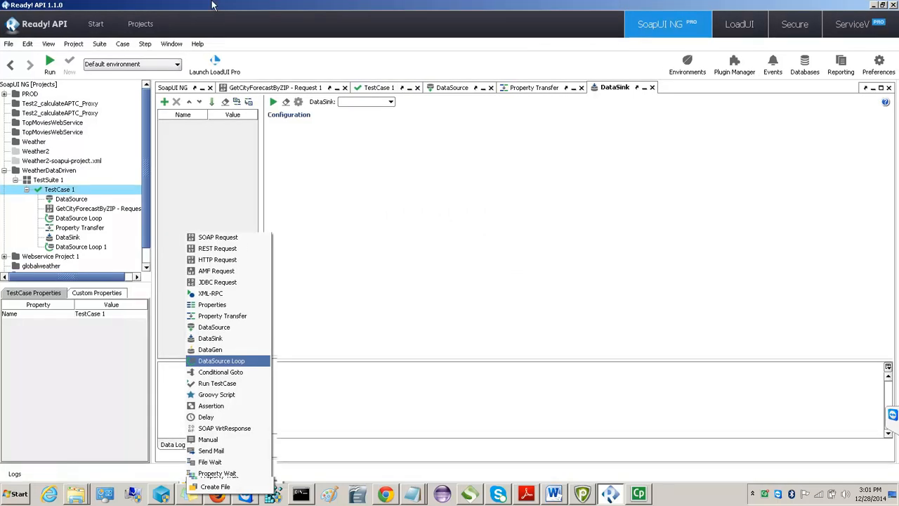
double_click(213, 10)
mouse_move(209, 12)
mouse_down()
mouse_move(332, 125)
mouse_move(212, 10)
mouse_up()
double_click(212, 9)
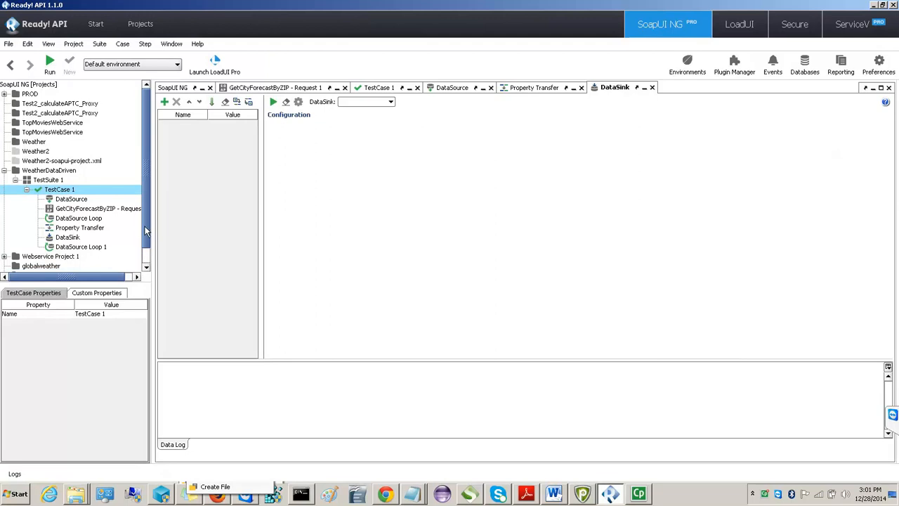
scroll(145, 245, down, 1)
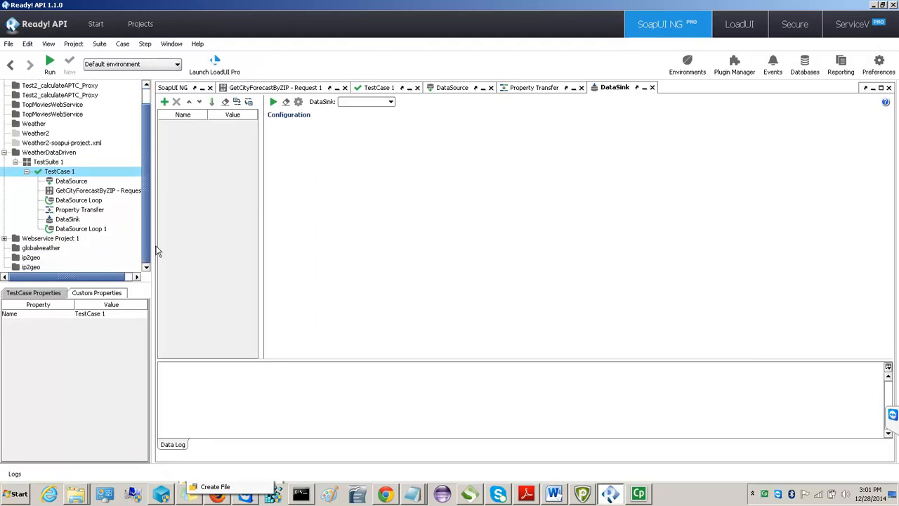
drag(152, 245, 177, 245)
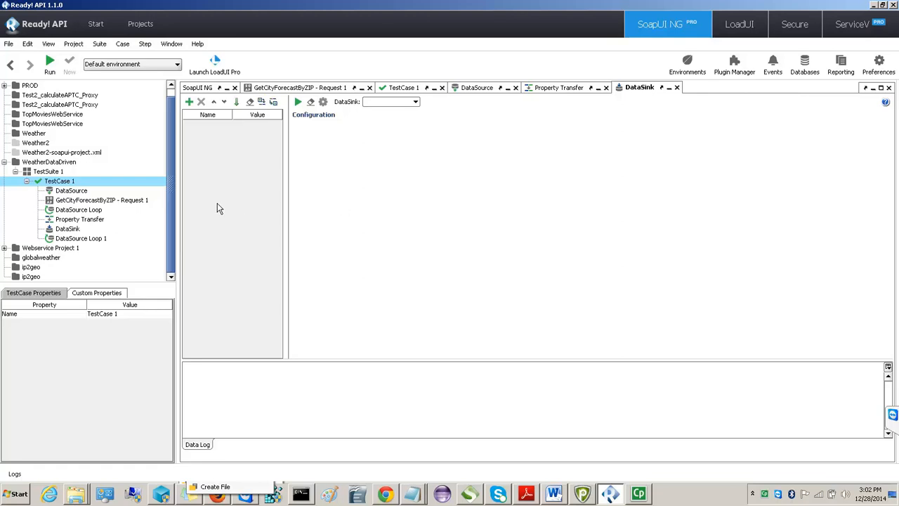
mouse_move(170, 222)
mouse_down()
mouse_move(170, 196)
mouse_move(171, 226)
mouse_up()
key(alt+Tab)
key(alt+Tab)
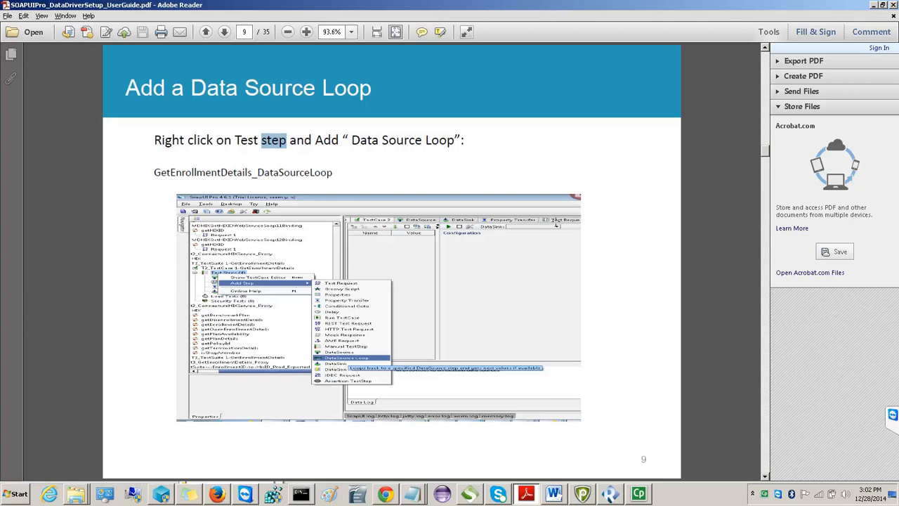
Advance the guide to page 10, then review each TestCase 1 step in Ready! API
scroll(478, 181, down, 1)
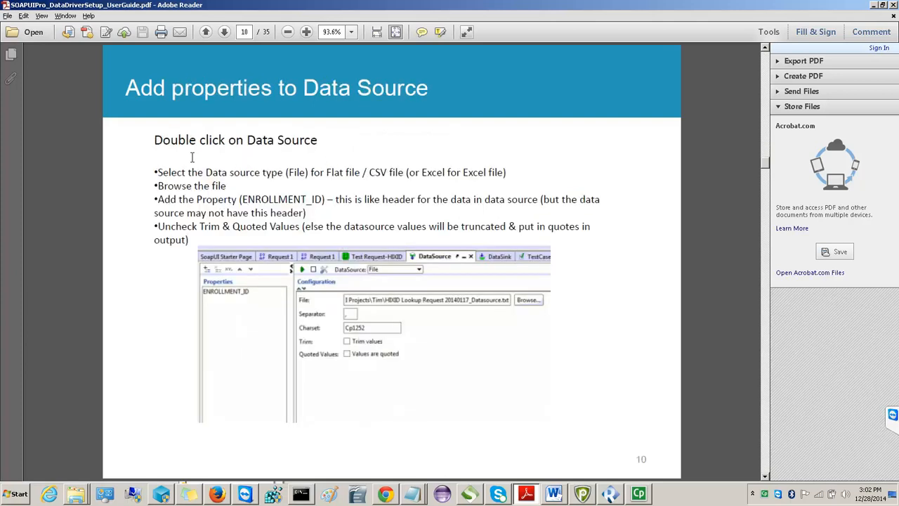
key(alt+Tab)
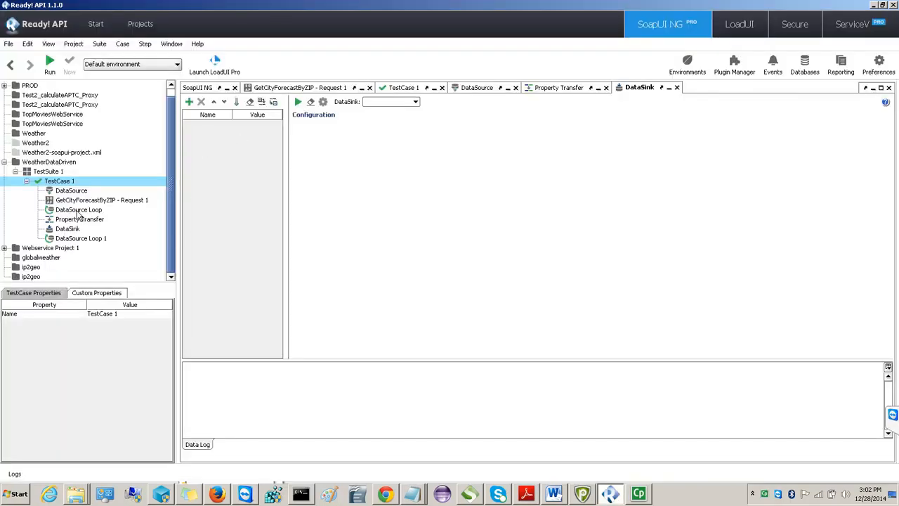
click(74, 191)
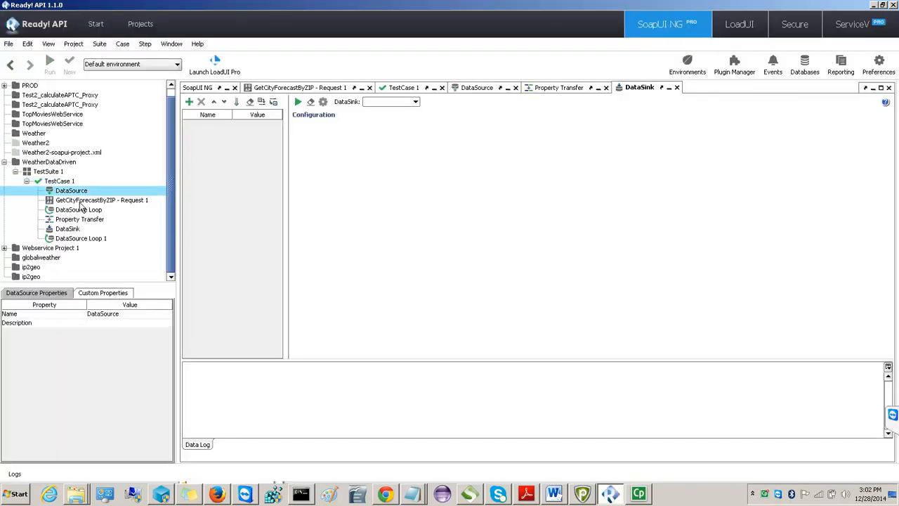
click(97, 203)
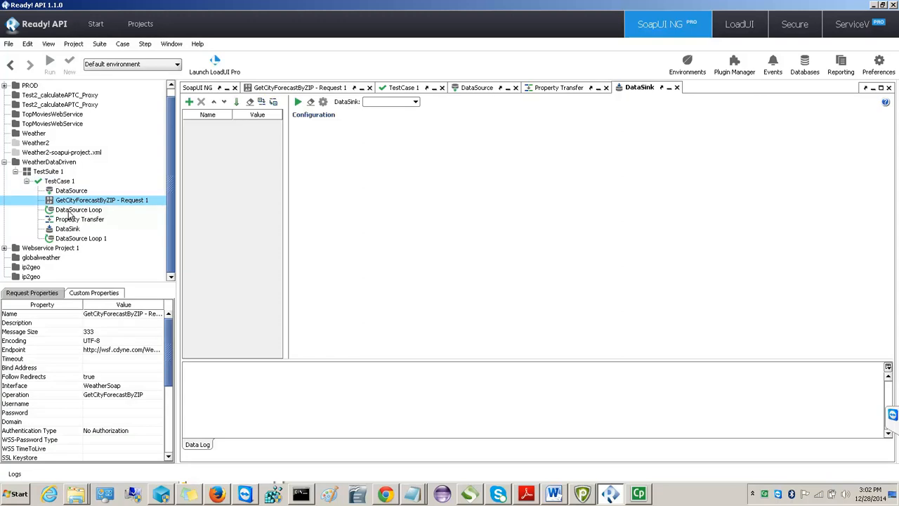
click(72, 210)
click(72, 220)
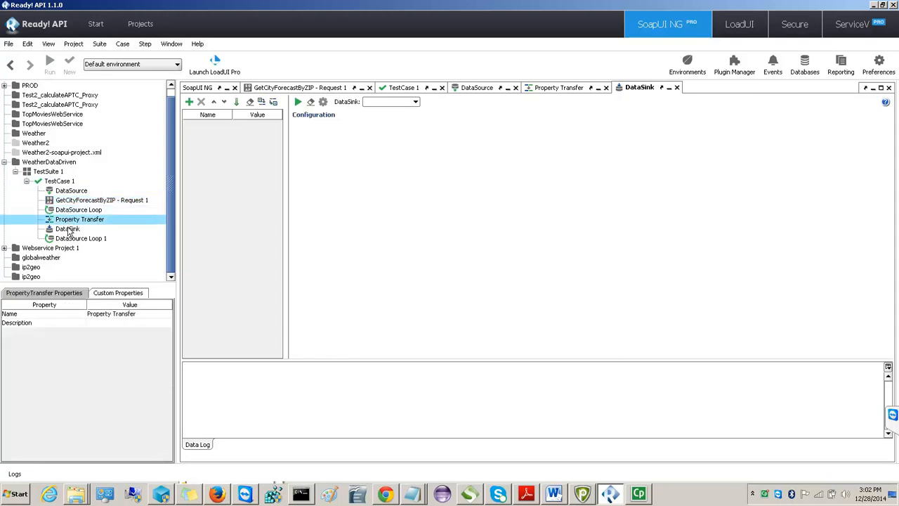
click(69, 229)
click(92, 241)
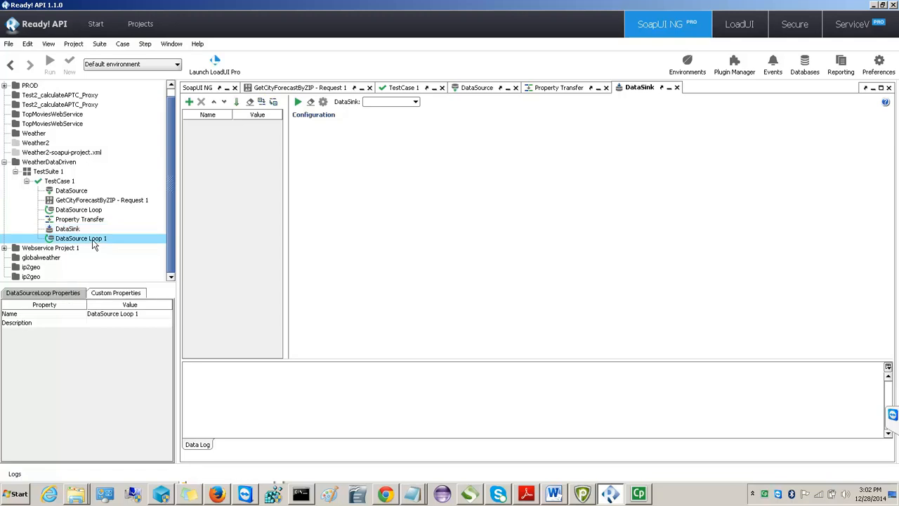
Delete the extra DataSource Loop 1 step from TestCase 1
right_click(94, 243)
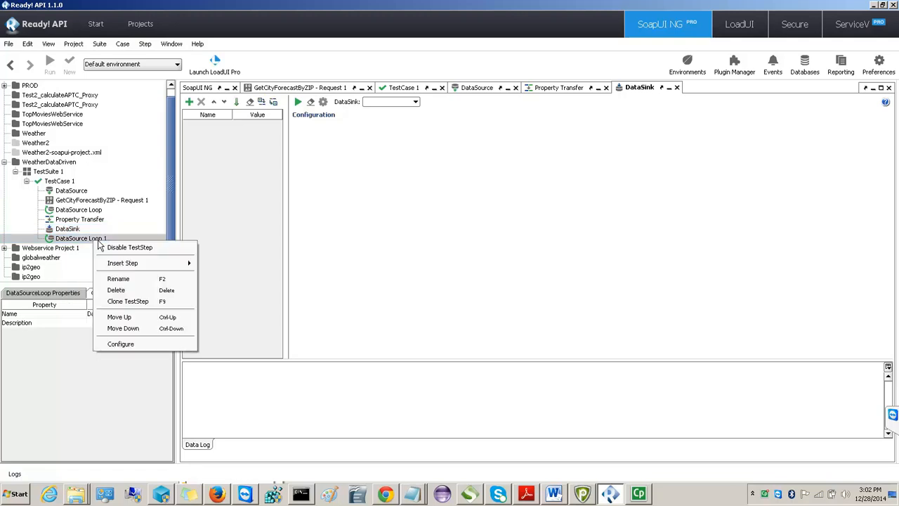
click(146, 290)
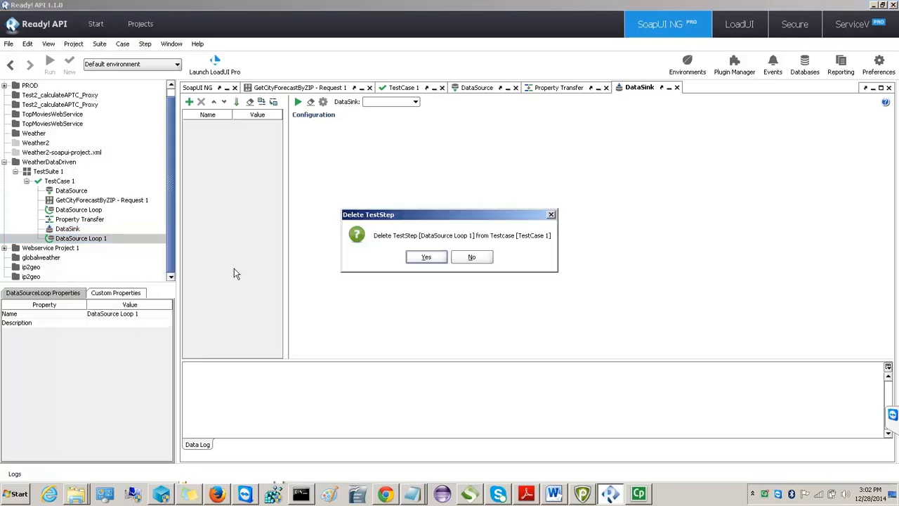
click(416, 265)
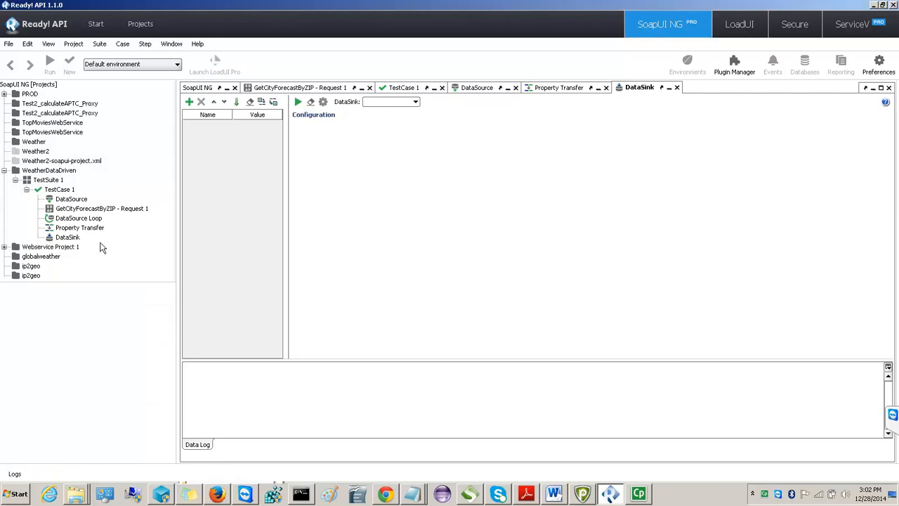
Check the remaining steps from DataSource to DataSink, then bring the PDF guide forward
click(78, 204)
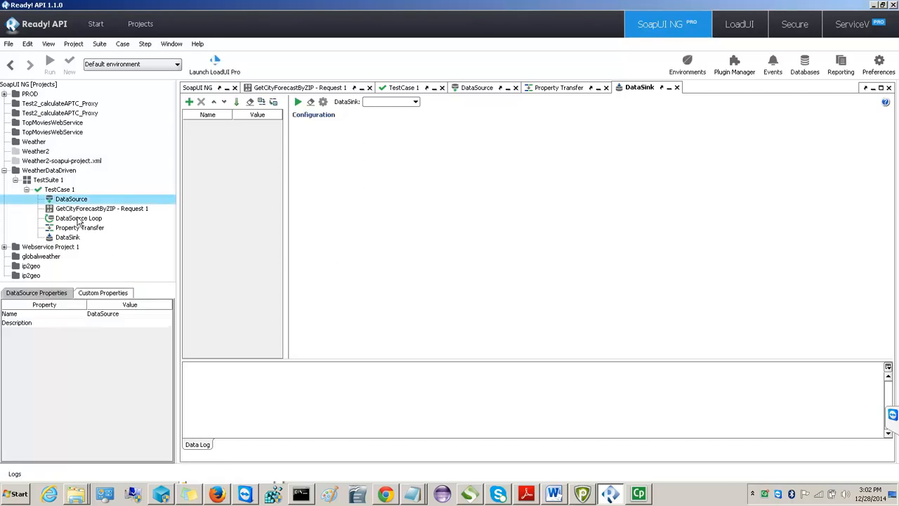
key(Down)
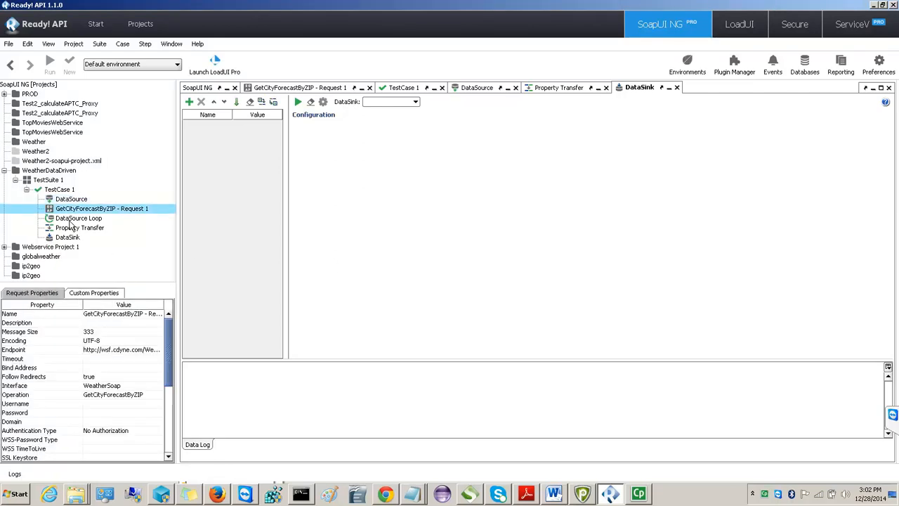
click(68, 220)
click(69, 229)
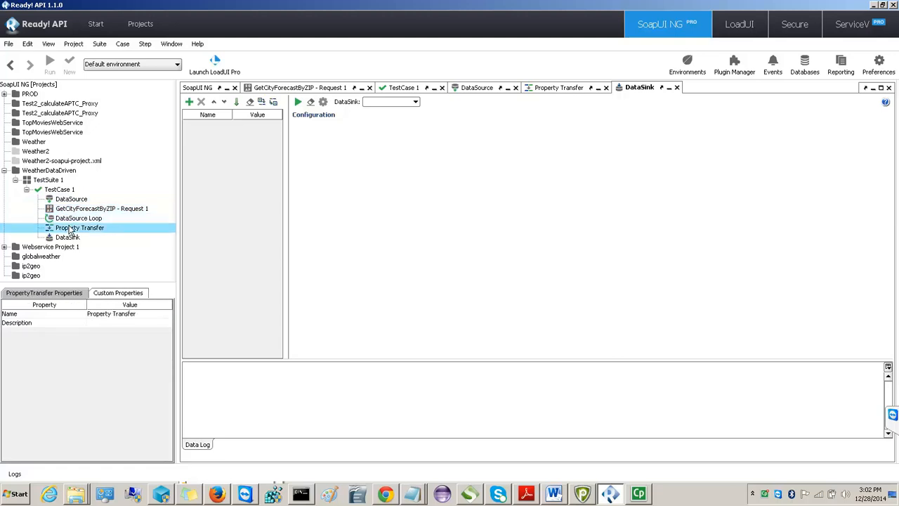
click(79, 238)
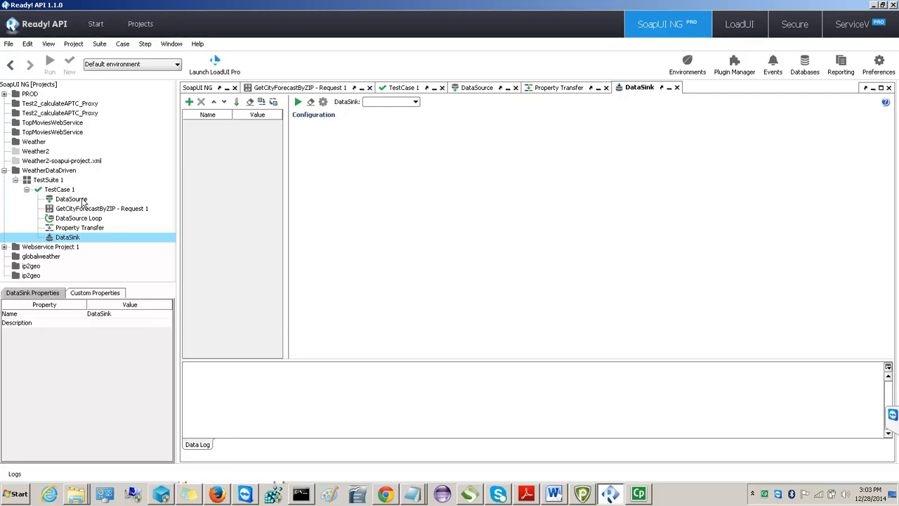
click(79, 201)
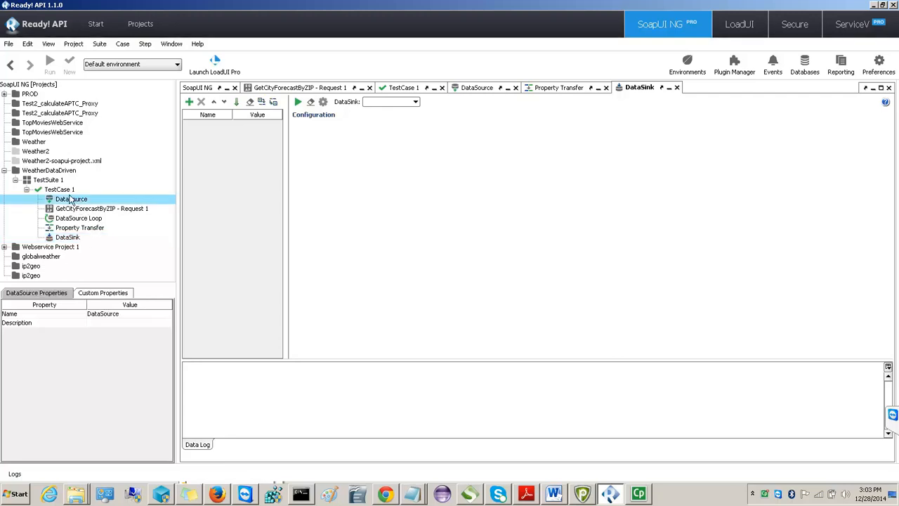
key(alt+Tab)
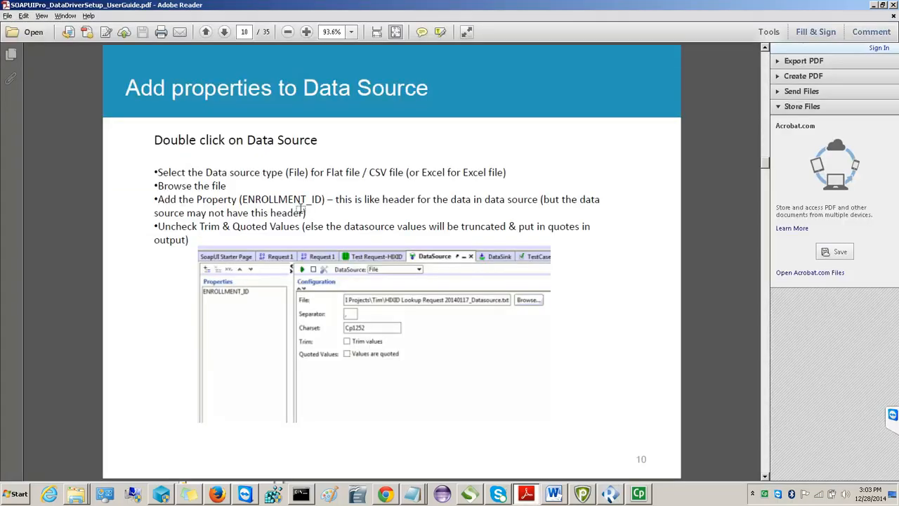
Compare the guide's Overview step hierarchy with the TestCase 1 step order
key(alt+Tab)
key(alt+Tab)
scroll(394, 237, up, 5)
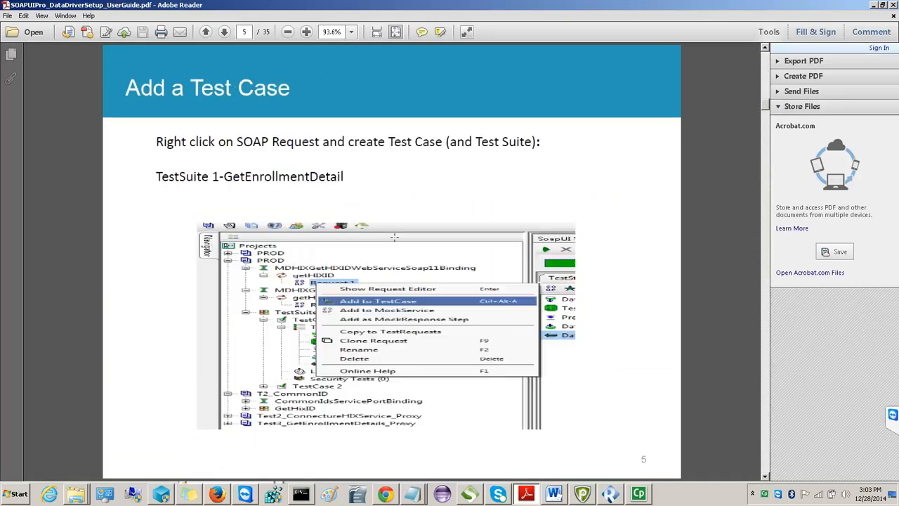
scroll(394, 236, up, 1)
scroll(394, 236, down, 1)
scroll(394, 237, up, 2)
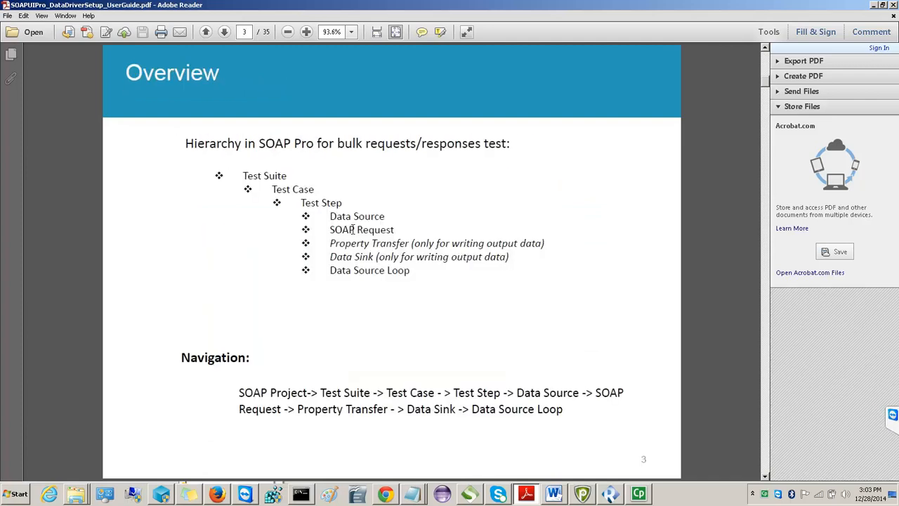
key(alt+Tab)
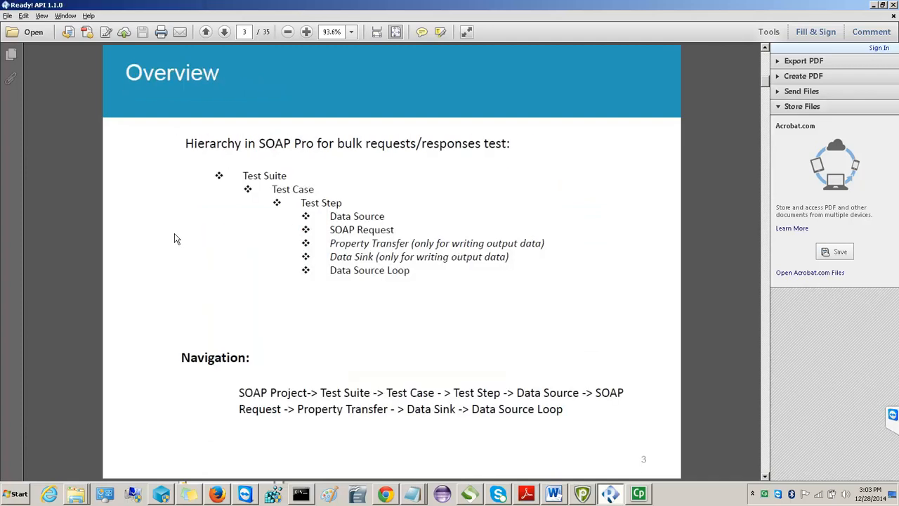
key(alt+Tab)
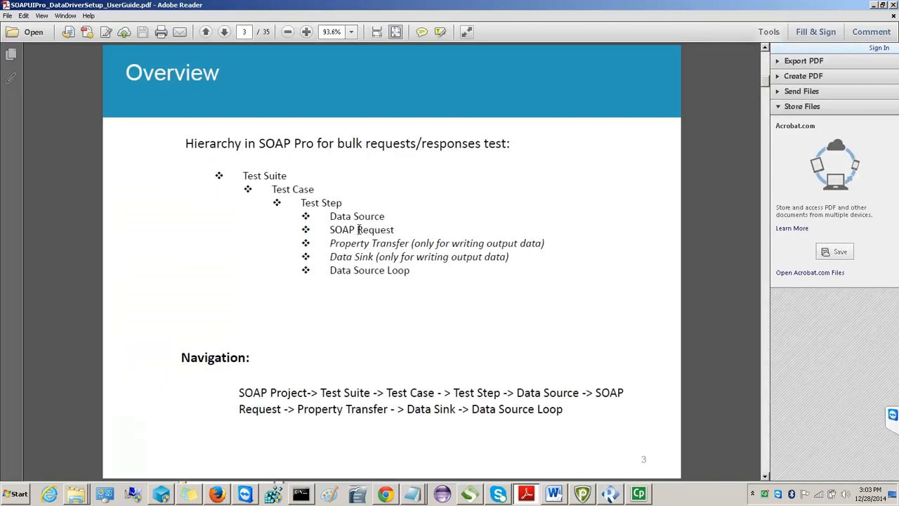
key(alt+Tab)
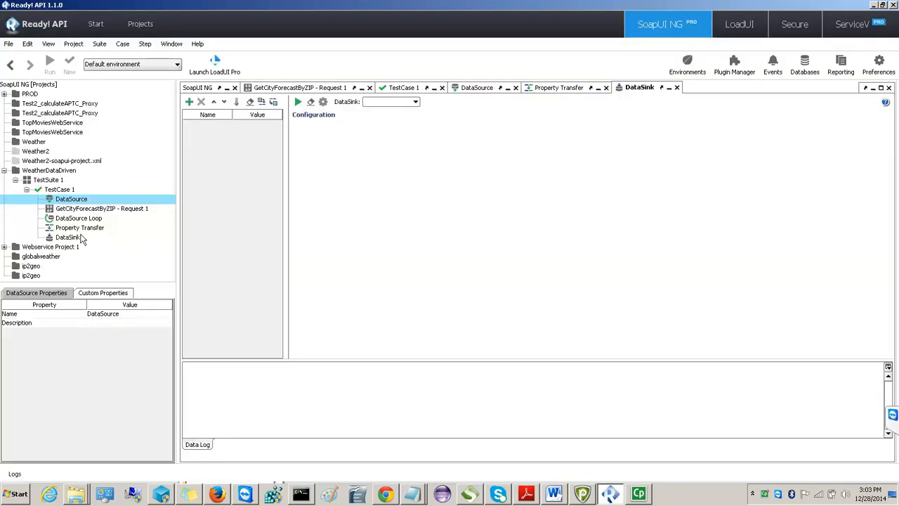
Move Property Transfer and DataSink above DataSource Loop in TestCase 1
click(85, 228)
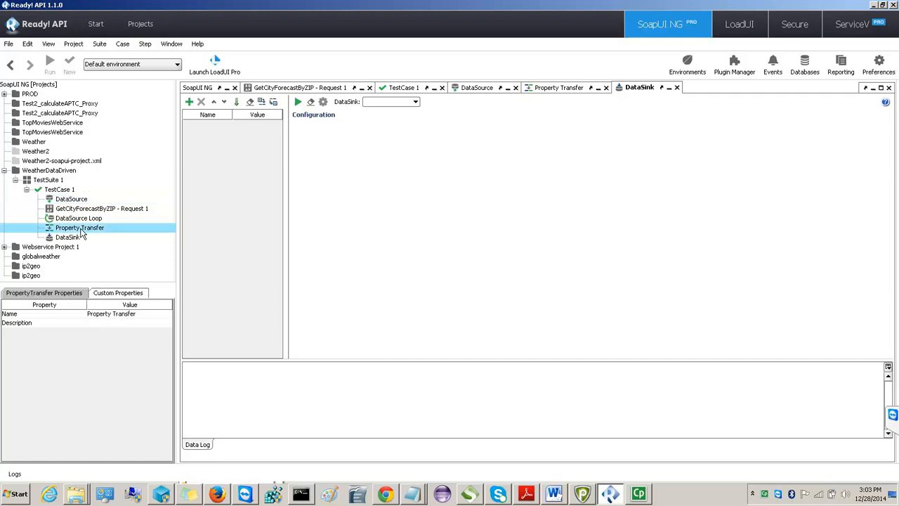
drag(84, 229, 88, 223)
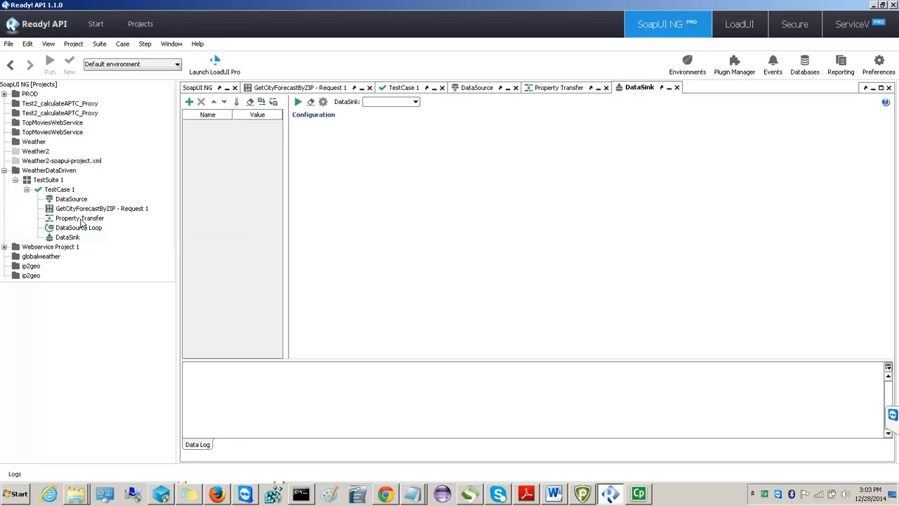
key(alt+Tab)
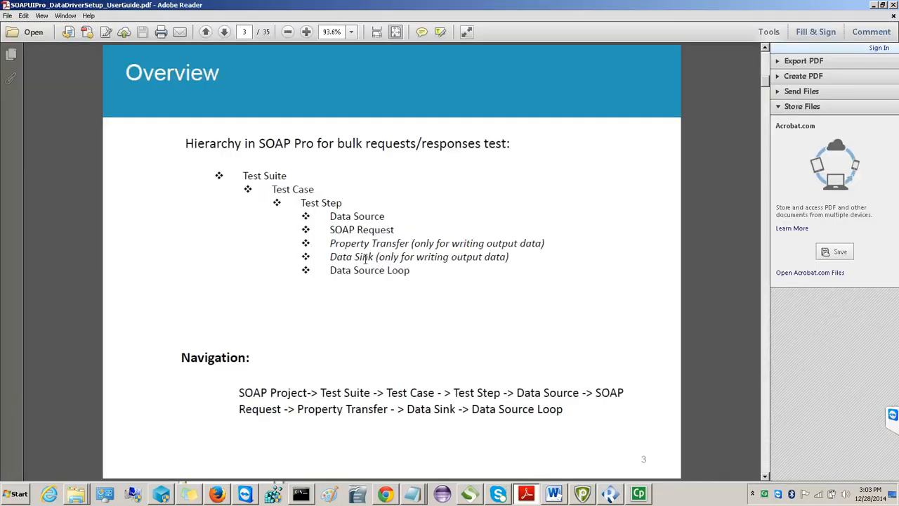
key(alt+Tab)
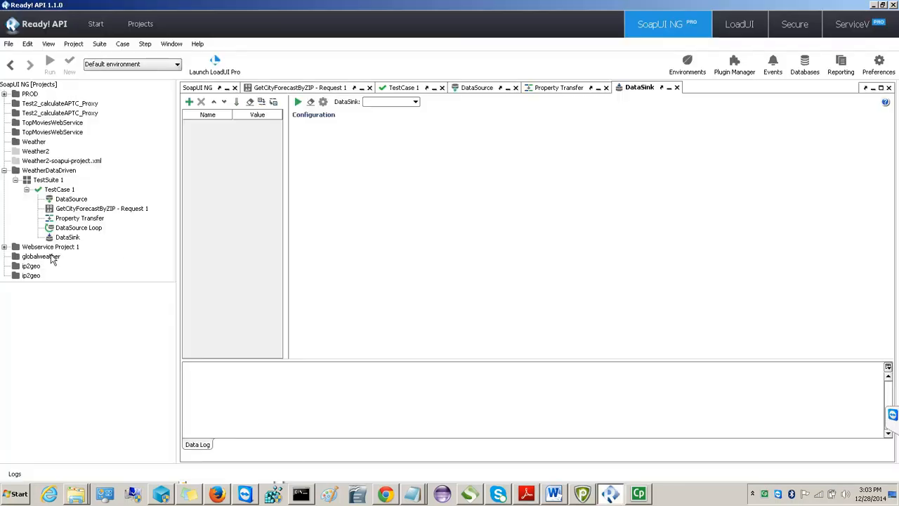
mouse_move(68, 239)
mouse_down()
mouse_move(67, 226)
mouse_move(80, 232)
mouse_up()
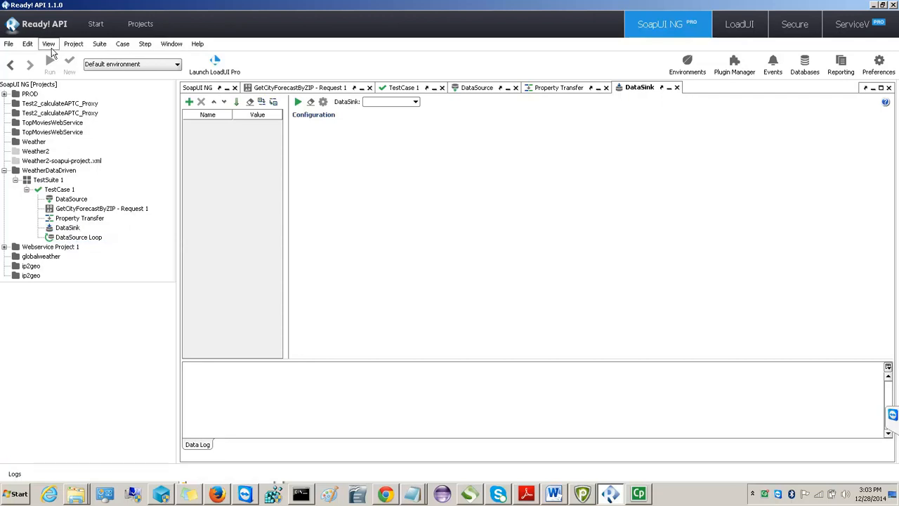
Save all projects, overwriting TopMoviesWebService and Test2_calculateAPTC_Proxy, writing WeatherDataDriven-soapui-project.xml to Documents
click(26, 44)
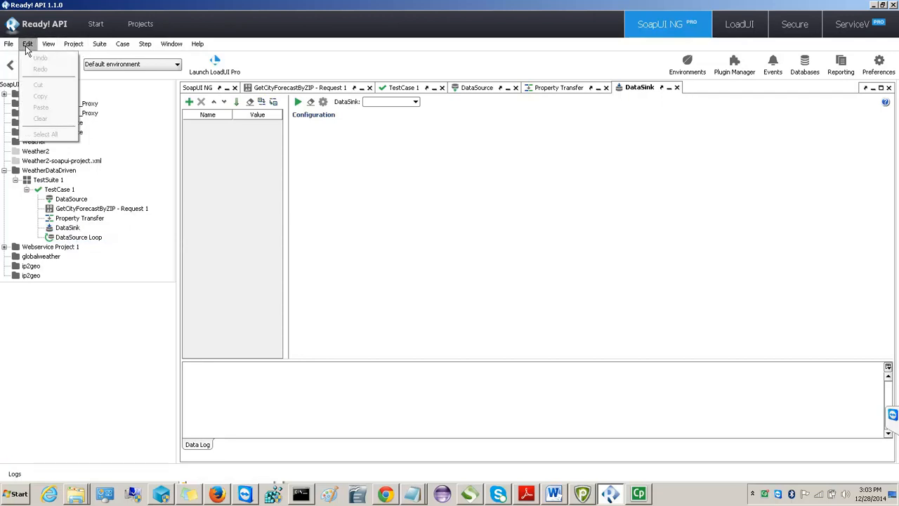
mouse_move(8, 44)
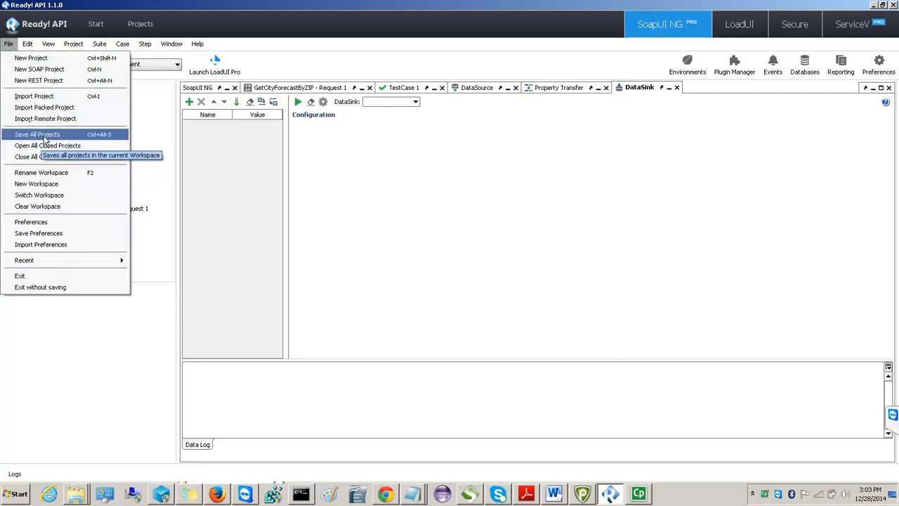
click(39, 134)
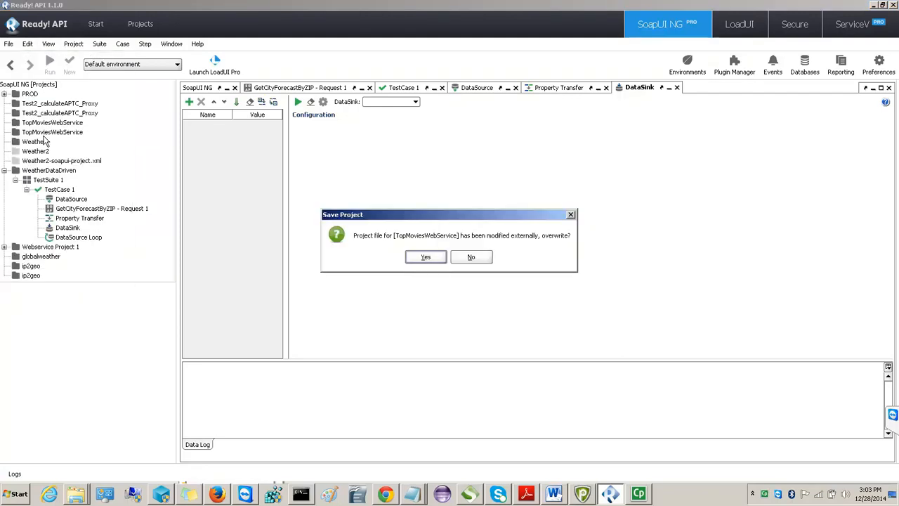
click(425, 257)
click(426, 257)
click(426, 257)
click(426, 257)
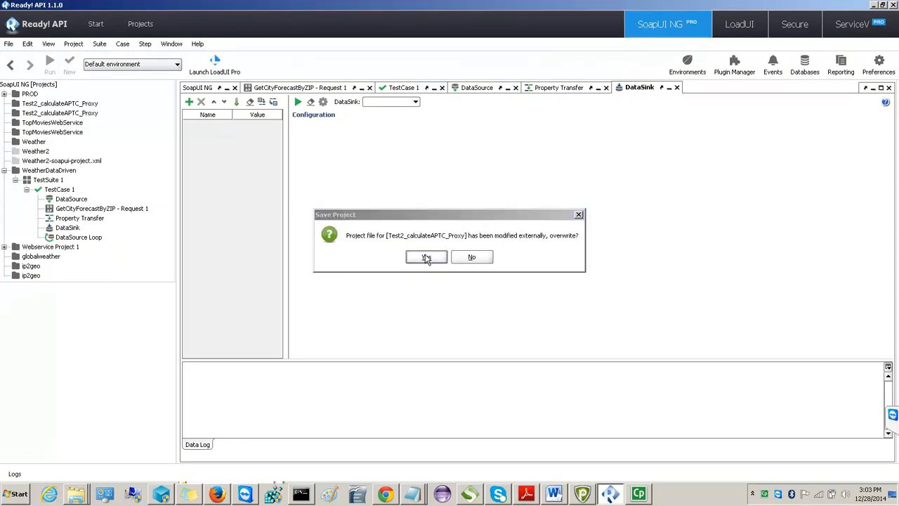
click(426, 258)
click(424, 257)
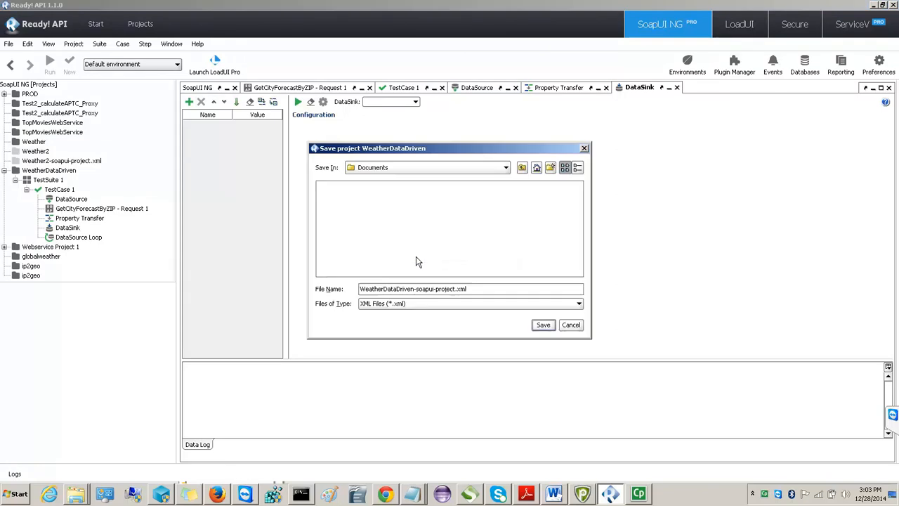
click(545, 325)
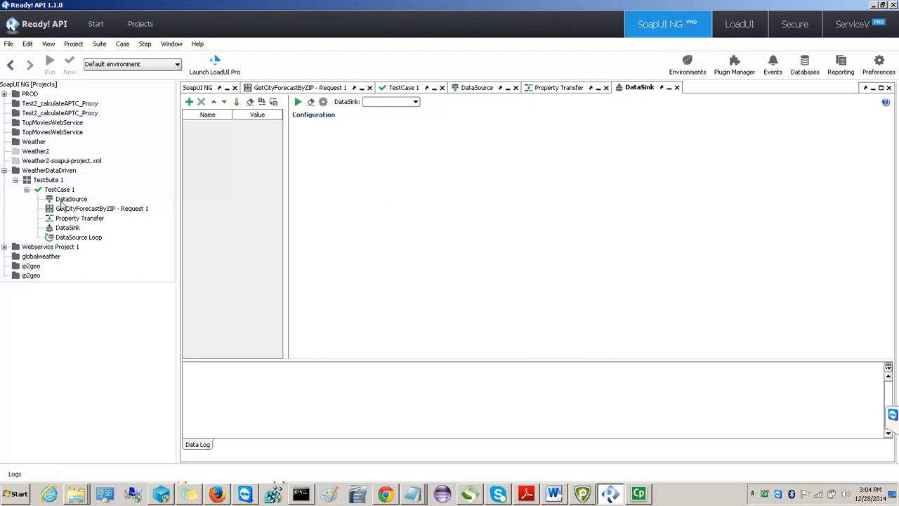
click(62, 199)
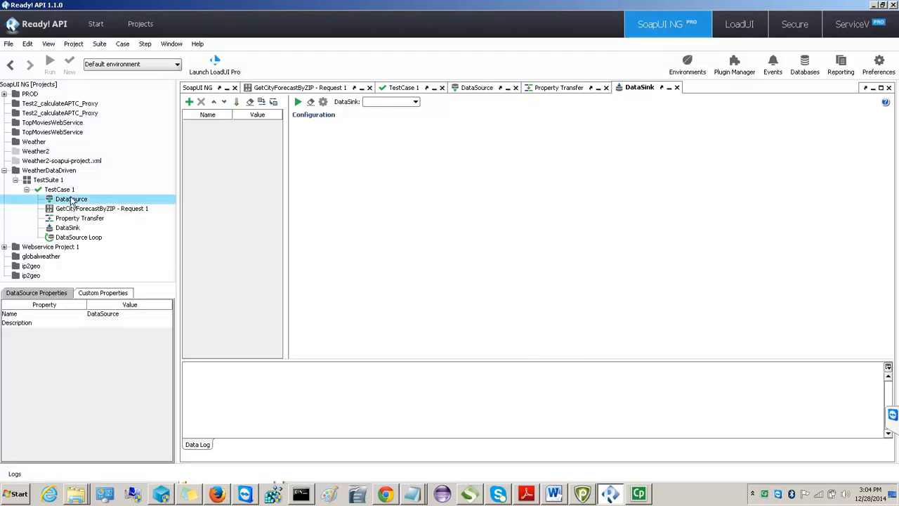
Review the request and DataSink steps and open the DataSource ZIP grid, then turn the guide to page 7
click(119, 211)
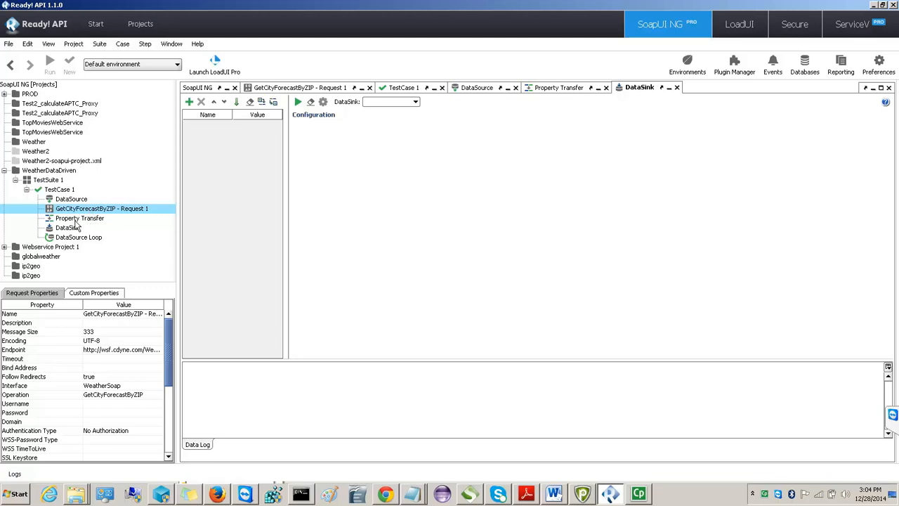
click(63, 230)
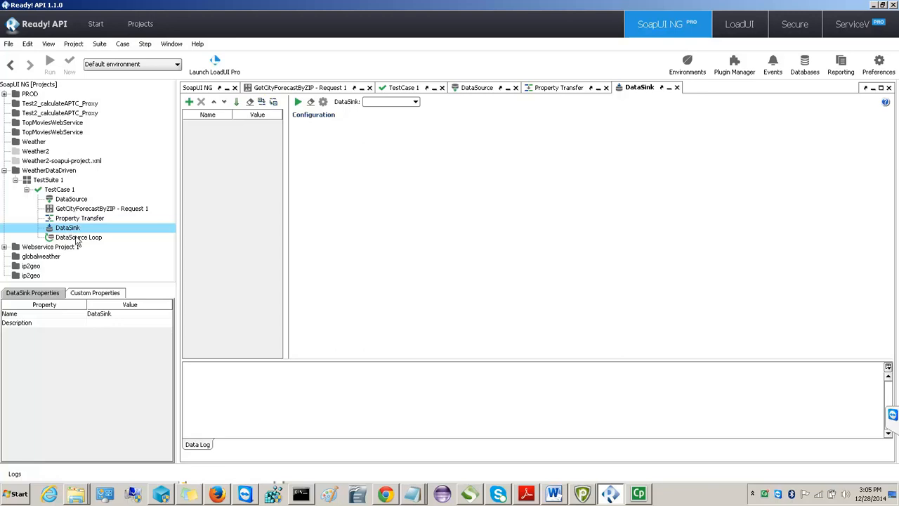
click(76, 200)
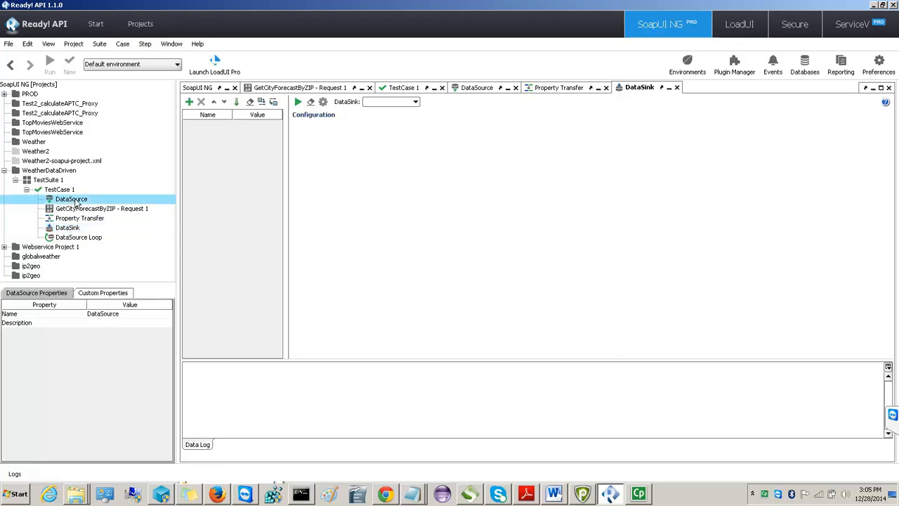
double_click(76, 201)
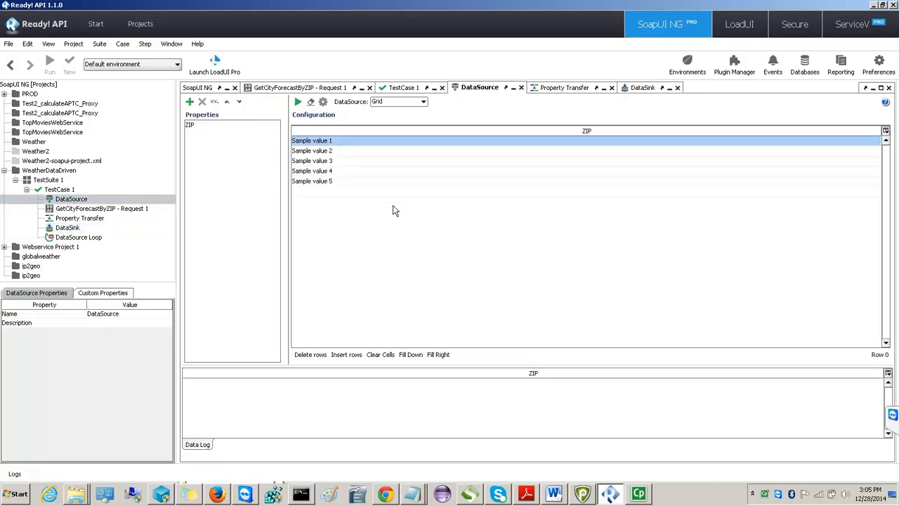
key(alt+Tab)
scroll(484, 247, down, 5)
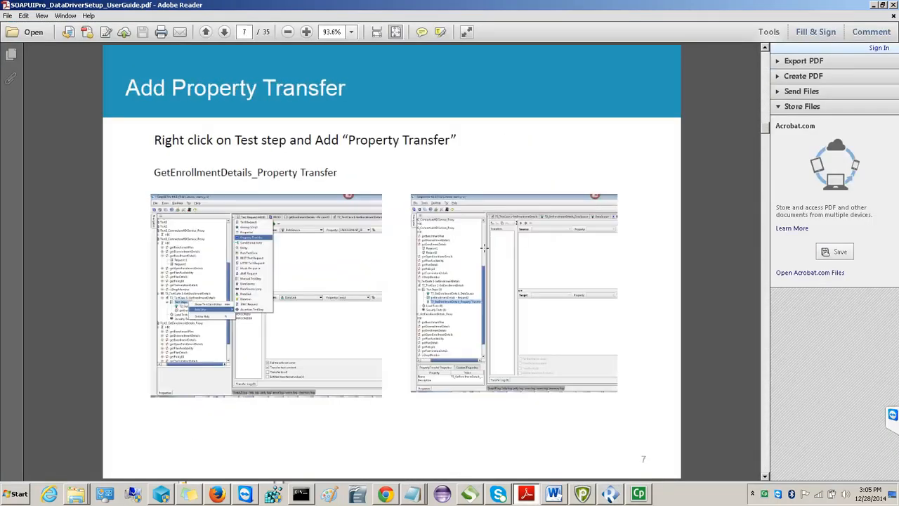
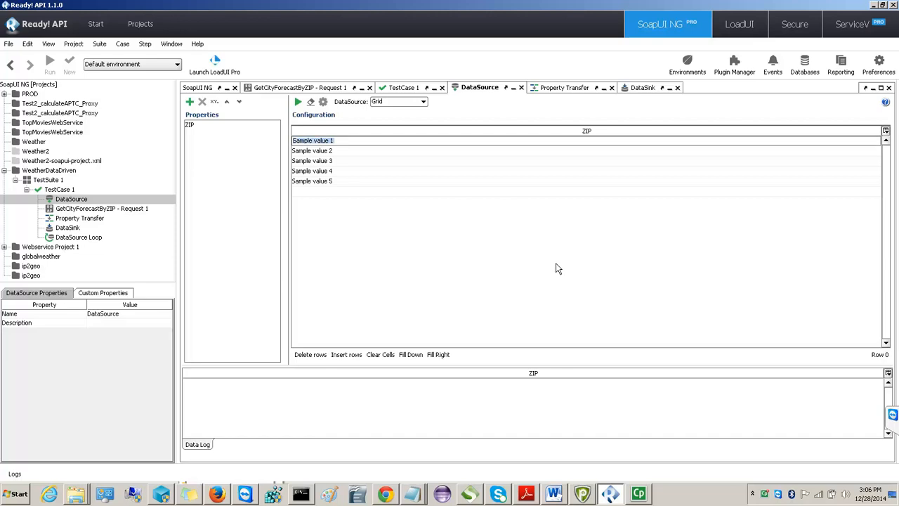
Enter ZIP codes 27707 and 19909 in the first two rows of the DataSource grid
text(27707)
key(Return)
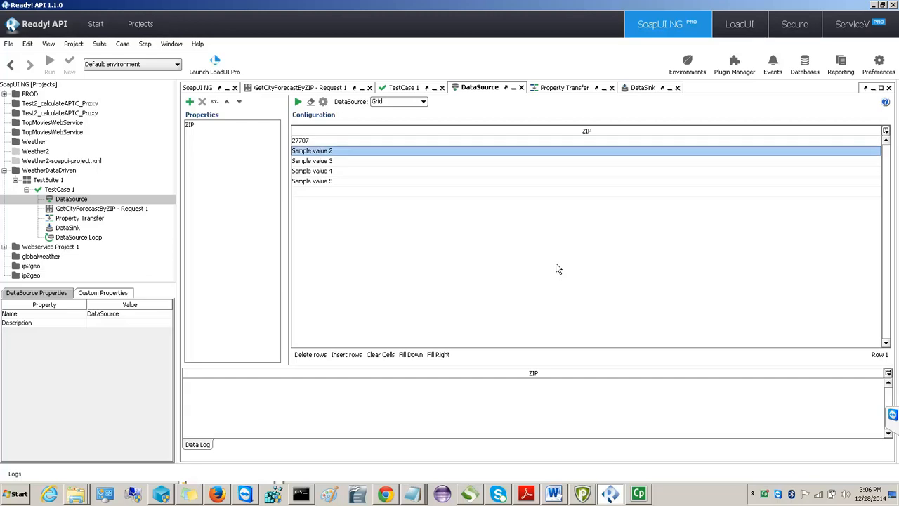
text(1)
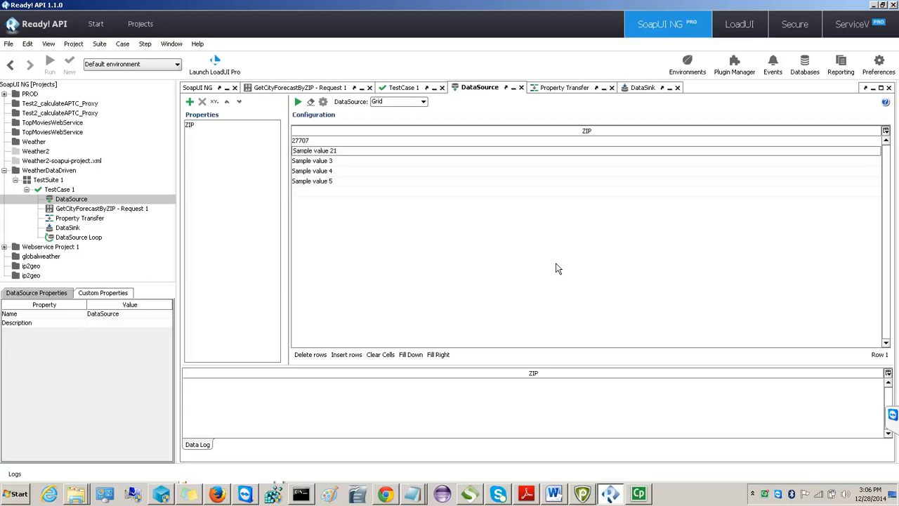
key(Return)
key(Up)
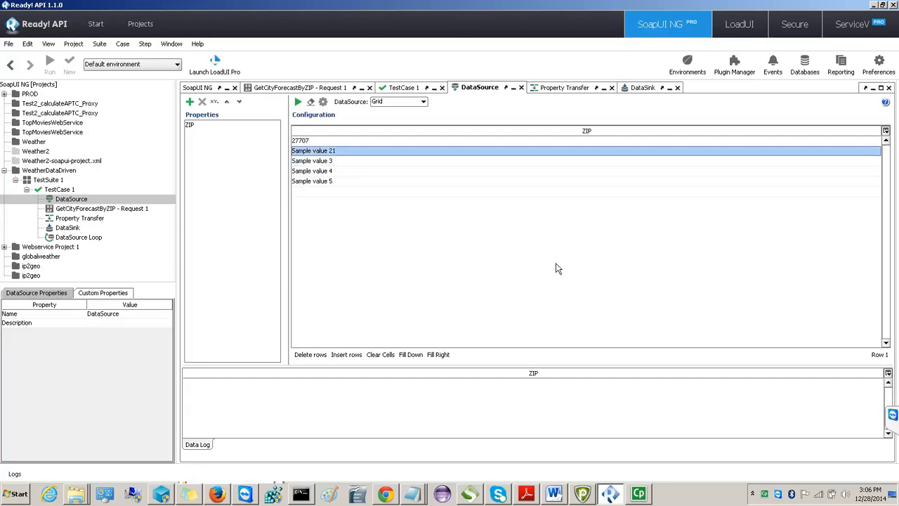
text(1)
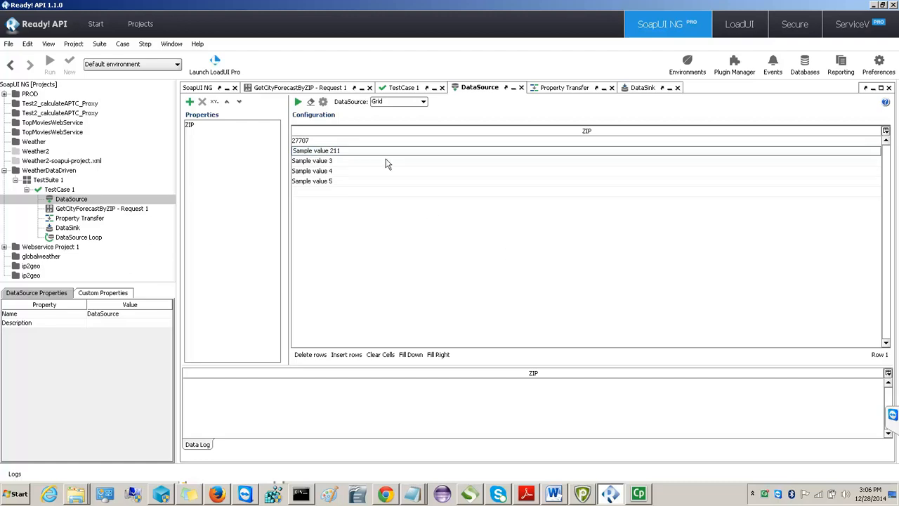
drag(372, 150, 293, 150)
text(19909)
Replace the remaining sample ZIPs with 08820, 11011 and 19304
double_click(346, 160)
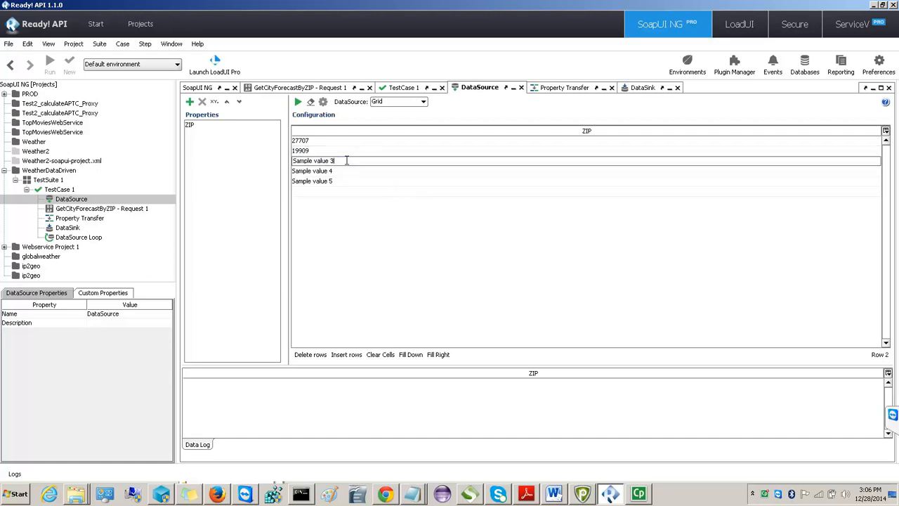
drag(346, 160, 280, 160)
text(08820)
double_click(331, 172)
key(ctrl+a)
text(1)
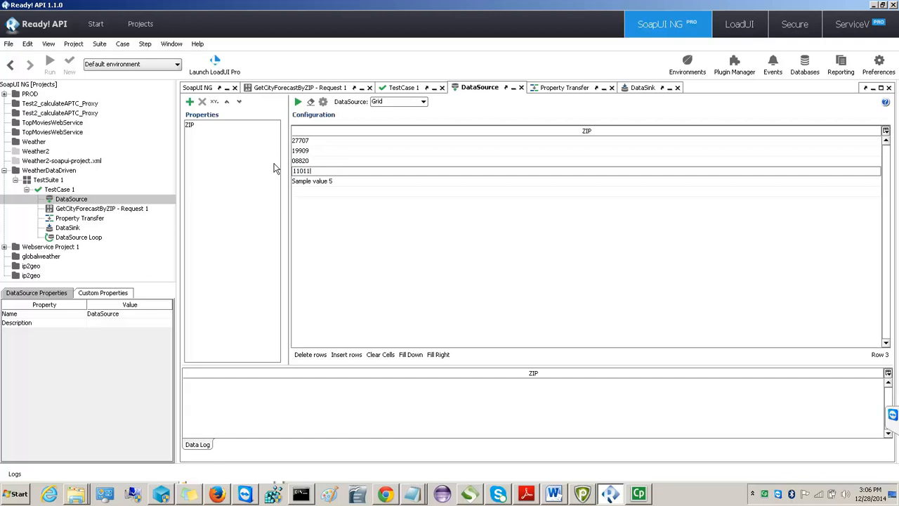
click(320, 182)
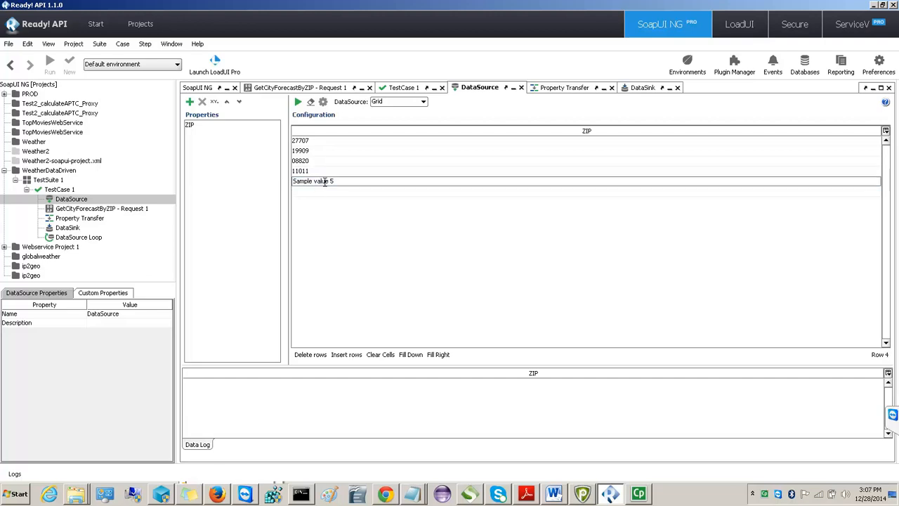
drag(339, 181, 287, 181)
text(2)
key(Return)
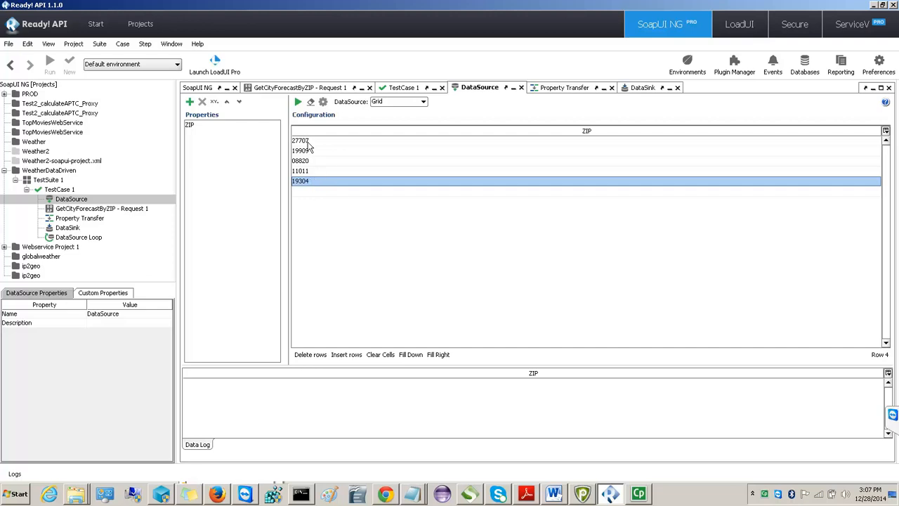
Save all projects, overwriting TopMoviesWebService, ip2geo and Test2_calculateAPTC_Proxy project files
click(9, 43)
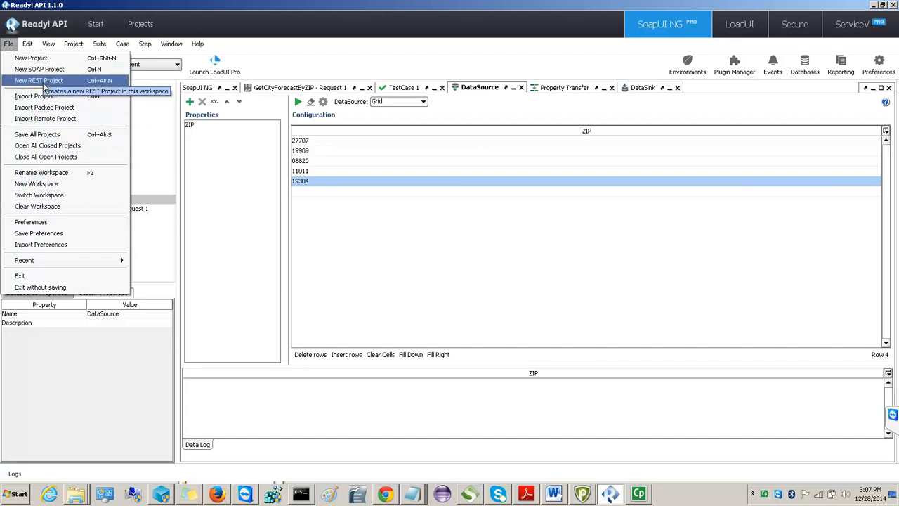
click(39, 134)
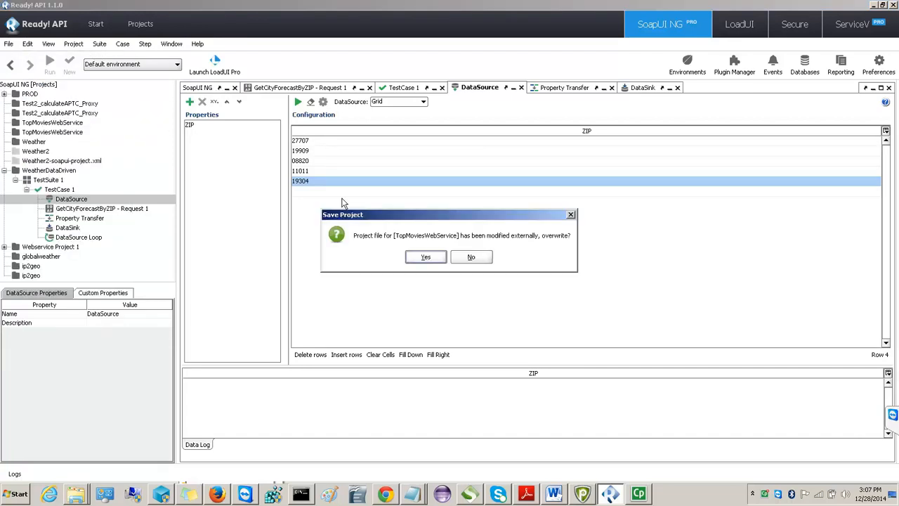
click(426, 257)
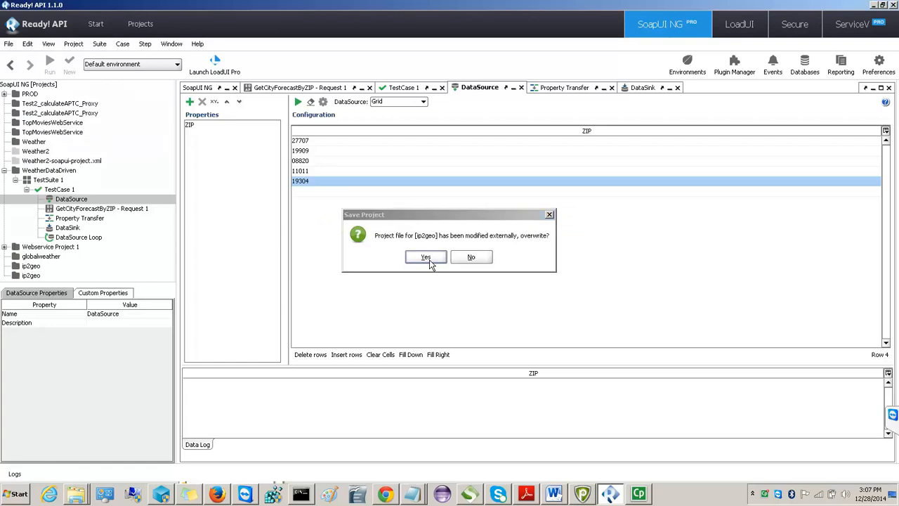
click(429, 258)
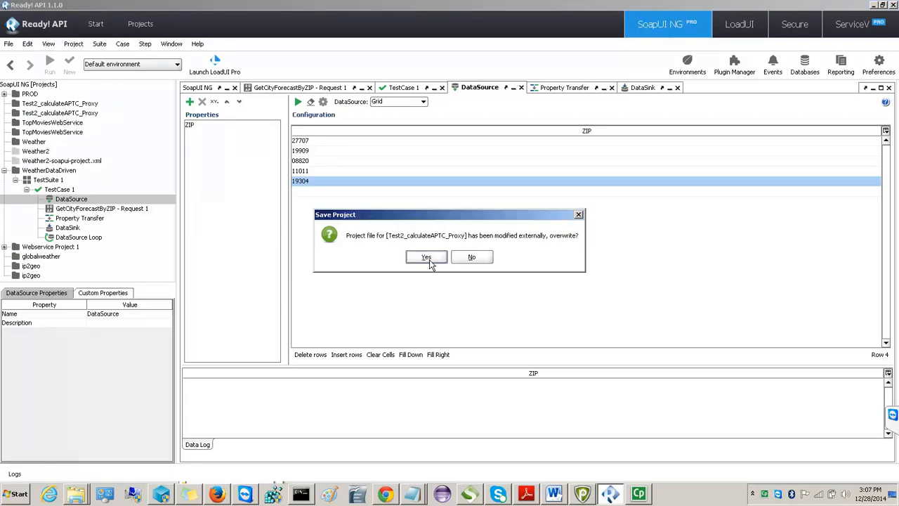
click(428, 258)
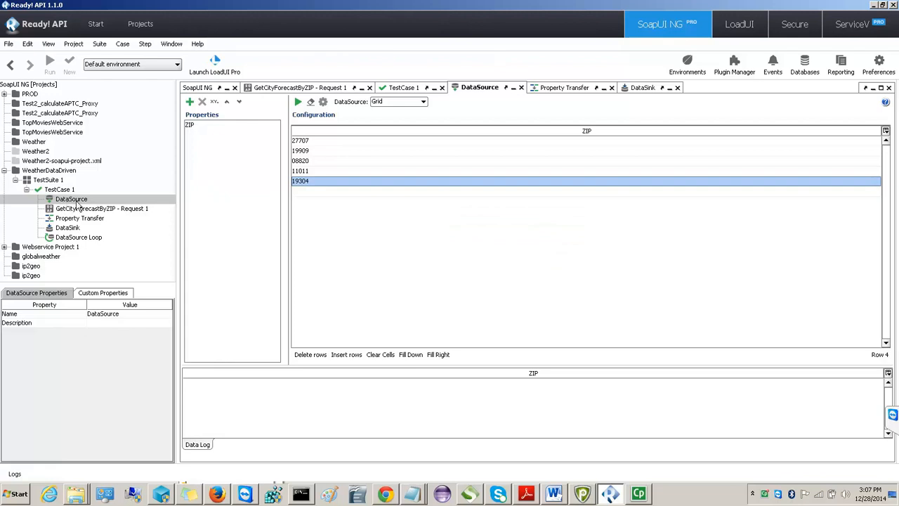
key(alt+Tab)
key(alt+Tab)
key(alt+Tab)
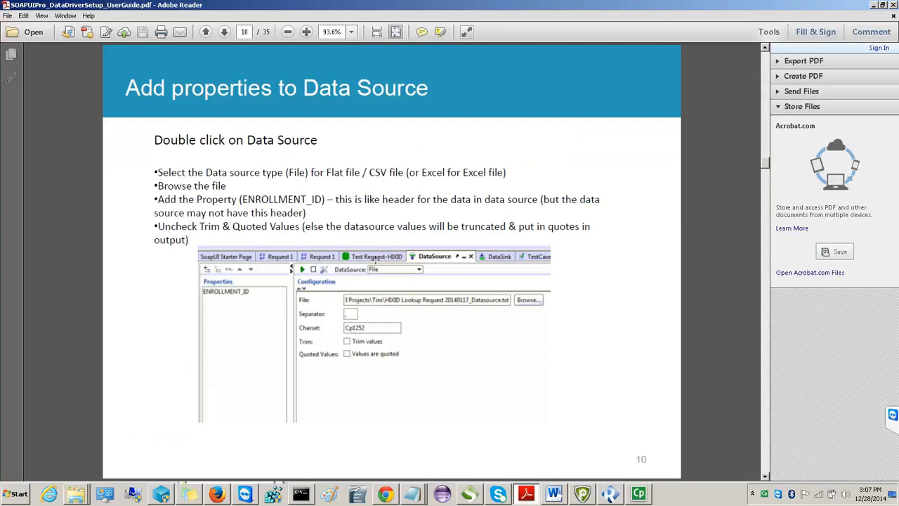
Read the guide's page 11, 'Parameterize Request payload(s)', then return to Ready! API
scroll(376, 260, down, 2)
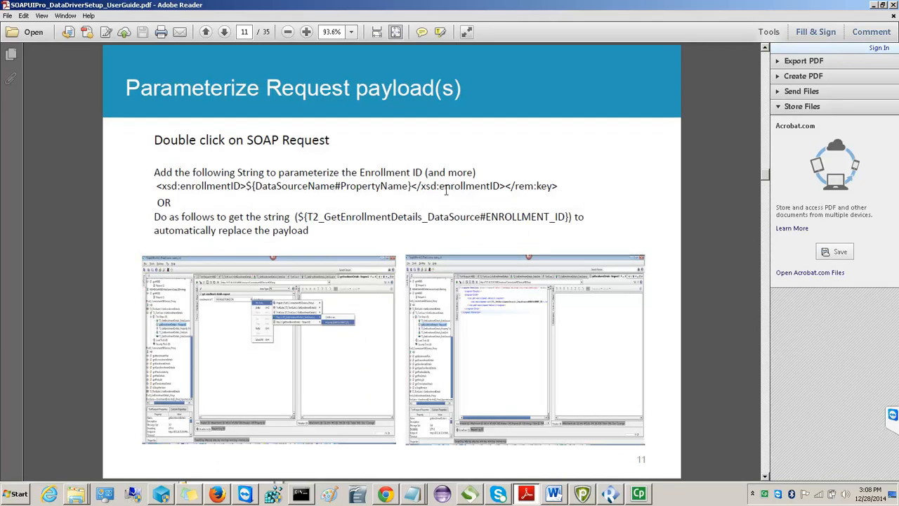
key(alt+Tab)
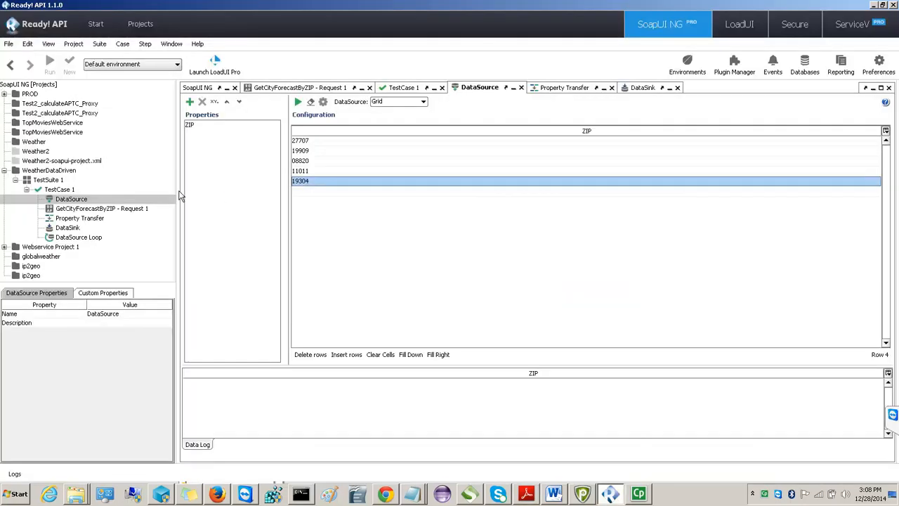
In the GetCityForecastByZIP request editor, try ZIP 27707, then clear the ZIP field
click(92, 210)
double_click(92, 210)
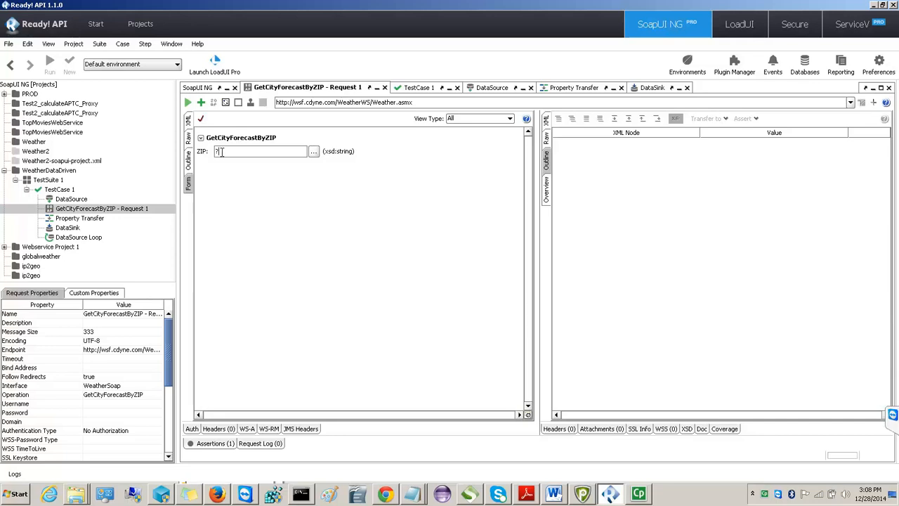
drag(213, 151, 306, 154)
text(27707)
drag(232, 156, 213, 156)
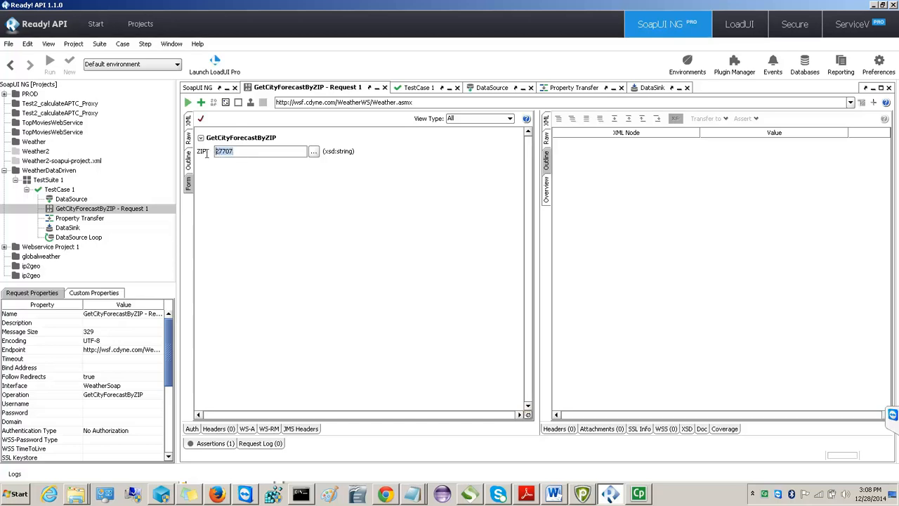
key(Delete)
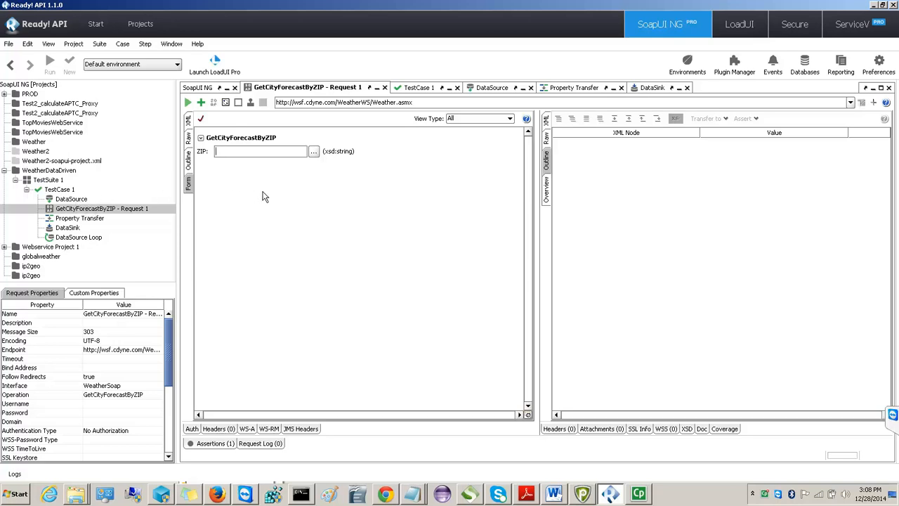
Fill the ZIP field with ${DataSource#ZIP} via Get Data from the DataSource ZIP property
right_click(223, 157)
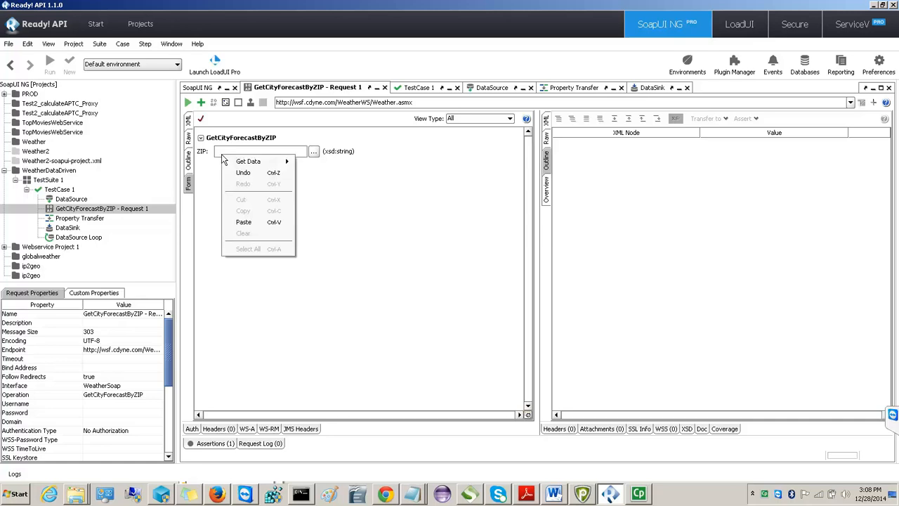
mouse_move(267, 163)
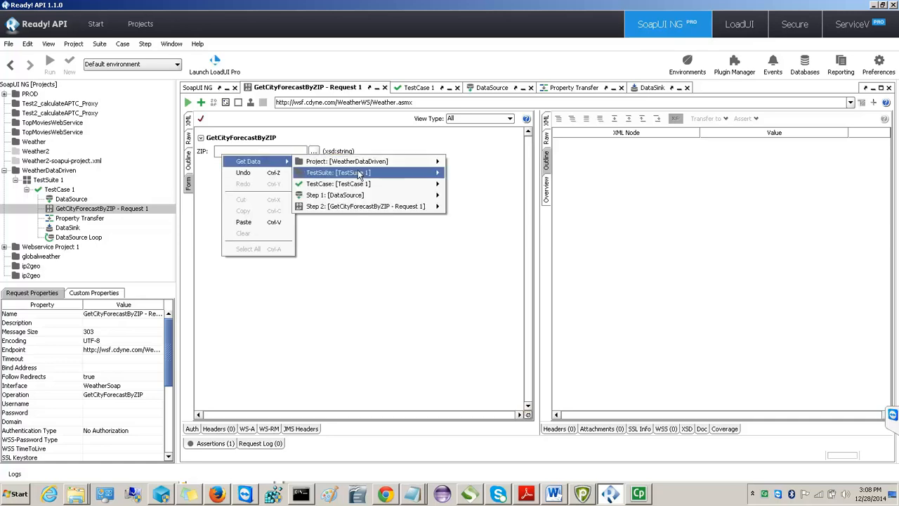
mouse_move(358, 210)
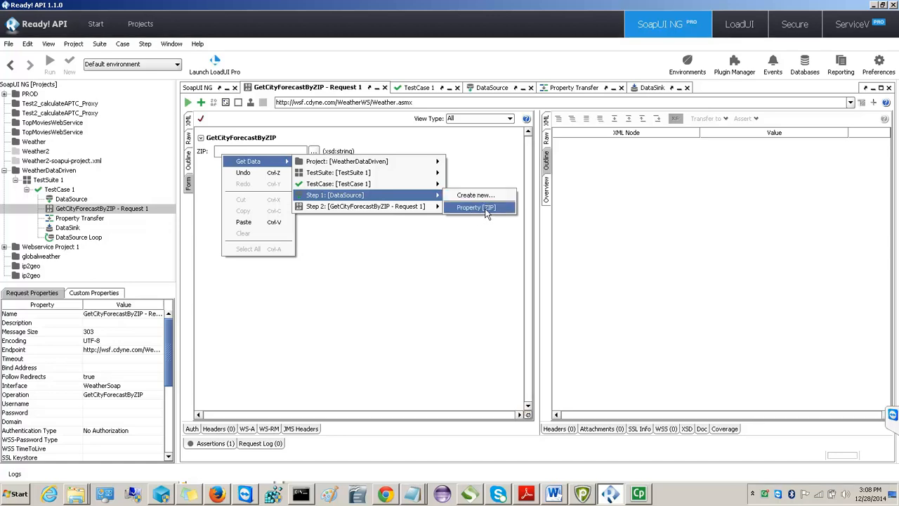
click(485, 208)
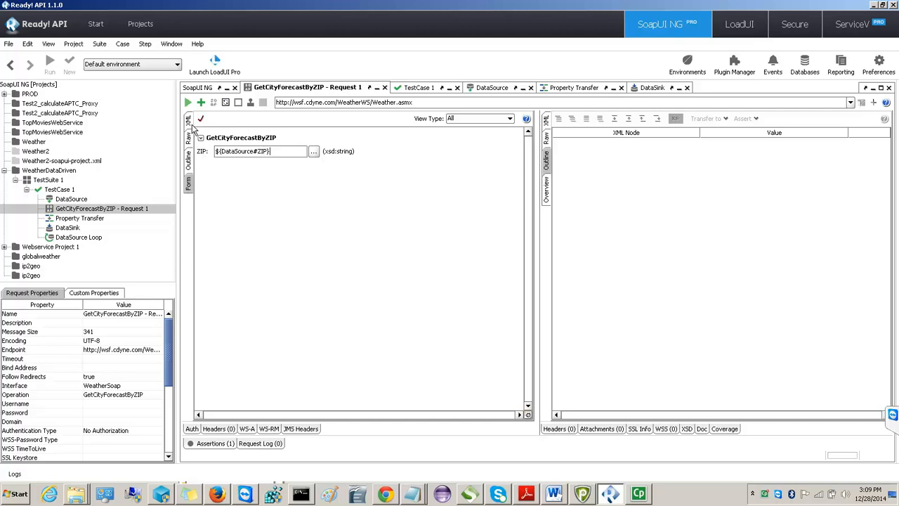
Compare with the old SoapUI 5.0 request's ZIP 27707, then view the Ready! API request as XML
key(alt+Tab)
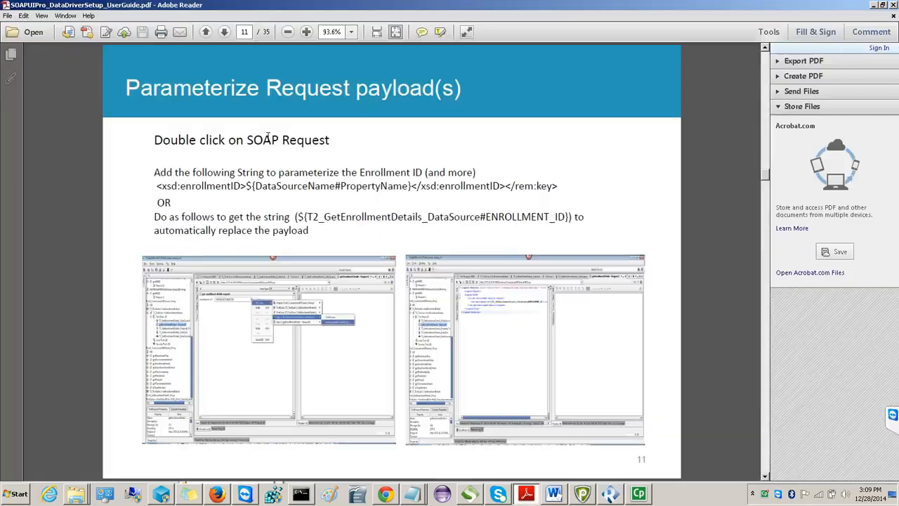
key(alt+Tab)
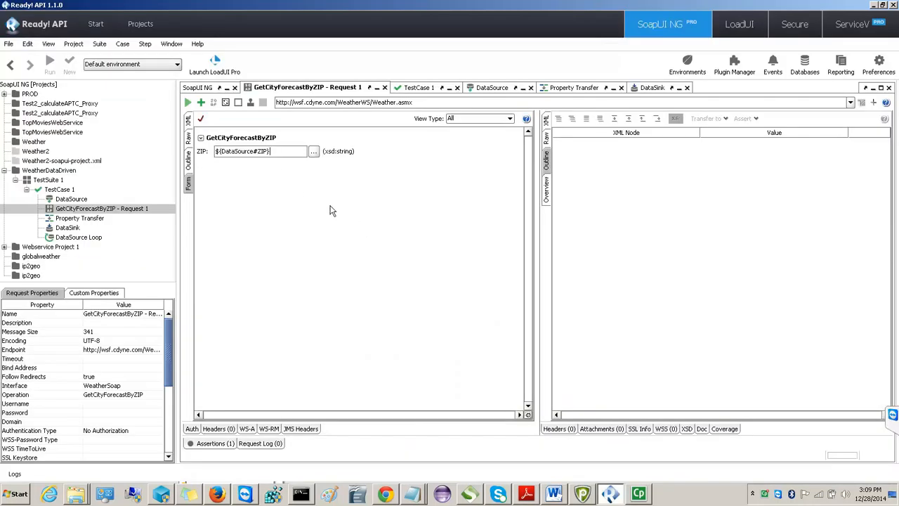
click(480, 493)
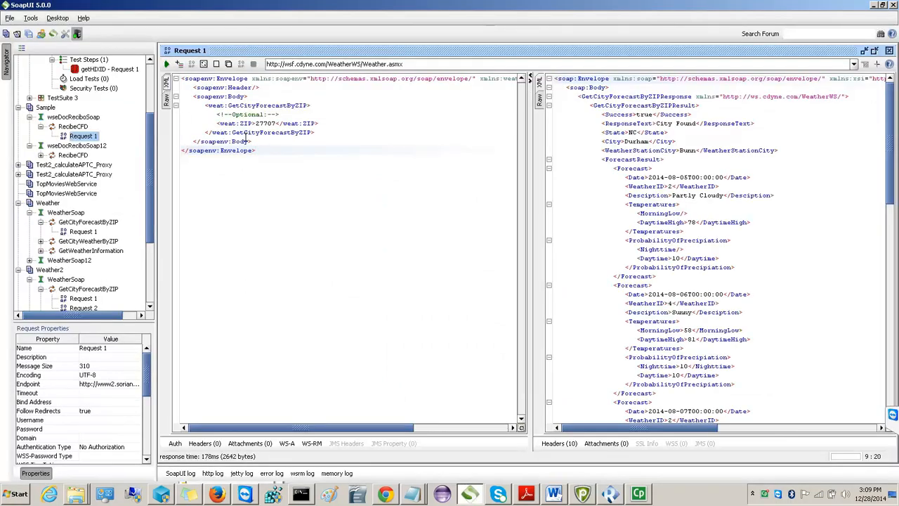
double_click(262, 124)
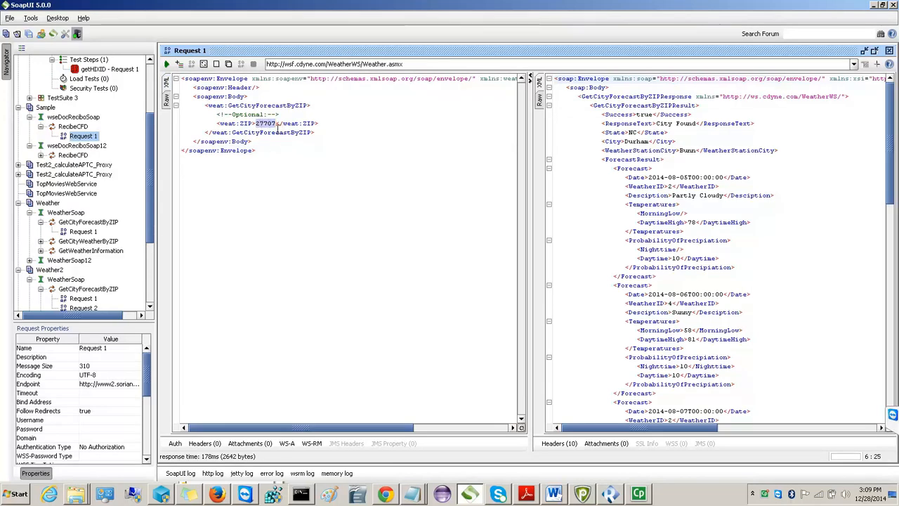
key(alt+Tab)
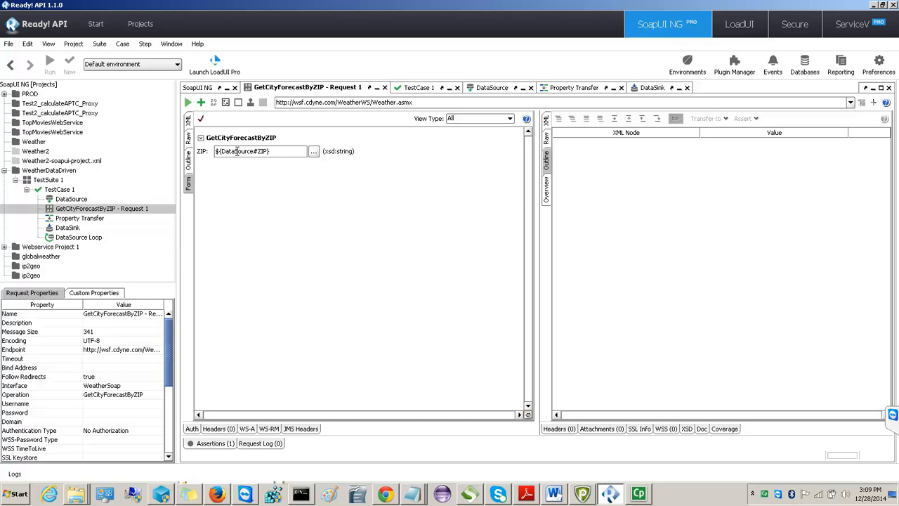
click(189, 124)
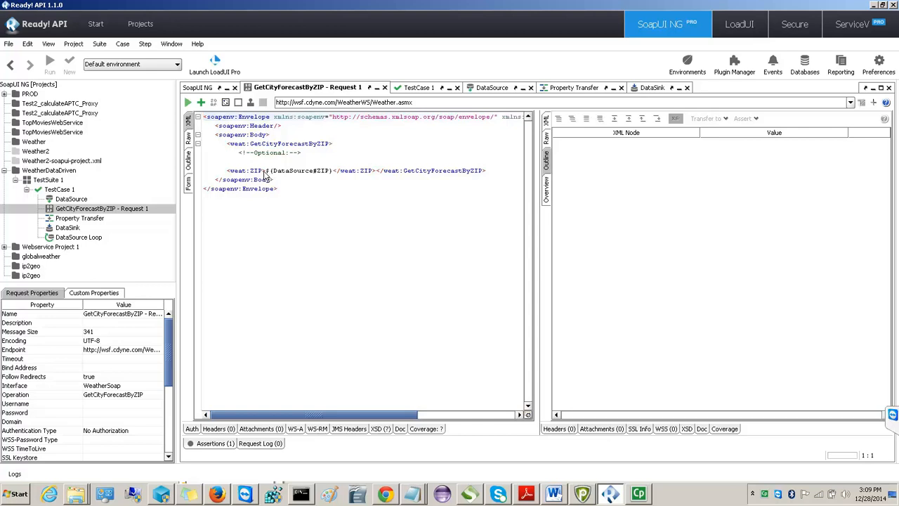
Inspect the ${DataSource#ZIP} expression inside the weat:ZIP element of the request XML
click(268, 172)
drag(295, 176, 334, 176)
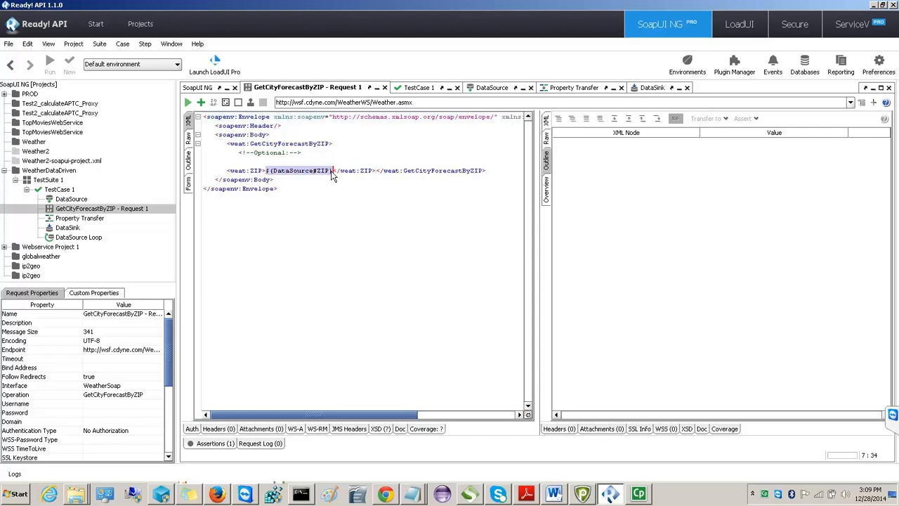
click(276, 184)
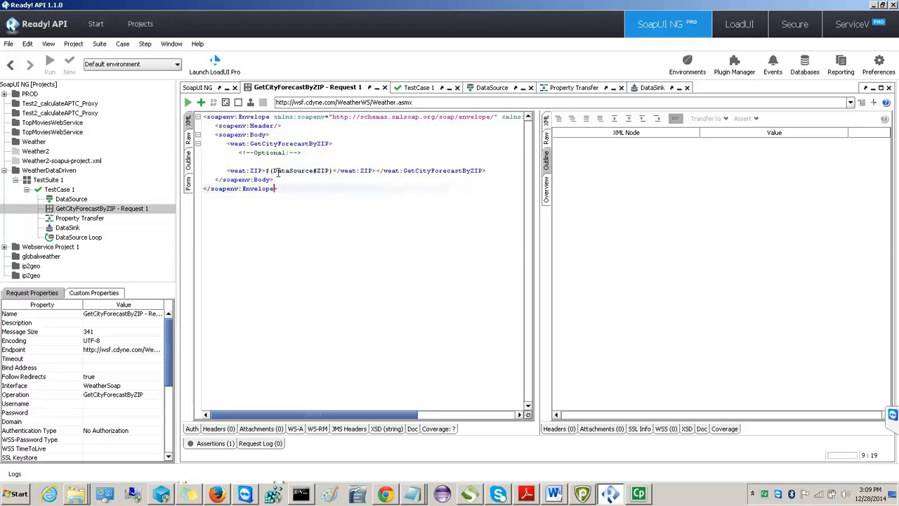
double_click(289, 173)
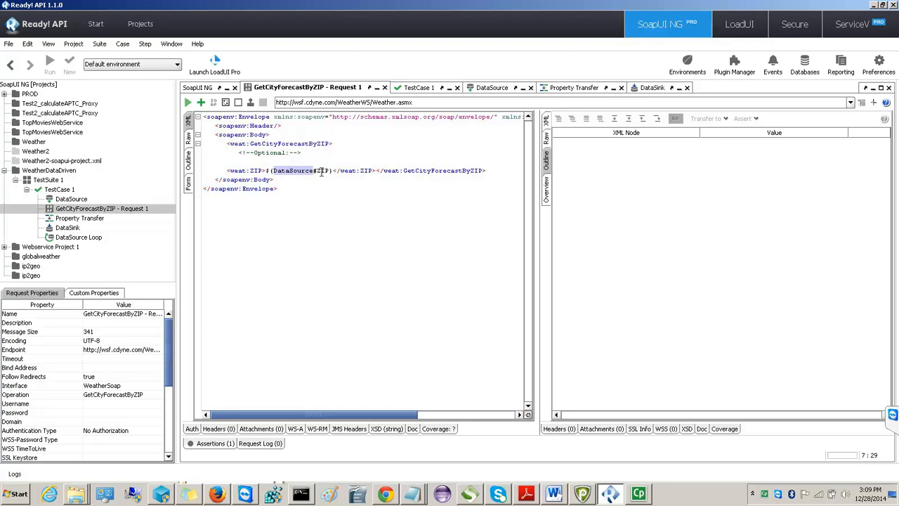
double_click(323, 170)
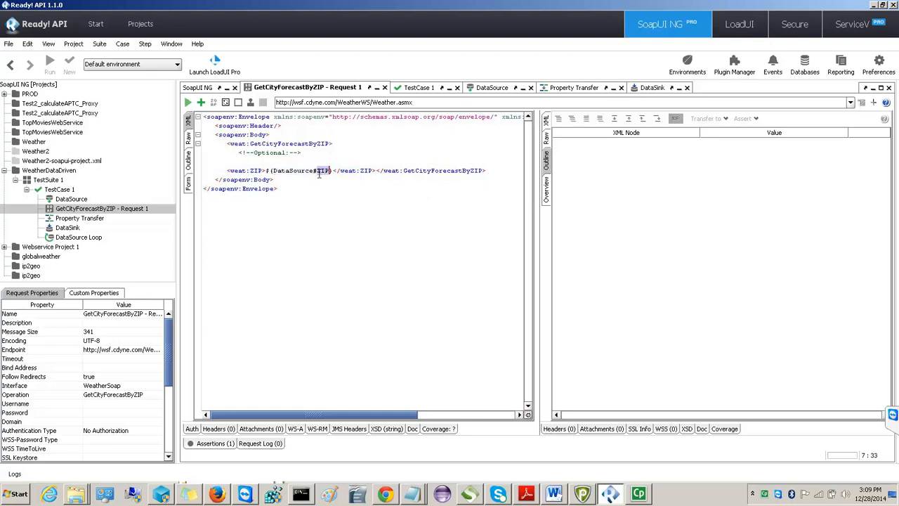
double_click(257, 171)
double_click(322, 171)
click(326, 185)
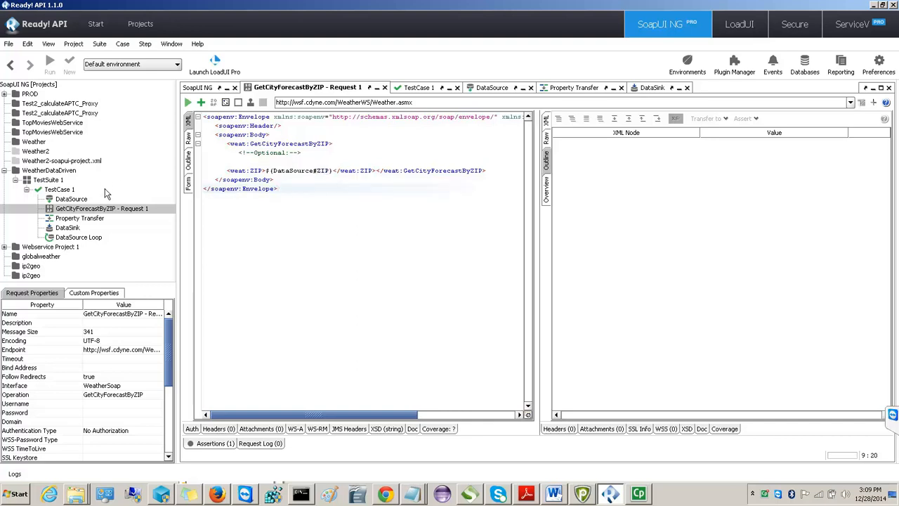
Bring SoapUI 5.0 to the front, showing the old request with ZIP 27707
key(alt+Tab)
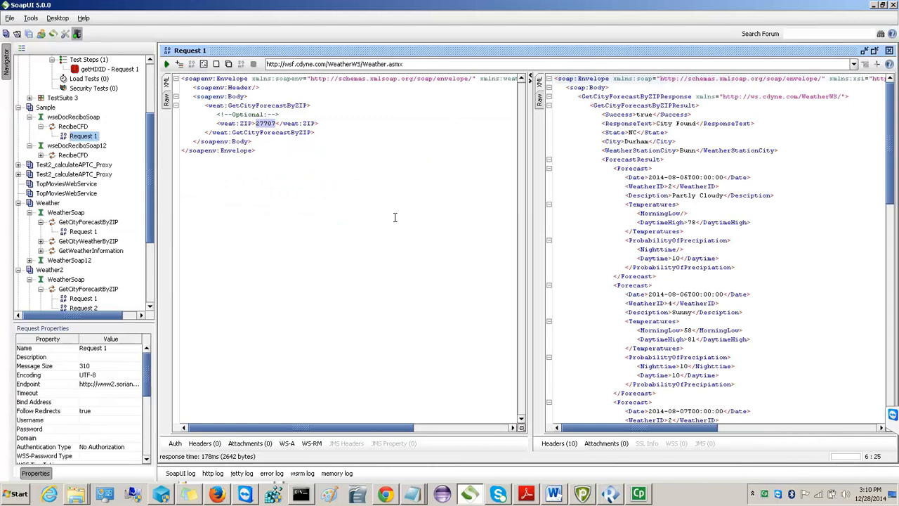
key(alt+Tab)
key(Tab)
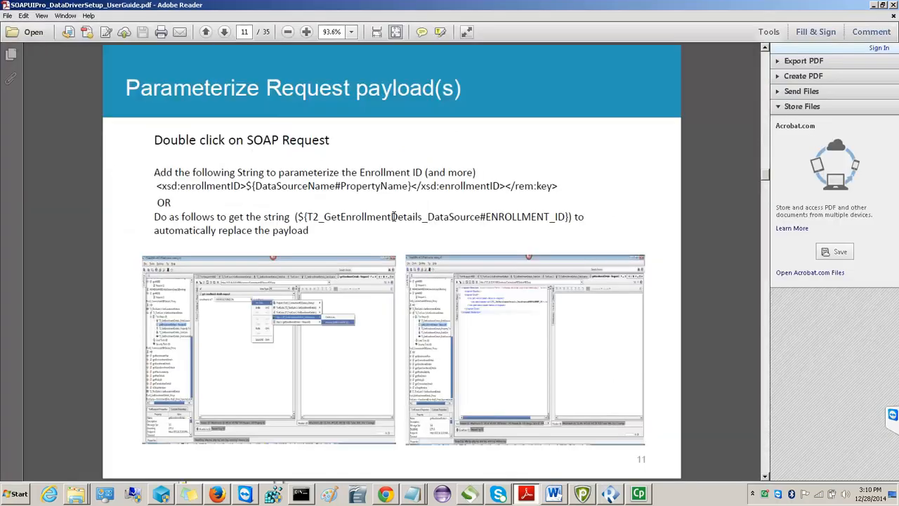
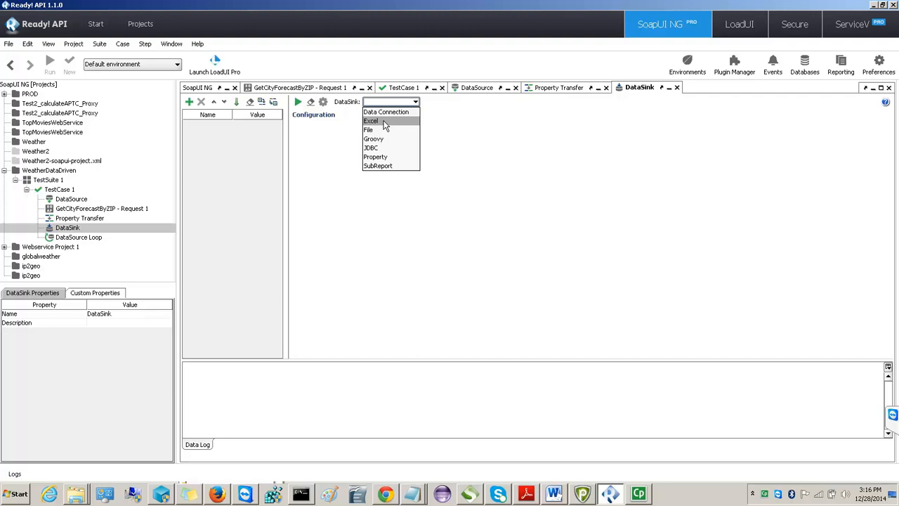
Switch the DataSink type to Excel and focus its Start at Cell field
click(385, 125)
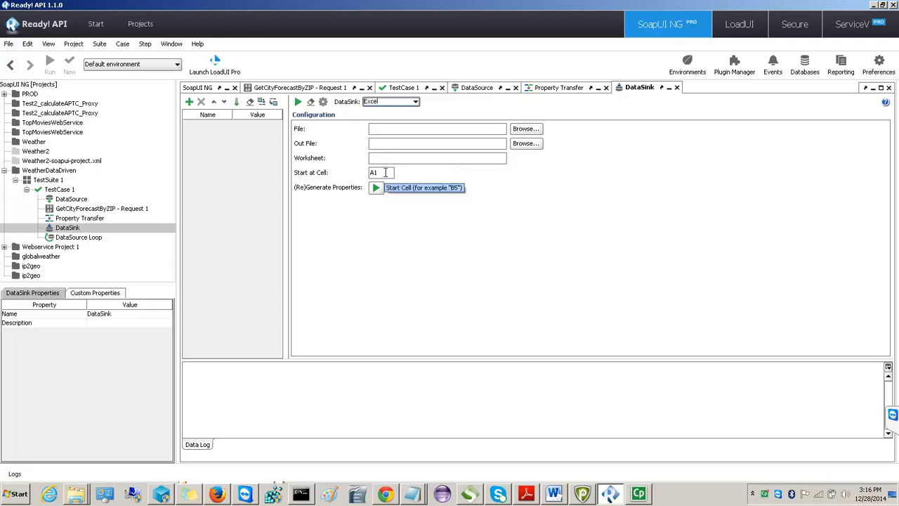
click(386, 172)
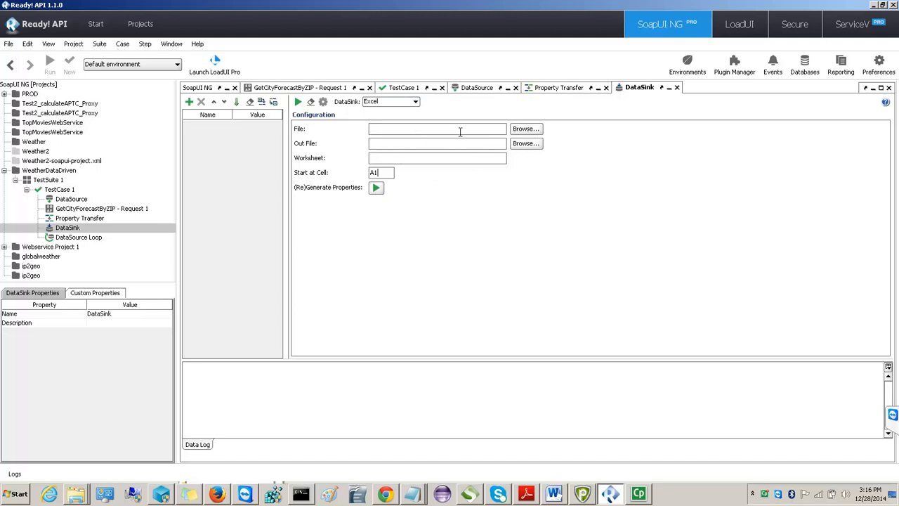
click(74, 491)
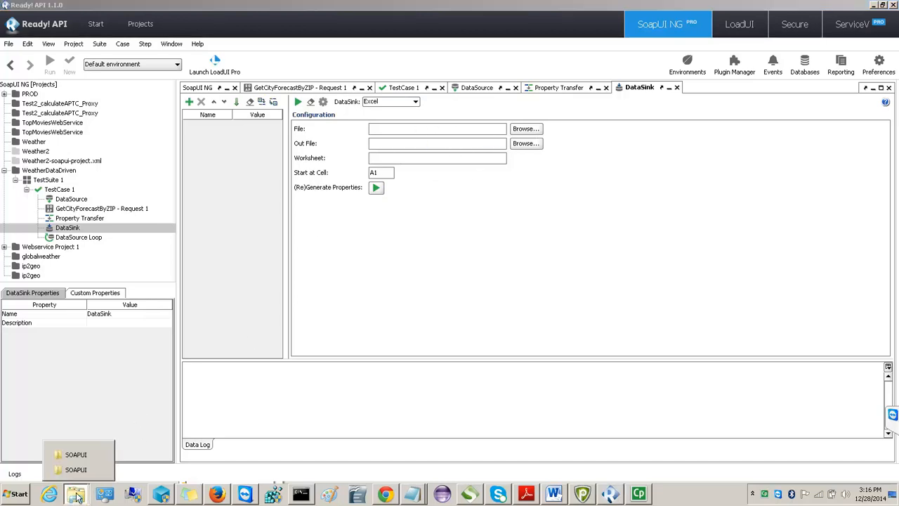
In Explorer, navigate to the IT > SOAPUI folder
click(76, 469)
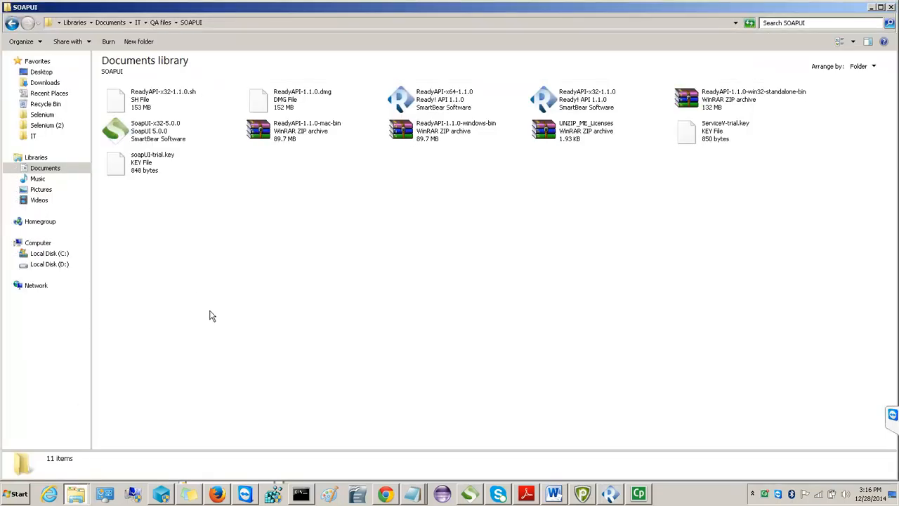
click(75, 494)
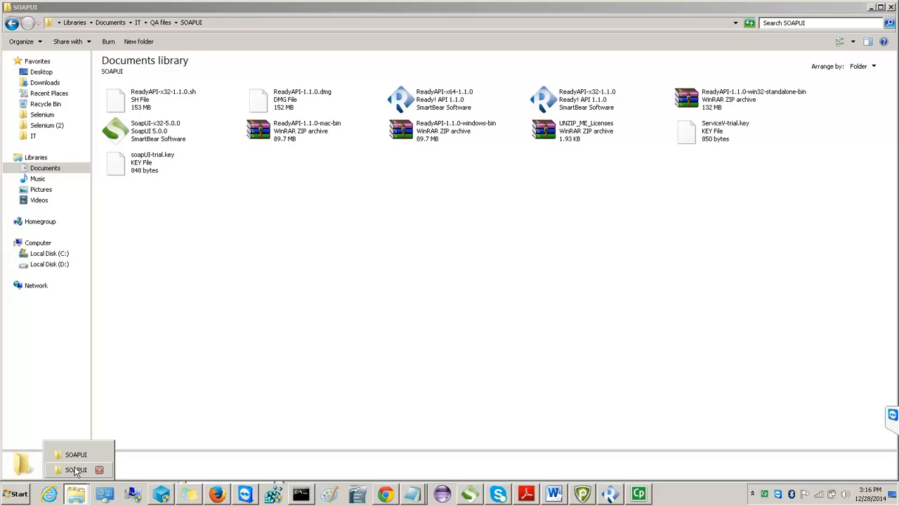
click(76, 469)
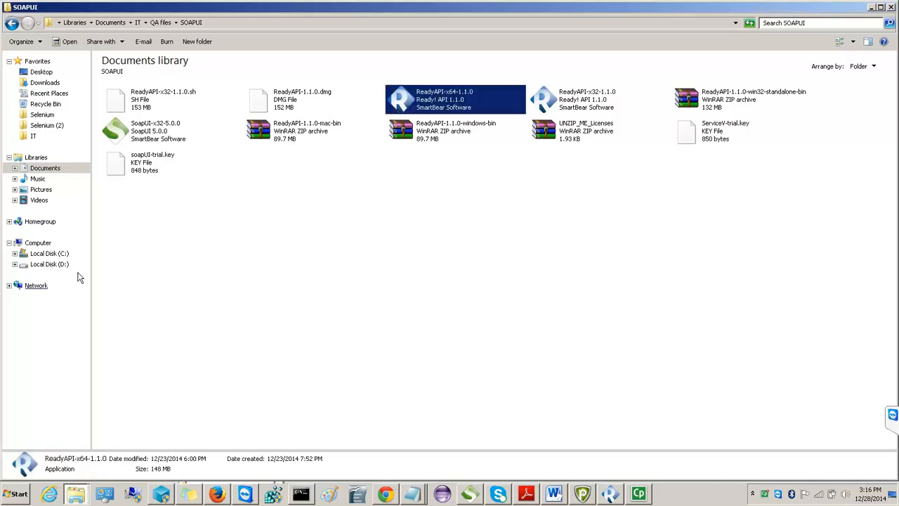
click(138, 22)
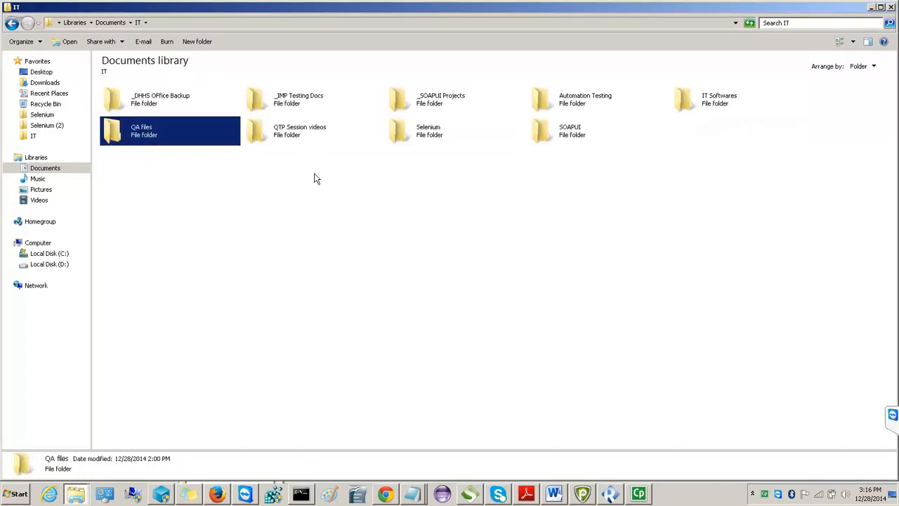
click(575, 131)
double_click(574, 131)
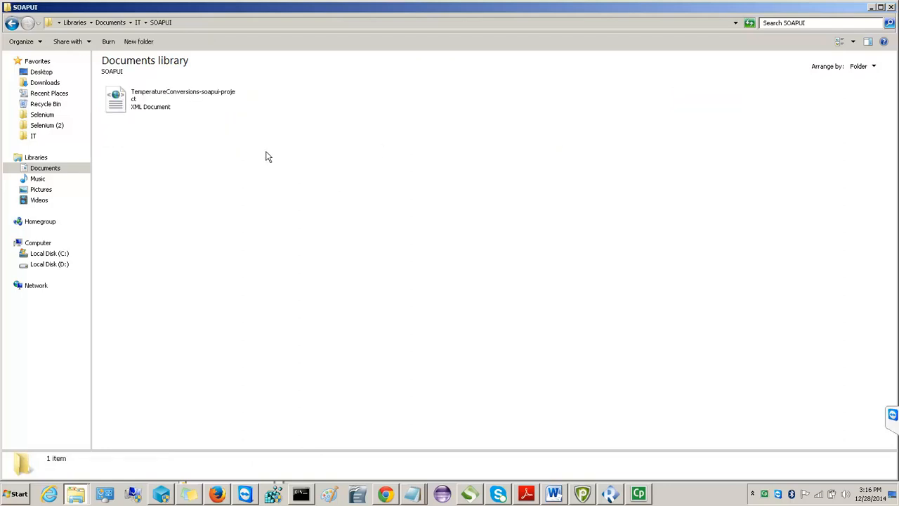
Create a new Microsoft Excel Worksheet there named DataSink
right_click(150, 158)
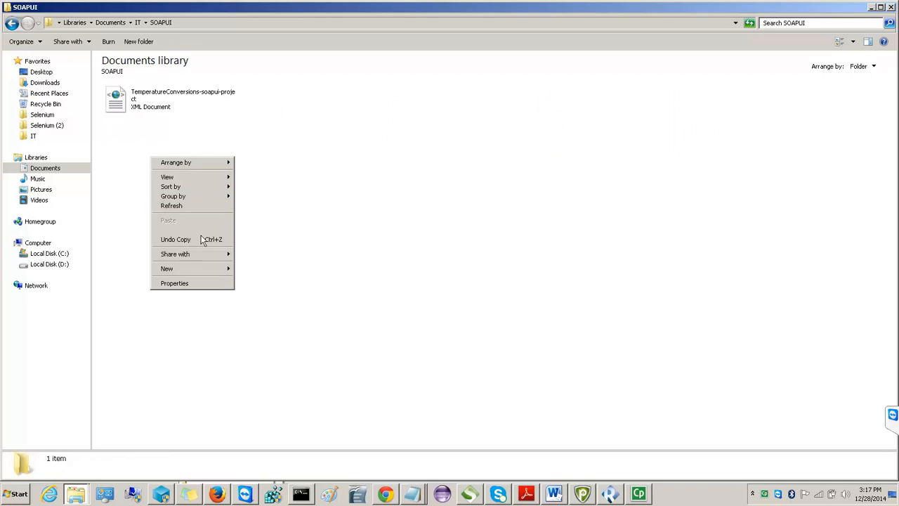
click(225, 274)
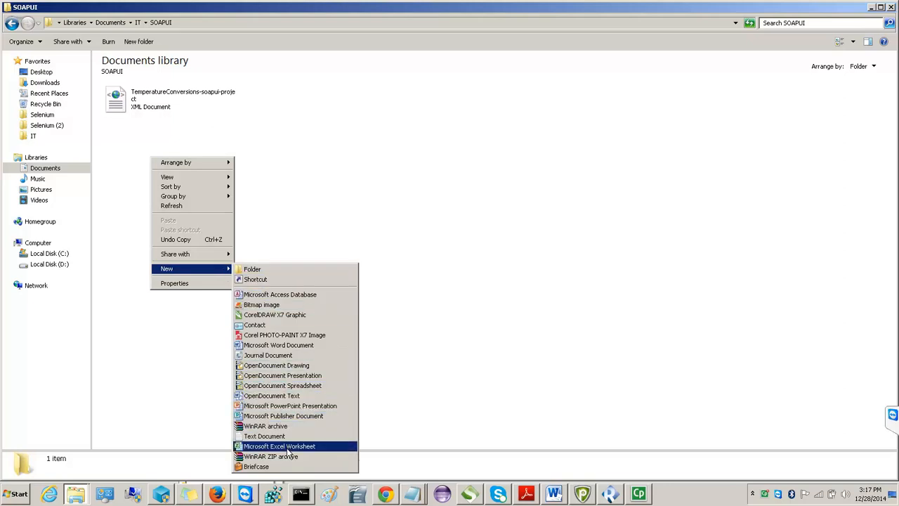
click(286, 448)
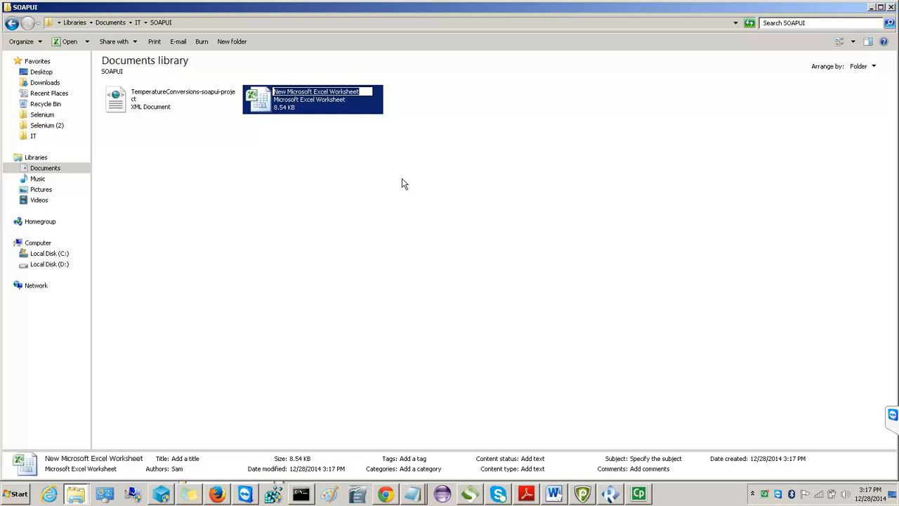
text(DataSink)
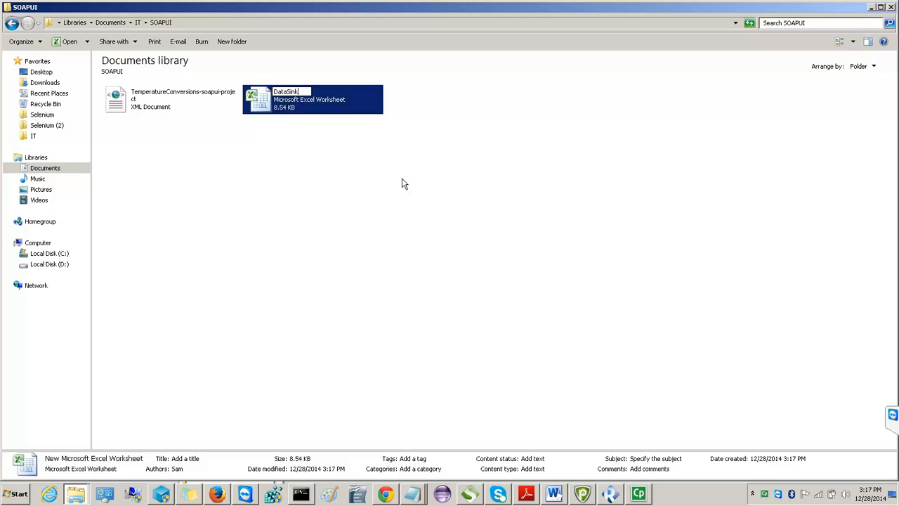
key(Return)
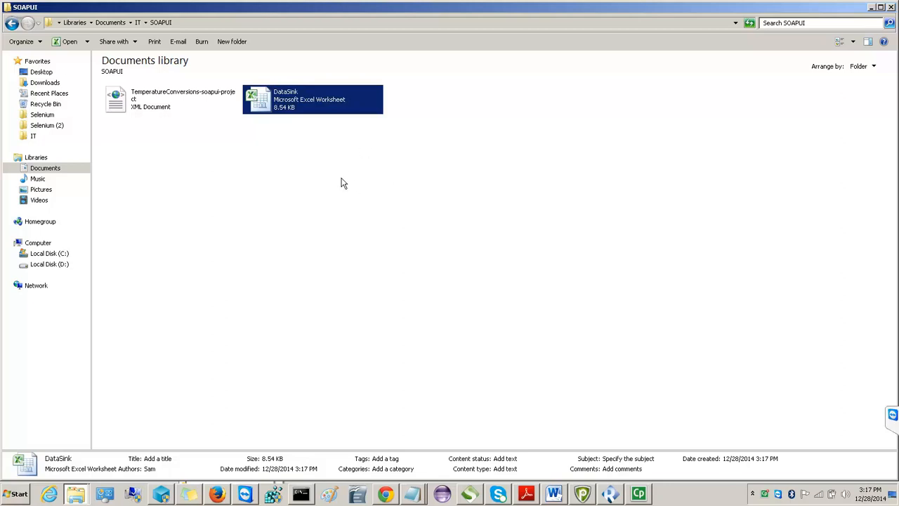
key(alt+Tab)
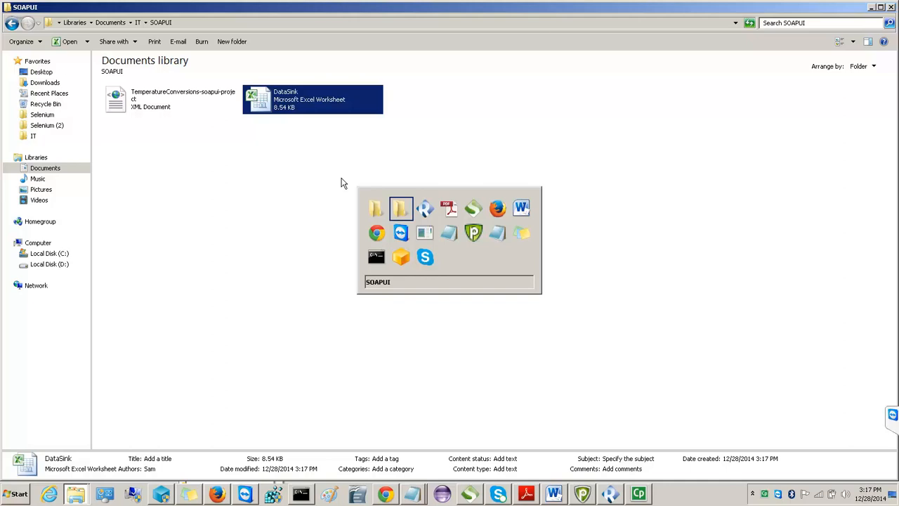
key(alt+Tab)
key(alt+Tab)
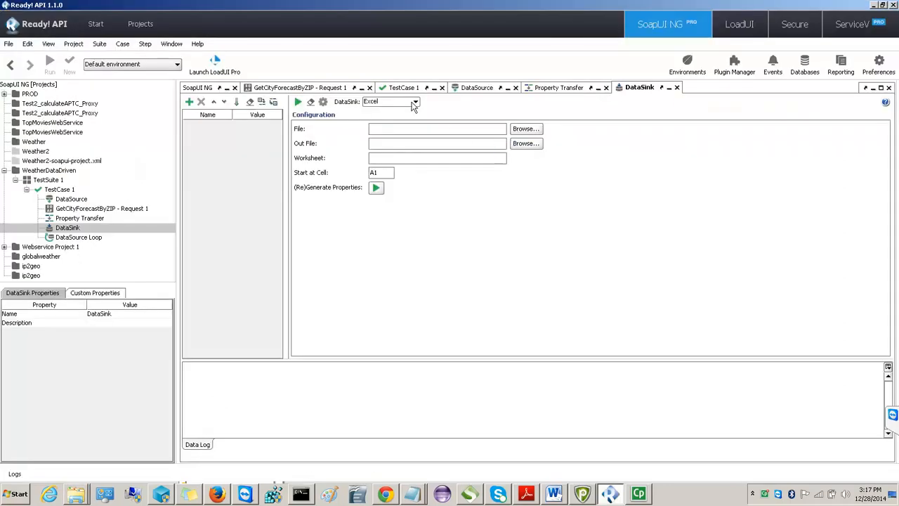
key(alt+Tab)
key(alt+Tab)
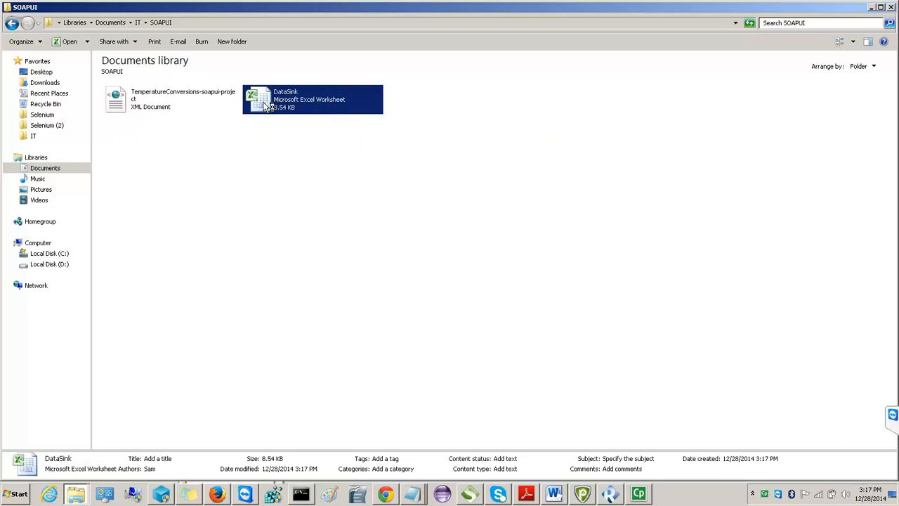
Open DataSink.xlsx maximized in Excel, cancel the activation prompt, then return to SoapUI 5.0
double_click(266, 105)
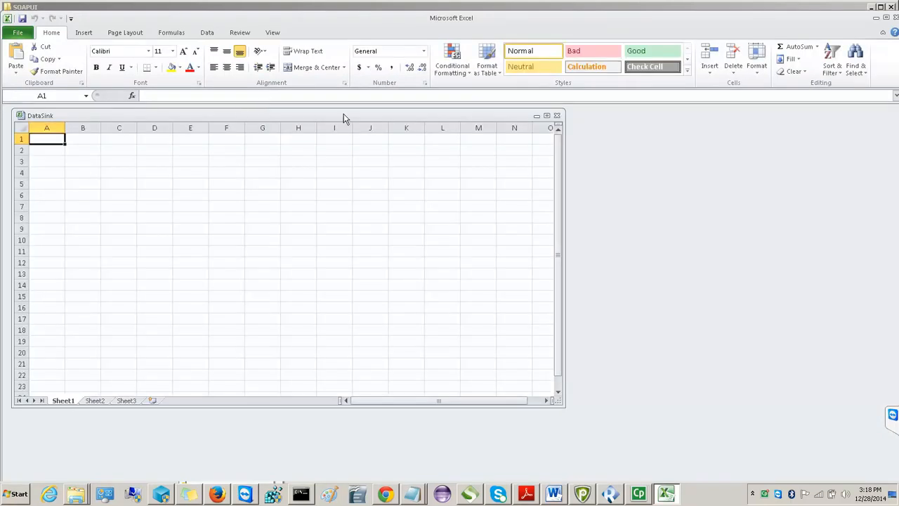
double_click(420, 117)
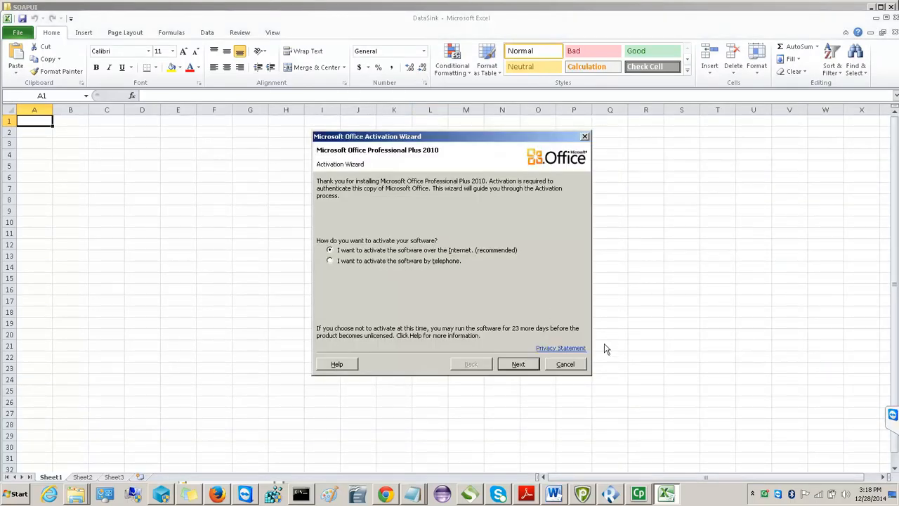
click(555, 368)
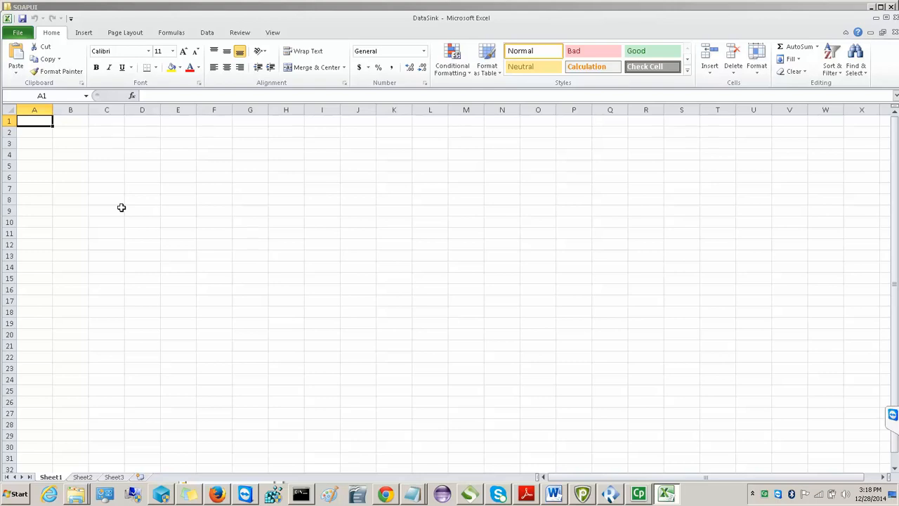
key(alt+Tab)
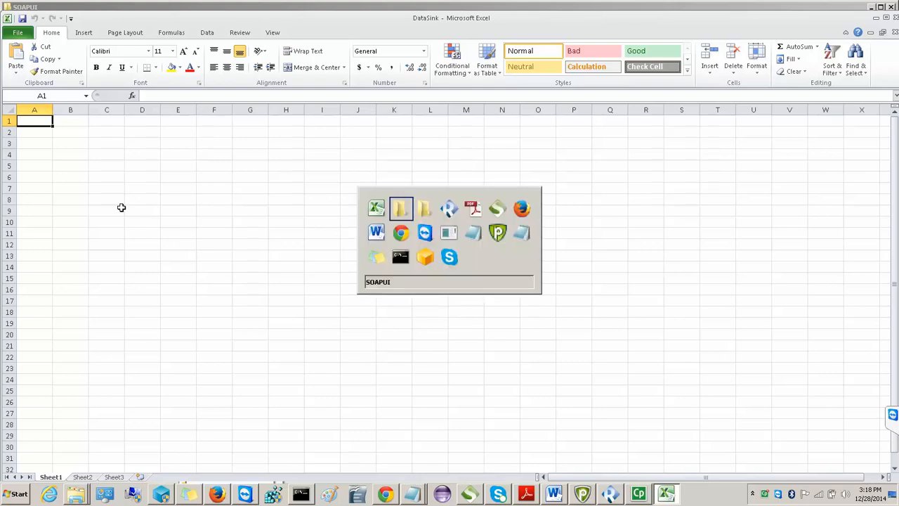
key(alt+Tab)
key(alt+Tab)
key(alt+Tab)
key(alt+Tab)
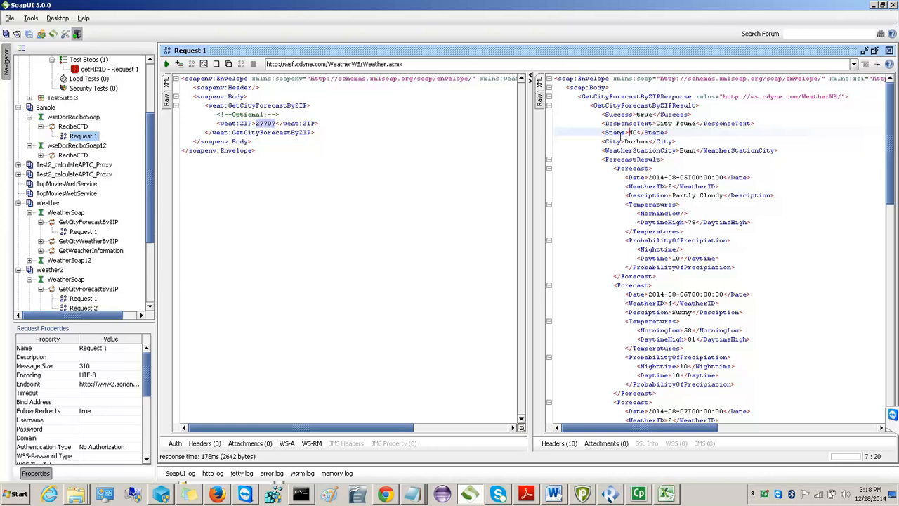
Enter the headers State in A1 and City in B1
key(alt+Tab)
text(State)
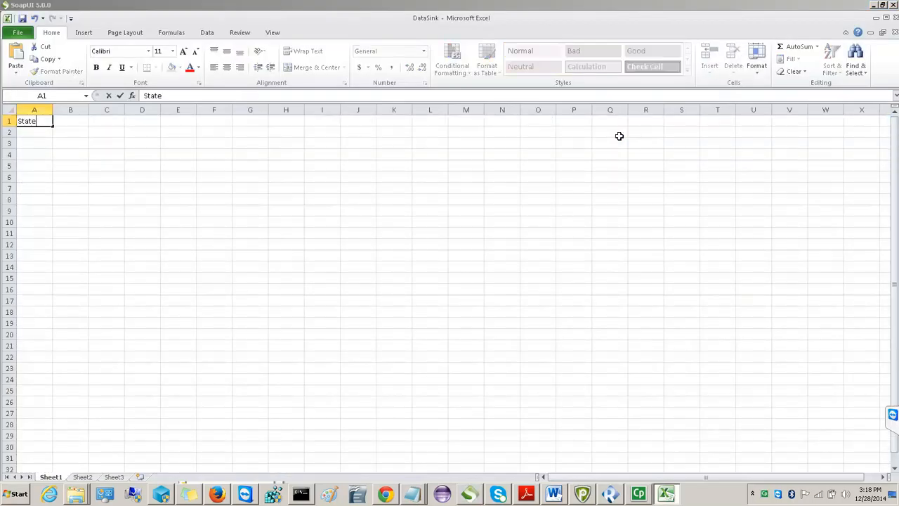
key(alt+Tab)
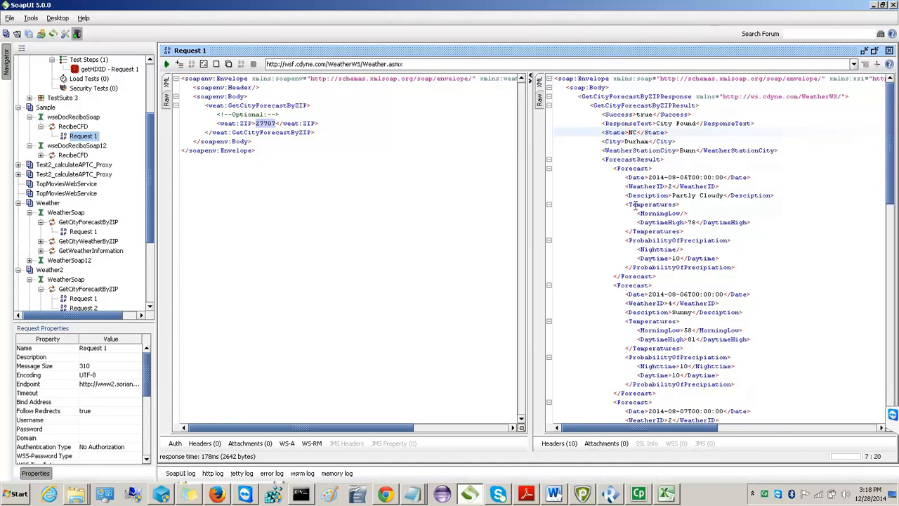
key(alt+Tab)
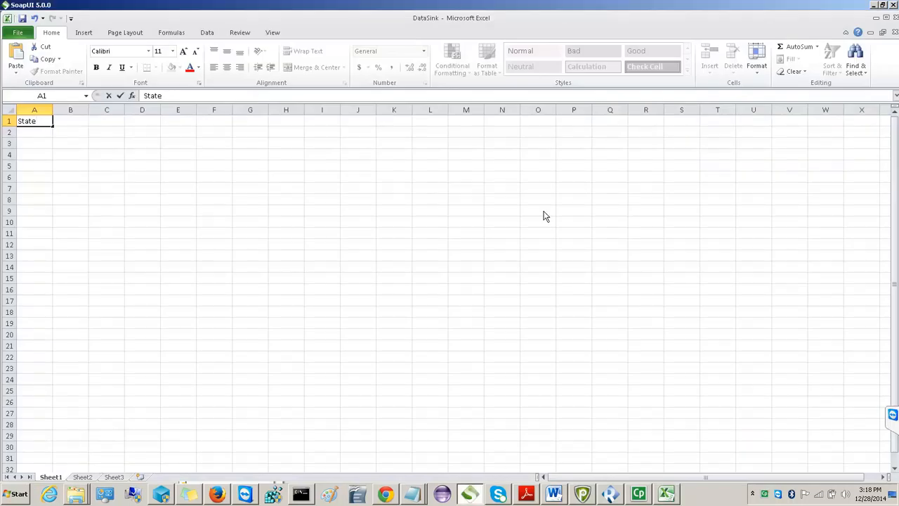
key(alt+Tab)
key(alt+Tab)
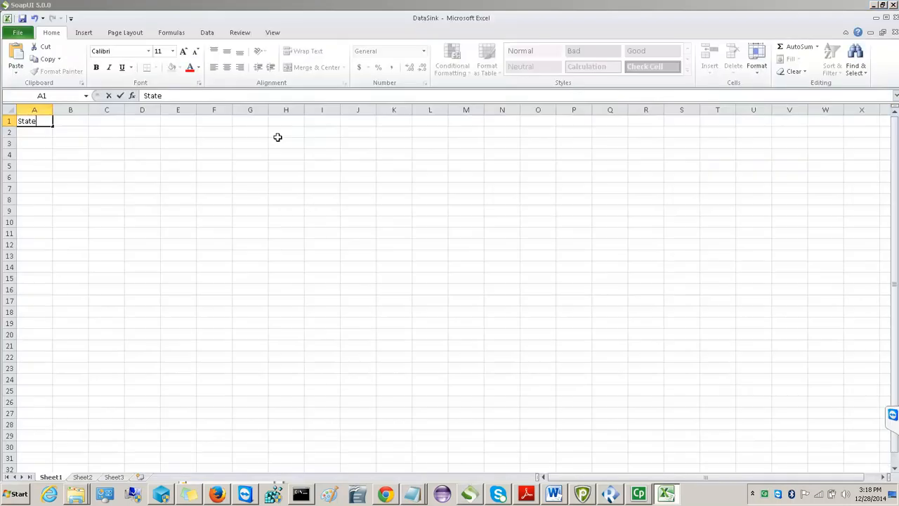
click(72, 121)
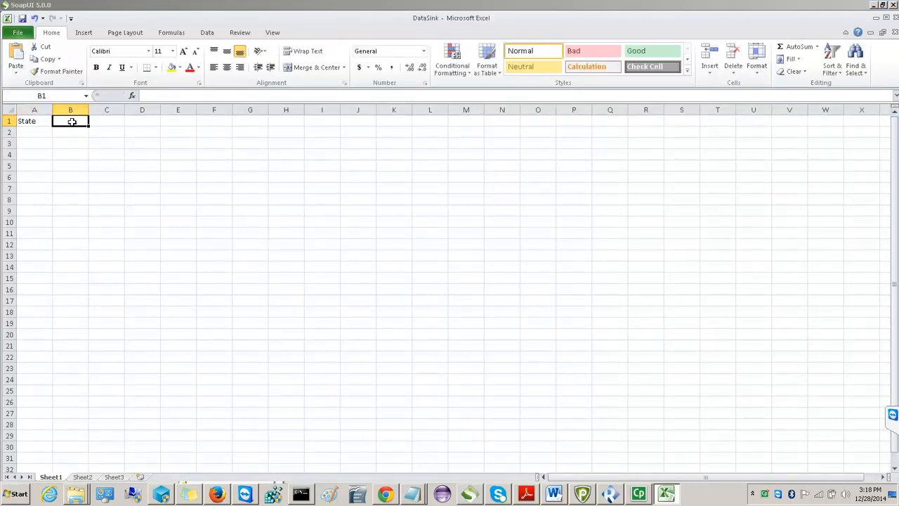
text(City)
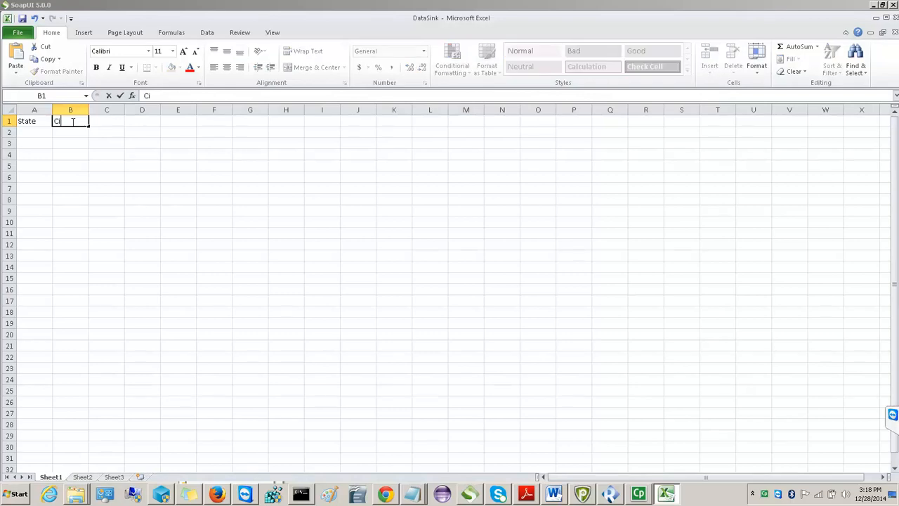
Copy DaytimeHigh from the SoapUI response into C1 and fit column C
key(alt+Tab)
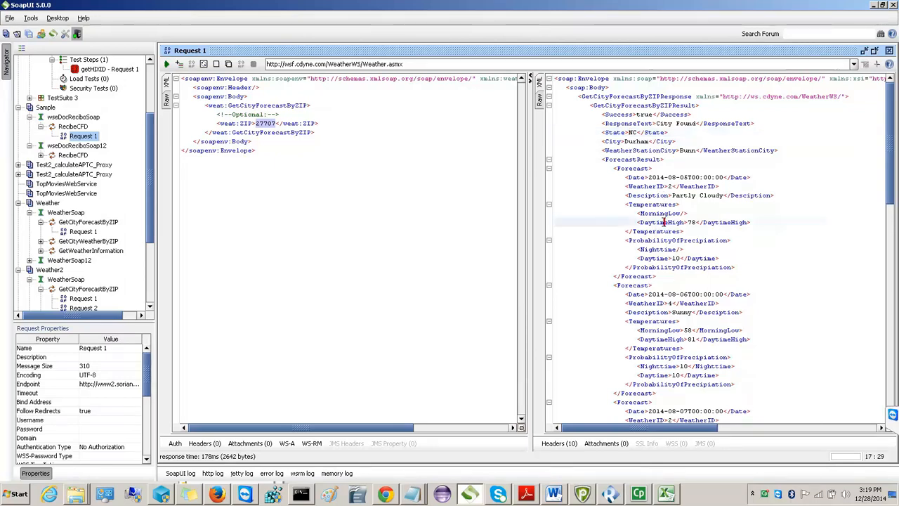
double_click(663, 222)
key(ctrl+c)
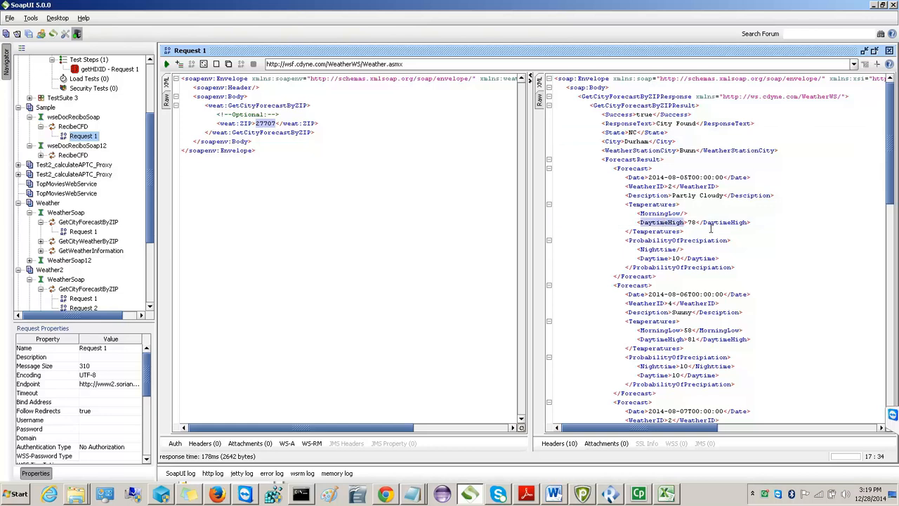
key(alt+Tab)
double_click(106, 121)
key(ctrl+v)
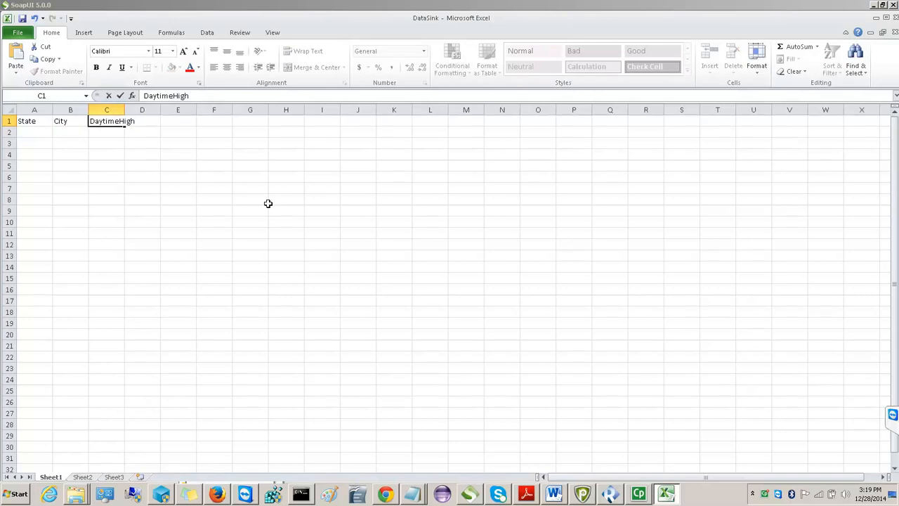
click(266, 202)
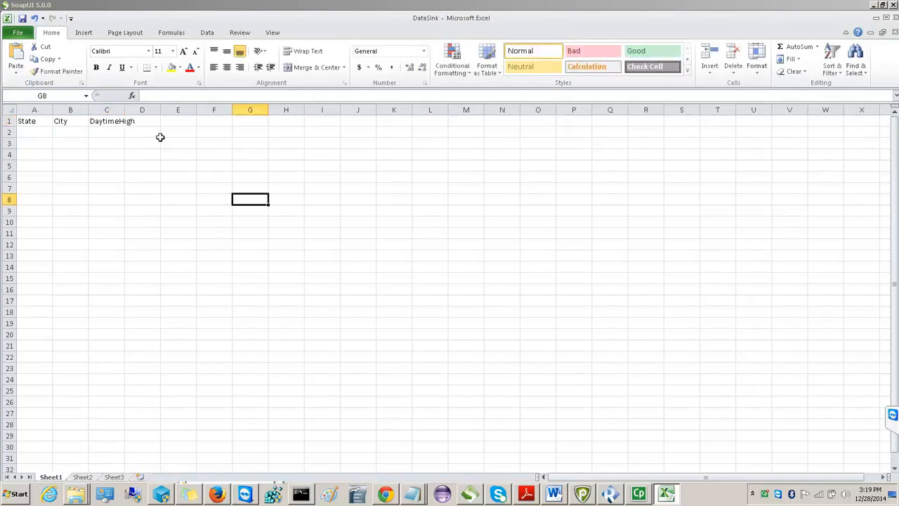
double_click(126, 109)
Copy the Desciption element name from the response into cell D1
key(alt+Tab)
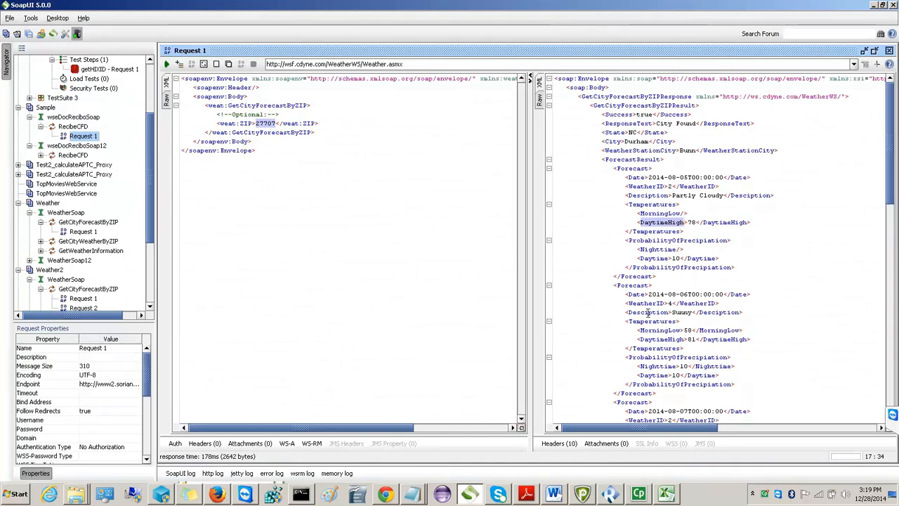
double_click(647, 312)
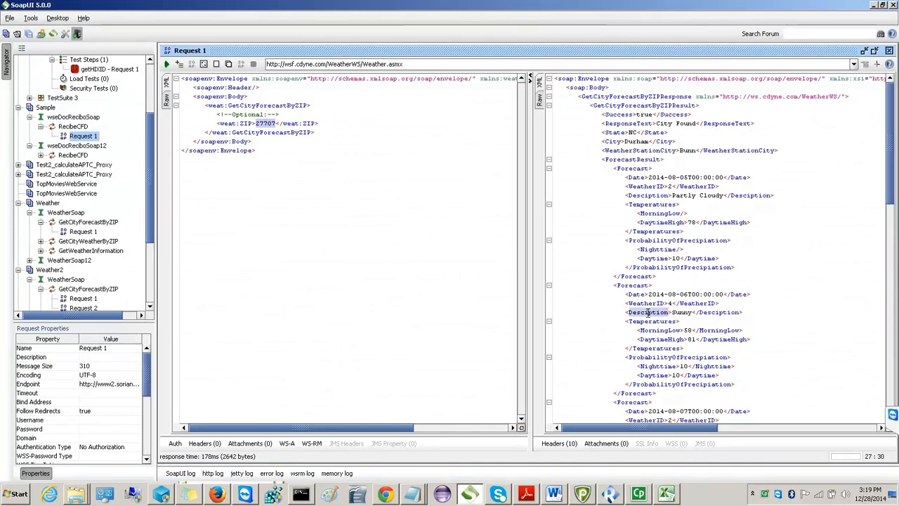
key(alt+Tab)
double_click(148, 120)
text(Desciption)
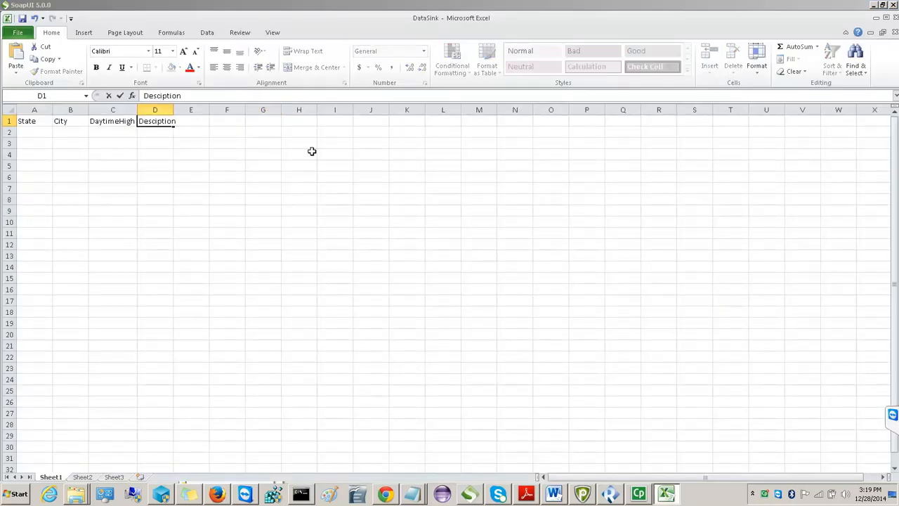
Review the forecast entries in the response, then widen column D to fit Desciption
key(alt+Tab)
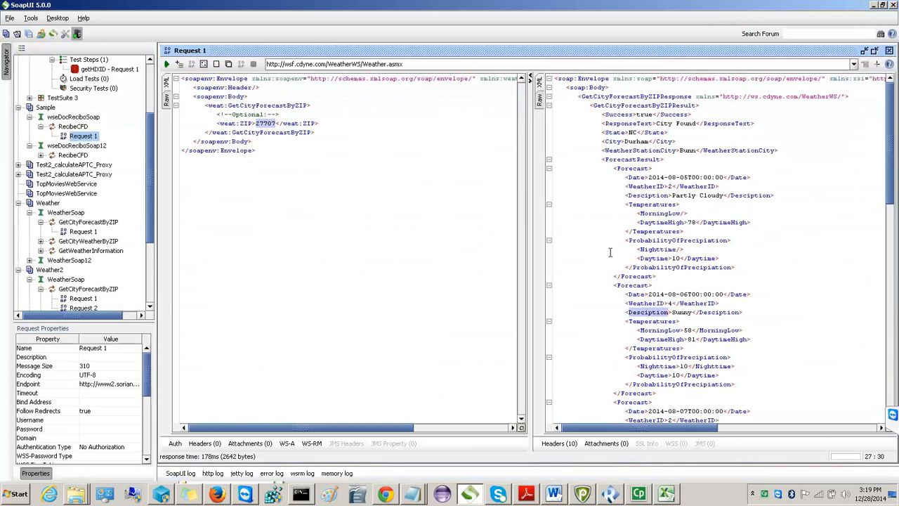
click(680, 321)
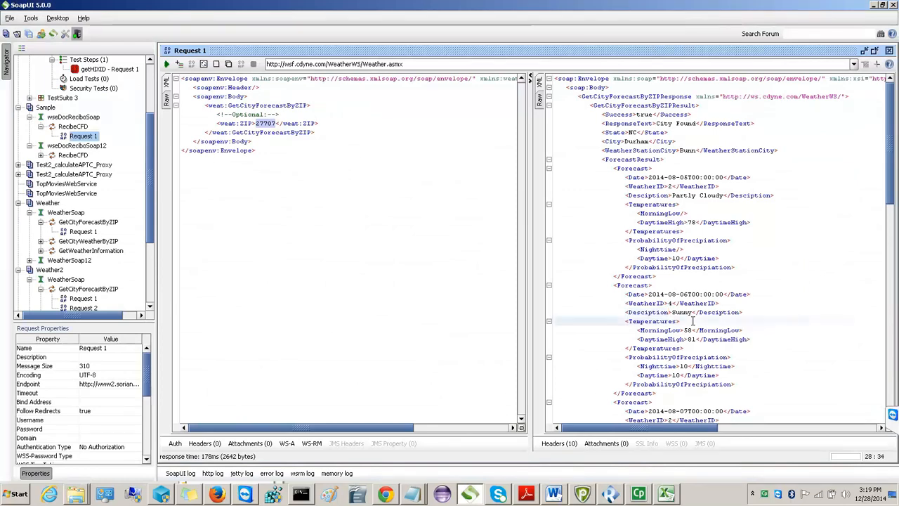
click(681, 366)
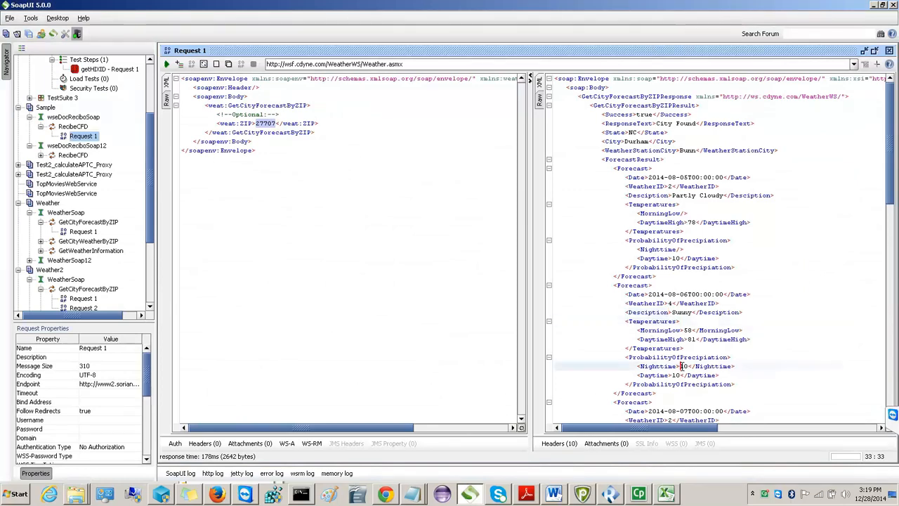
key(Down)
key(Down)
key(Down)
key(Down)
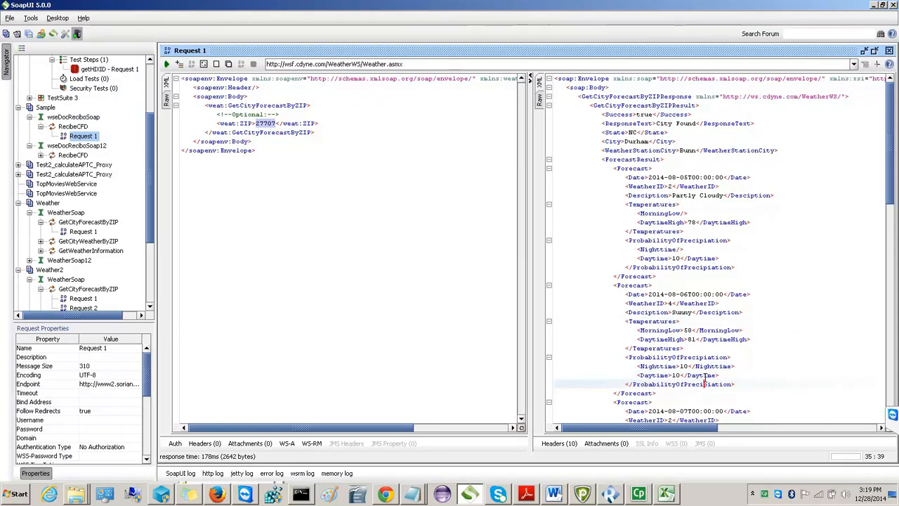
key(Down)
key(Down)
key(Down)
key(Down)
key(Down)
key(Down)
key(Down)
key(Down)
key(Down)
key(Down)
key(Down)
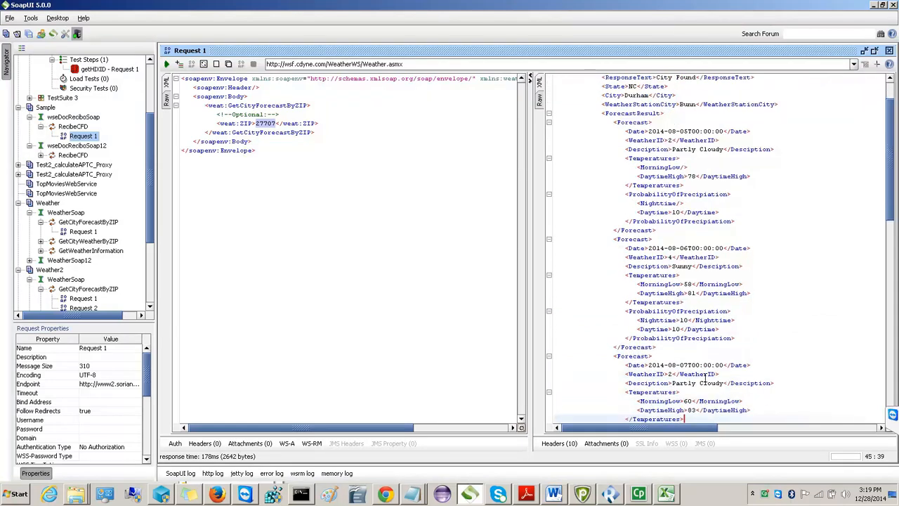
key(Down)
key(Down)
key(Down)
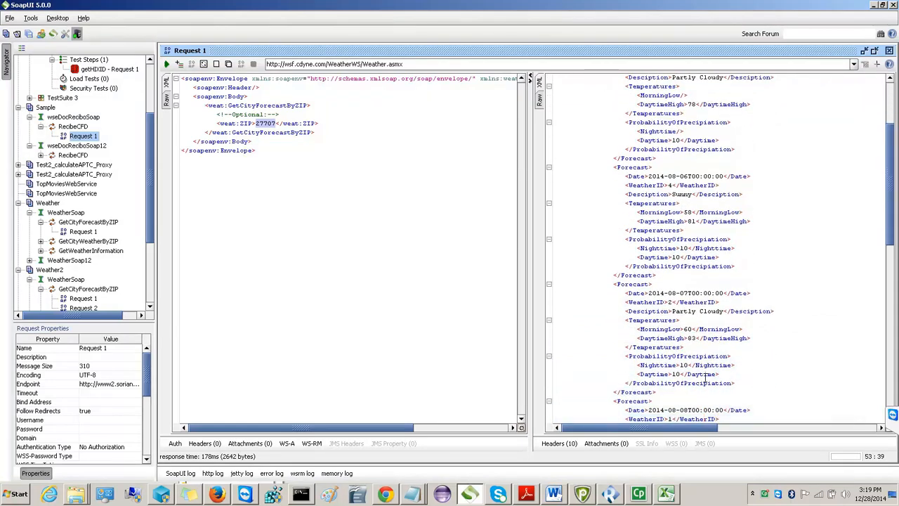
key(Up)
key(Up)
key(Up)
key(Up)
key(Up)
key(Up)
key(Up)
key(Up)
key(Up)
key(Up)
key(Up)
key(Up)
key(Up)
key(Up)
key(Up)
key(Up)
key(Up)
key(Up)
key(Up)
key(Up)
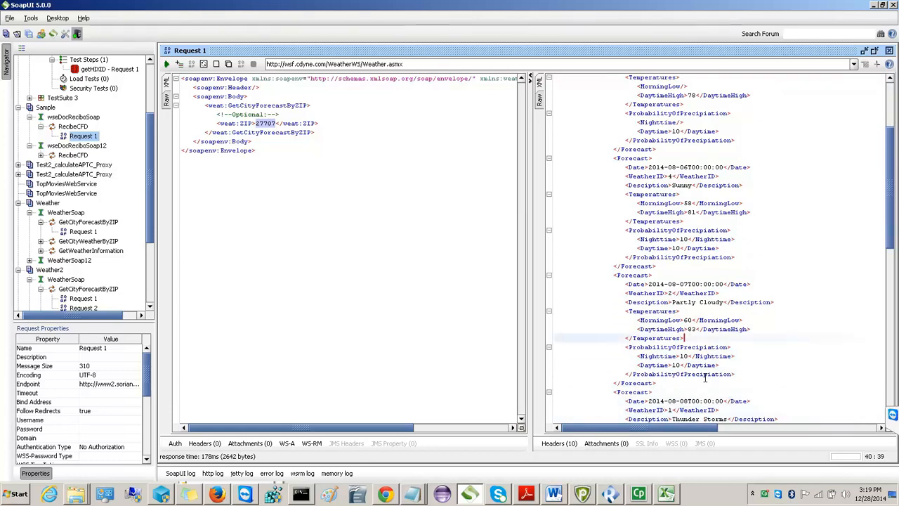
key(Up)
key(Up)
key(Up)
key(Up)
key(Up)
key(Up)
key(Up)
key(Up)
key(Up)
key(Up)
key(Up)
key(Up)
key(Up)
key(Up)
key(Up)
key(Up)
key(Up)
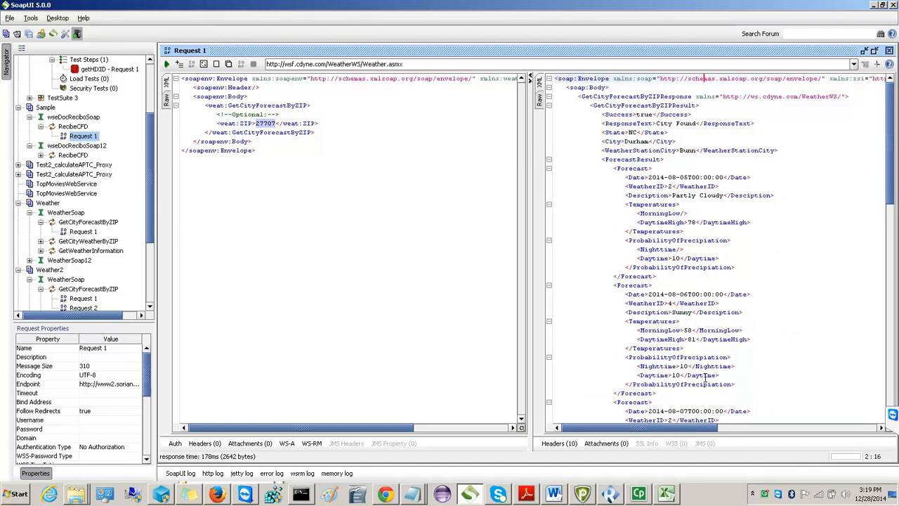
key(alt+Tab)
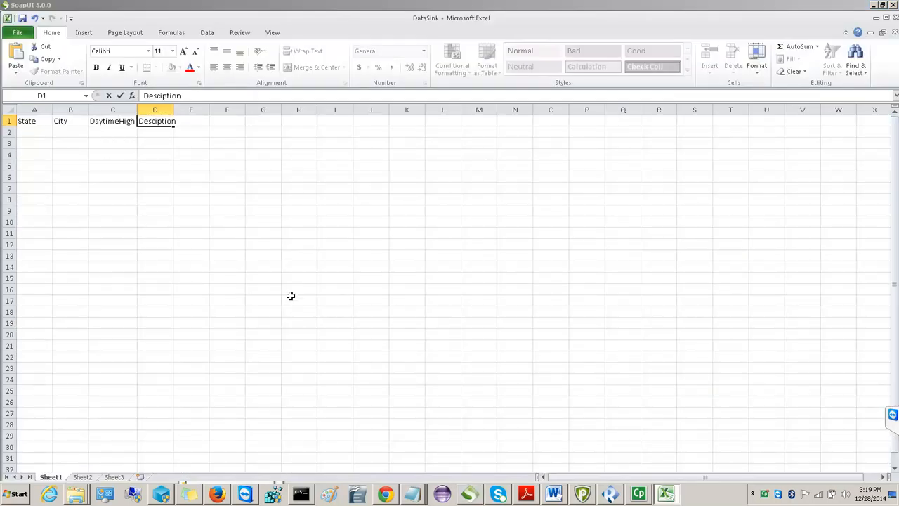
click(289, 298)
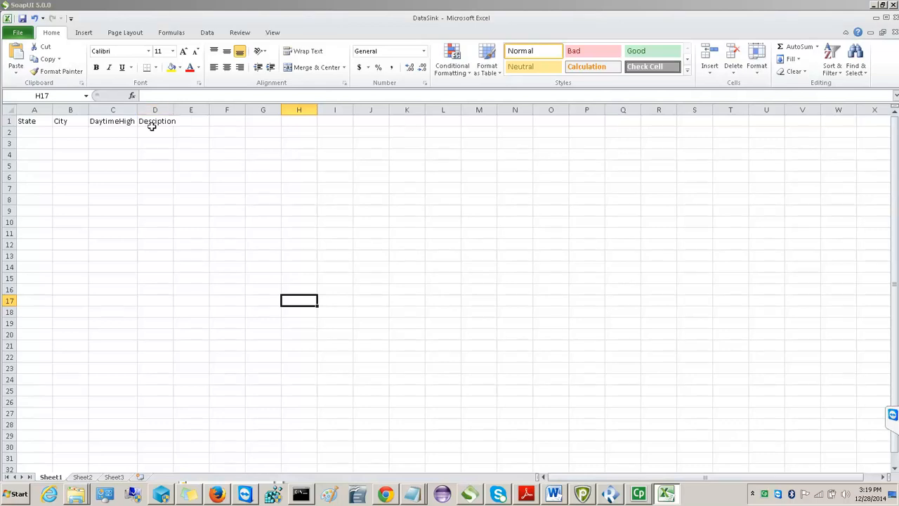
drag(173, 109, 179, 109)
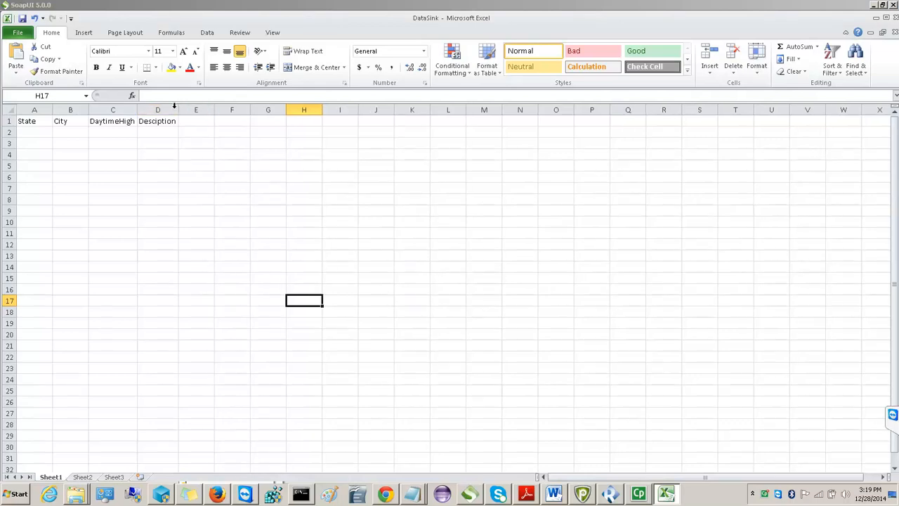
click(233, 173)
Select the first forecast's Description element name in the SoapUI response
key(alt+Tab)
key(alt+Tab)
key(alt+Tab)
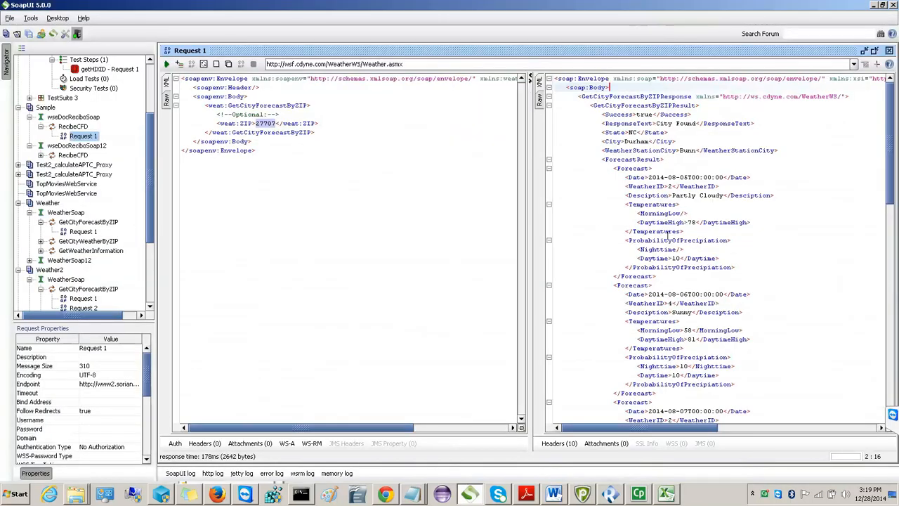
click(653, 231)
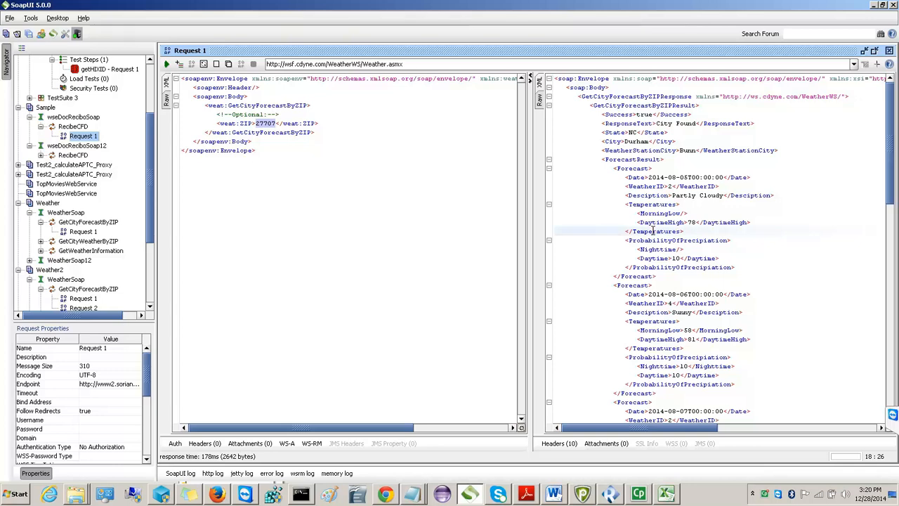
click(641, 195)
double_click(641, 195)
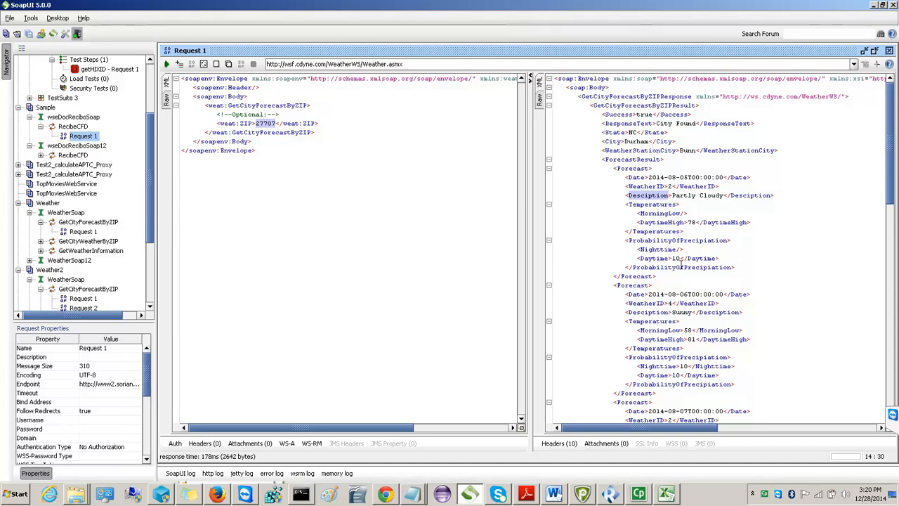
key(alt+Tab)
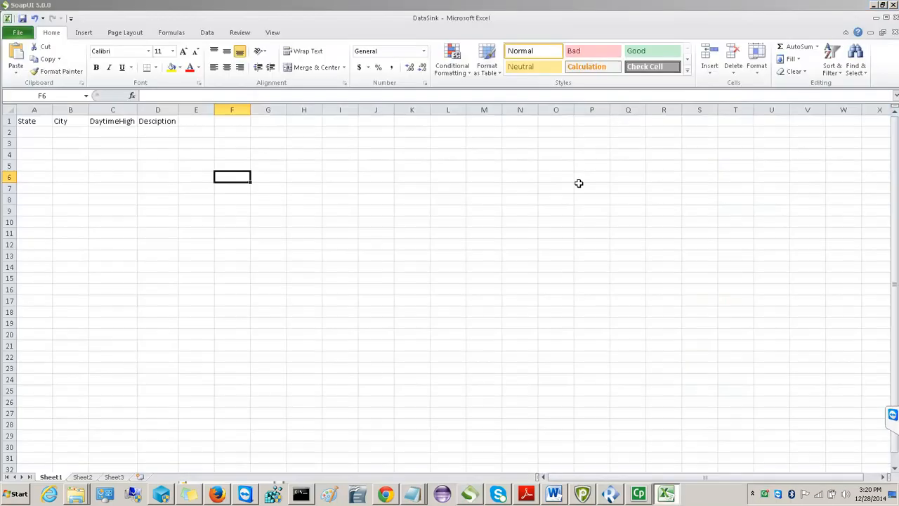
click(168, 173)
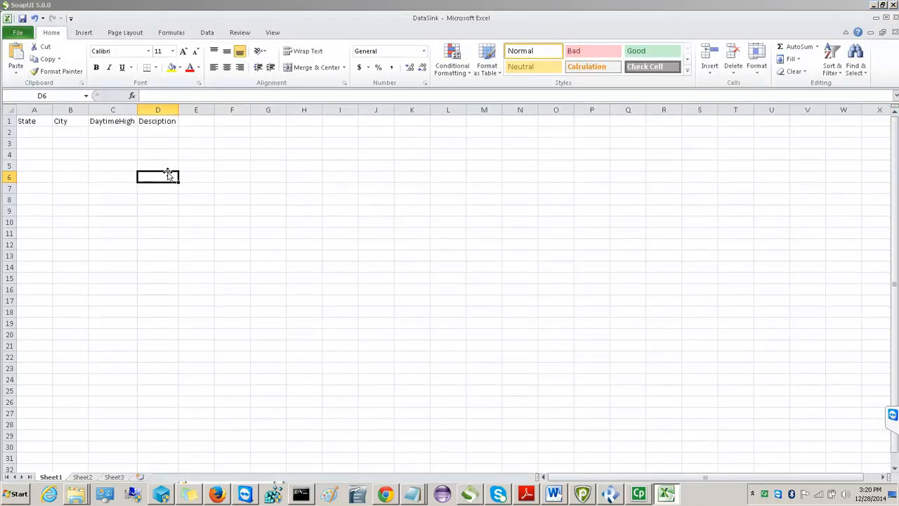
key(alt+Tab)
key(alt+Tab)
Check the State header in A1, then close the DataSink workbook
click(321, 206)
click(27, 132)
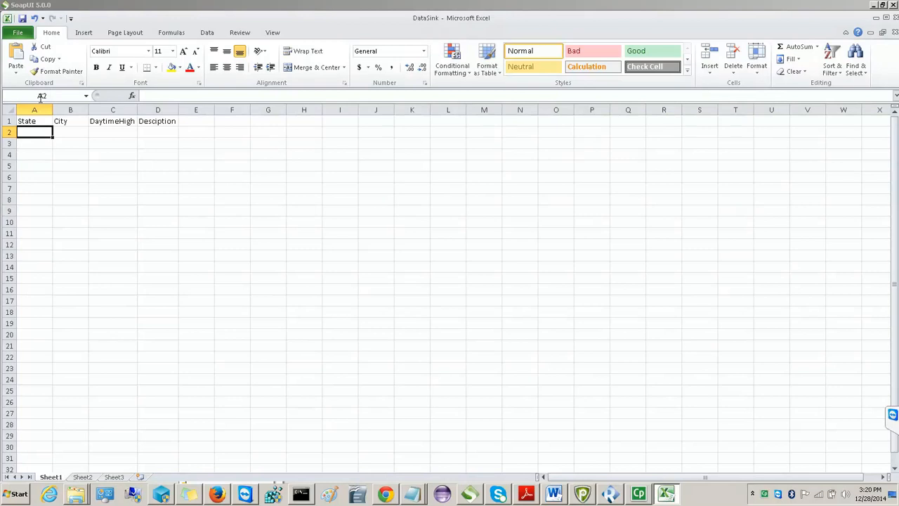
click(28, 121)
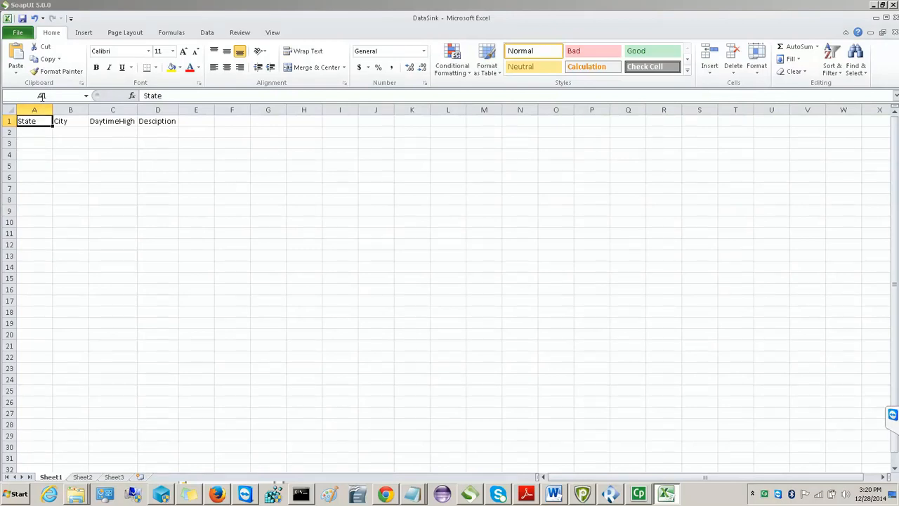
click(38, 133)
click(290, 190)
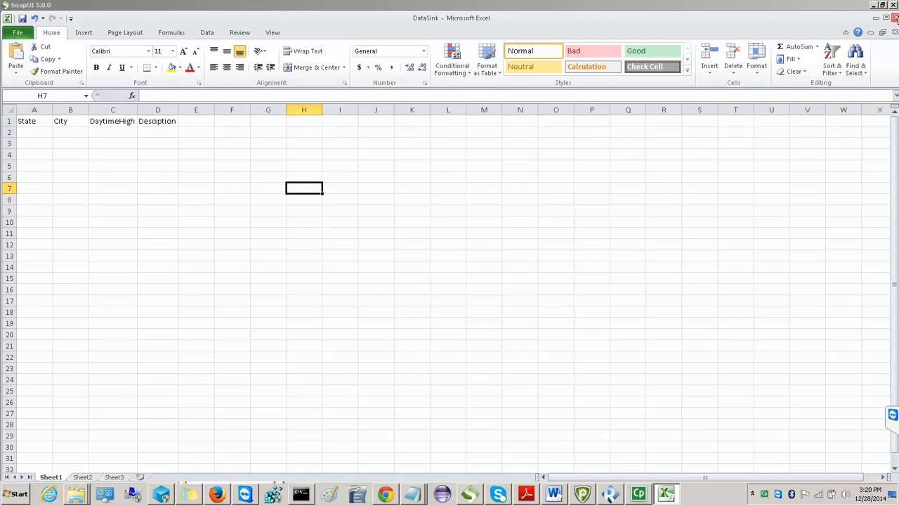
click(895, 18)
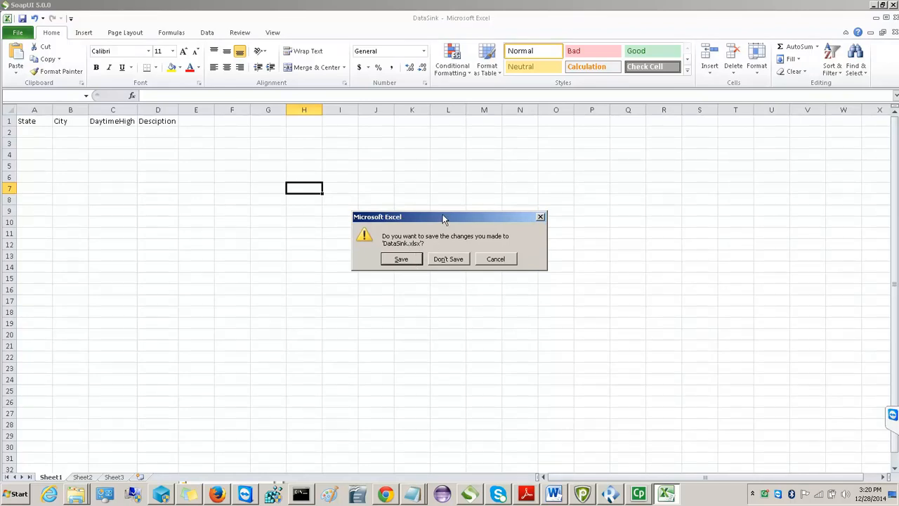
Save DataSink.xlsx, return to Ready! API, and set Start at Cell to A2
click(400, 265)
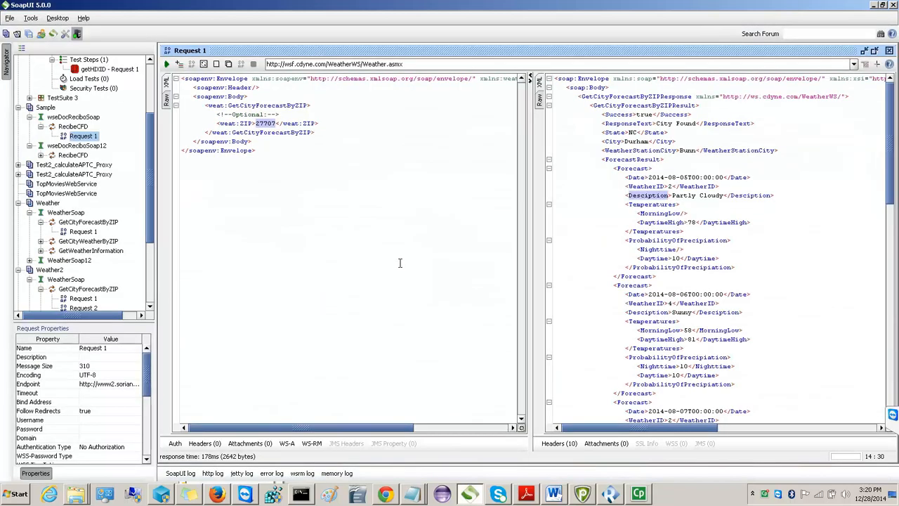
click(399, 262)
key(alt+Tab)
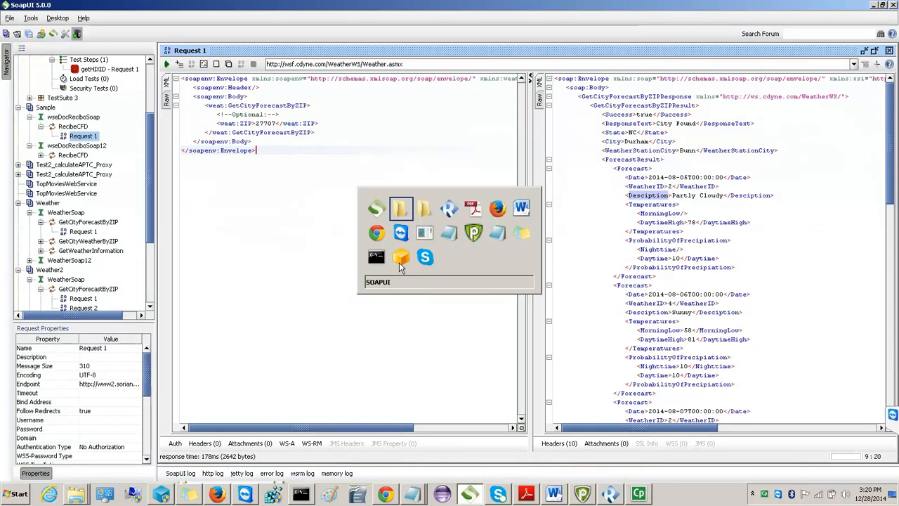
key(alt+Tab)
key(alt+Tab)
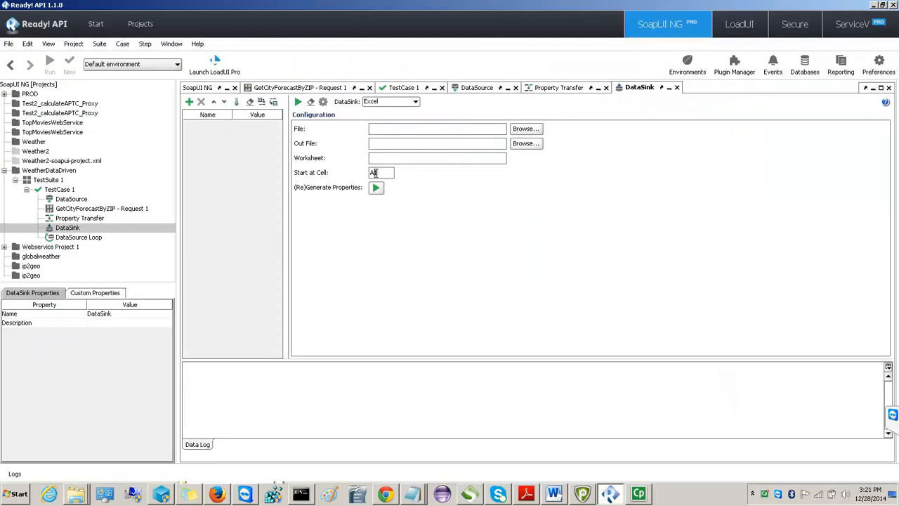
text(2)
Browse to Documents > IT > SOAPUI and choose DataSink.xlsx as the DataSink File
click(520, 132)
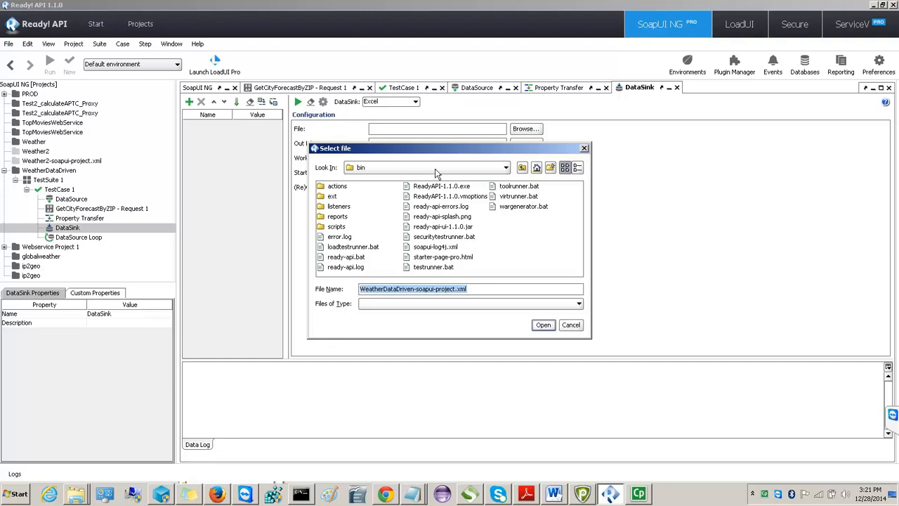
click(437, 168)
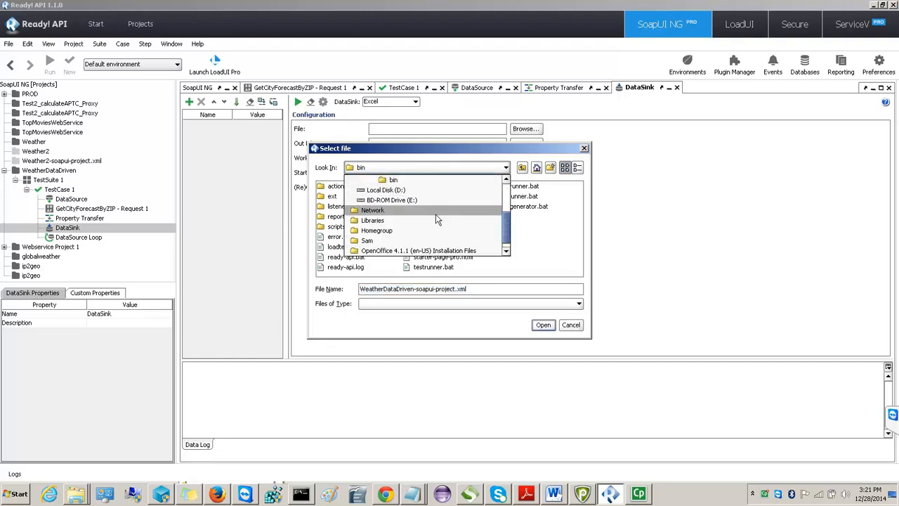
scroll(436, 220, up, 3)
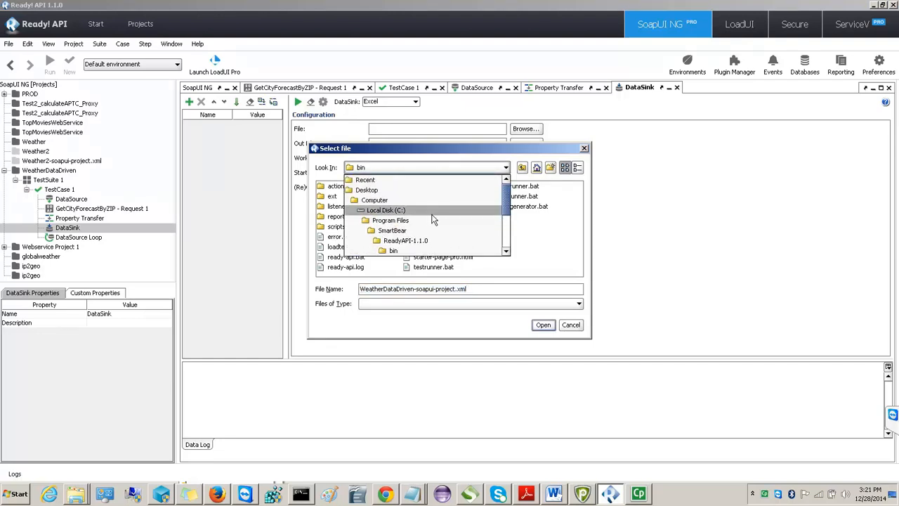
scroll(412, 204, down, 1)
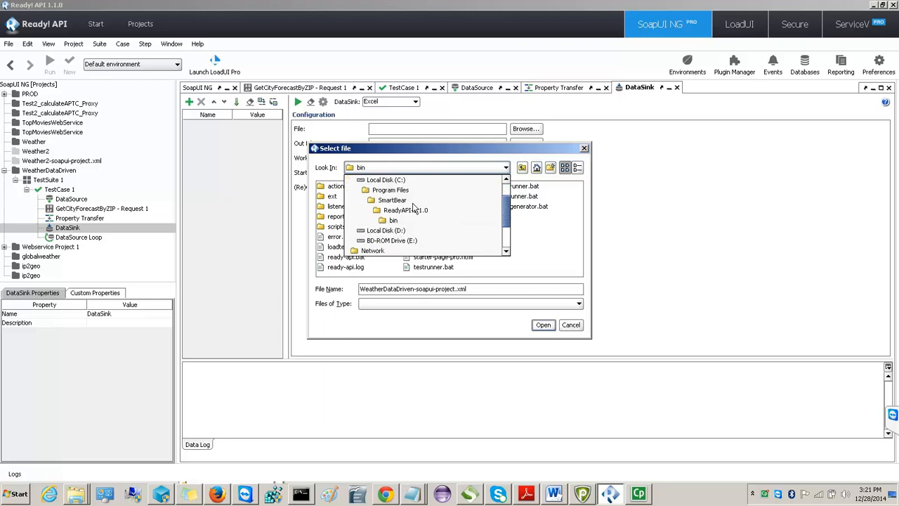
scroll(414, 208, up, 1)
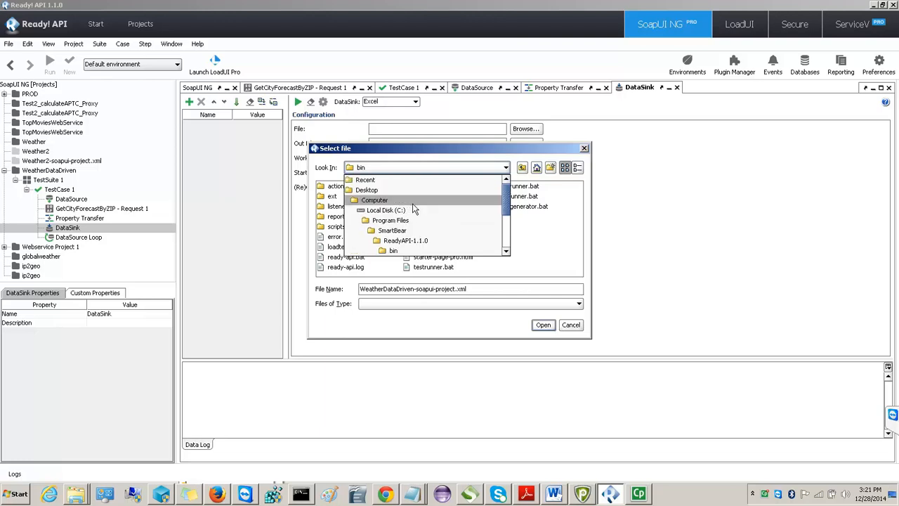
scroll(400, 205, down, 2)
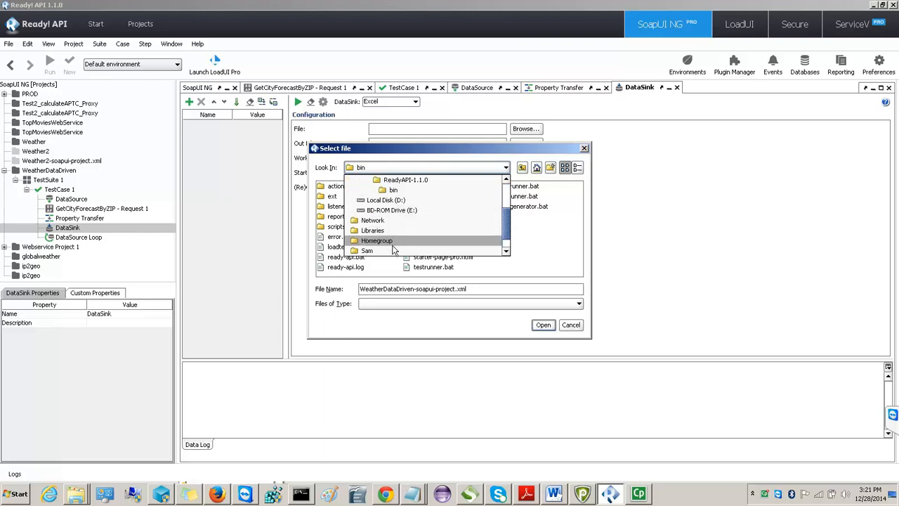
click(394, 251)
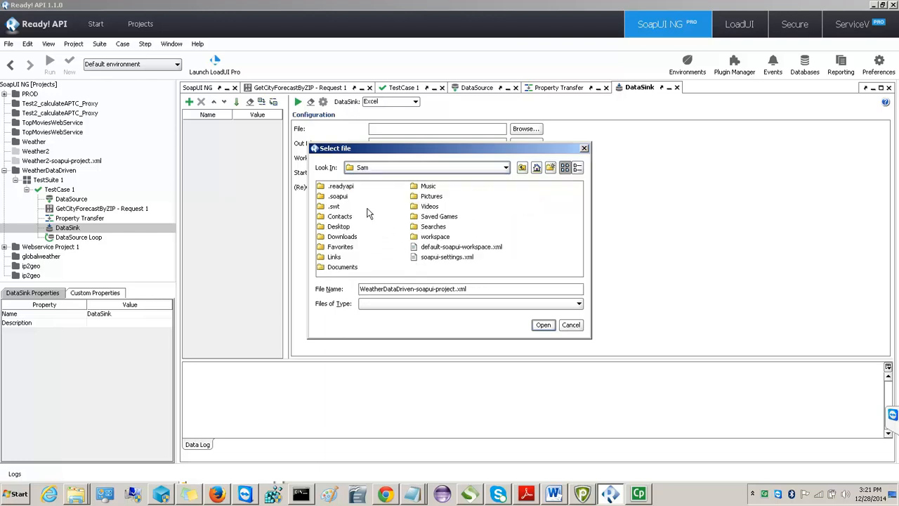
double_click(343, 267)
double_click(331, 218)
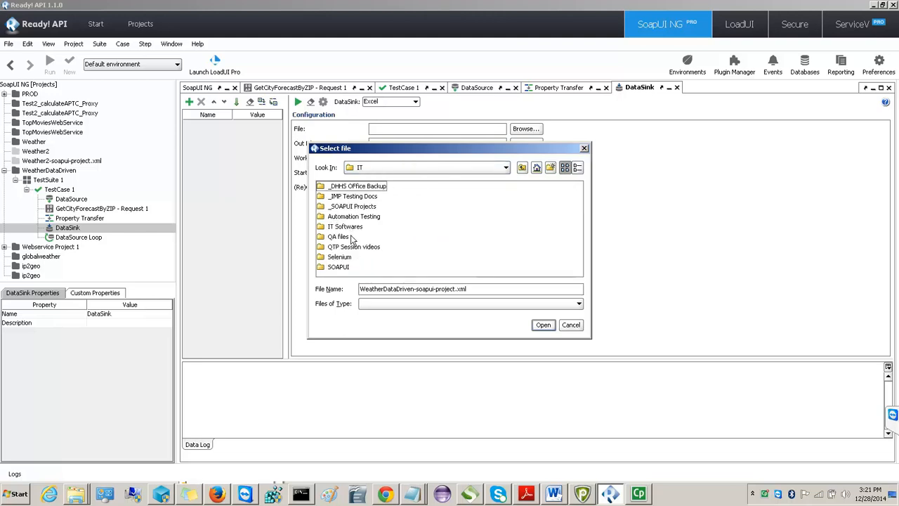
double_click(339, 267)
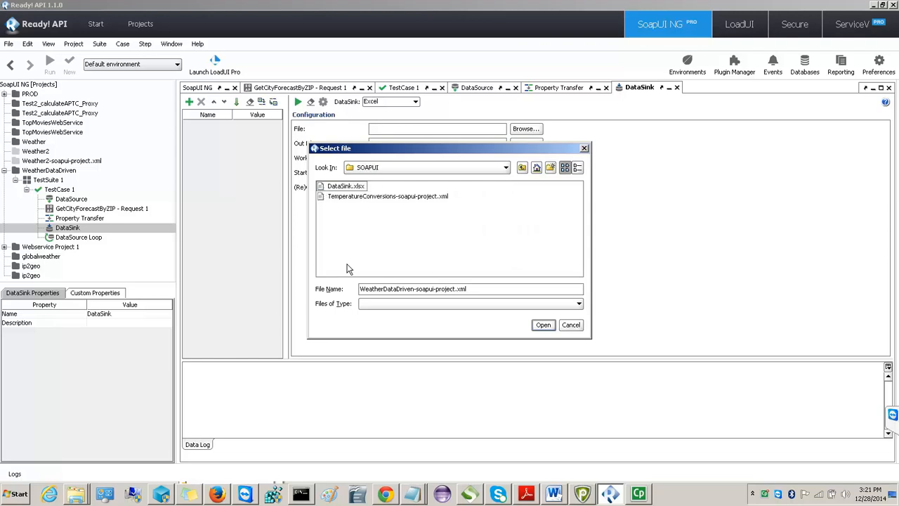
click(349, 188)
click(540, 325)
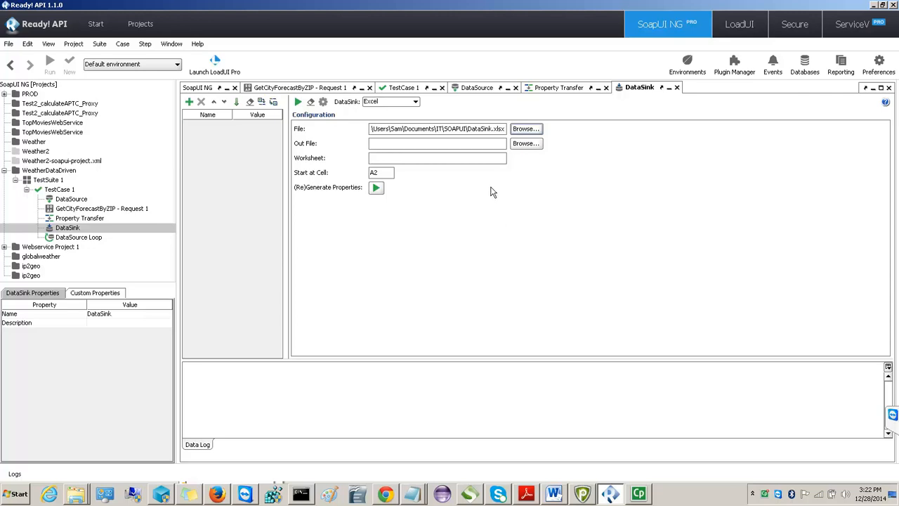
Copy the DataSink.xlsx File path into the Out File field
triple_click(481, 131)
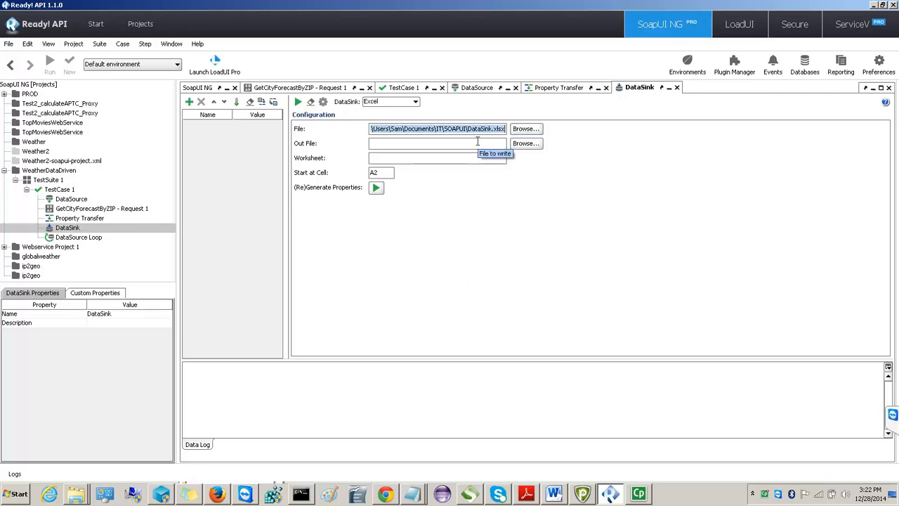
click(477, 144)
text(C:\Users\Sam\Documents\IT\SOAPUI\DataSink.xlsx)
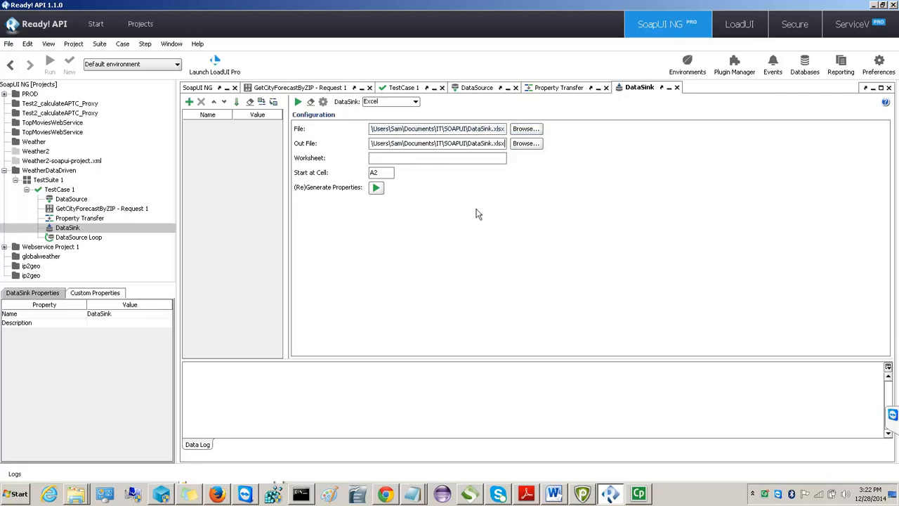
key(alt+Tab)
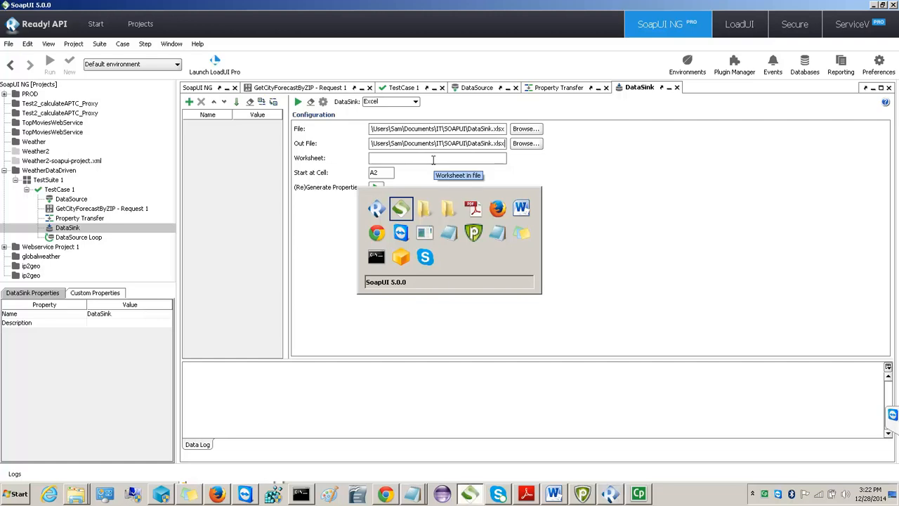
key(alt+Tab)
key(alt+Tab)
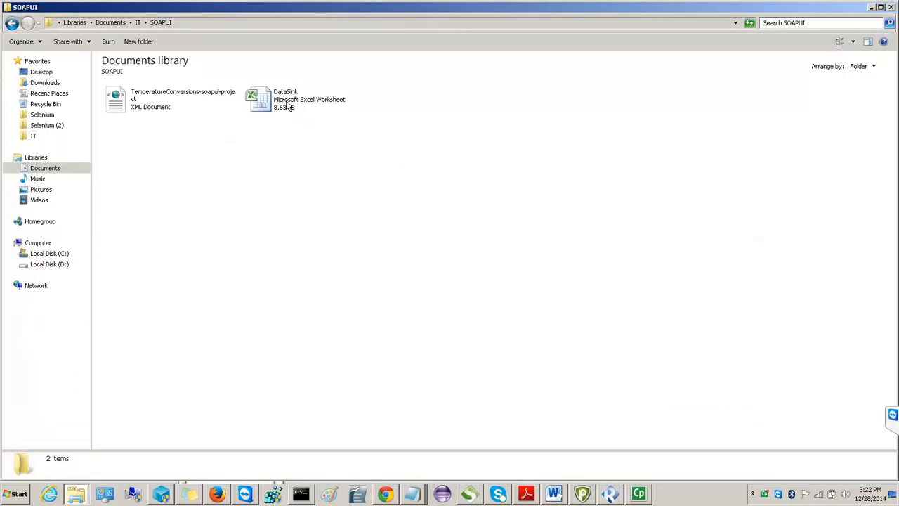
double_click(288, 106)
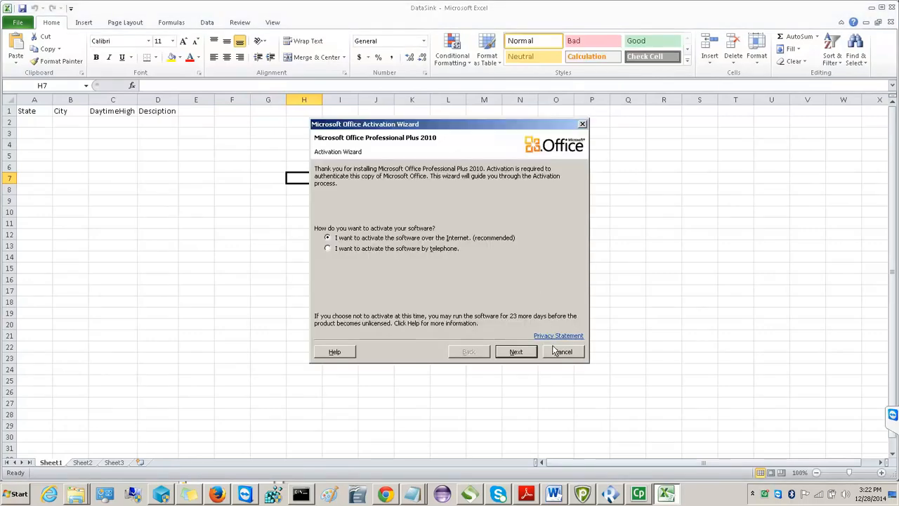
click(554, 350)
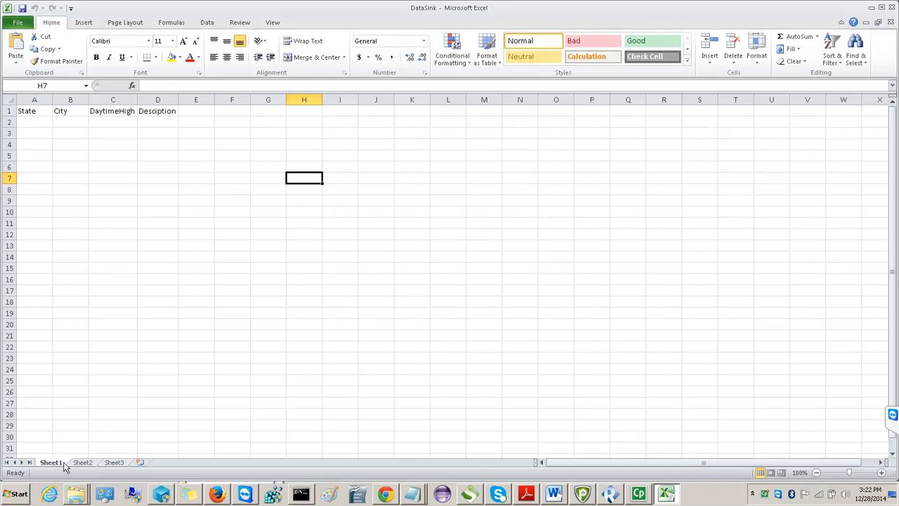
click(891, 22)
click(892, 7)
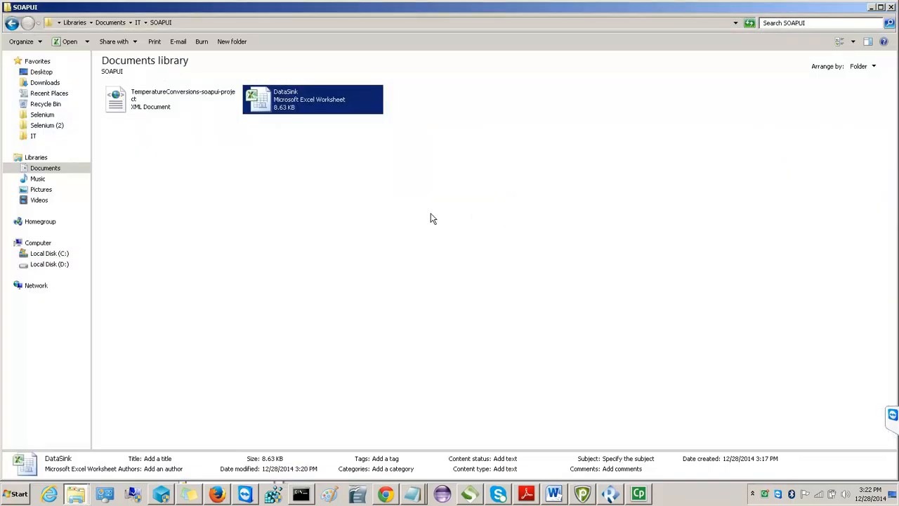
key(alt+Tab)
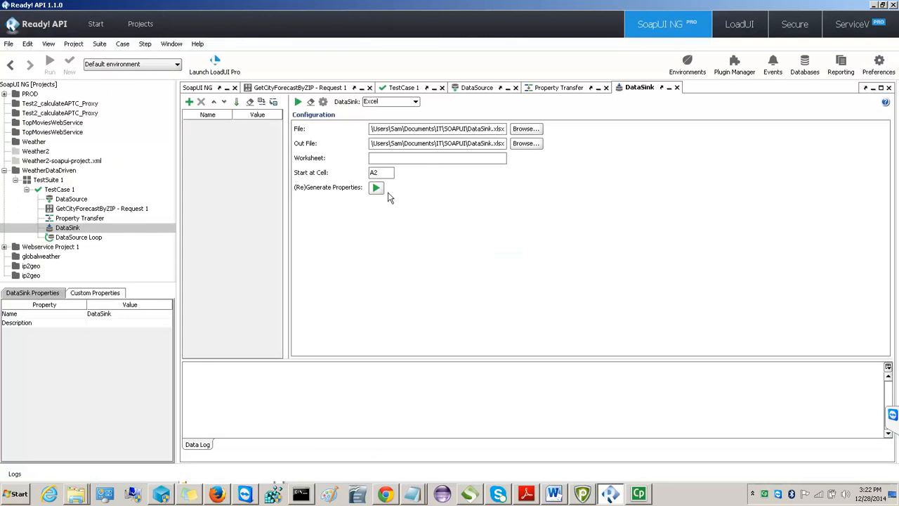
click(392, 158)
Review the Configure Data Sink steps on page 12 of the PDF guide
key(alt+Tab)
key(Tab)
key(Tab)
key(Tab)
key(Tab)
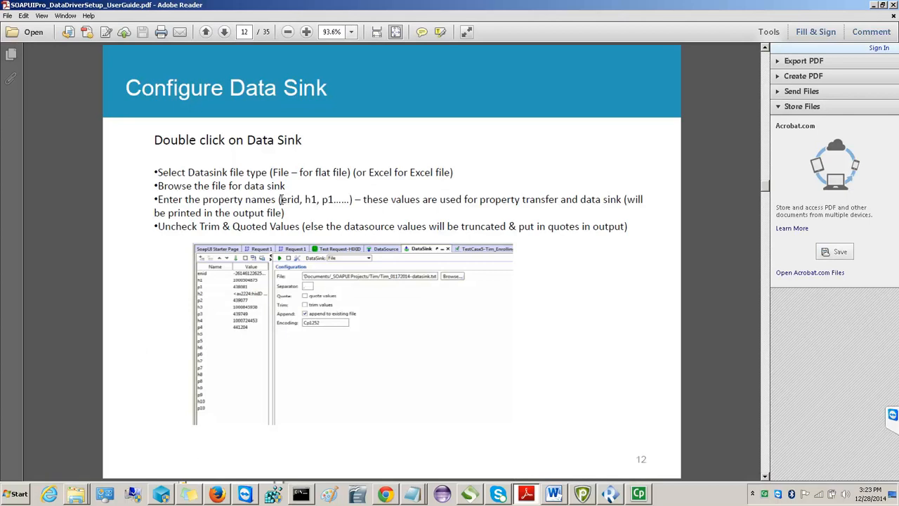
key(alt+Tab)
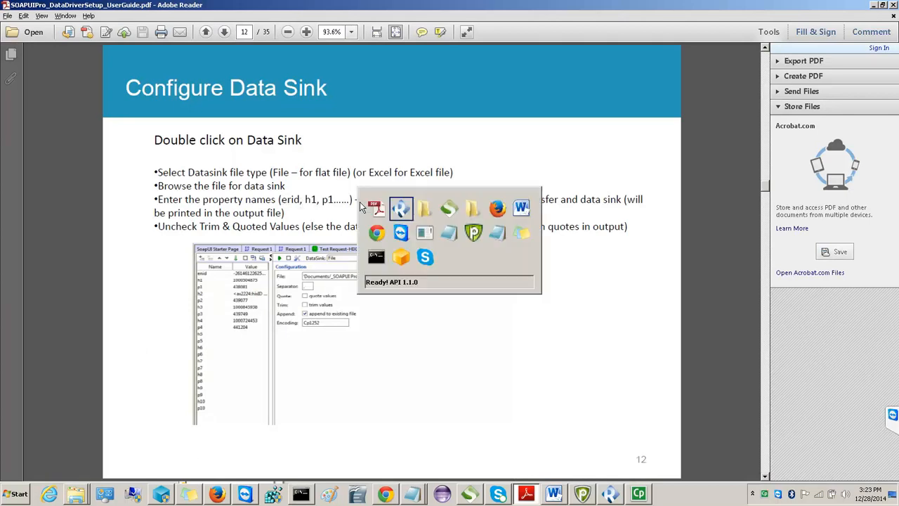
key(Tab)
key(Tab)
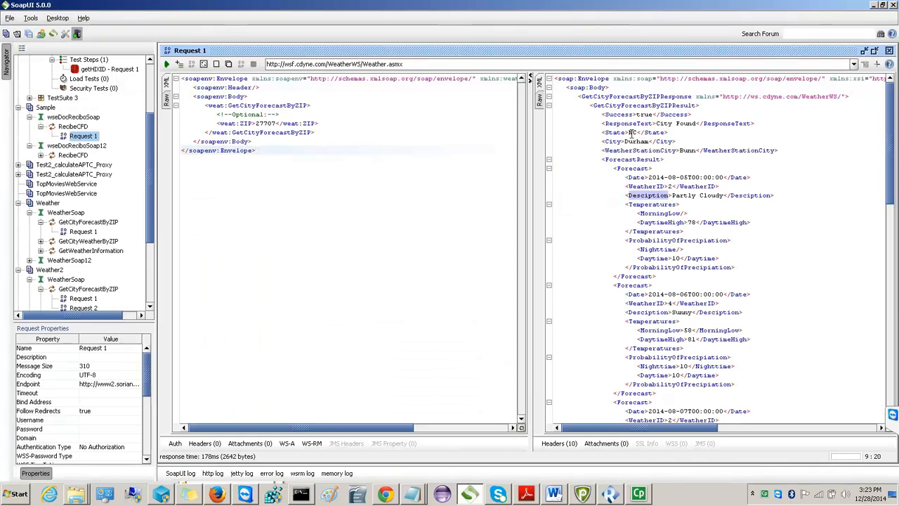
Reopen DataSink.xlsx in Excel and select cell A2 below the State header
double_click(632, 132)
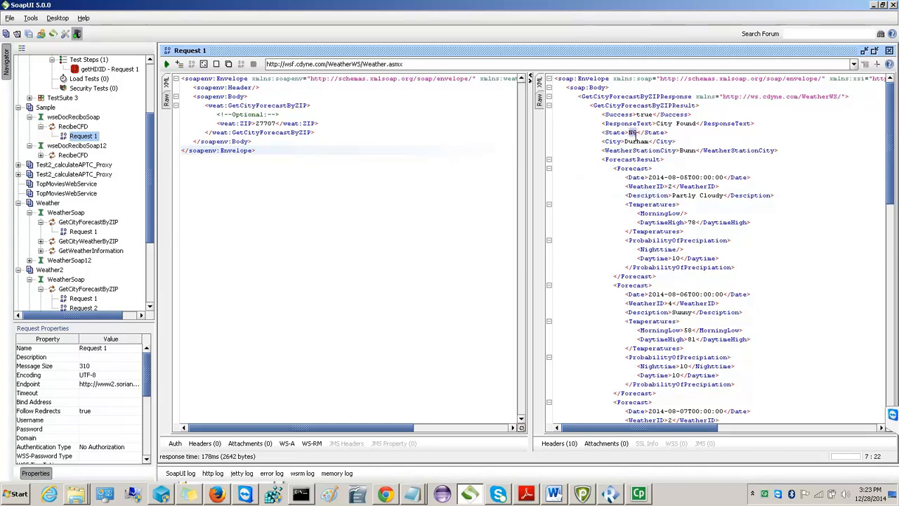
key(alt+Tab)
key(alt+Tab)
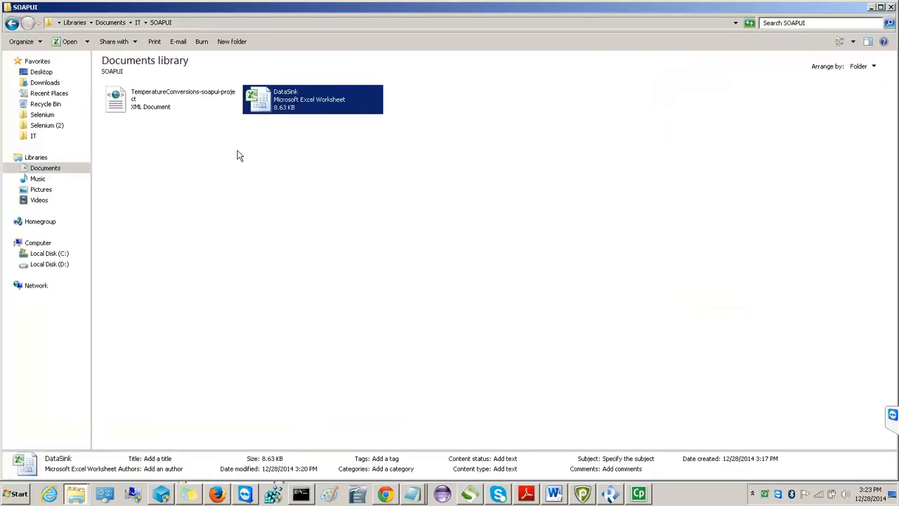
double_click(309, 112)
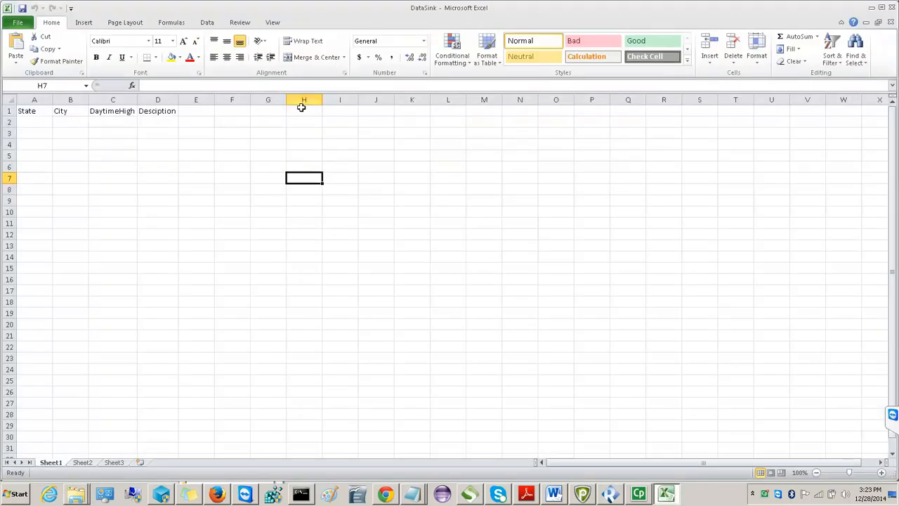
click(32, 120)
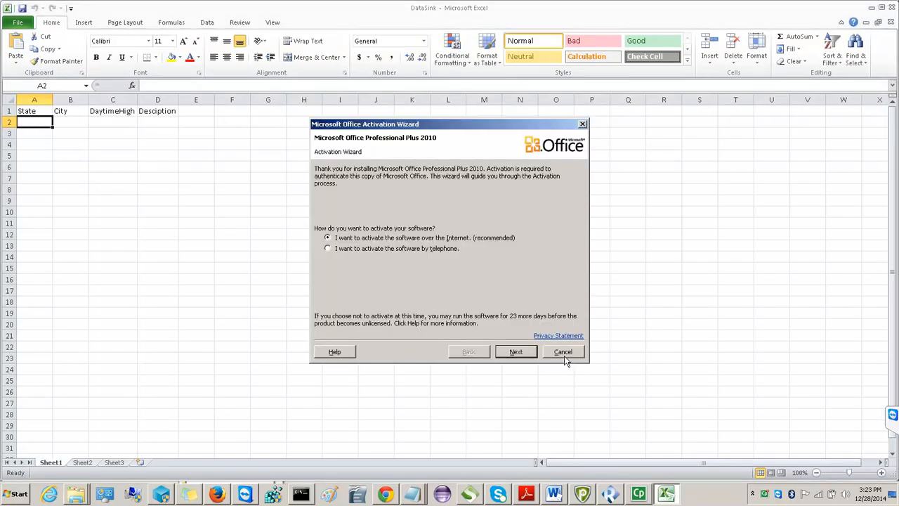
Dismiss the Office activation prompt and return to the Ready! API DataSink settings
click(562, 352)
key(alt+Tab)
key(alt+Tab)
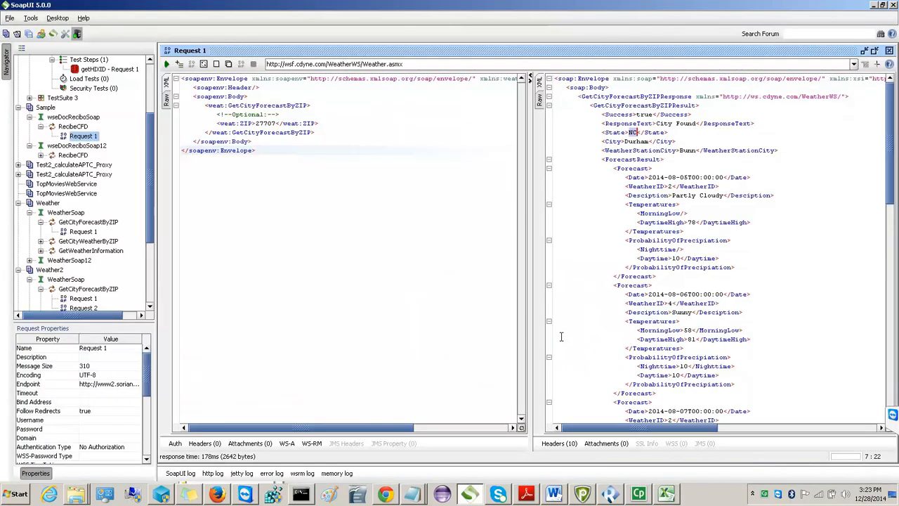
key(alt+Tab)
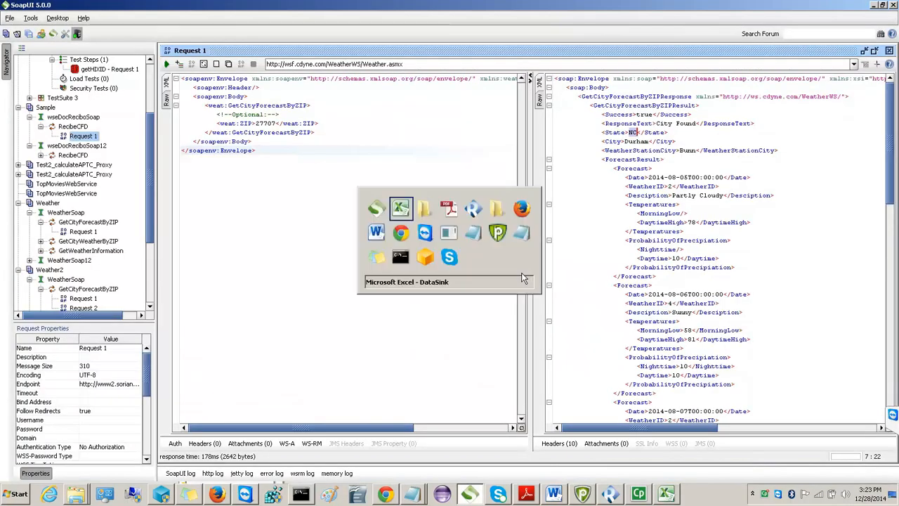
key(alt+Tab)
key(alt+Tab)
key(alt+Tab)
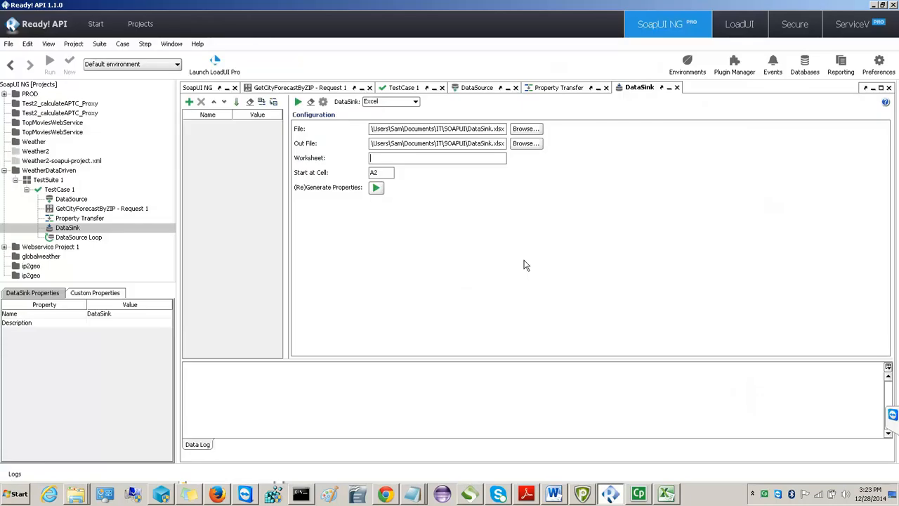
Add a DataSink property named State, leaving its value empty
click(188, 103)
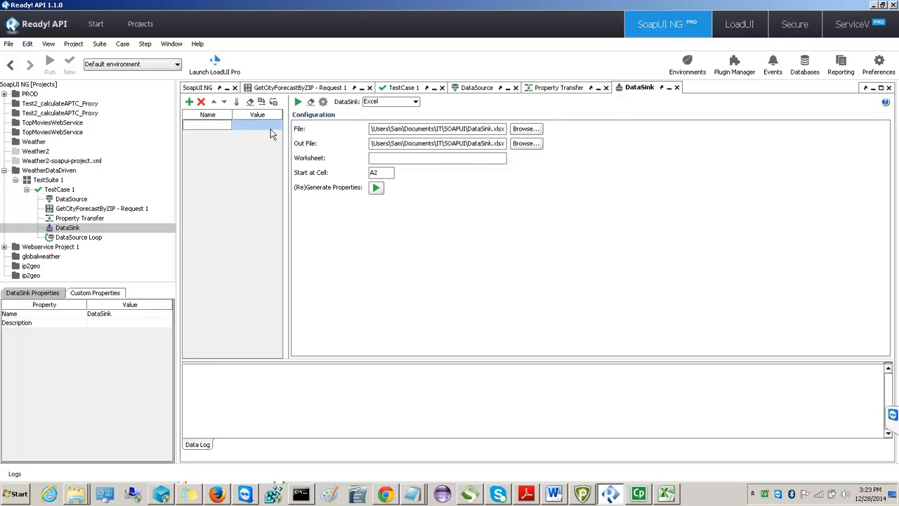
text(State)
click(272, 127)
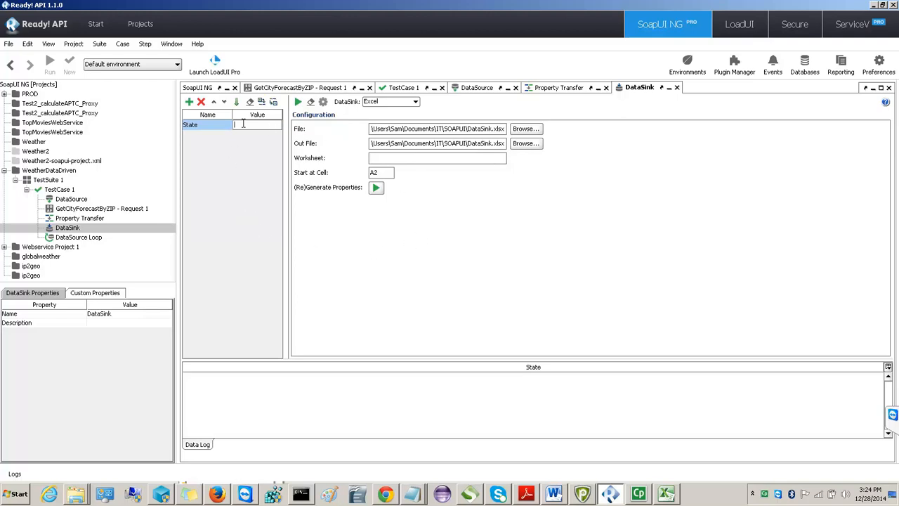
key(alt+Tab)
key(alt+Tab)
key(alt+Tab)
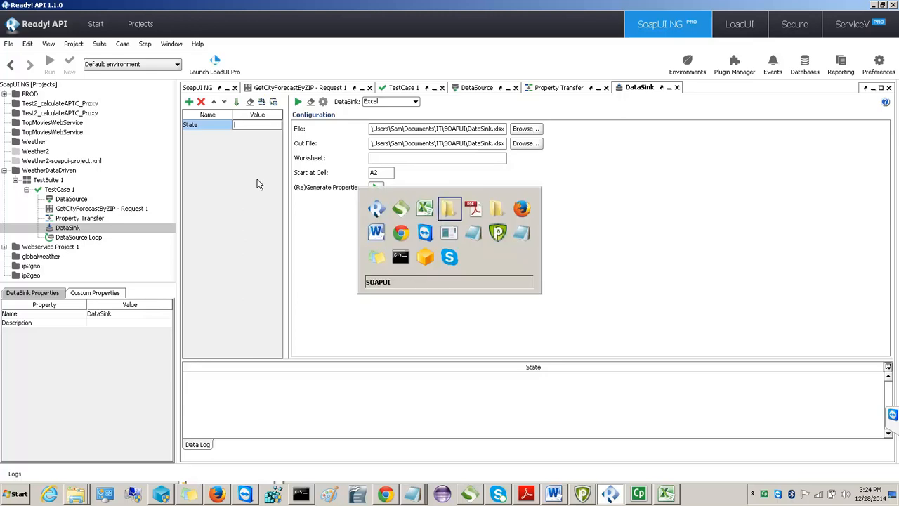
key(alt+Tab)
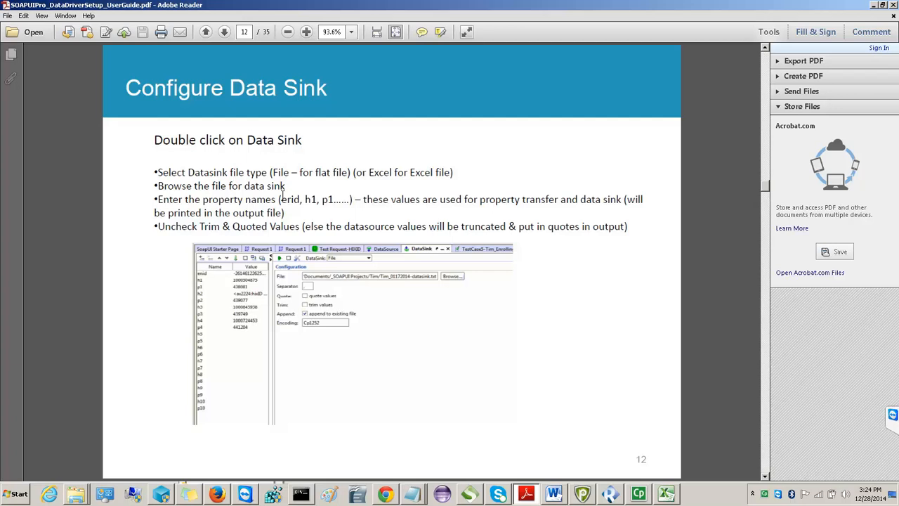
key(alt+Tab)
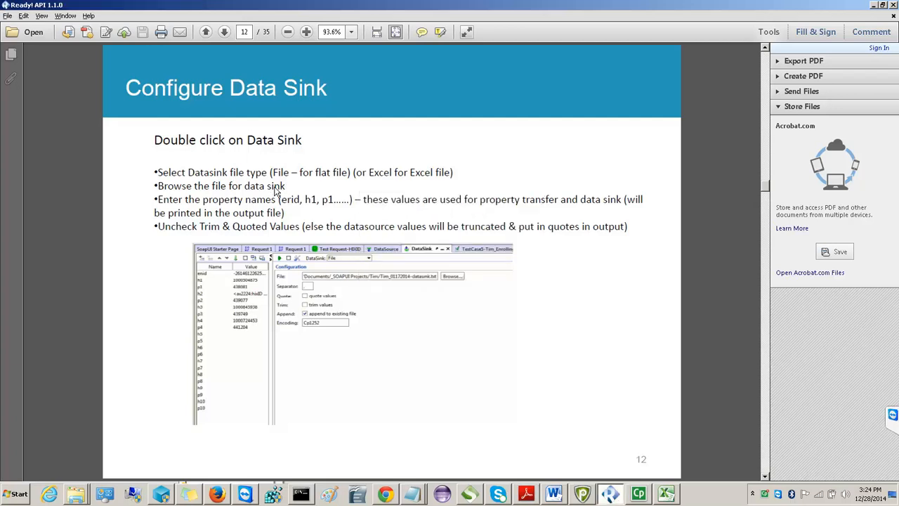
key(alt+Tab)
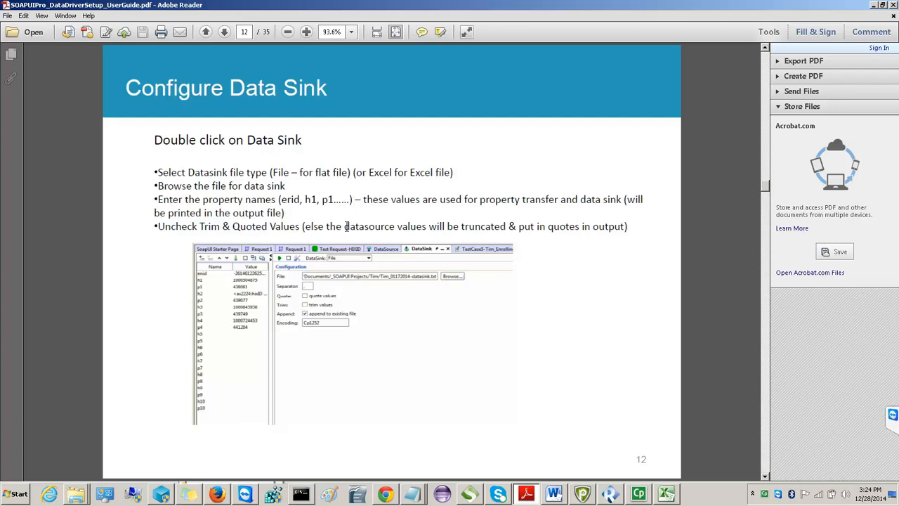
key(alt+Tab)
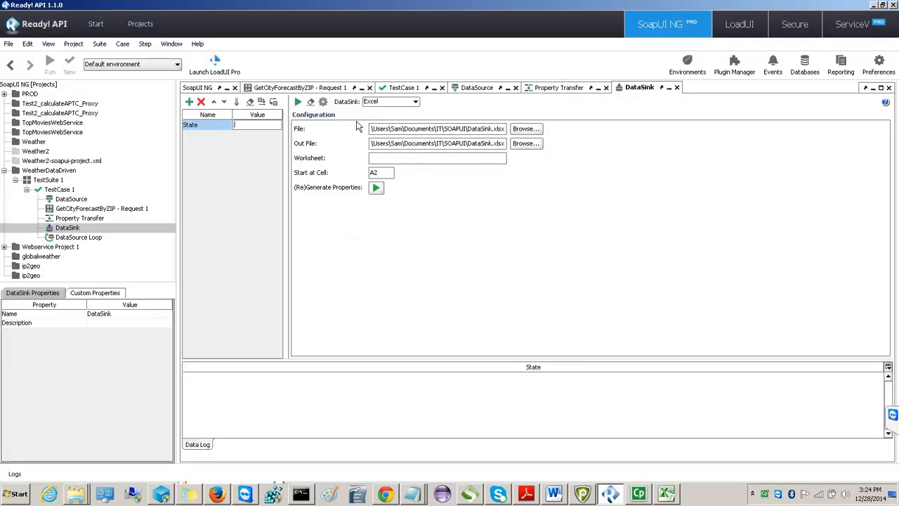
key(alt+Tab)
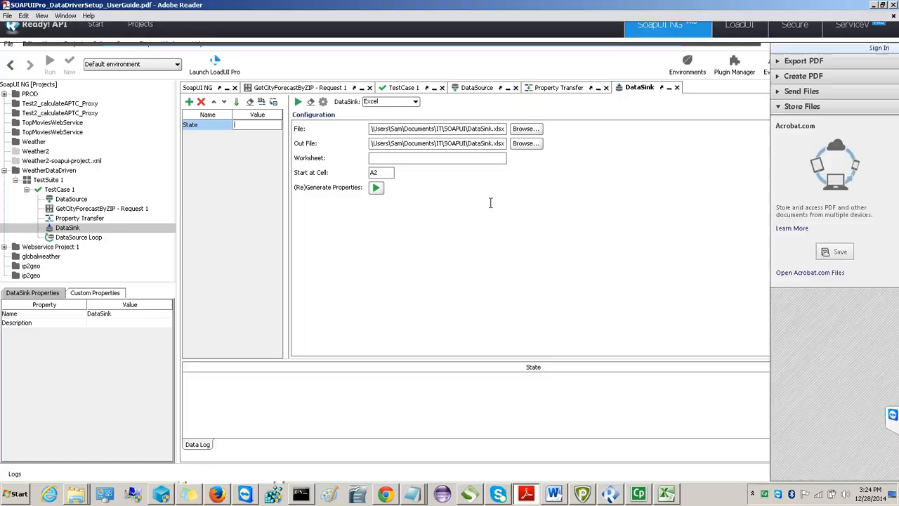
key(alt+Tab)
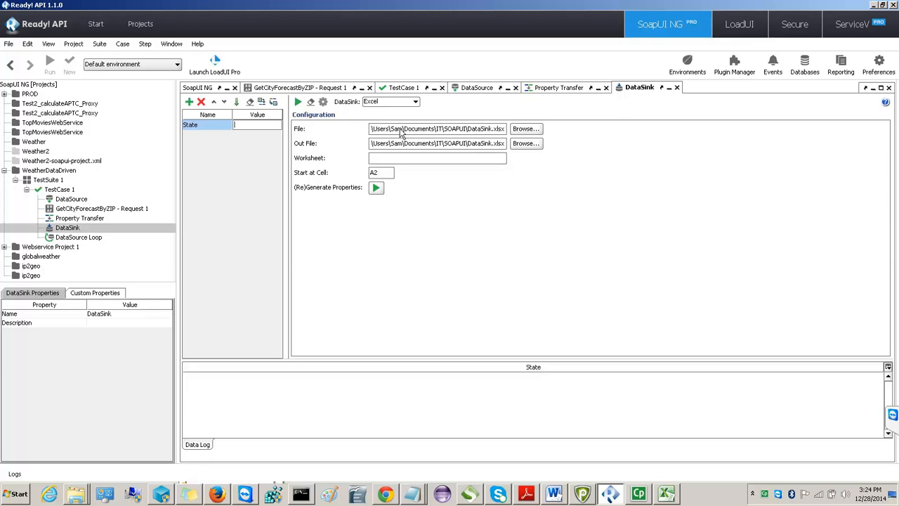
Change the DataSink type from Excel to File, checking it against the PDF guide
click(401, 105)
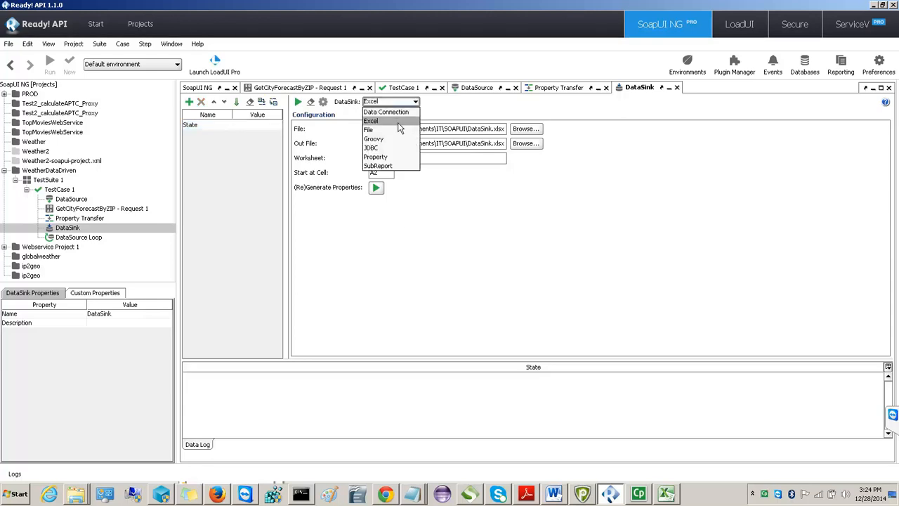
click(399, 131)
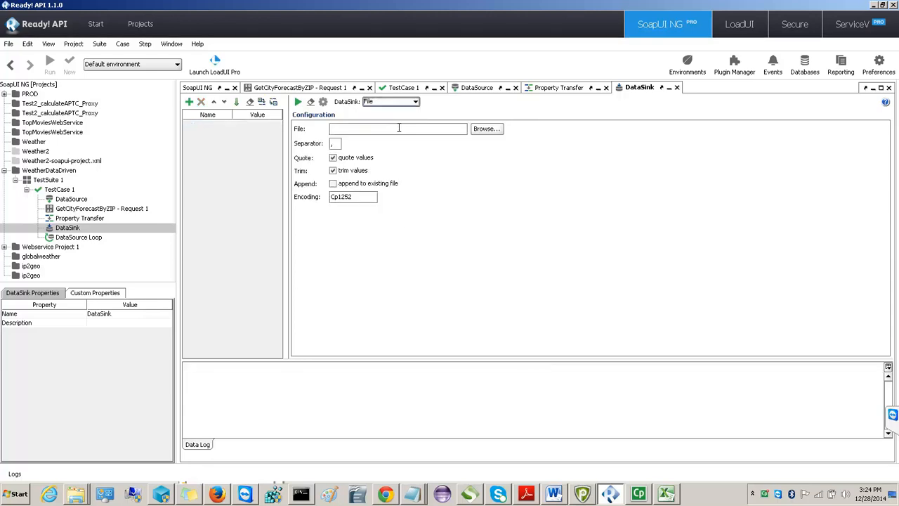
key(alt+Tab)
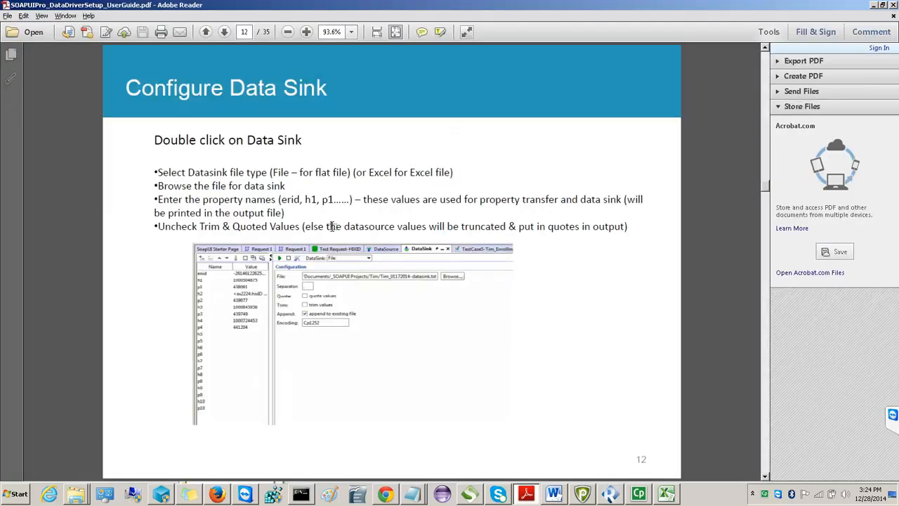
key(alt+Tab)
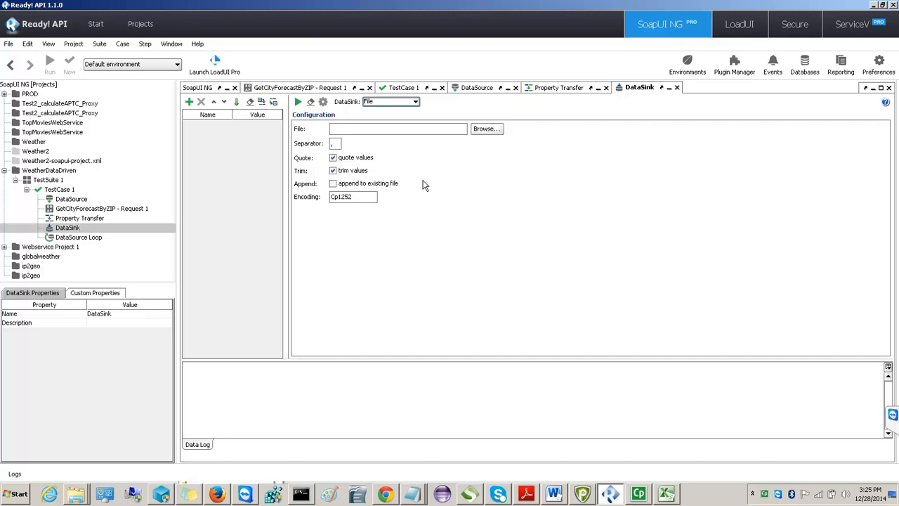
Create a new text document named DataSink in the SOAPUI folder
key(alt+Tab)
key(alt+Tab)
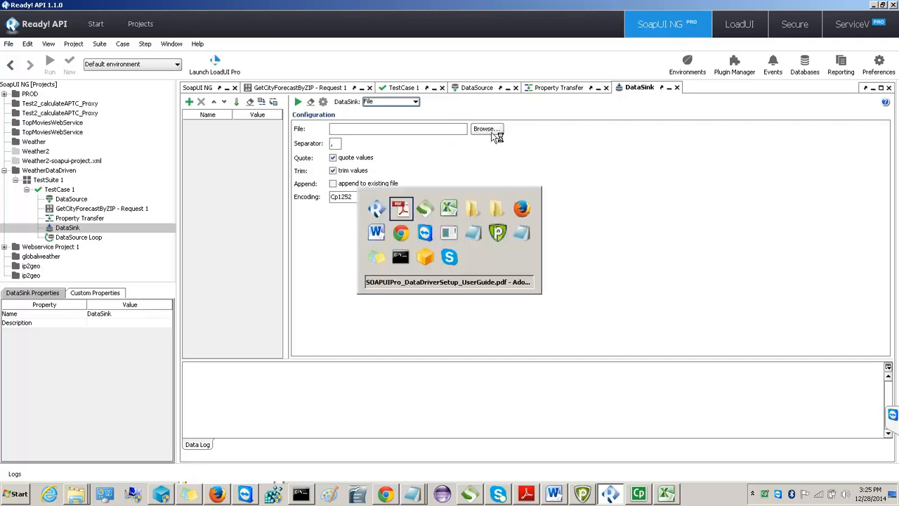
key(alt+Tab)
key(alt+Tab)
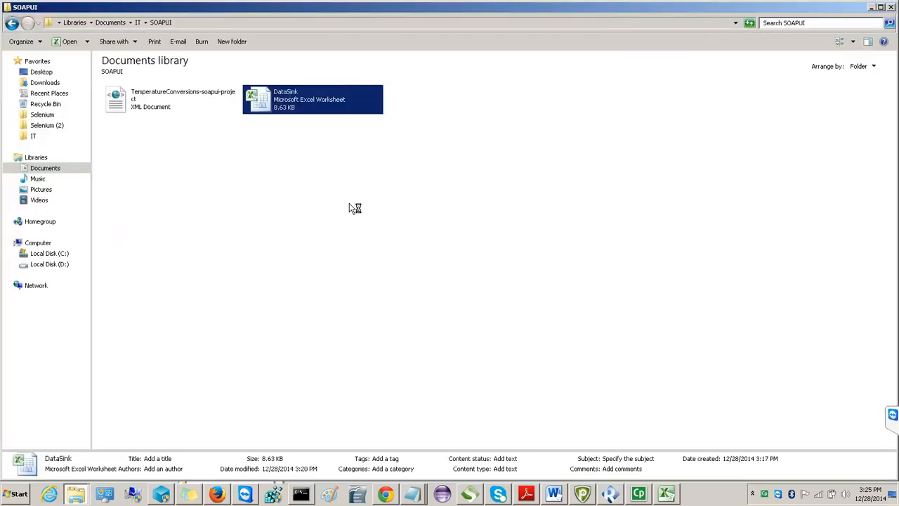
right_click(342, 208)
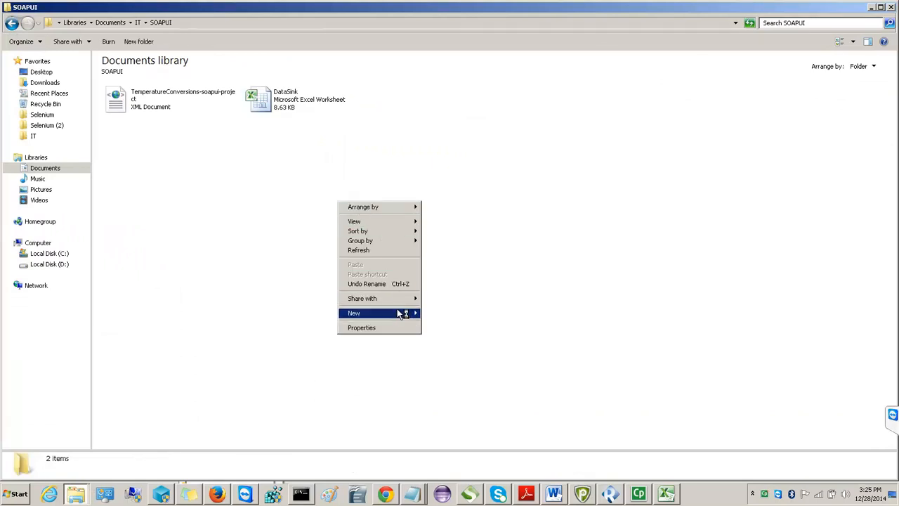
mouse_move(401, 316)
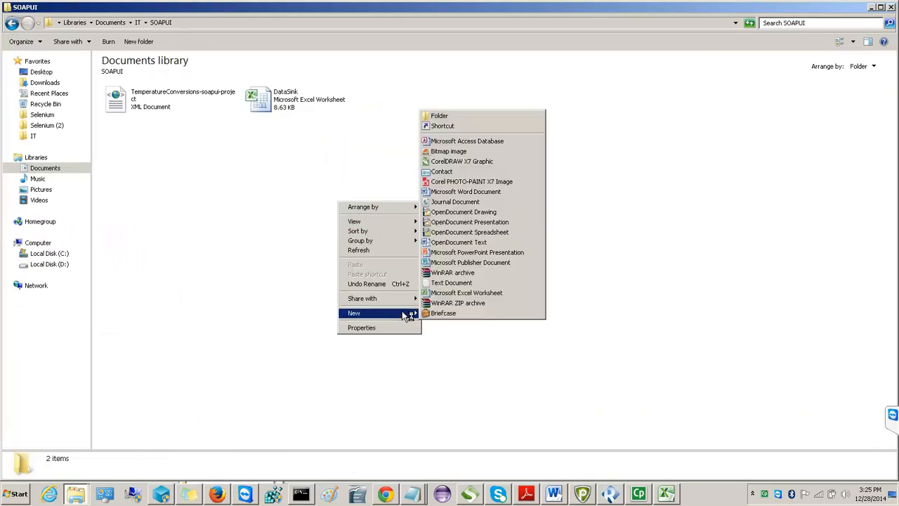
click(456, 284)
text(DataSink)
key(Return)
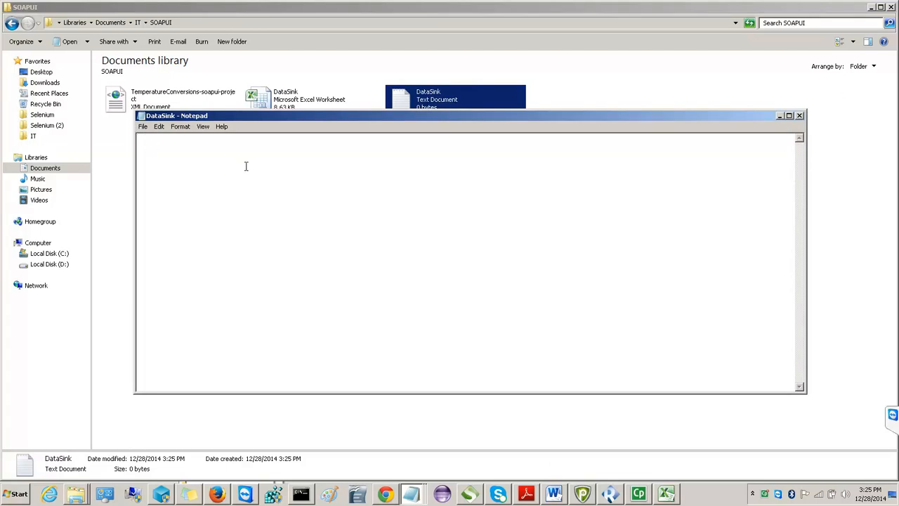
Close the empty DataSink file in Notepad and switch back toward Ready! API
click(800, 116)
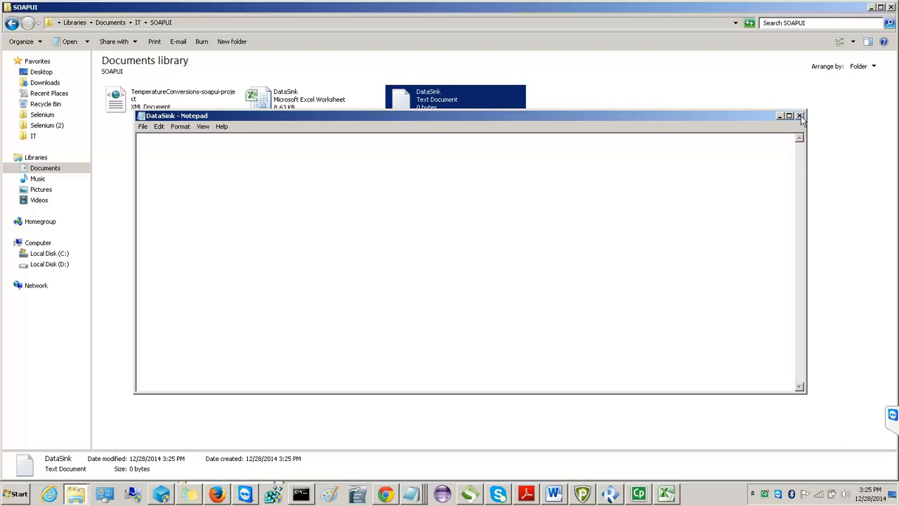
click(570, 197)
key(alt+Tab)
key(alt+Tab)
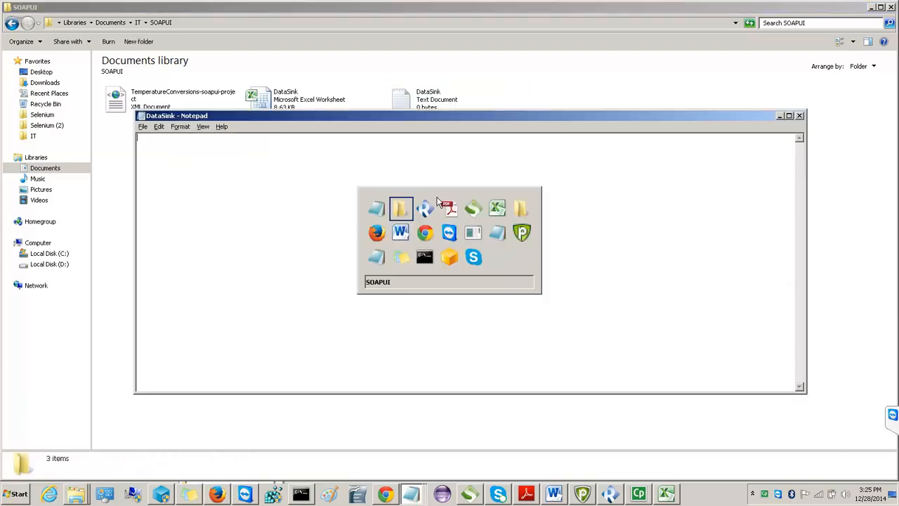
key(alt+Tab)
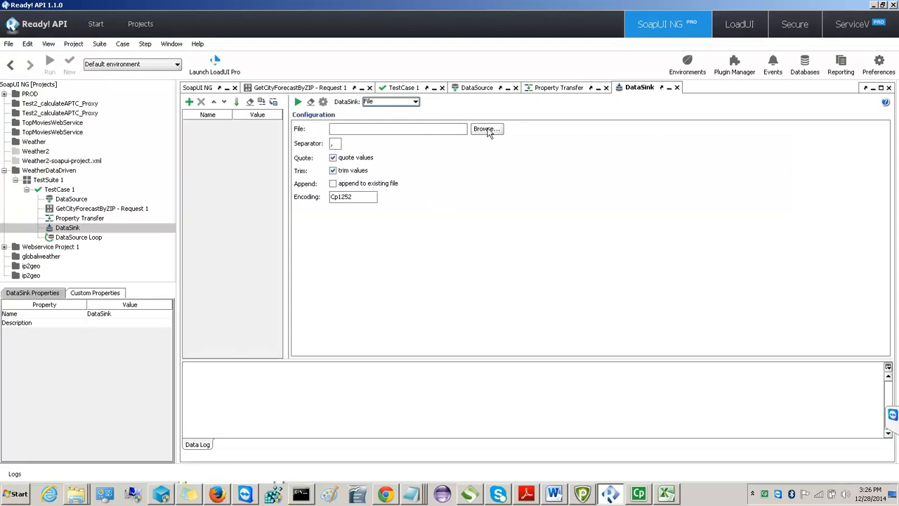
Set the DataSink output file to DataSink.txt in Documents\IT\SOAPUI, then select the comma separator
click(488, 131)
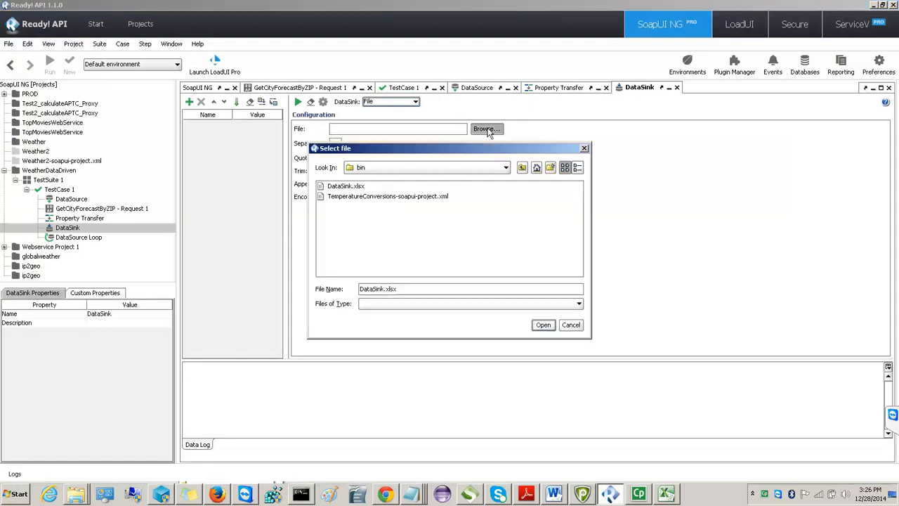
click(429, 168)
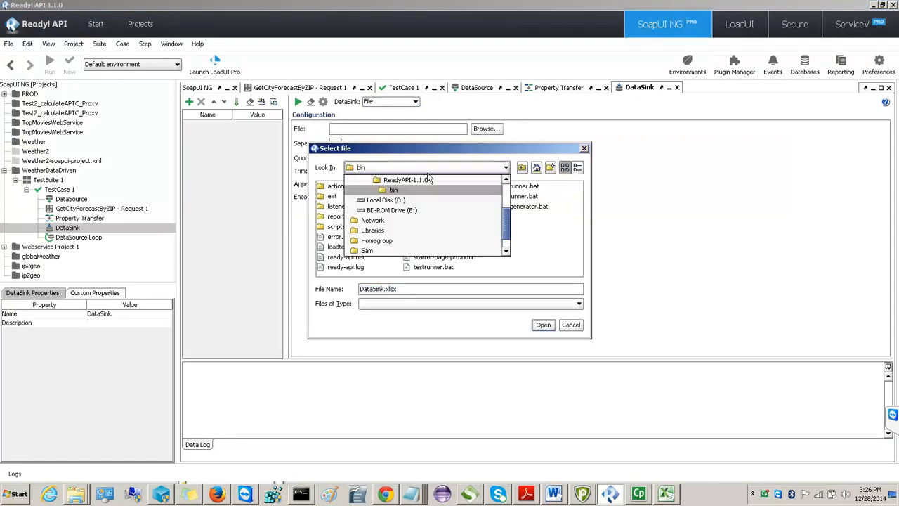
click(426, 250)
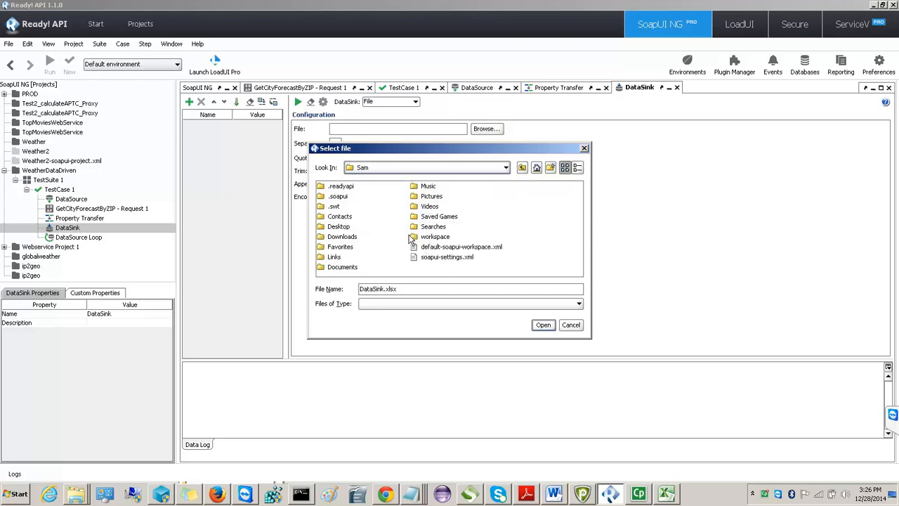
double_click(342, 268)
double_click(332, 217)
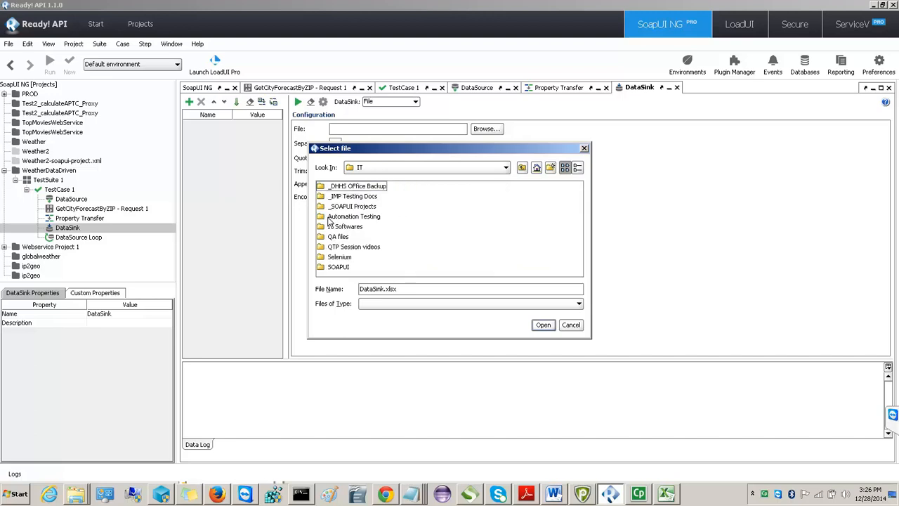
double_click(343, 267)
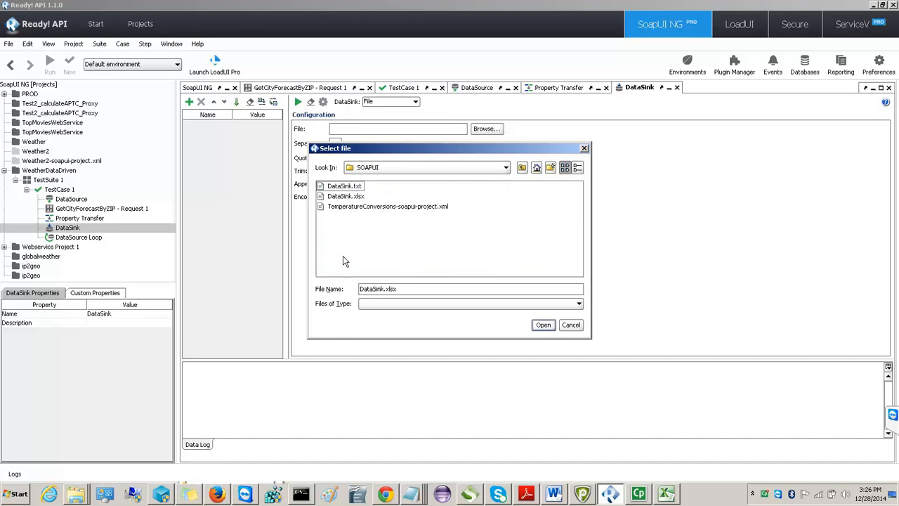
click(344, 187)
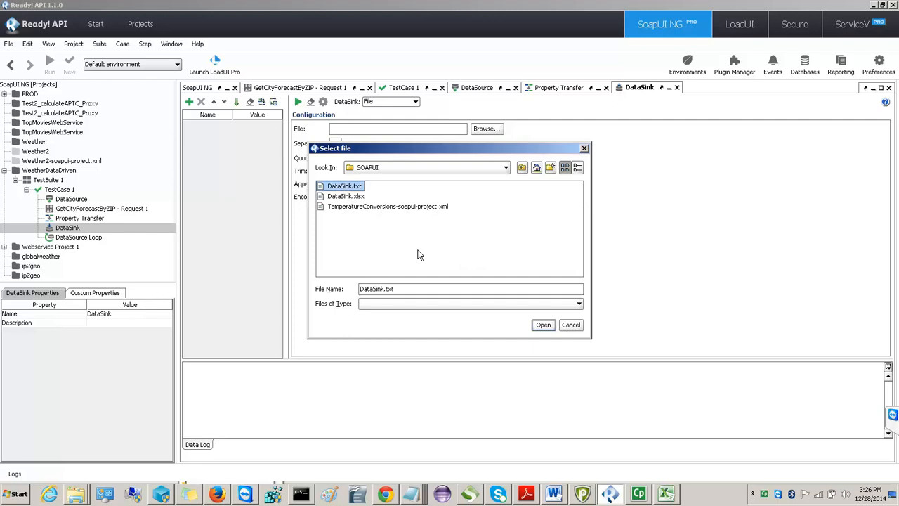
click(543, 325)
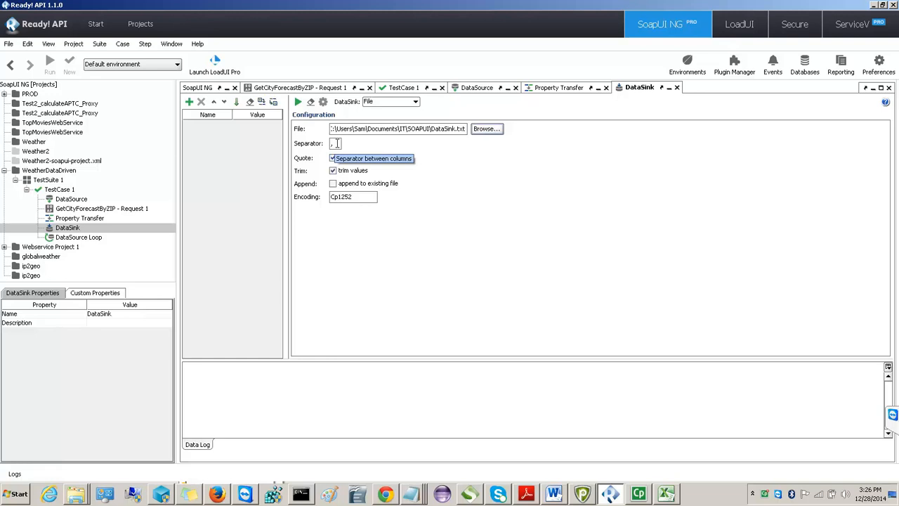
drag(337, 143, 327, 144)
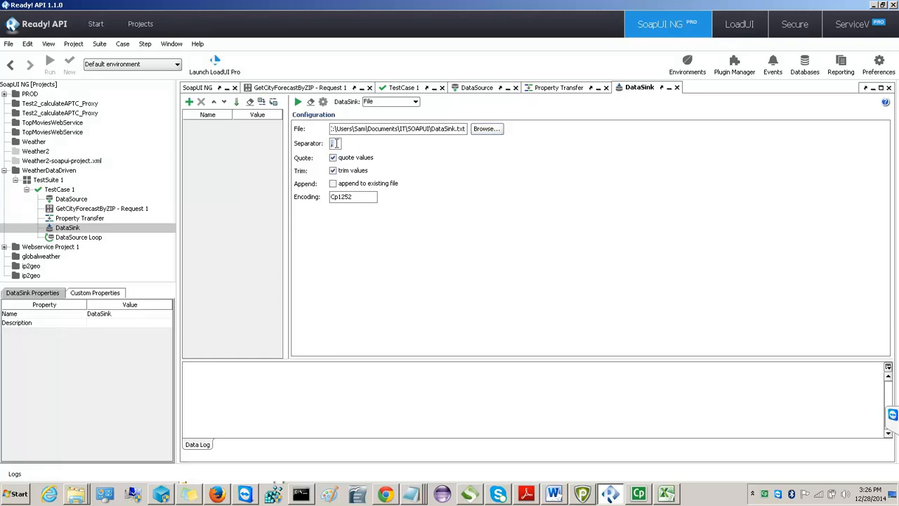
Uncheck 'quote values' and 'trim values' in the DataSink settings
click(337, 143)
click(346, 160)
click(333, 172)
Glance at the PDF setup guide, then bring the SoapUI 5.0 window to the front
key(alt+Tab)
key(alt+Tab)
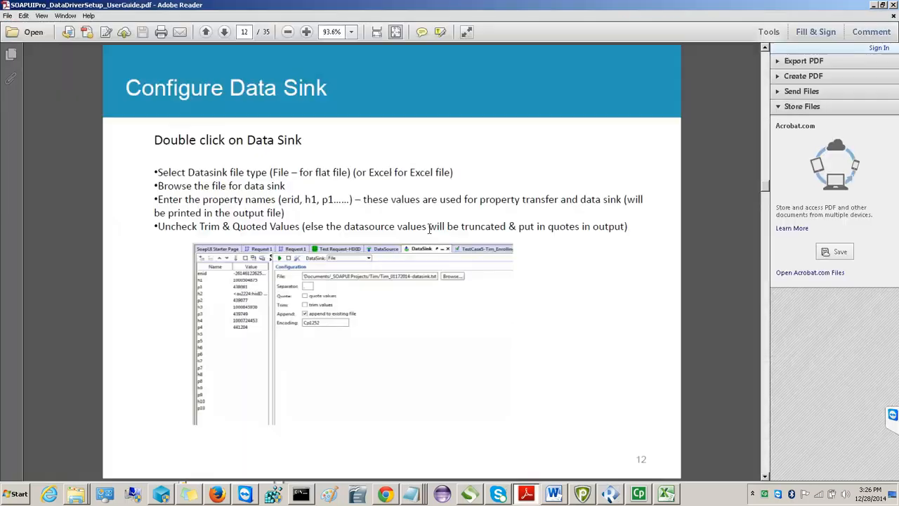
key(alt+Tab)
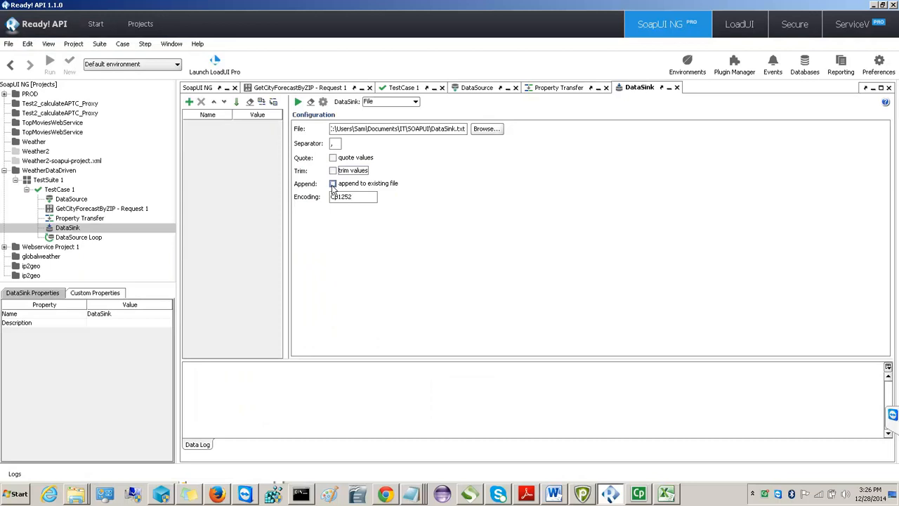
key(alt+Tab)
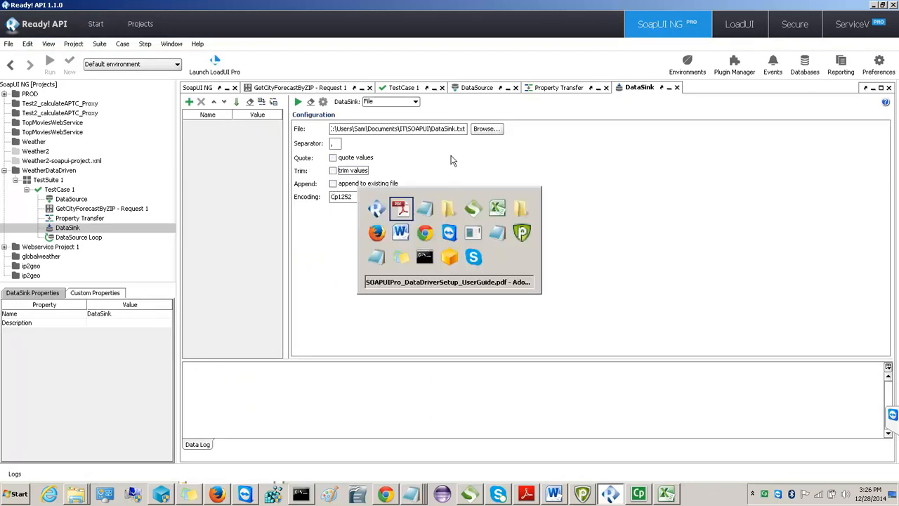
key(alt+Tab)
key(alt+Tab)
key(alt+Tab)
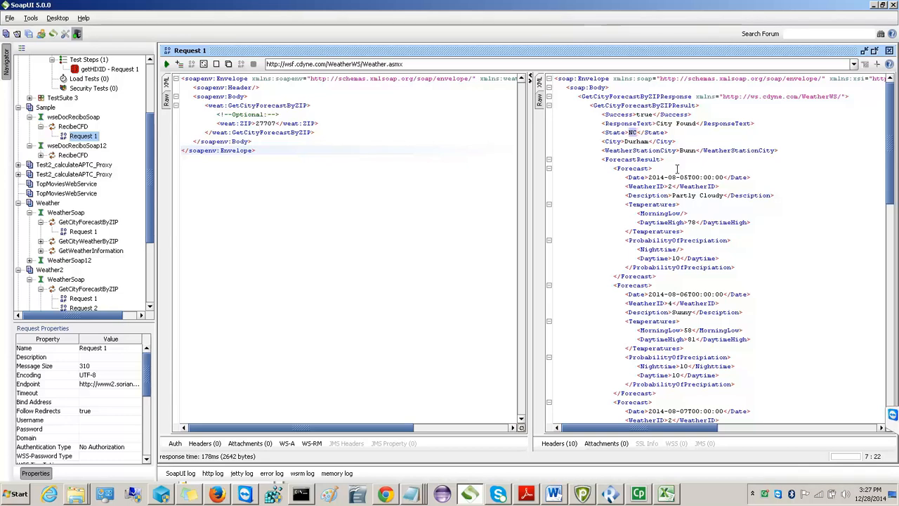
Switch back to Ready! API, then to the DataSink.txt Notepad window
key(alt+Tab)
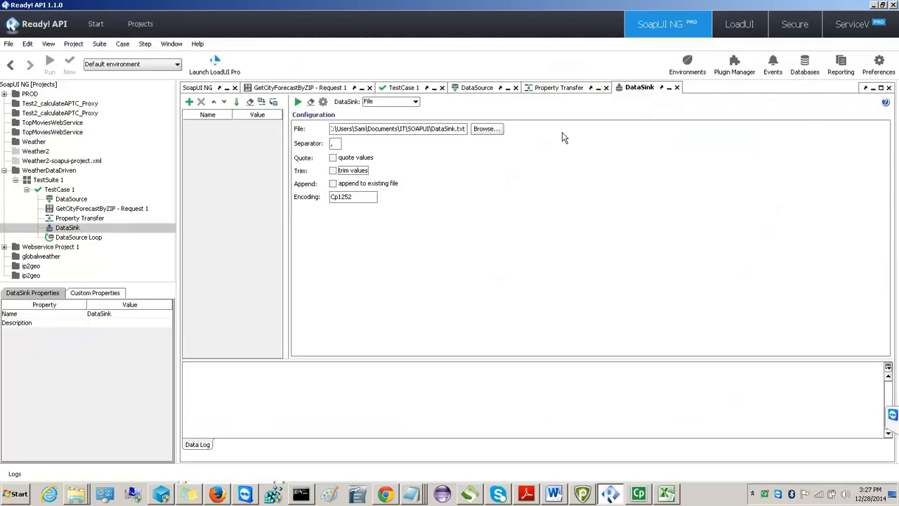
key(alt+Tab)
key(alt+Tab)
key(alt+Tab)
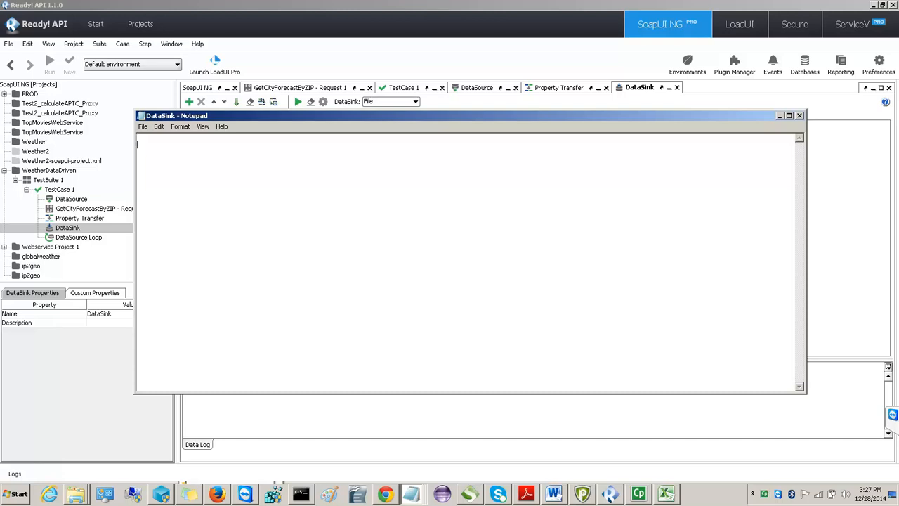
text(\)
text(sdf,sd)
text(fsd,sdfsdf)
key(Return)
text(dfsdfsd)
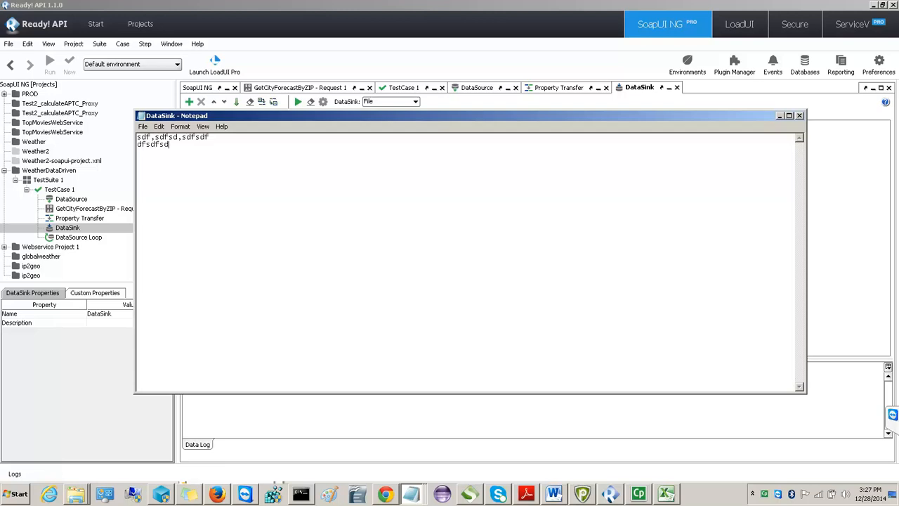
text(,sdfsd,sdfsdf)
key(ctrl+a)
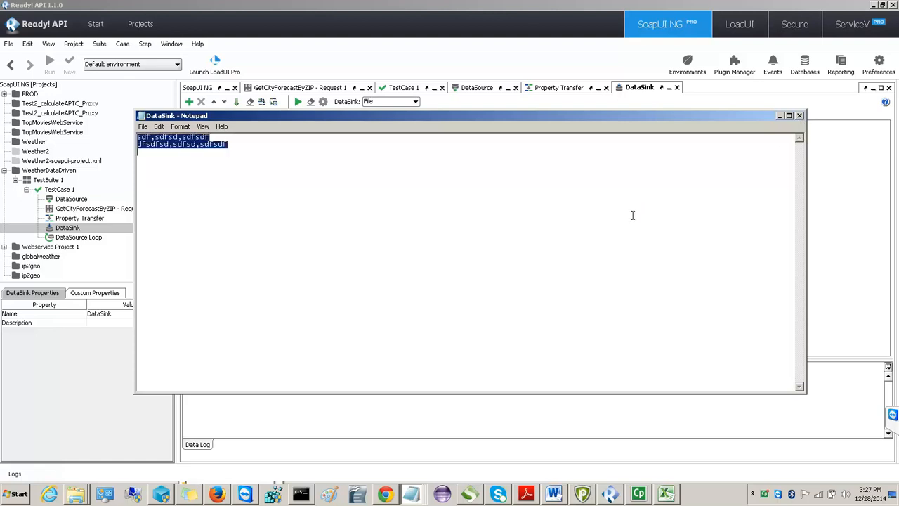
key(Delete)
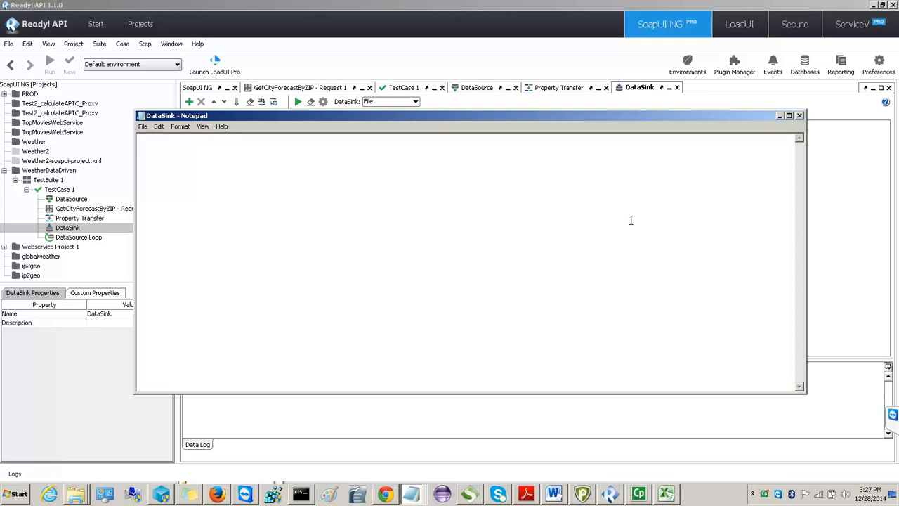
Close the DataSink Notepad window, consult the PDF guide, and return to the Ready! API DataSink editor
click(799, 117)
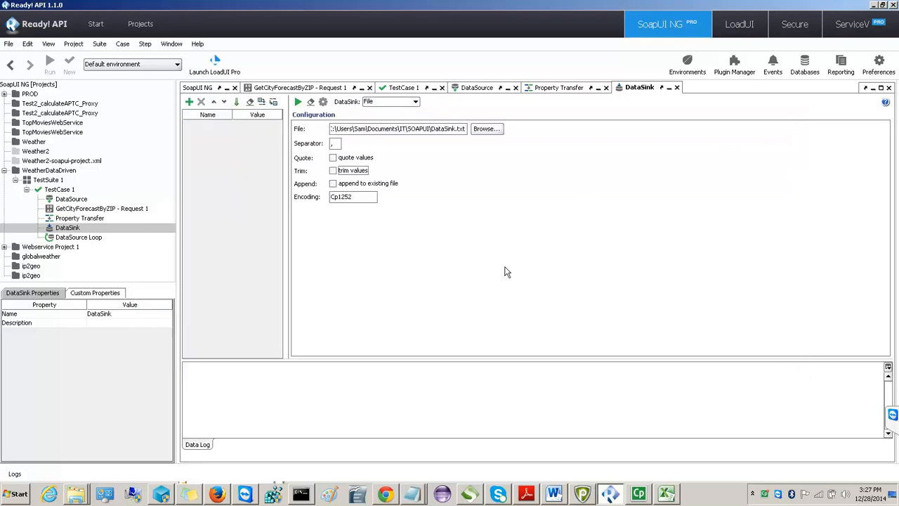
key(alt+Tab)
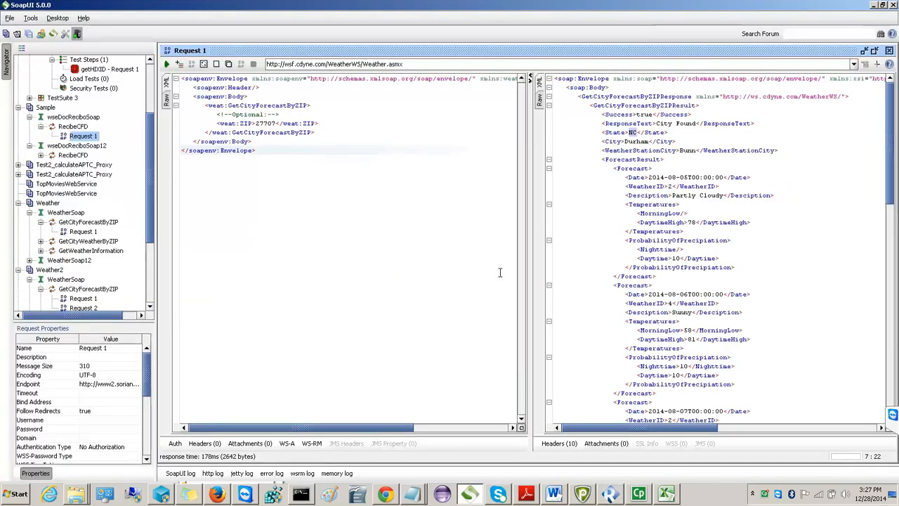
key(alt+Tab)
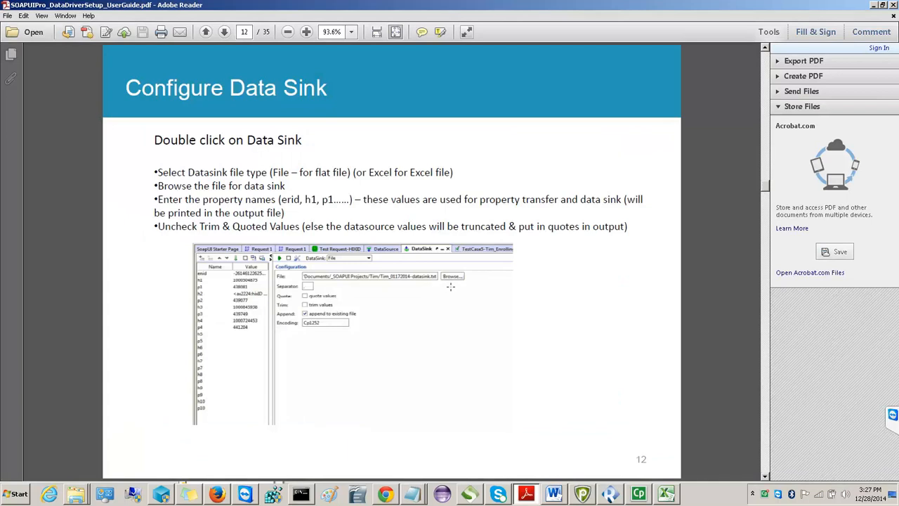
key(alt+Tab)
scroll(453, 292, down, 1)
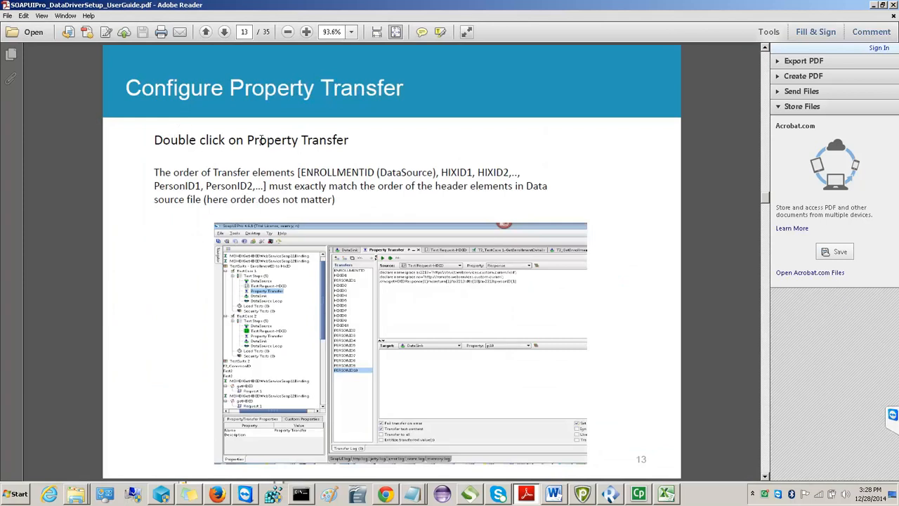
key(alt+Tab)
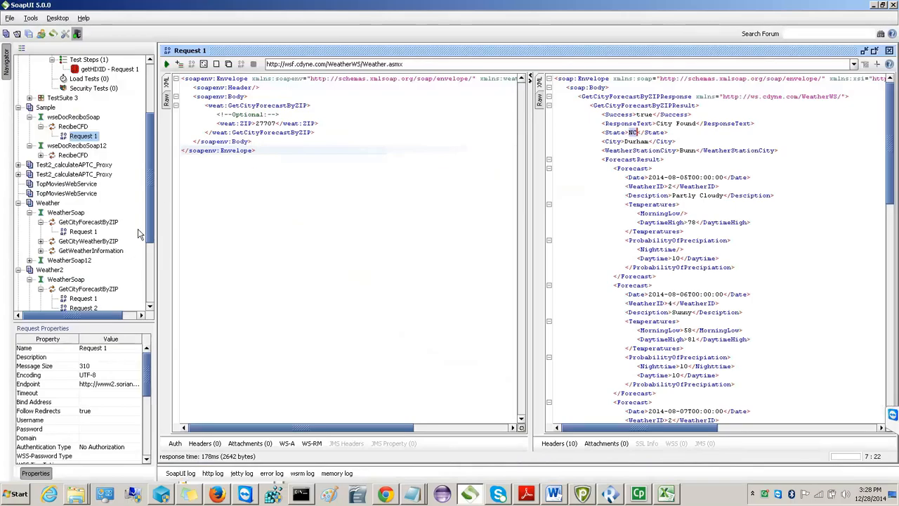
key(alt+Tab)
key(alt+Tab)
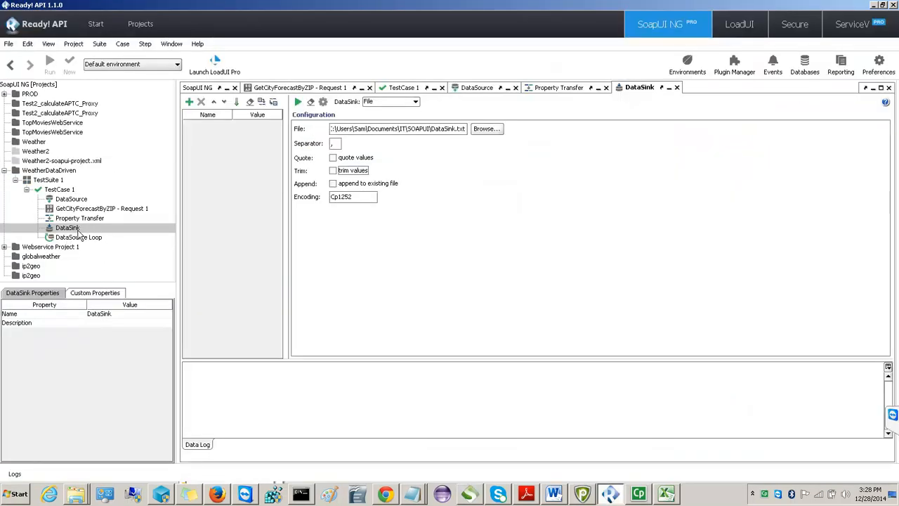
key(alt+Tab)
key(alt+Tab)
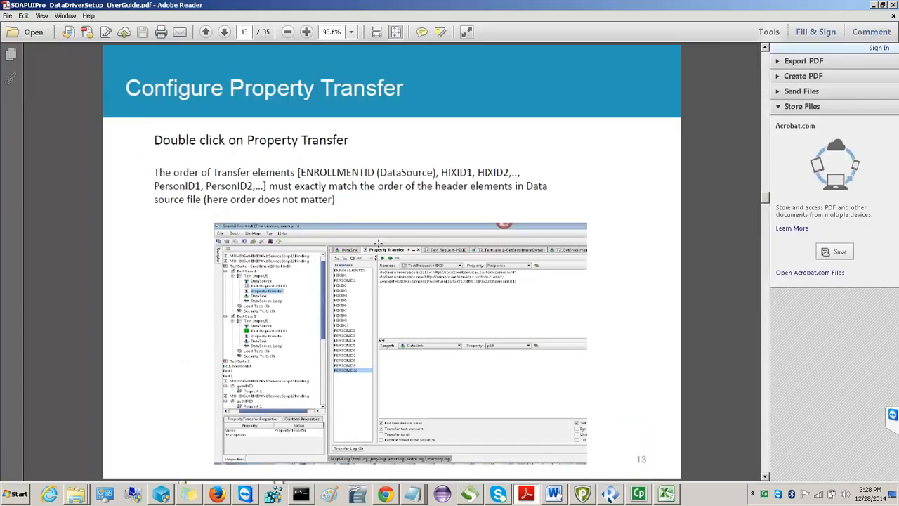
scroll(378, 242, up, 2)
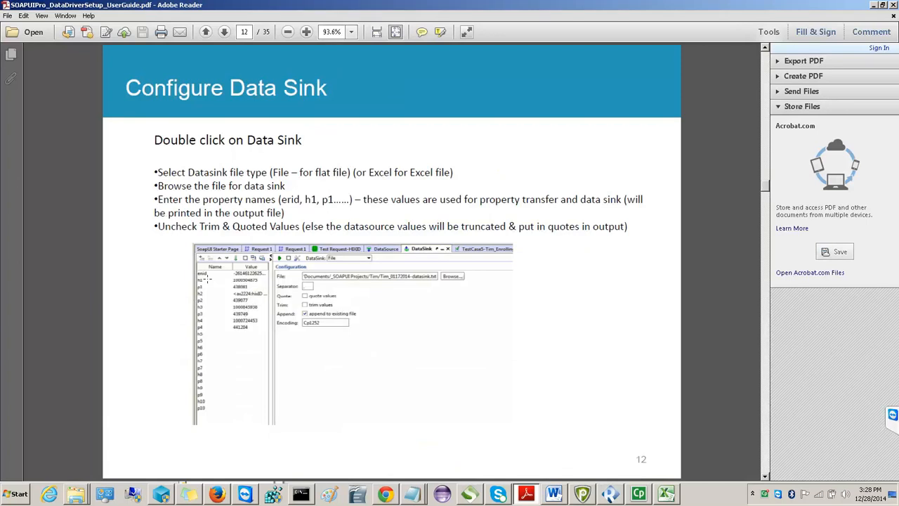
key(alt+Tab)
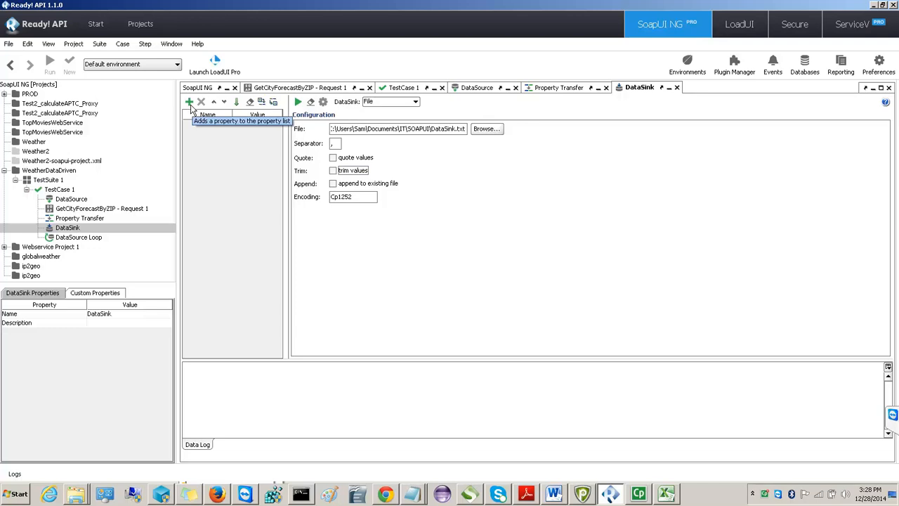
click(187, 102)
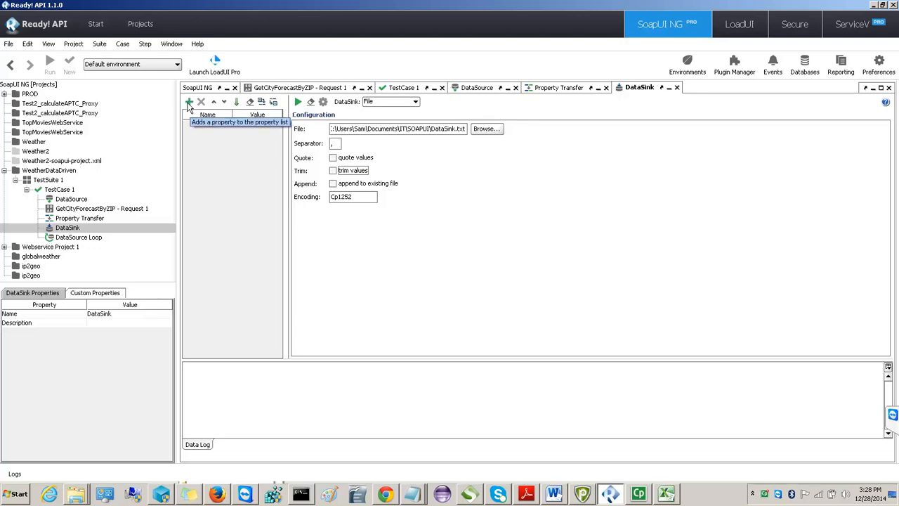
key(alt+Tab)
key(alt+Tab)
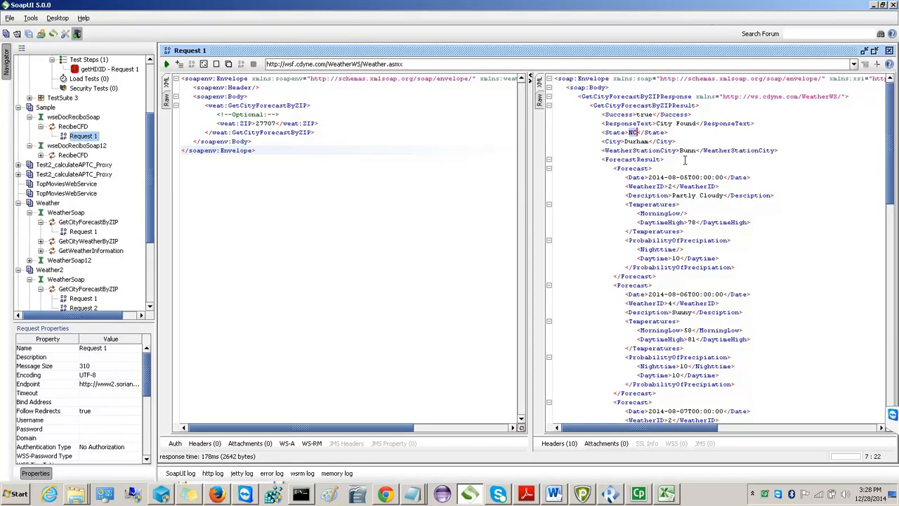
key(alt+Tab)
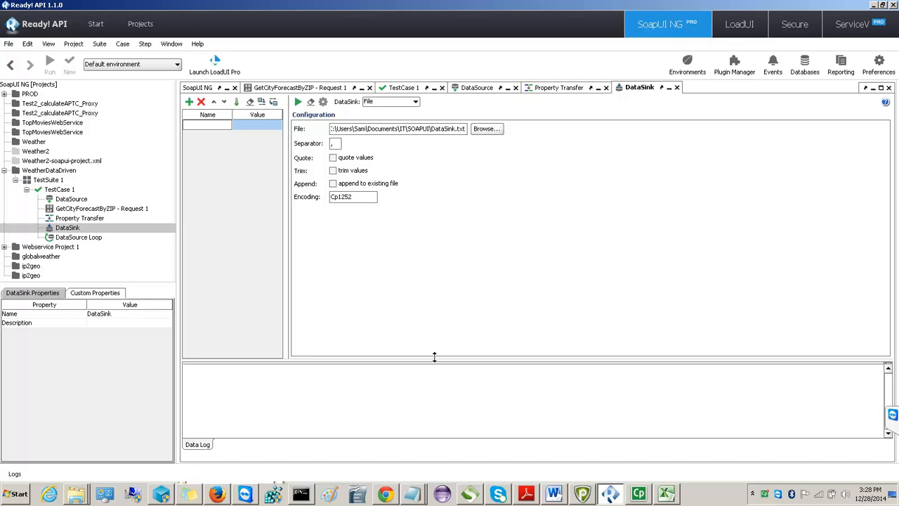
key(alt+Tab)
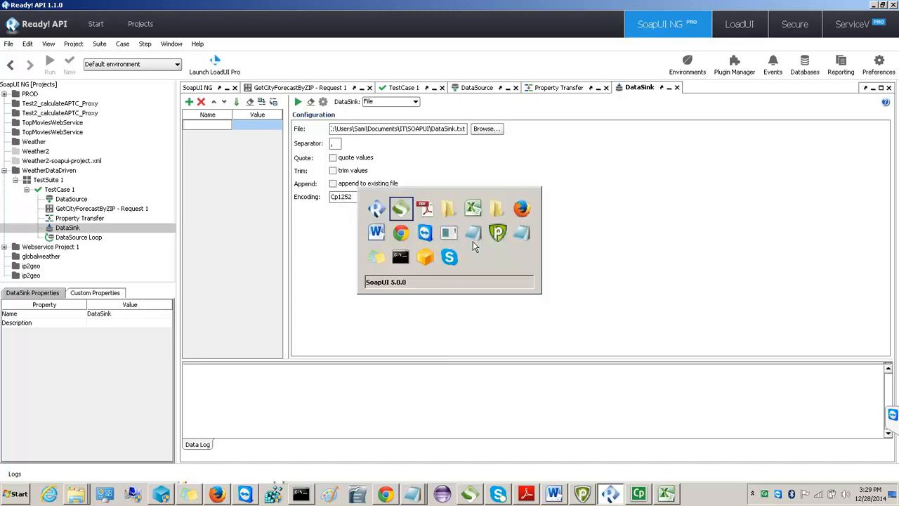
key(alt+Tab)
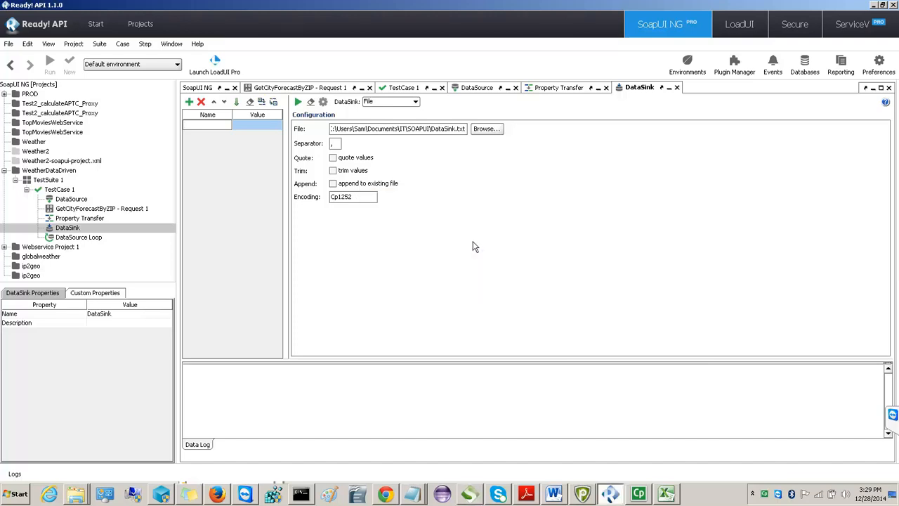
double_click(339, 196)
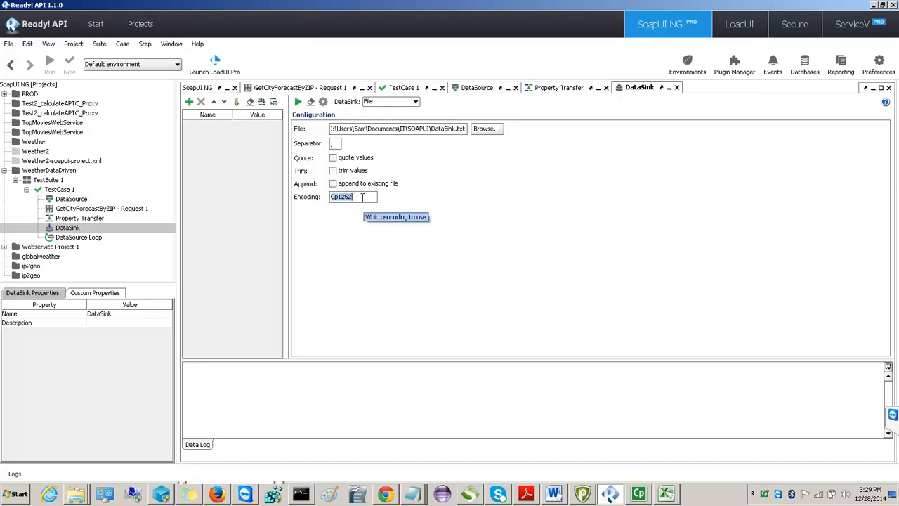
Highlight the Cp1252 encoding, check the request's ZIP 27707 in SoapUI 5.0, then return to Ready! API
click(363, 197)
drag(363, 197, 314, 199)
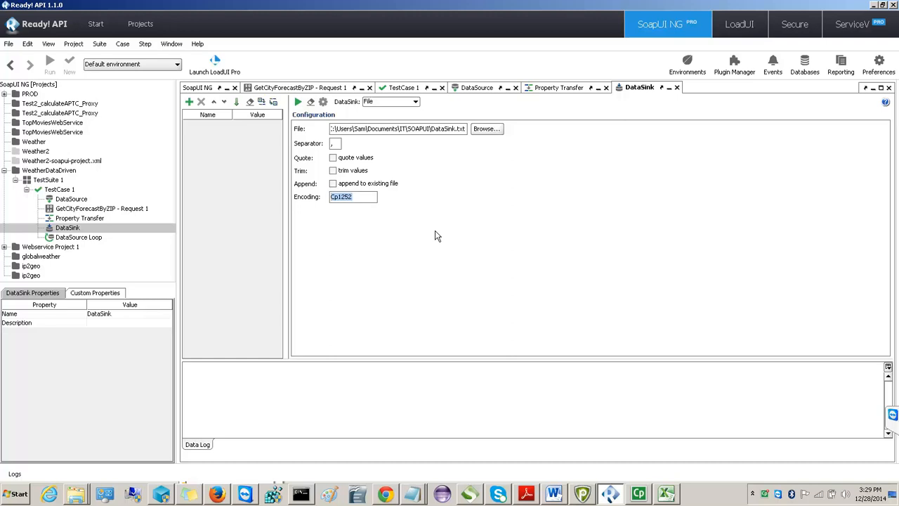
key(alt+Tab)
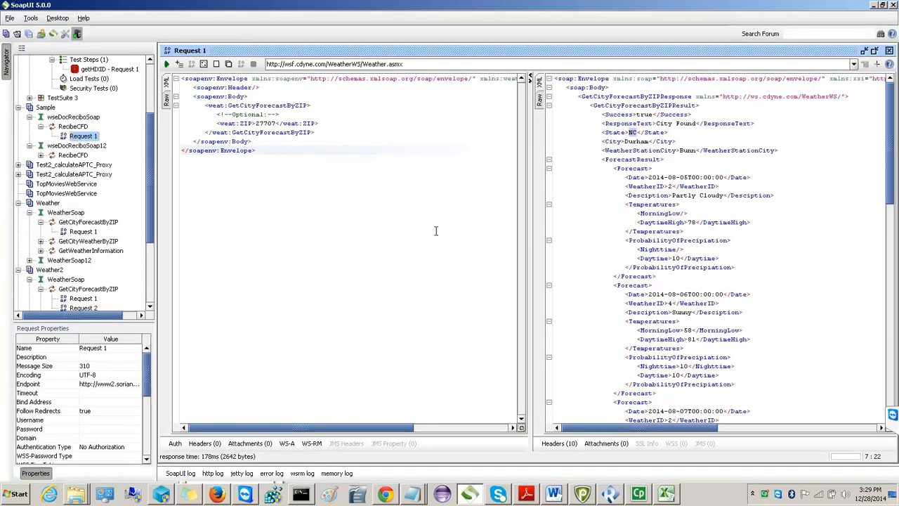
click(265, 123)
double_click(265, 123)
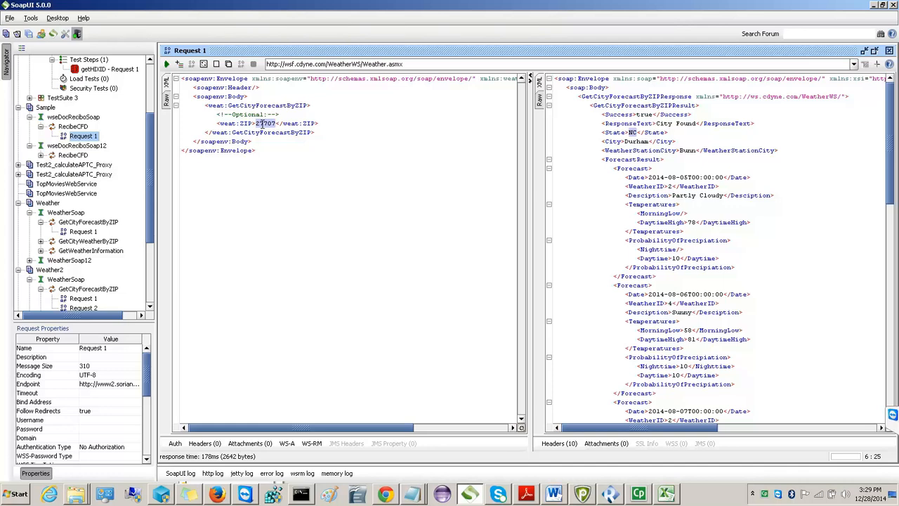
key(alt+Tab)
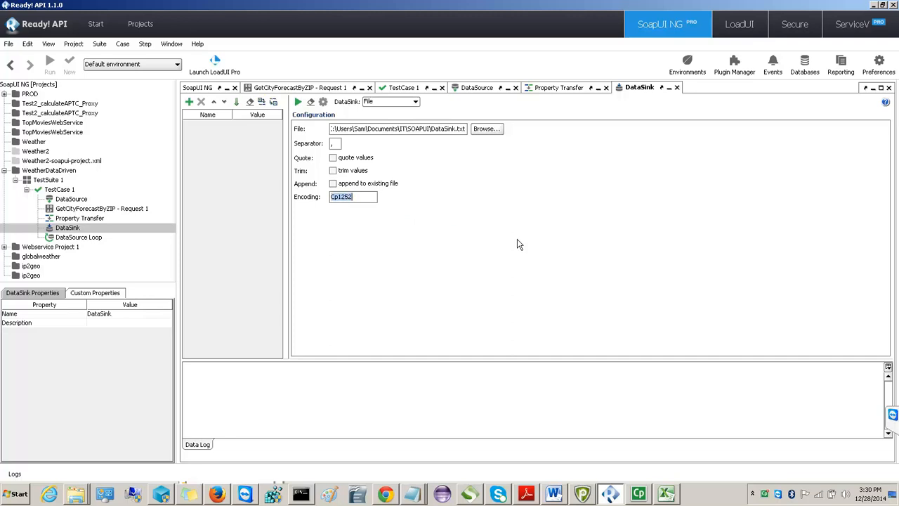
click(368, 196)
key(alt+Tab)
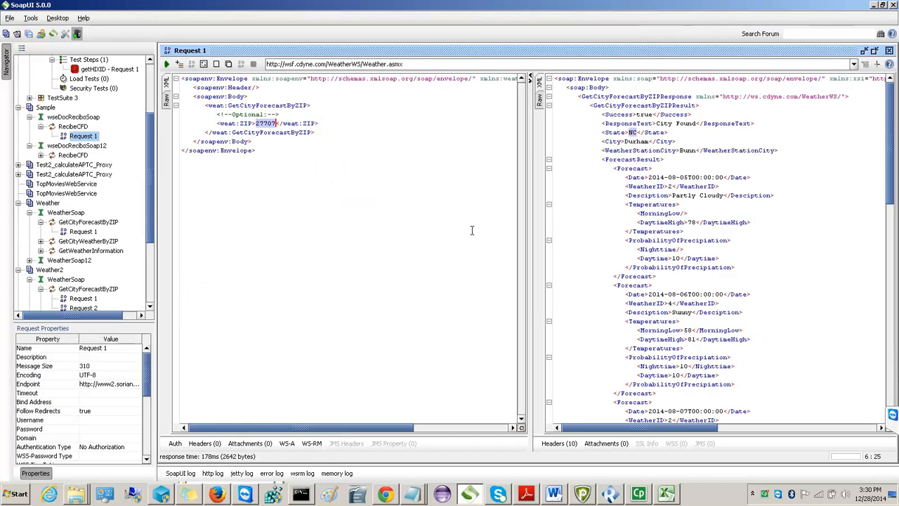
key(alt+Tab)
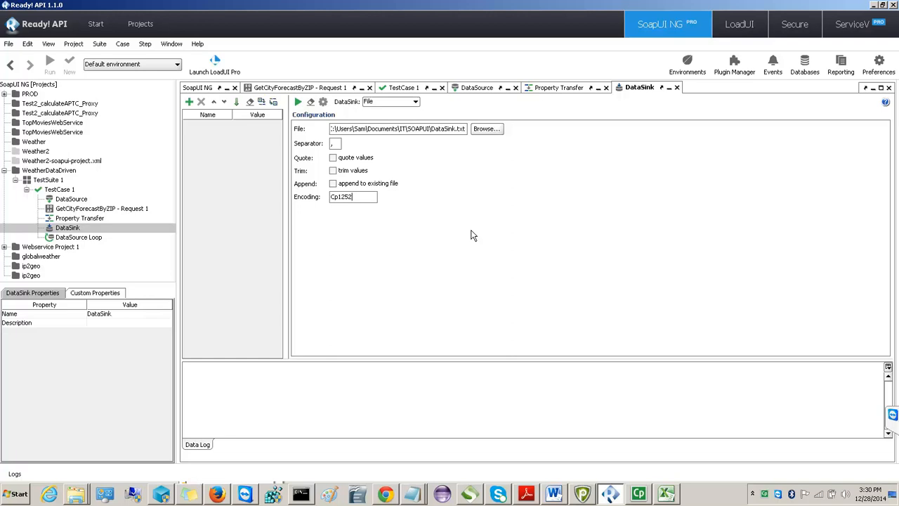
key(alt+Tab)
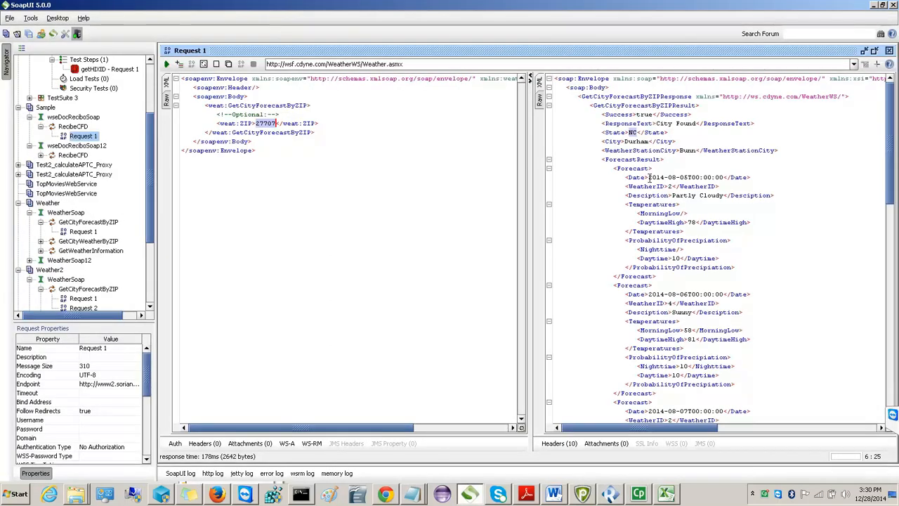
drag(649, 177, 727, 180)
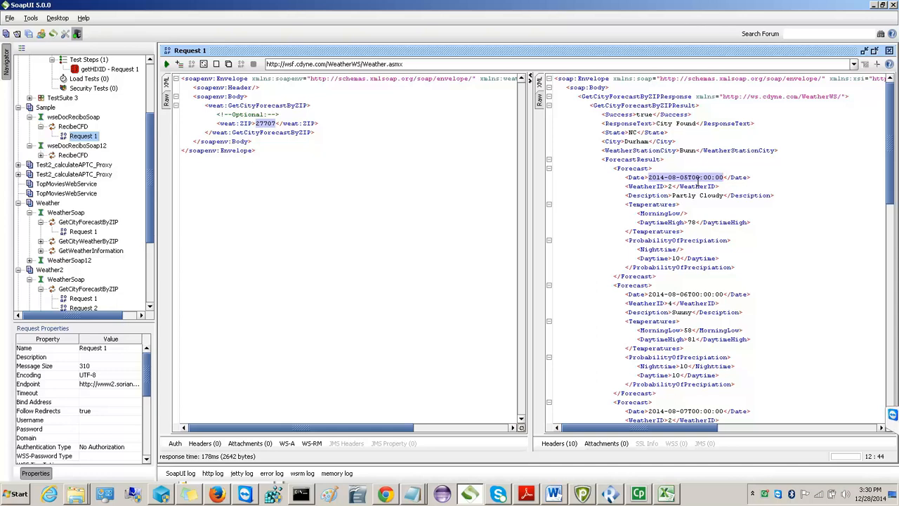
key(alt+Tab)
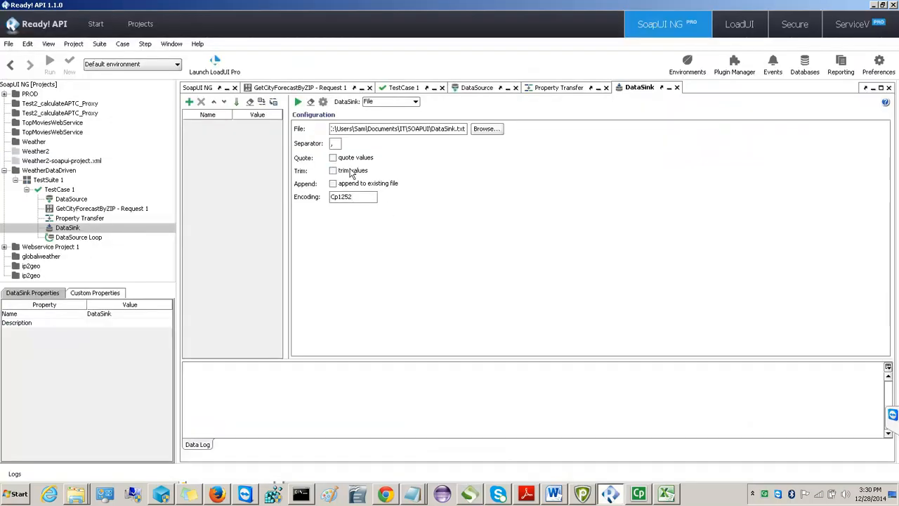
key(alt+Tab)
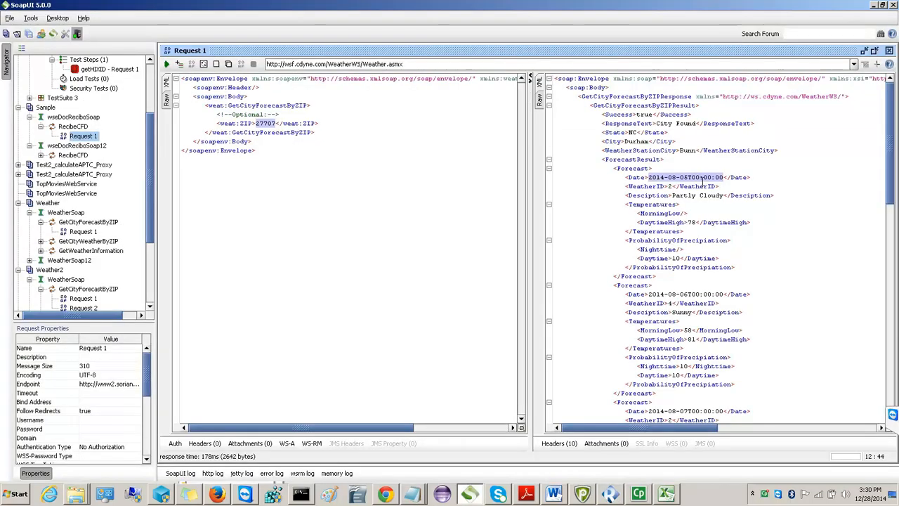
click(703, 178)
drag(703, 178, 649, 177)
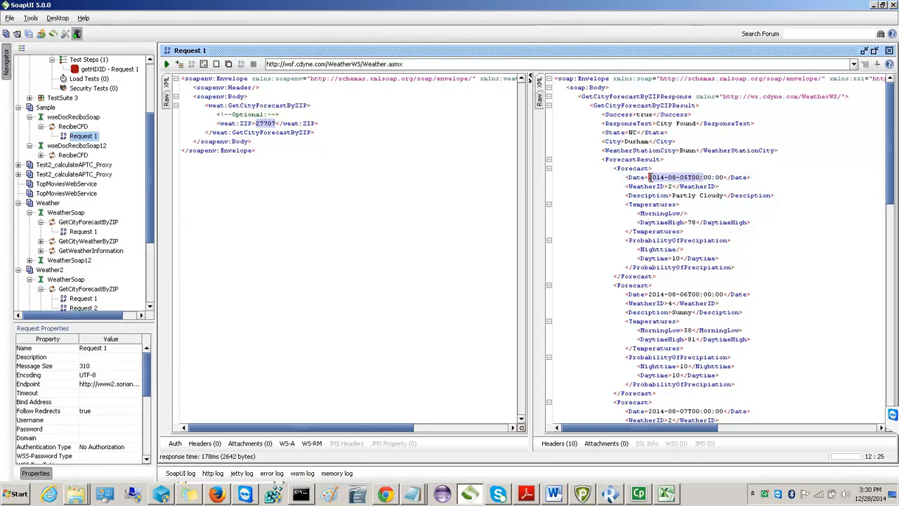
click(650, 177)
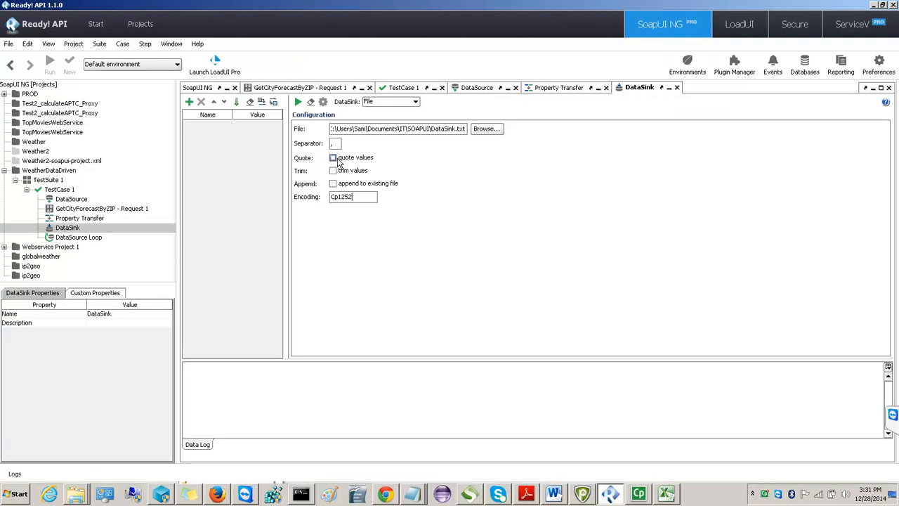
key(alt+Tab)
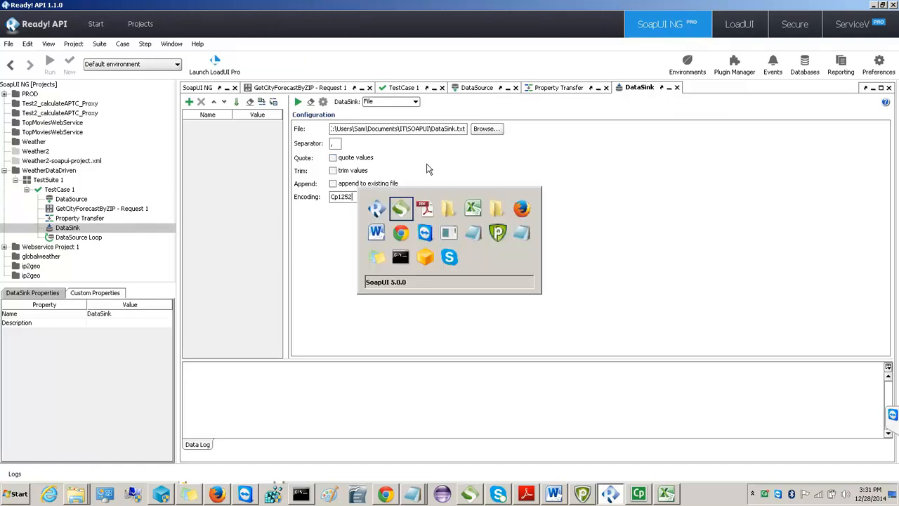
key(alt+Tab)
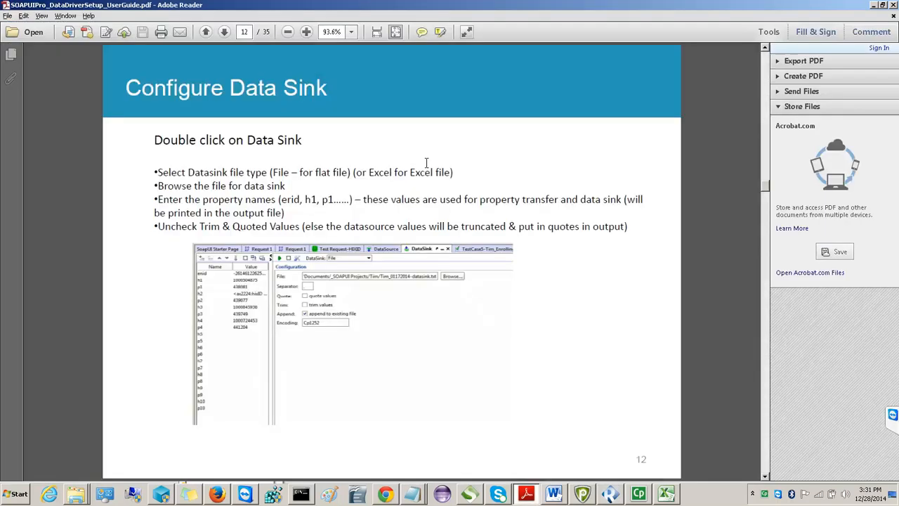
key(alt+Tab)
key(alt+Tab)
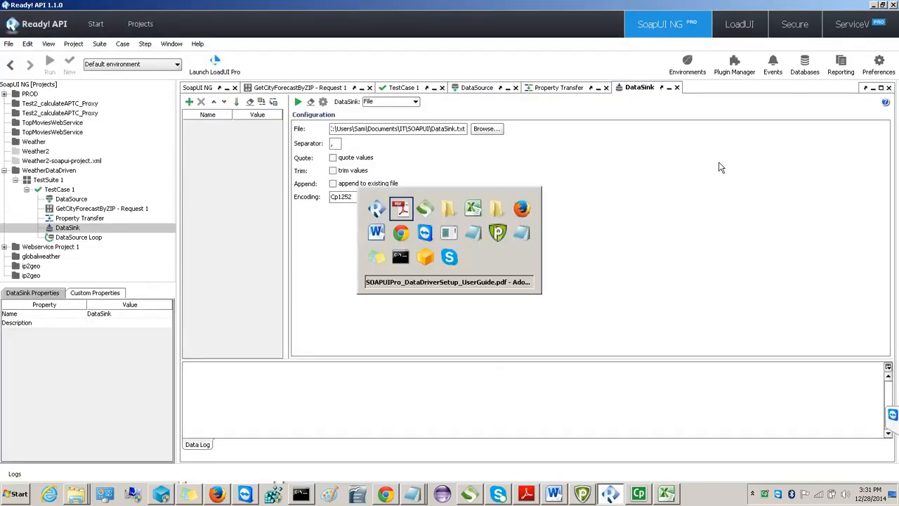
key(alt+Tab)
key(alt+Tab)
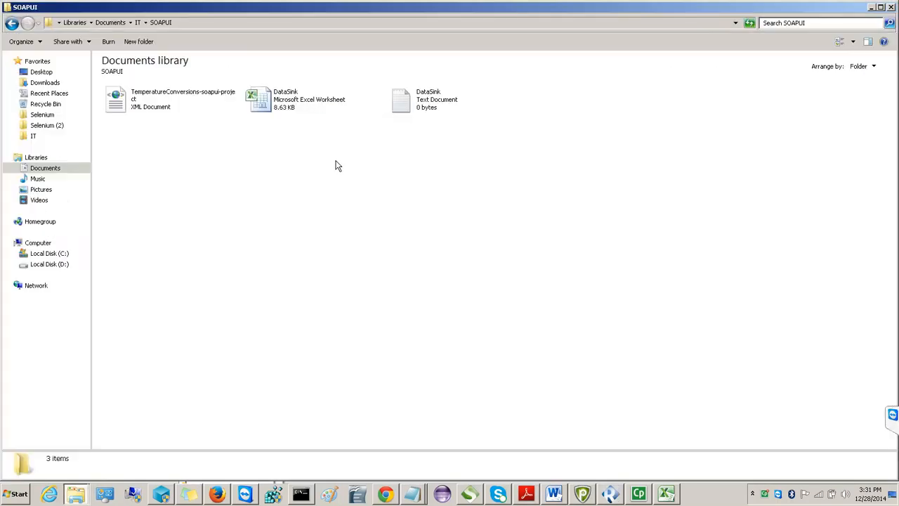
Open DataSink.txt in Notepad, type a test line 'ada', then delete it to leave it empty
double_click(431, 103)
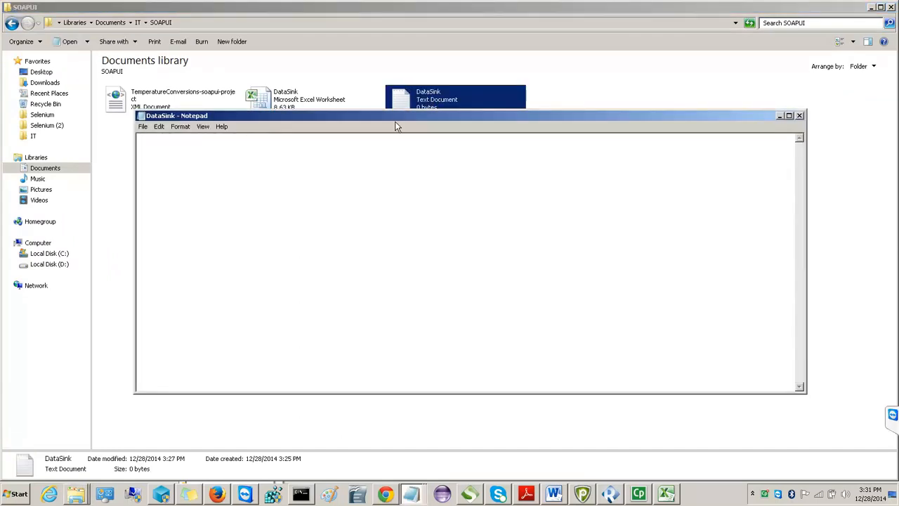
drag(396, 122, 416, 99)
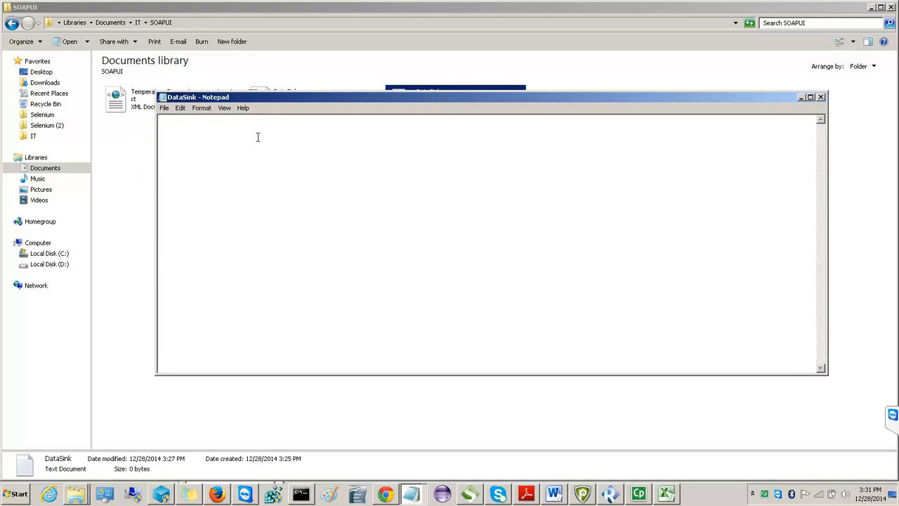
text("ada","ada")
key(ctrl+a)
key(Delete)
Close Notepad and bring up the PDF guide's page 10, 'Add properties to Data Source'
key(alt+Tab)
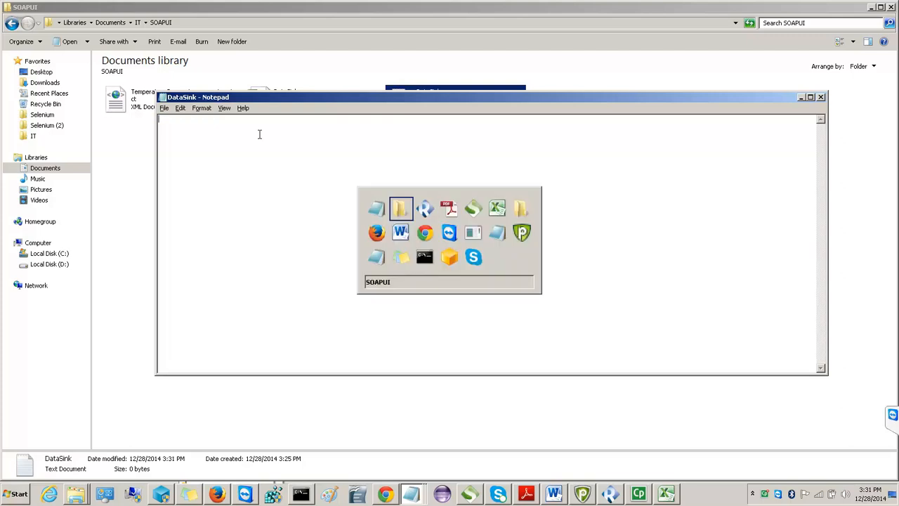
key(alt+Tab)
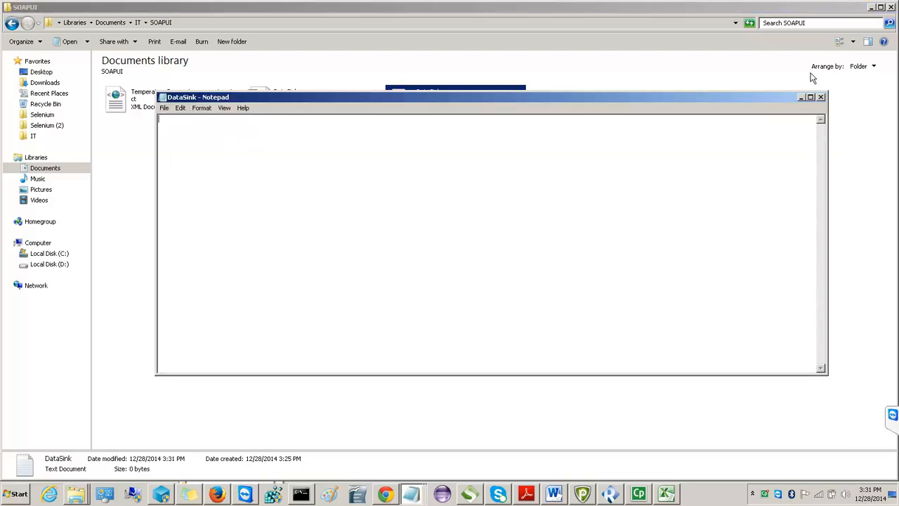
click(822, 96)
key(alt+Tab)
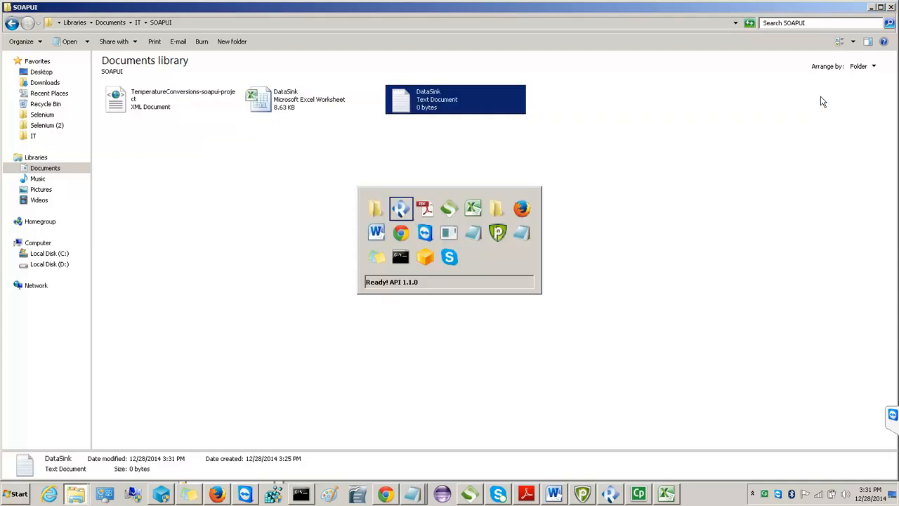
key(alt+Tab)
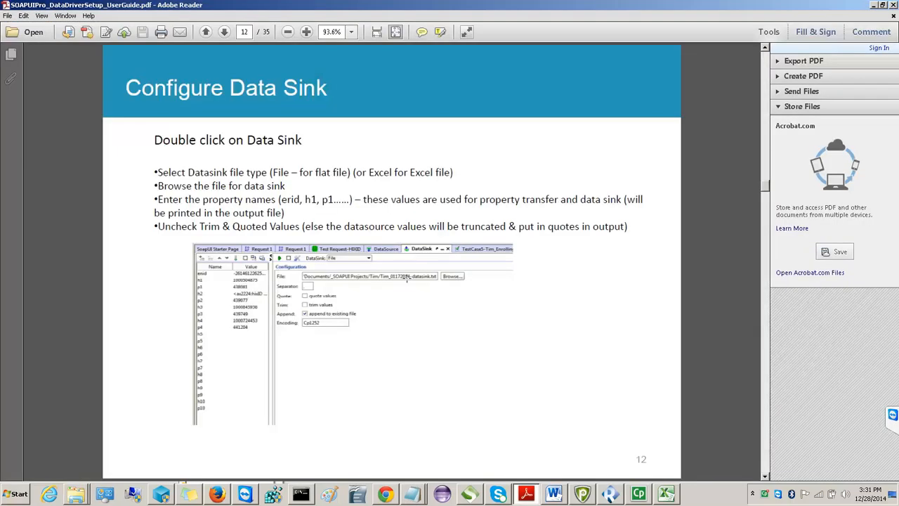
scroll(406, 274, up, 1)
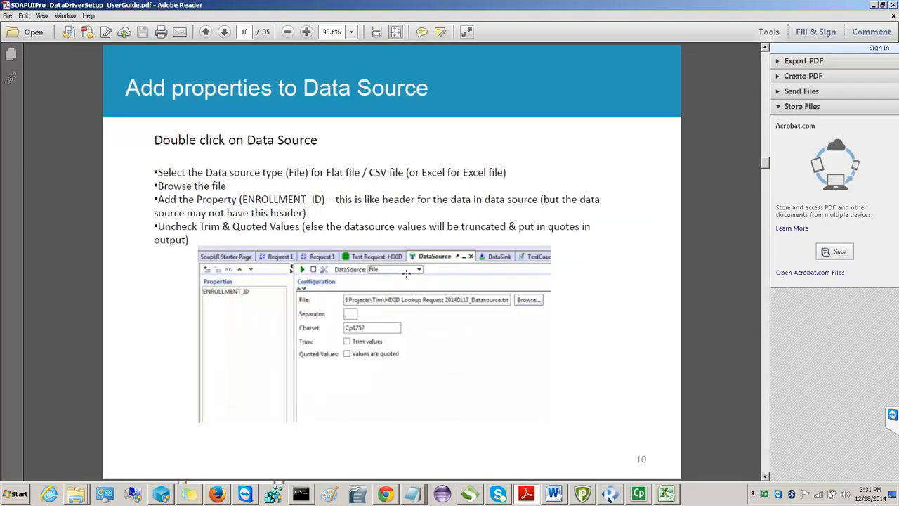
scroll(406, 274, up, 1)
scroll(406, 274, down, 4)
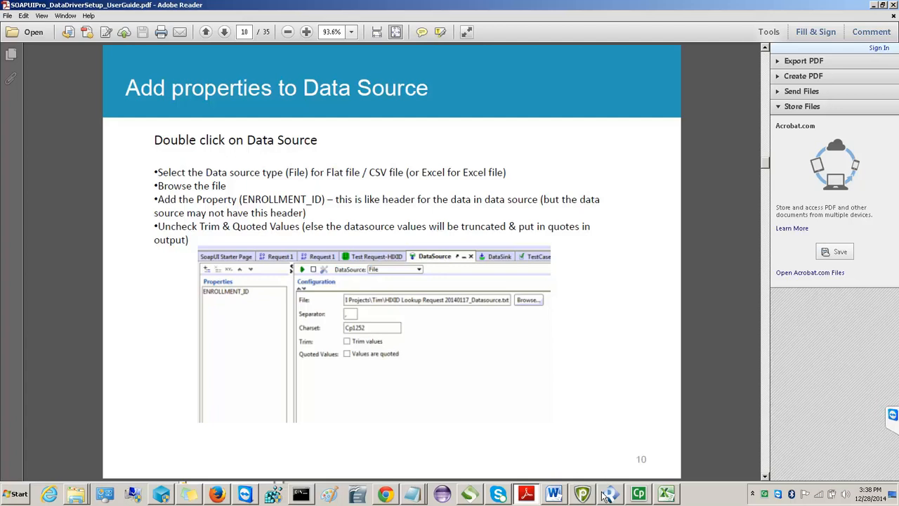
Bring Ready! API, with its Property Transfer editor, to the front from the taskbar
mouse_move(608, 496)
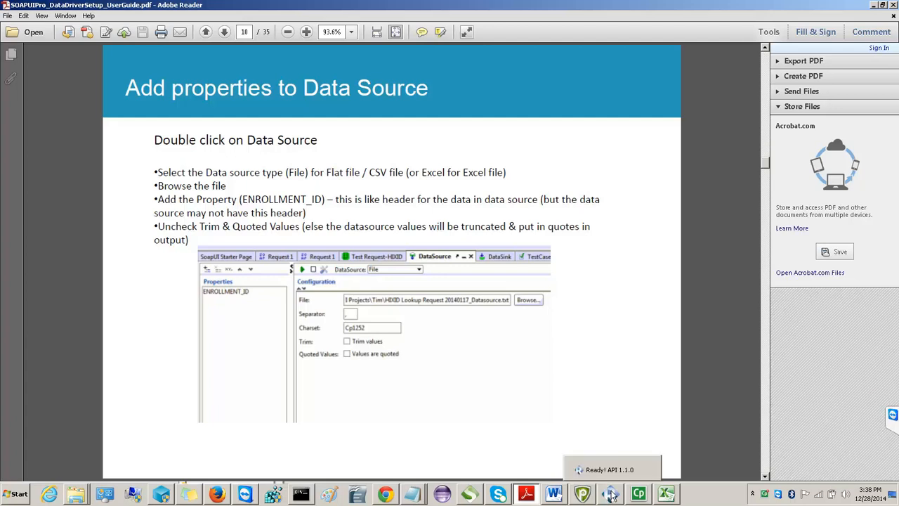
click(610, 496)
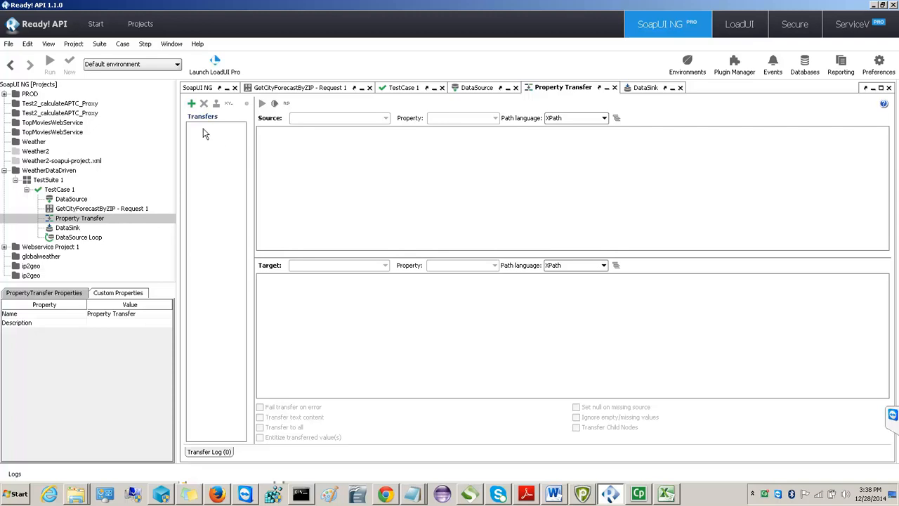
Browse the Window and Step menus without choosing anything, then return to the PDF guide
click(173, 45)
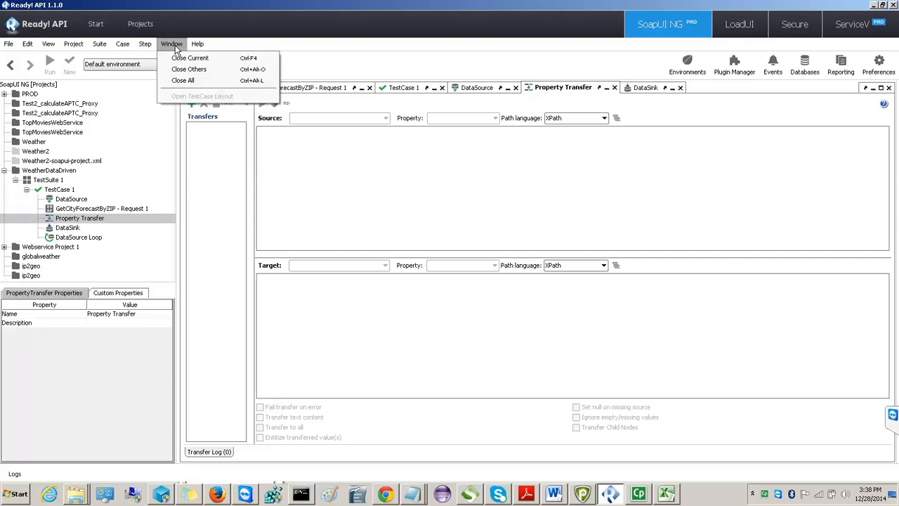
mouse_move(145, 46)
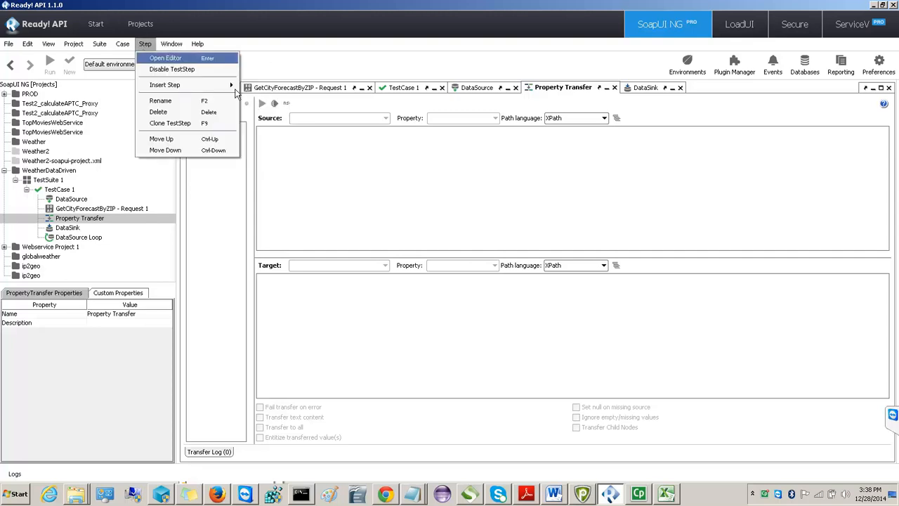
click(436, 187)
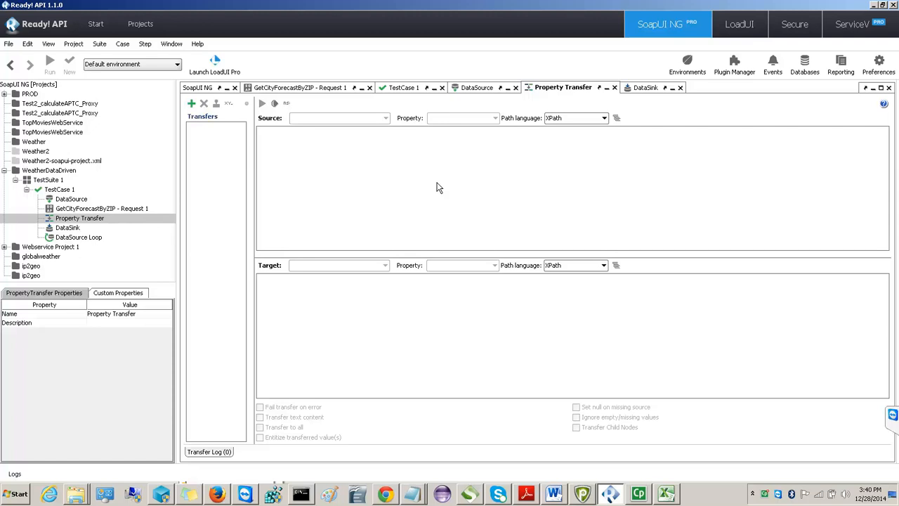
key(alt+Tab)
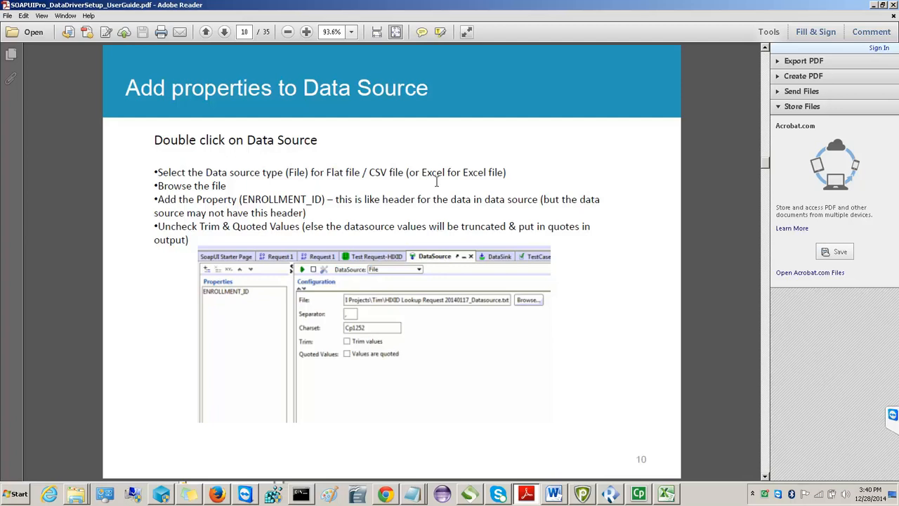
Revisit Ready! API's Property Transfer step, then bring SoapUI 5.0.0's forecast request forward
key(alt+Tab)
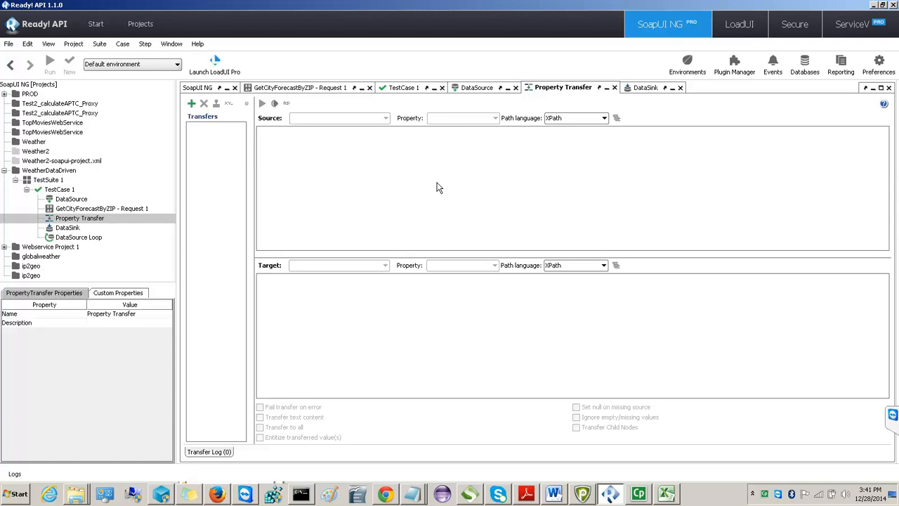
click(475, 495)
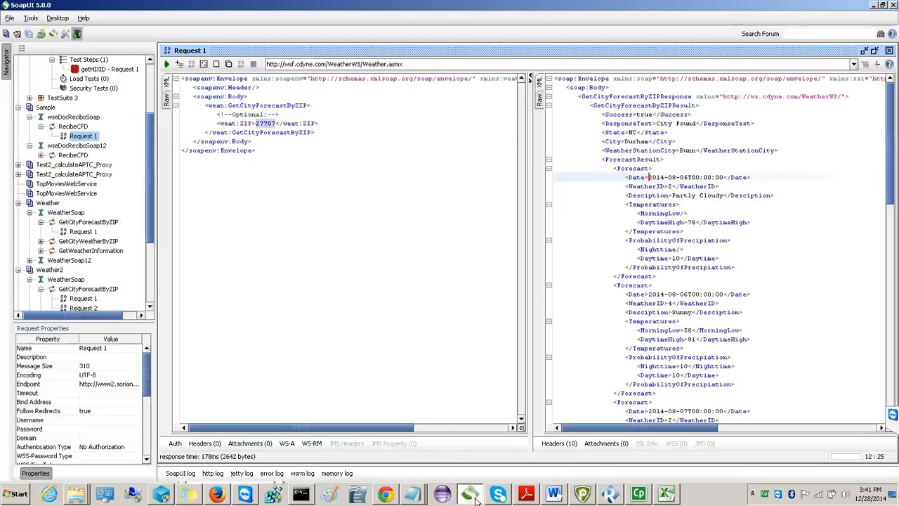
Select SoapUI 5.0.0's getHIXID - Request 1 step, comparing it with Ready! API's empty Property Transfer
drag(146, 216, 146, 168)
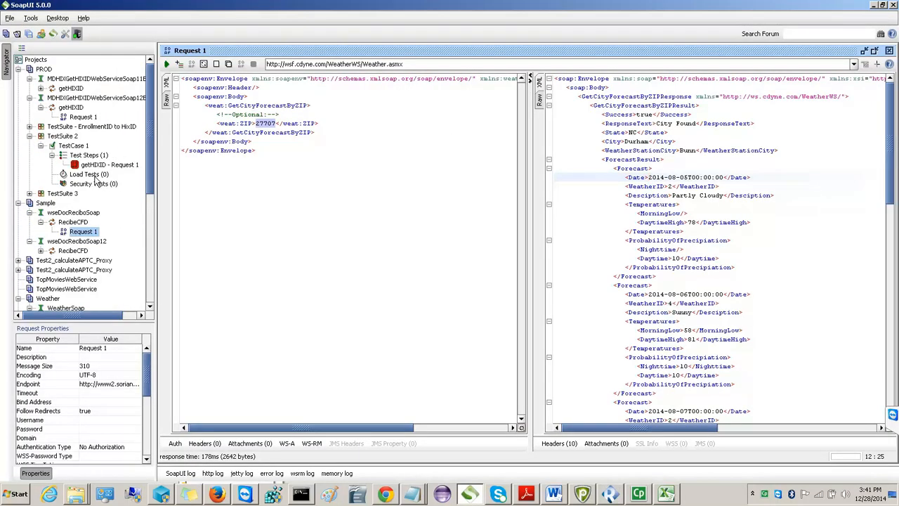
click(95, 165)
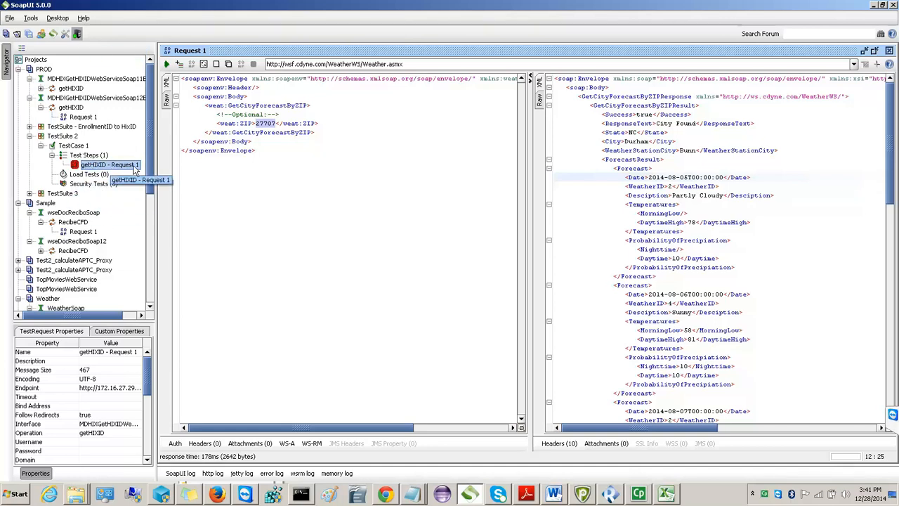
key(alt+Tab)
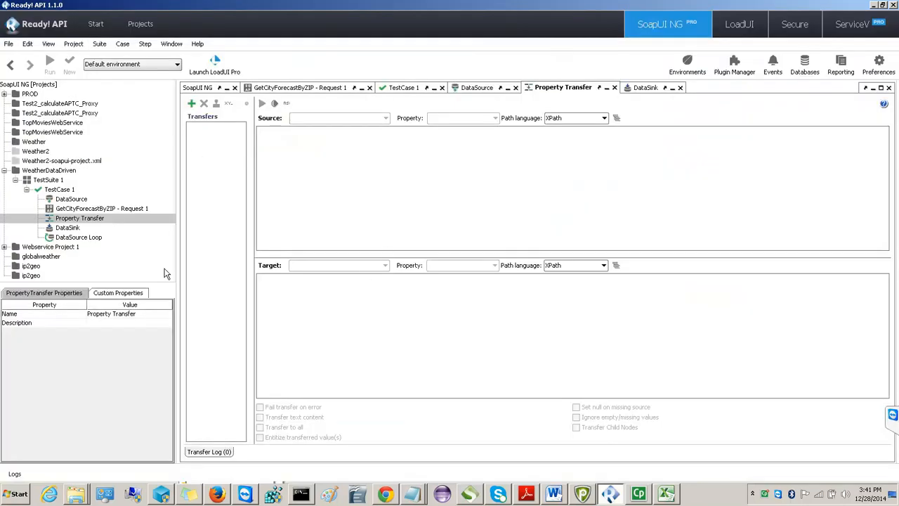
key(alt+Tab)
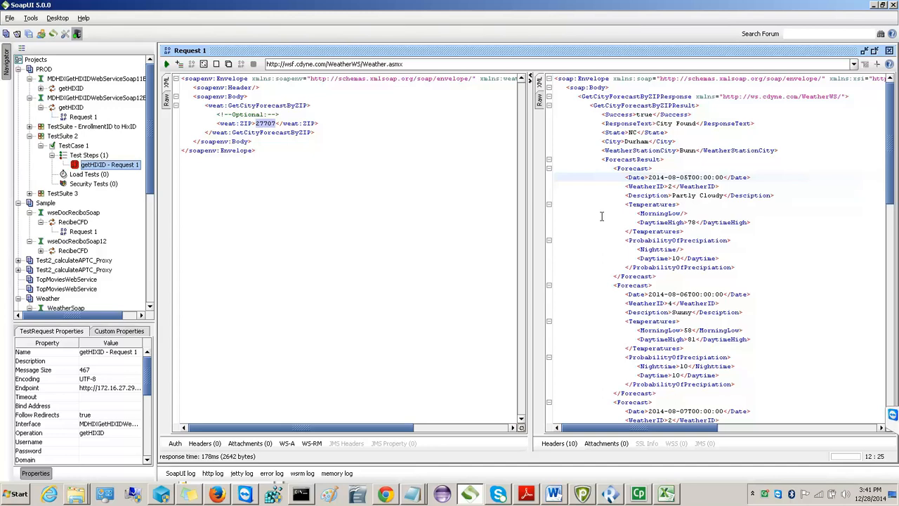
key(alt+Tab)
key(alt+Tab)
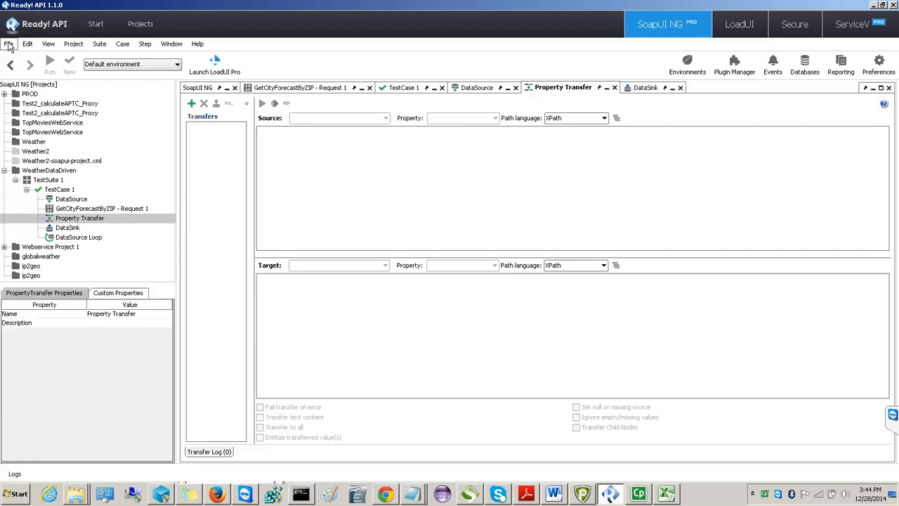
key(alt+Tab)
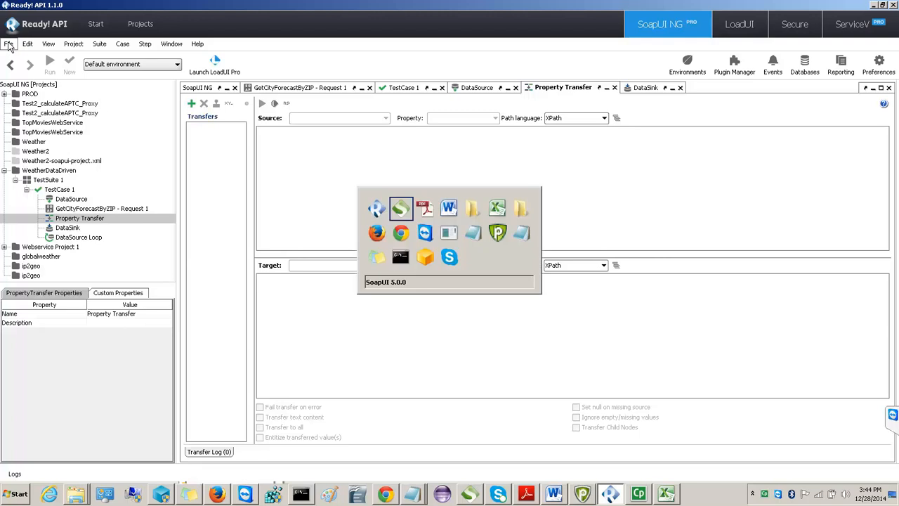
Show the guide's page 10, 'Add properties to Data Source', in Adobe Reader
key(alt+Tab)
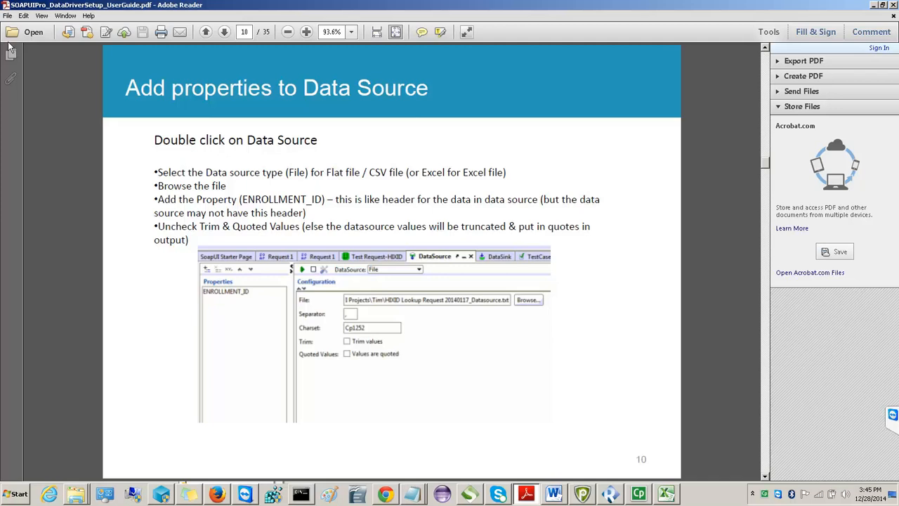
Return to Ready! API, briefly restore and minimize SoapUI 5.0.0, then switch to the SOAPUI folder
key(alt+Tab)
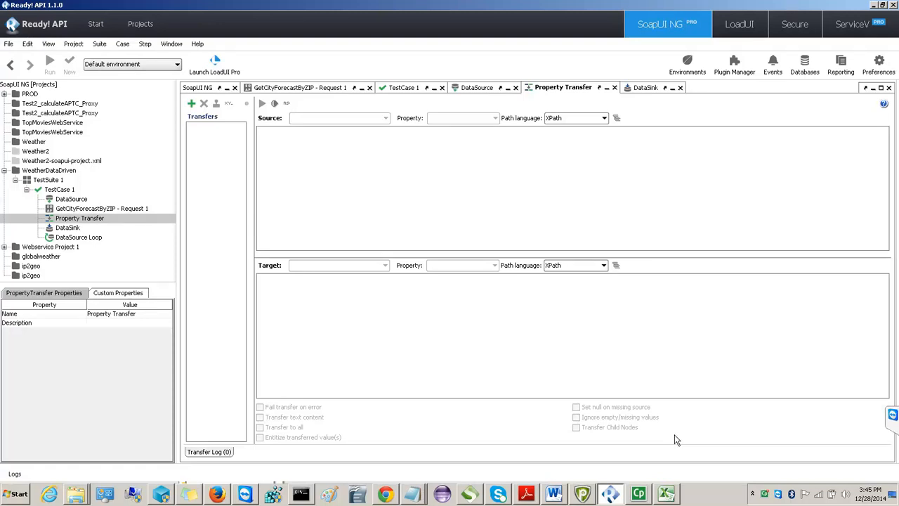
mouse_move(472, 496)
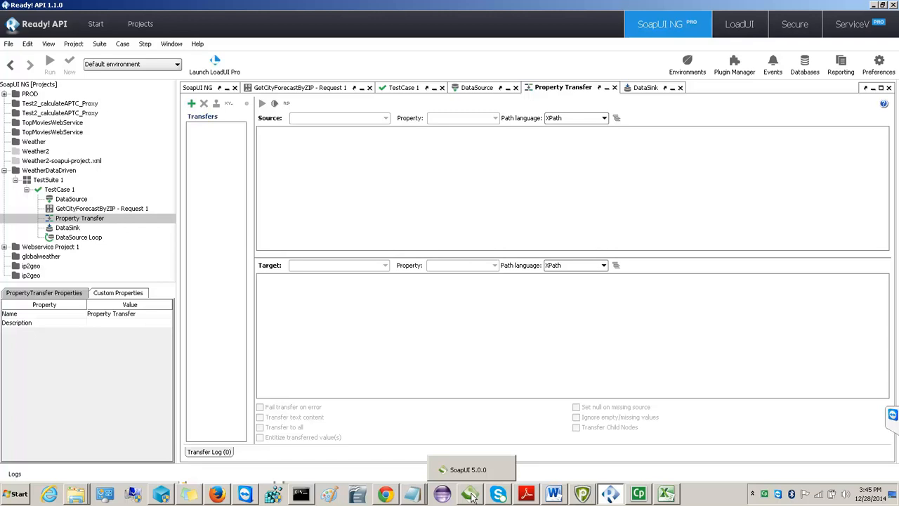
click(472, 497)
click(472, 497)
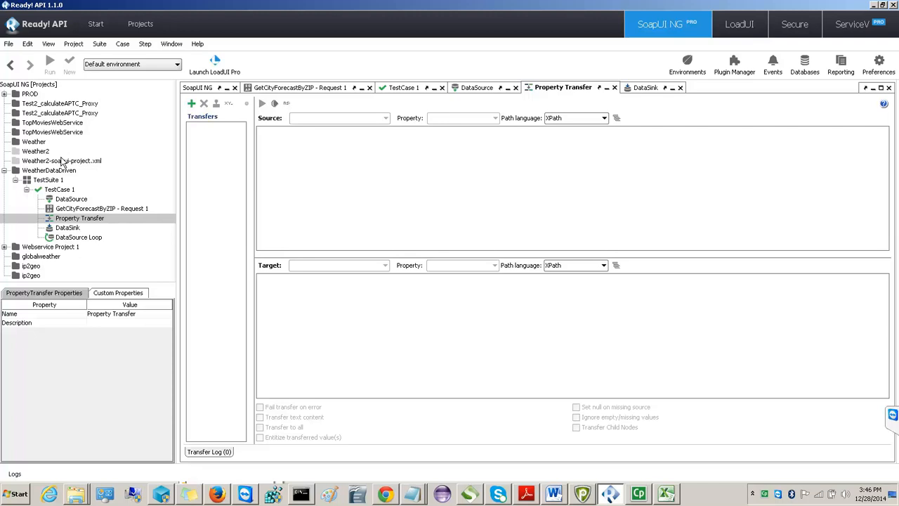
key(alt+Tab)
key(alt+Tab)
key(alt+Tab)
key(alt+Tab)
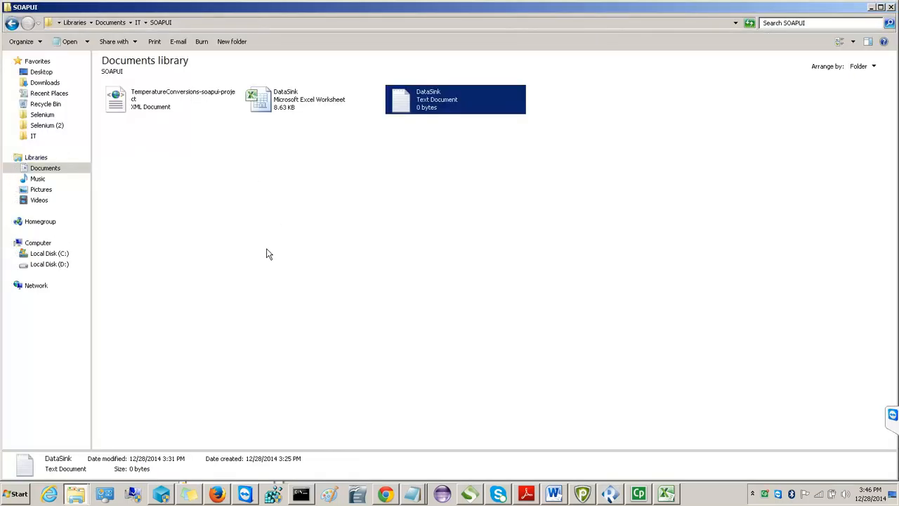
Confirm the DataSink text file is 0 bytes, then bring SoapUI 5.0.0 forward
click(266, 257)
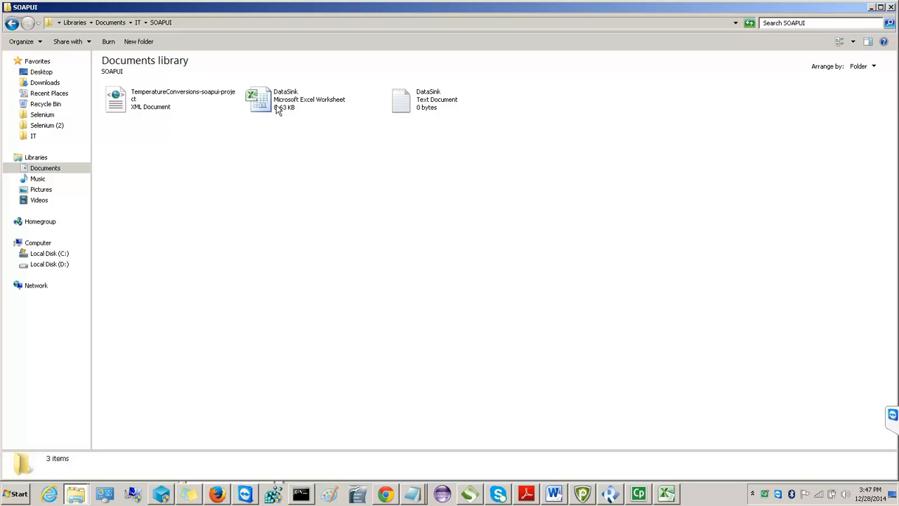
click(426, 105)
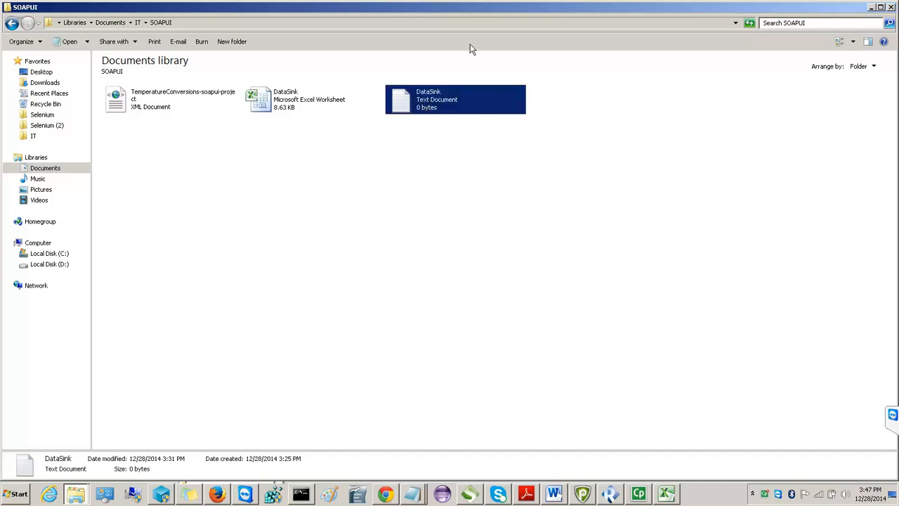
click(450, 177)
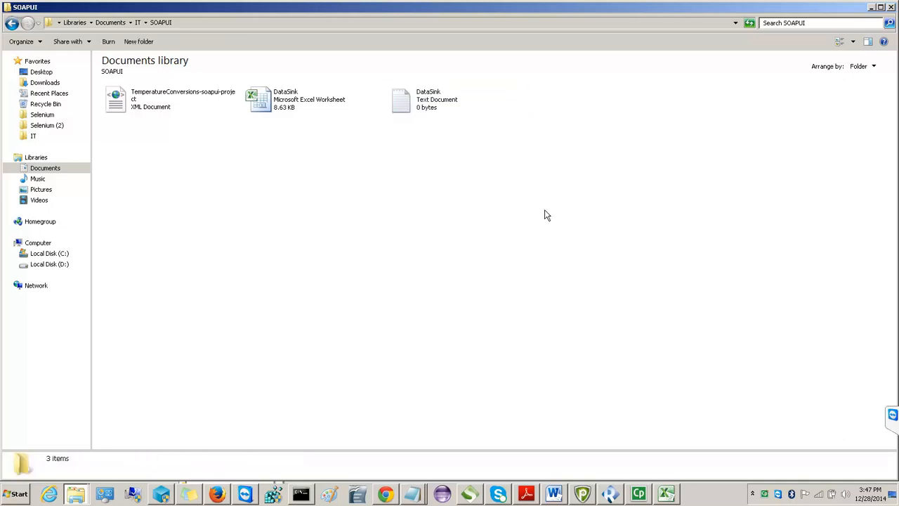
click(469, 494)
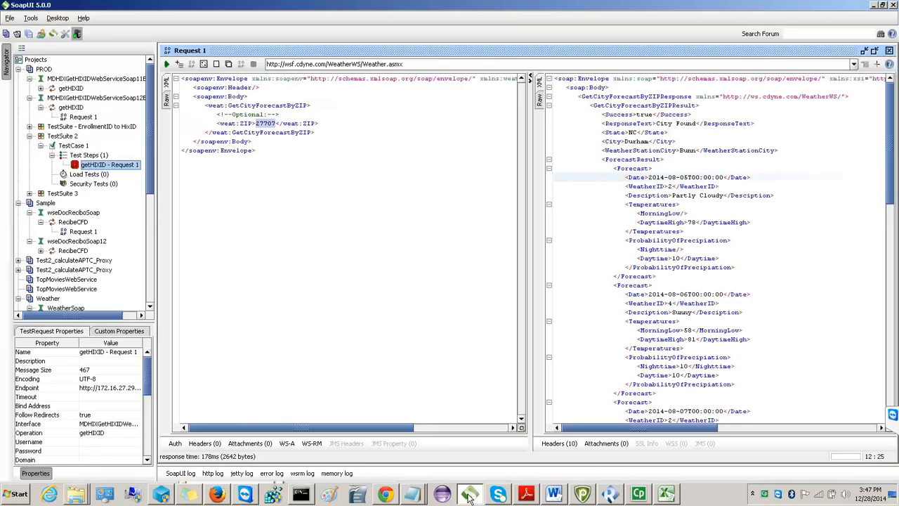
Review the request's ZIP value and the response's WeatherID in SoapUI 5.0.0
click(371, 219)
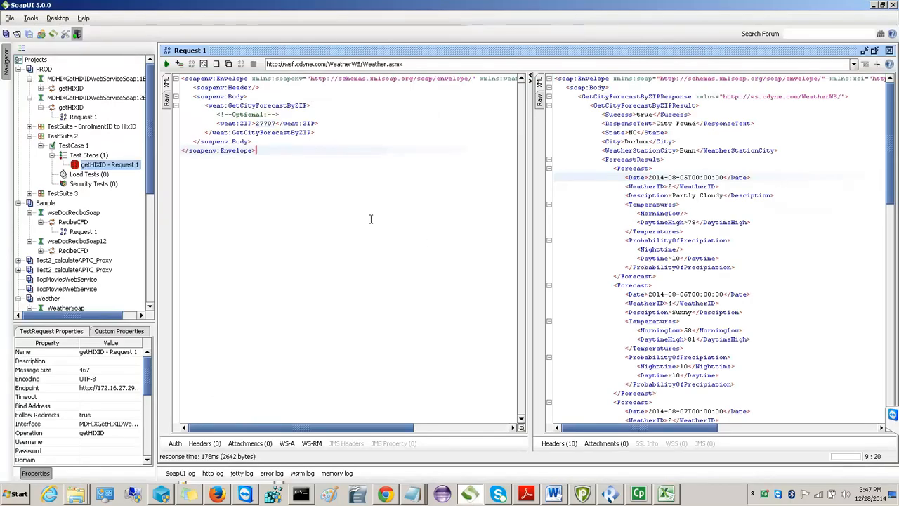
click(668, 187)
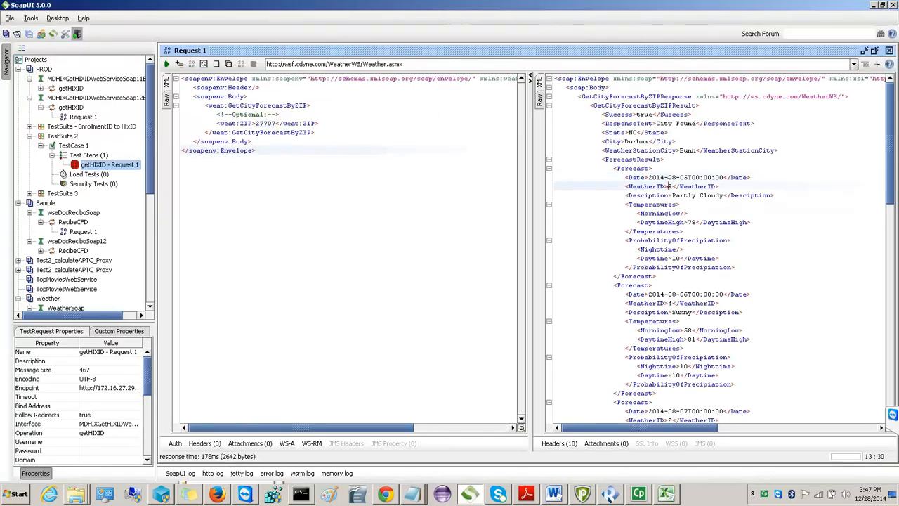
click(370, 243)
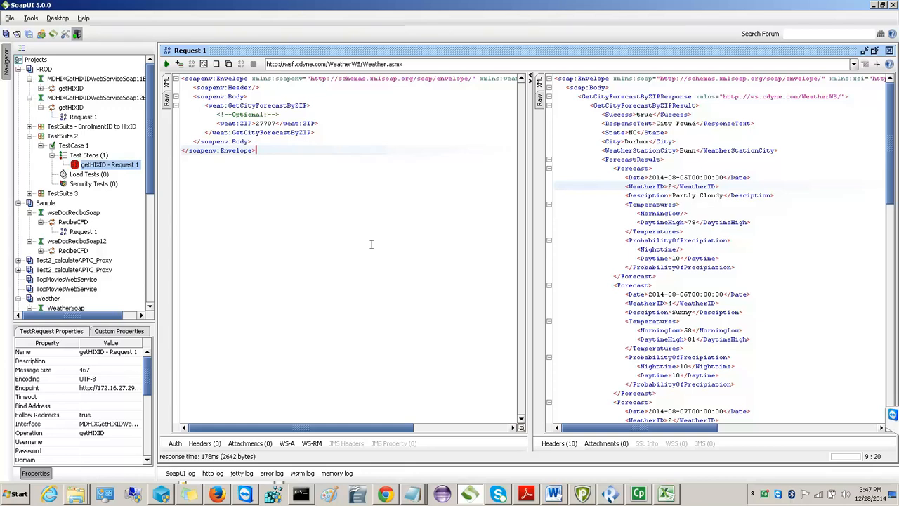
Switch between SoapUI and the SOAPUI folder, then open DataSink.xlsx in Excel
key(alt+Tab)
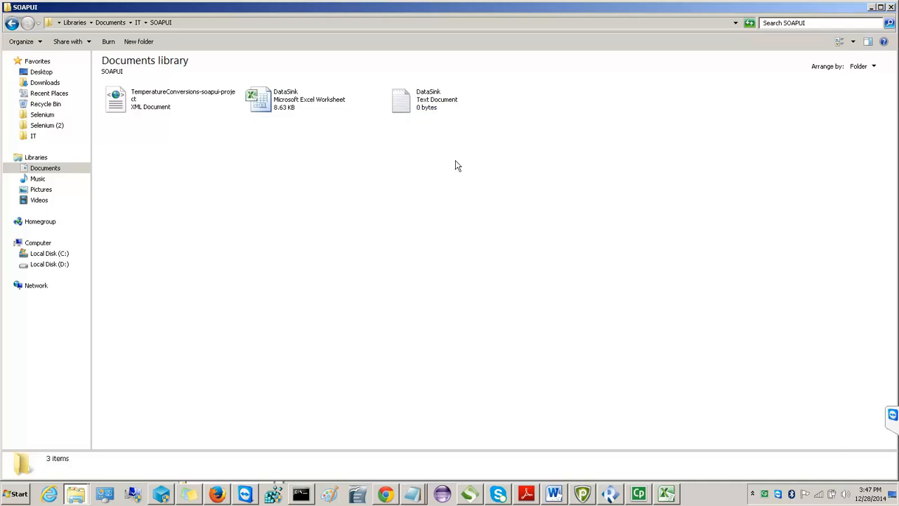
key(alt+Tab)
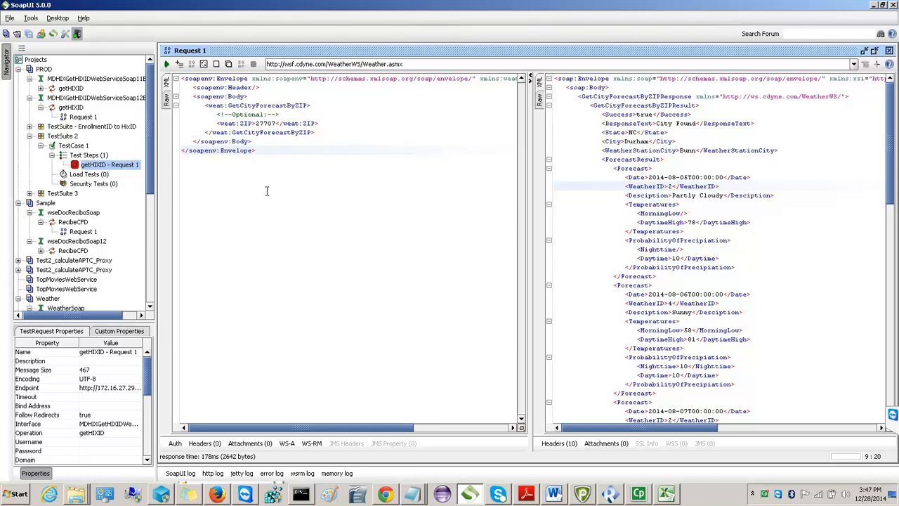
key(alt+Tab)
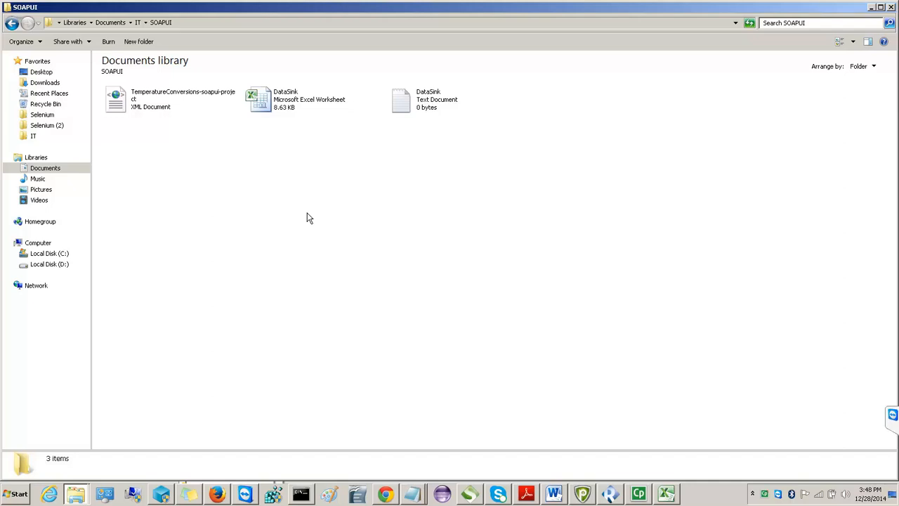
key(alt+Tab)
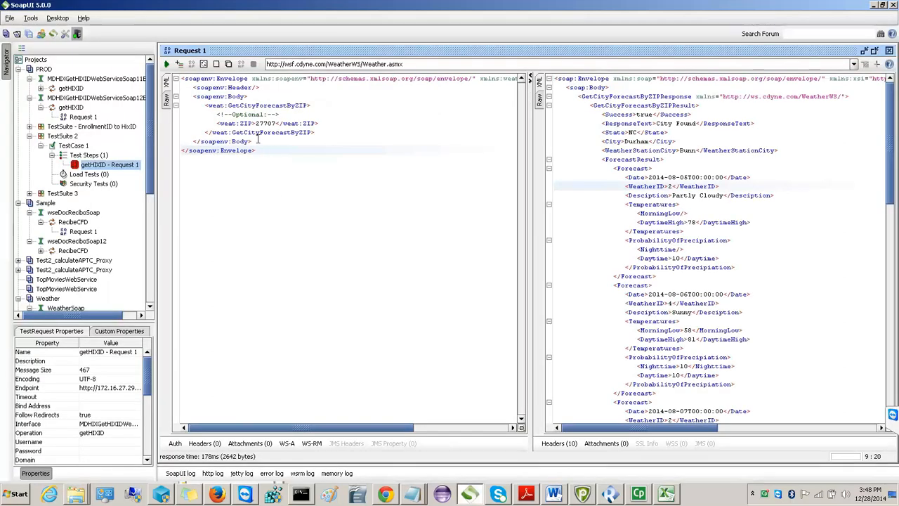
key(alt+Tab)
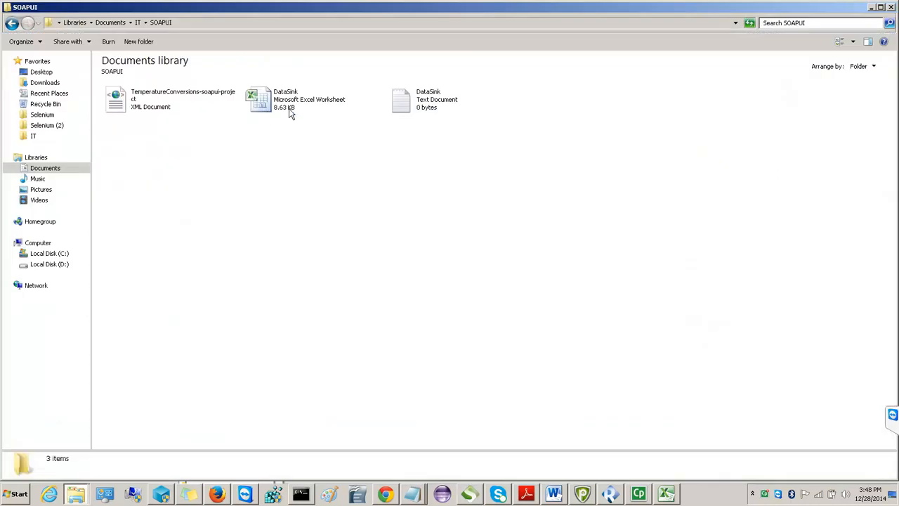
double_click(289, 111)
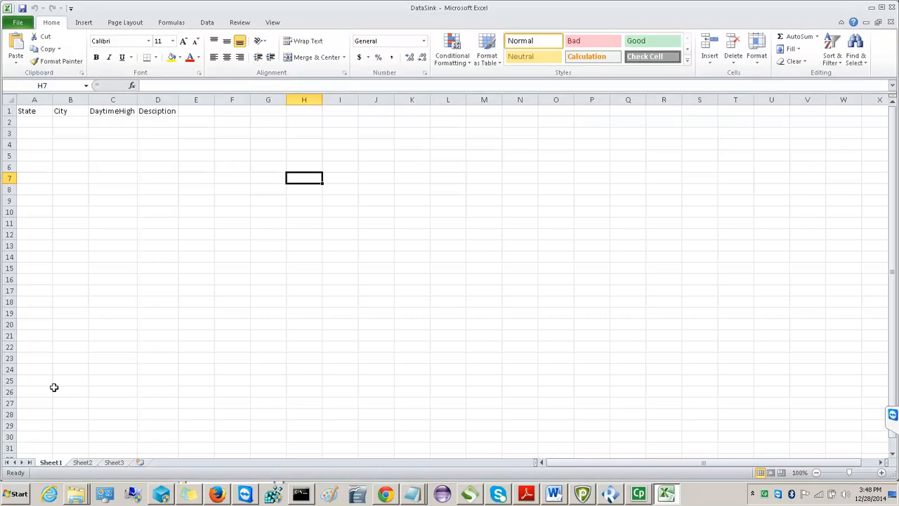
Check DataSink.xlsx's State, City, DaytimeHigh and Desciption headers, then close Excel
click(162, 405)
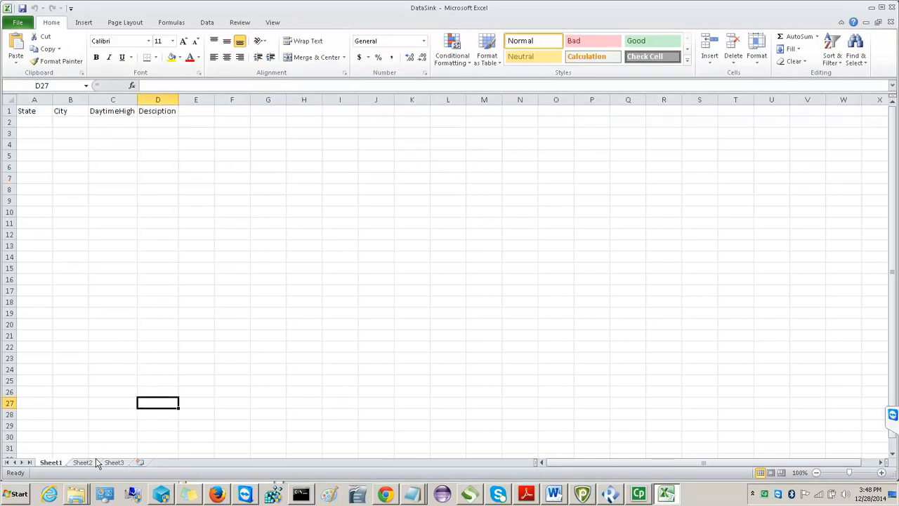
click(891, 8)
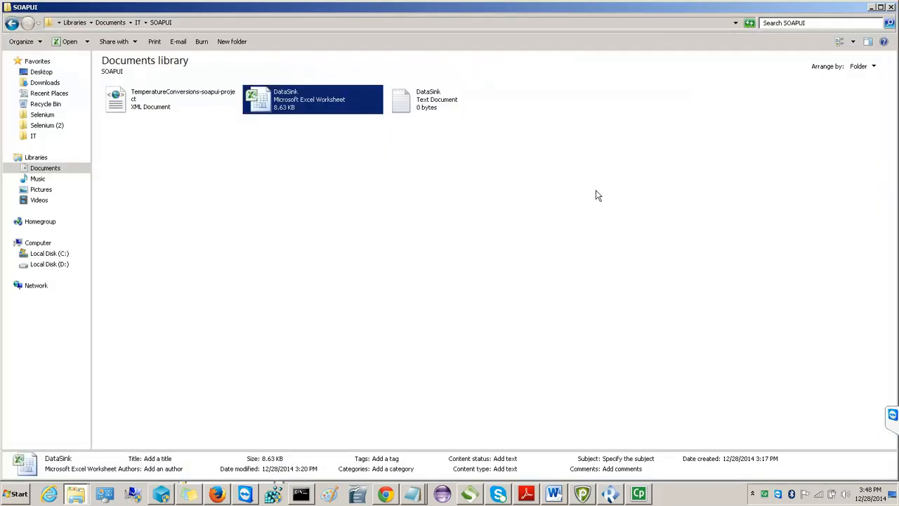
key(alt+Tab)
key(alt+Tab)
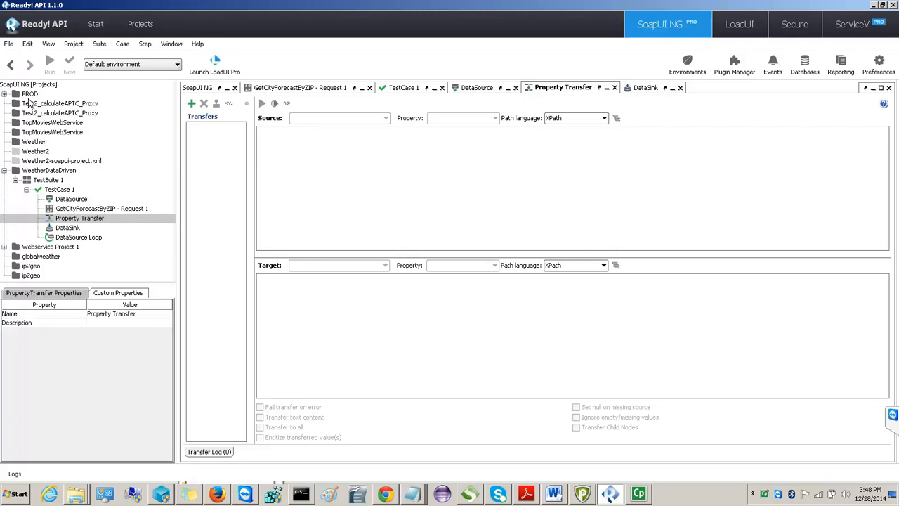
key(alt+Tab)
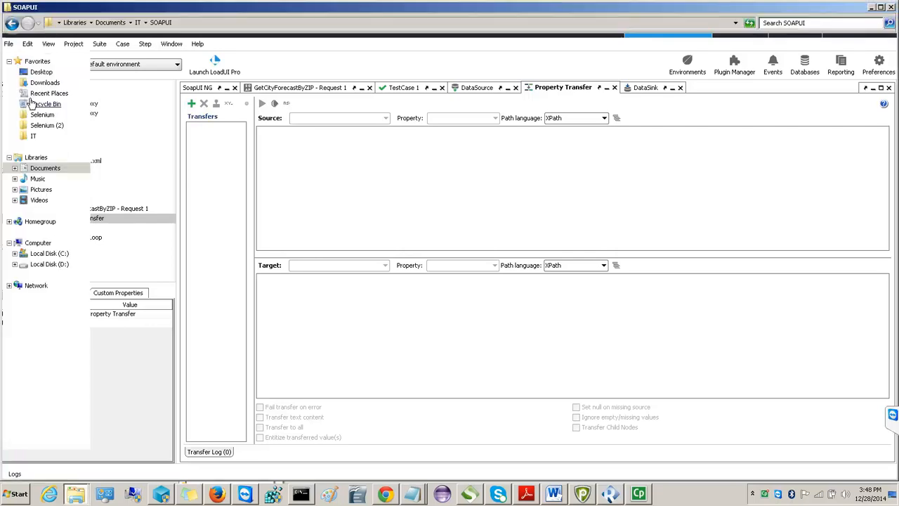
click(311, 210)
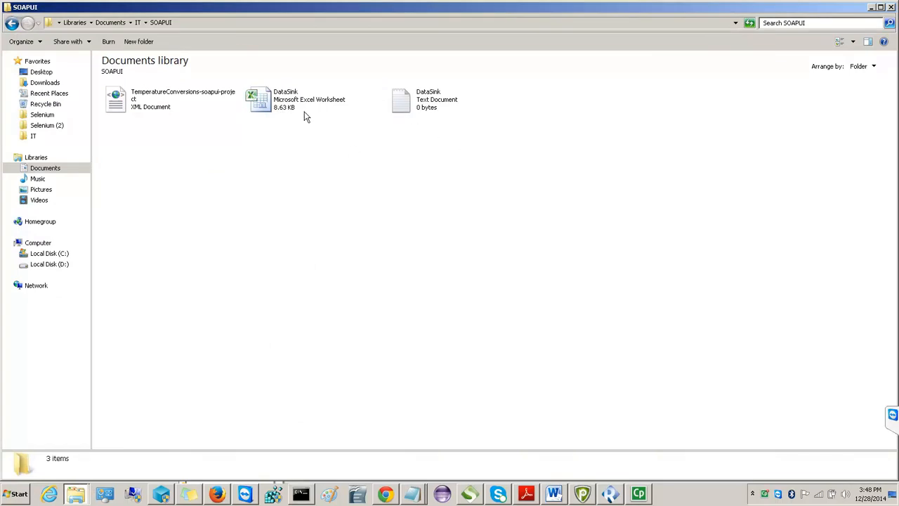
click(445, 107)
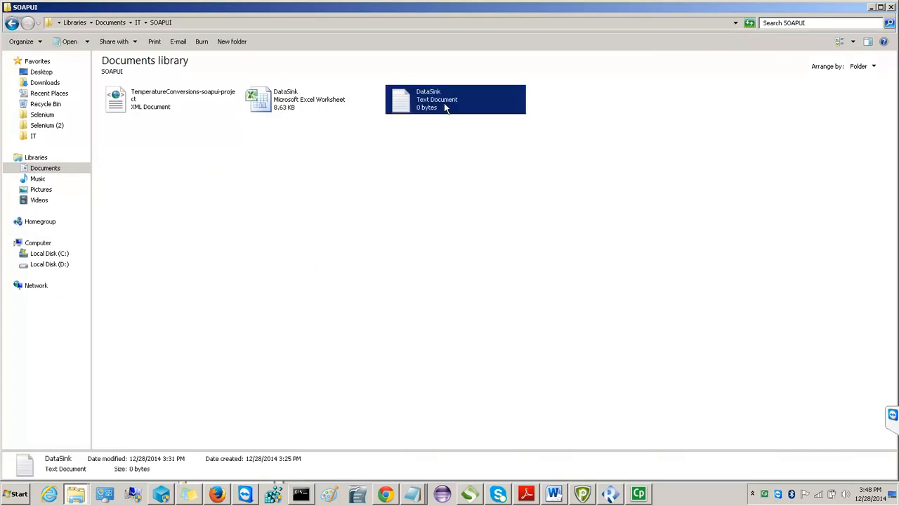
click(462, 207)
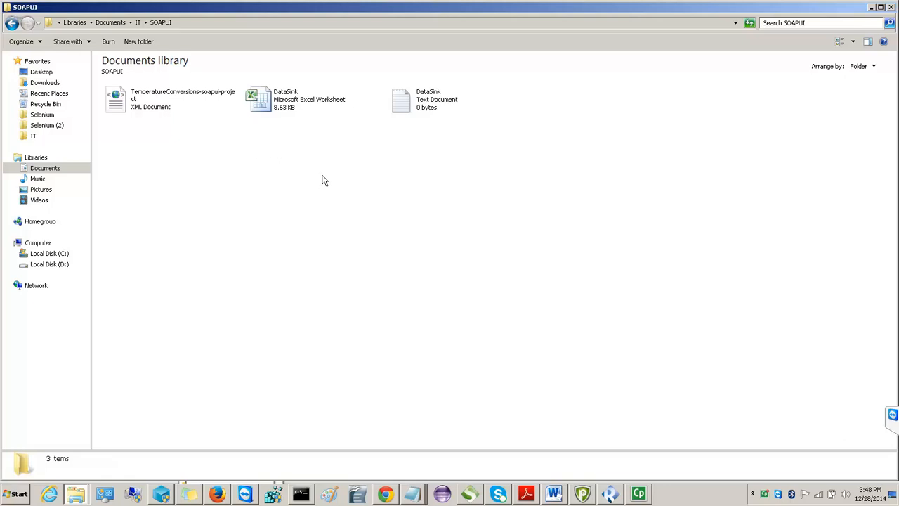
Read guide page 10, 'Add properties to Data Source', then return to SoapUI 5.0
key(alt+Tab)
key(alt+Tab)
key(alt+Tab)
key(alt+Tab)
key(alt+Tab)
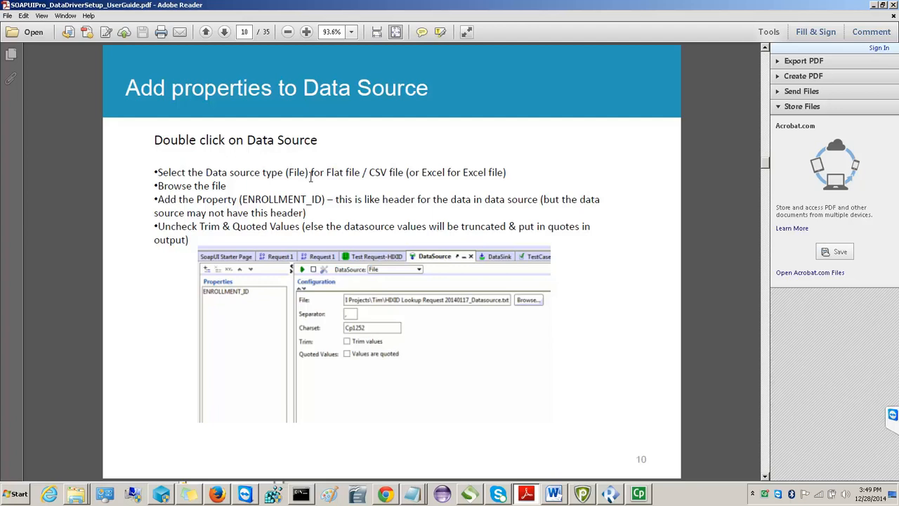
key(alt+Tab)
key(alt+Tab)
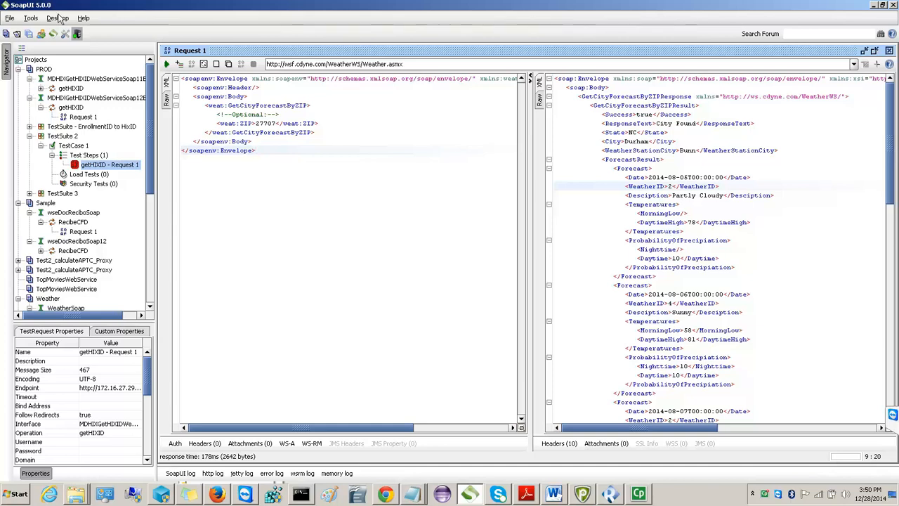
Look over SoapUI 5.0's File menu, then return to the guide's 'Add properties to Data Source' page
click(10, 19)
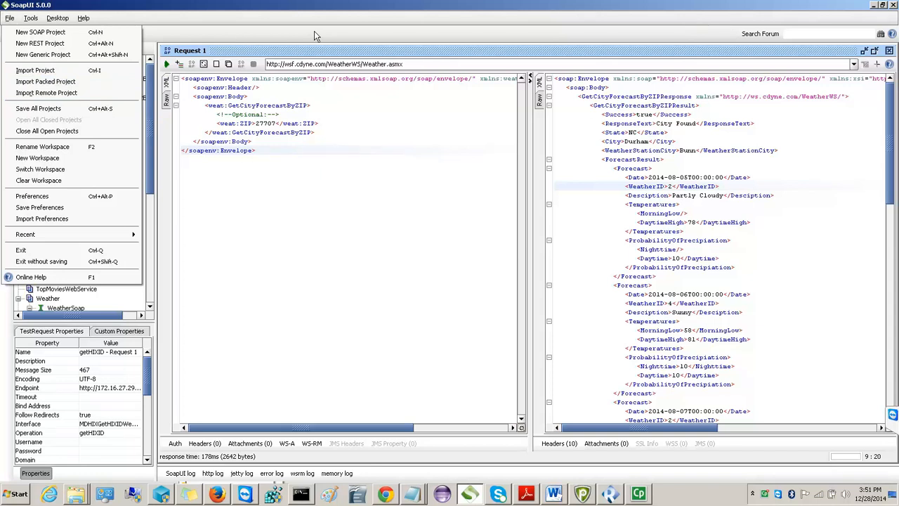
key(alt+Tab)
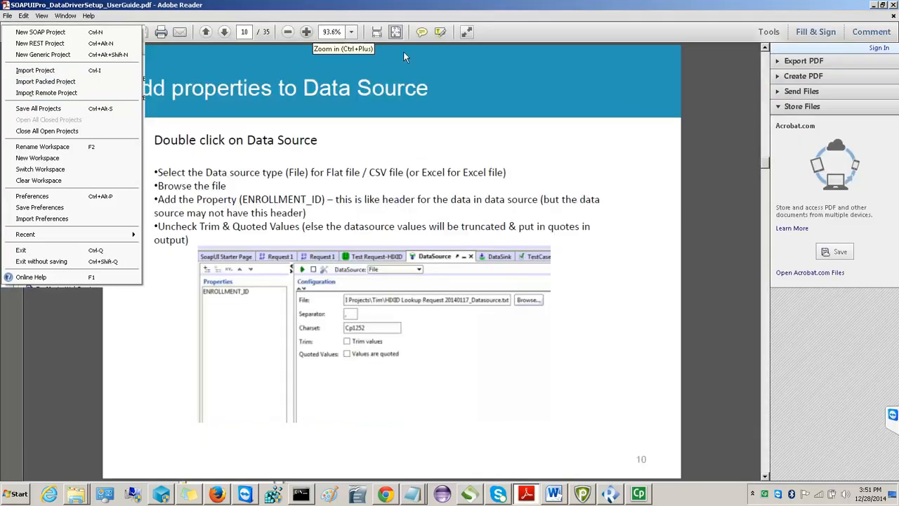
Switch between Ready! API and the PDF guide, ending on Ready! API's empty Property Transfer step
key(alt+Tab)
key(alt+Tab)
key(alt+Tab)
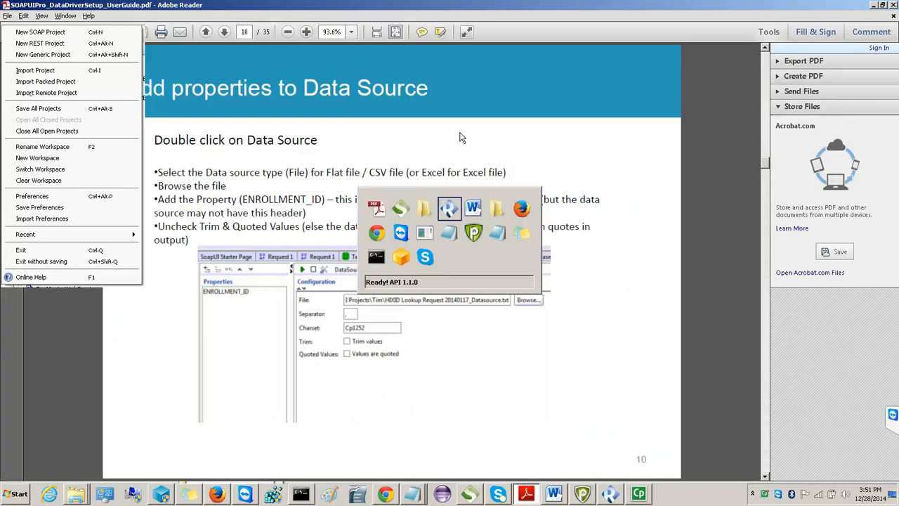
key(alt+Tab)
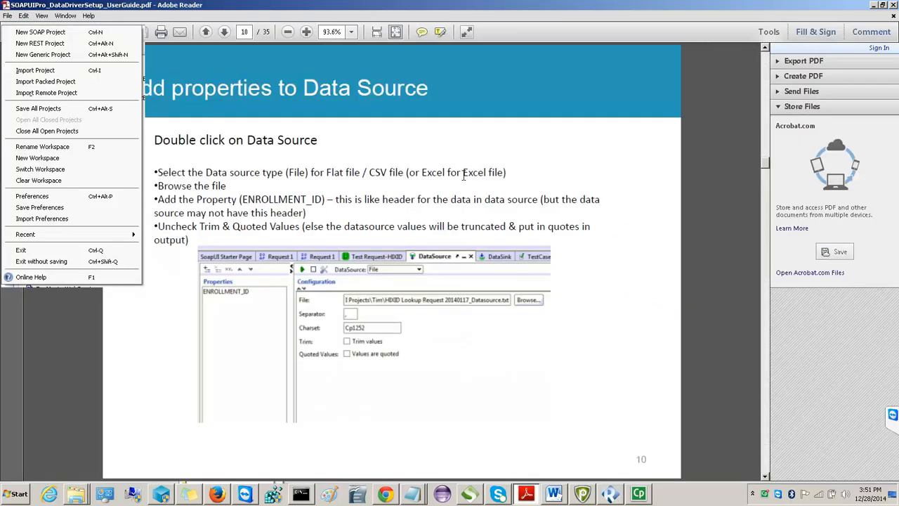
key(alt+Tab)
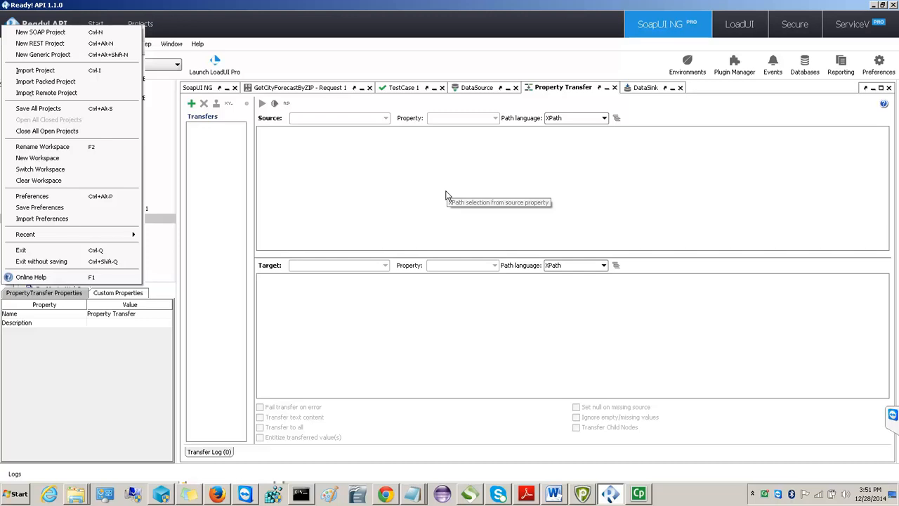
Cycle windows to bring SoapUI 5.0.0 forward with Request 1's GetCityForecastByZIP Durham response
key(alt+Tab)
key(alt+Tab)
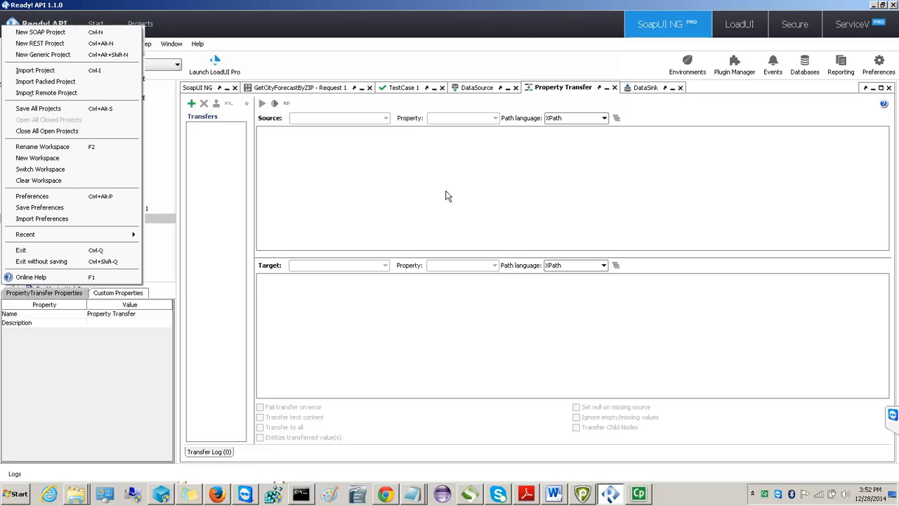
key(alt+Tab)
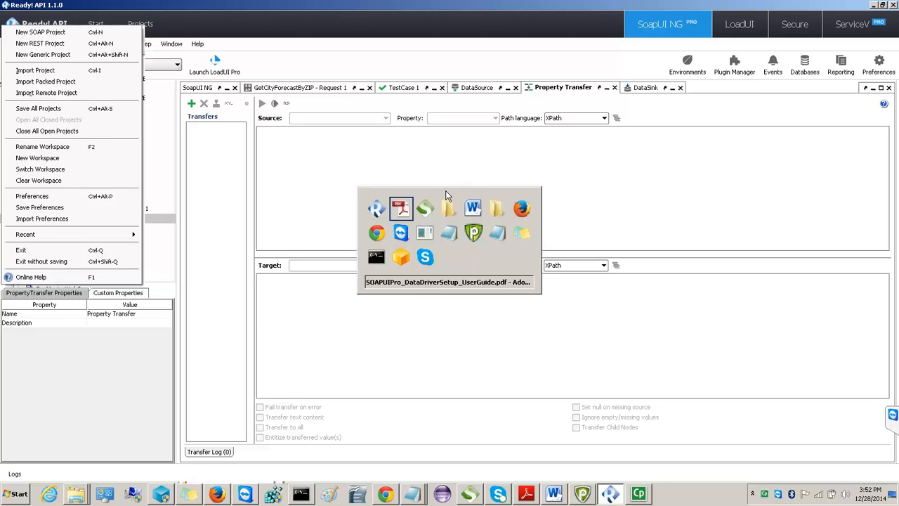
key(Tab)
key(alt+Tab)
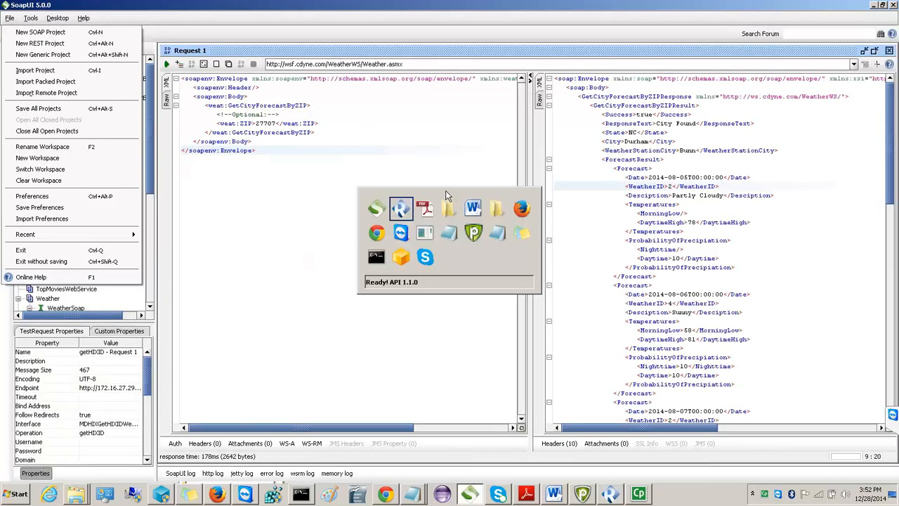
Switch from SoapUI 5.0 back to Ready! API 1.1.0's empty Property Transfer editor
key(alt+Tab)
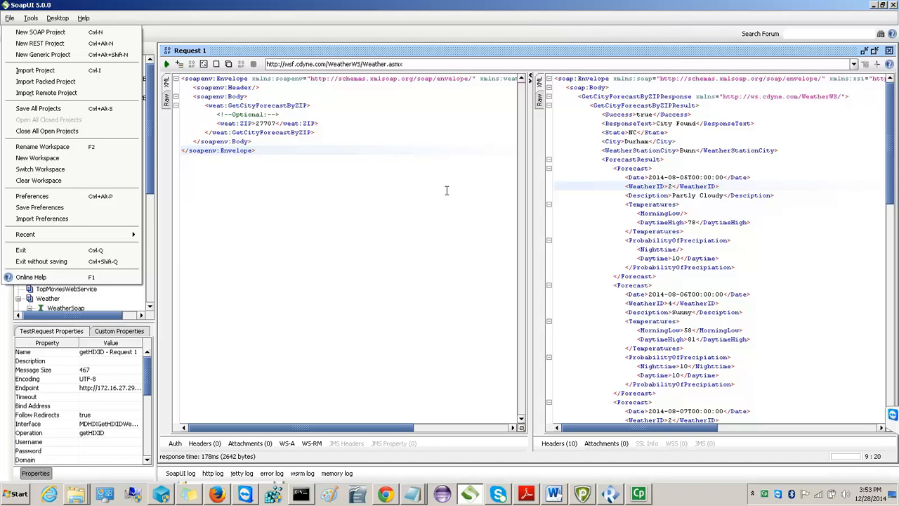
key(alt+Tab)
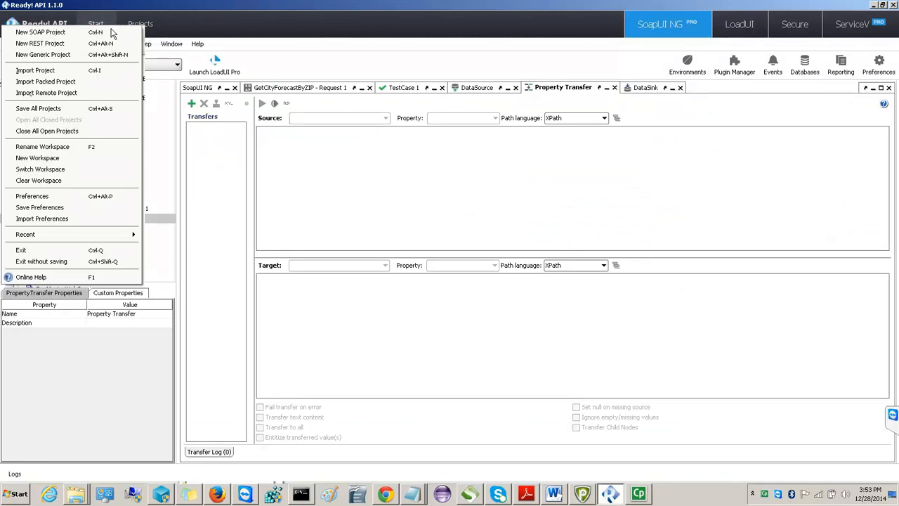
Restore the SoapUI 5.0 window to a smaller size, then maximise it again
key(alt+Tab)
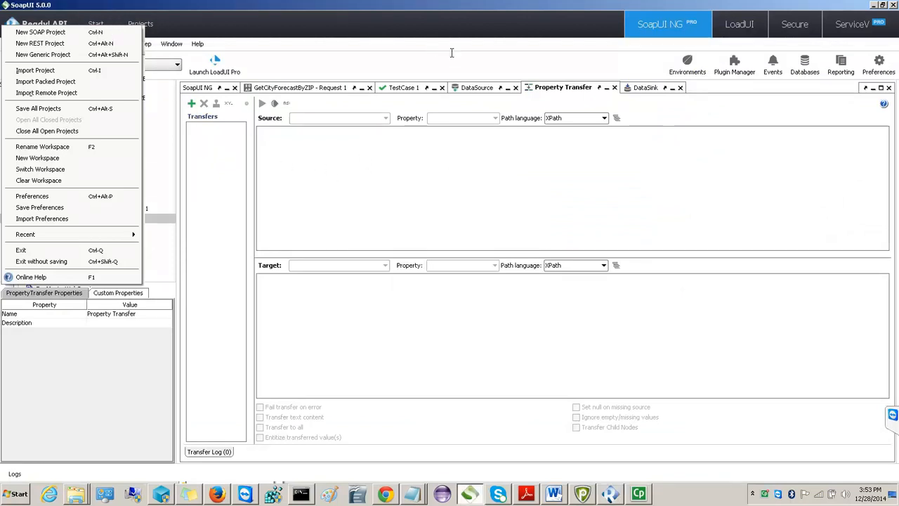
key(alt+Tab)
key(alt+Tab)
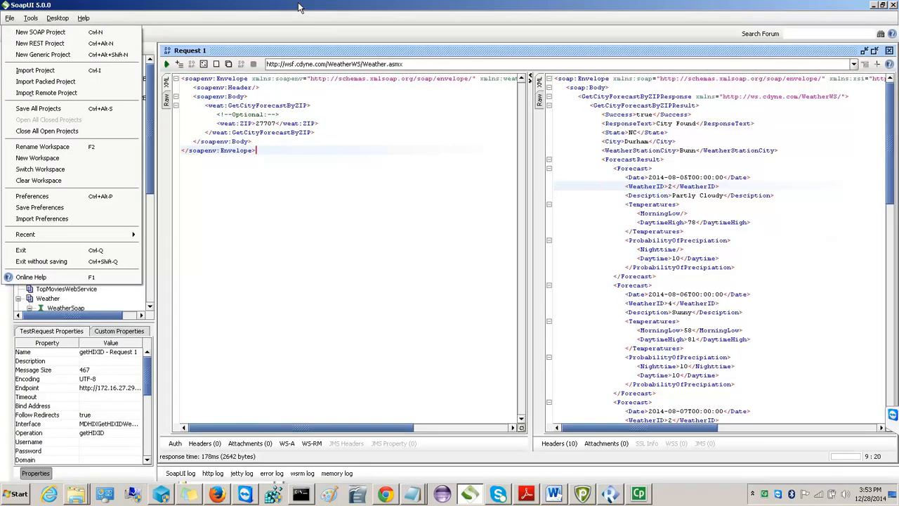
double_click(298, 7)
double_click(298, 18)
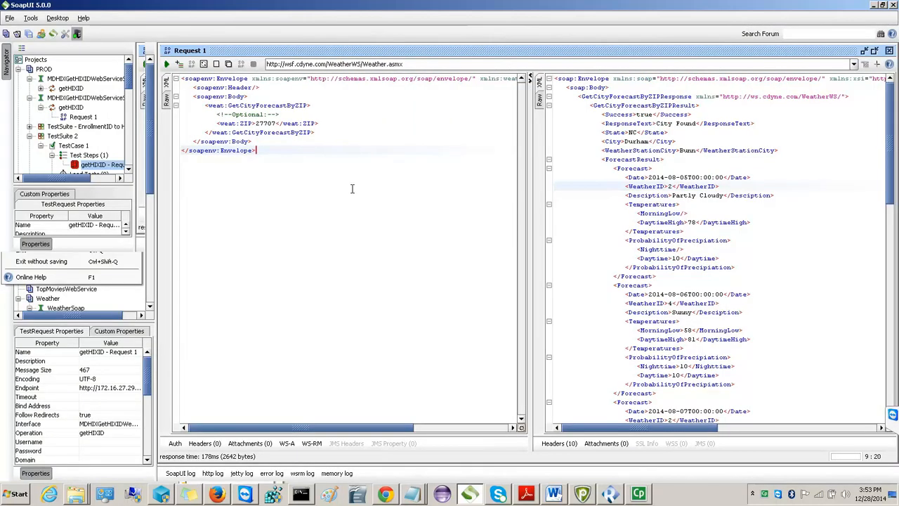
Restore Ready! API to a smaller window moved up and left over SoapUI, then return to the guide
key(alt+Tab)
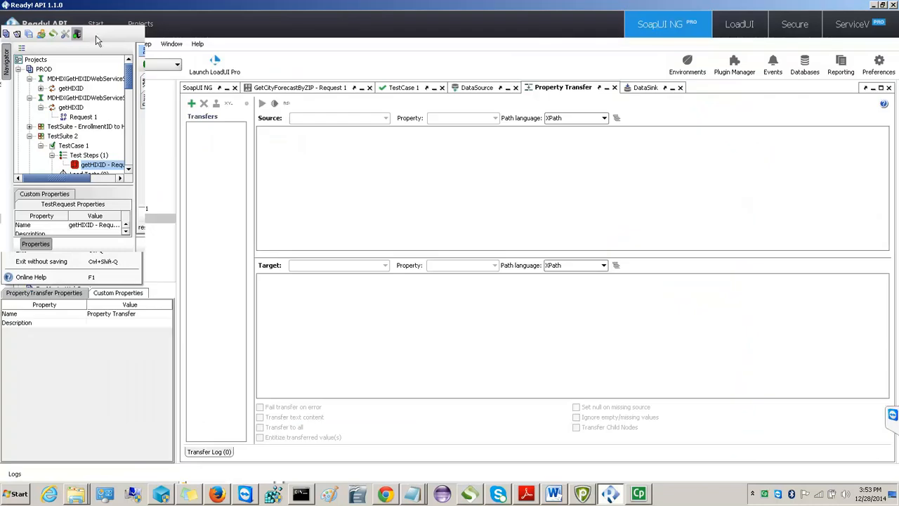
drag(416, 13, 420, 16)
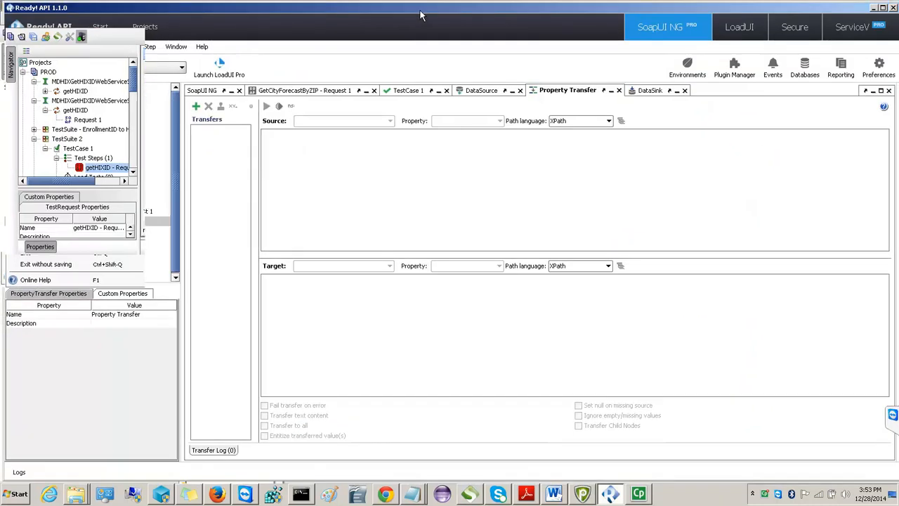
double_click(420, 11)
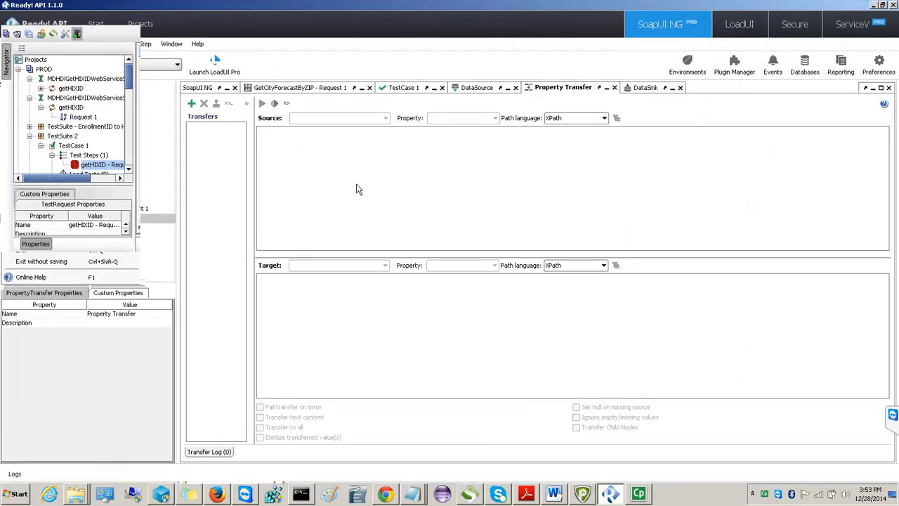
double_click(378, 5)
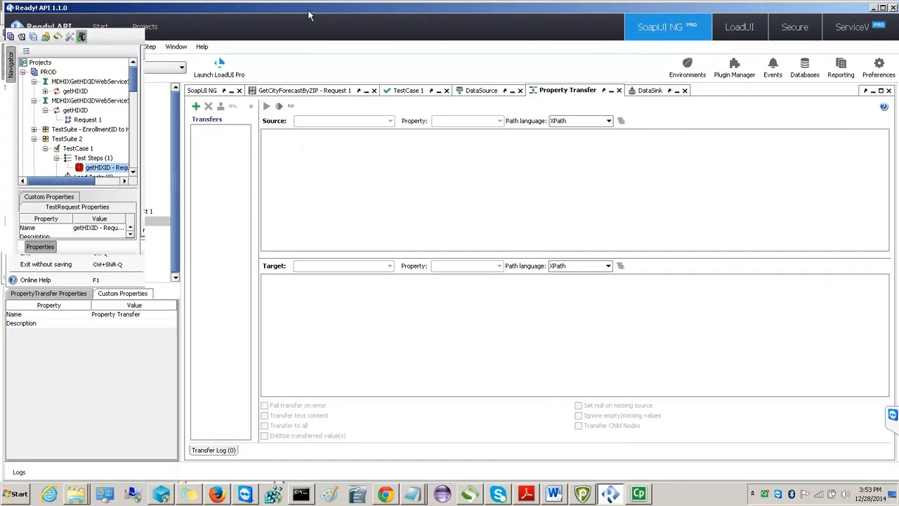
drag(487, 141, 293, 33)
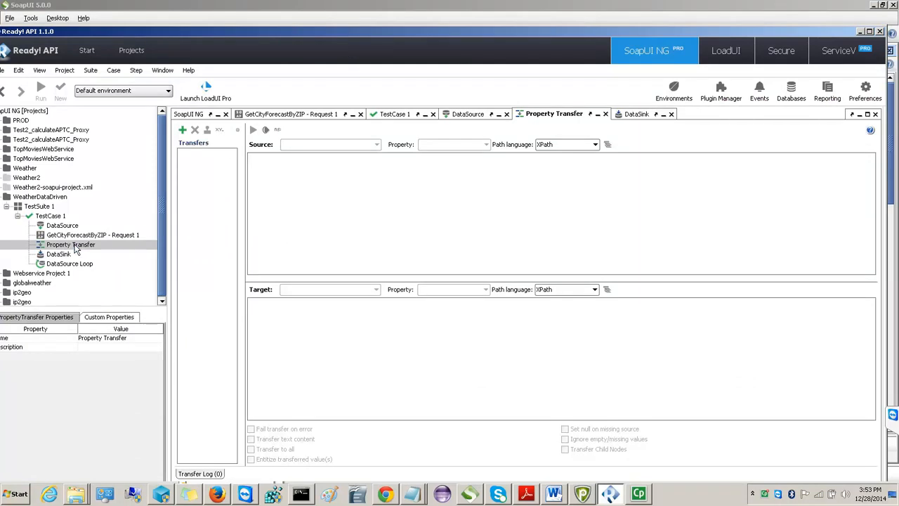
key(alt+Tab)
key(alt+Tab)
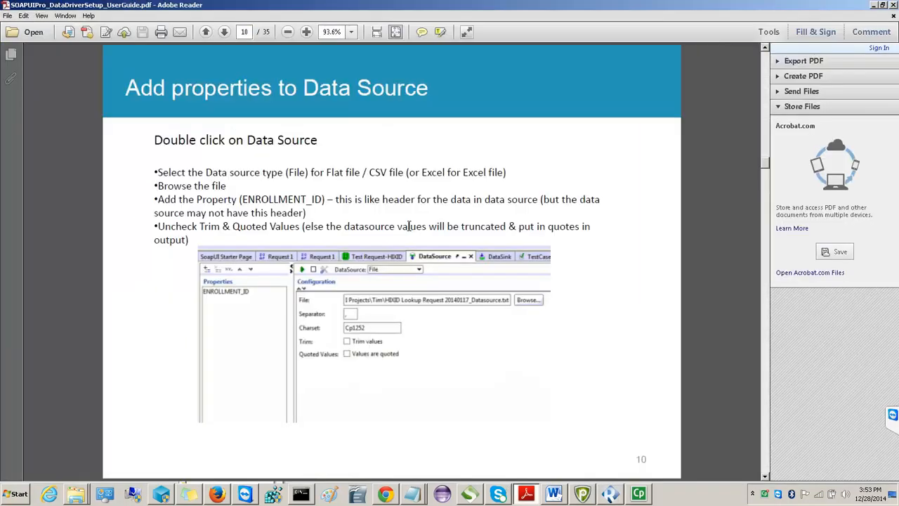
Scroll the guide through the Data Source and Data Sink pages 10–12, then return to Ready! API
scroll(334, 217, down, 1)
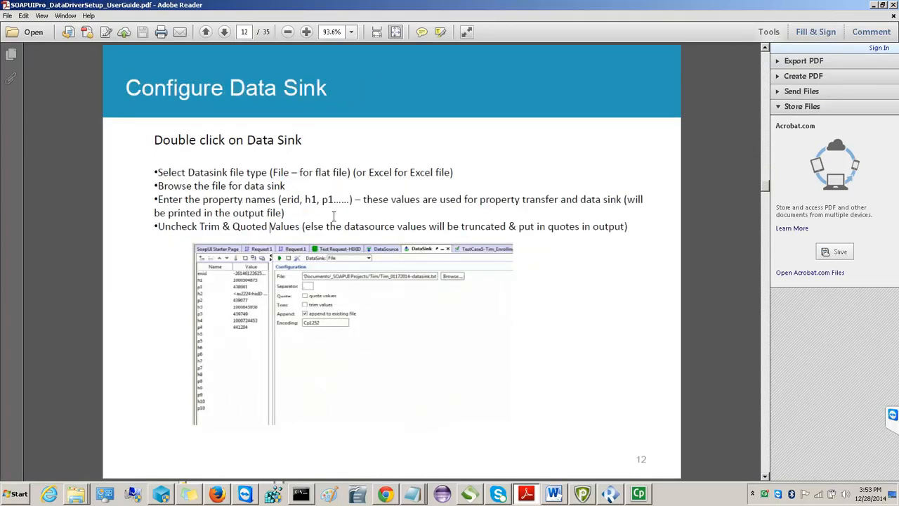
scroll(334, 215, up, 2)
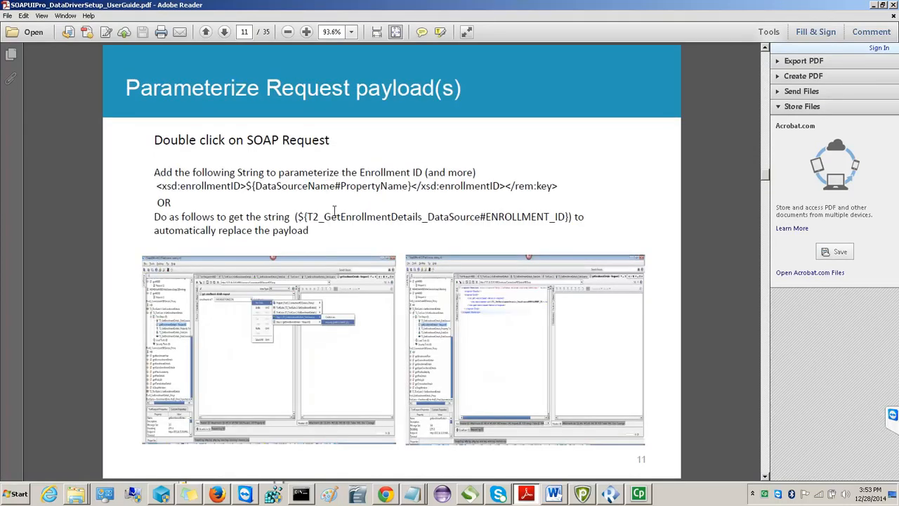
scroll(336, 196, up, 2)
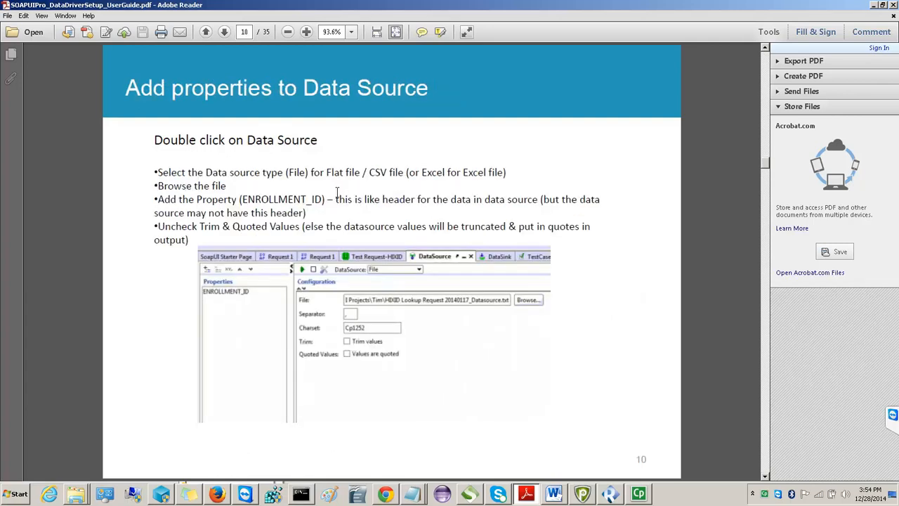
key(alt+Tab)
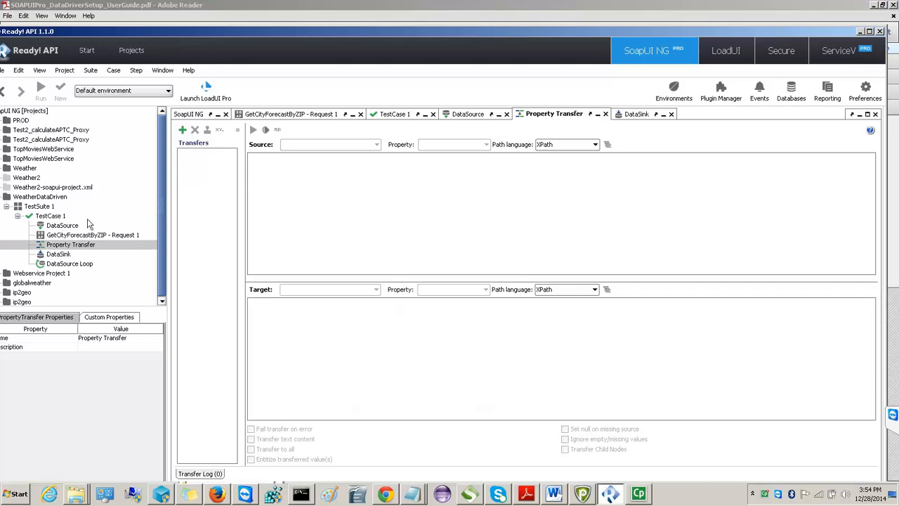
Inspect the DataSource's Grid type and ZIP values 27707, 19909, 08820, 11011, 19304, then reopen Property Transfer
double_click(75, 227)
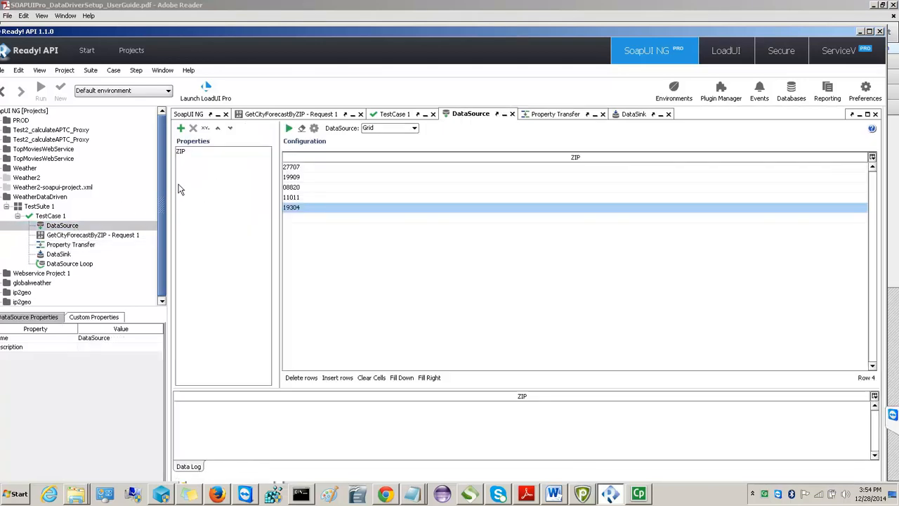
click(183, 152)
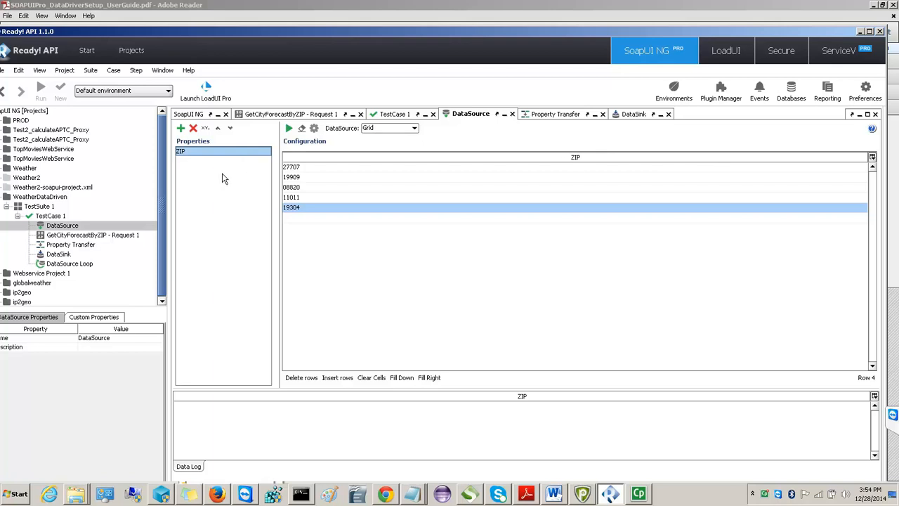
click(401, 130)
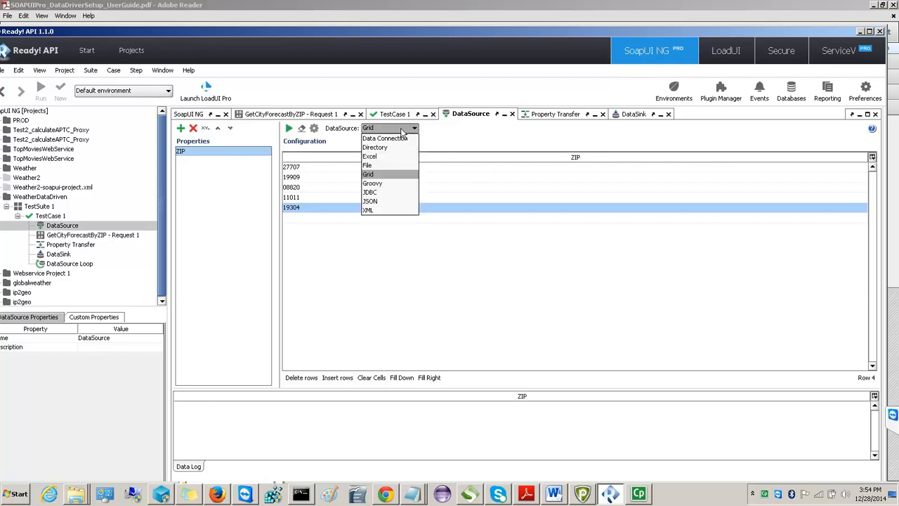
click(478, 133)
click(415, 130)
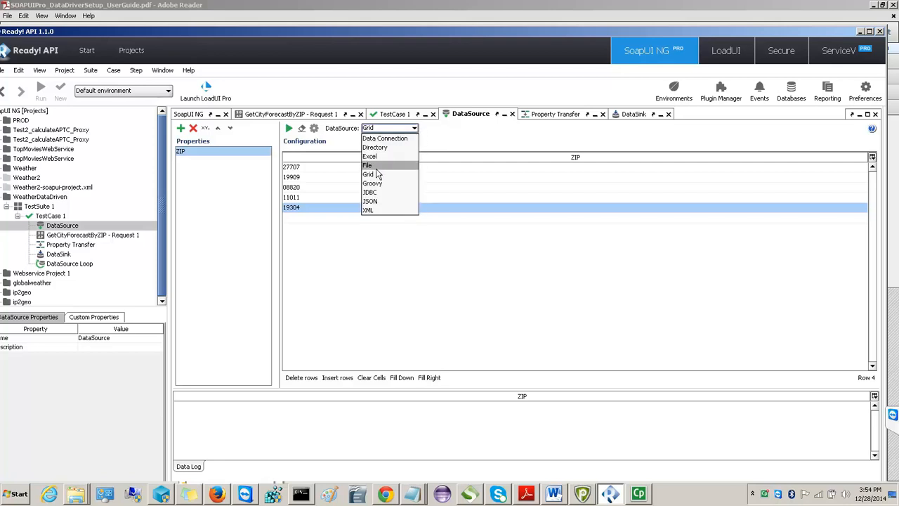
click(503, 136)
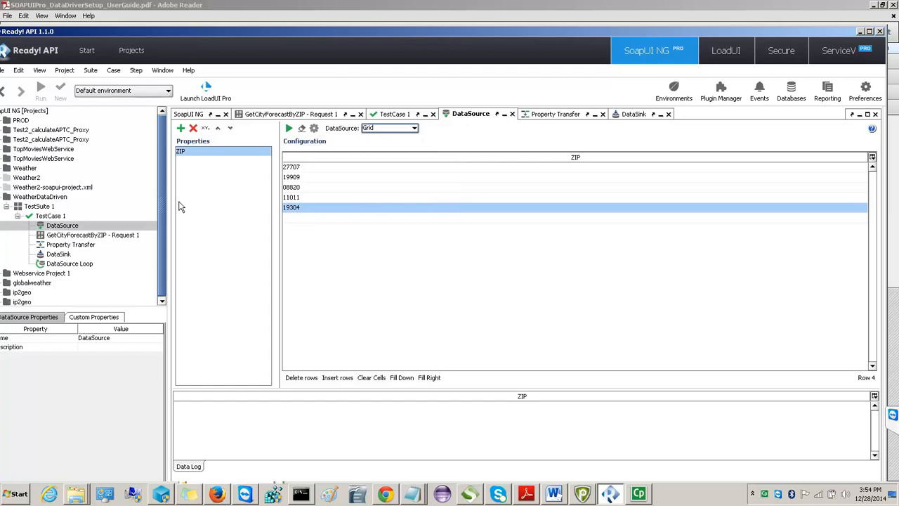
double_click(71, 245)
Read the guide's Configure Property Transfer pages 13–14, then return to Ready! API's Property Transfer editor
key(alt+Tab)
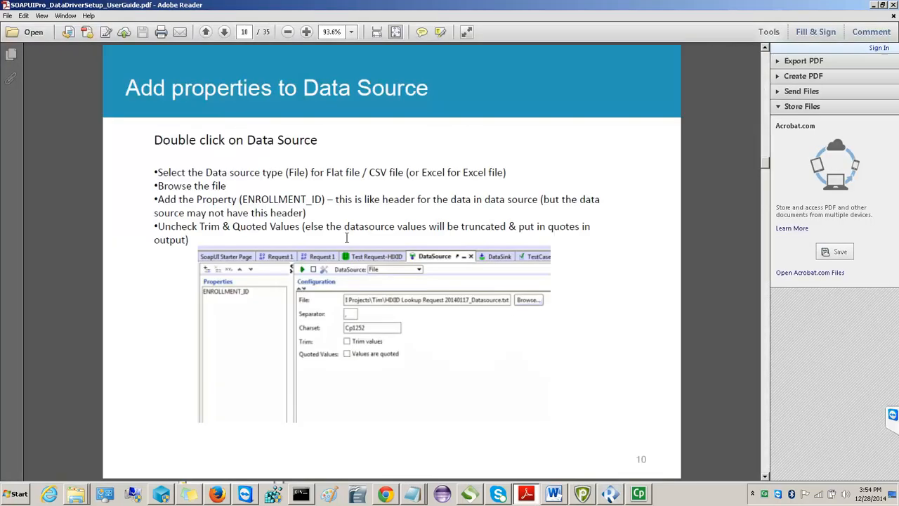
scroll(347, 238, down, 3)
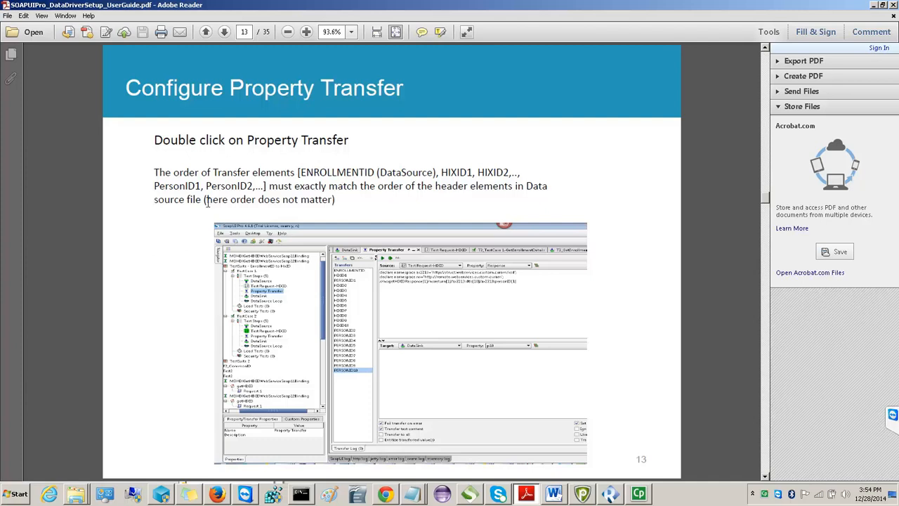
scroll(353, 210, down, 1)
scroll(332, 198, up, 1)
scroll(485, 257, down, 1)
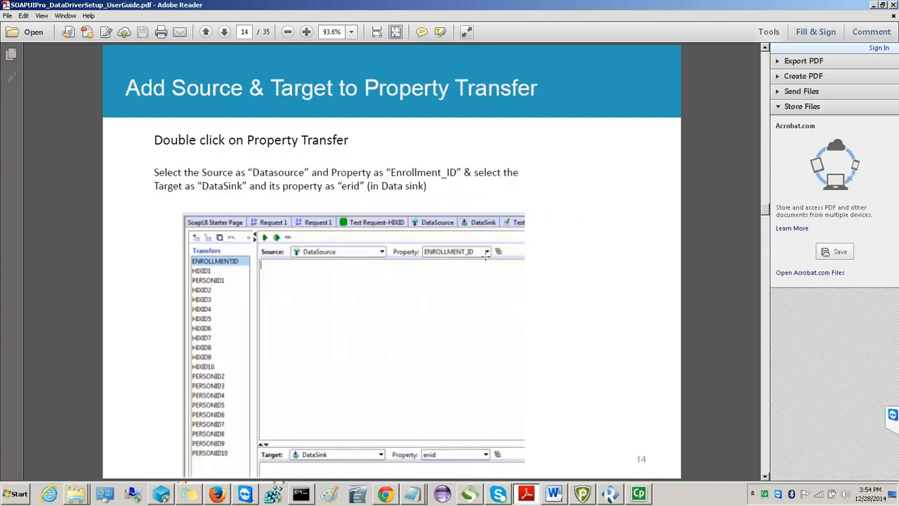
scroll(484, 257, up, 1)
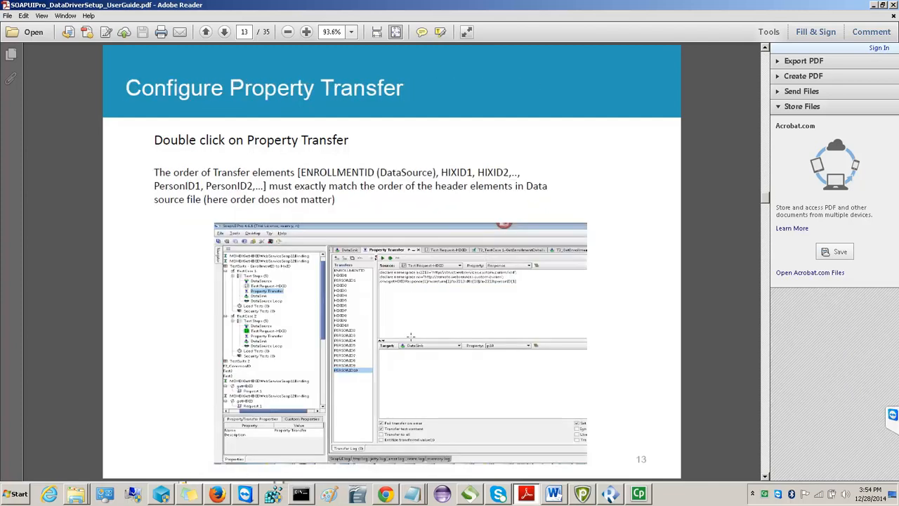
key(alt+Tab)
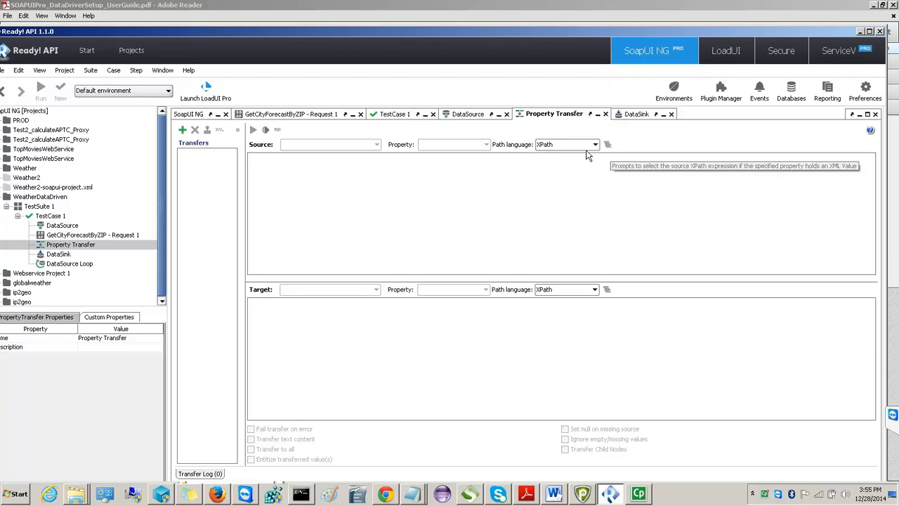
Switch to SoapUI 5.0.0 showing Request 1's forecast response for ZIP 27707
key(alt+Tab)
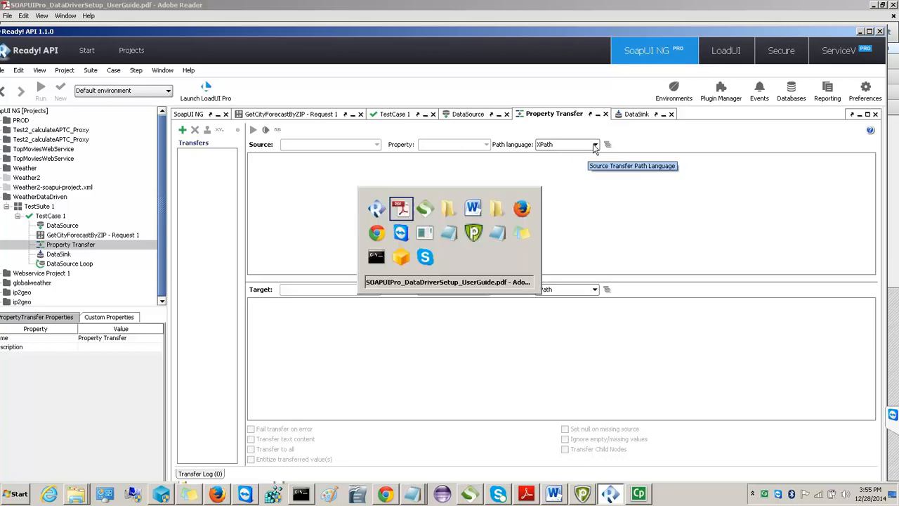
key(alt+Tab)
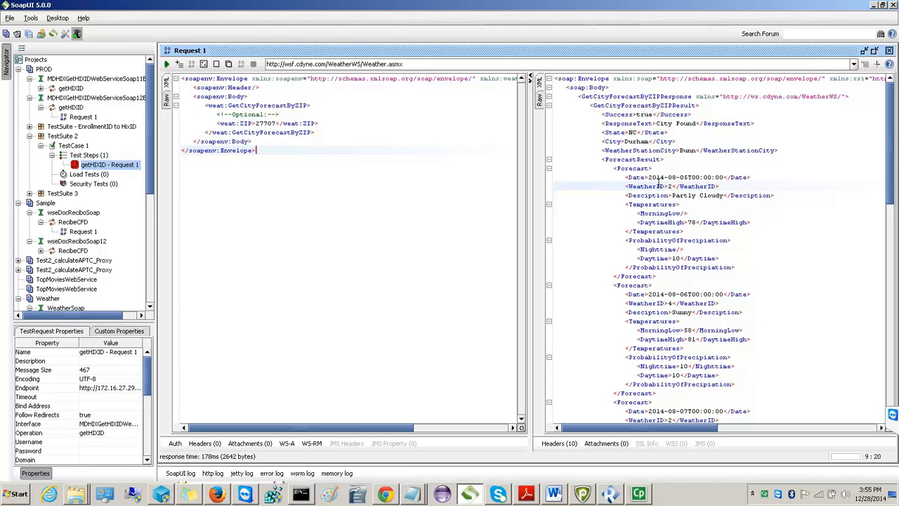
Examine the first forecast's WeatherID element and its Partly Cloudy description in the response XML
drag(627, 187, 738, 186)
click(739, 186)
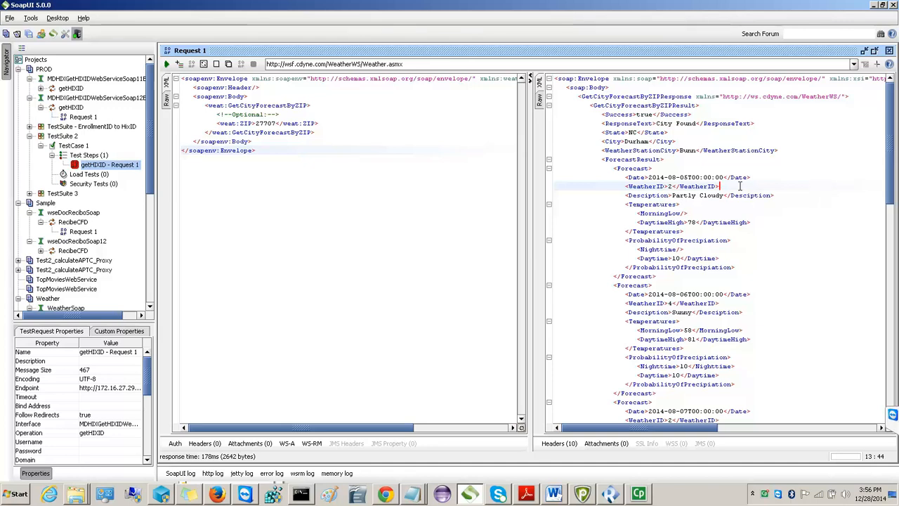
click(684, 196)
double_click(684, 196)
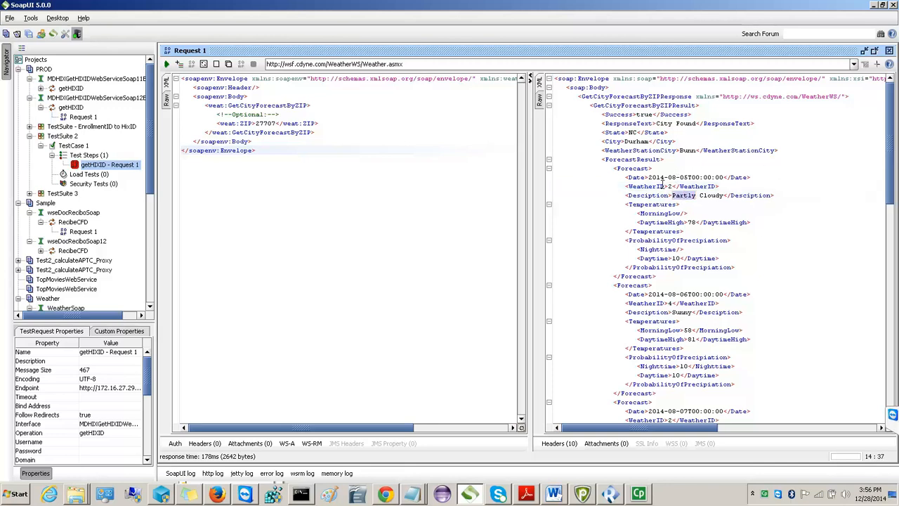
click(672, 187)
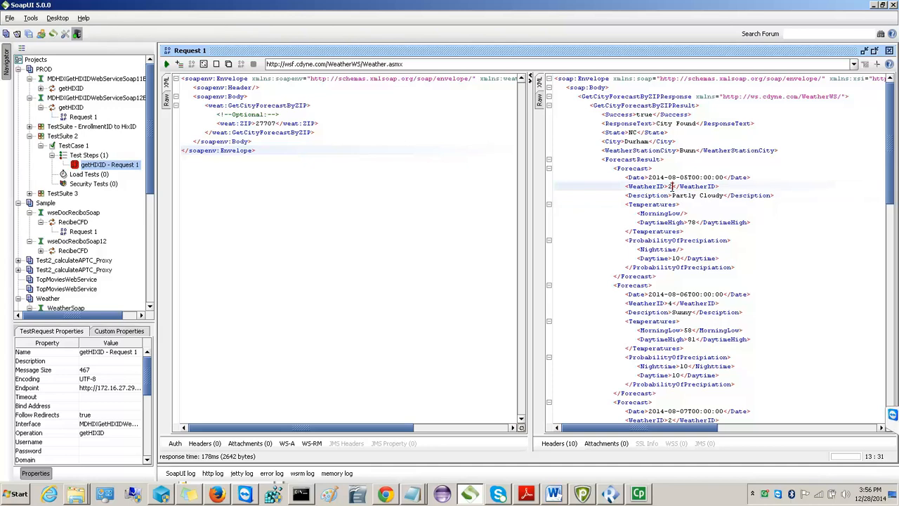
click(669, 187)
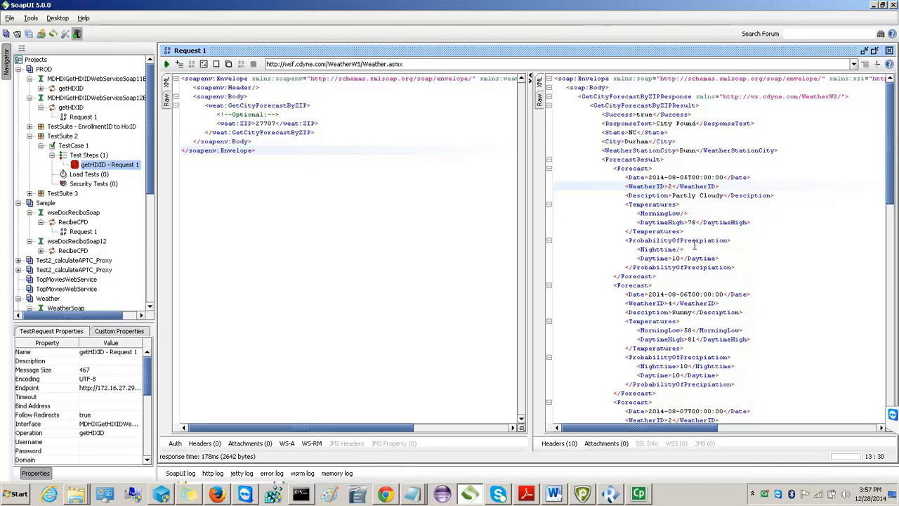
Bring up the Weather service page in Firefox
key(alt+Tab)
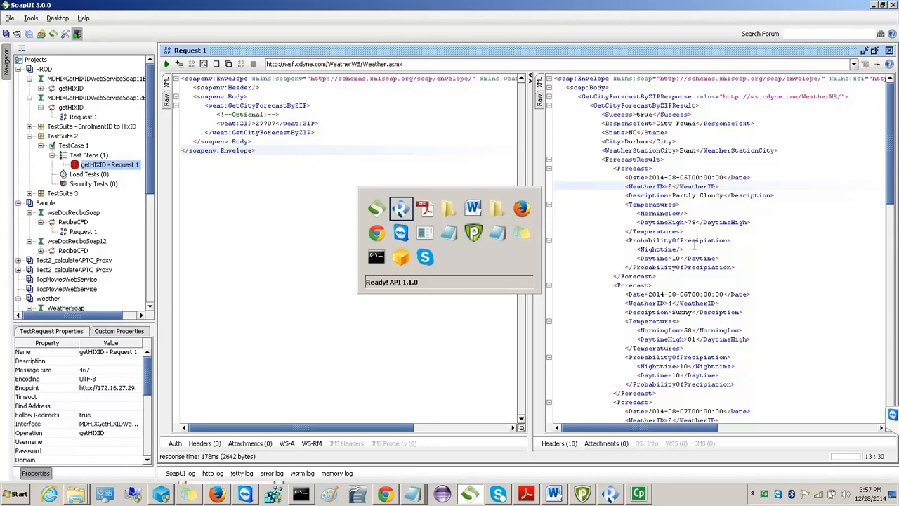
key(alt+Tab)
key(alt+Tab)
key(alt+Tab)
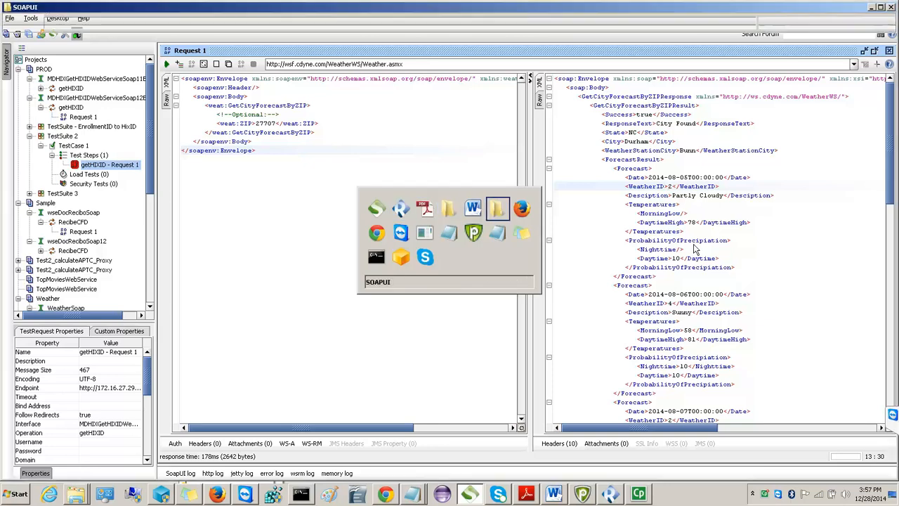
key(alt+Tab)
key(alt+Tab)
key(alt+Tab)
key(alt+Tab)
key(alt+Tab)
key(alt+Tab)
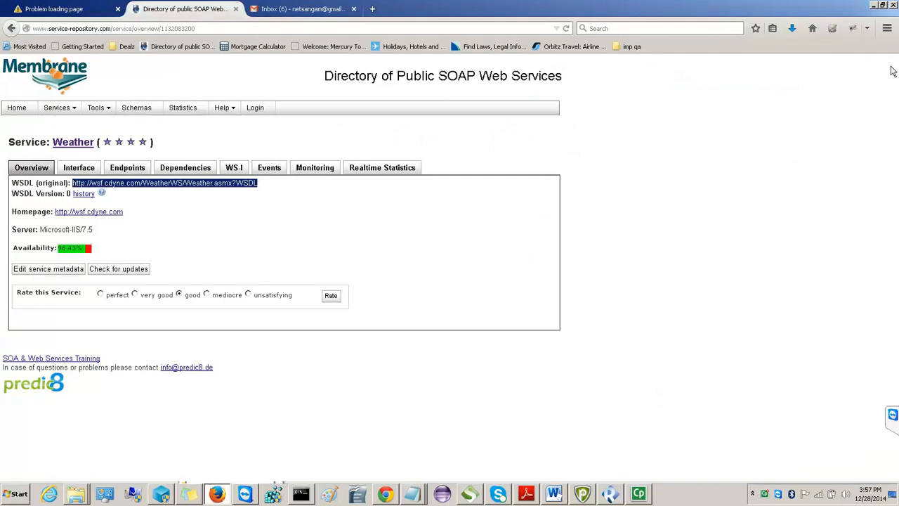
Inspect the Weather page in Firebug, pick div.tabBody and bring up its Copy XPath option
click(851, 28)
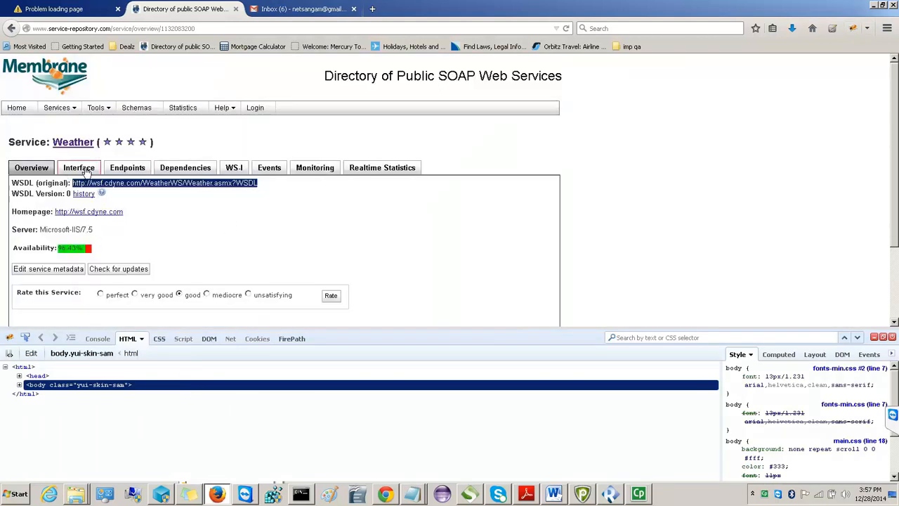
click(25, 337)
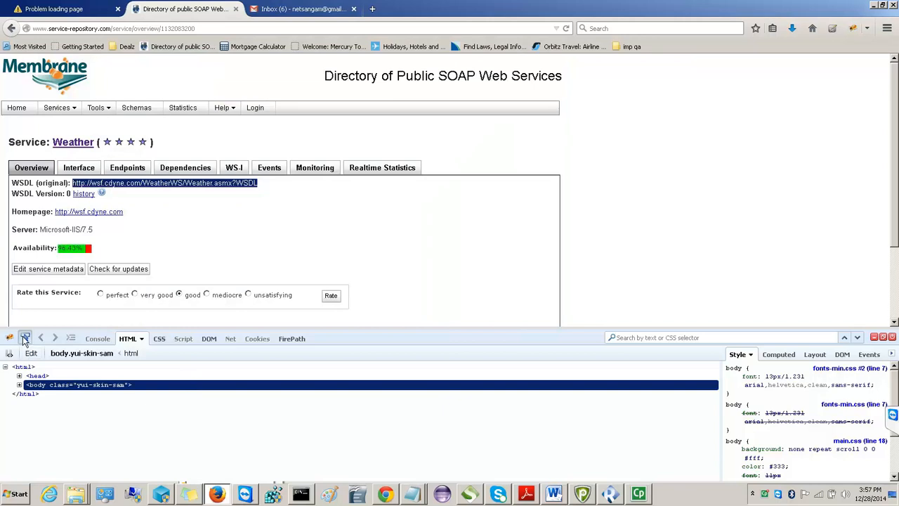
click(70, 229)
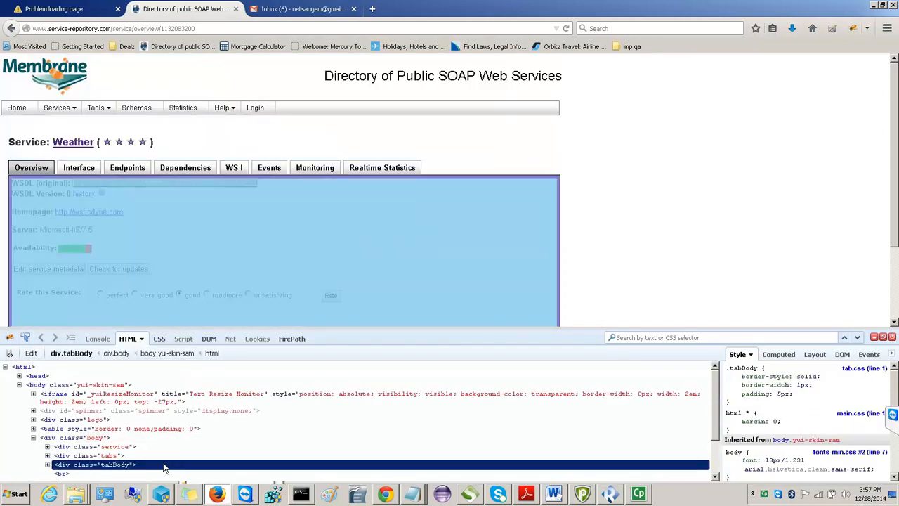
right_click(156, 467)
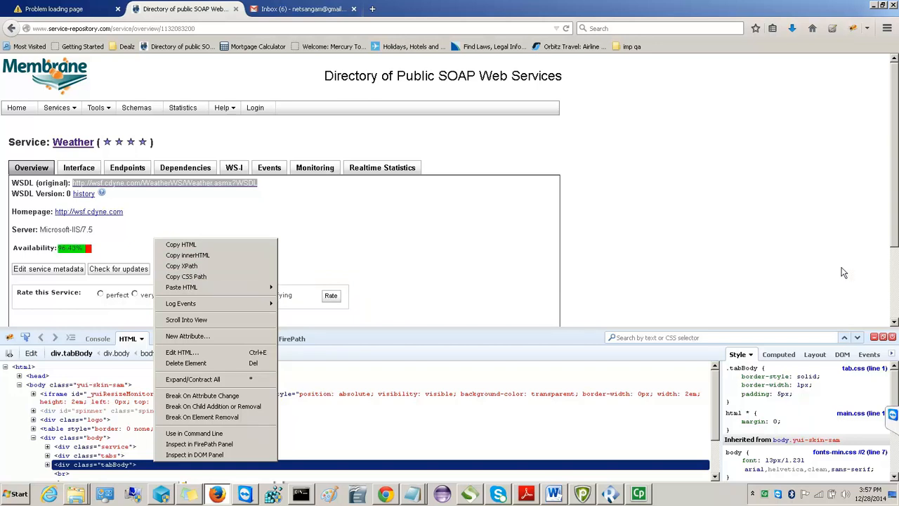
click(728, 261)
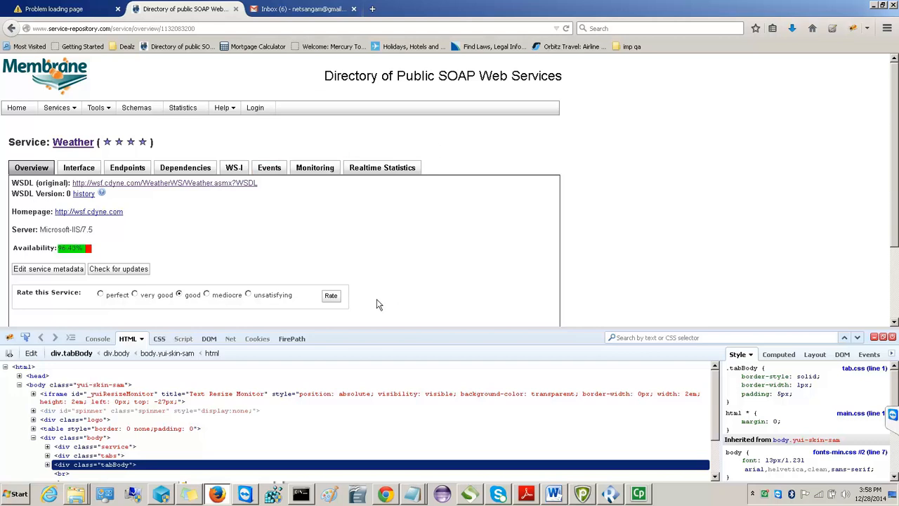
right_click(143, 466)
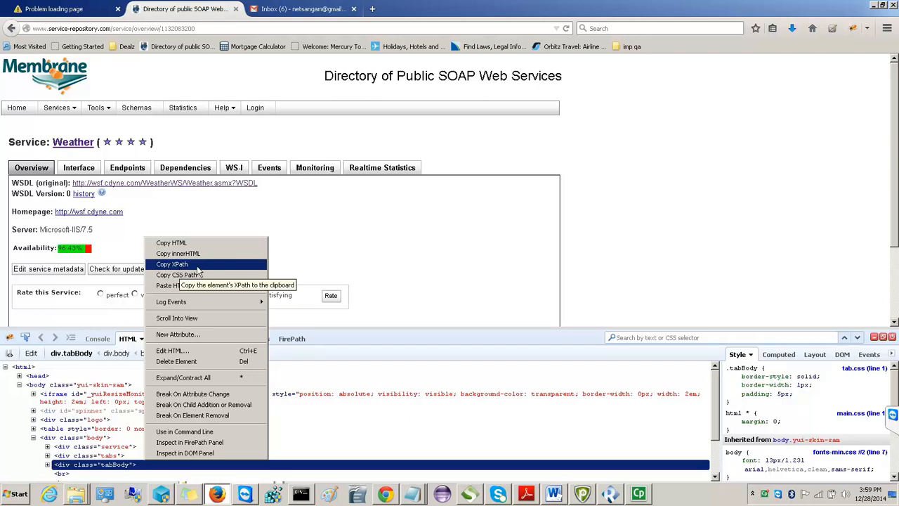
key(alt+Tab)
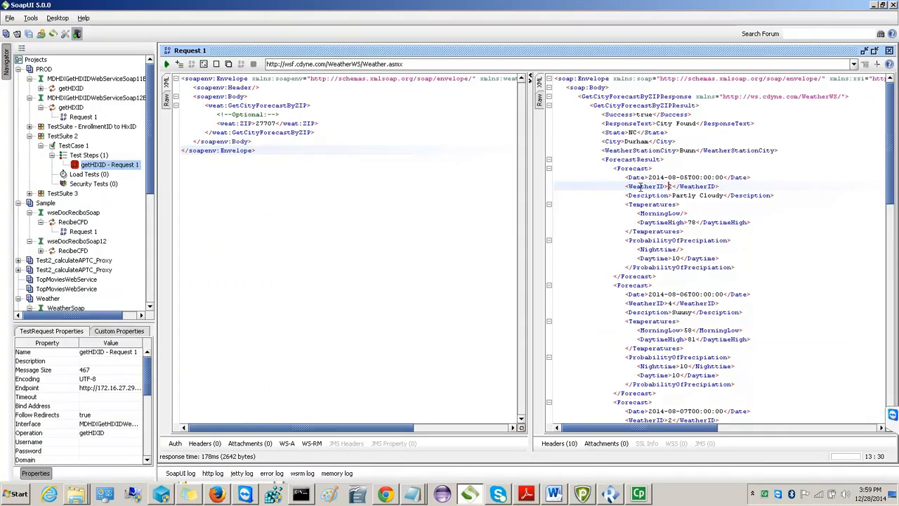
Select the first two forecasts' WeatherID elements in the SoapUI response XML to compare them
drag(625, 186, 720, 187)
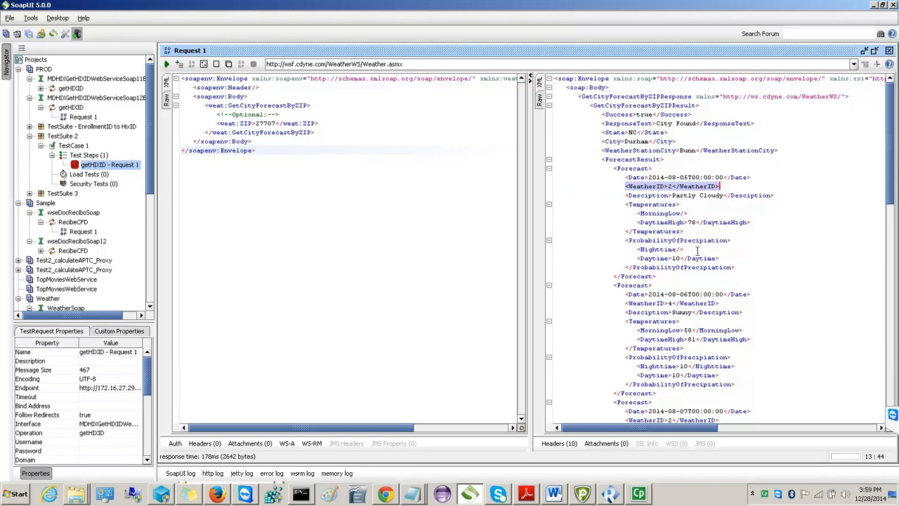
drag(623, 302, 746, 302)
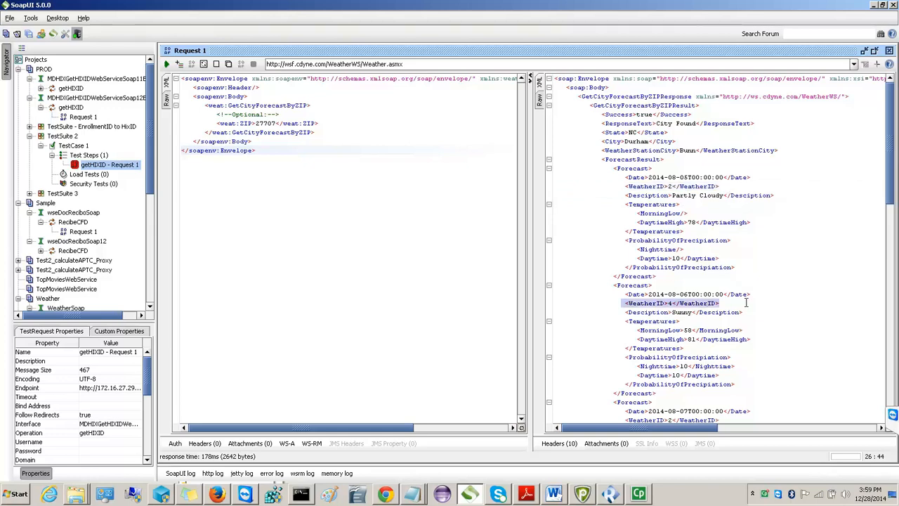
drag(618, 186, 735, 187)
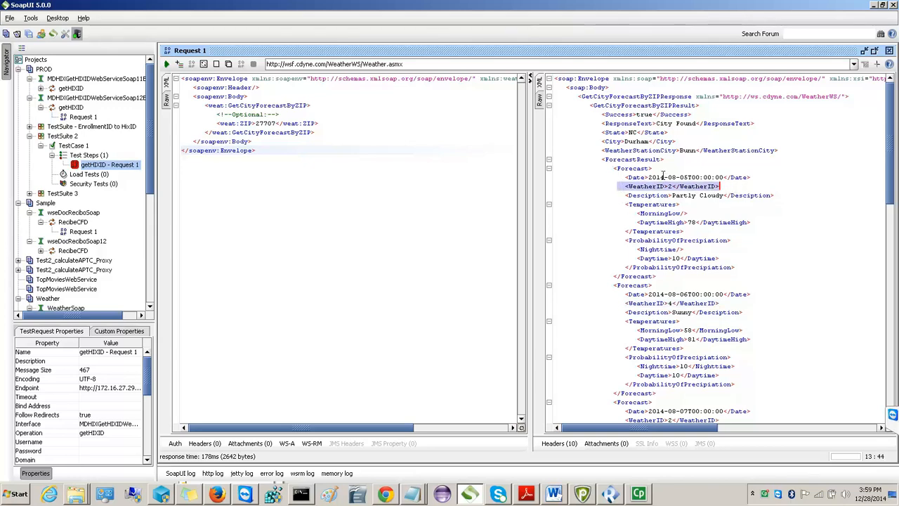
click(638, 188)
drag(618, 187, 743, 189)
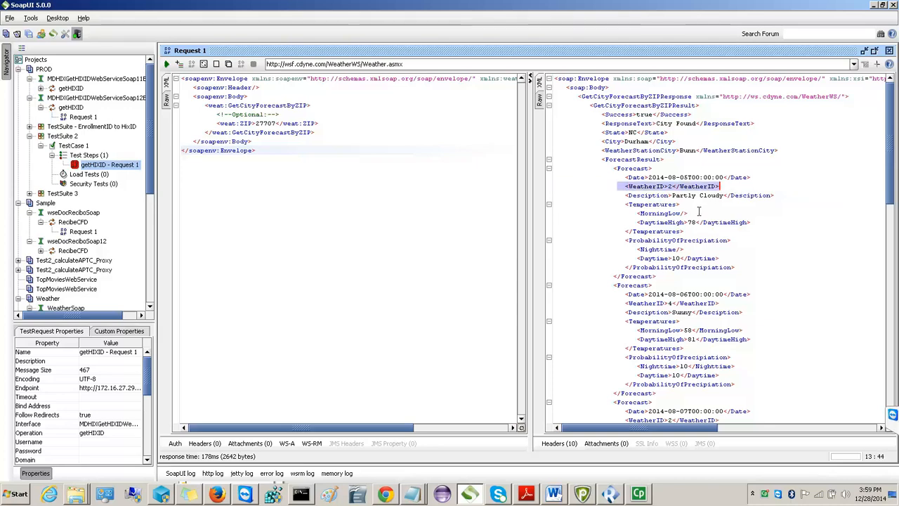
key(alt+Tab)
key(alt+Tab)
key(alt+Tab)
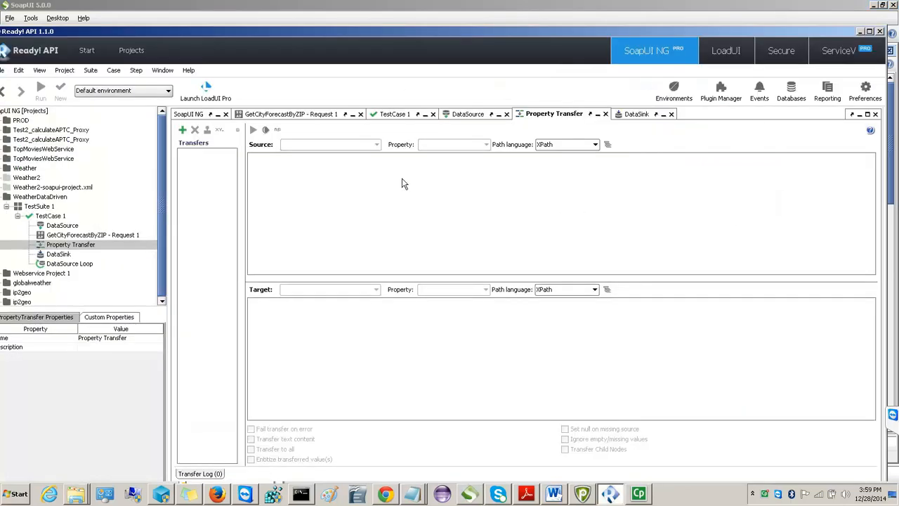
Compare the empty Property Transfer editor with the services directory page and weather XML response
key(alt+Tab)
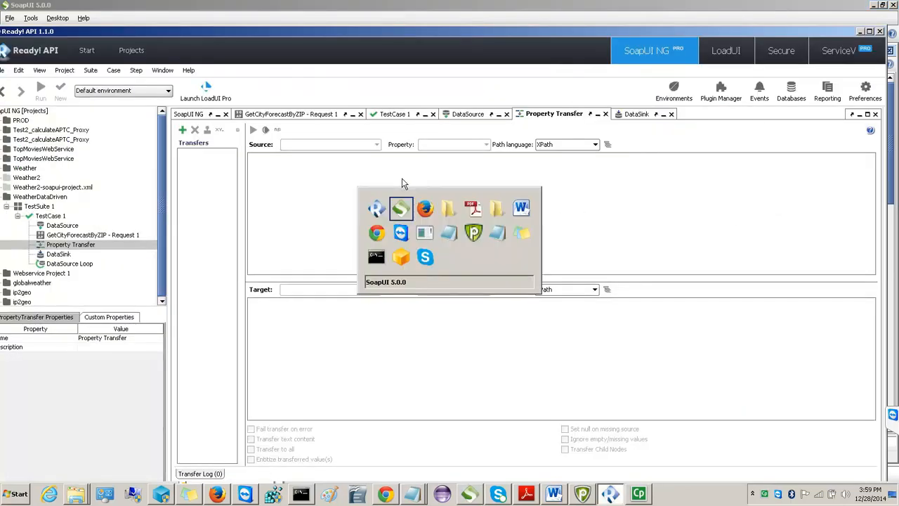
key(alt+Tab)
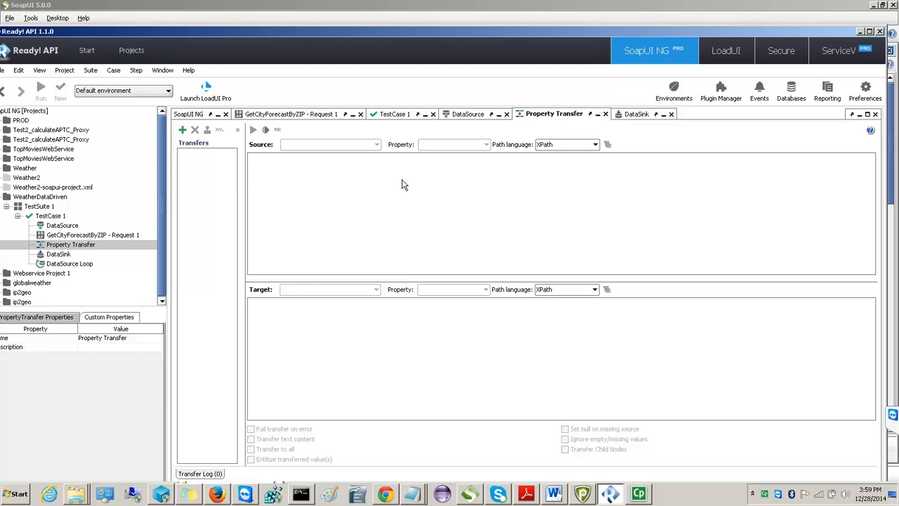
key(alt+Tab)
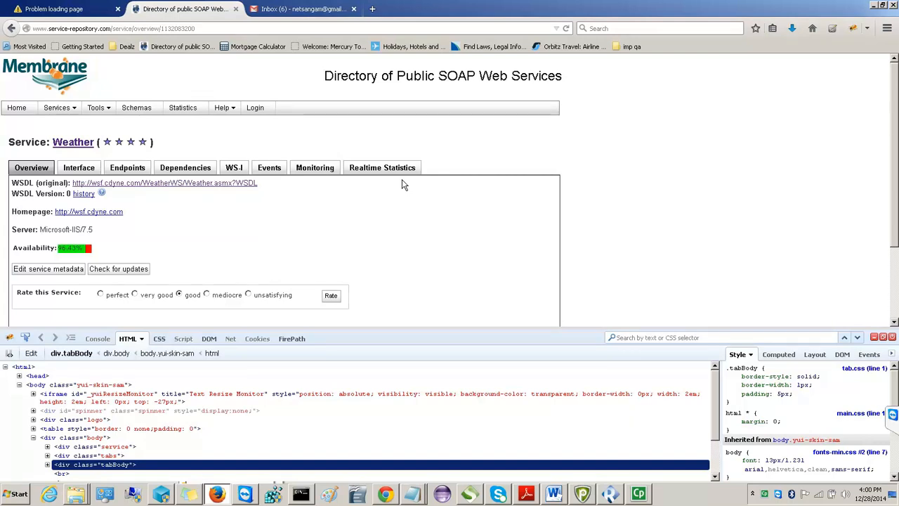
key(alt+Tab)
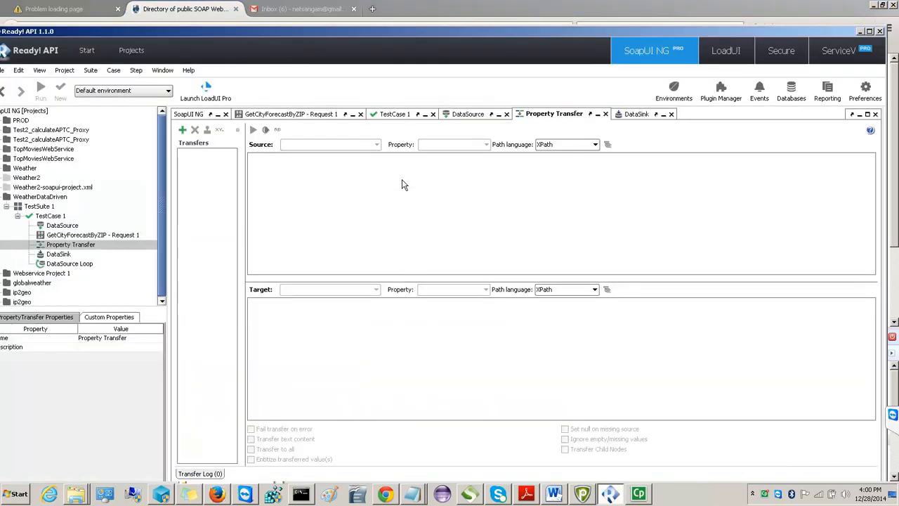
key(alt+Tab)
key(alt+Tab)
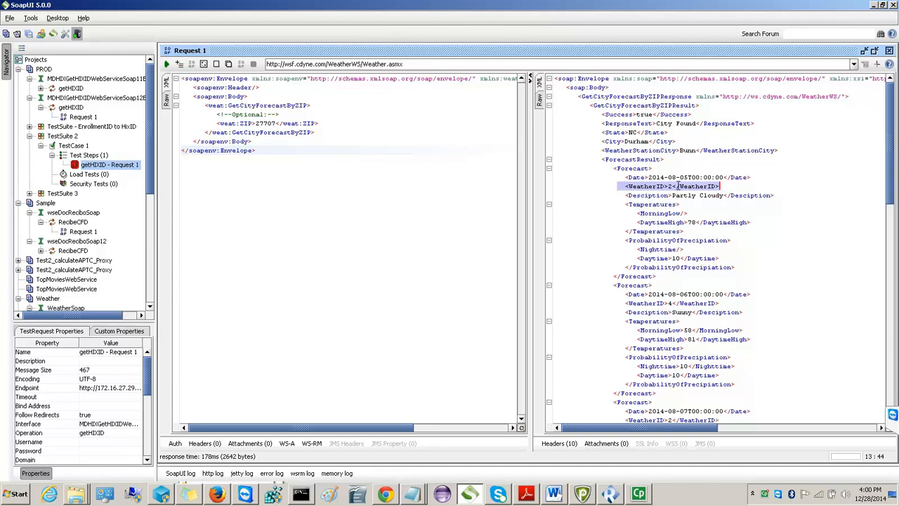
key(alt+Tab)
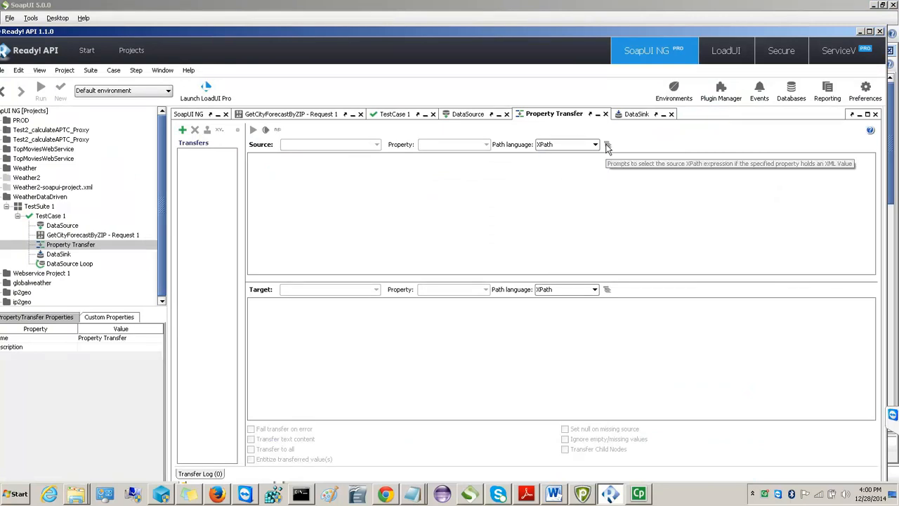
key(alt+Tab)
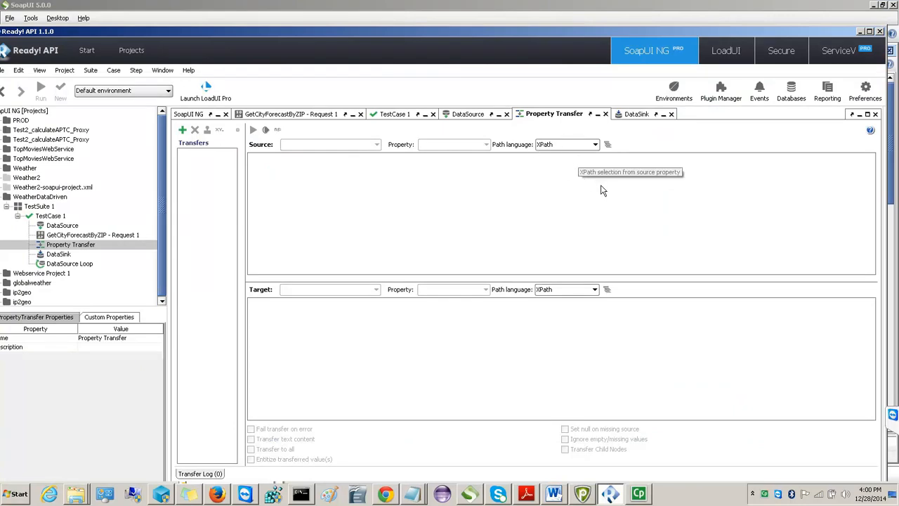
key(alt+Tab)
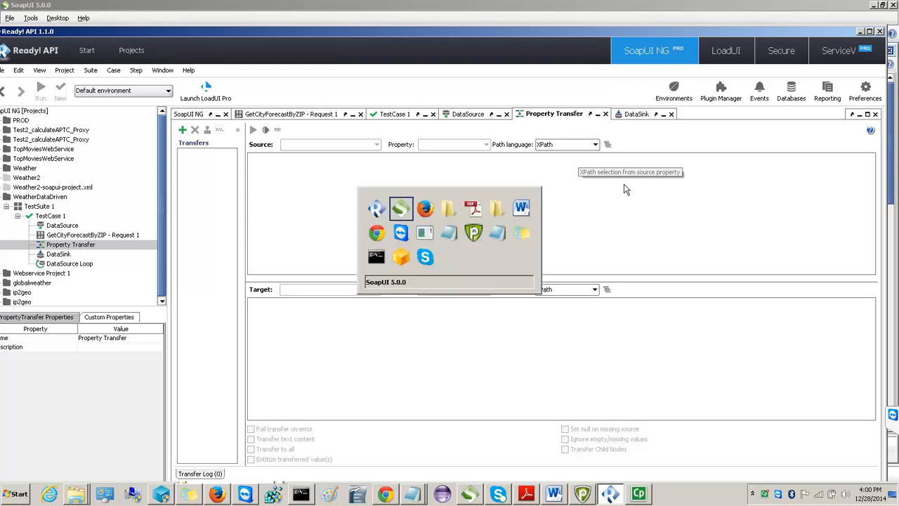
key(alt+Tab)
key(alt+Tab)
key(alt+Tab)
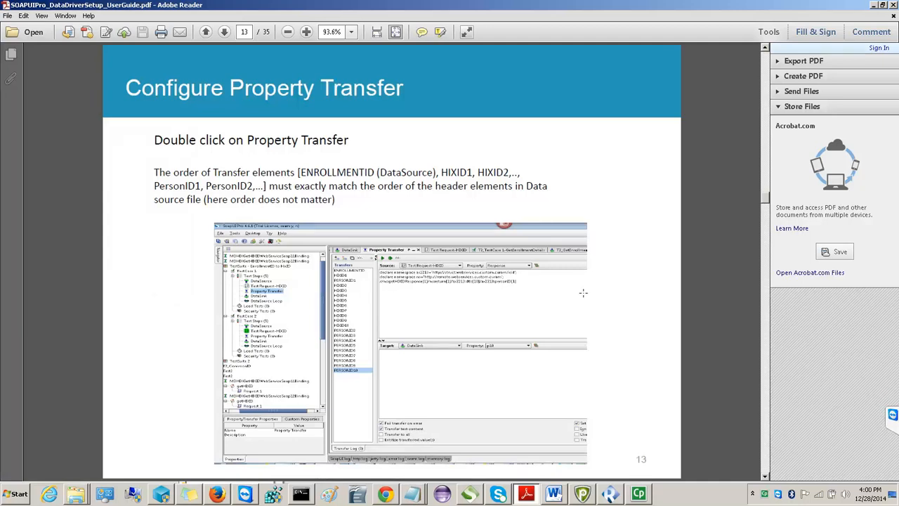
Scroll through the guide's Configure Property Transfer page, then return to Ready! API
ctrl+scroll(525, 286, up, 3)
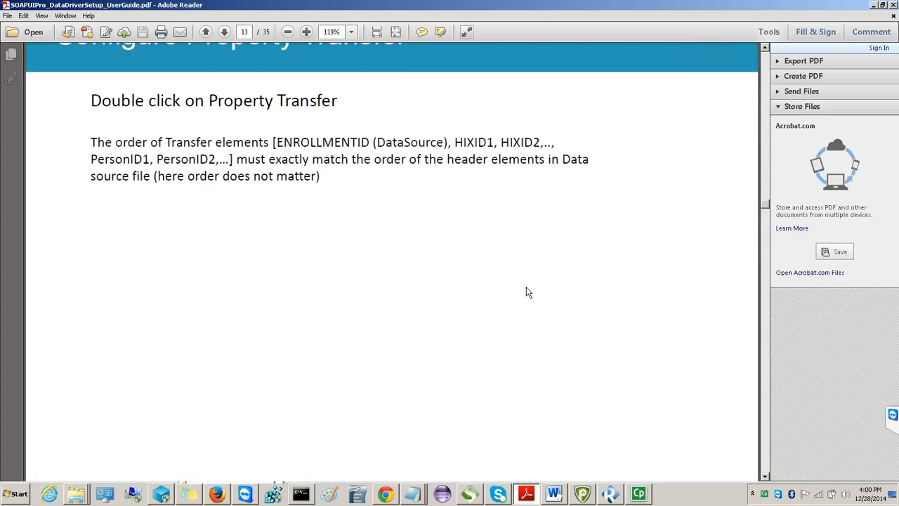
scroll(525, 287, down, 1)
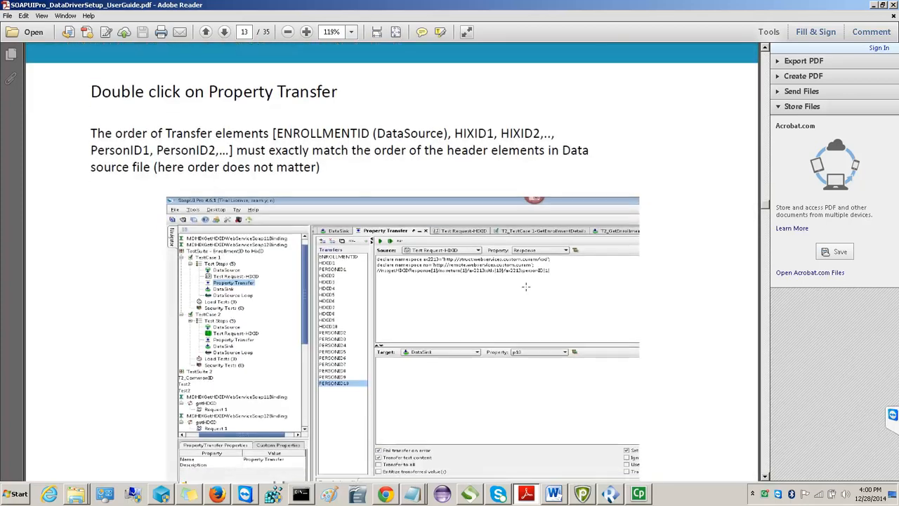
scroll(475, 276, down, 1)
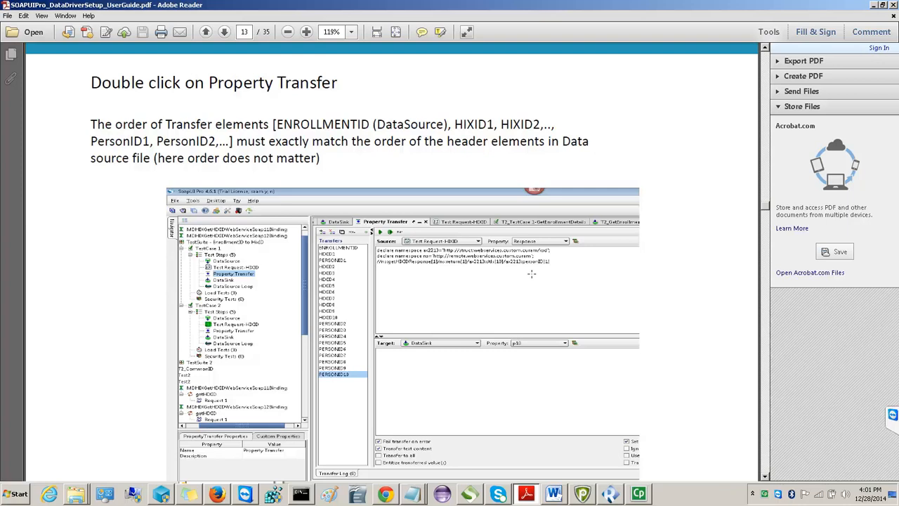
key(alt+Tab)
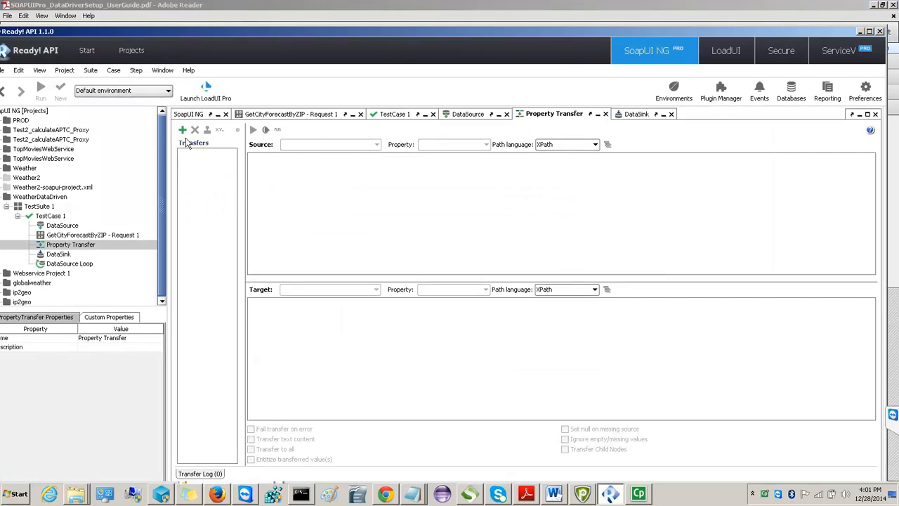
Recheck the guide, then reopen TestCase 1's DataSource and Property Transfer step editors
key(alt+Tab)
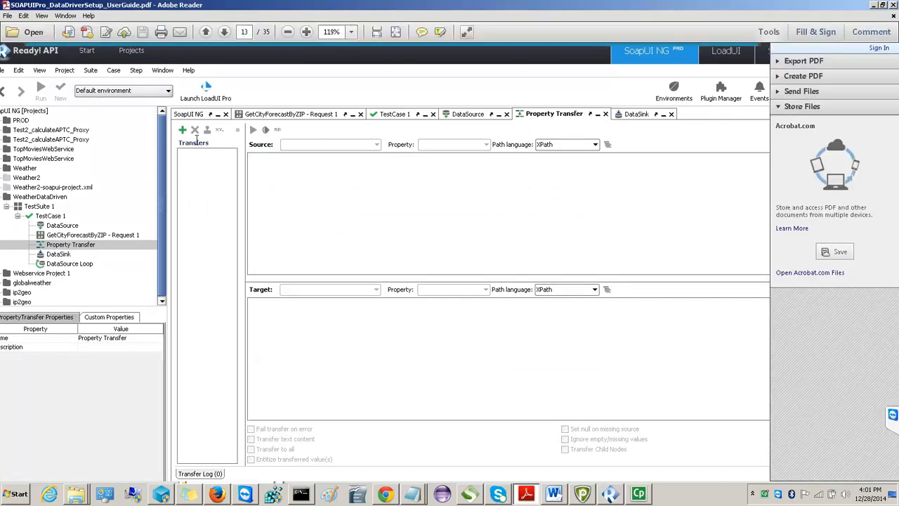
key(alt+Tab)
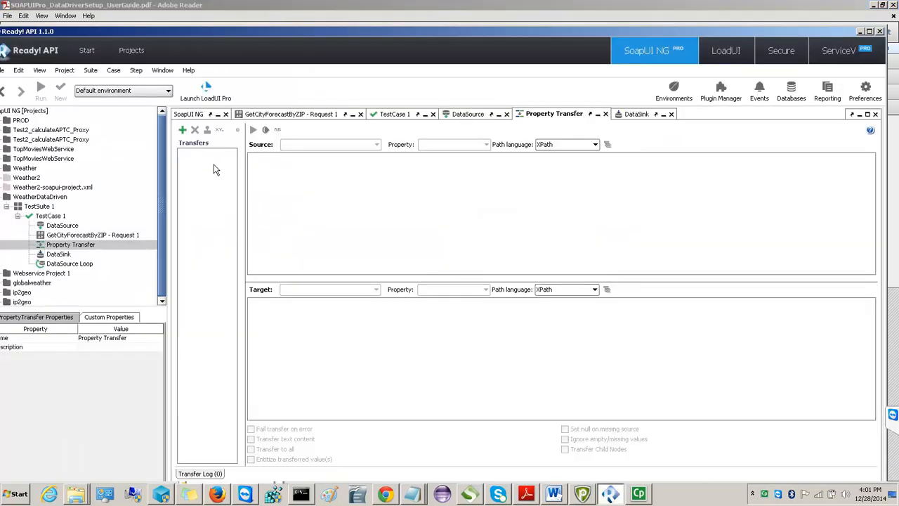
key(alt+Tab)
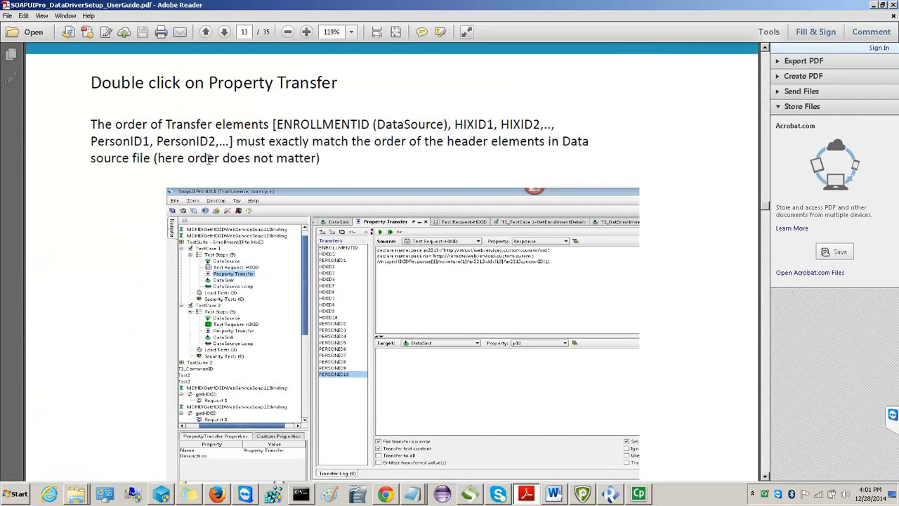
key(alt+Tab)
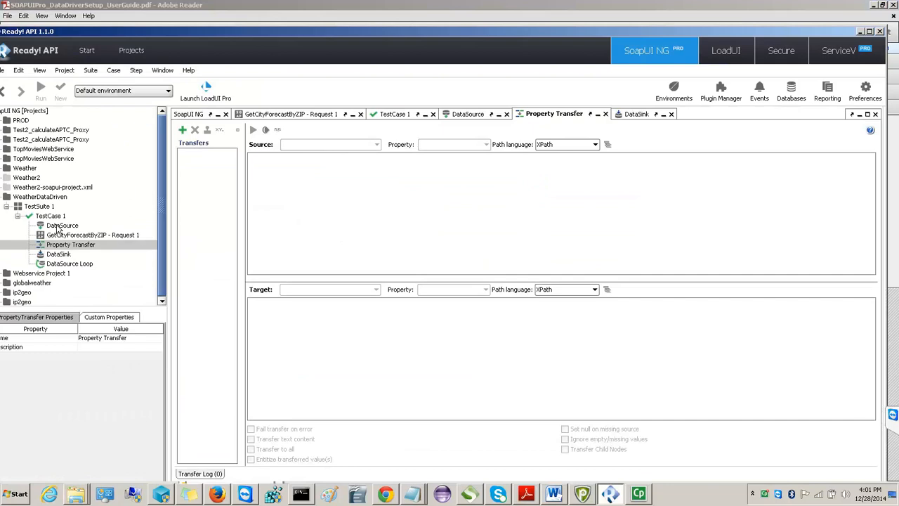
click(58, 230)
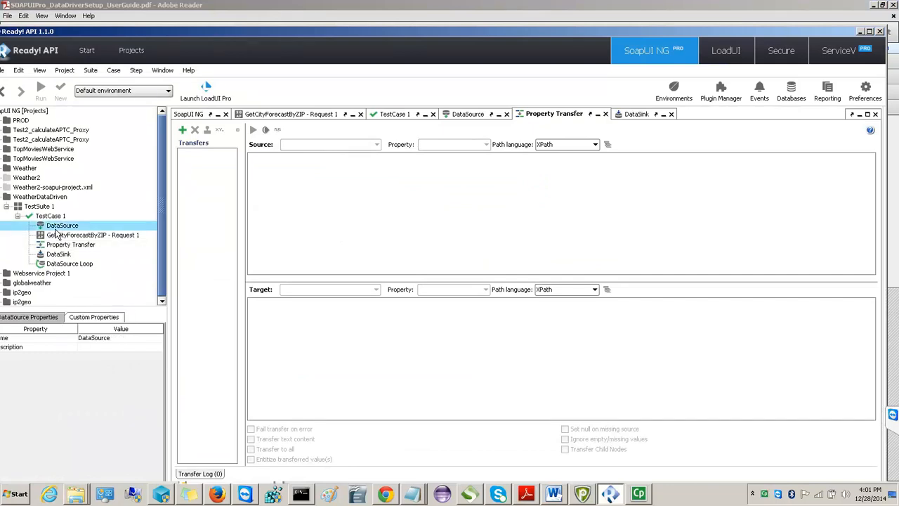
double_click(56, 233)
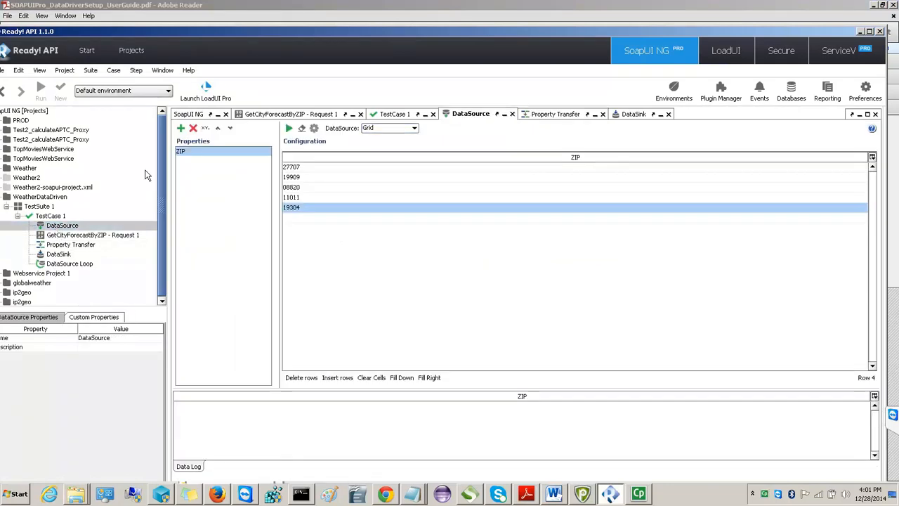
double_click(90, 245)
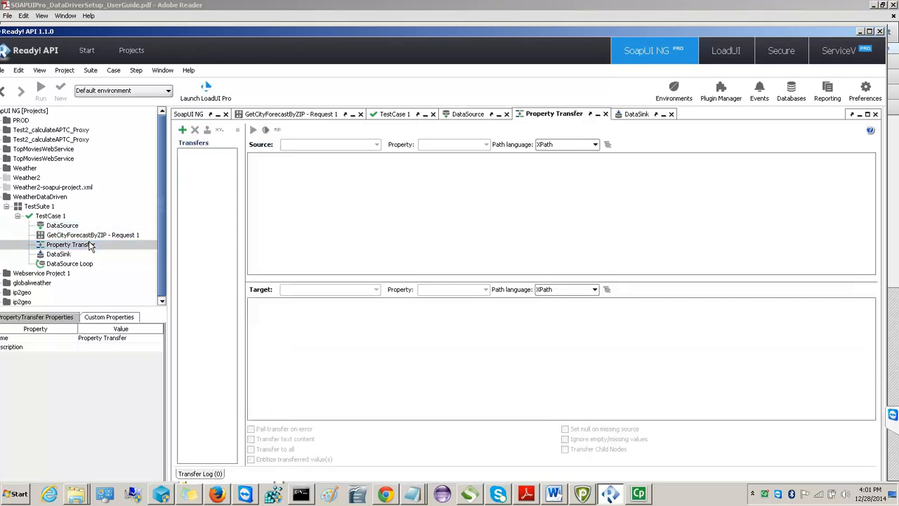
Create a ZIP property transfer and glance at the DataSink step
click(182, 130)
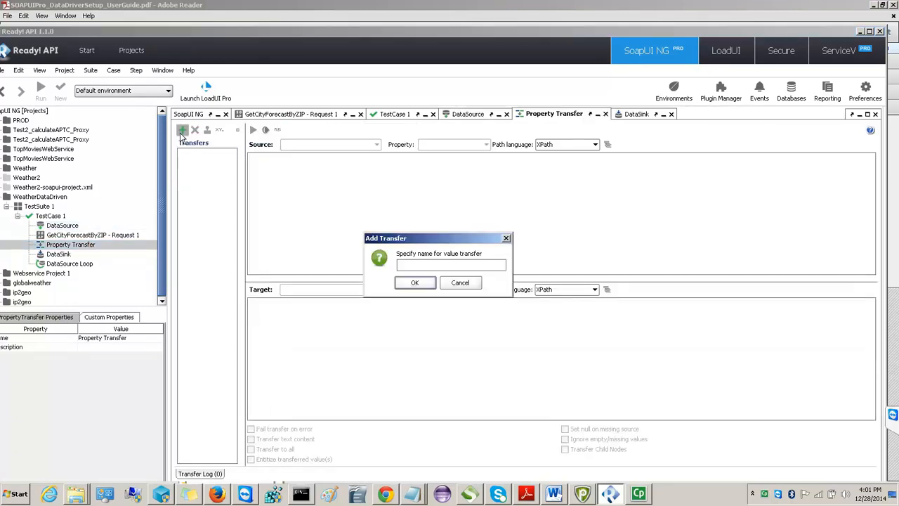
text(ZIP)
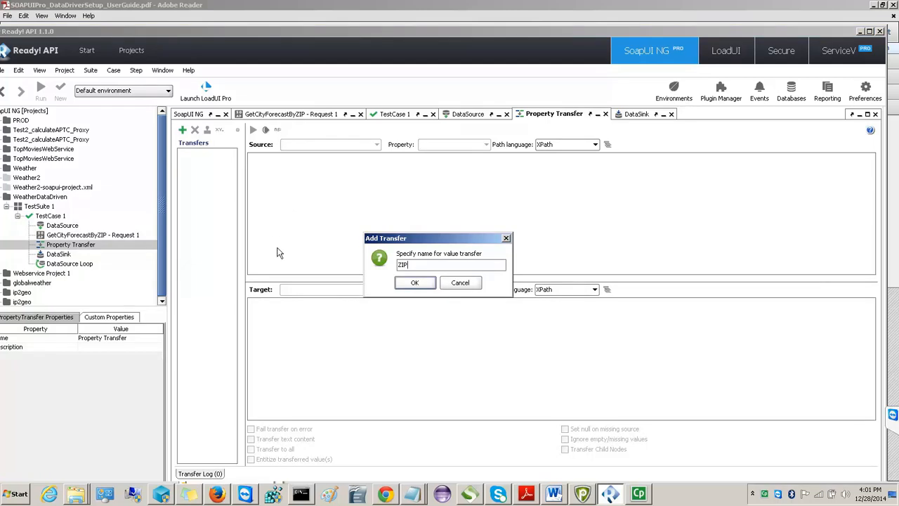
click(398, 282)
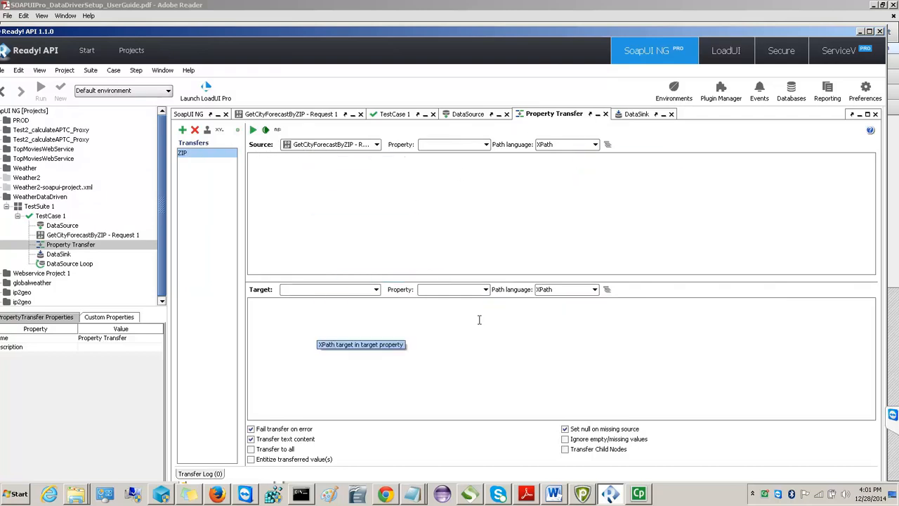
click(191, 168)
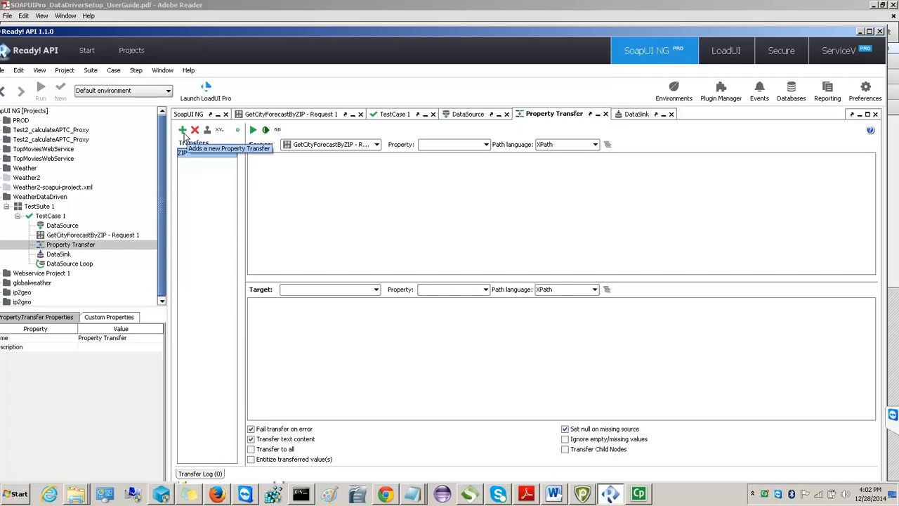
double_click(69, 256)
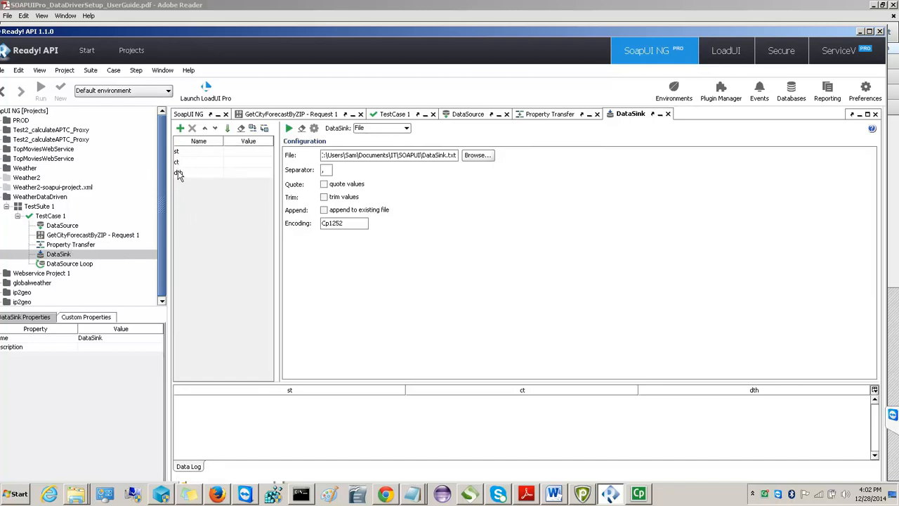
click(70, 245)
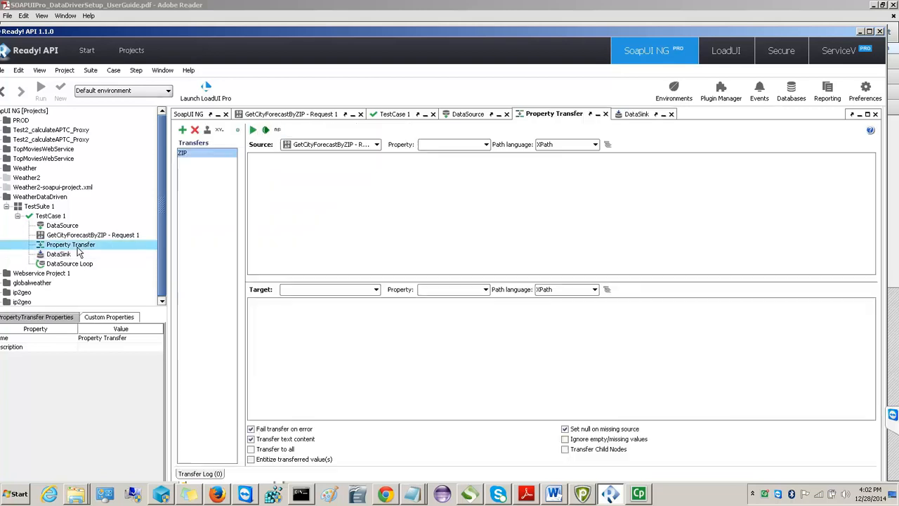
Add three more transfers named st, city and daytimehigh below ZIP
click(183, 132)
text(st)
click(414, 283)
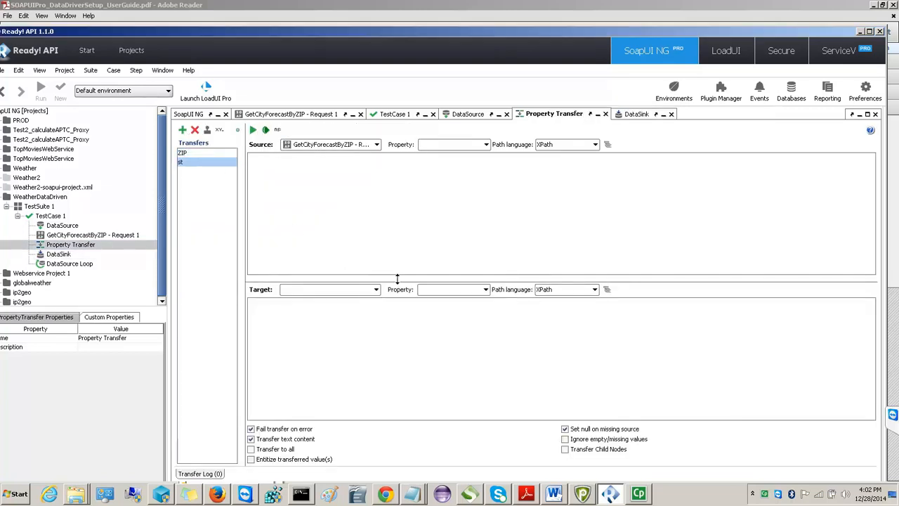
click(183, 130)
text(cit)
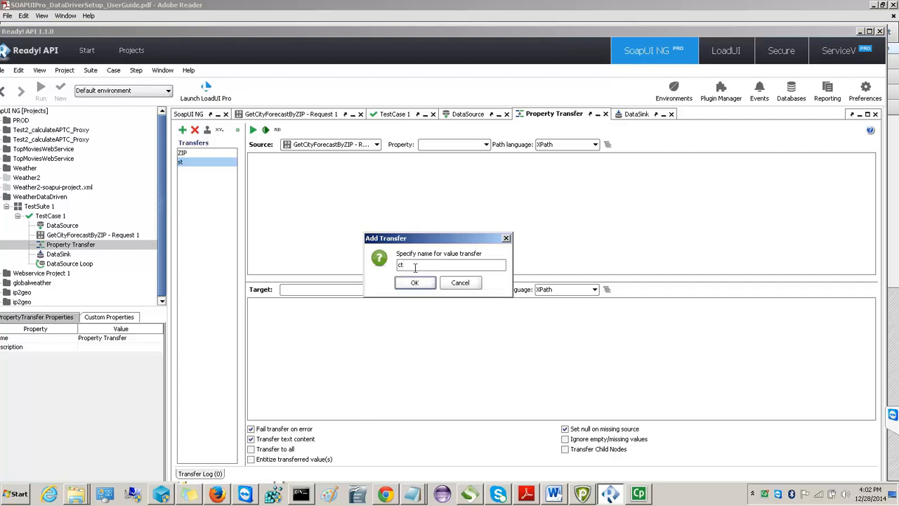
text(y)
click(414, 282)
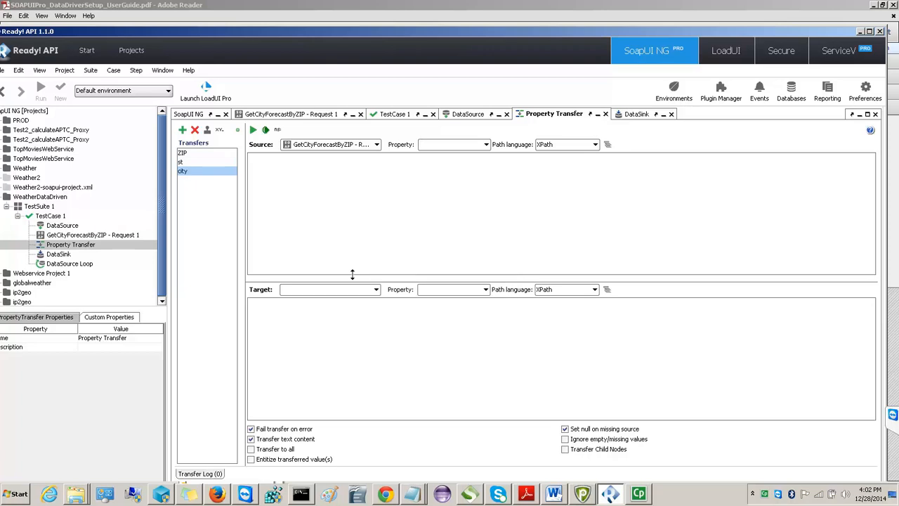
click(183, 130)
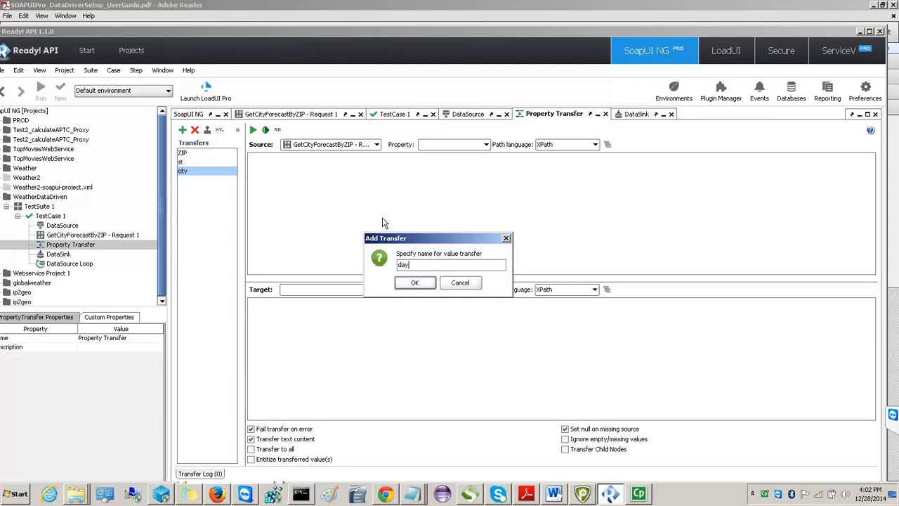
text(daytimehigh)
click(404, 284)
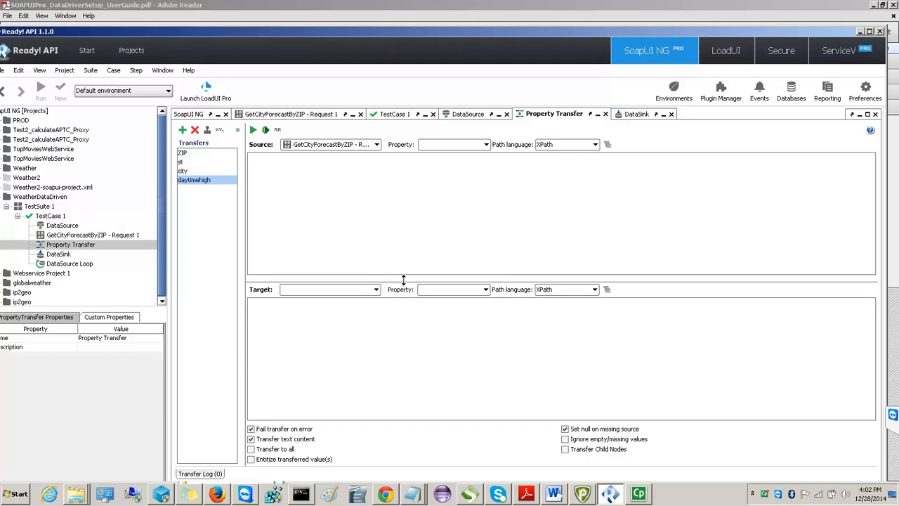
key(alt+Tab)
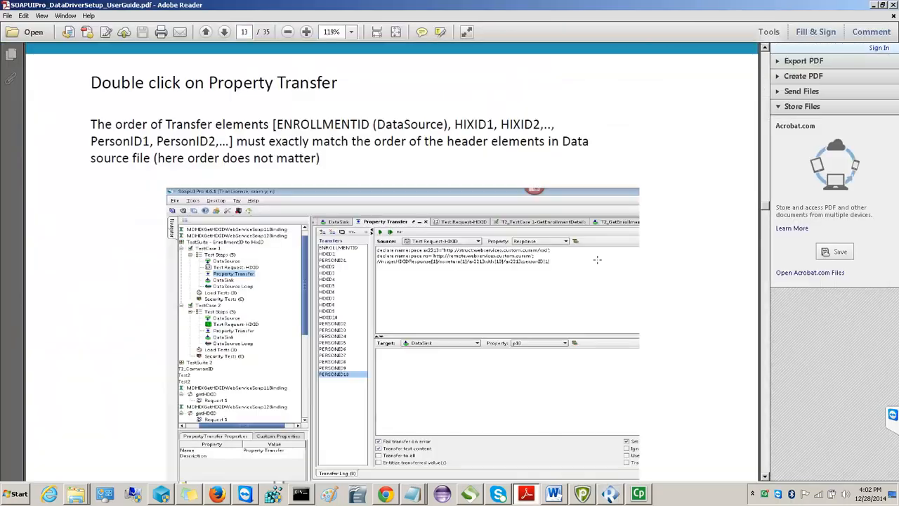
Cycle past Ready! API to SoapUI 5.0.0 showing Request 1's Durham forecast response
key(alt+Tab)
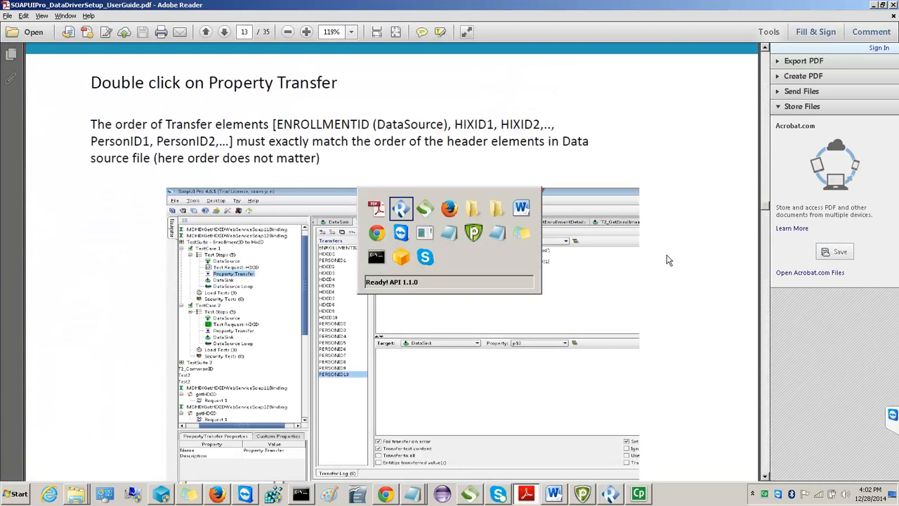
key(alt+Tab)
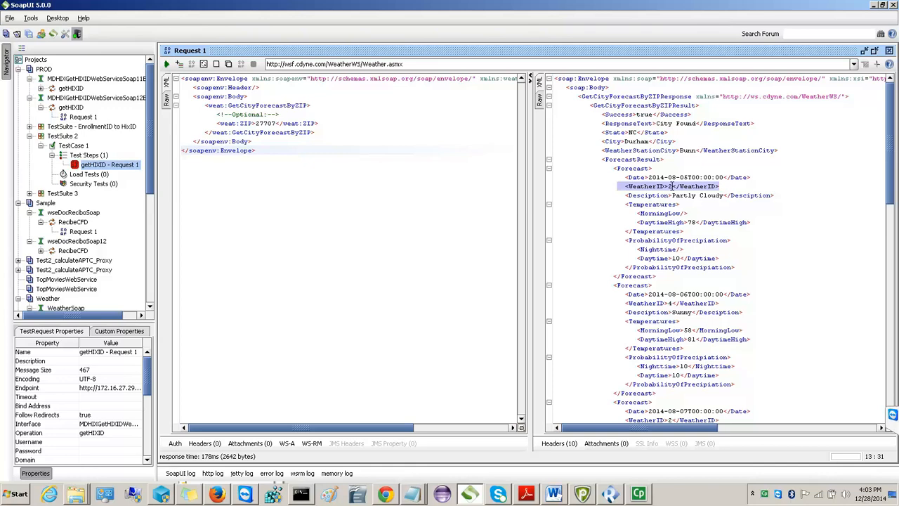
Mark the first forecast's WeatherID line (WeatherID 2), then return to Ready! API
click(672, 186)
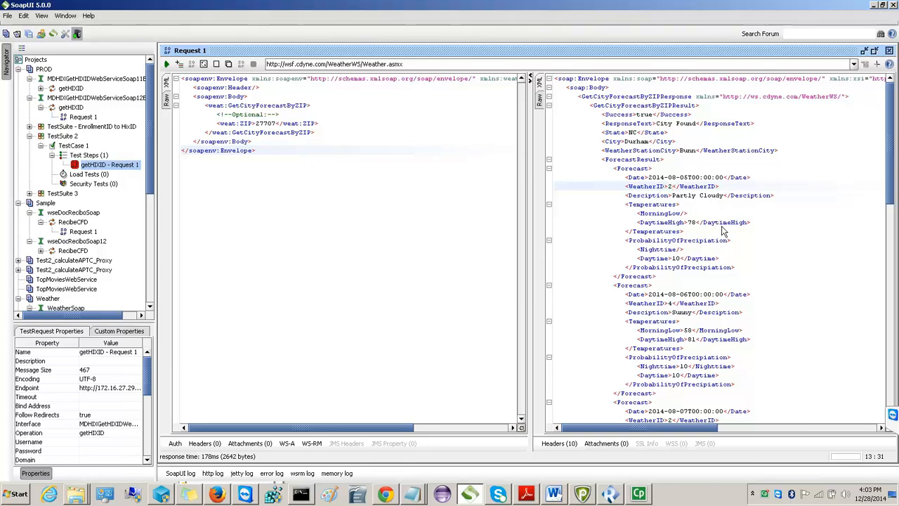
key(alt+Tab)
key(alt+Tab)
key(alt+Tab)
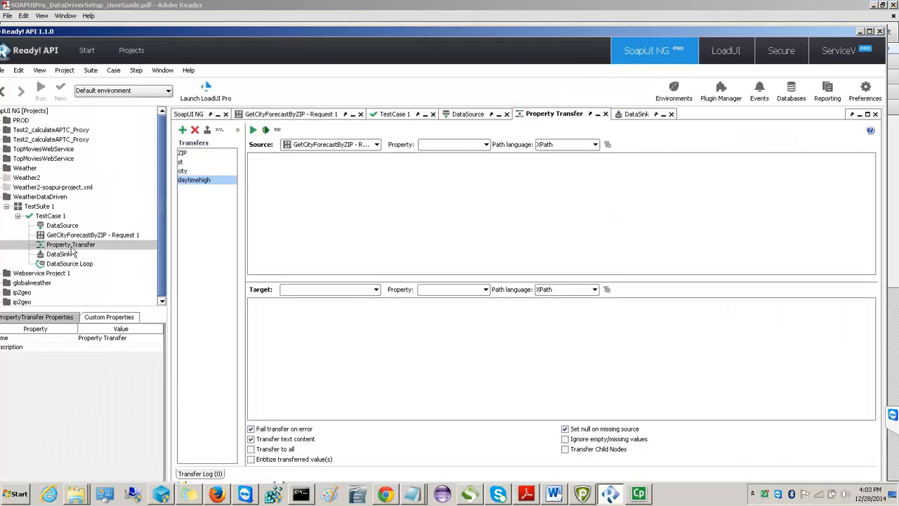
In the DataSink editor, add properties wid and wdesc, then maximize the Ready! API window
click(60, 256)
double_click(61, 256)
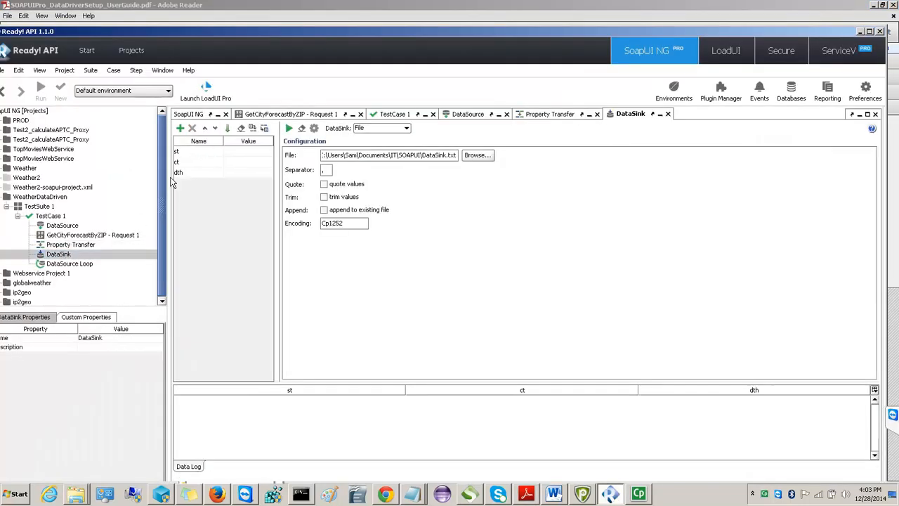
click(180, 128)
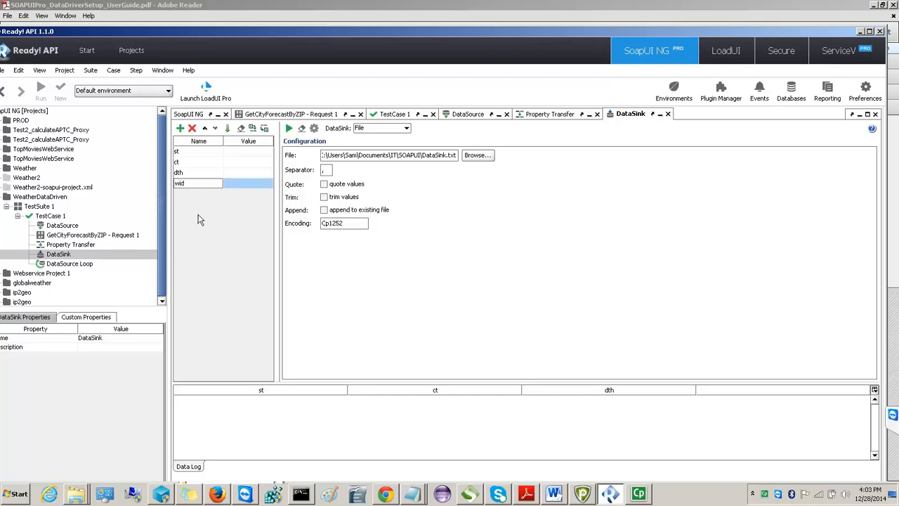
click(180, 129)
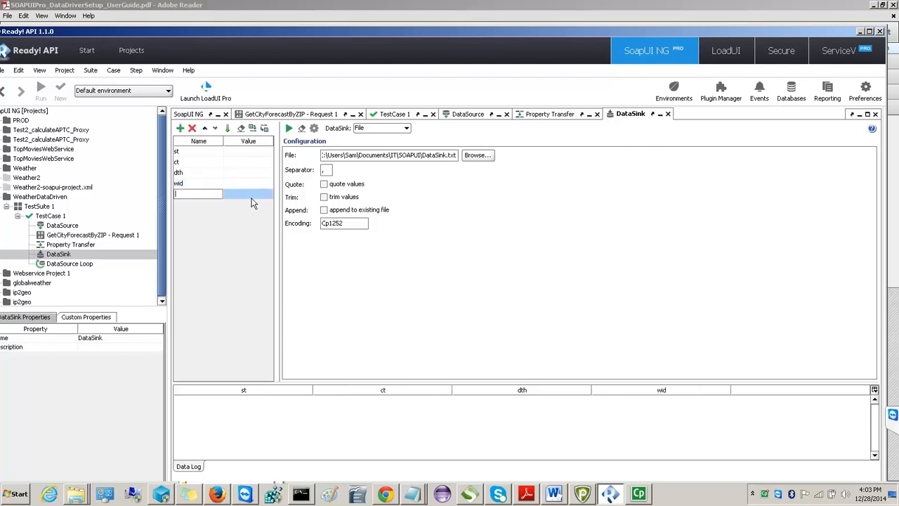
text(wdesc)
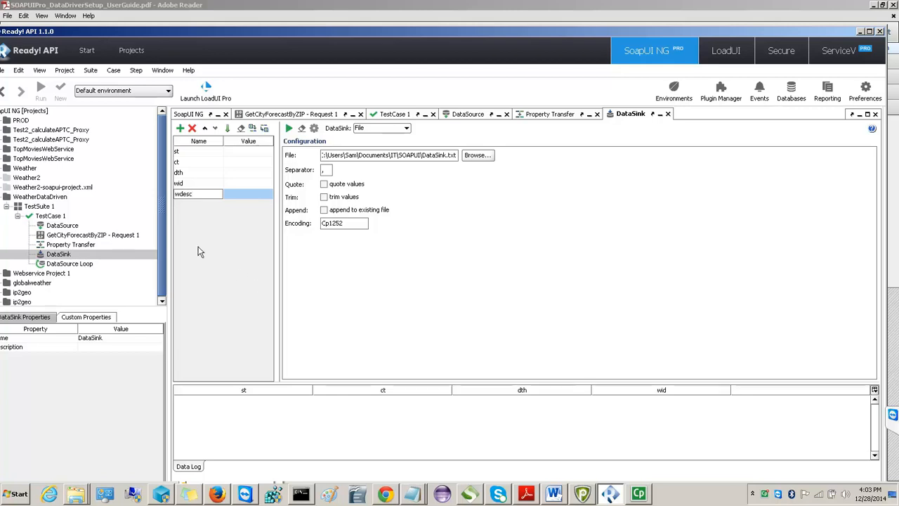
double_click(84, 33)
click(9, 44)
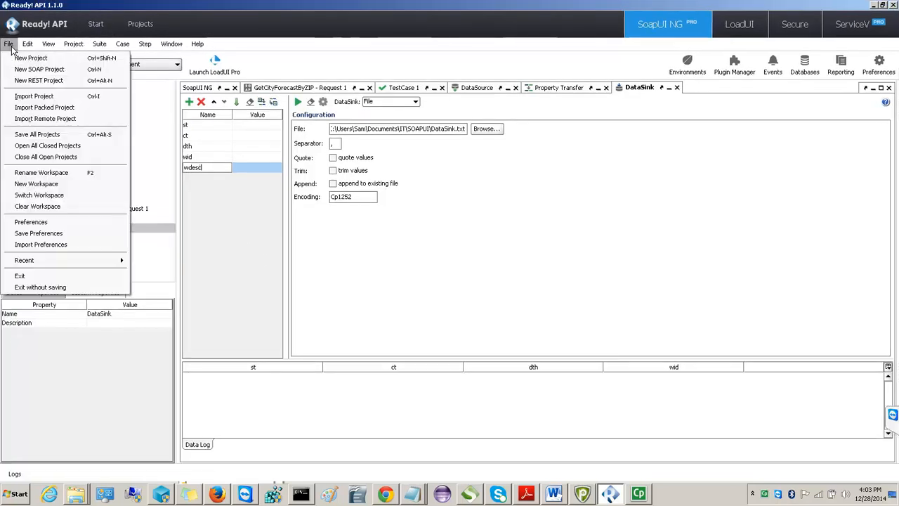
Save All Projects, overwriting TopMoviesWebService, ip2geo and Test2_calculateAPTC_Proxy project files
click(45, 136)
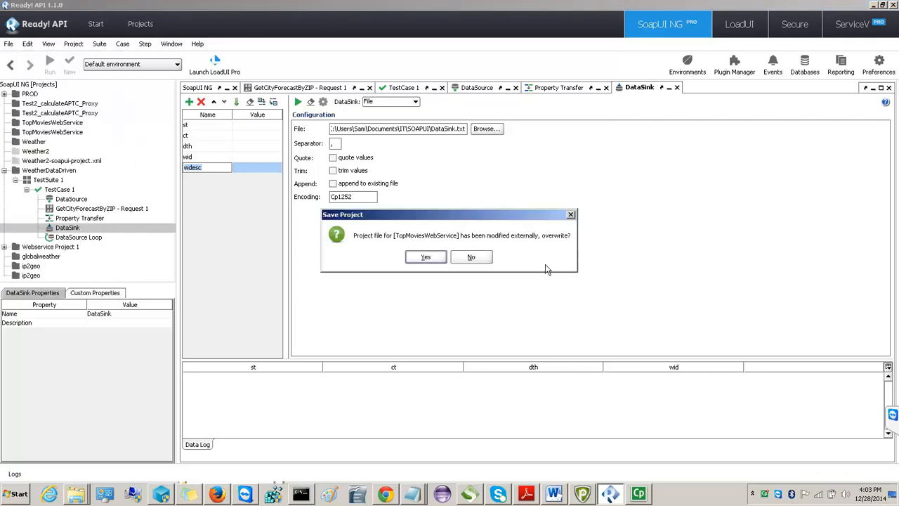
click(425, 257)
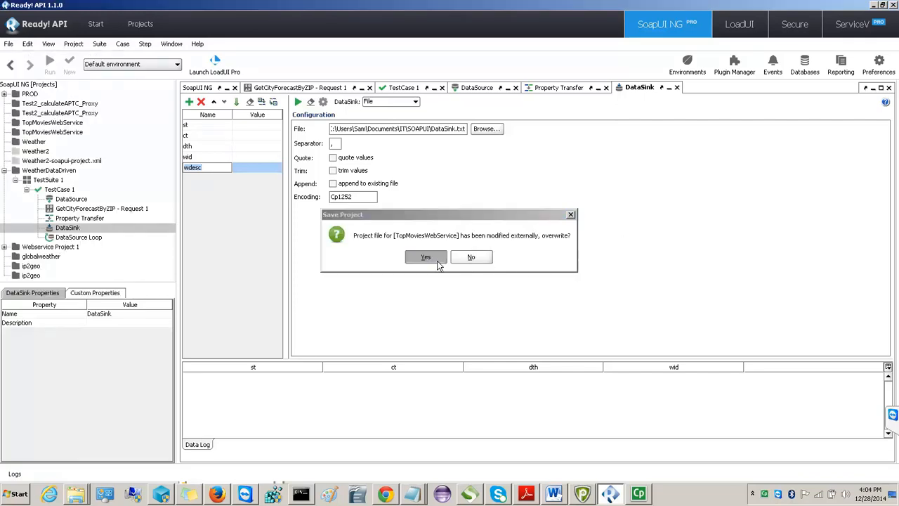
click(436, 262)
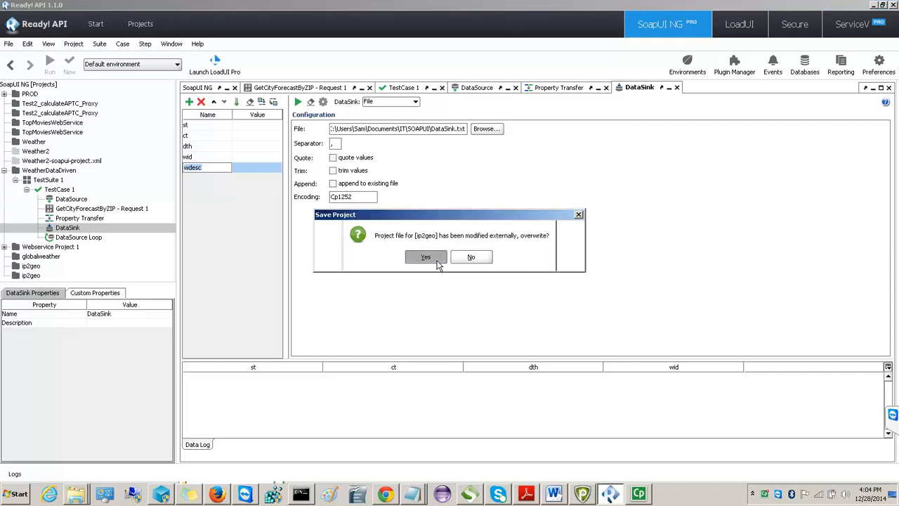
click(436, 261)
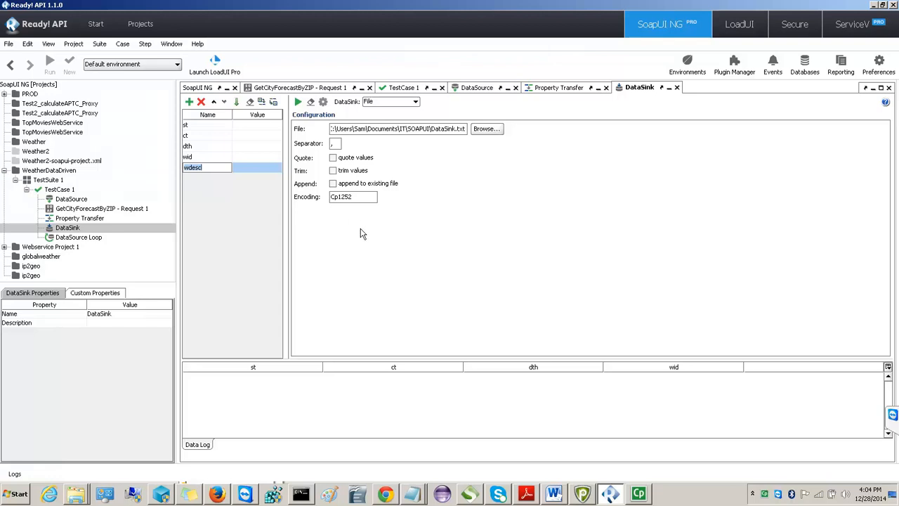
click(70, 237)
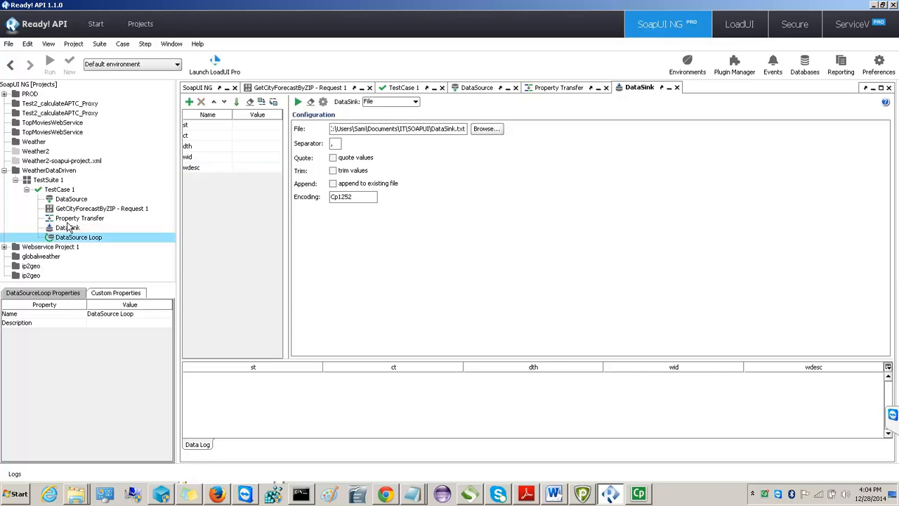
Open the Property Transfer editor and add a fifth transfer named weatherid
double_click(69, 220)
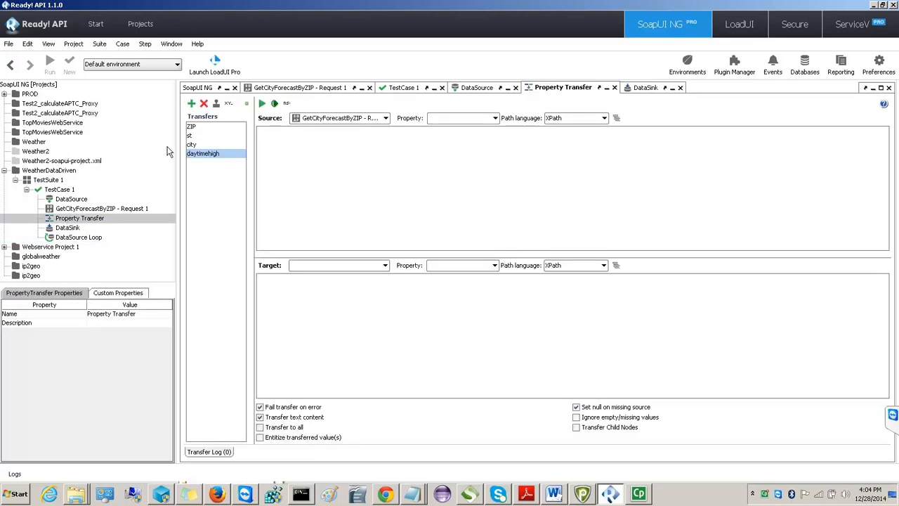
click(191, 104)
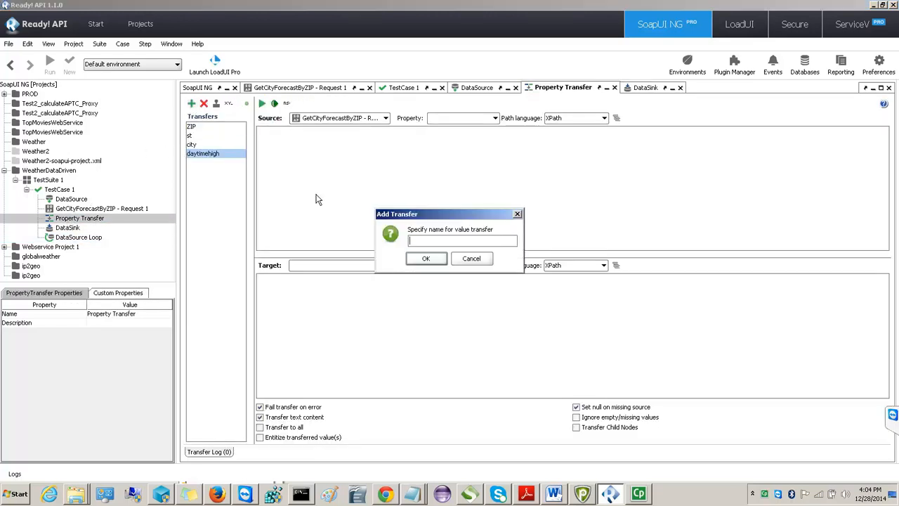
text(weatherid)
click(424, 258)
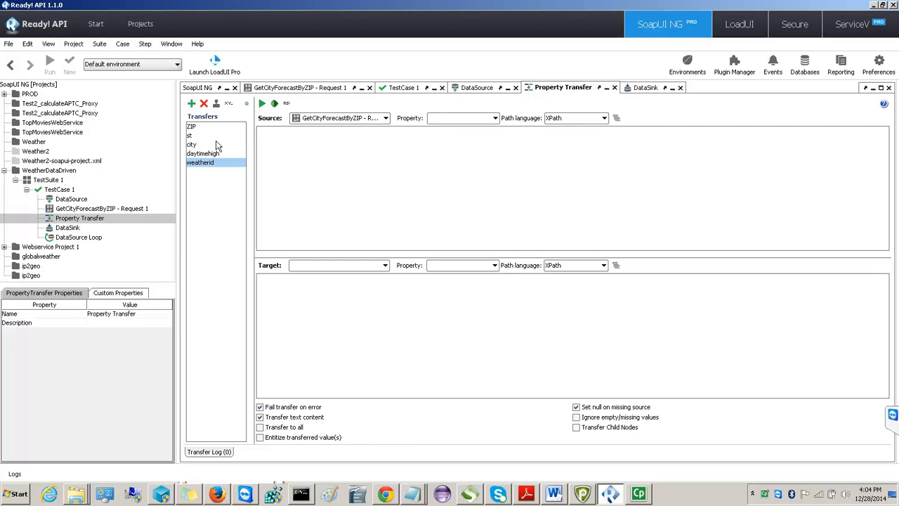
Add a transfer named wdescription, then select the ZIP transfer to configure it
click(191, 103)
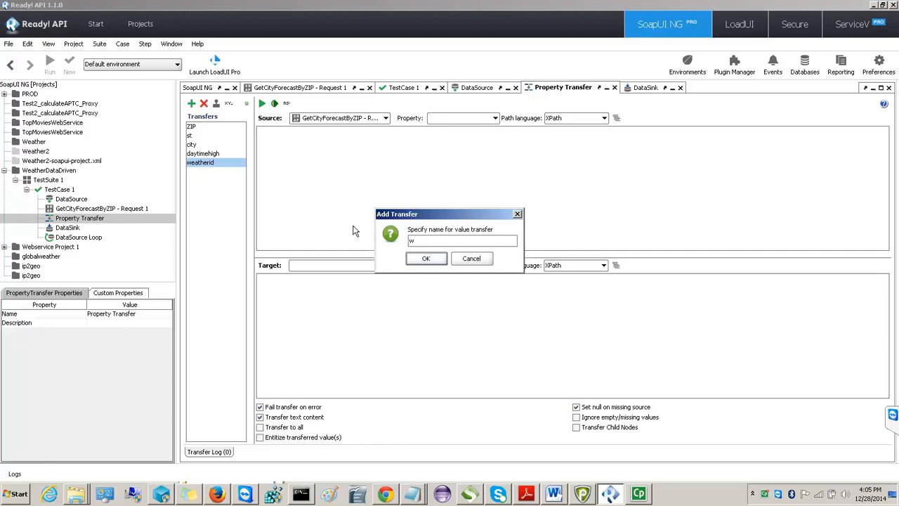
text(wdescription)
click(422, 258)
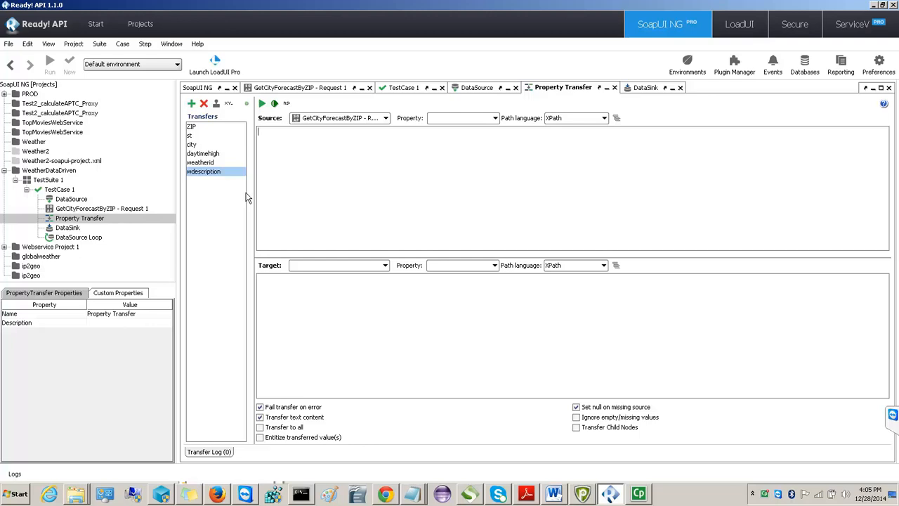
click(200, 130)
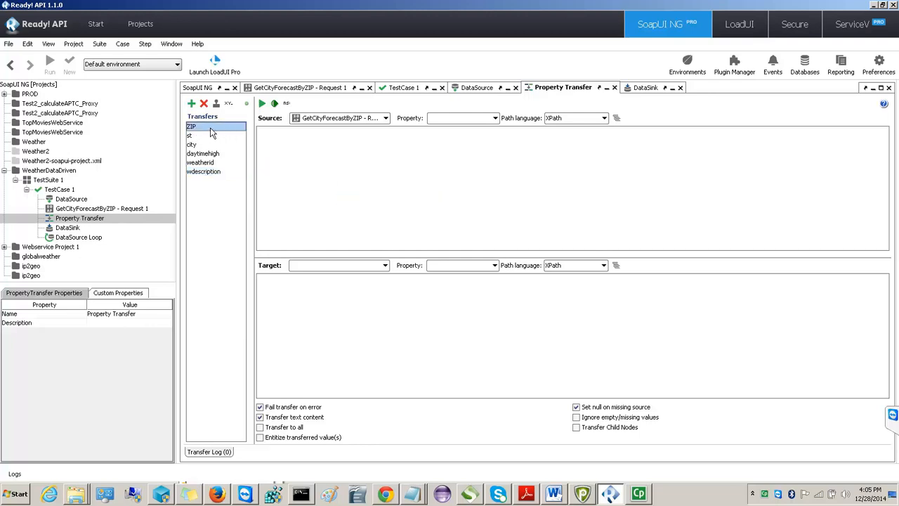
key(alt+Tab)
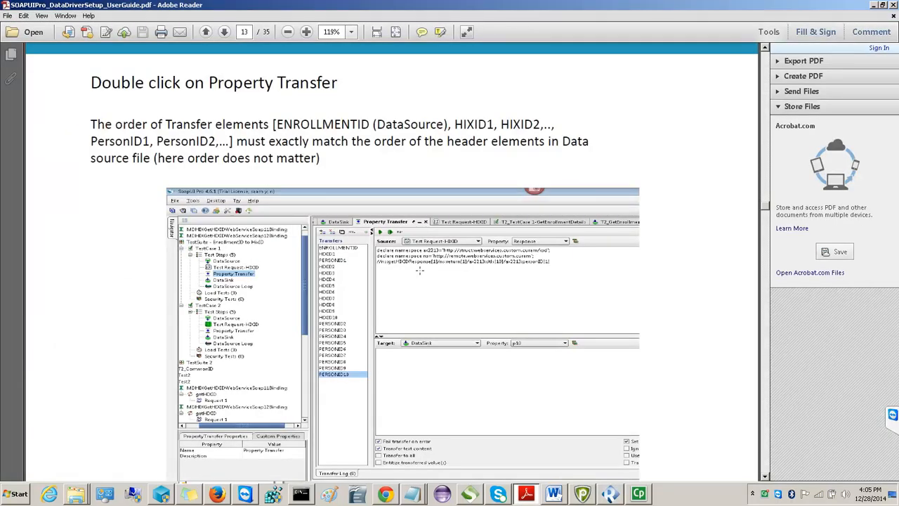
Look over the guide's Property Transfer pages 13 and 14, then return to Ready! API
scroll(419, 270, down, 5)
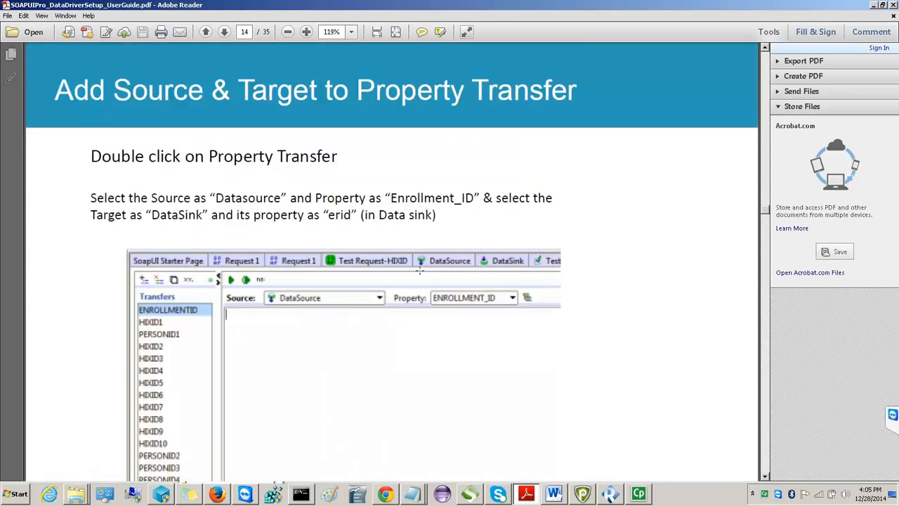
scroll(419, 270, up, 3)
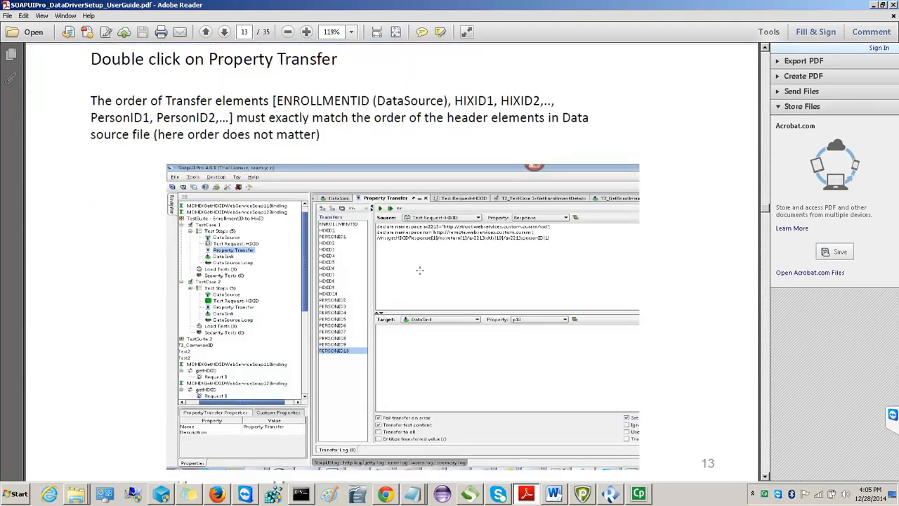
key(alt+Tab)
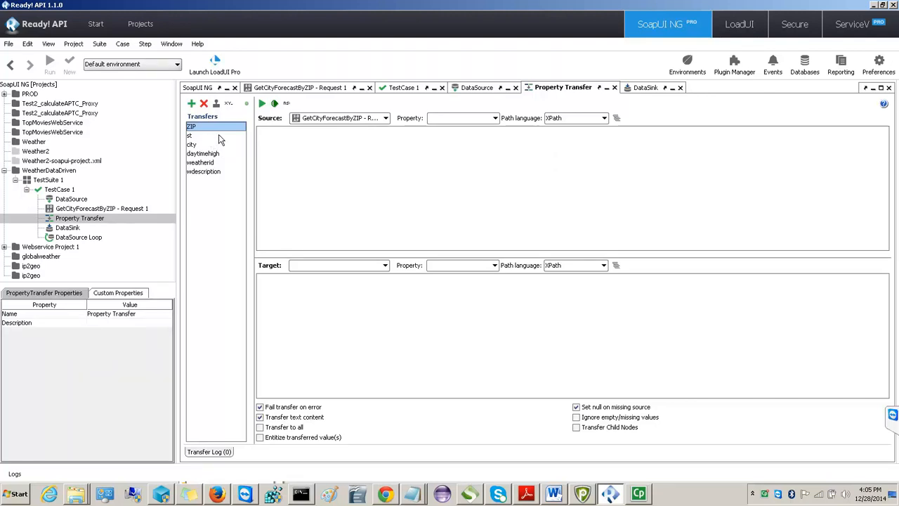
Inspect the ZIP transfer's Source step and Source Property options without changing them
click(359, 120)
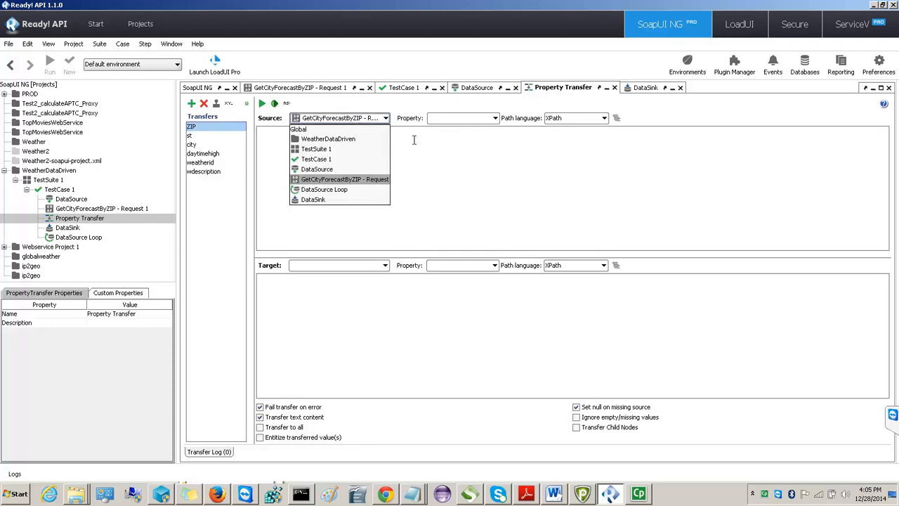
click(449, 164)
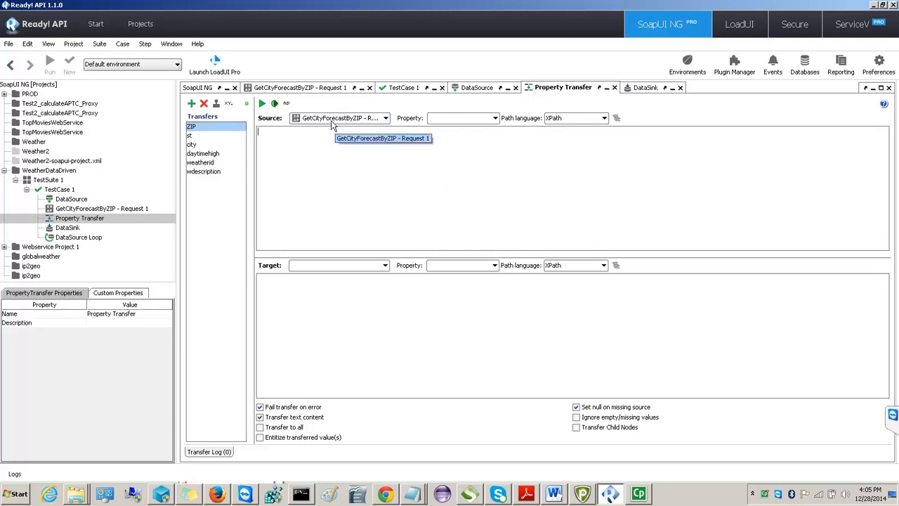
click(332, 121)
click(456, 173)
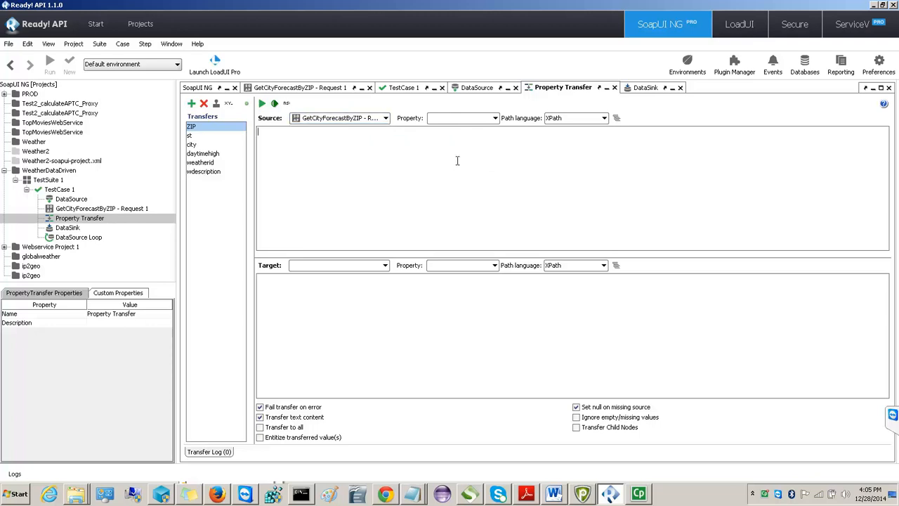
click(494, 120)
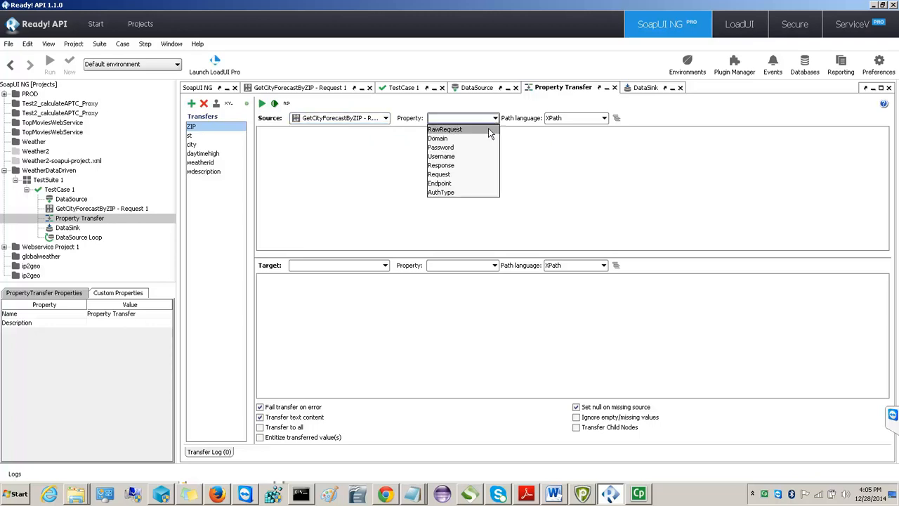
key(alt+Tab)
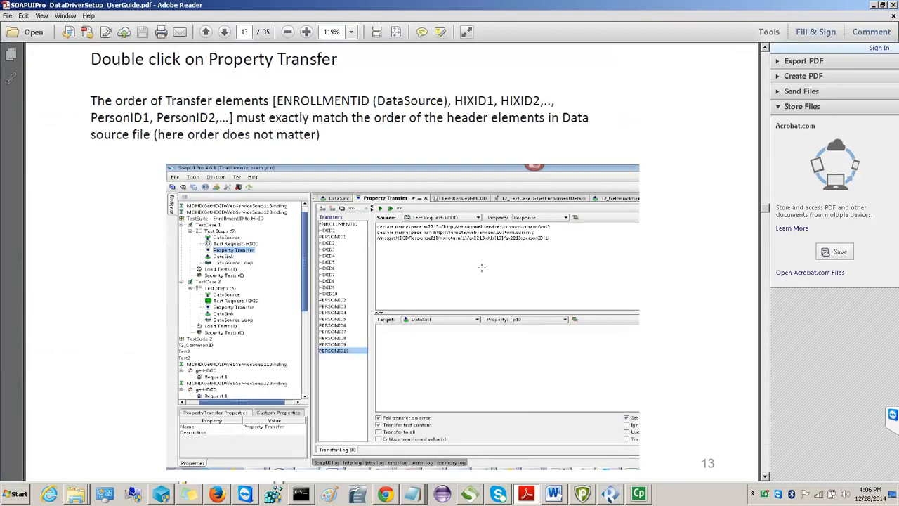
Read the guide's page 14, 'Add Source & Target to Property Transfer', comparing with Ready! API
scroll(481, 267, down, 3)
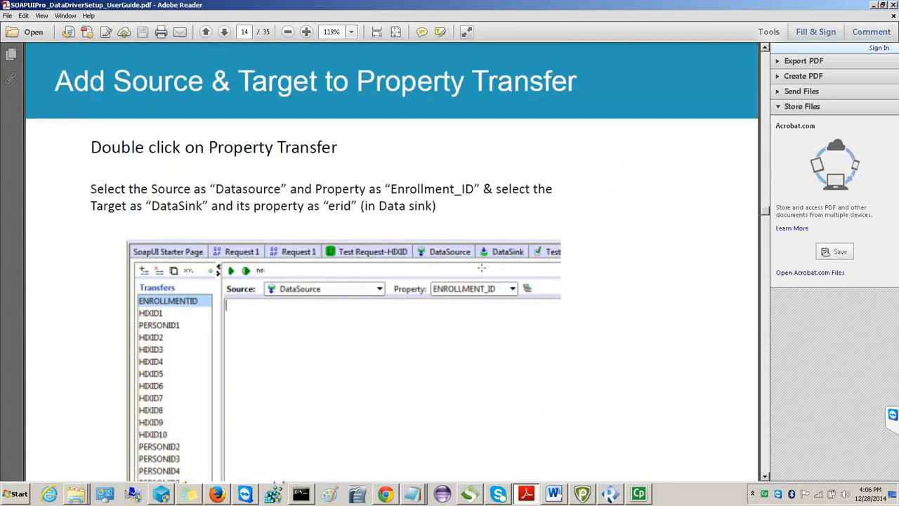
scroll(481, 267, down, 2)
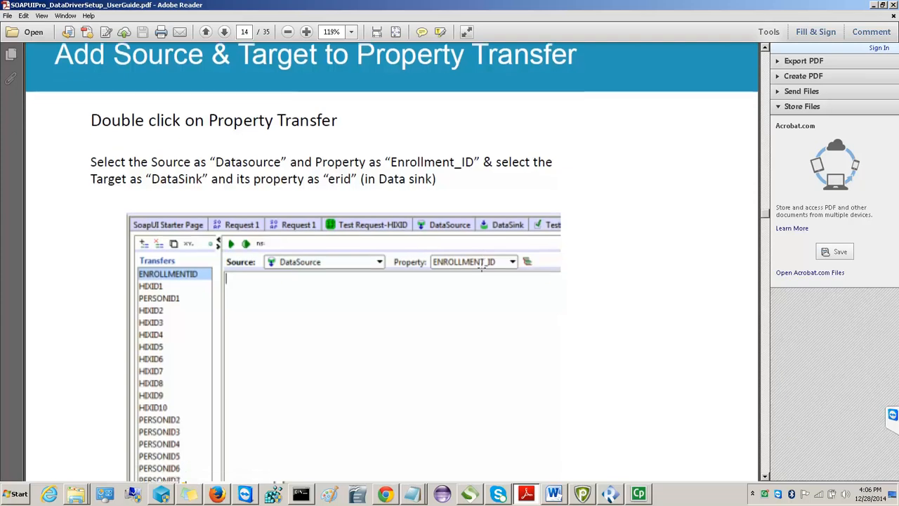
key(alt+Tab)
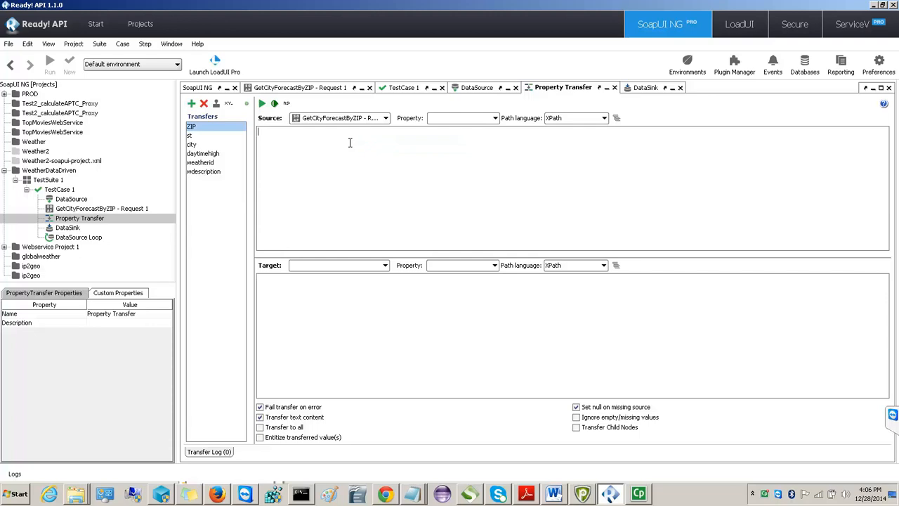
key(alt+Tab)
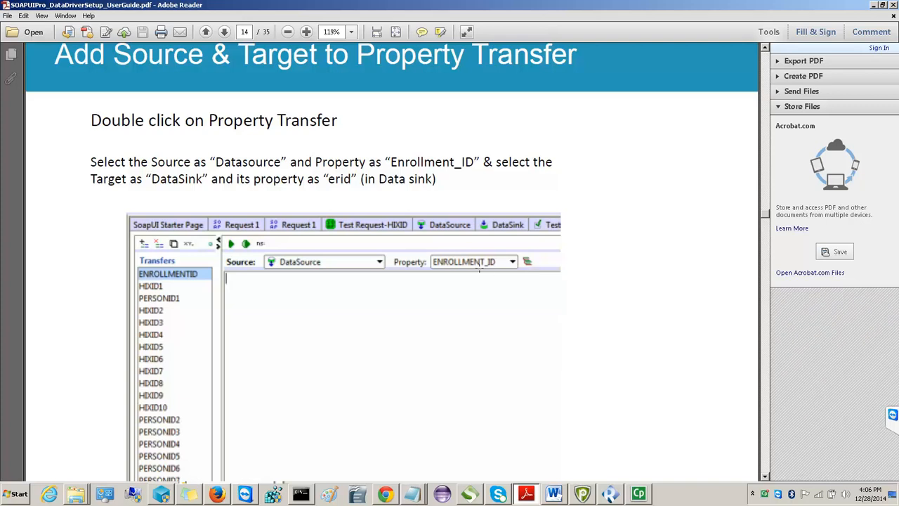
scroll(344, 329, down, 2)
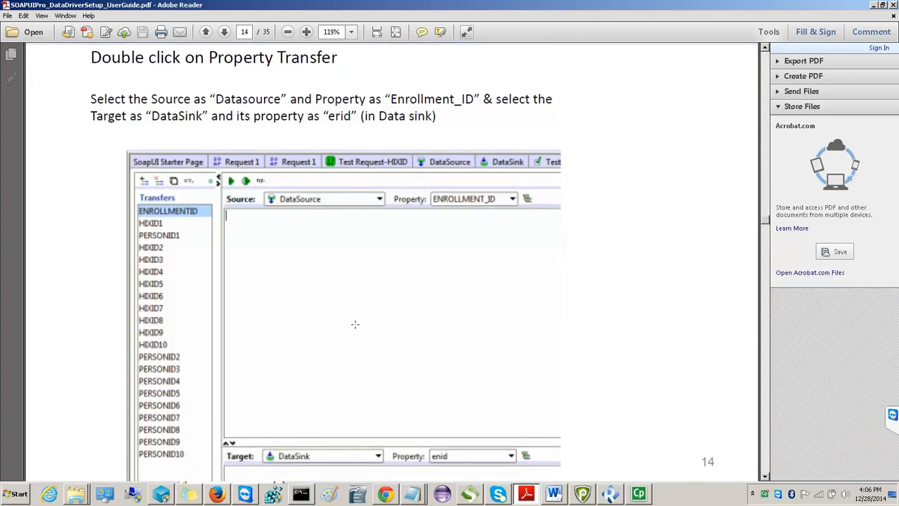
scroll(355, 324, down, 1)
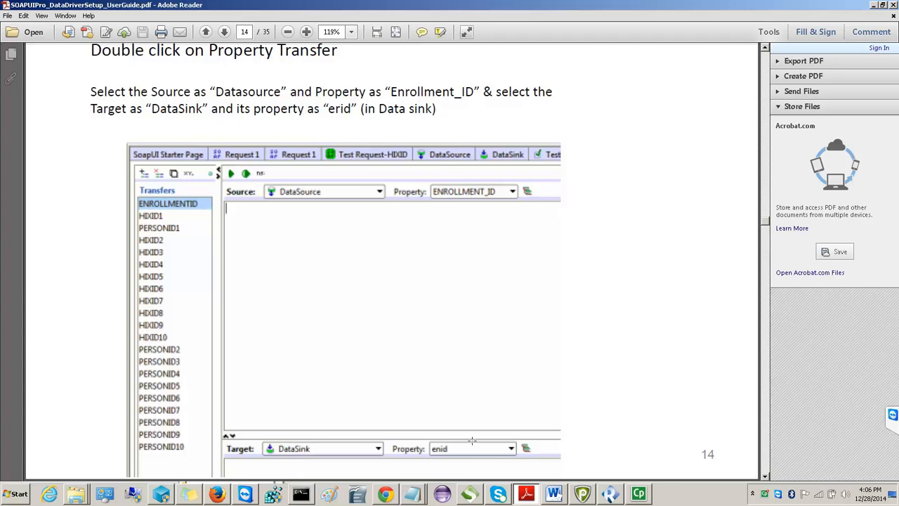
scroll(477, 396, up, 1)
key(alt+Tab)
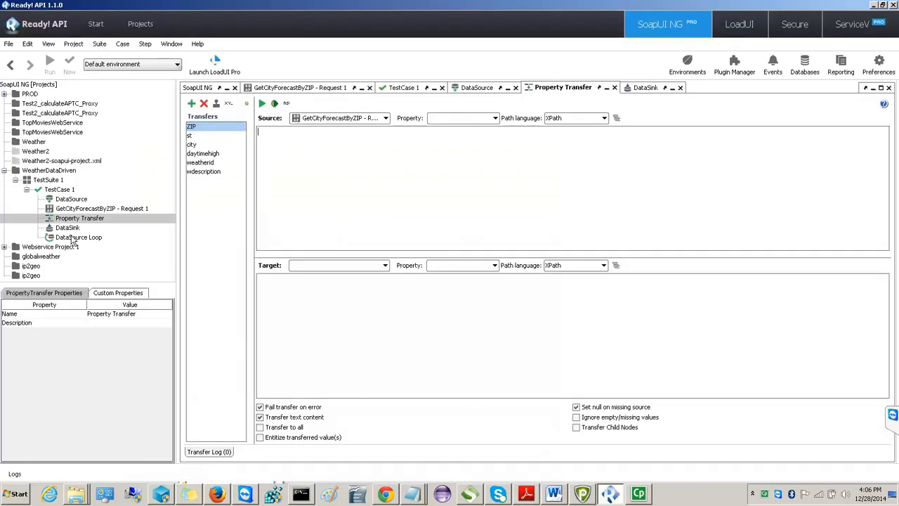
Add a zip property to the DataSink and move it up to the top, above st
click(69, 228)
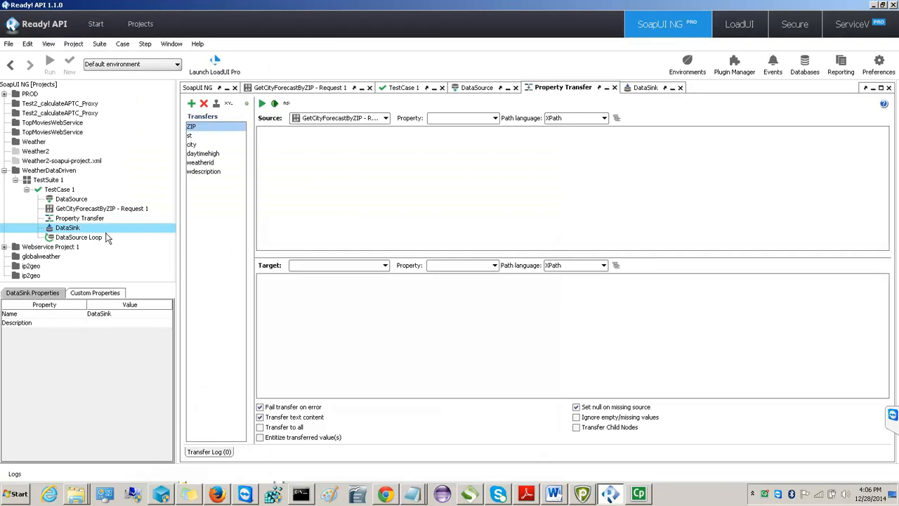
double_click(88, 230)
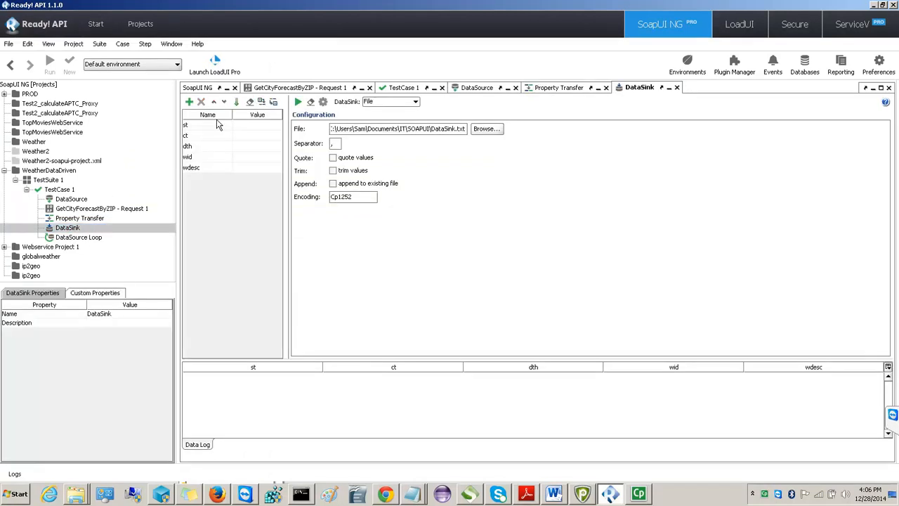
click(189, 102)
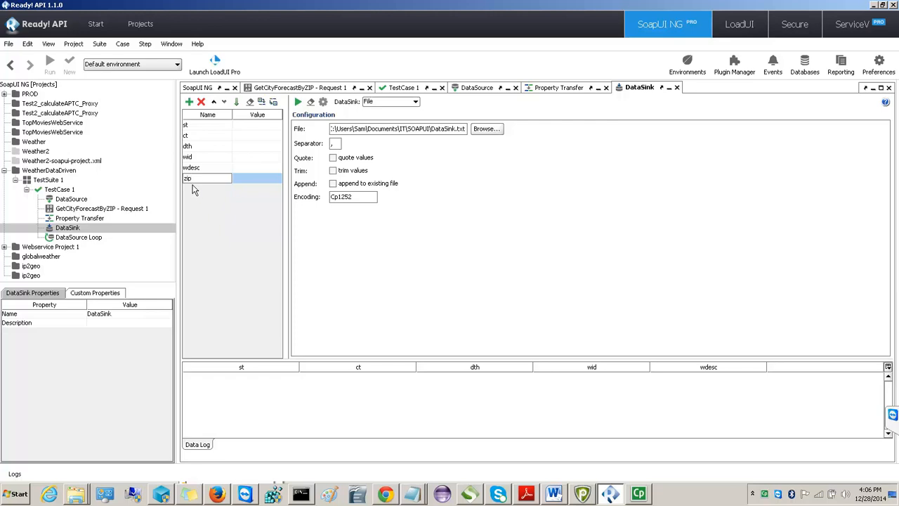
click(248, 181)
click(189, 178)
click(214, 102)
click(214, 103)
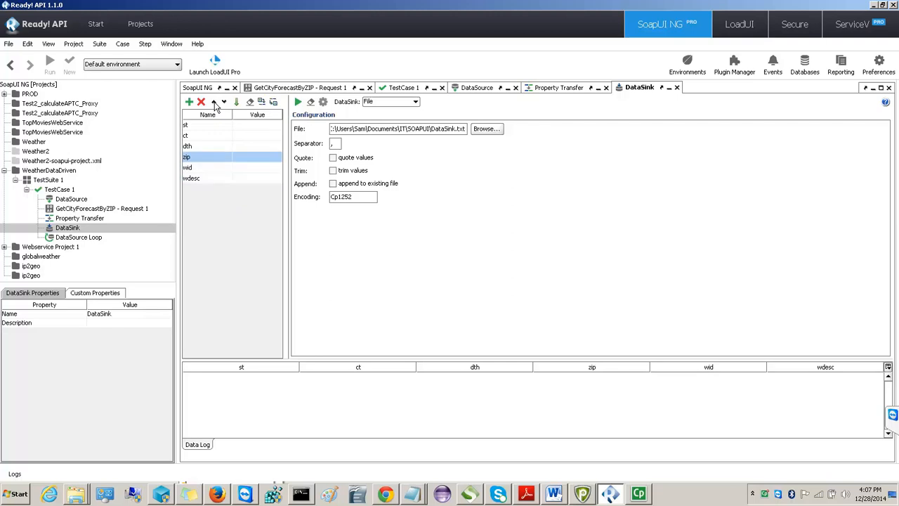
click(215, 102)
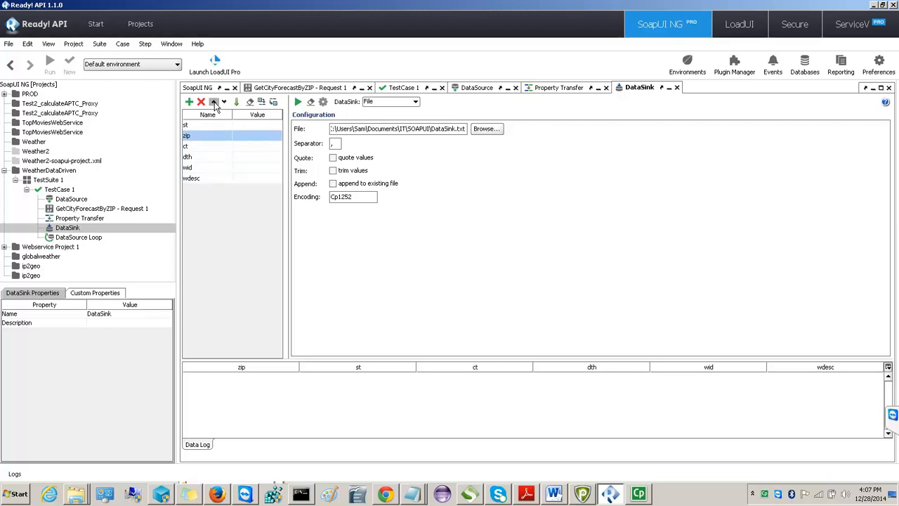
click(214, 103)
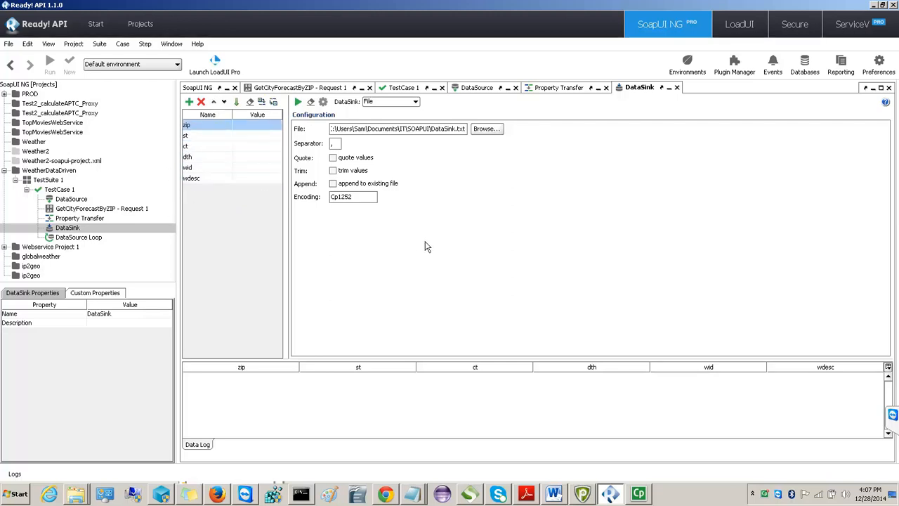
Check the DataSource Loop settings without changes, then reopen the Property Transfer editor
click(89, 239)
double_click(89, 241)
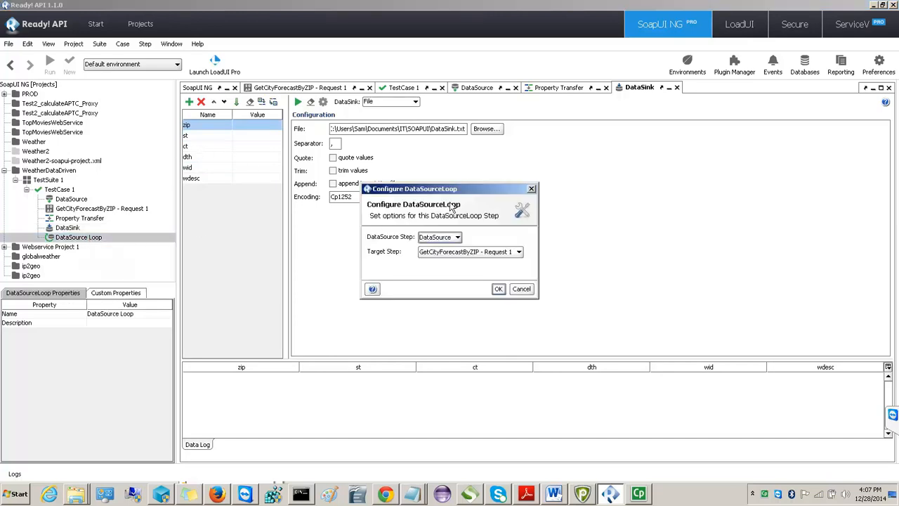
click(531, 189)
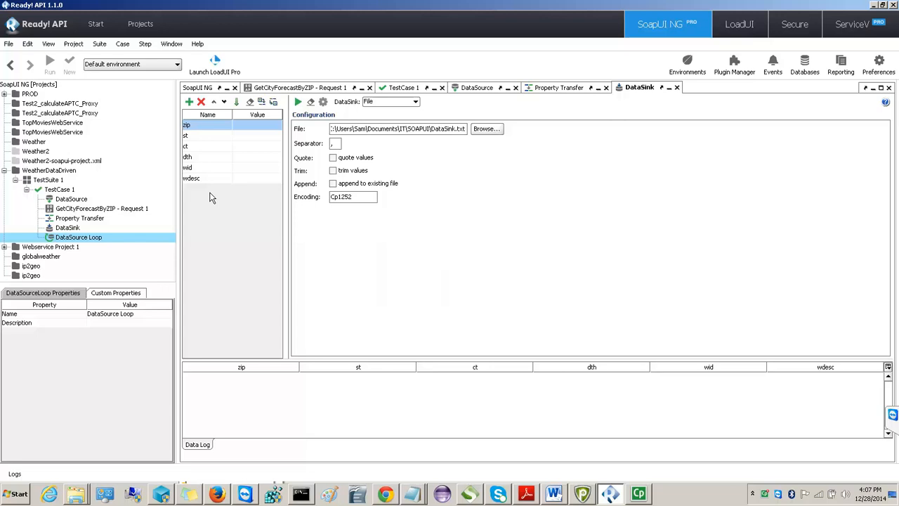
double_click(81, 220)
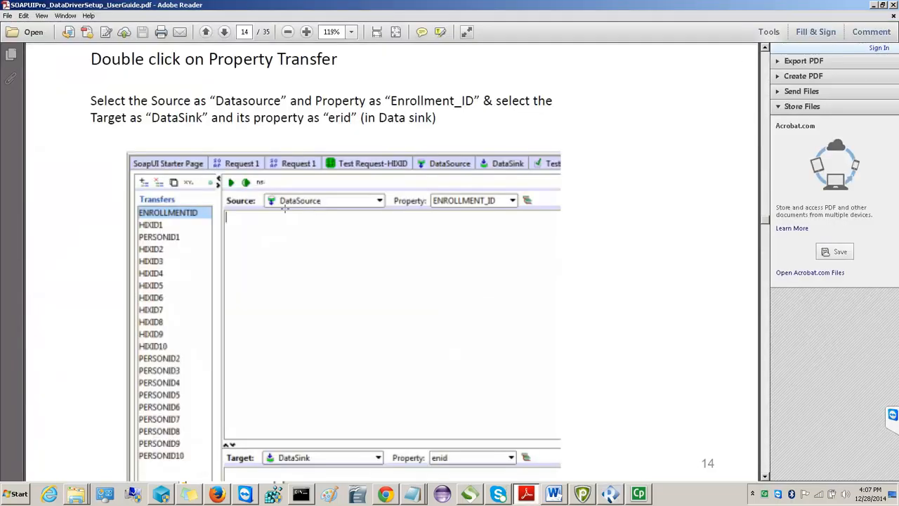
Choose DataSource as the ZIP transfer's source step and ZIP as its source property
key(alt+Tab)
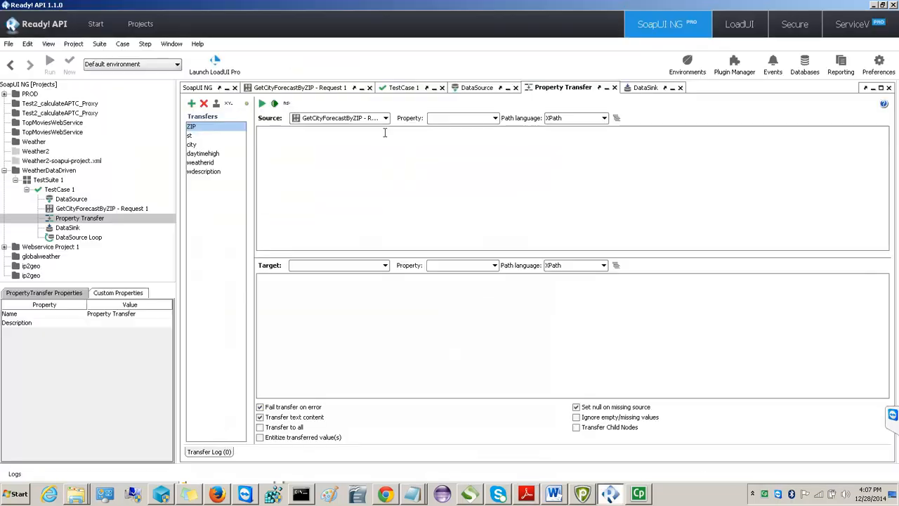
click(344, 121)
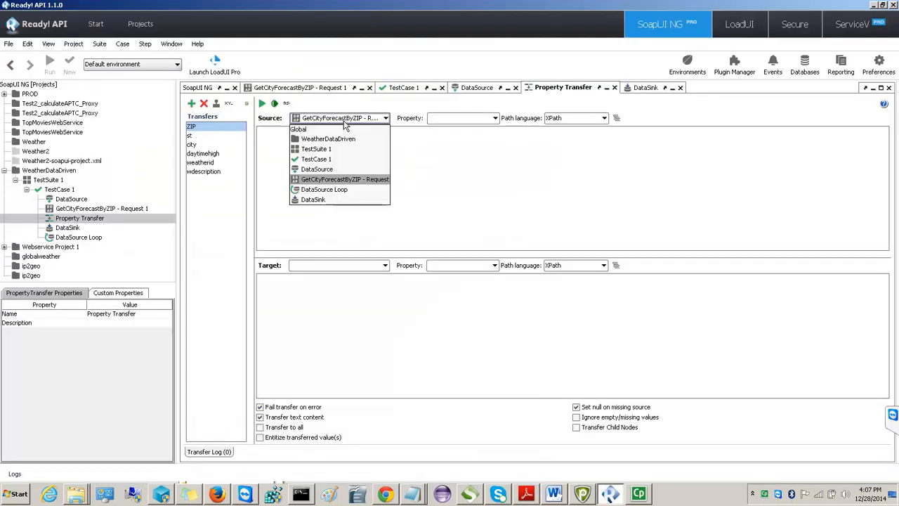
click(329, 168)
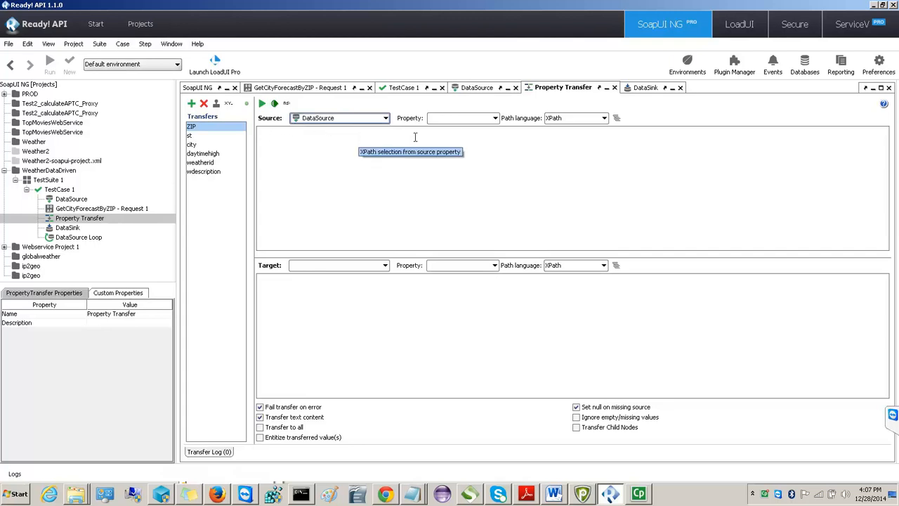
key(alt+Tab)
key(alt+Tab)
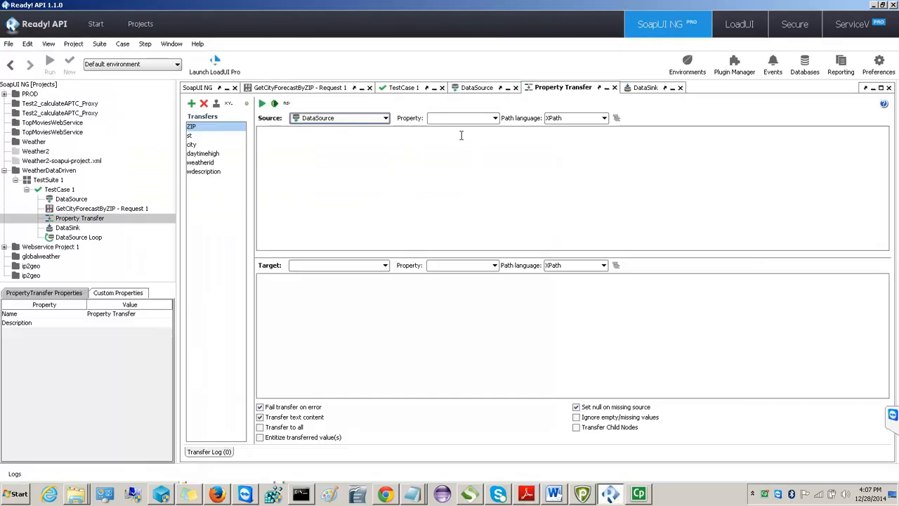
click(462, 118)
click(450, 130)
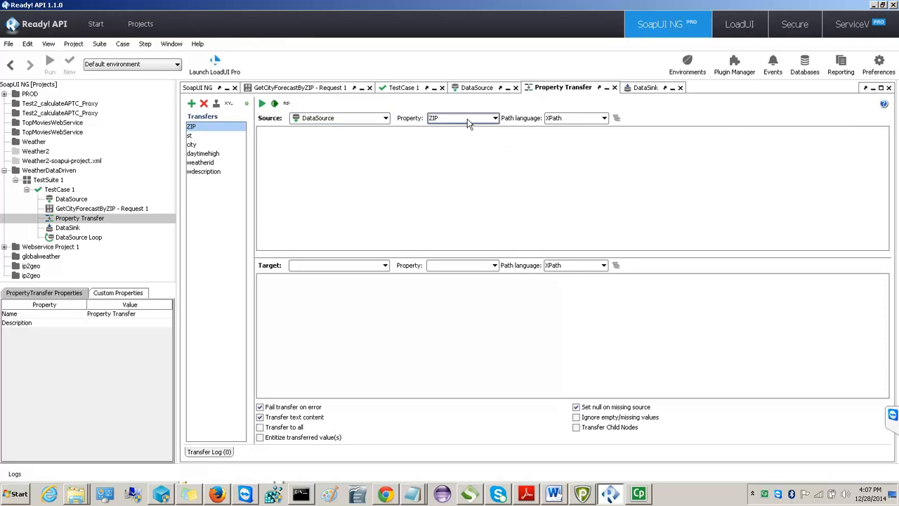
key(alt+Tab)
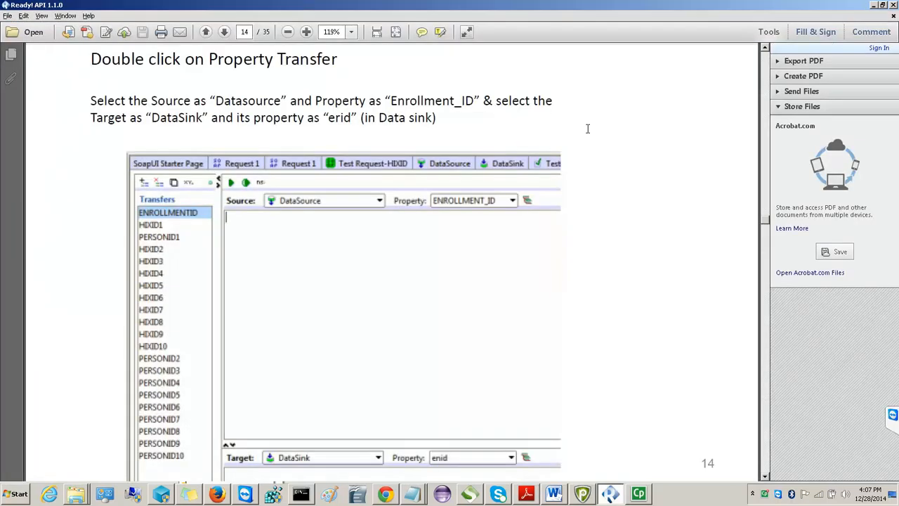
key(alt+Tab)
key(alt+Tab)
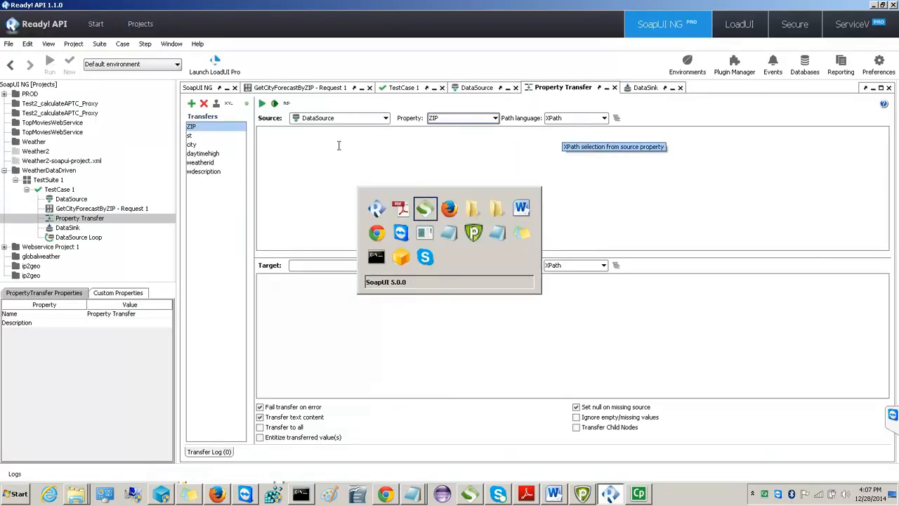
double_click(256, 124)
click(284, 160)
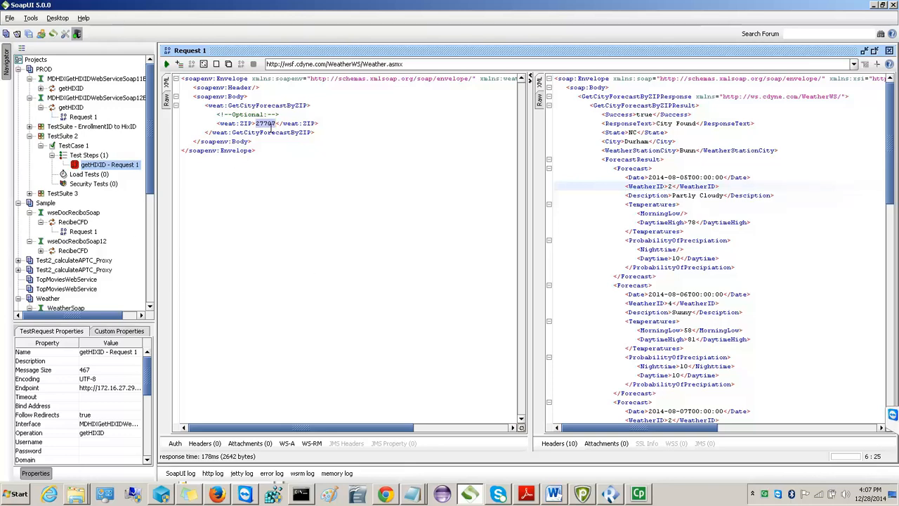
key(alt+Tab)
key(alt+Tab)
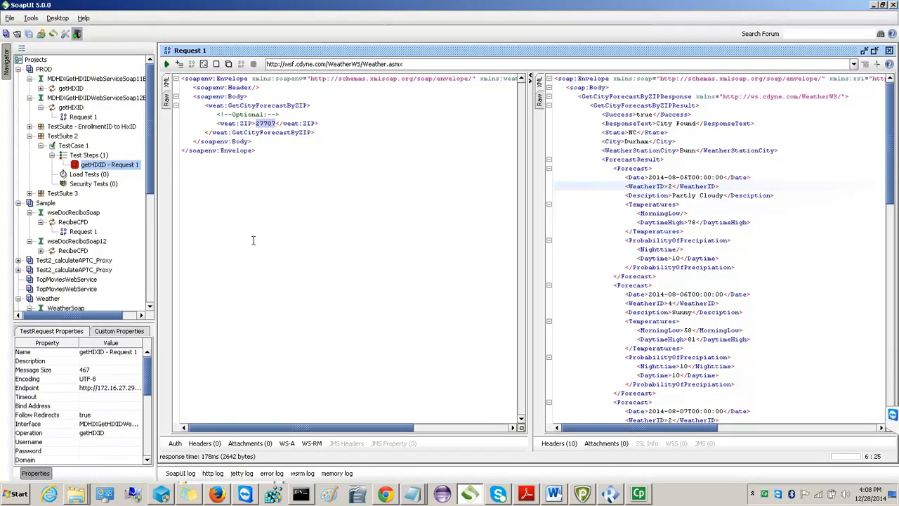
key(alt+Tab)
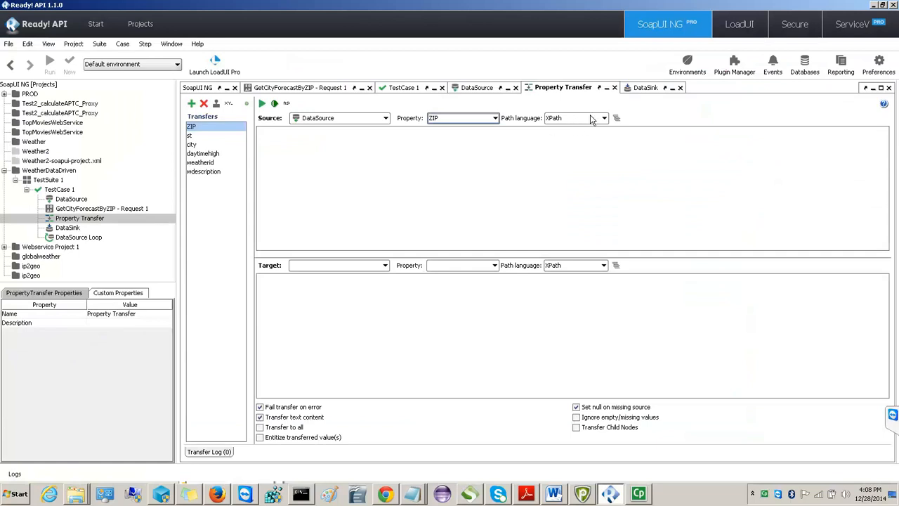
Choose DataSink as the ZIP transfer's target step and zip as its target property
click(350, 267)
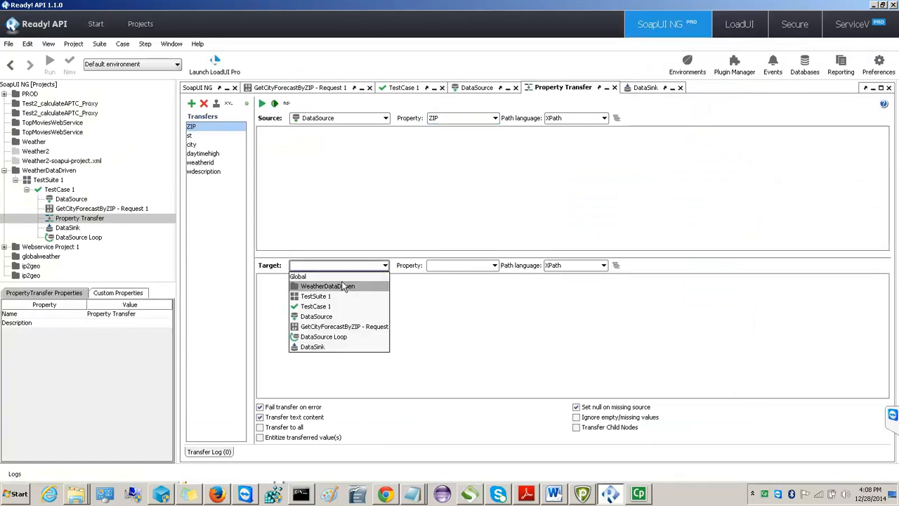
click(334, 346)
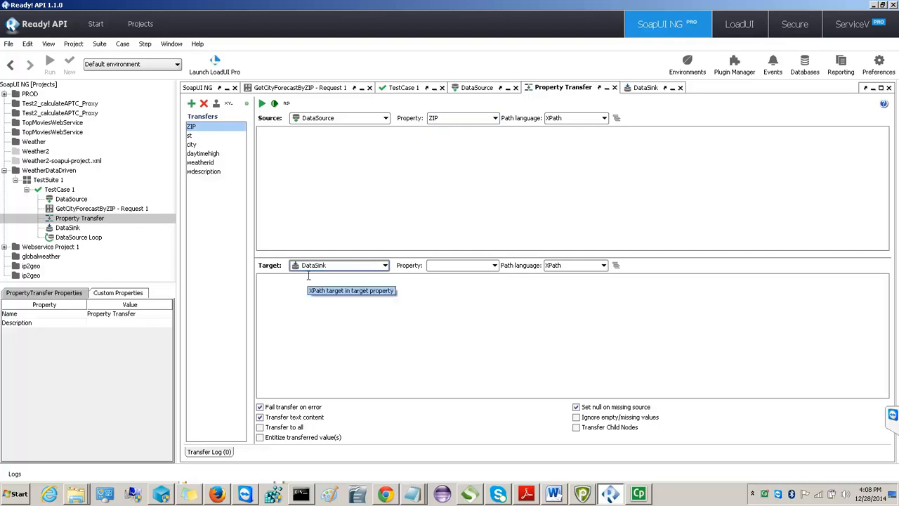
click(415, 200)
key(alt+Tab)
key(alt+Tab)
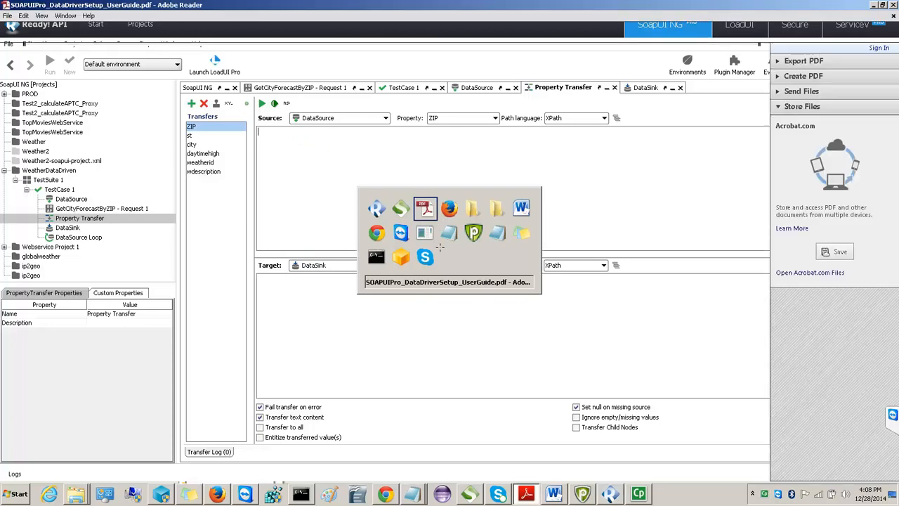
scroll(435, 343, down, 1)
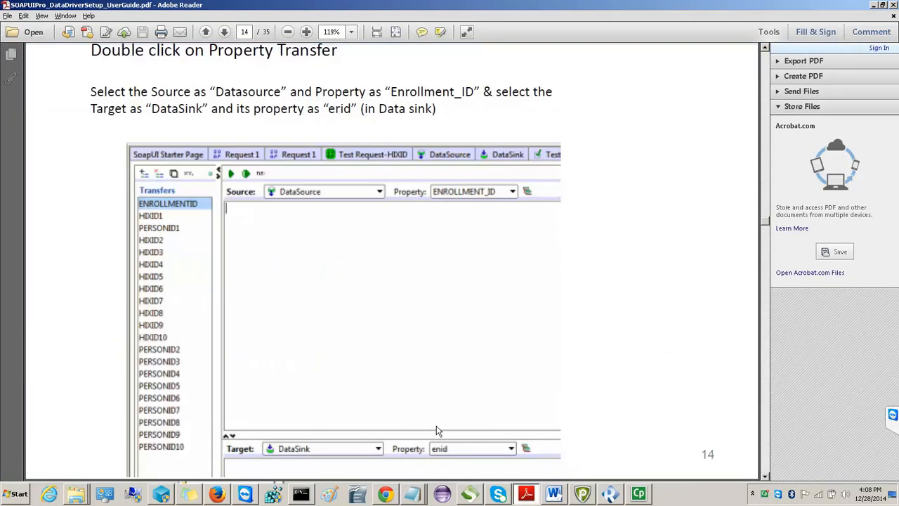
key(alt+Tab)
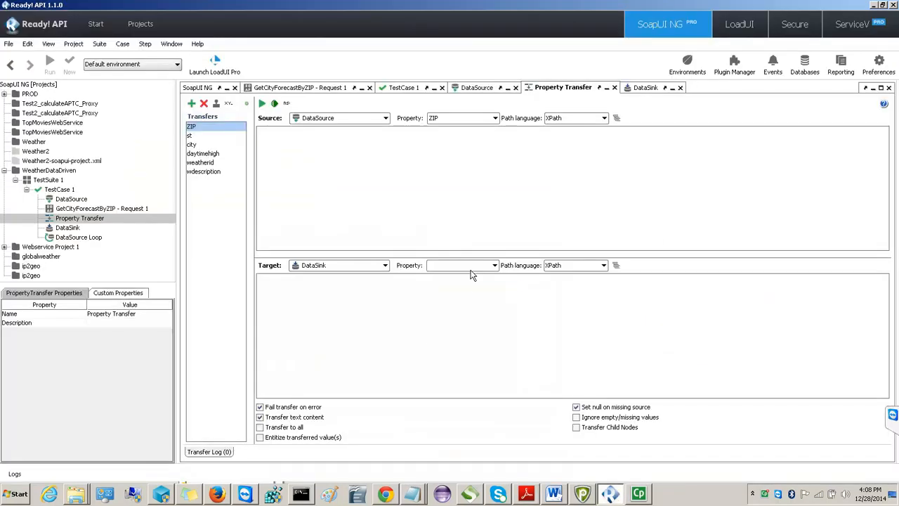
click(471, 267)
click(446, 284)
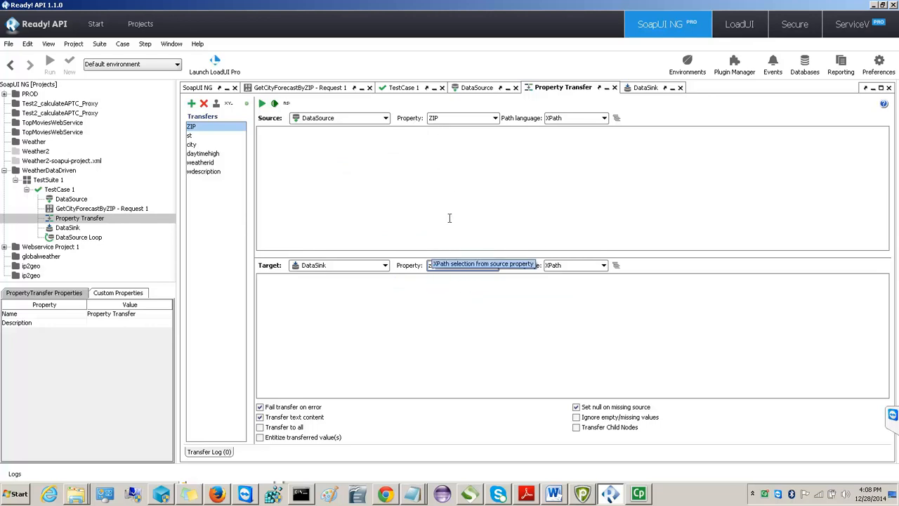
click(495, 265)
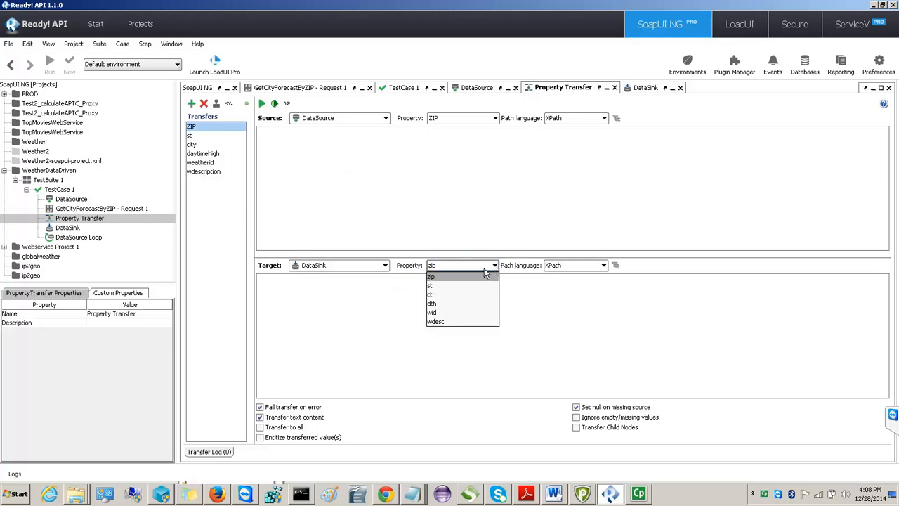
click(489, 215)
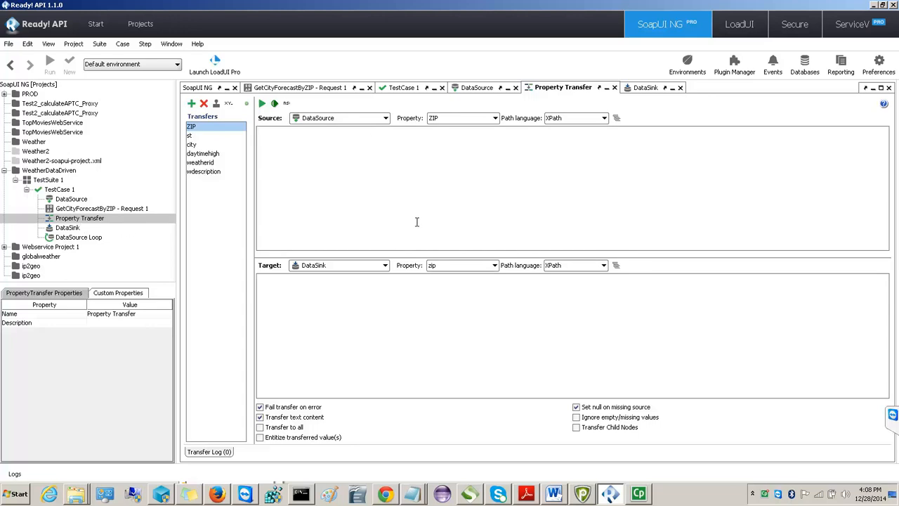
key(alt+Tab)
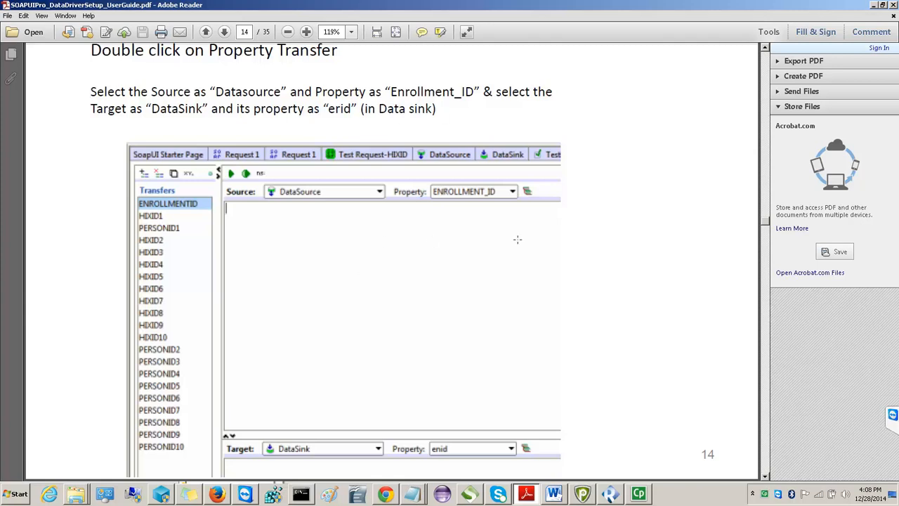
Scroll the guide back to page 13 on matching transfer order to data source headers
scroll(518, 240, up, 1)
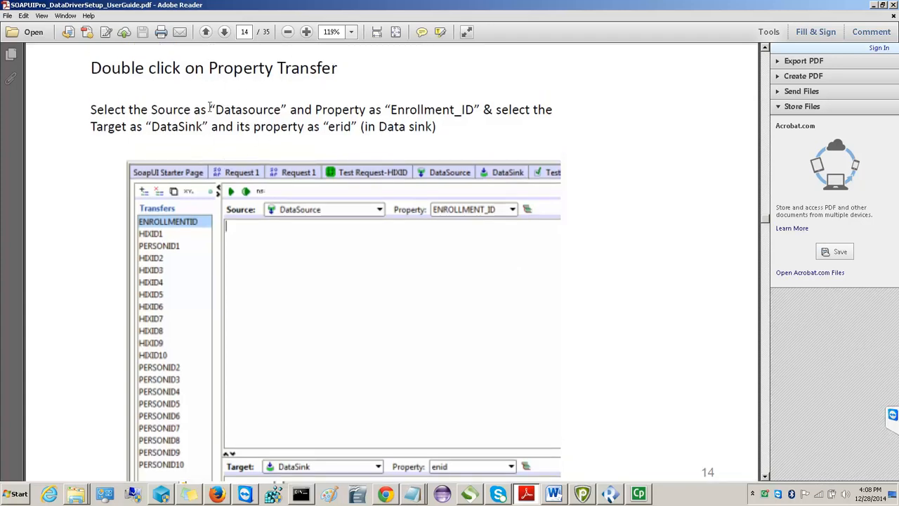
scroll(422, 163, up, 4)
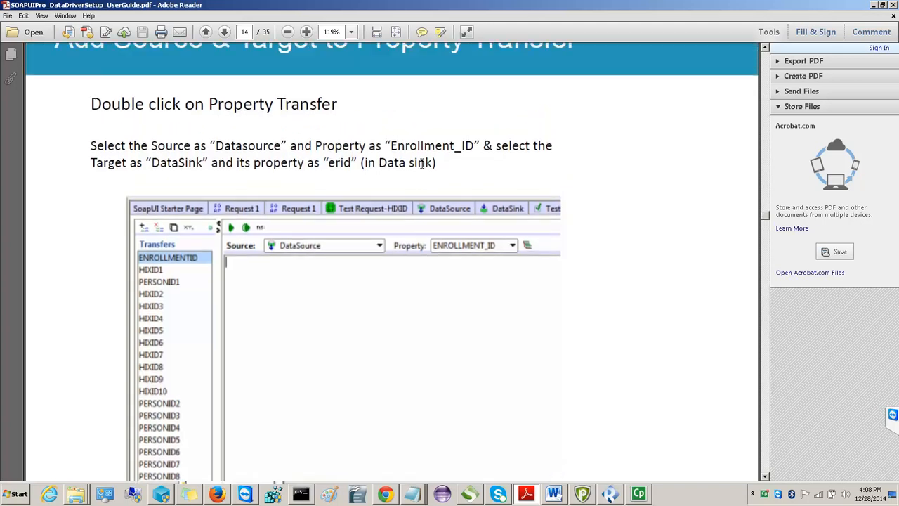
scroll(423, 164, up, 1)
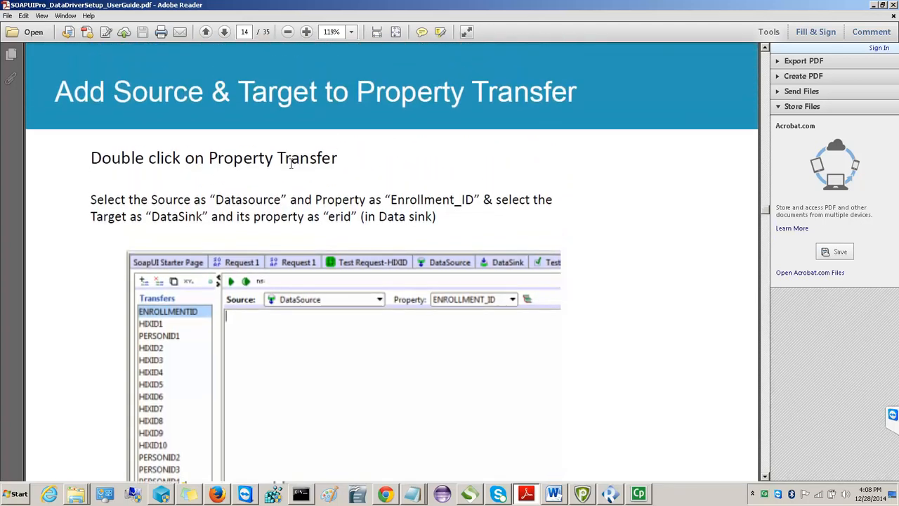
scroll(399, 130, up, 10)
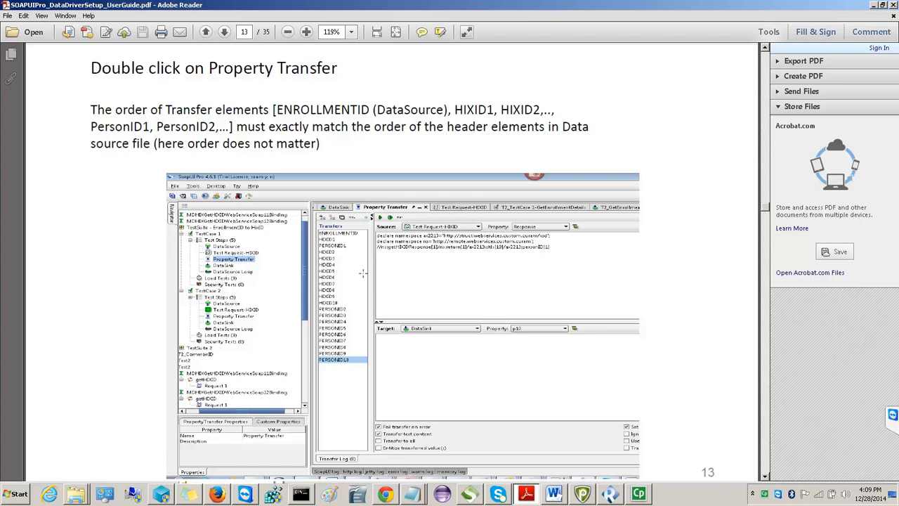
Select the st transfer, then bring forward SoapUI 5.0.0's weather Request 1 for ZIP 27707
key(alt+Tab)
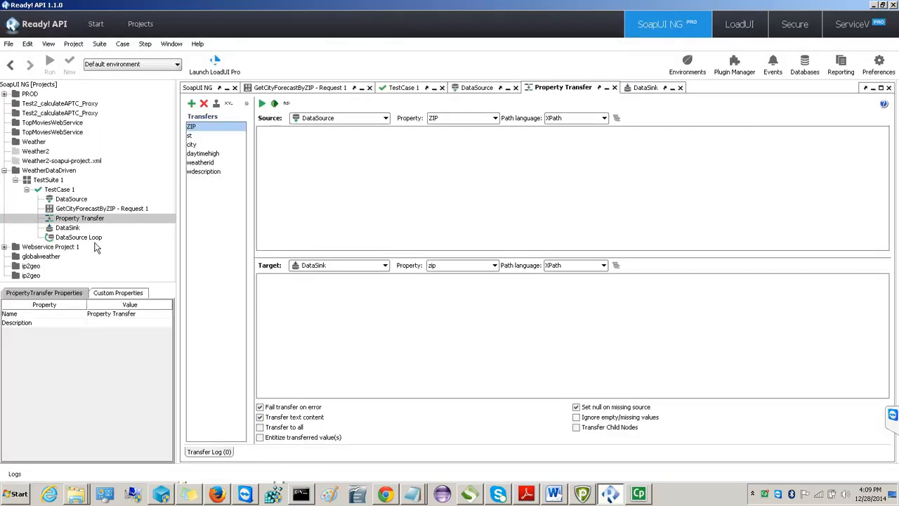
click(192, 136)
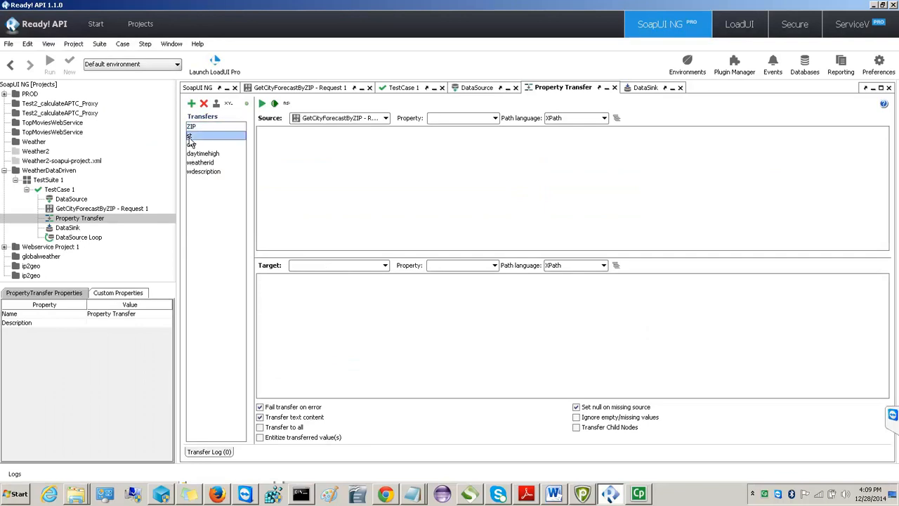
key(alt+Tab)
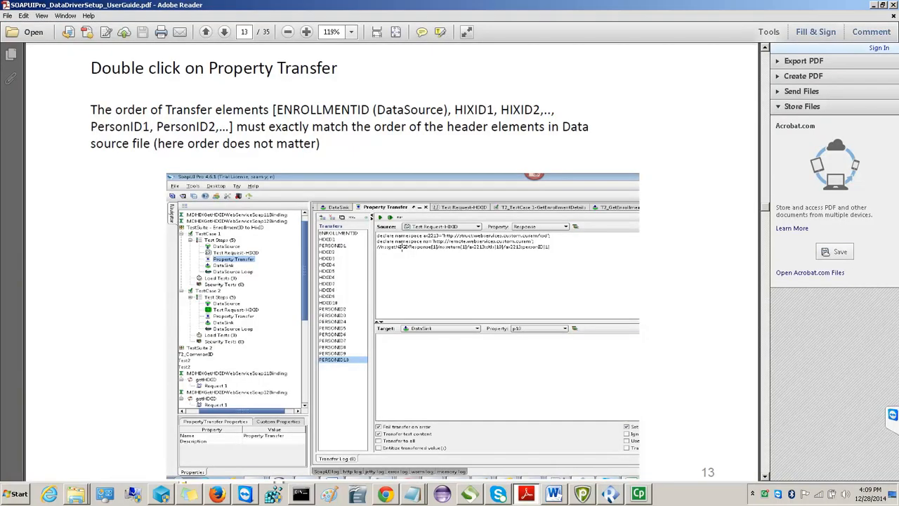
key(alt+Tab)
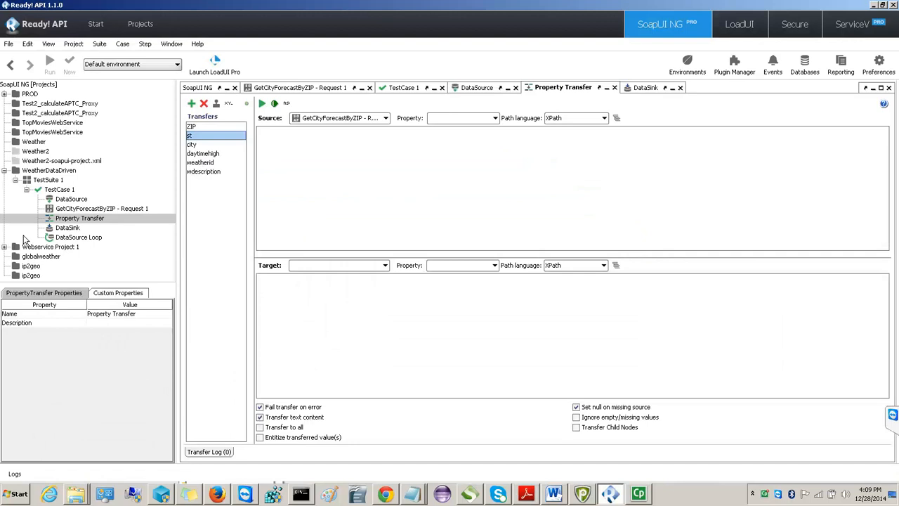
key(alt+Tab)
key(alt+Tab)
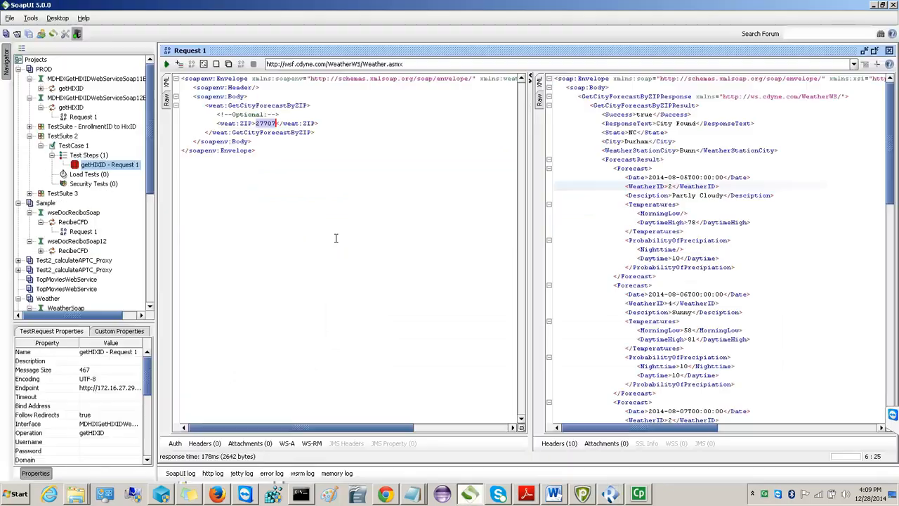
key(alt+Tab)
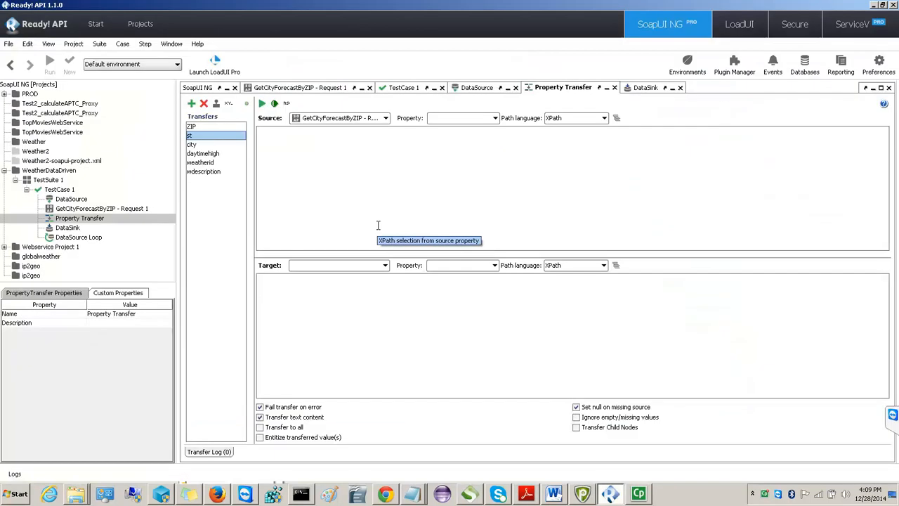
key(alt+Tab)
key(alt+Tab)
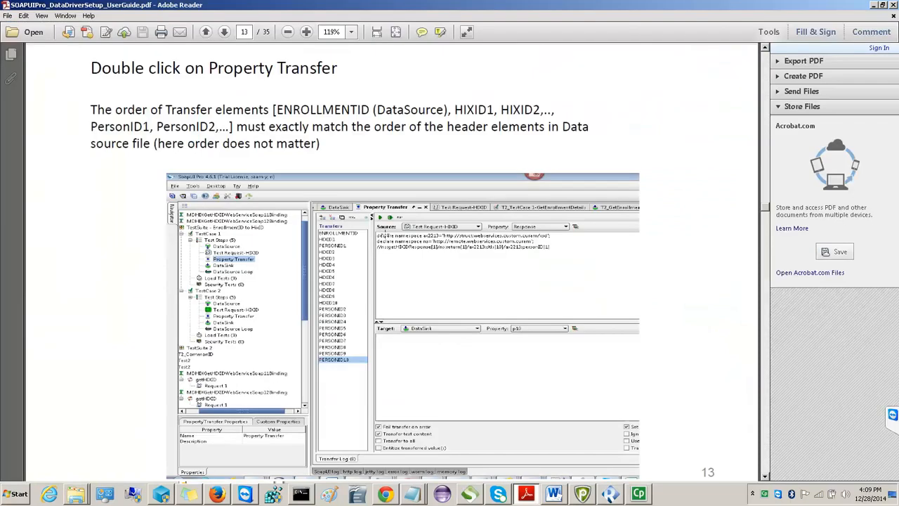
key(alt+Tab)
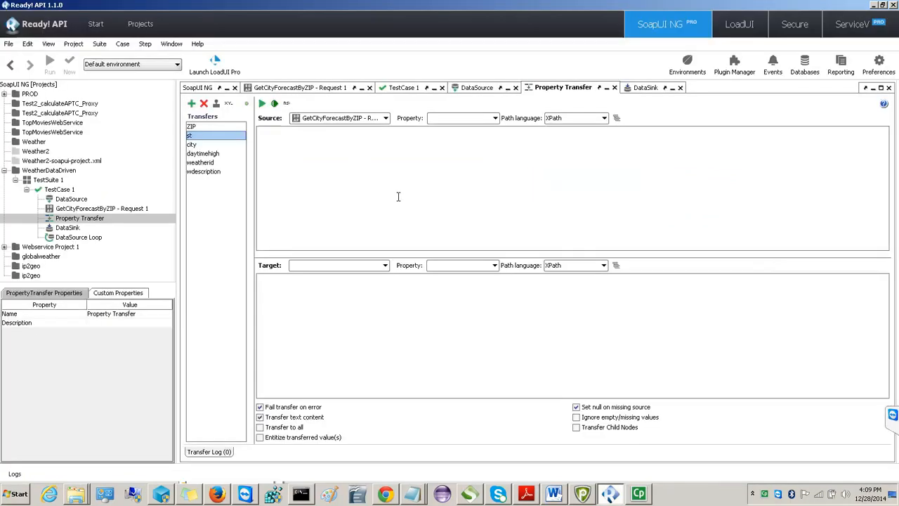
key(alt+Tab)
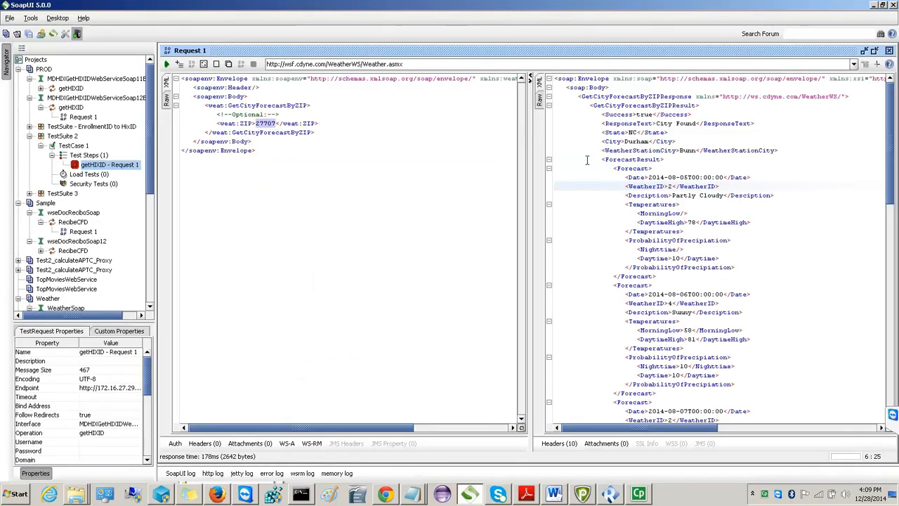
Inspect the GetCityForecastByZIP request and its forecast temperature elements, then return to Ready! API
click(313, 215)
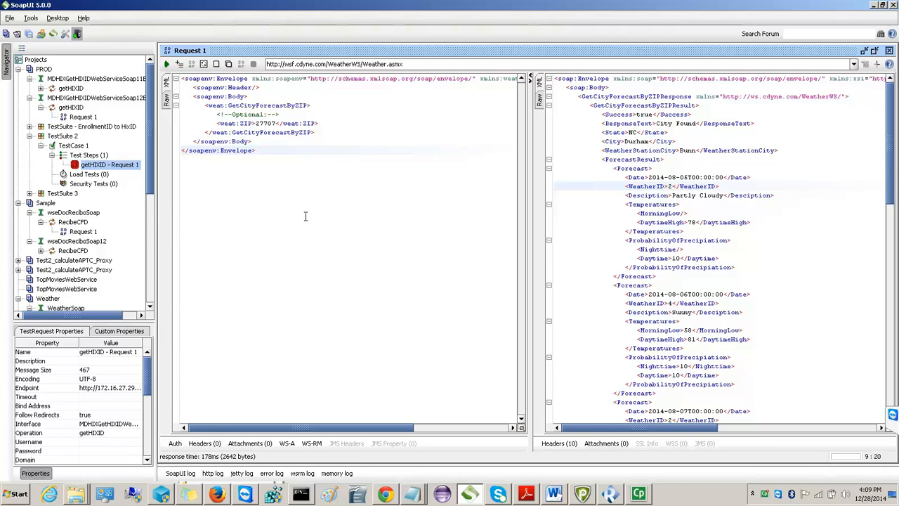
click(687, 232)
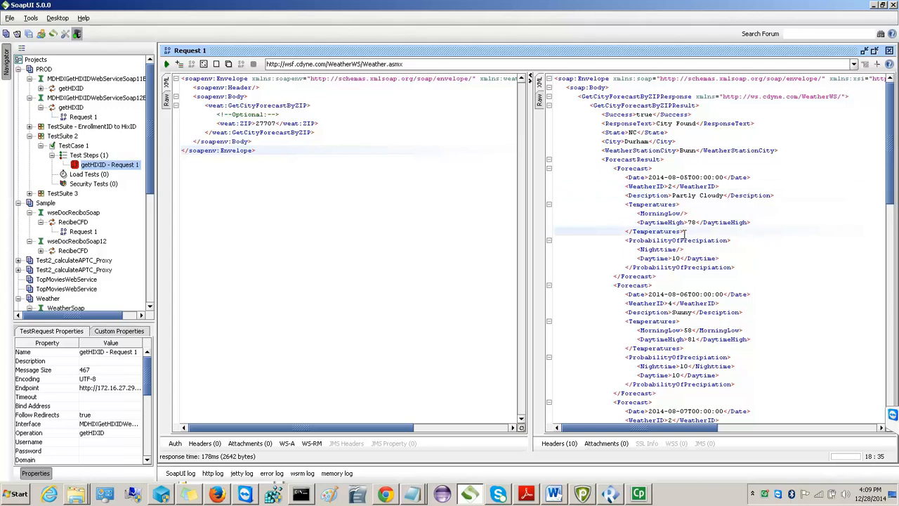
key(alt+Tab)
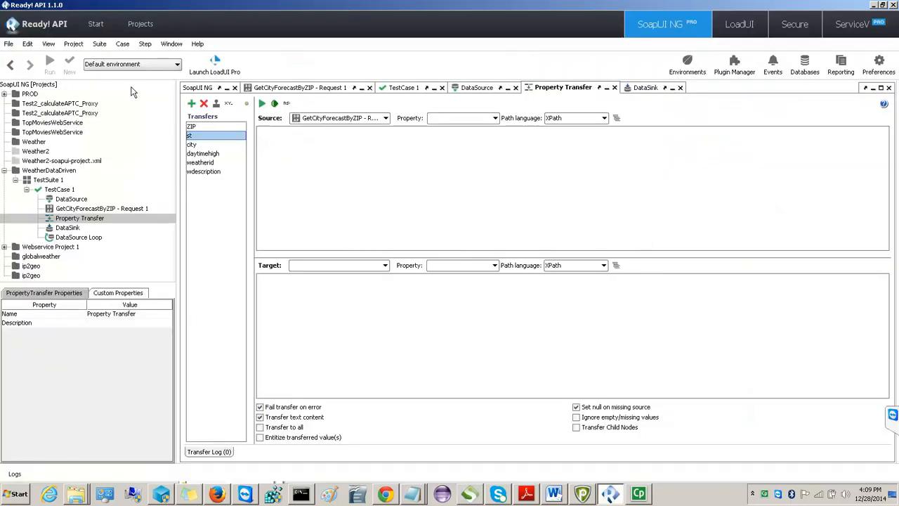
Set the st transfer's source to GetCityForecastByZIP - Request 1 and its Response property
click(380, 121)
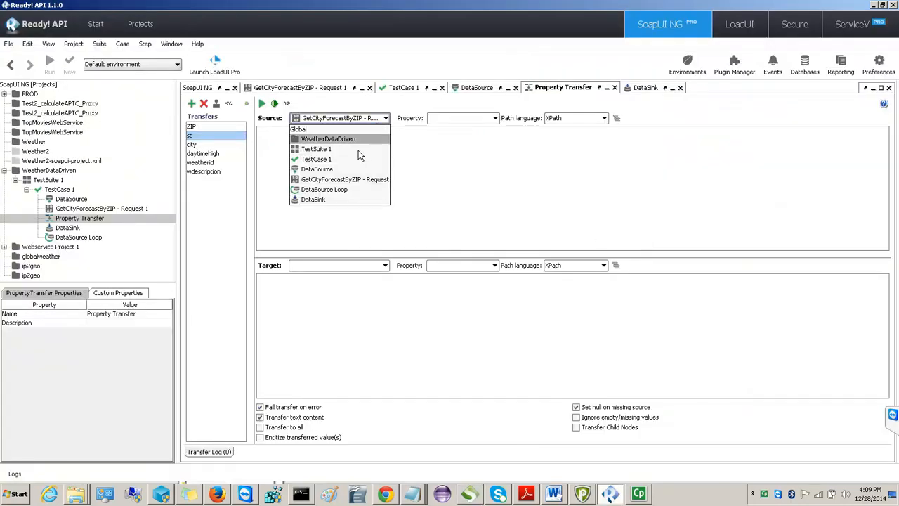
click(322, 179)
click(478, 120)
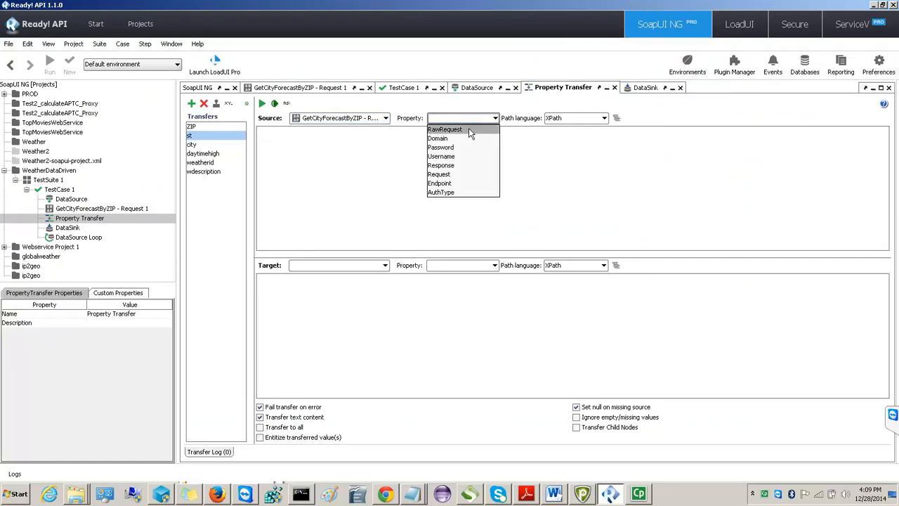
click(449, 165)
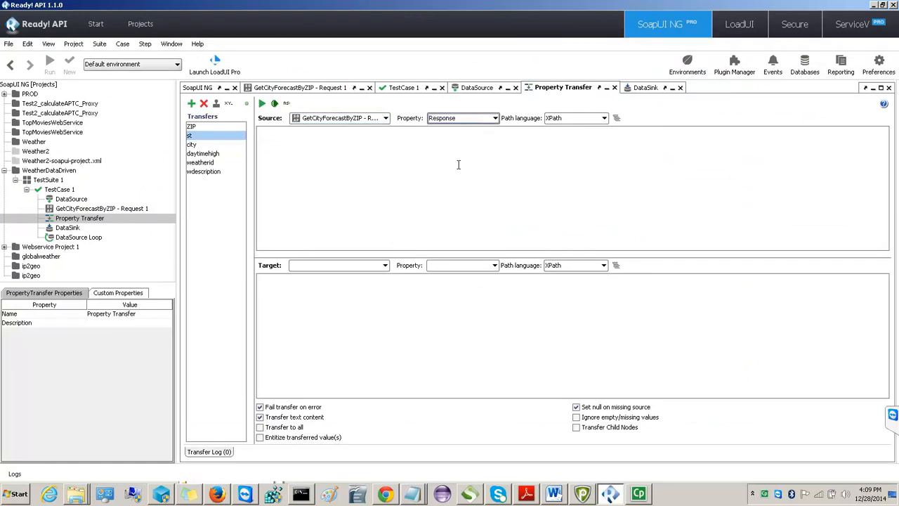
key(alt+Tab)
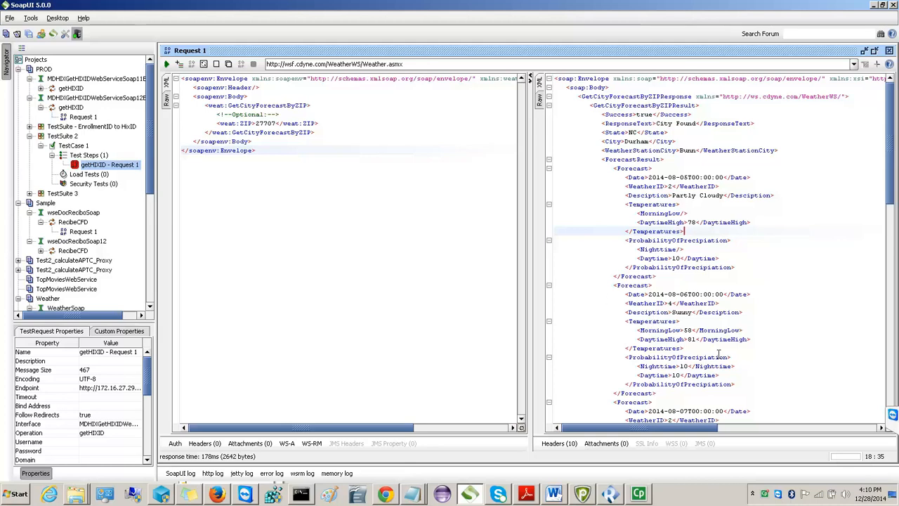
key(alt+Tab)
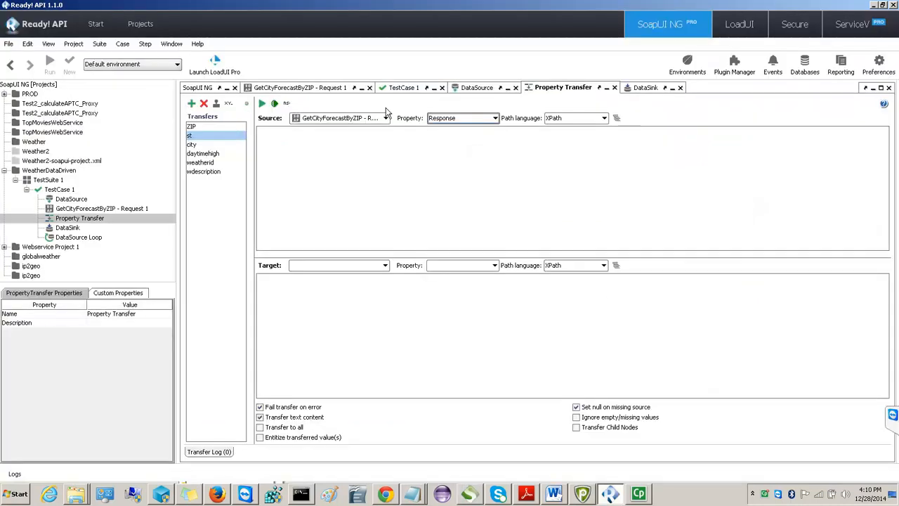
key(alt+Tab)
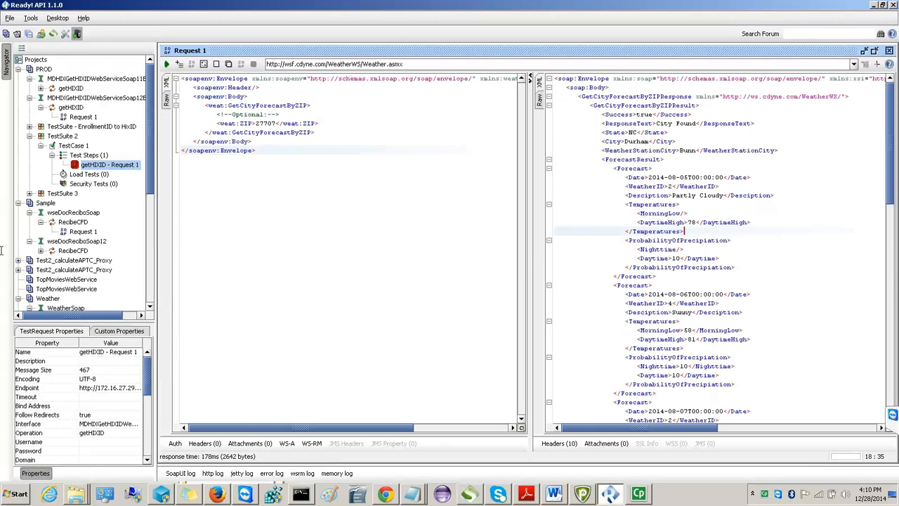
key(alt+Tab)
click(363, 121)
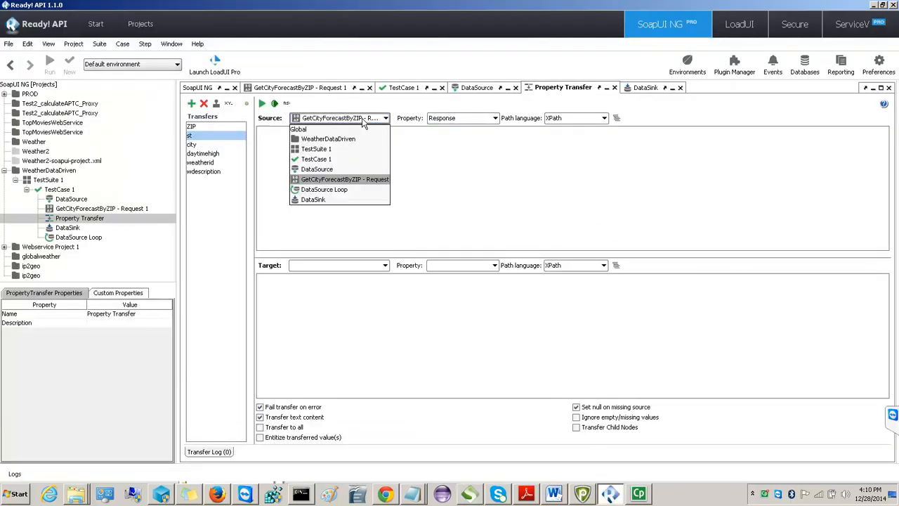
click(337, 179)
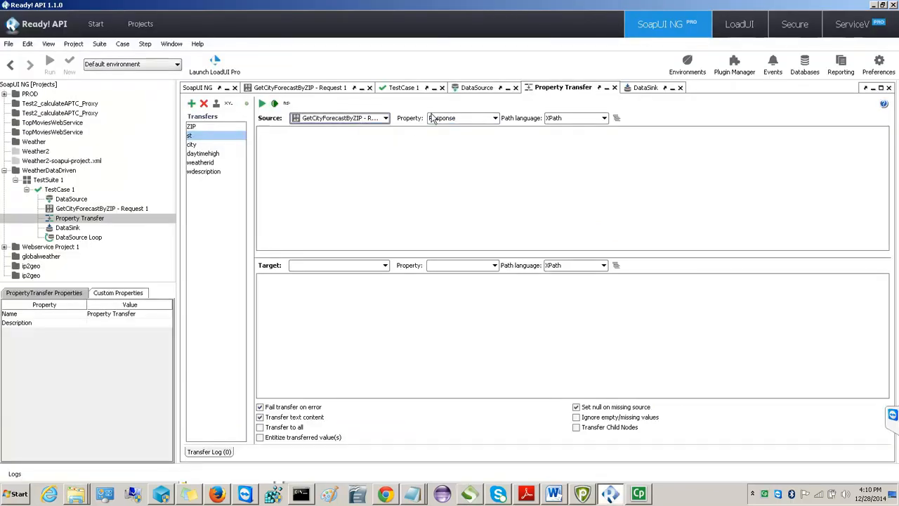
click(469, 120)
click(453, 167)
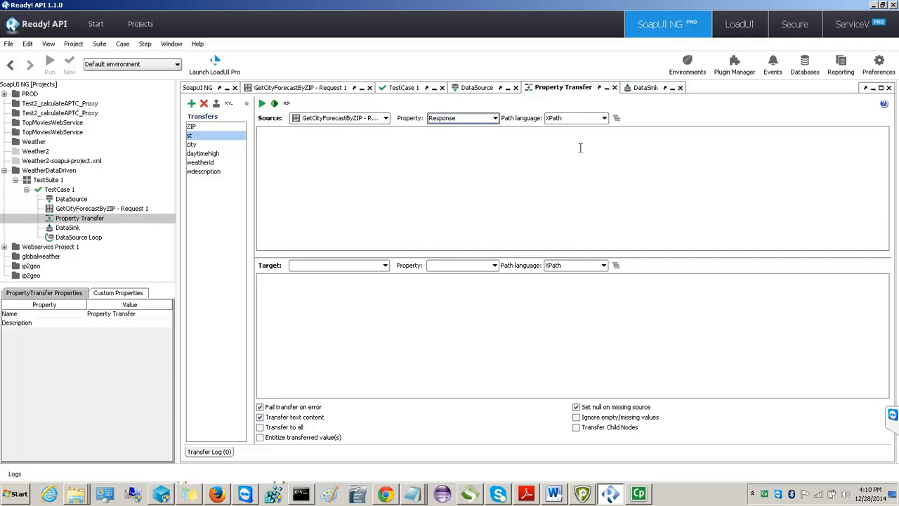
After checking the PDF user guide, keep XPath as the st transfer's source path language
key(alt+Tab)
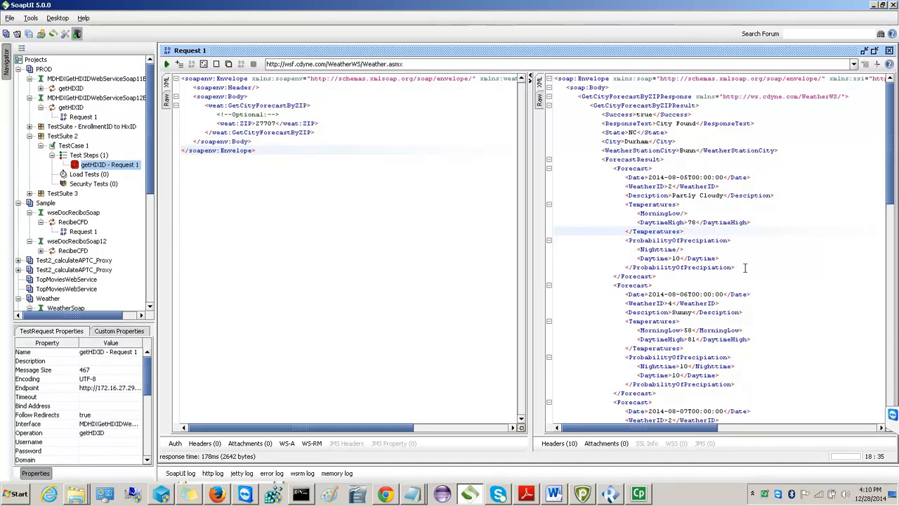
key(alt+Tab)
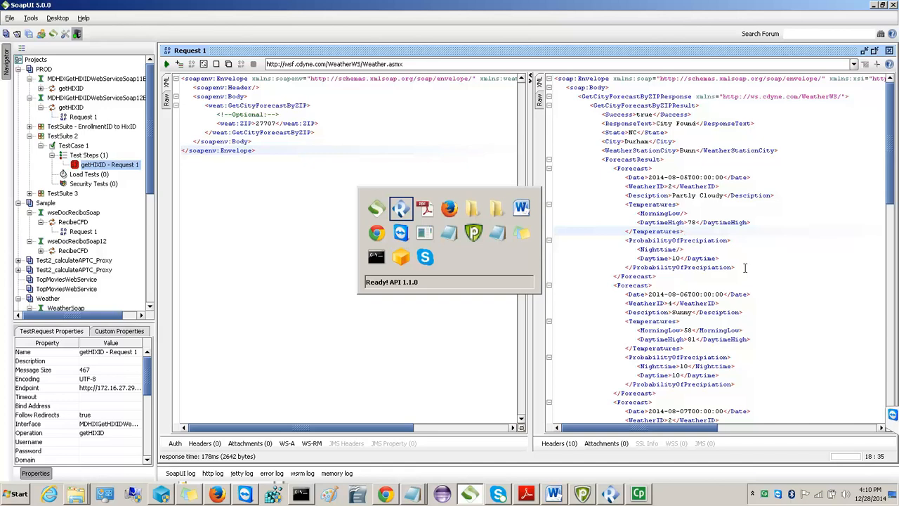
key(alt+Tab)
key(alt+Tab)
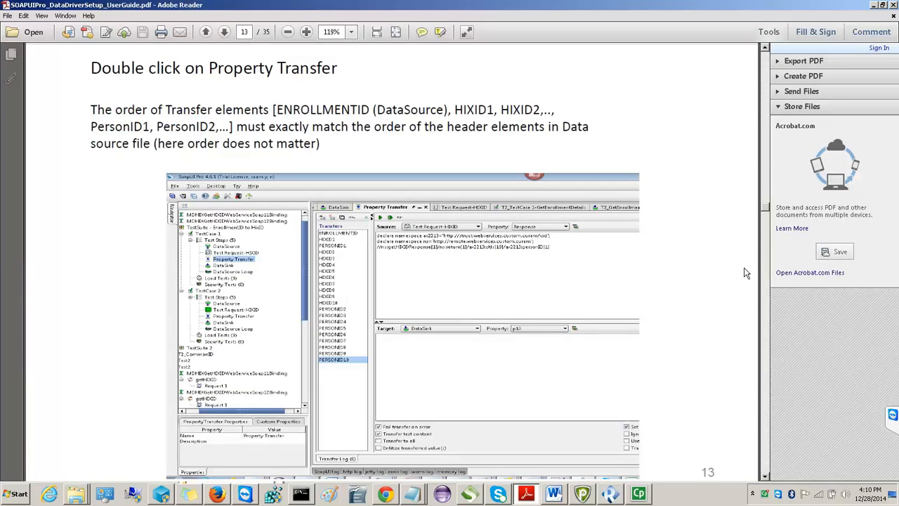
key(alt+Tab)
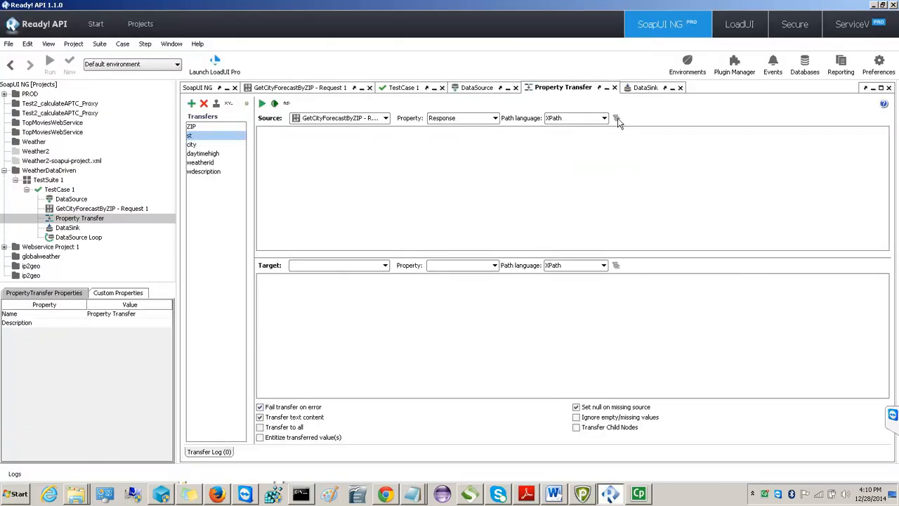
key(alt+Tab)
click(582, 118)
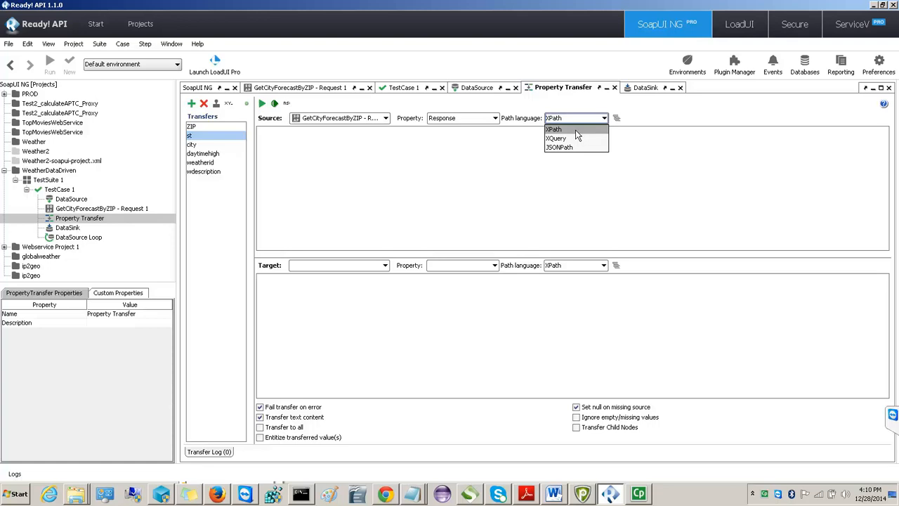
click(576, 130)
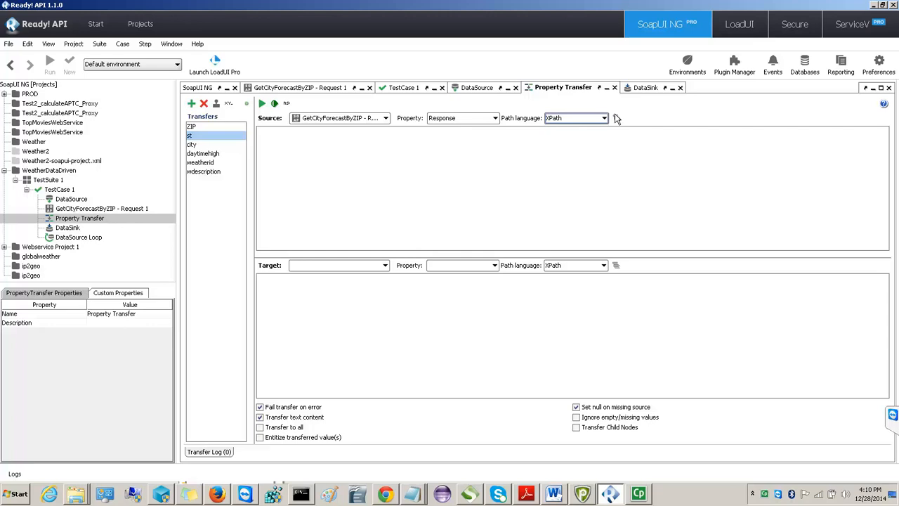
click(374, 267)
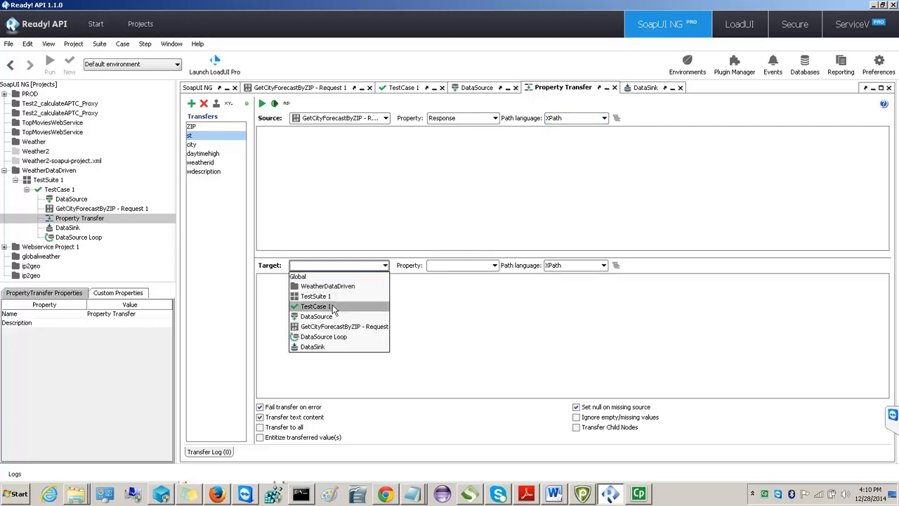
Point the st transfer at the DataSink step's st property
click(319, 345)
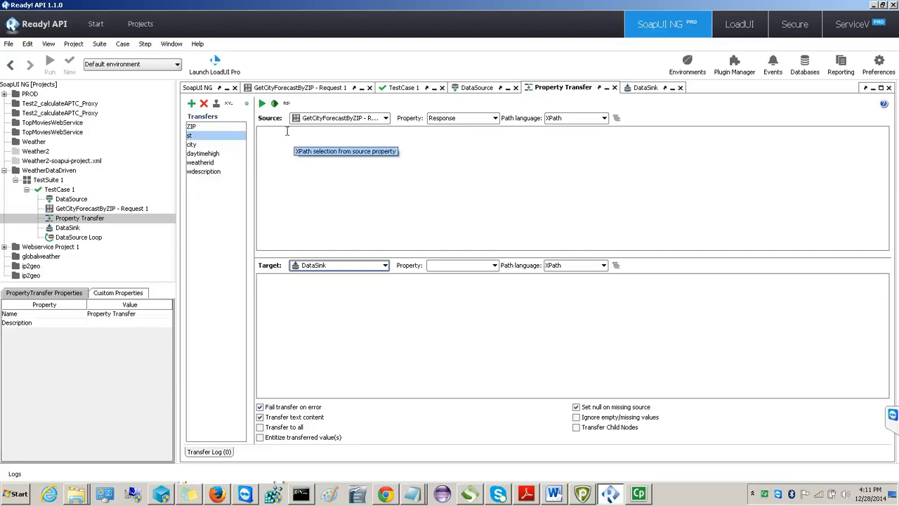
key(alt+Tab)
key(alt+Tab)
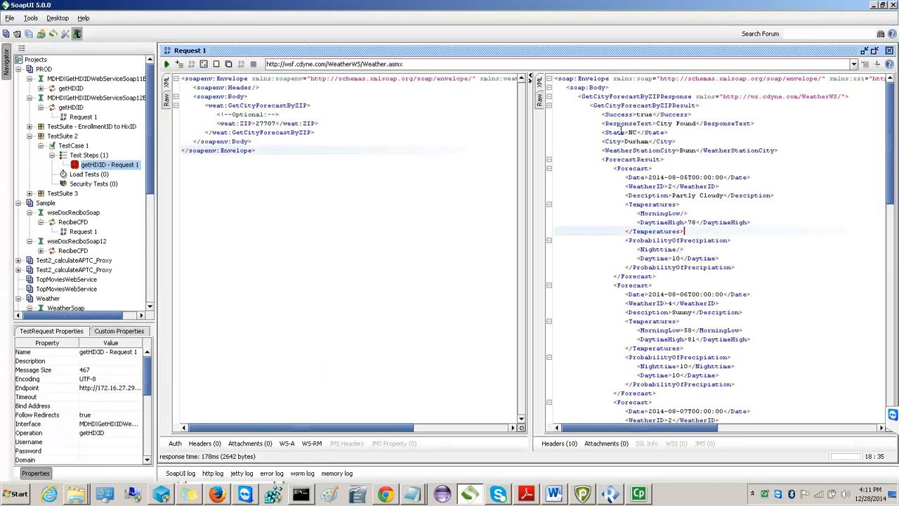
key(alt+Tab)
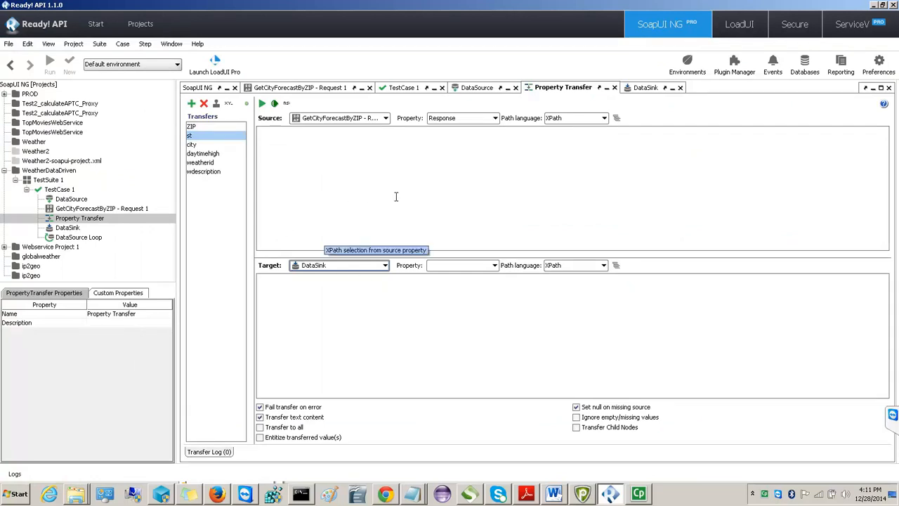
click(494, 264)
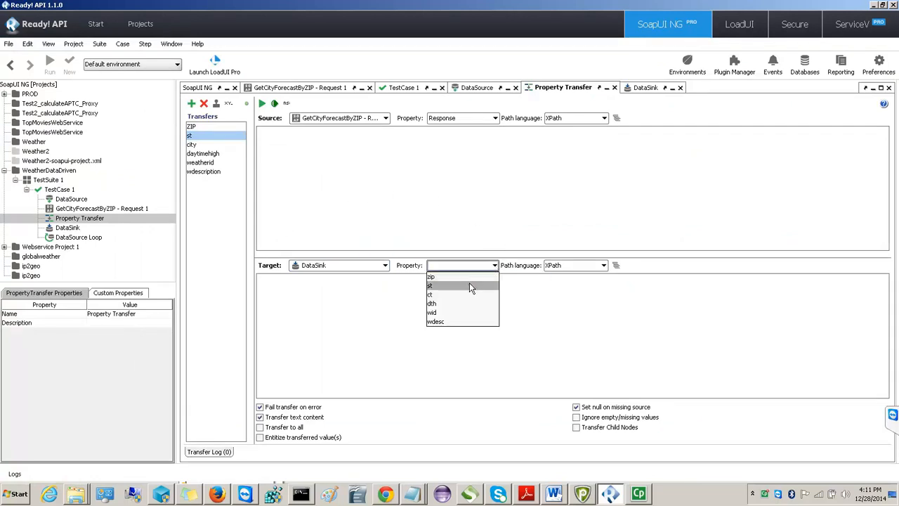
click(470, 286)
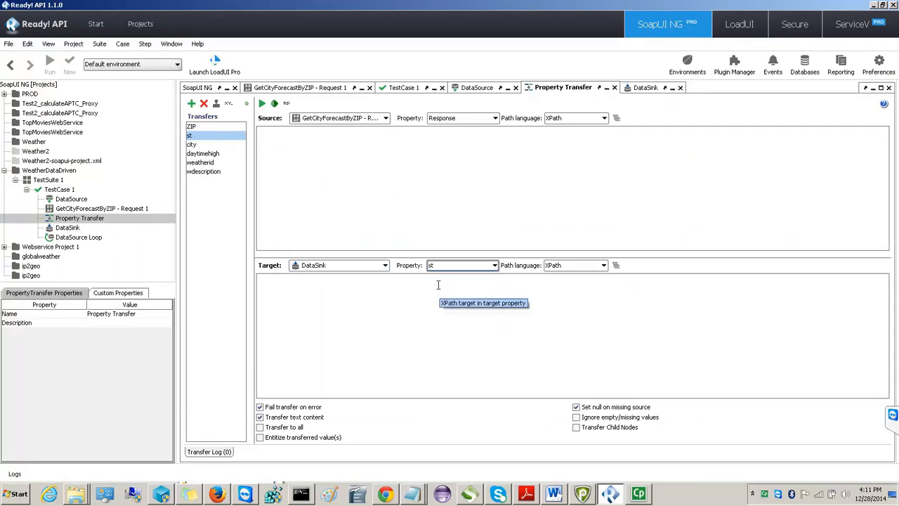
Check the DataSink's property list, then reopen the Property Transfer editor
double_click(70, 229)
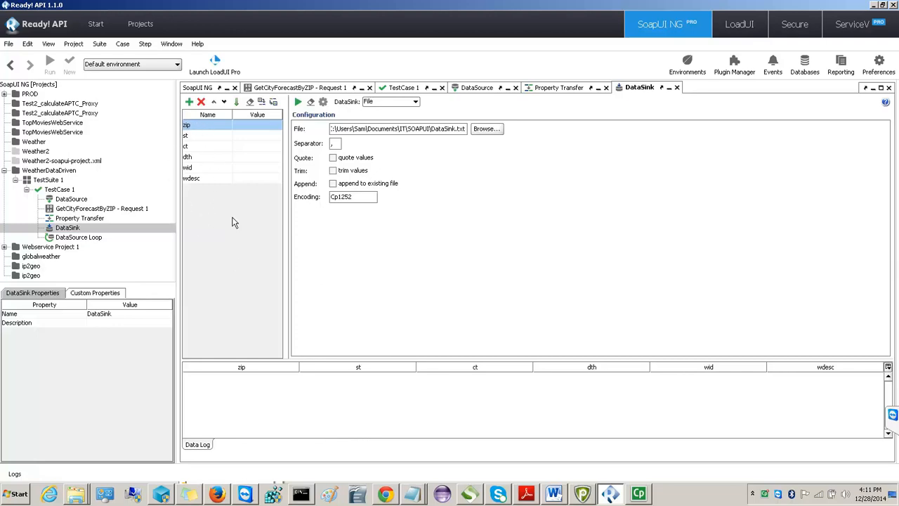
click(80, 221)
double_click(79, 221)
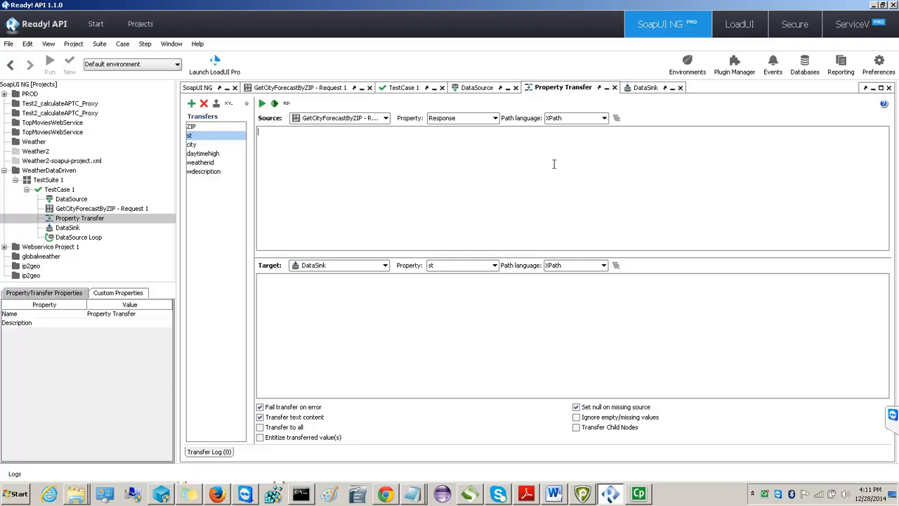
Set the city transfer's source to the forecast request's Response, using XPath
click(200, 145)
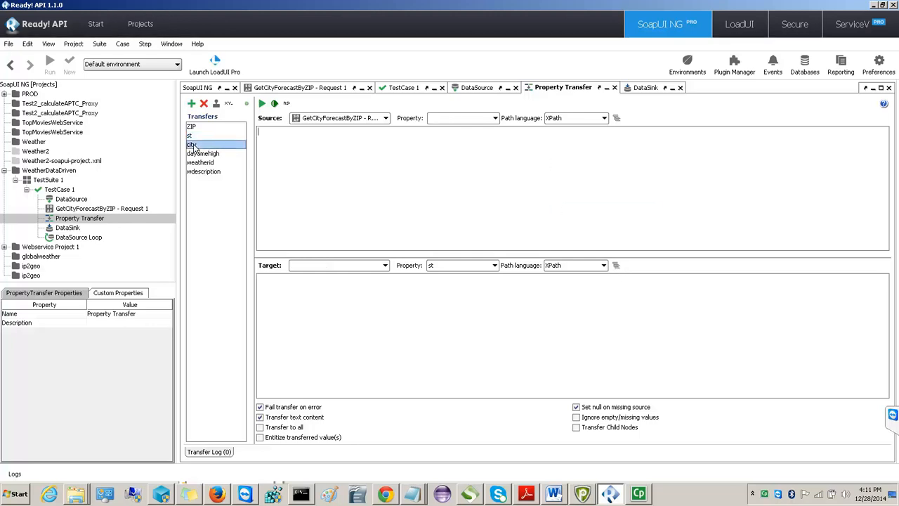
click(326, 127)
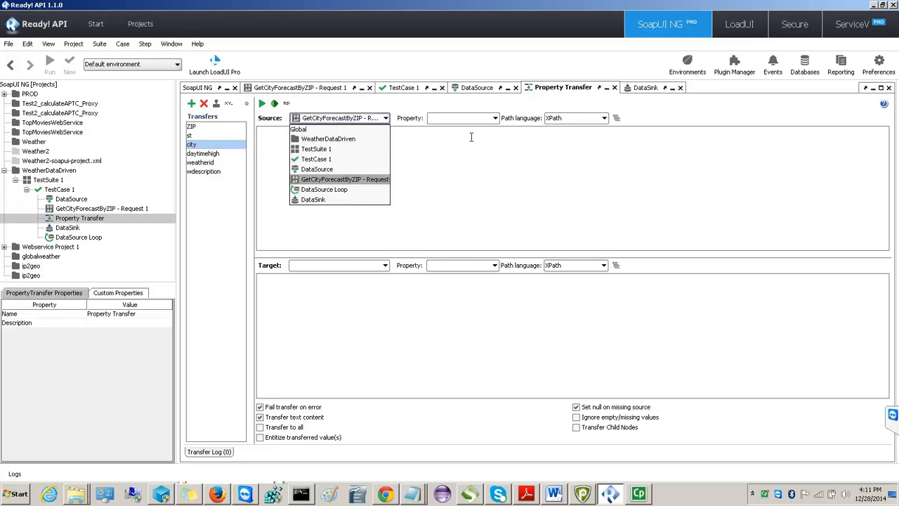
click(470, 136)
click(470, 121)
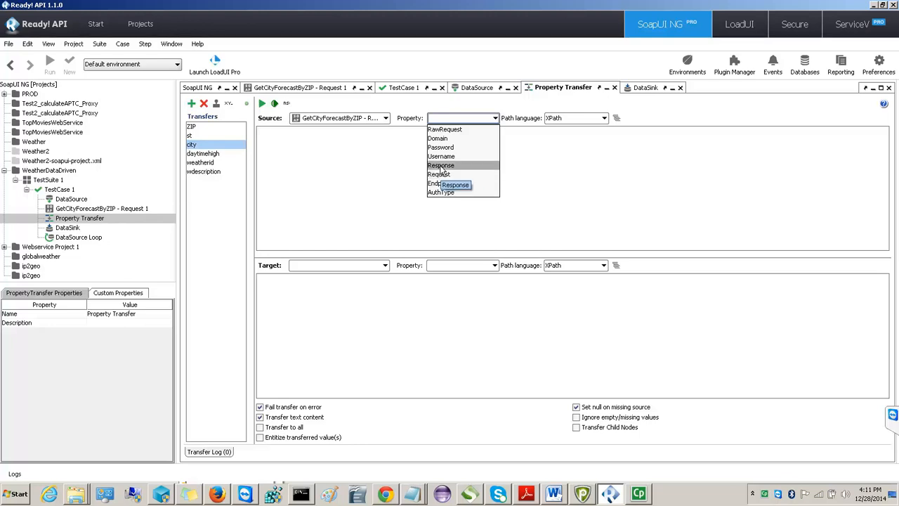
click(449, 166)
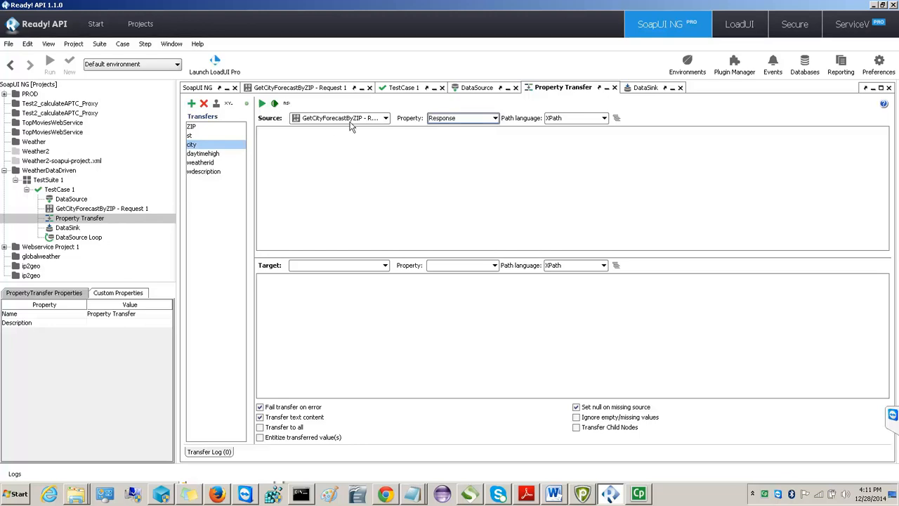
click(560, 119)
click(616, 121)
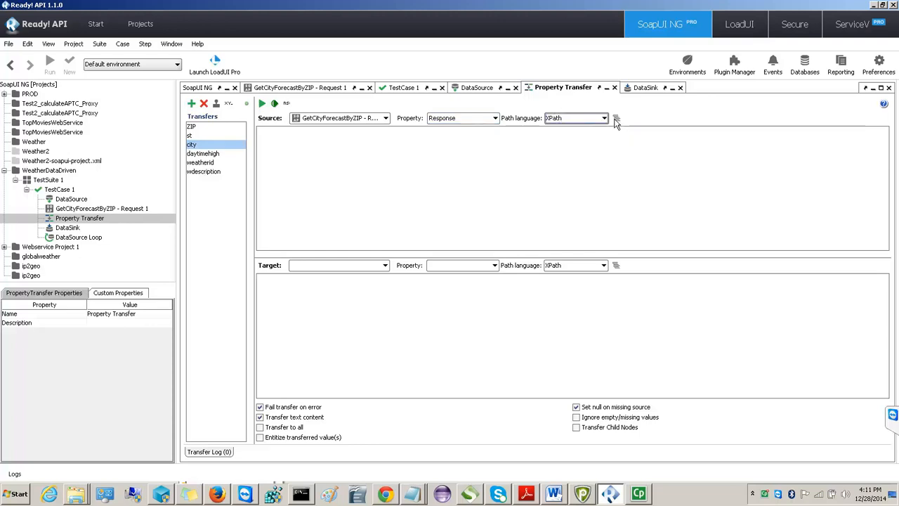
click(436, 203)
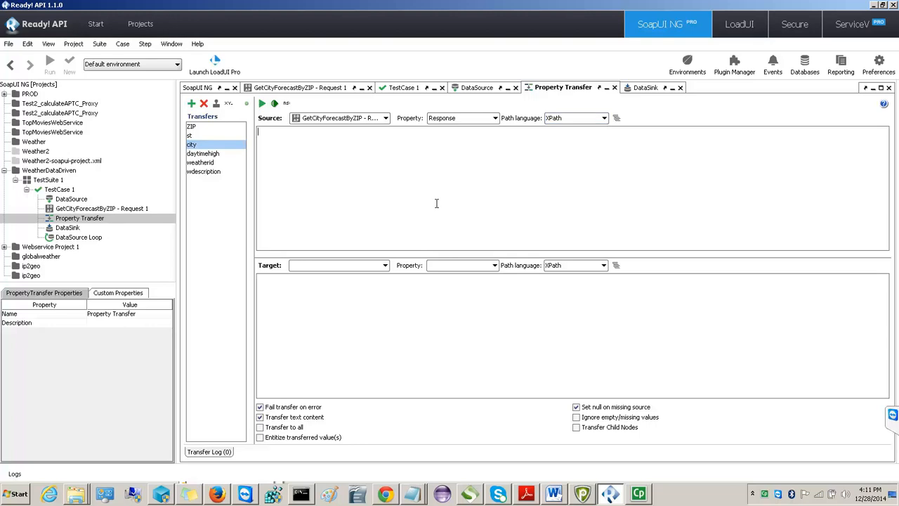
Make the city transfer write into the DataSink's ct property
click(385, 266)
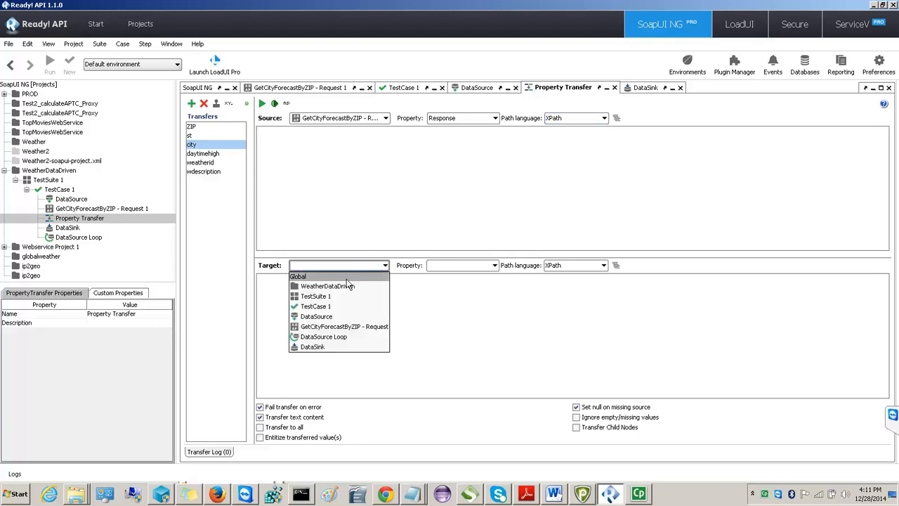
click(327, 347)
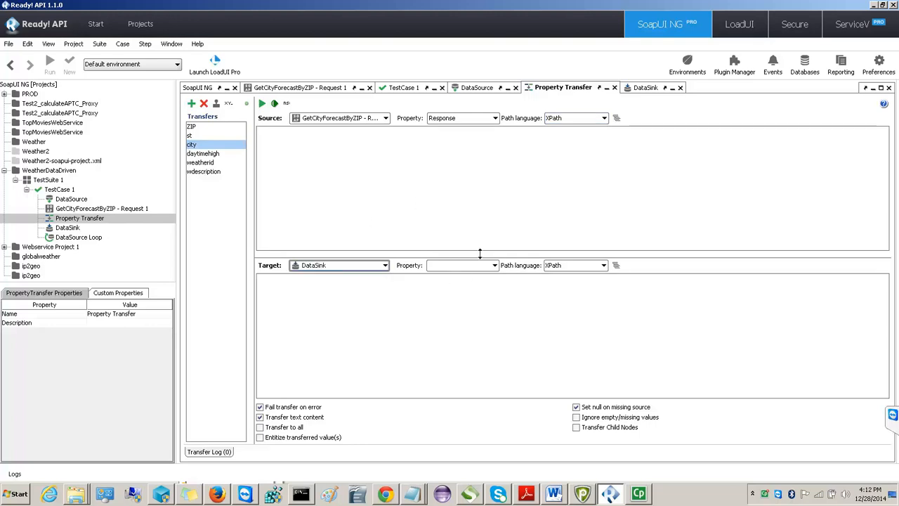
click(478, 269)
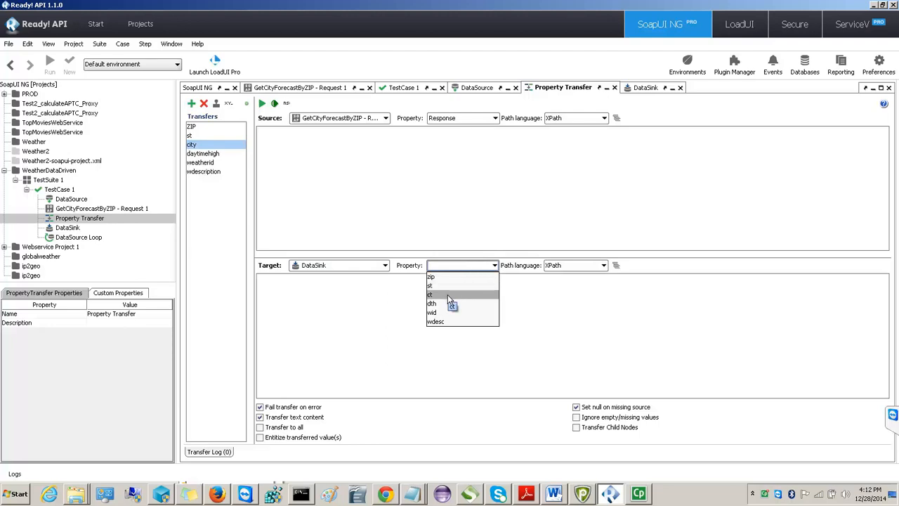
click(448, 294)
click(595, 265)
Save all projects, overwriting TopMoviesWebService, ip2geo and Test2_calculateAPTC_Proxy, then select the daytimehigh transfer
click(616, 270)
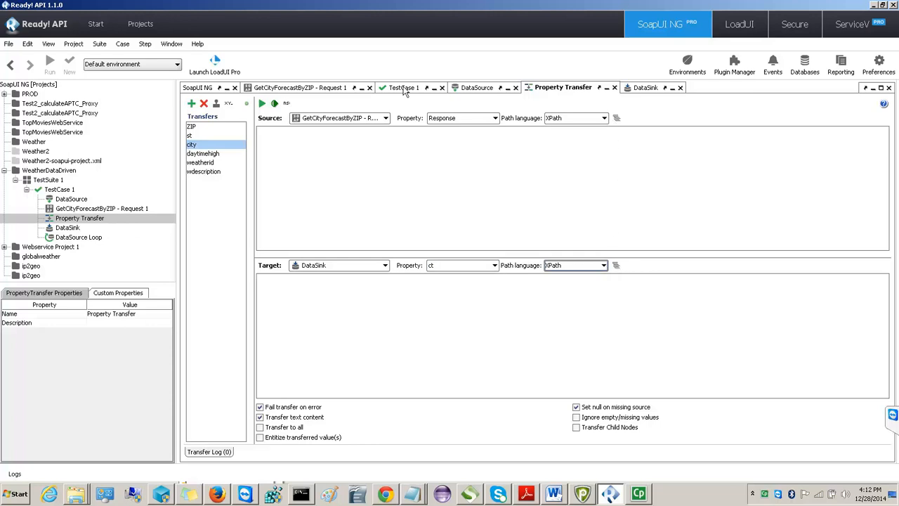
click(9, 44)
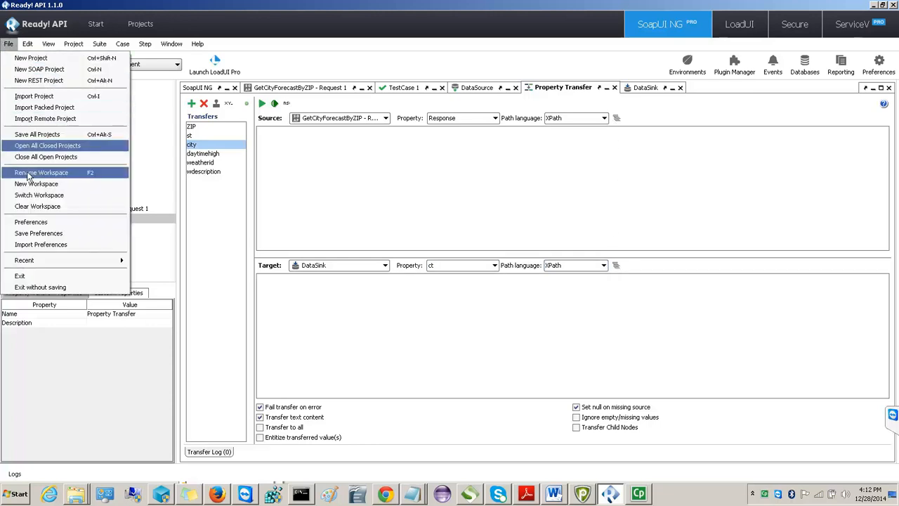
click(35, 134)
click(422, 256)
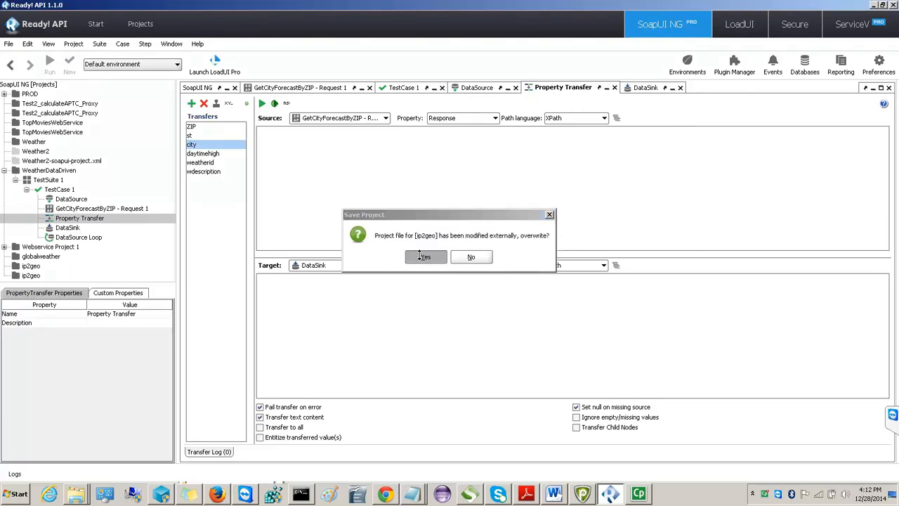
click(421, 257)
click(422, 256)
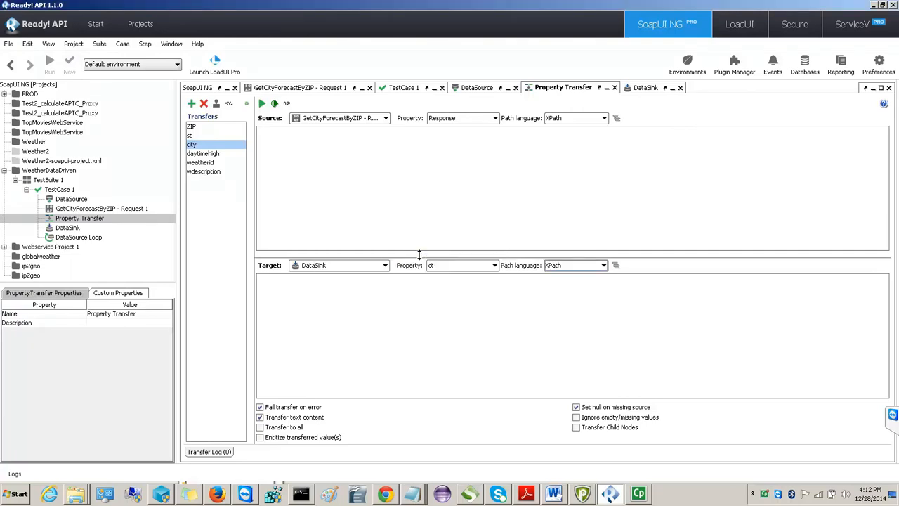
click(455, 191)
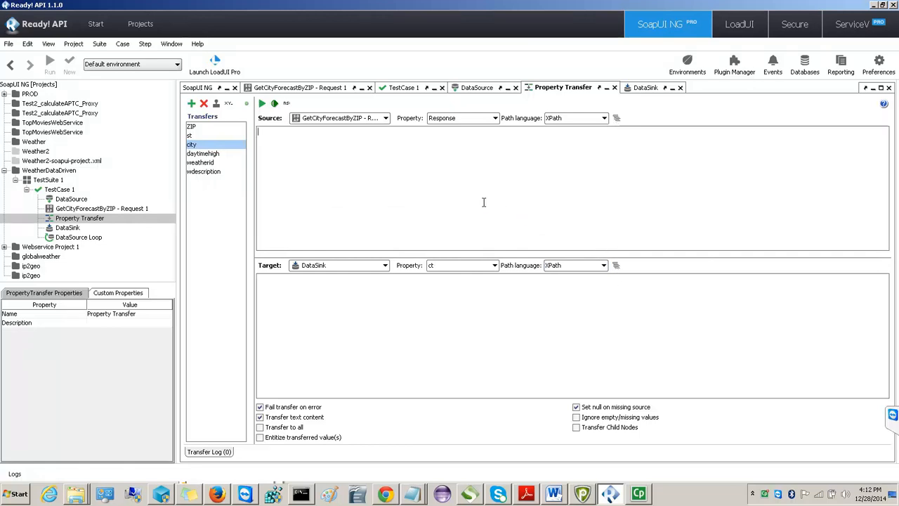
click(204, 154)
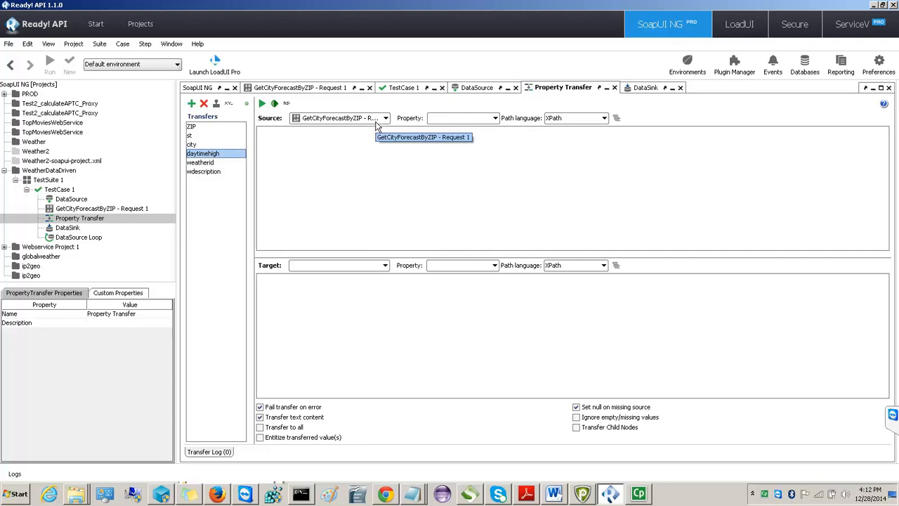
Map daytimehigh from the forecast request's Response to the DataSink's dth property
click(373, 121)
click(373, 121)
click(448, 119)
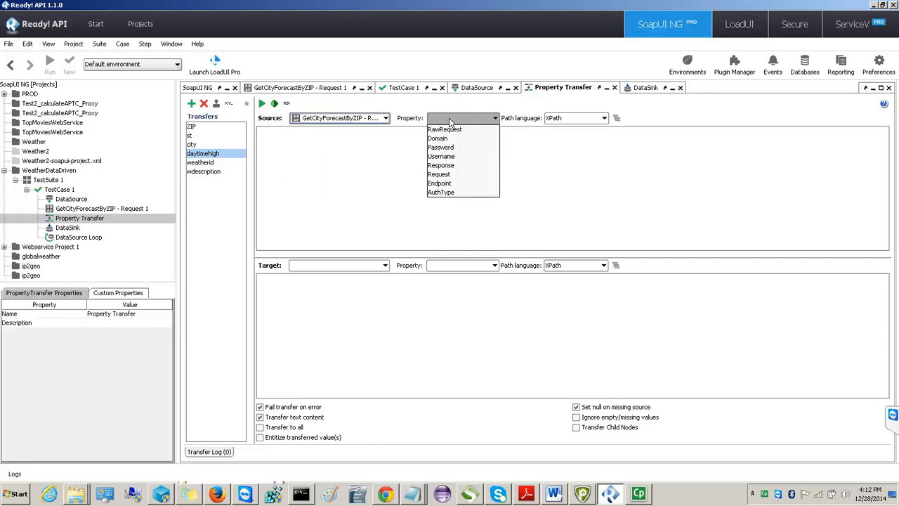
click(450, 166)
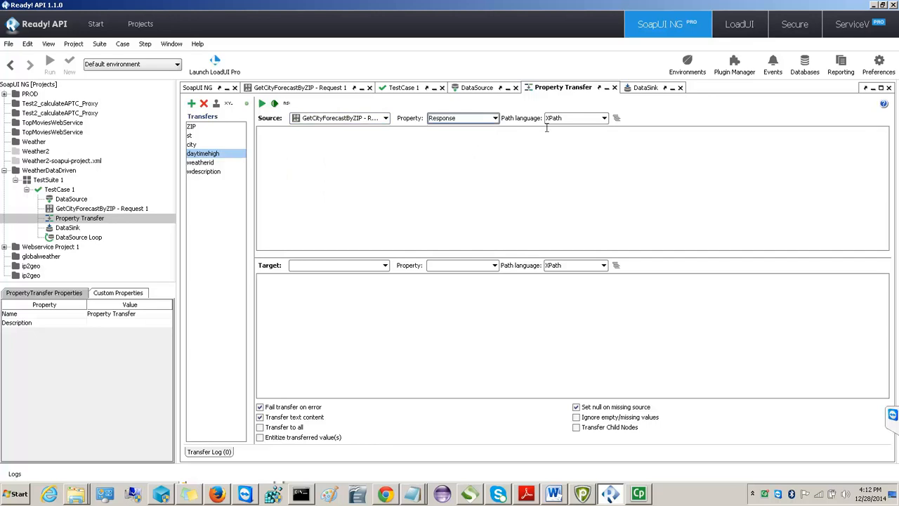
click(323, 265)
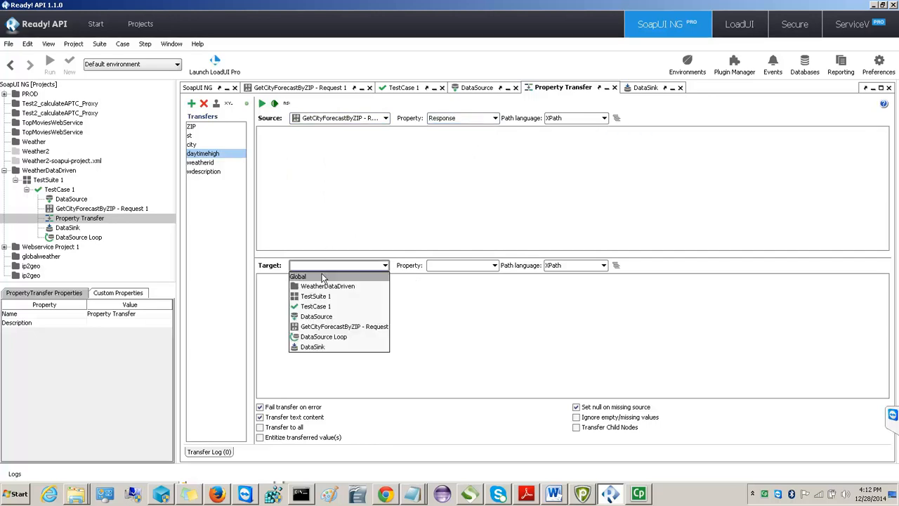
click(318, 346)
click(460, 266)
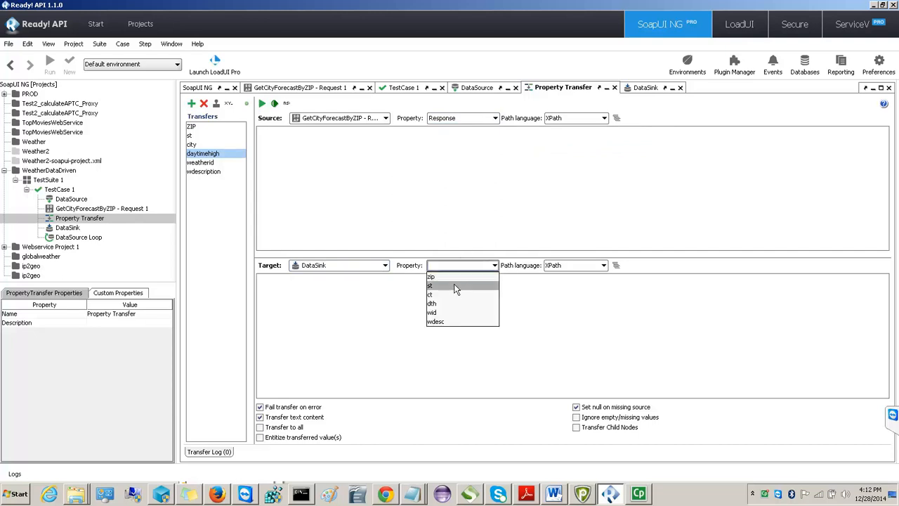
click(443, 305)
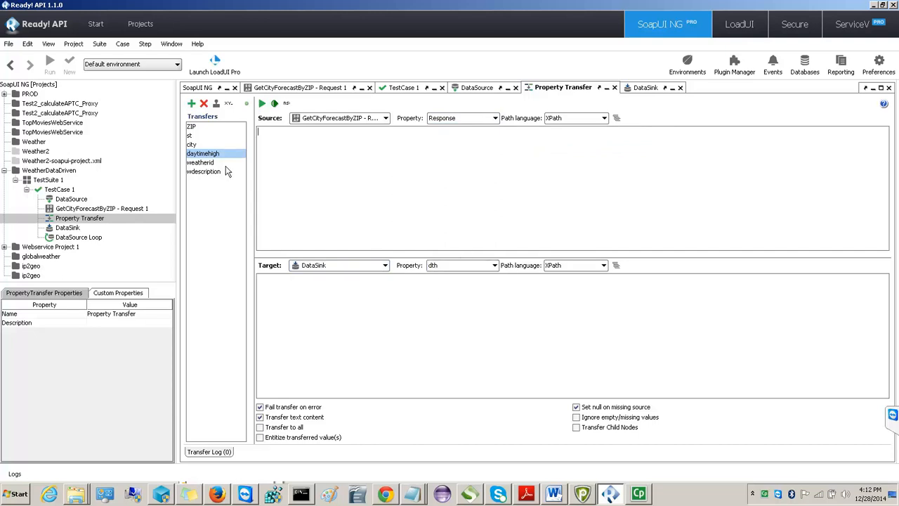
Set the weatherid transfer's source to the GetCityForecastByZIP request's Response
click(206, 165)
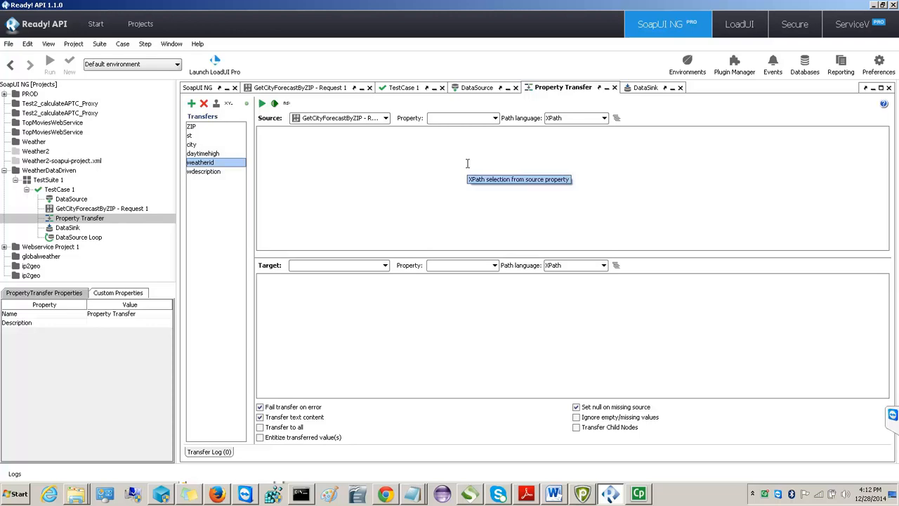
click(385, 118)
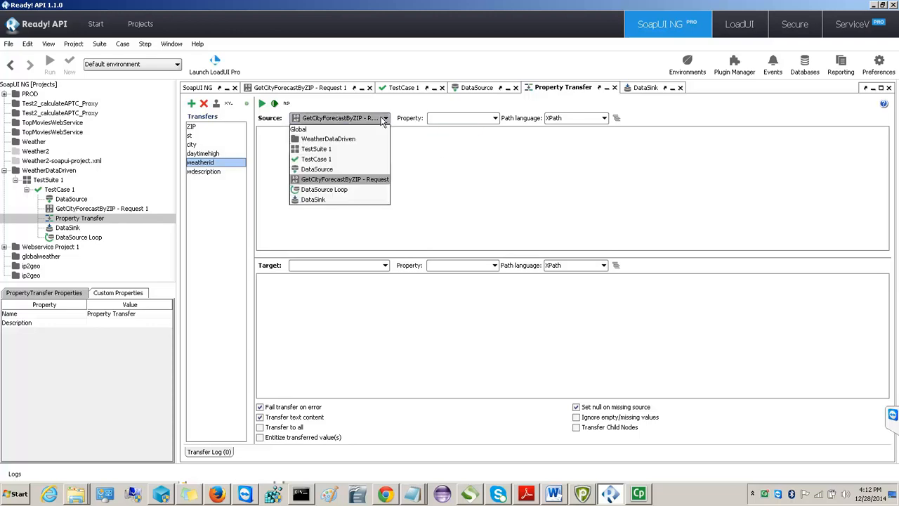
click(338, 180)
click(471, 121)
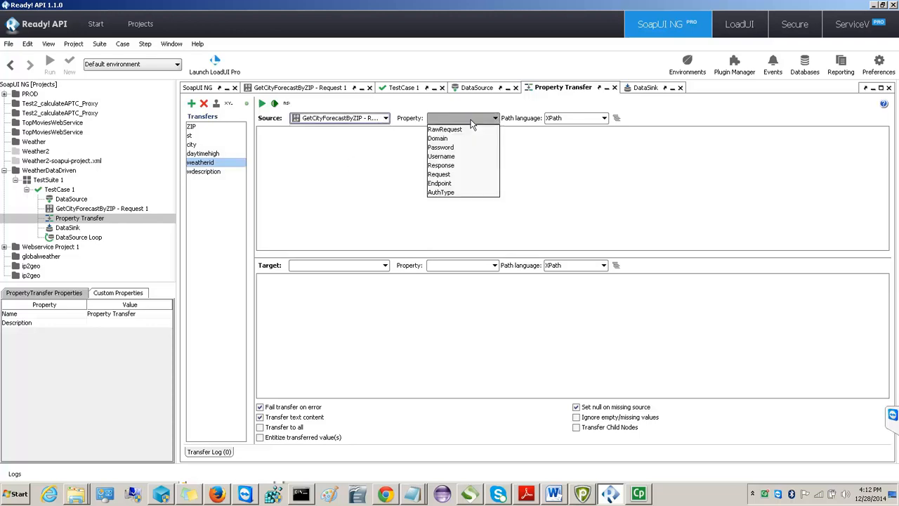
click(442, 165)
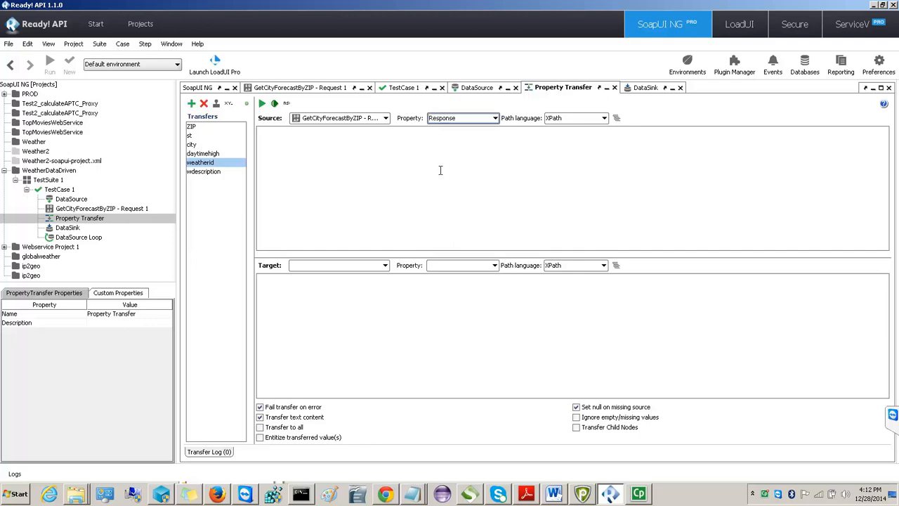
click(383, 245)
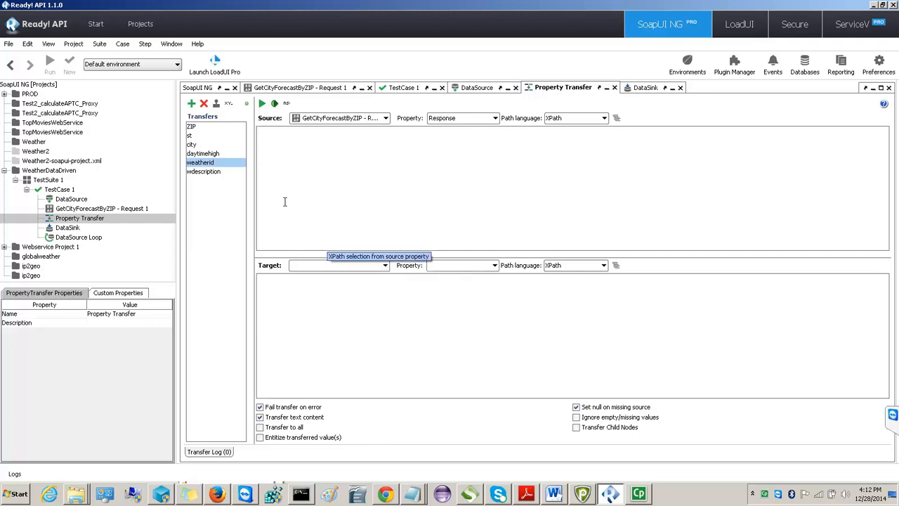
click(191, 126)
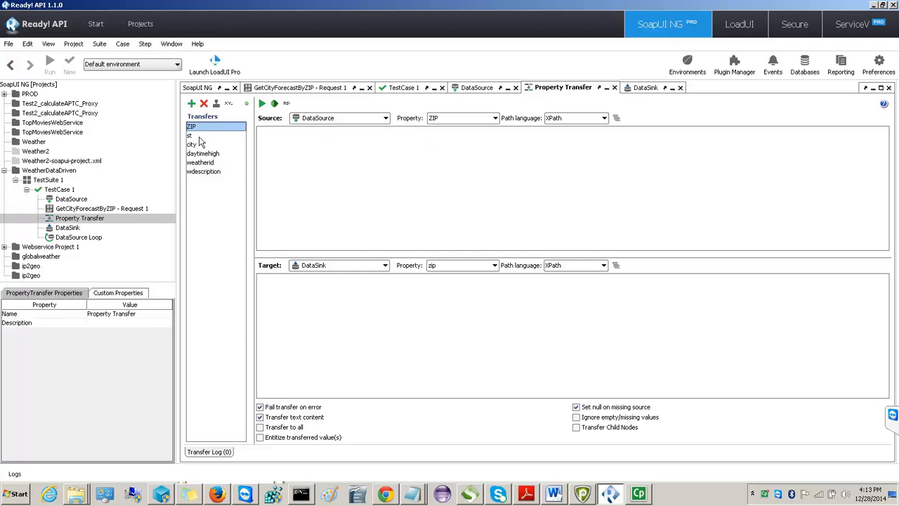
Compare with the SoapUI 5.0.0 request and confirm st as the st transfer's target property
key(alt+Tab)
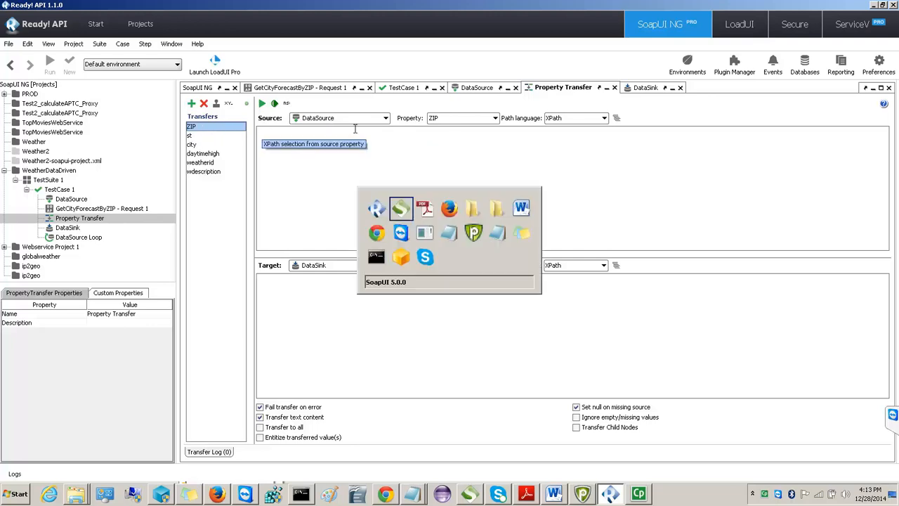
key(alt+Tab)
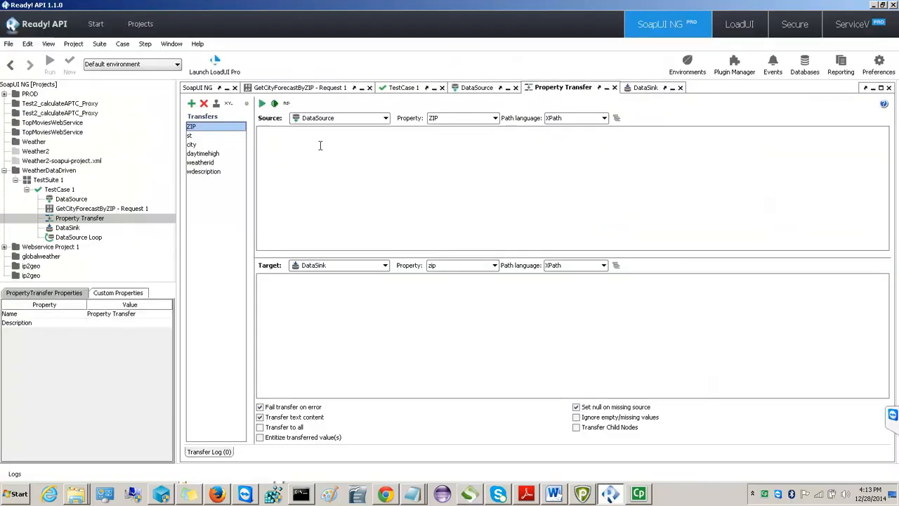
key(alt+Tab)
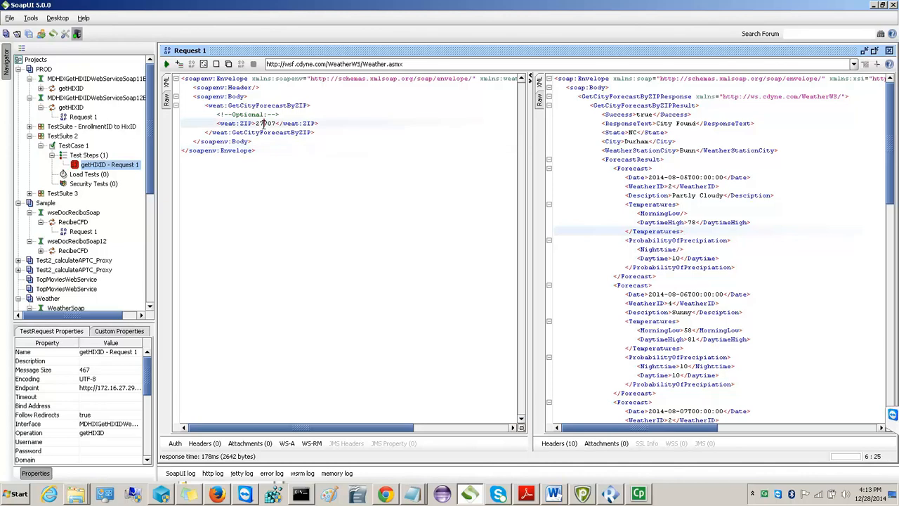
key(alt+Tab)
click(191, 135)
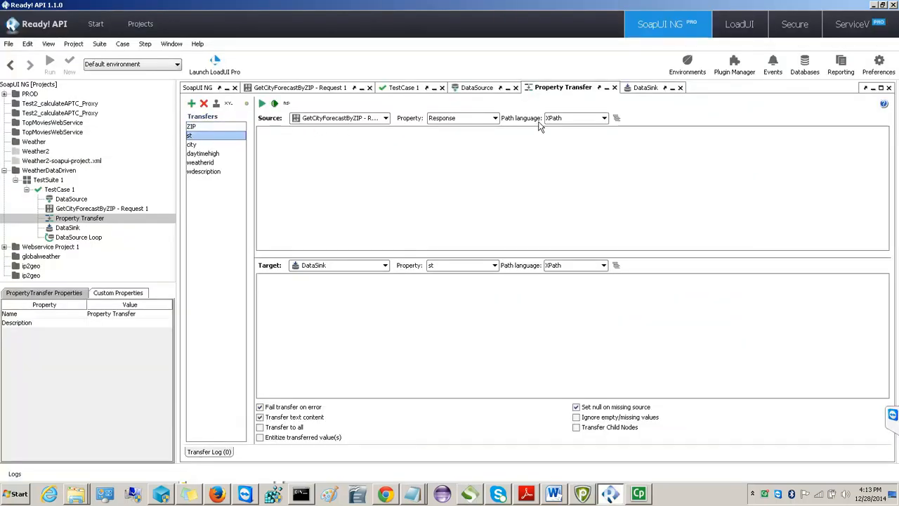
click(493, 265)
click(538, 222)
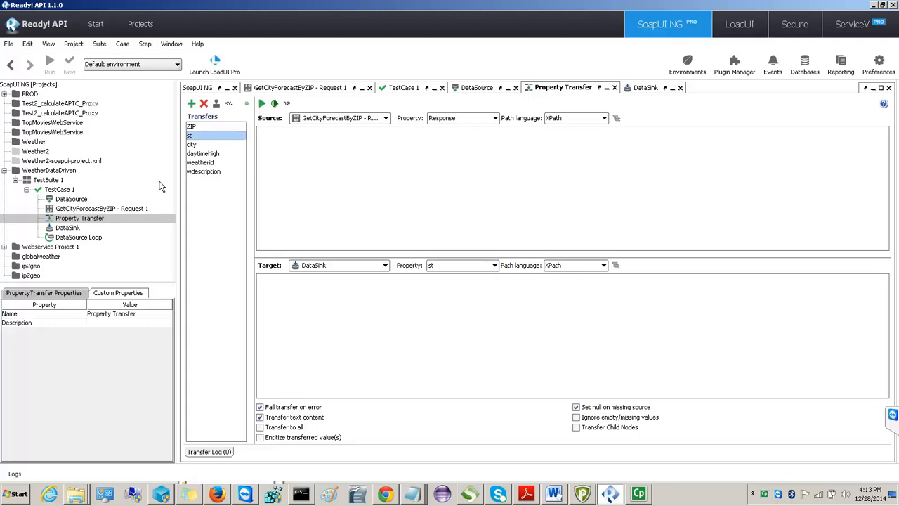
Review the city and daytimehigh transfers, then select weatherid
click(194, 146)
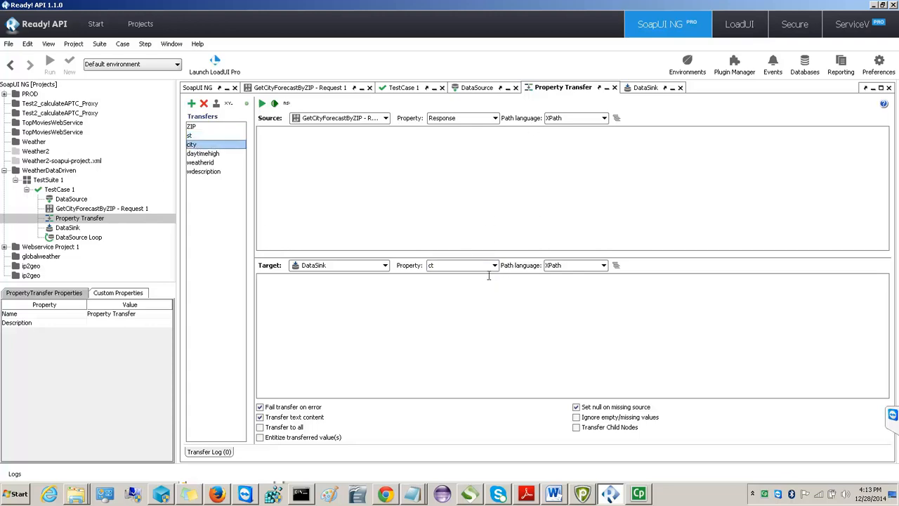
click(214, 155)
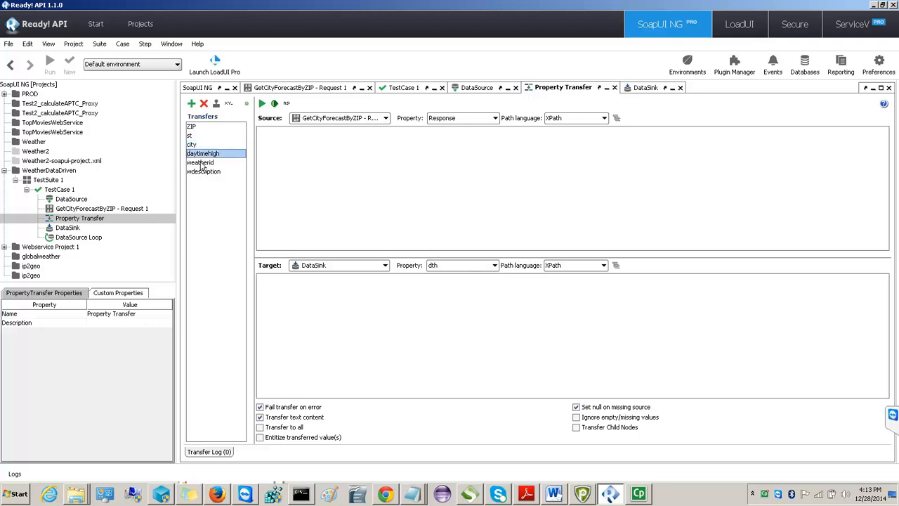
click(202, 163)
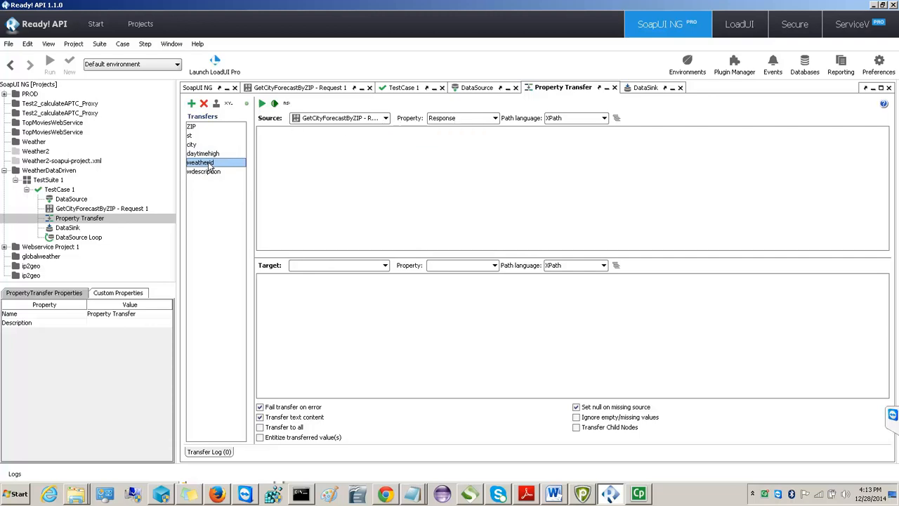
Delete the weatherid and wdescription transfers, confirming each deletion
click(204, 104)
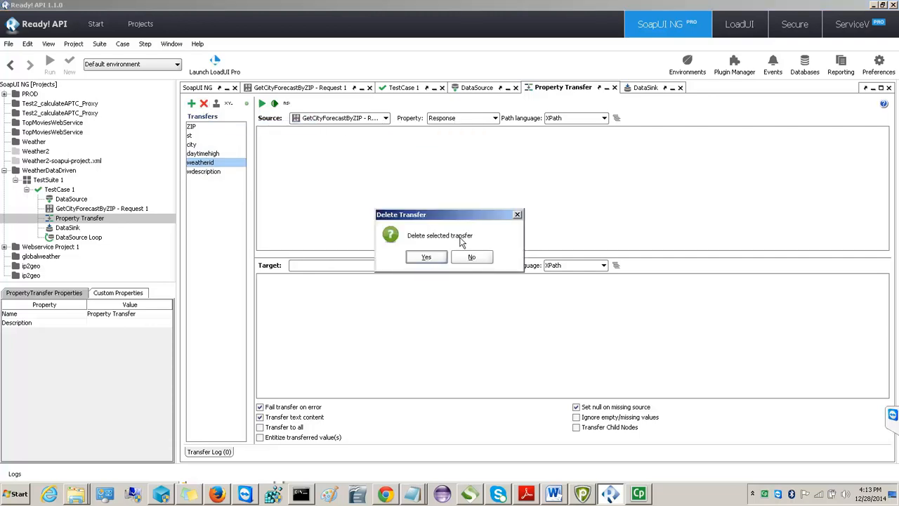
click(423, 256)
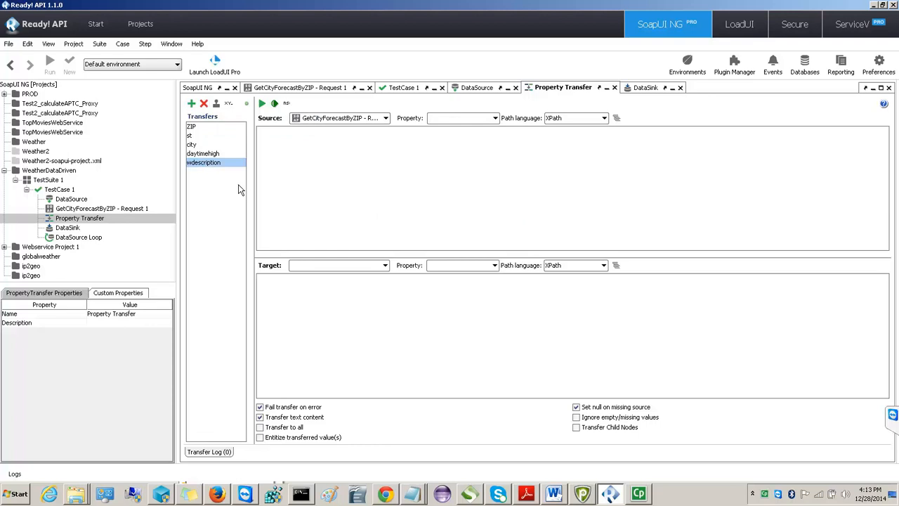
click(204, 104)
click(426, 257)
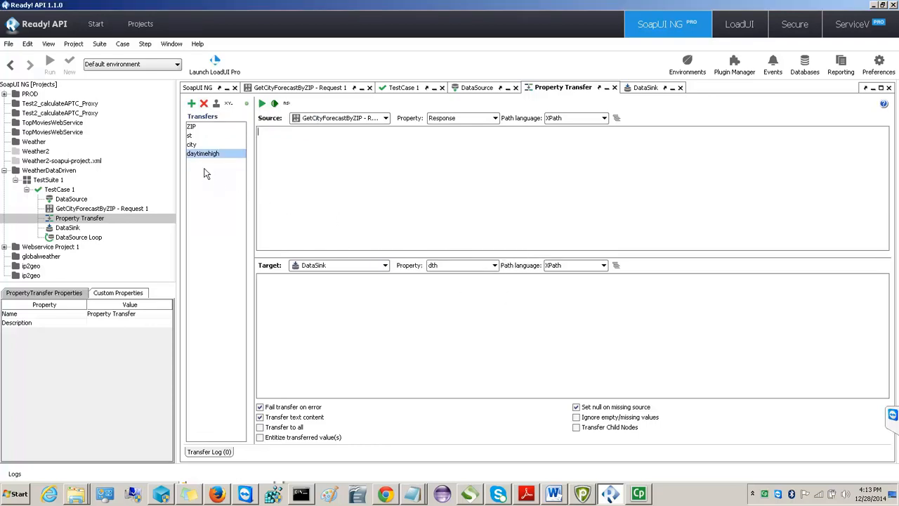
Open the DataSink step's editor from the project tree
key(alt+Tab)
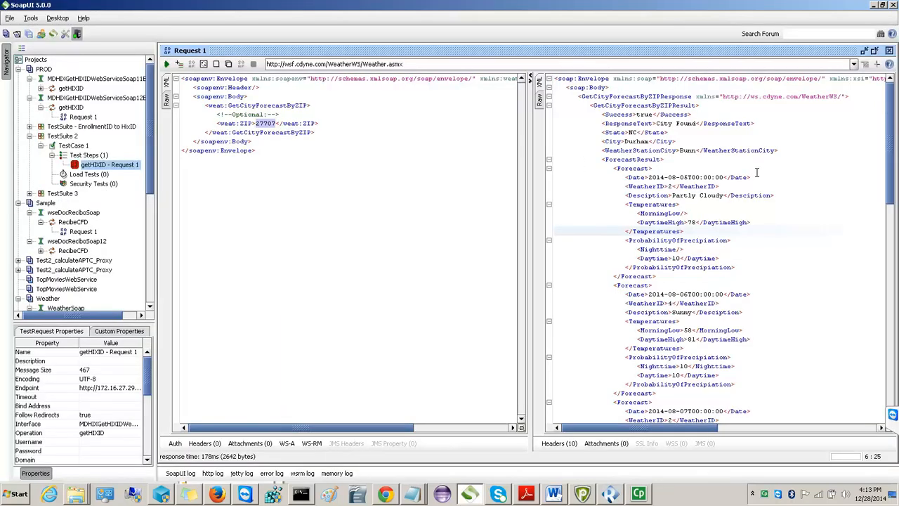
key(alt+Tab)
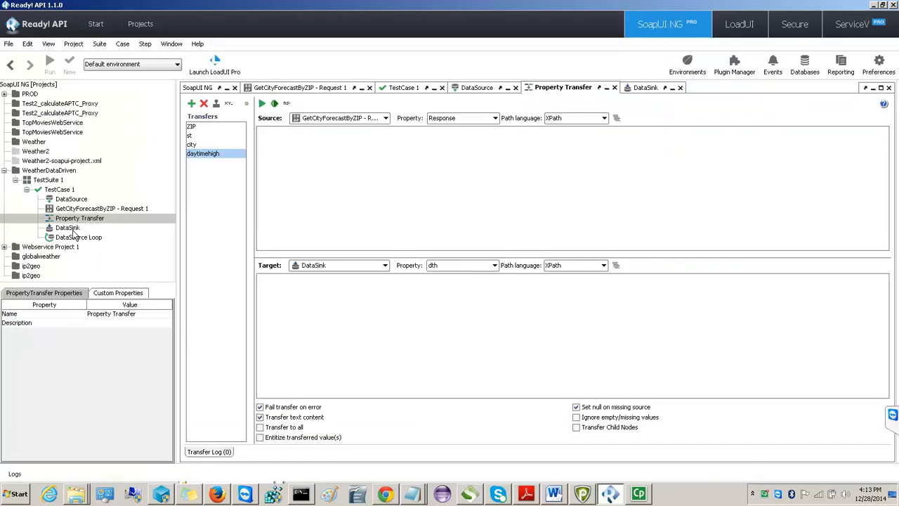
double_click(72, 232)
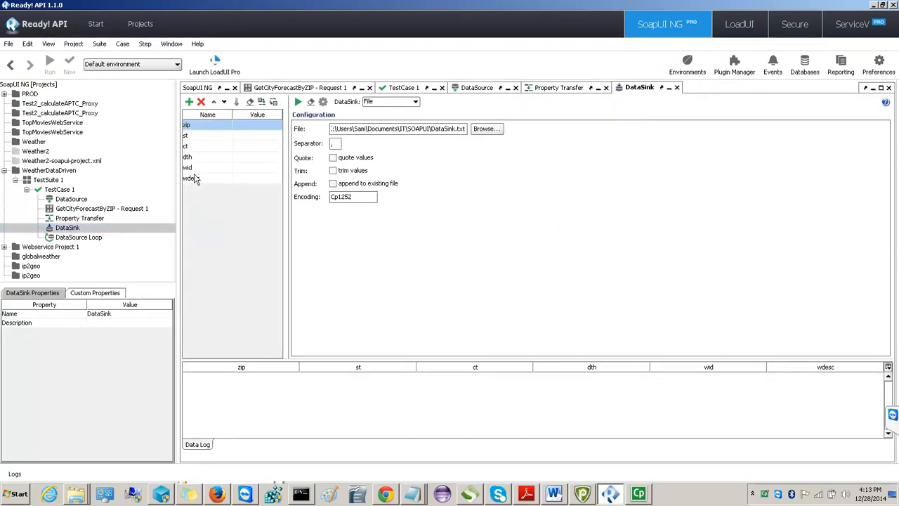
Delete the DataSink's wid and wdesc properties, then reopen the Property Transfer editor
click(189, 168)
click(200, 101)
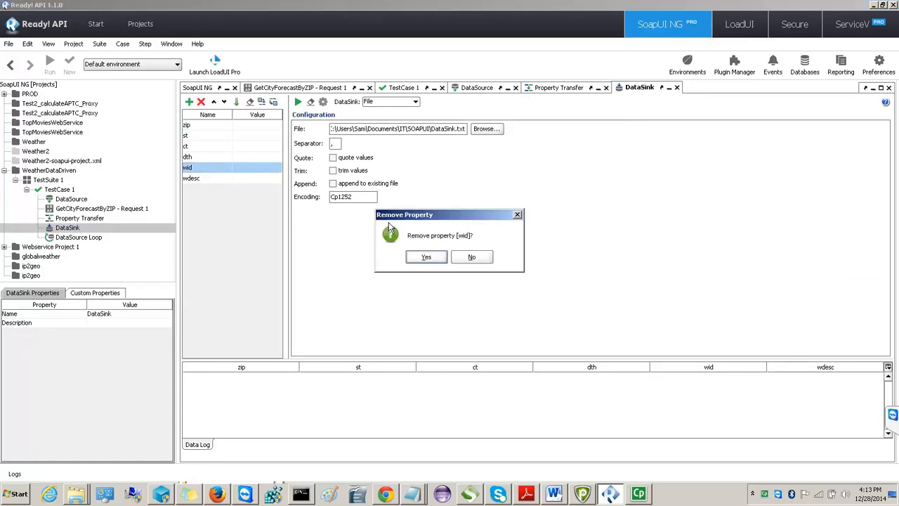
click(422, 258)
click(189, 168)
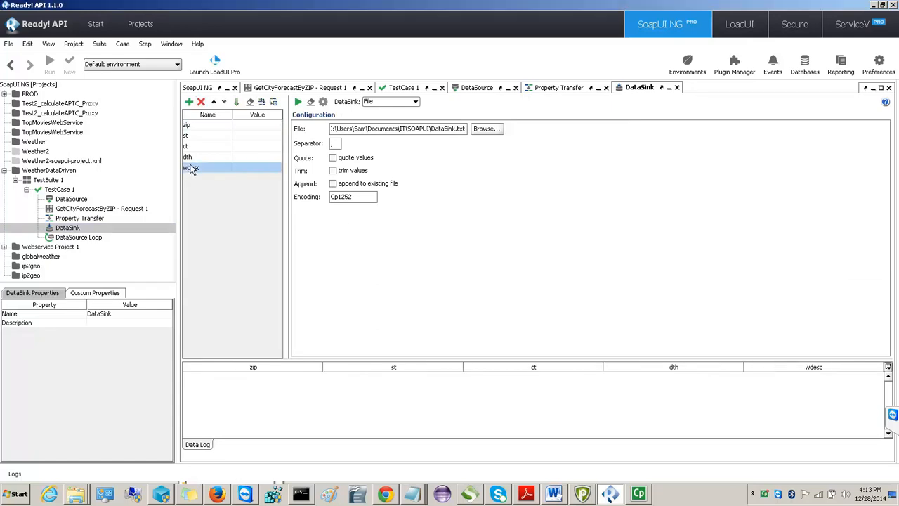
click(201, 102)
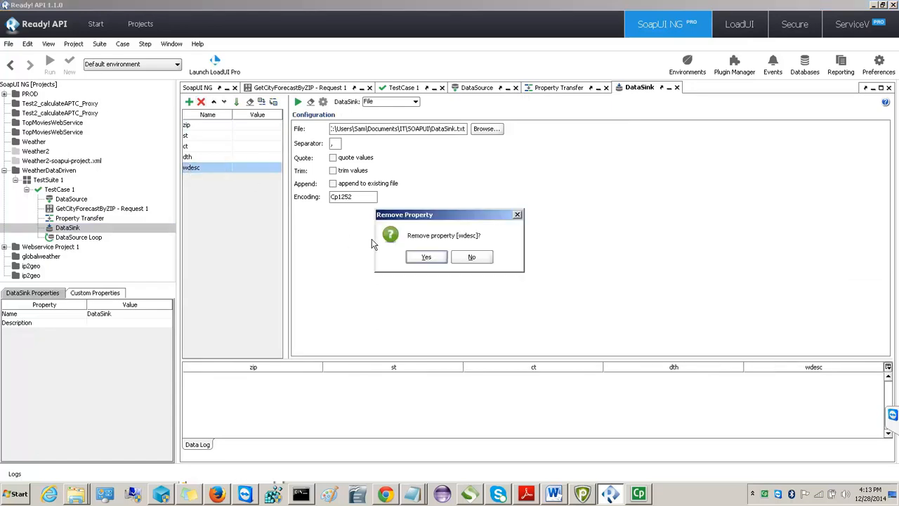
click(427, 257)
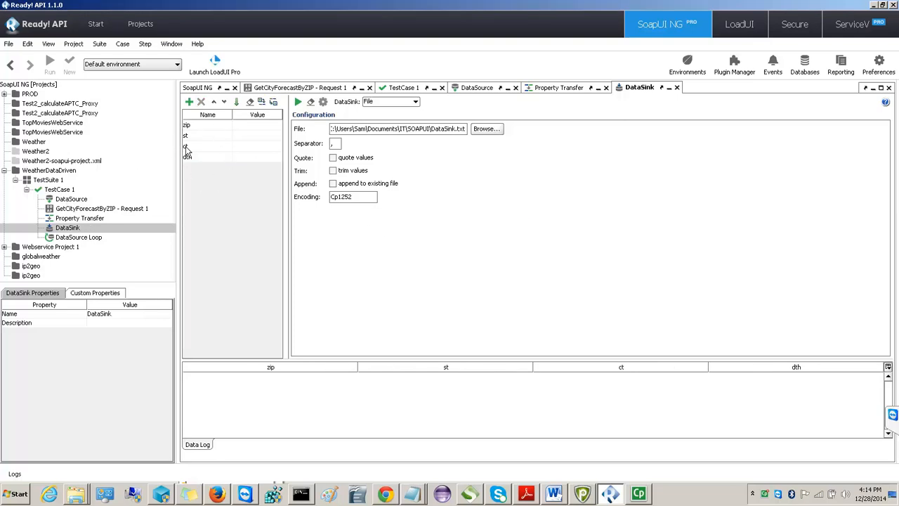
double_click(80, 219)
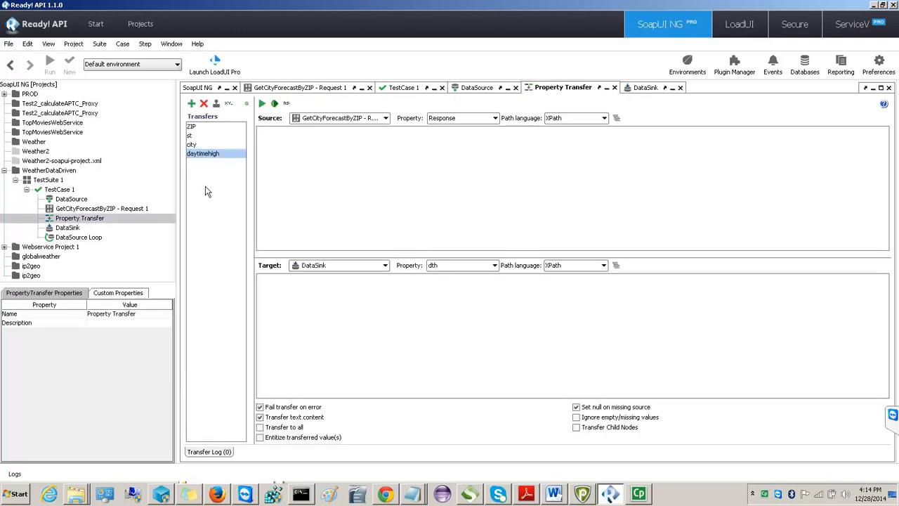
Recheck DataSink and Property Transfer, then open the DataSource Loop configuration
double_click(69, 228)
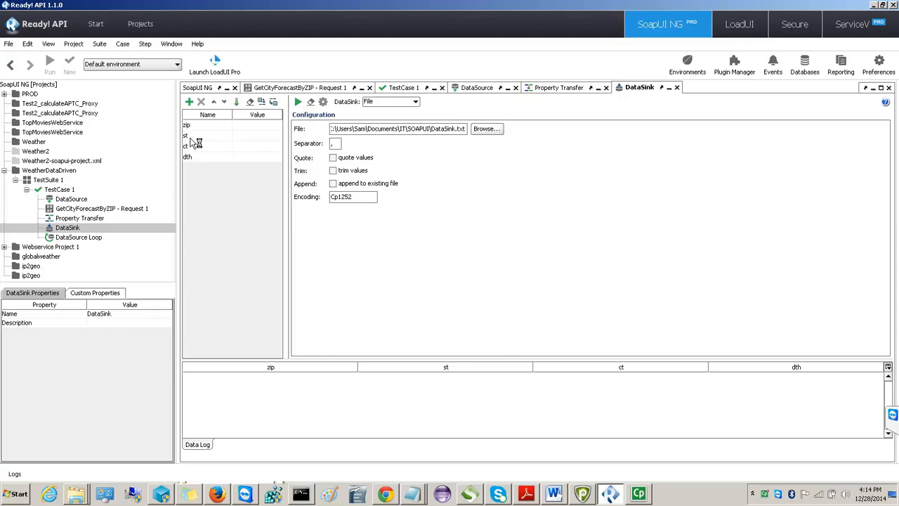
double_click(93, 219)
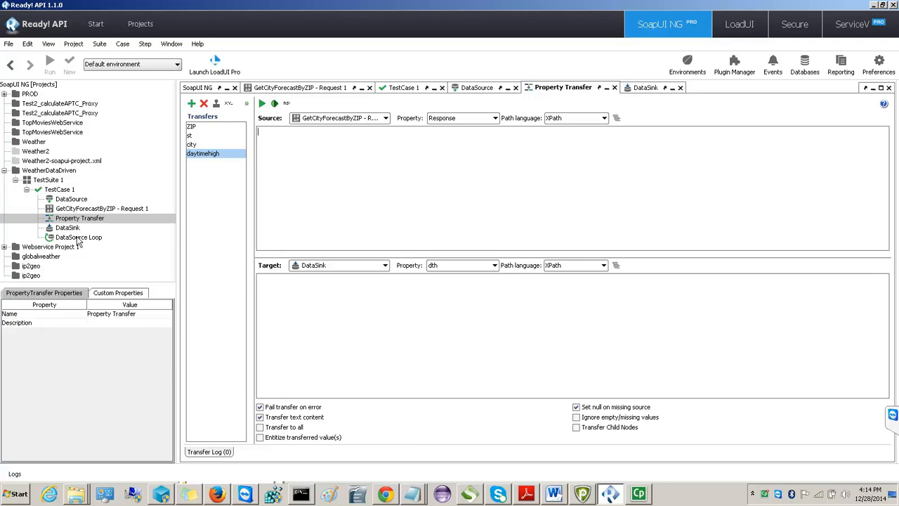
double_click(79, 237)
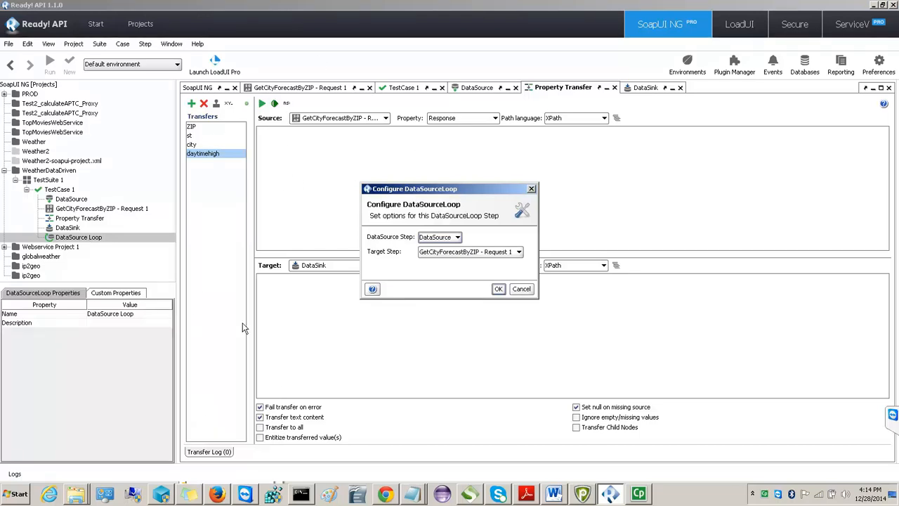
key(alt+Tab)
key(alt+Tab)
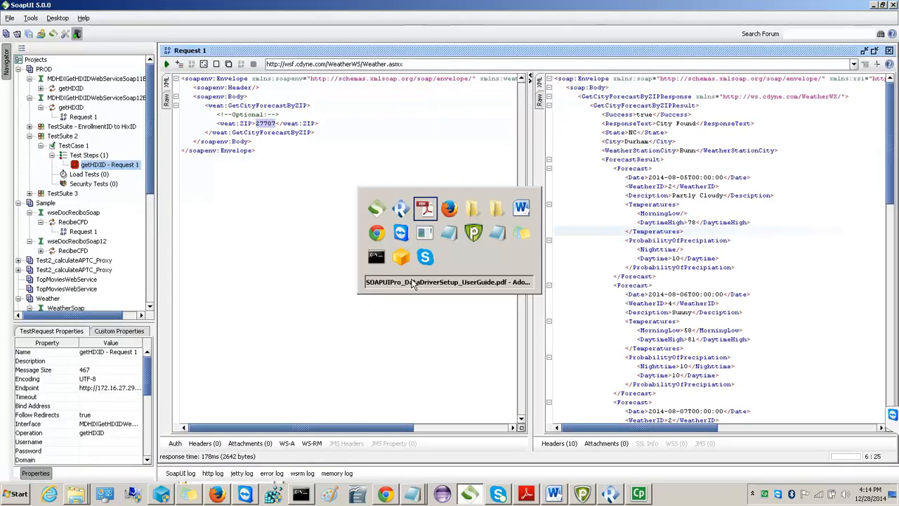
Scroll the user guide PDF past page 14 to page 16, Configure Data Source Loop
scroll(410, 279, down, 5)
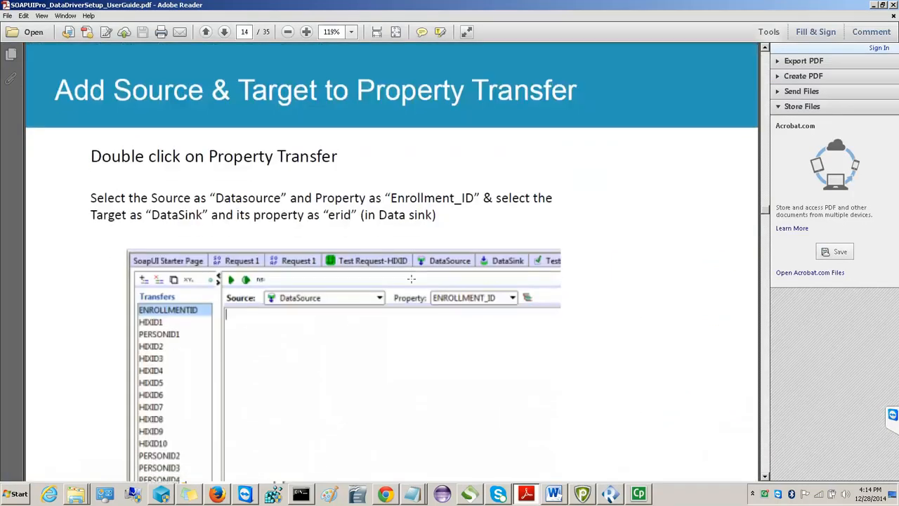
scroll(411, 278, down, 3)
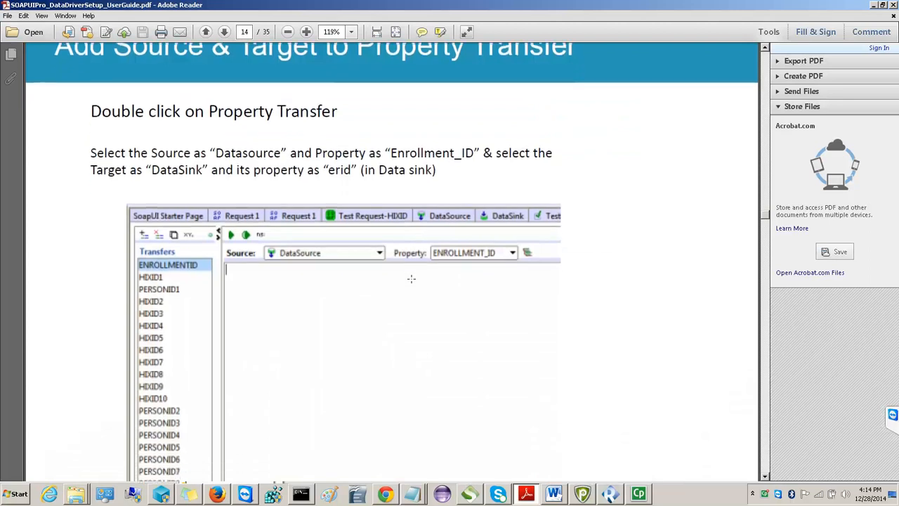
scroll(411, 279, down, 5)
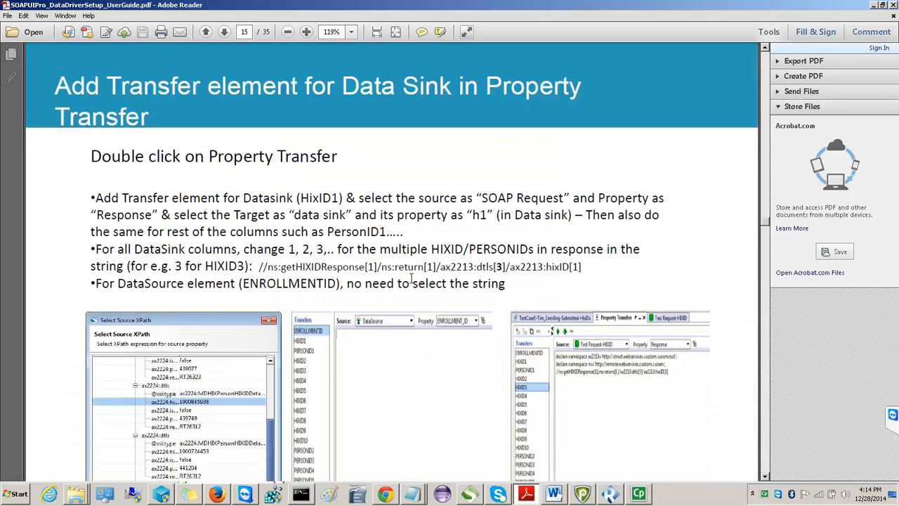
scroll(410, 279, down, 1)
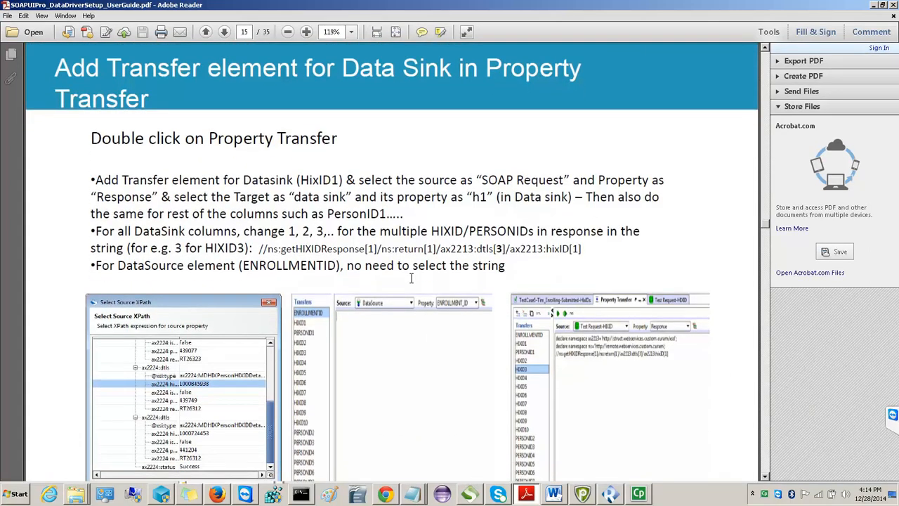
scroll(411, 279, down, 1)
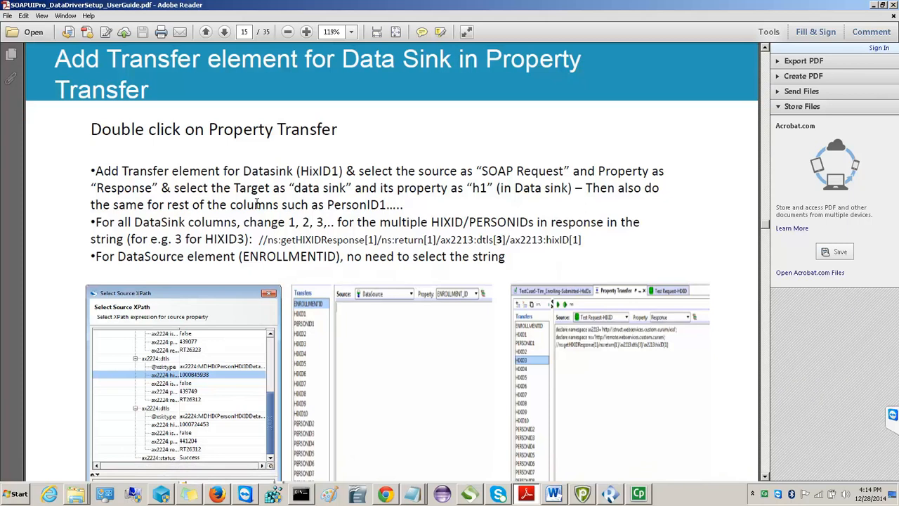
scroll(257, 203, down, 1)
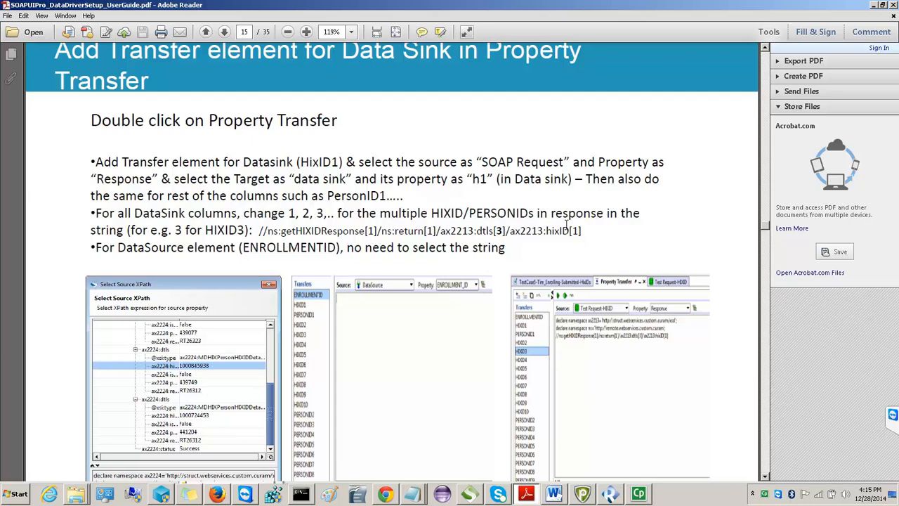
scroll(566, 223, down, 1)
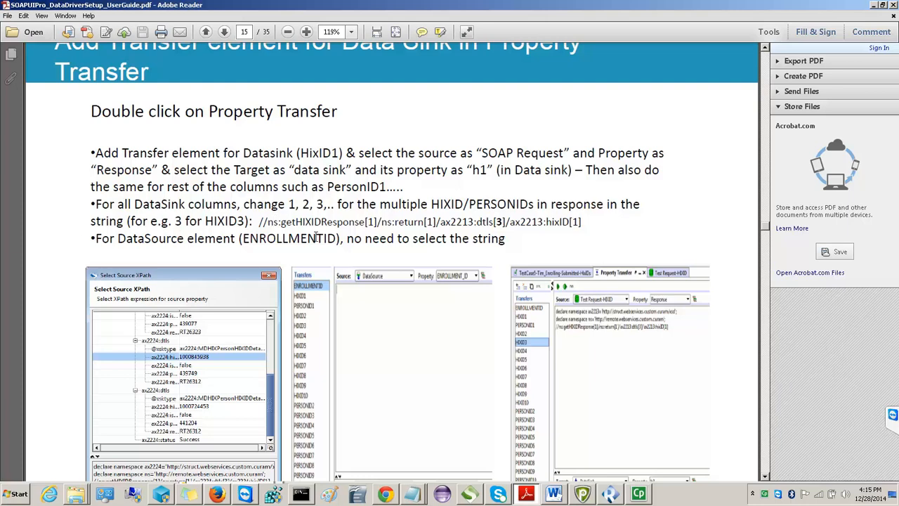
scroll(434, 235, down, 1)
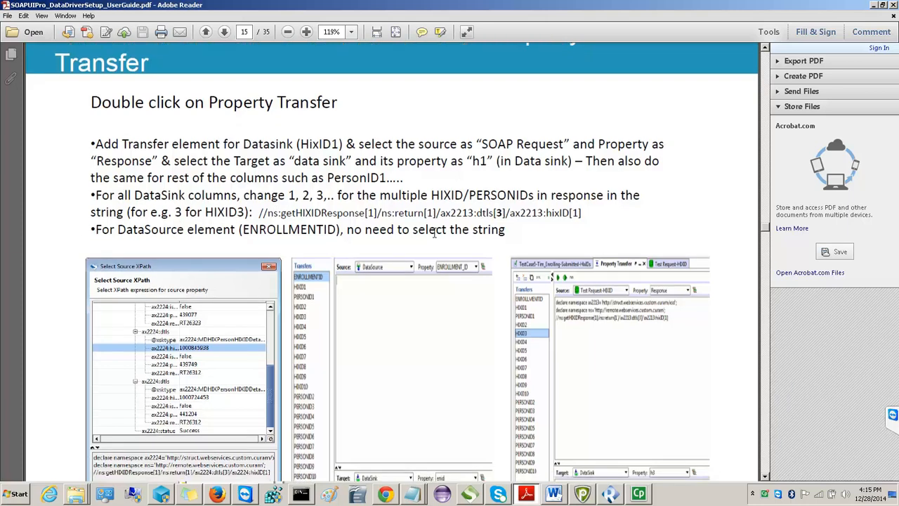
scroll(434, 235, down, 5)
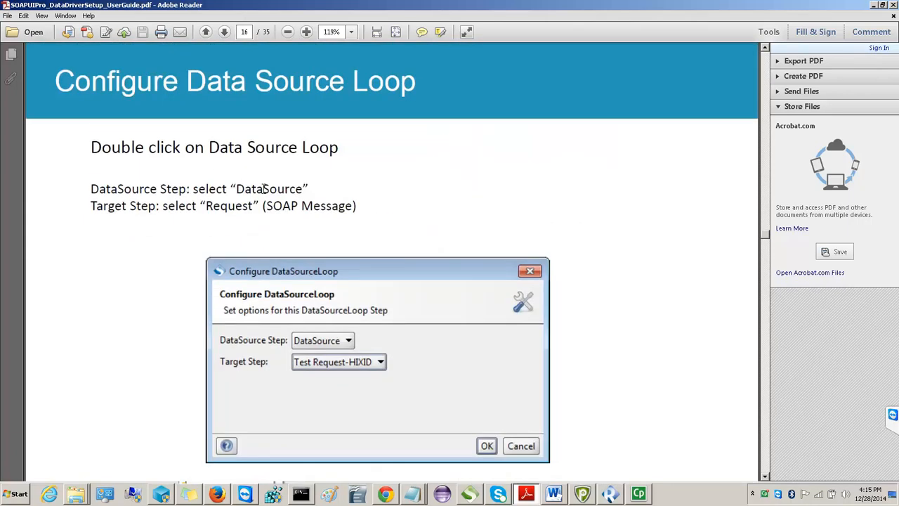
Set the DataSource Loop's Target Step to GetCityForecastByZIP - Request 1
key(alt+Tab)
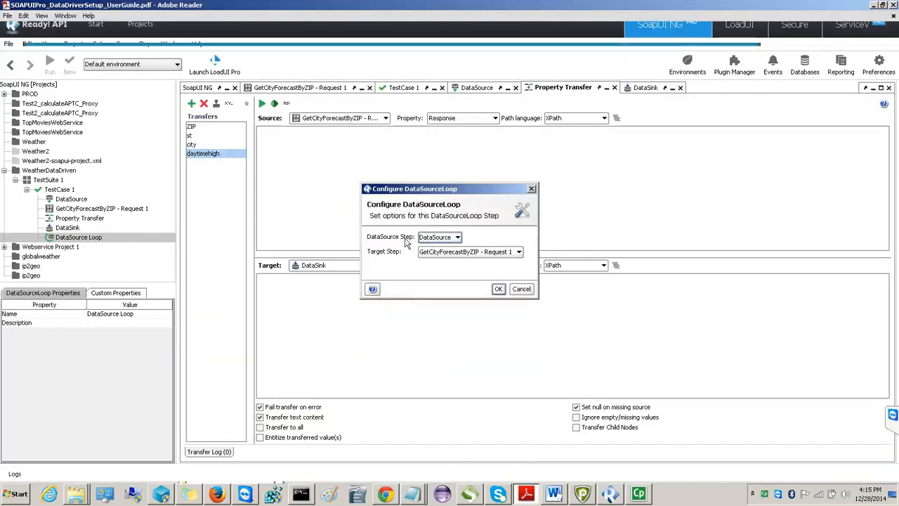
key(alt+Tab)
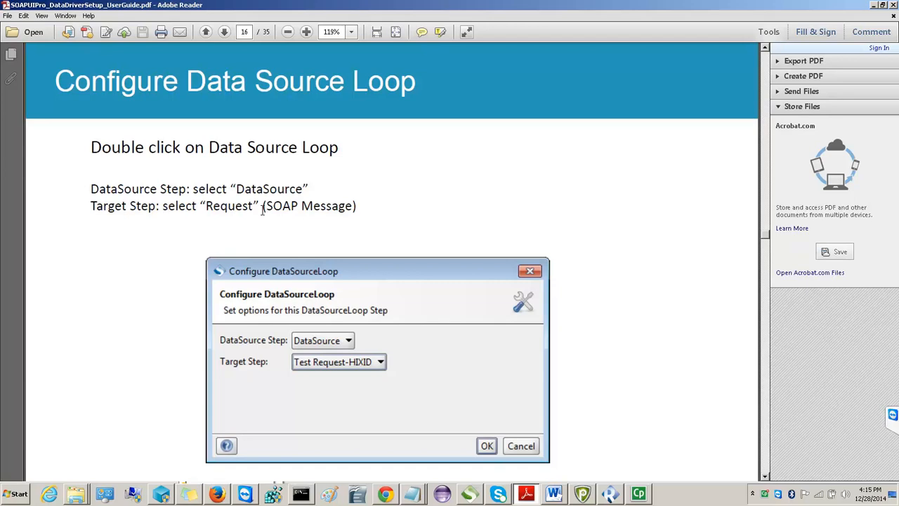
key(alt+Tab)
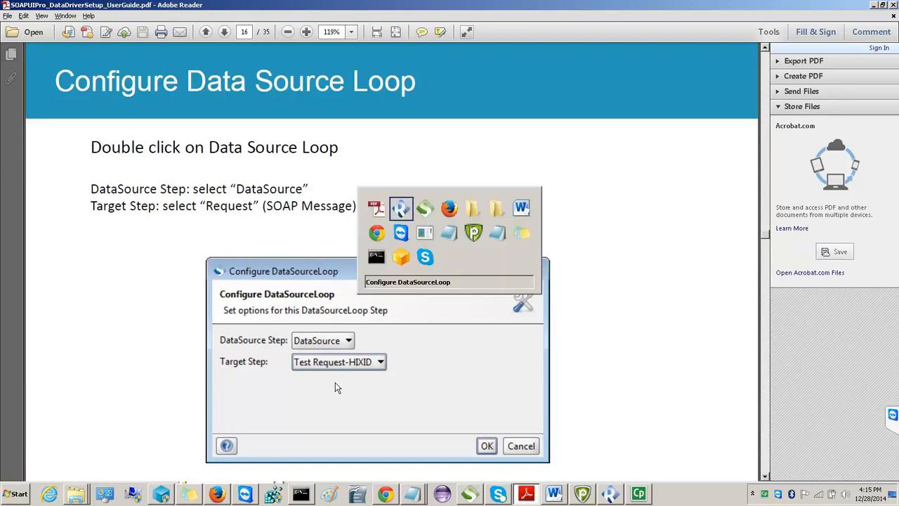
click(439, 251)
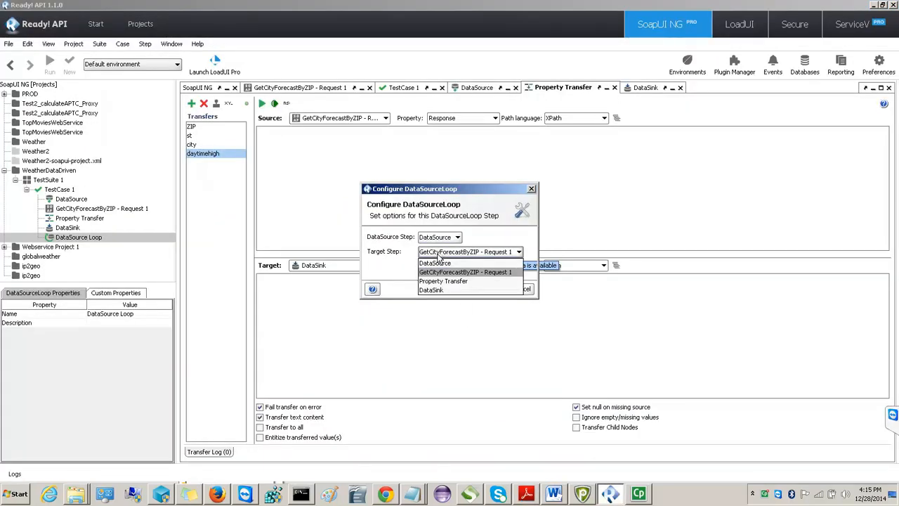
drag(434, 193, 412, 168)
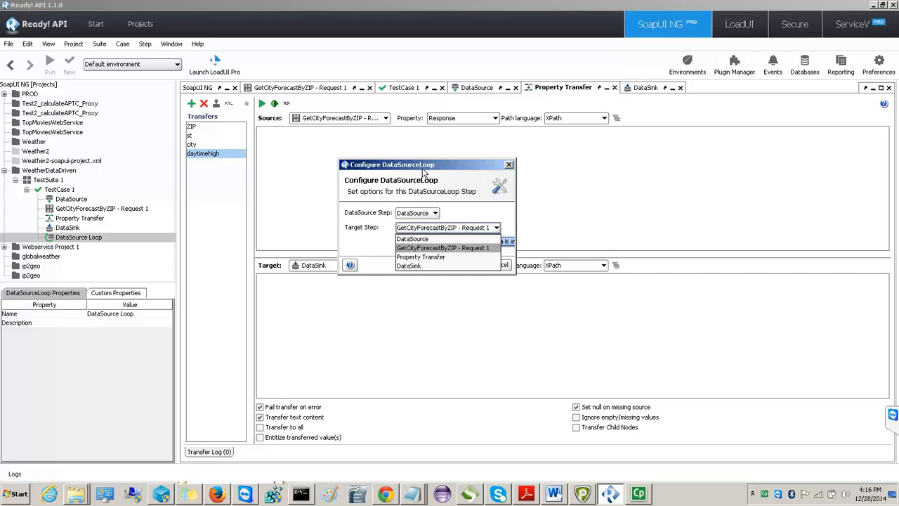
drag(421, 165, 424, 186)
Keep DataSource as the DataSource Step the loop checks
key(alt+Tab)
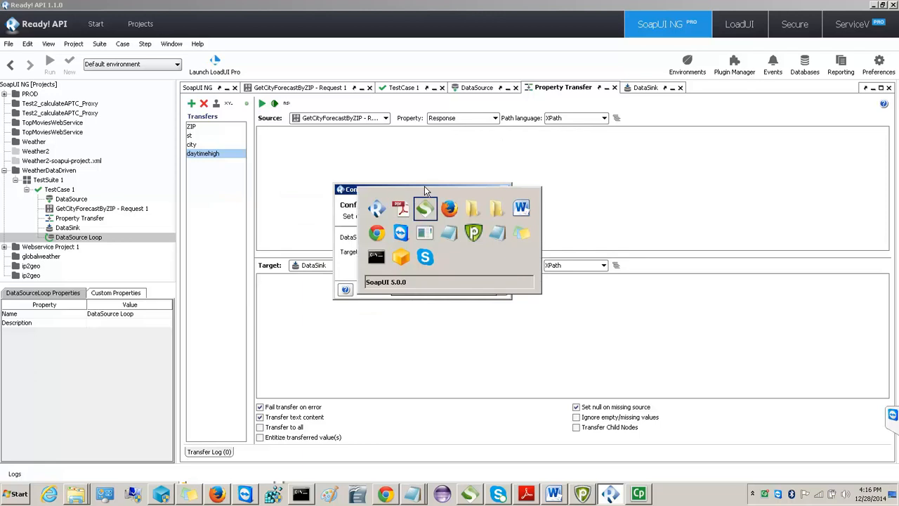
key(alt+Tab)
key(alt+Tab)
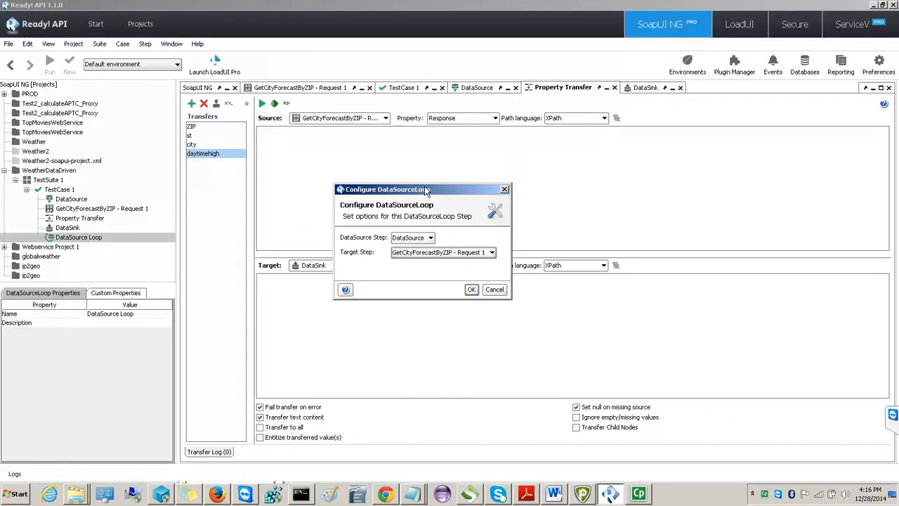
drag(425, 190, 439, 180)
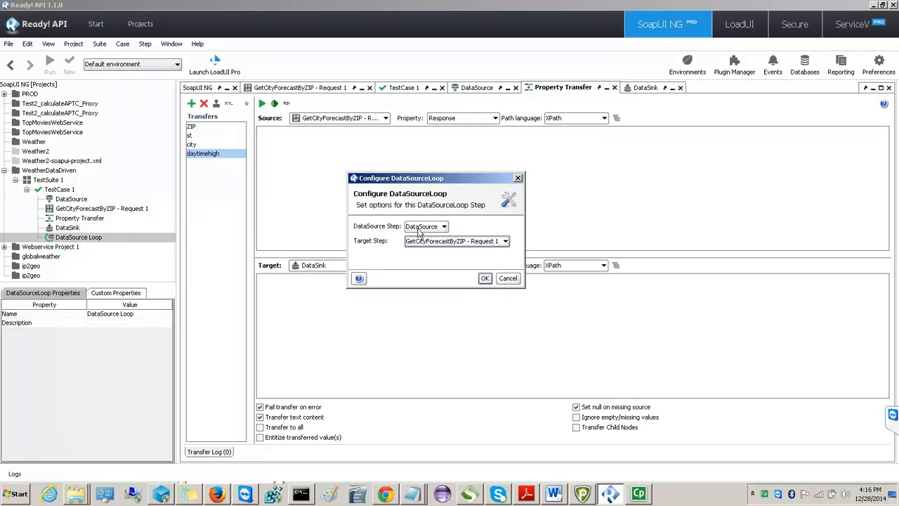
click(419, 232)
click(420, 238)
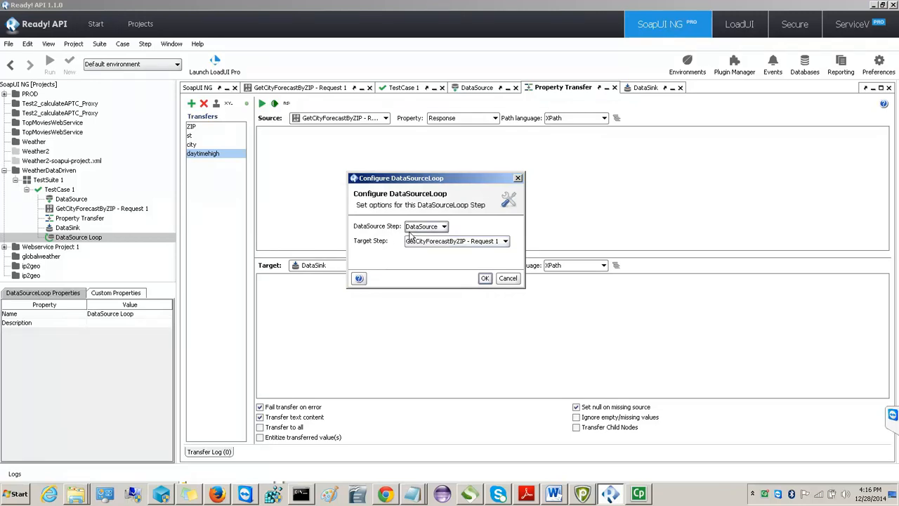
key(alt+Tab)
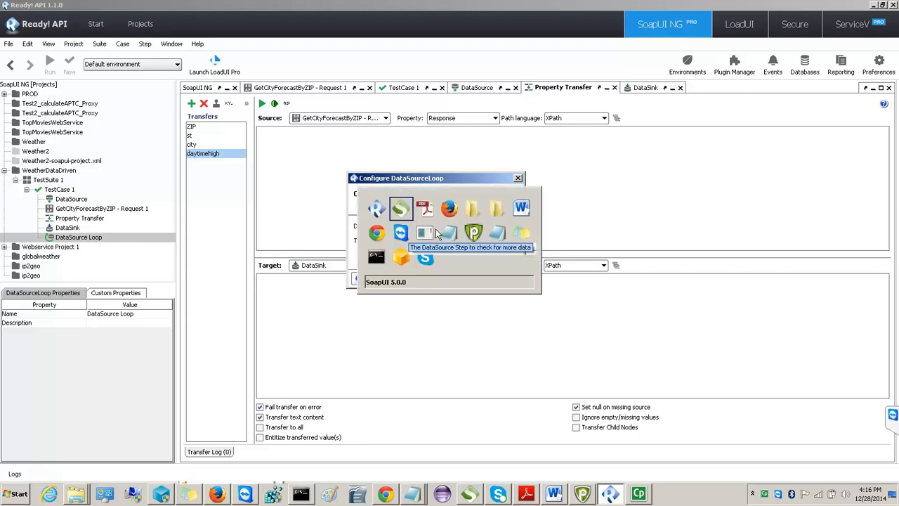
key(alt+Tab)
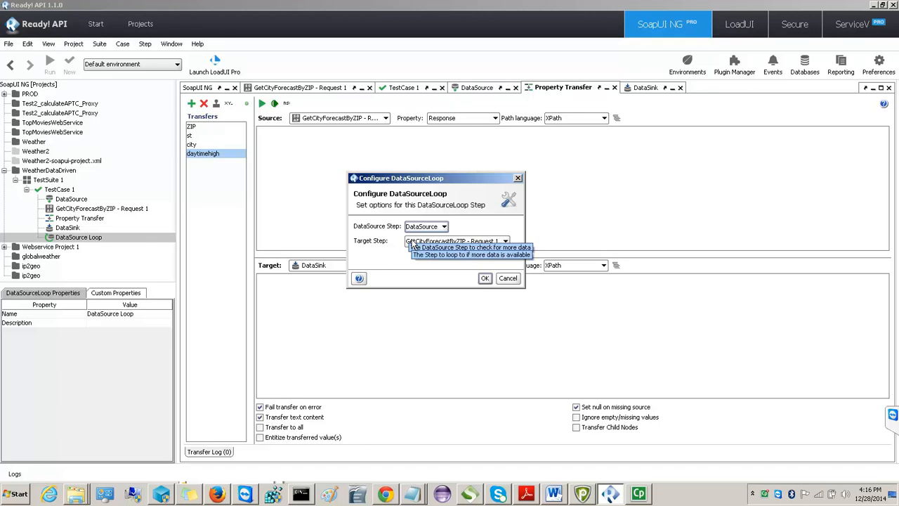
key(alt+Tab)
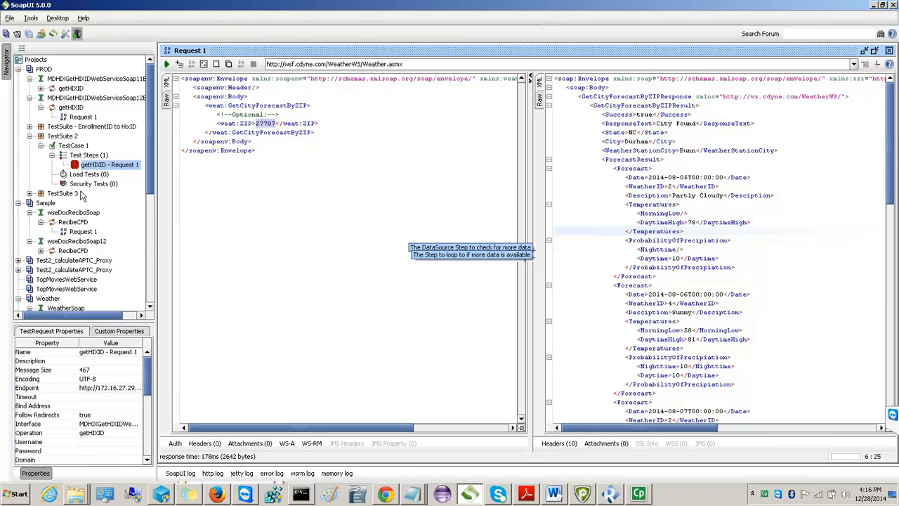
key(alt+Tab)
key(alt+Tab)
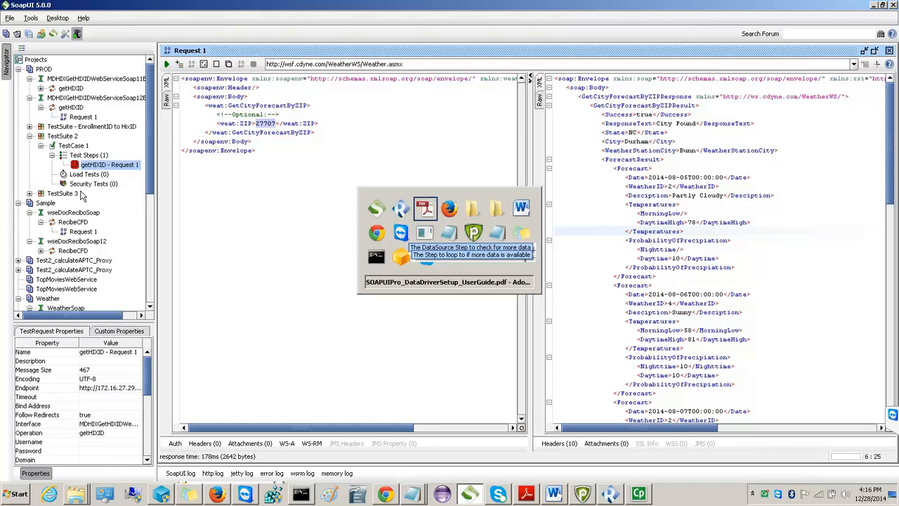
key(alt+Tab)
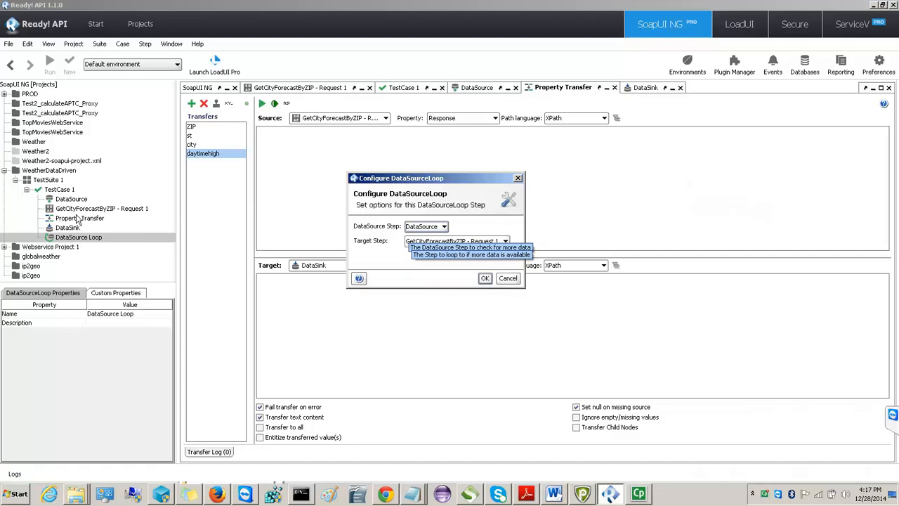
click(485, 279)
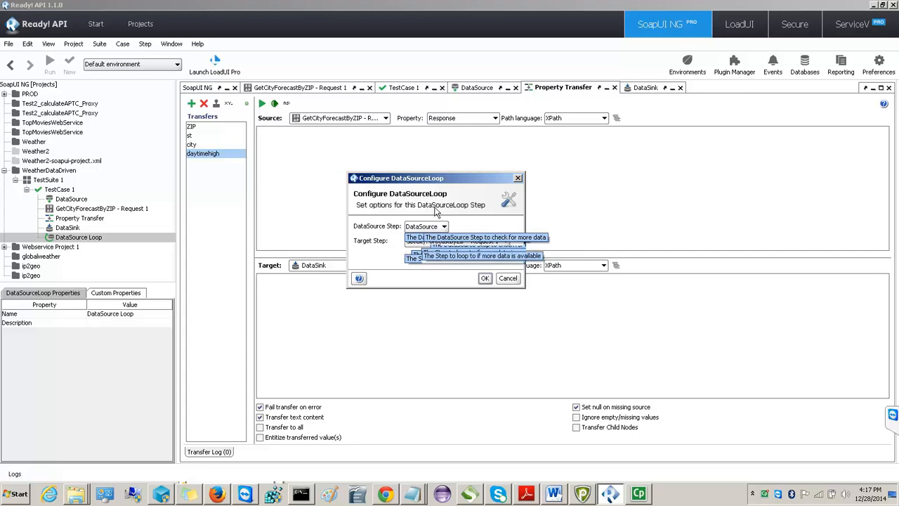
key(alt+Tab)
key(alt+Tab)
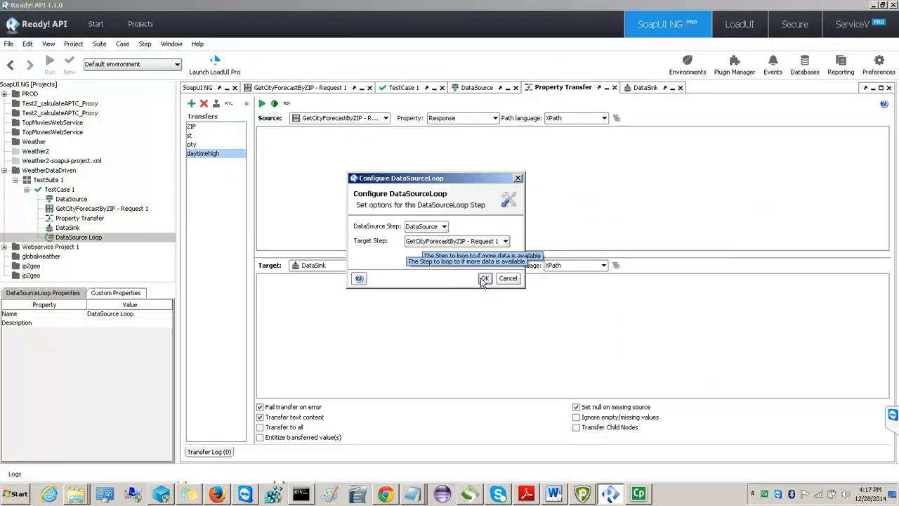
Confirm the loop settings and save all projects, overwriting TopMoviesWebService, ip2geo and Test2_calculateAPTC_Proxy
click(484, 279)
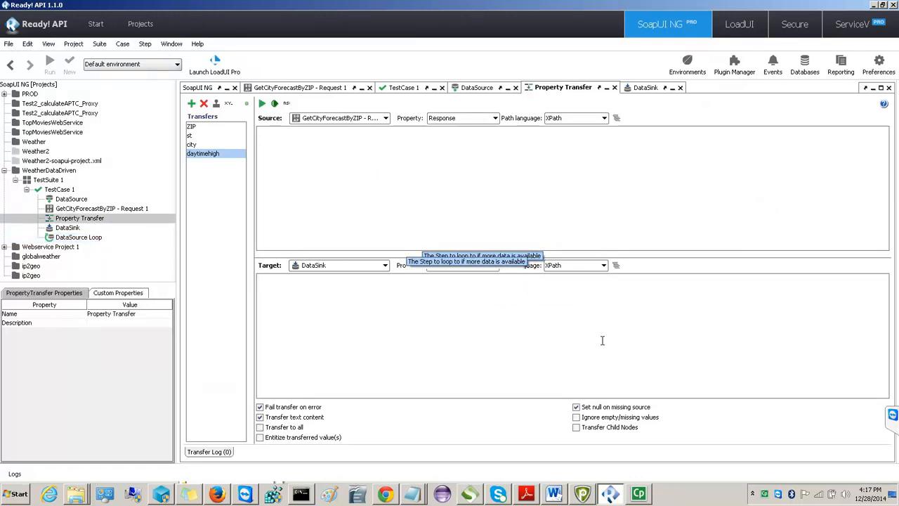
click(10, 44)
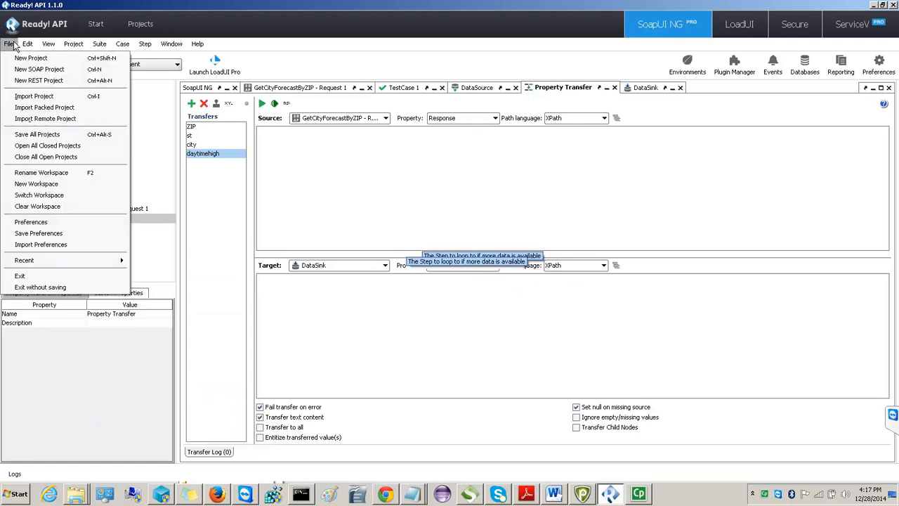
click(47, 136)
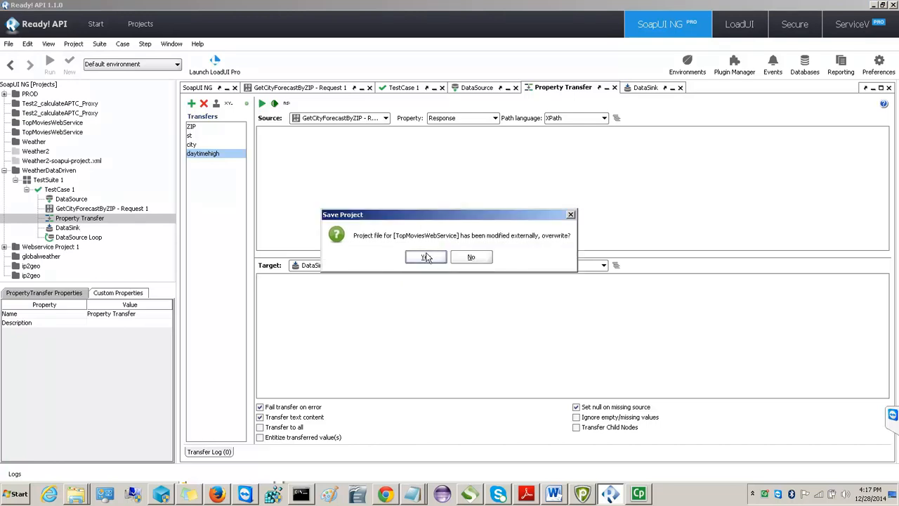
click(425, 257)
click(425, 260)
click(425, 261)
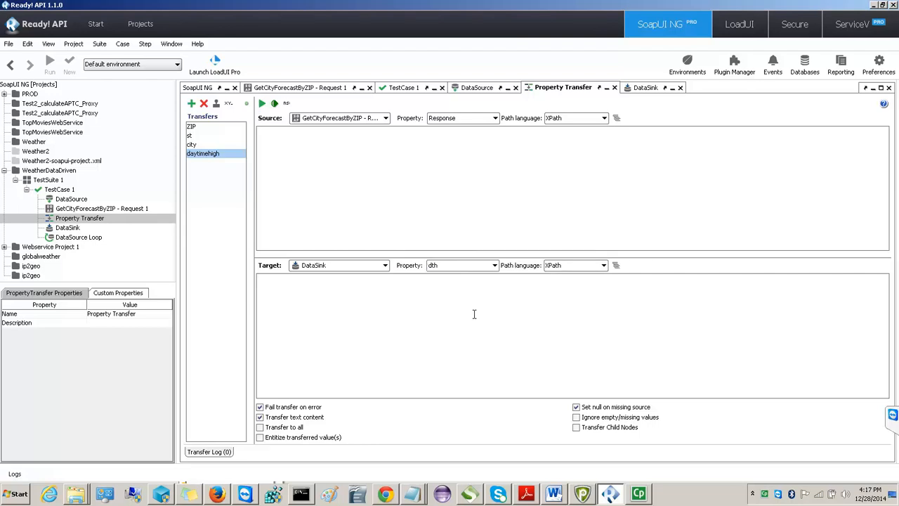
key(alt+Tab)
key(alt+Tab)
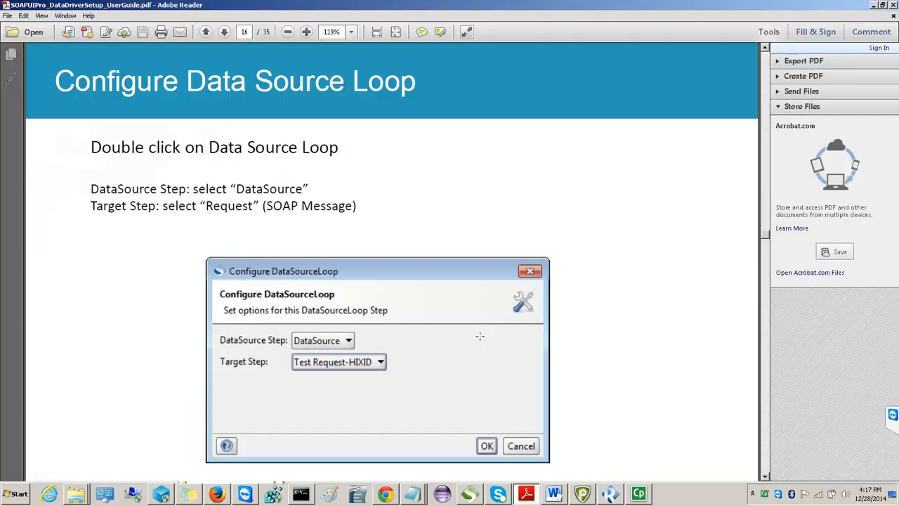
Scroll the guide to page 17 and verify the test step order in Ready! API
scroll(479, 335, down, 2)
scroll(480, 336, down, 5)
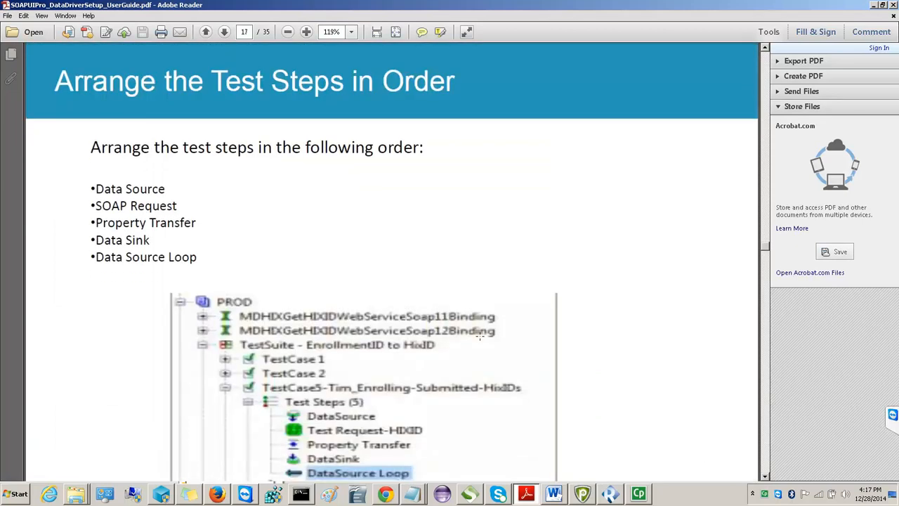
scroll(479, 336, down, 3)
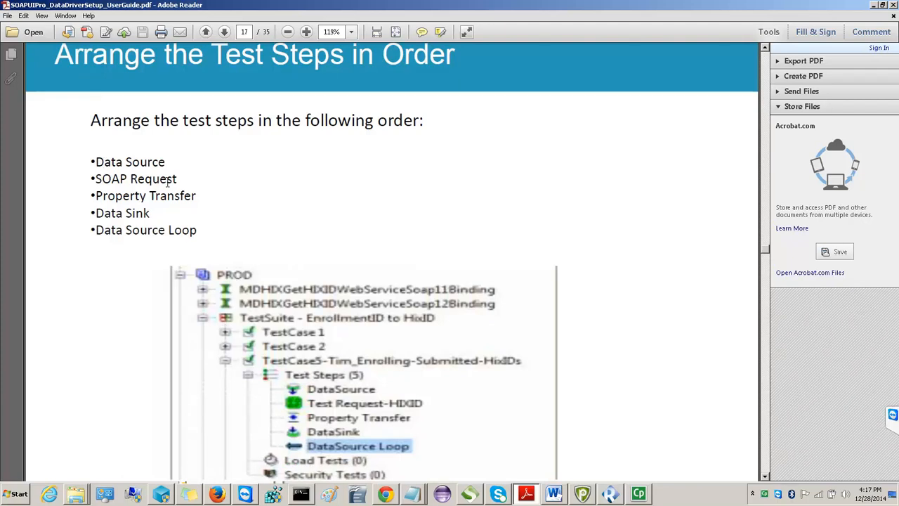
key(alt+Tab)
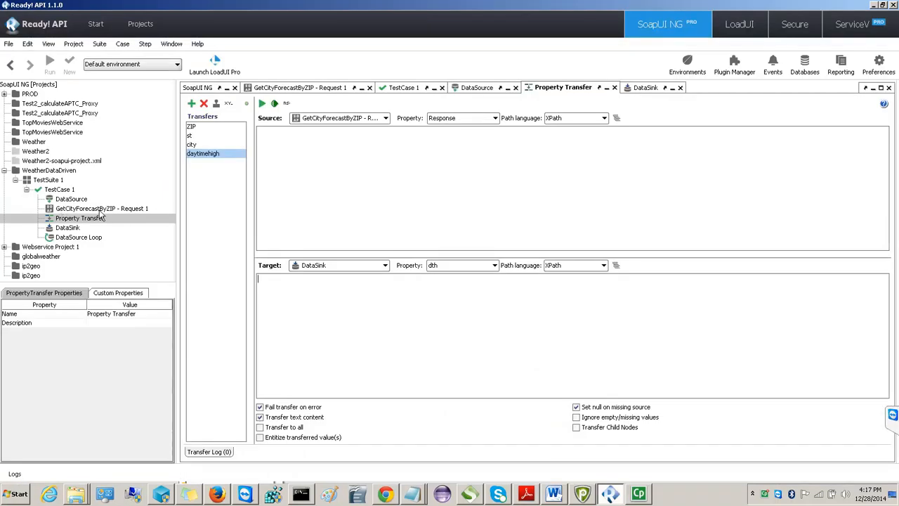
click(77, 209)
click(70, 219)
click(63, 228)
click(67, 237)
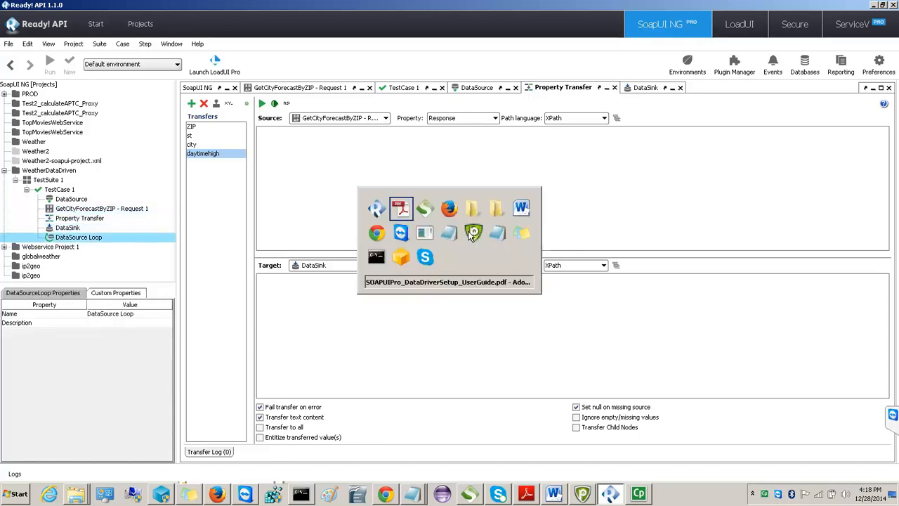
Scroll the guide to page 18, Execution, and bring up the SOAPUI folder
key(alt+Tab)
scroll(450, 238, down, 5)
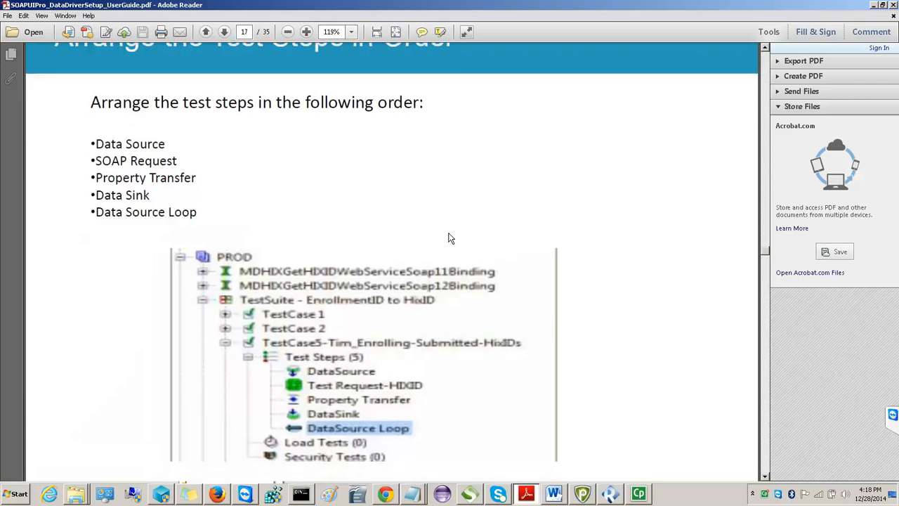
scroll(450, 236, down, 1)
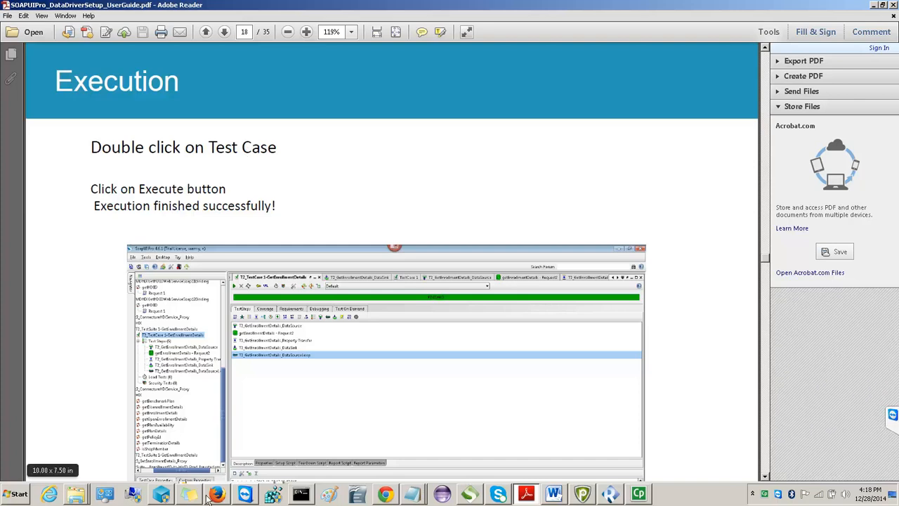
click(77, 469)
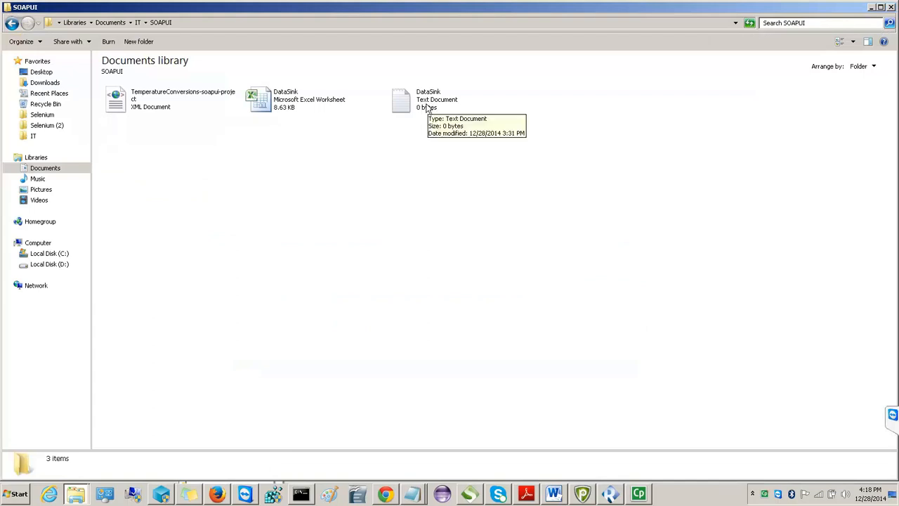
Open the DataSink text file, find it empty, and close it
double_click(431, 105)
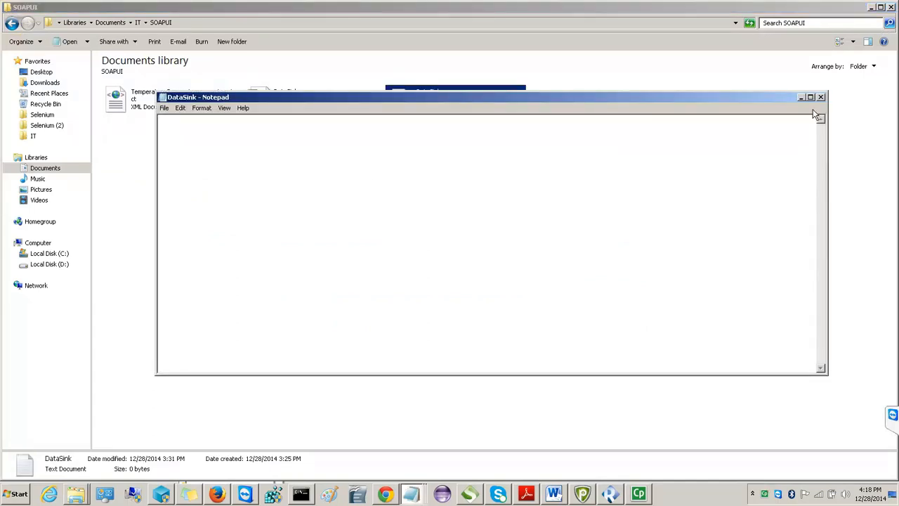
click(821, 98)
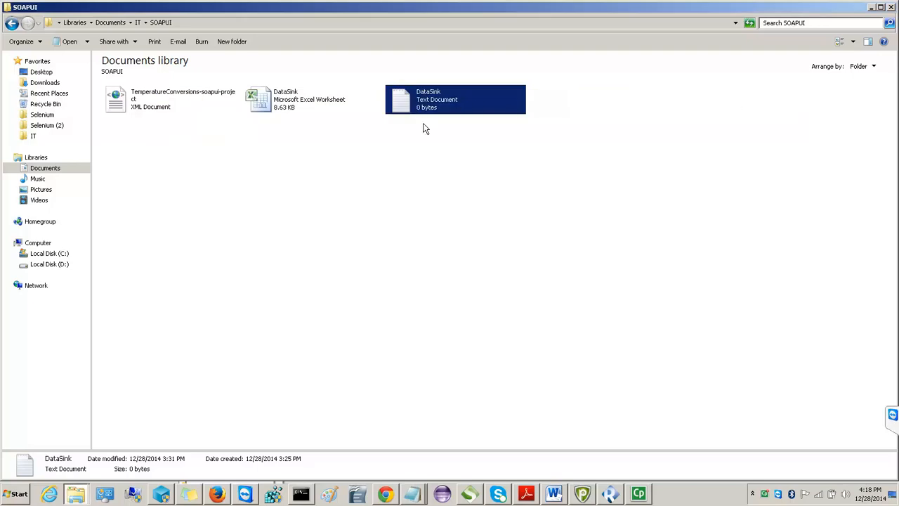
click(381, 114)
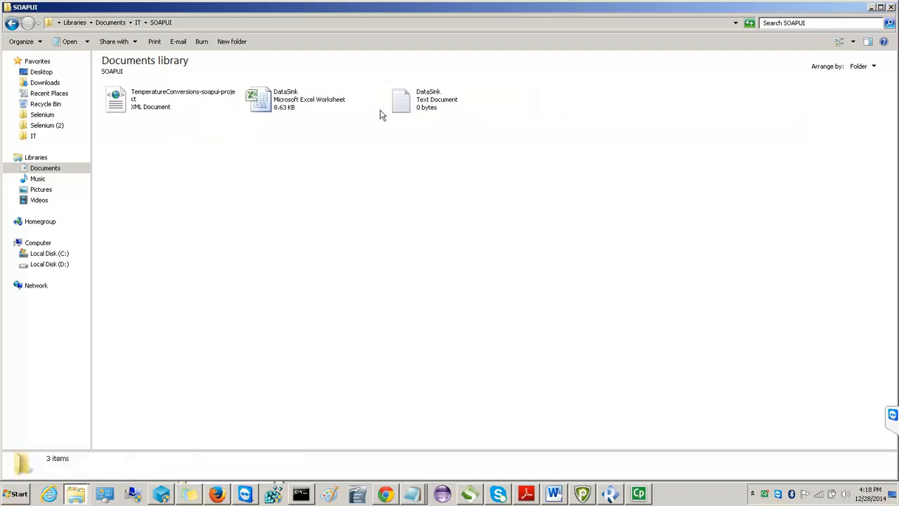
click(434, 107)
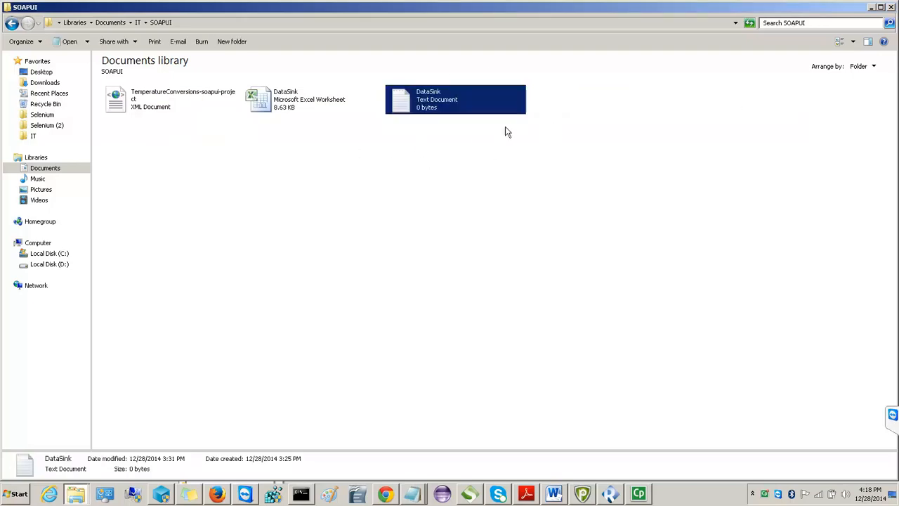
Create a new text document named DataSource, then select the DataSource step in Ready! API
right_click(404, 185)
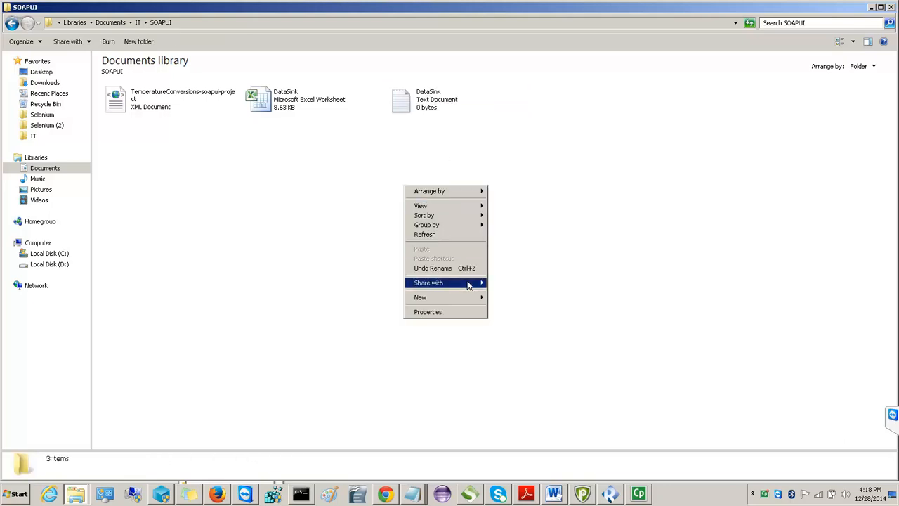
mouse_move(467, 298)
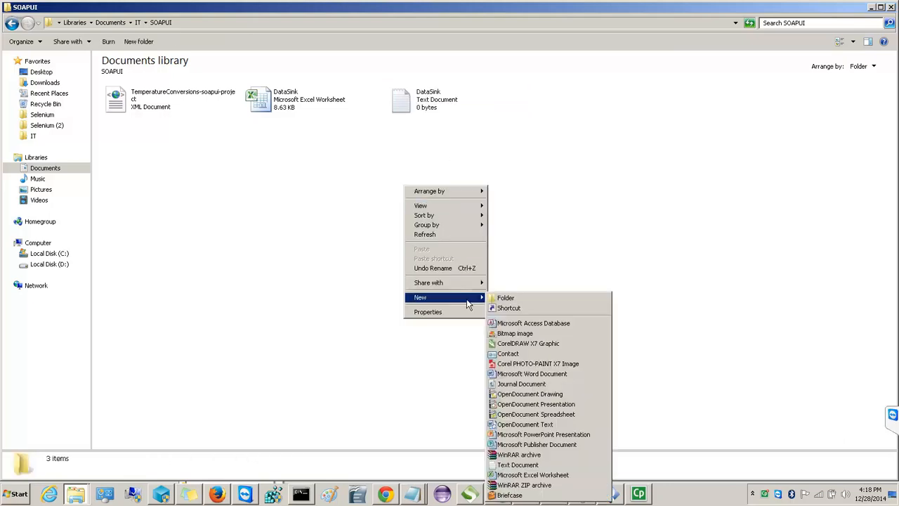
click(535, 465)
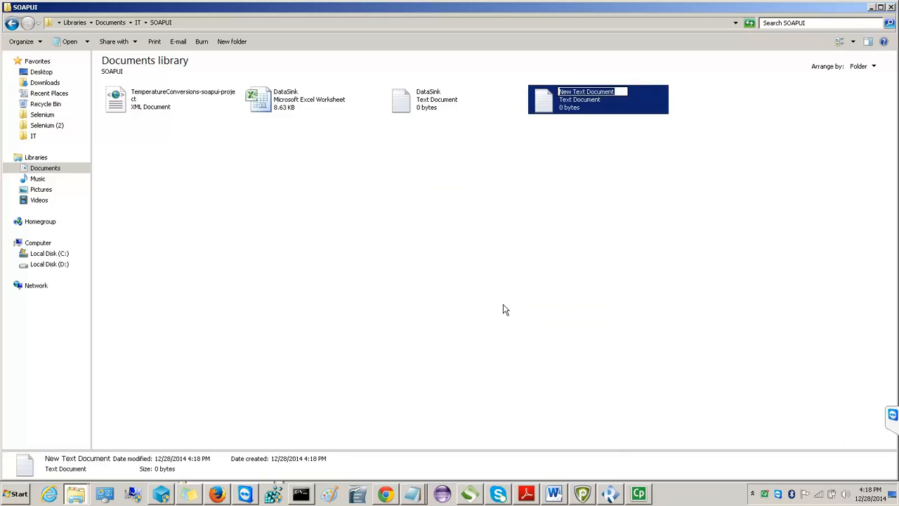
text(Dat)
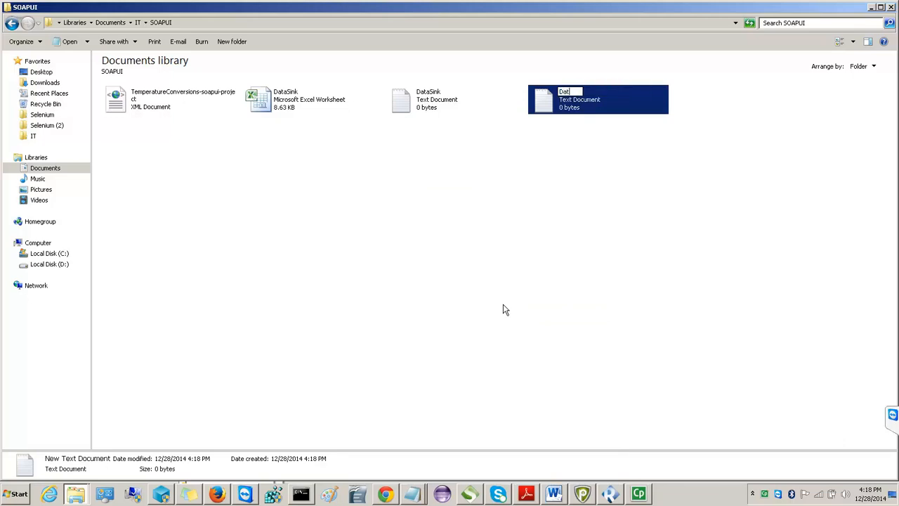
text(aSourc)
key(Return)
key(alt+Tab)
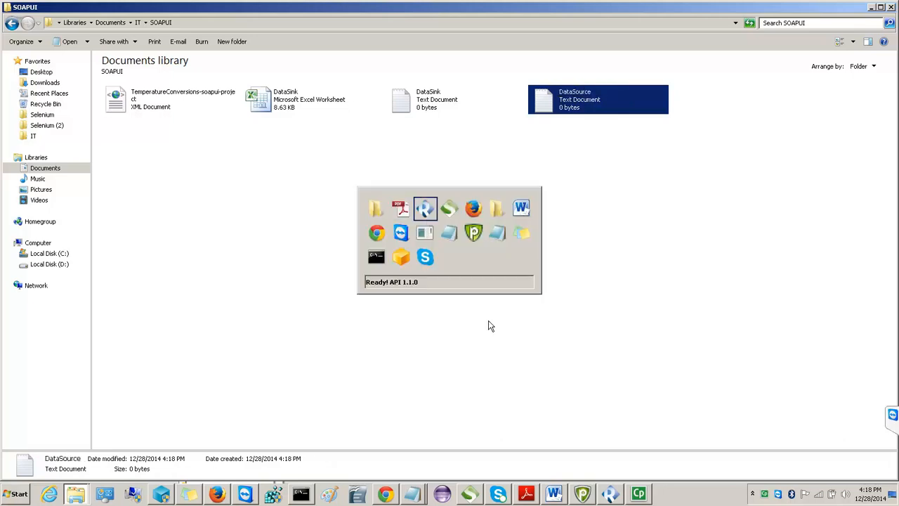
key(alt+Tab)
click(80, 200)
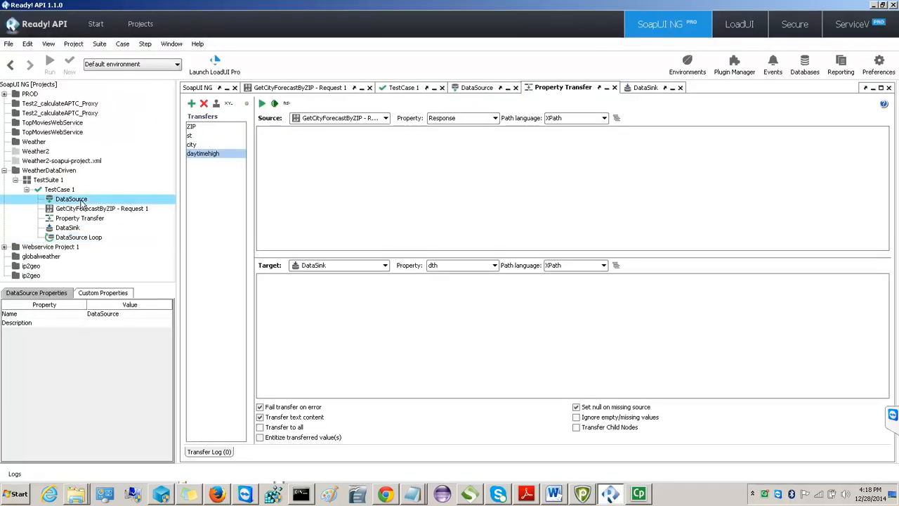
View the DataSource ZIP grid, read further in the guide, then open the TestCase 1 editor
double_click(80, 200)
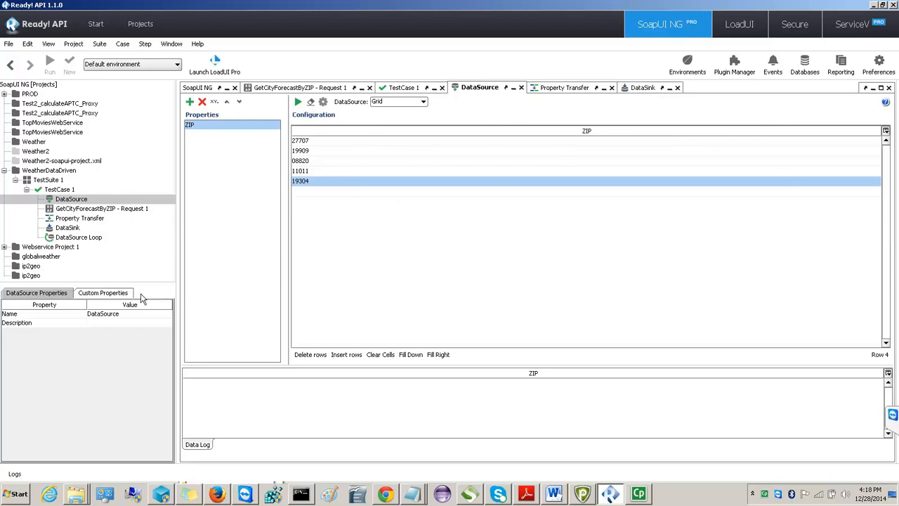
key(alt+Tab)
key(alt+Tab)
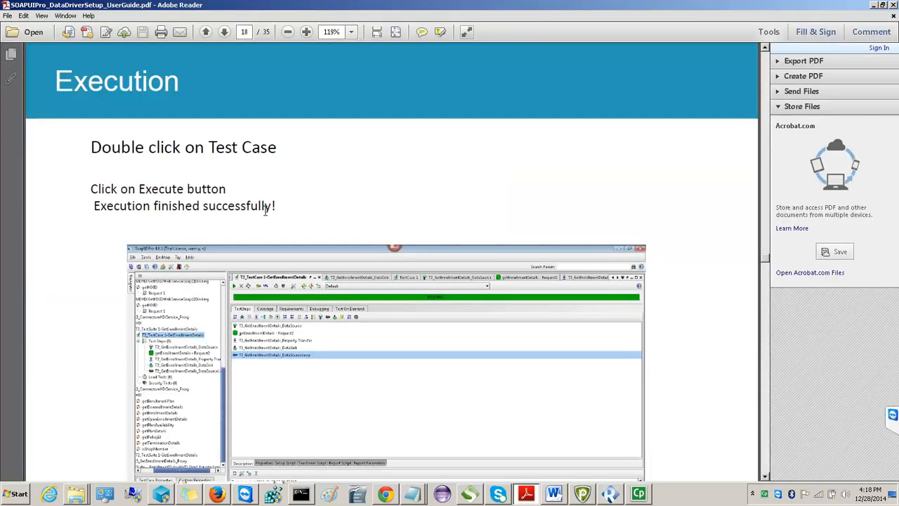
scroll(265, 211, down, 1)
scroll(265, 210, down, 1)
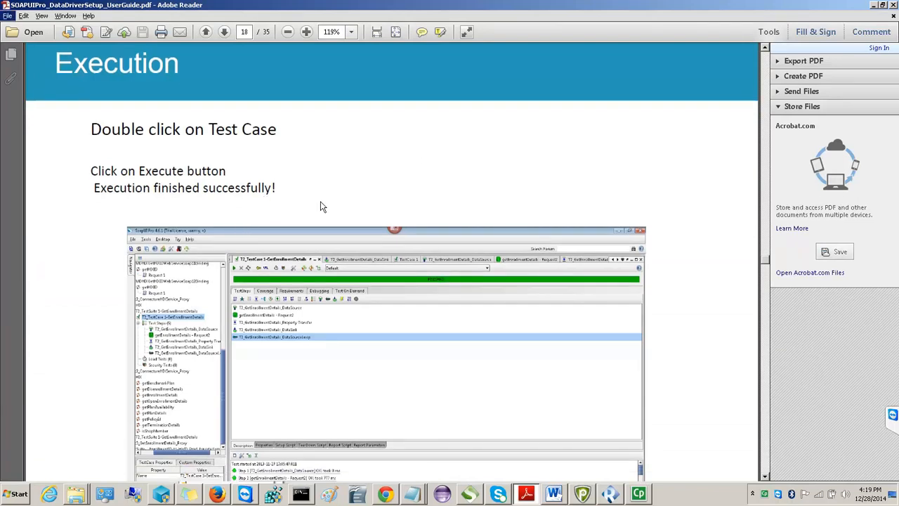
scroll(320, 205, down, 1)
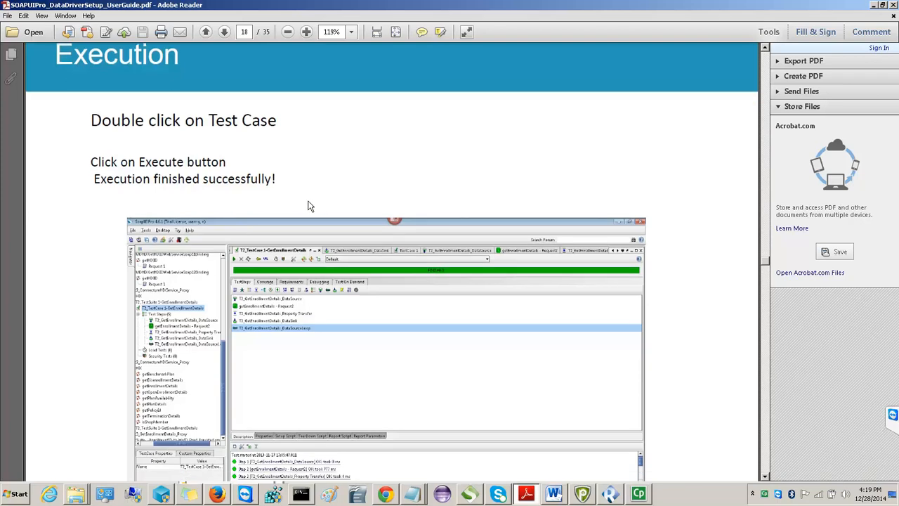
key(alt+Tab)
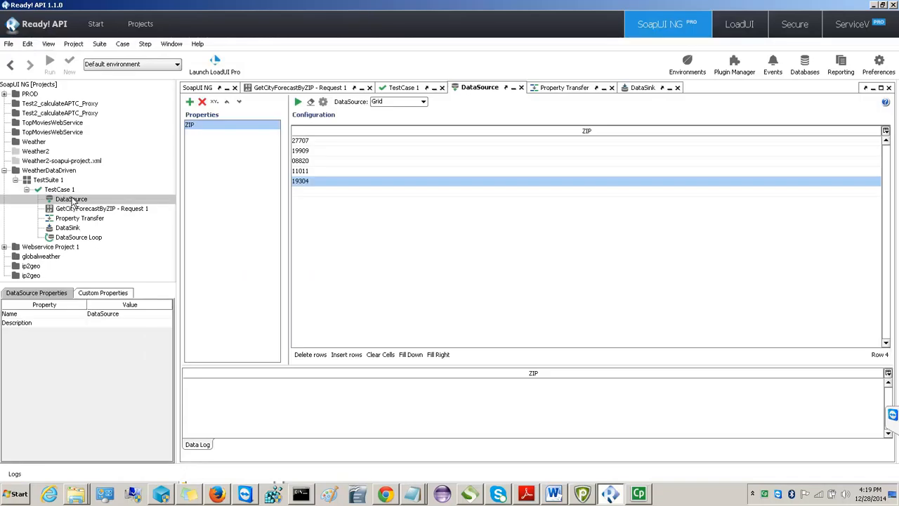
double_click(62, 191)
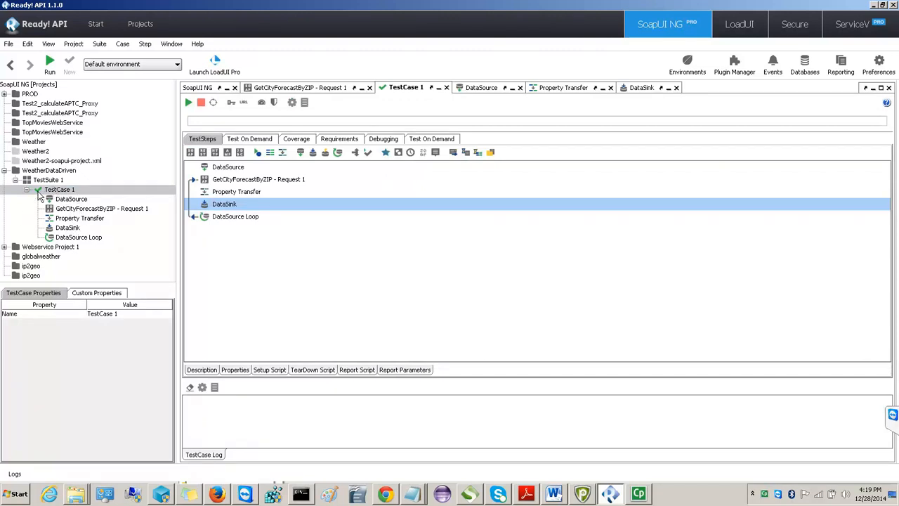
Run TestCase 1 to FINISHED and compare against ZIP 27707 in the SoapUI 5.0.0 request
click(62, 191)
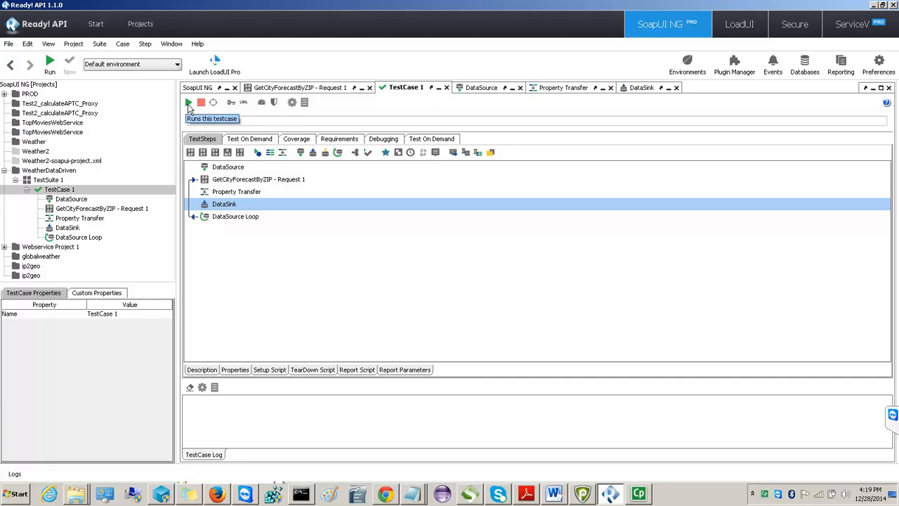
click(188, 104)
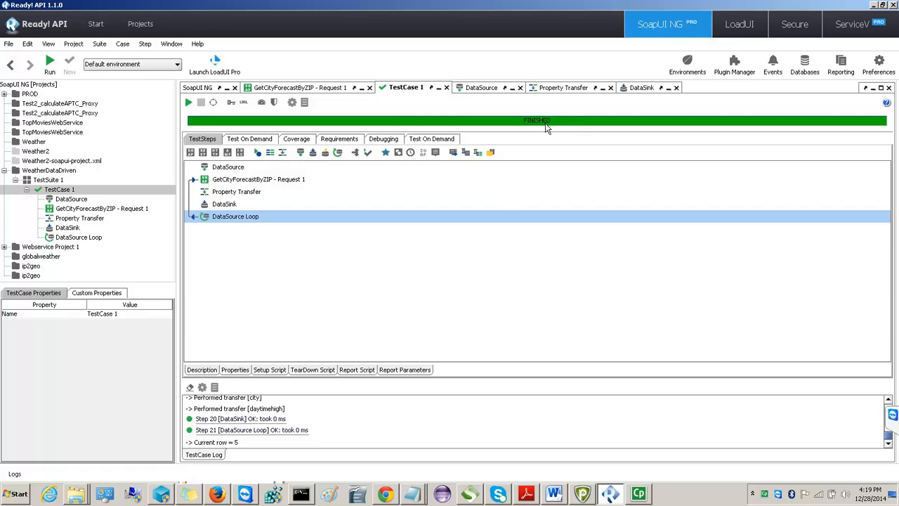
key(alt+Tab)
key(alt+Tab)
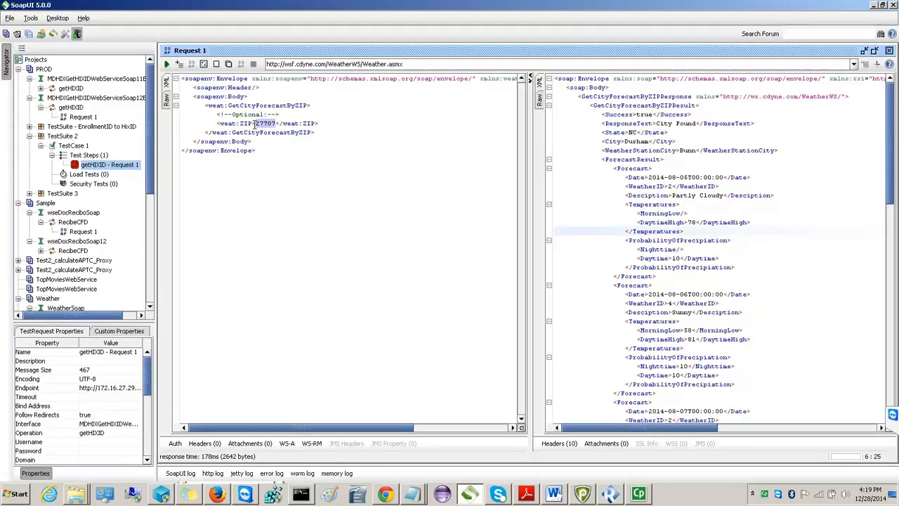
click(291, 175)
double_click(262, 123)
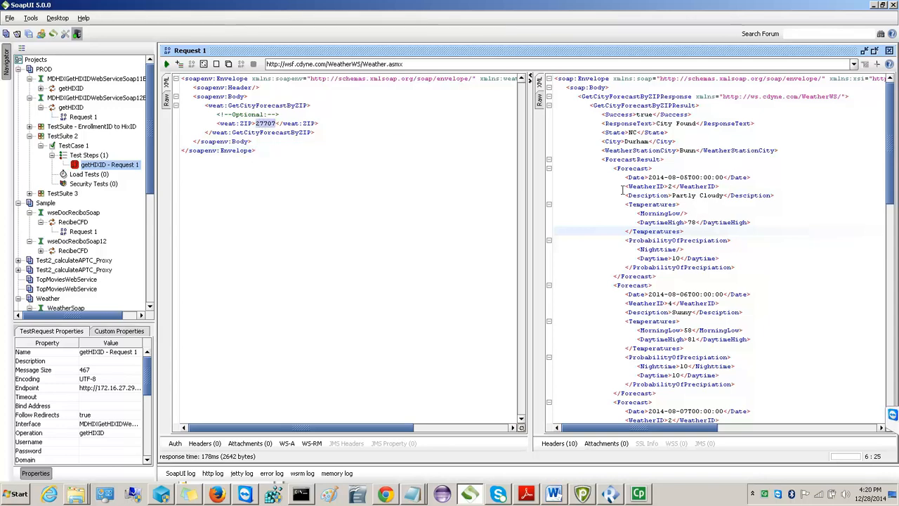
click(610, 493)
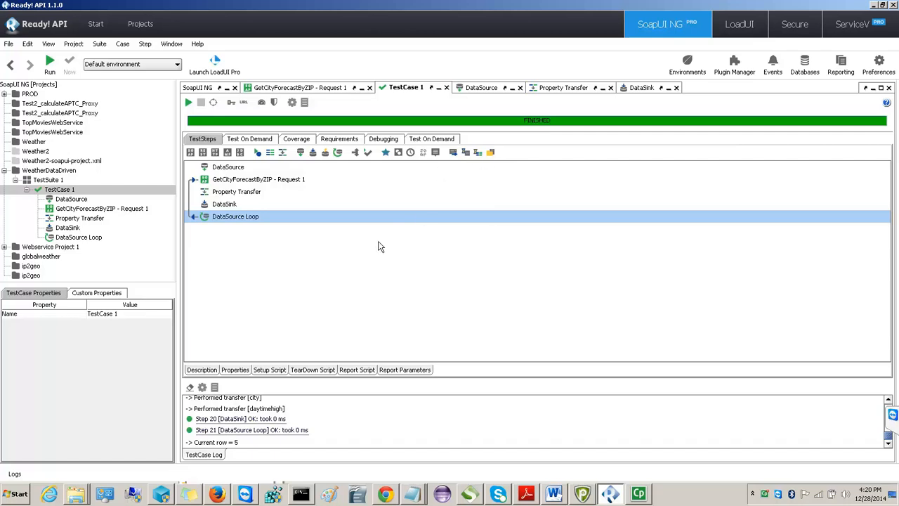
key(alt+Tab)
key(alt+Tab)
key(alt+Tab)
Open DataSink.txt in Notepad and scroll through the ZIP 27707 forecast response XML
click(552, 176)
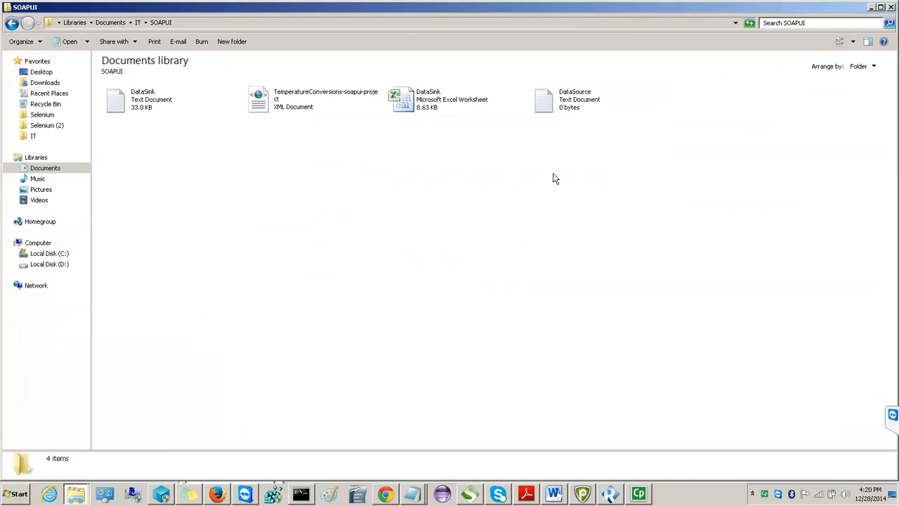
click(142, 103)
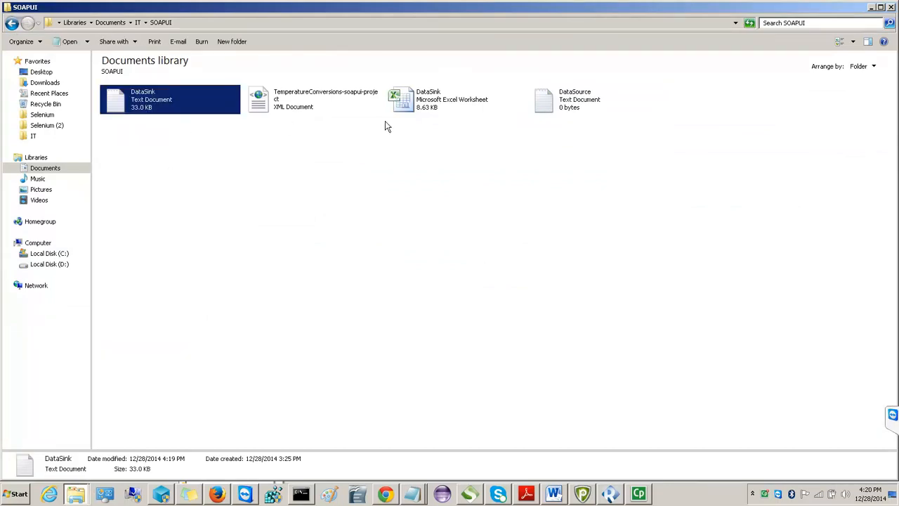
double_click(154, 105)
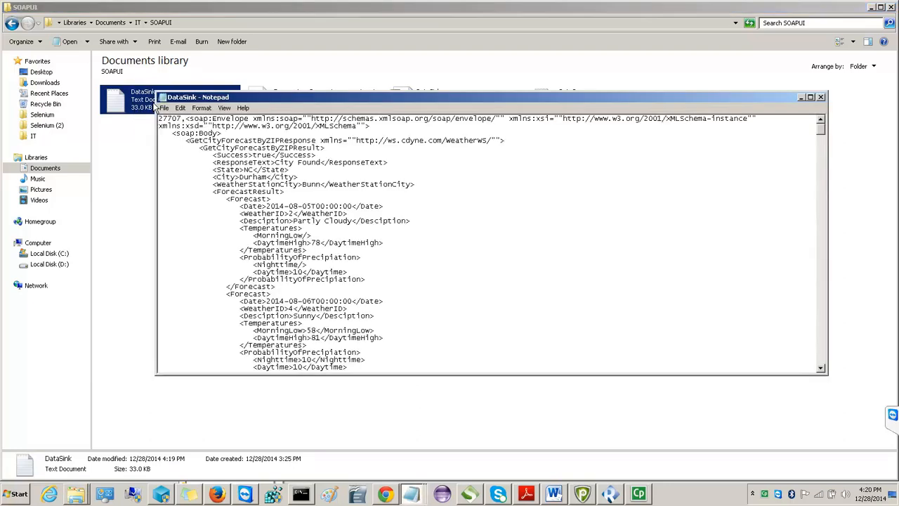
scroll(465, 152, down, 20)
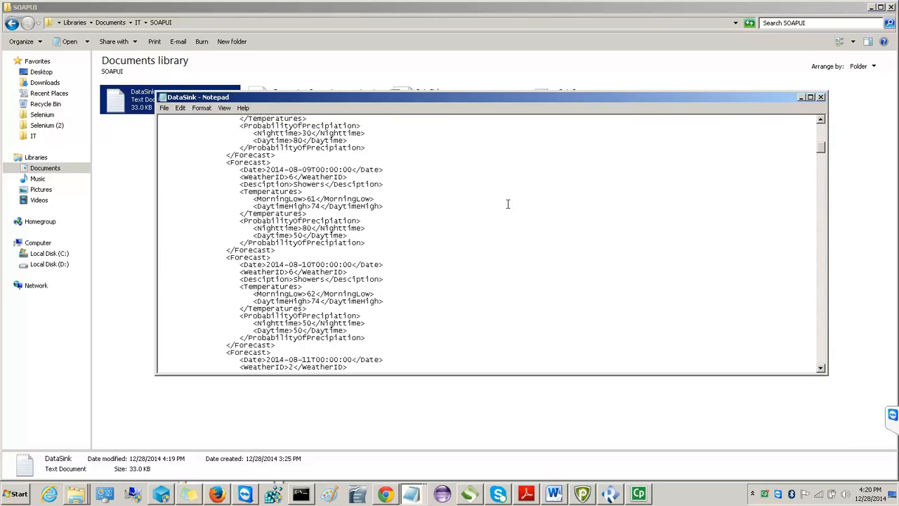
scroll(508, 204, down, 7)
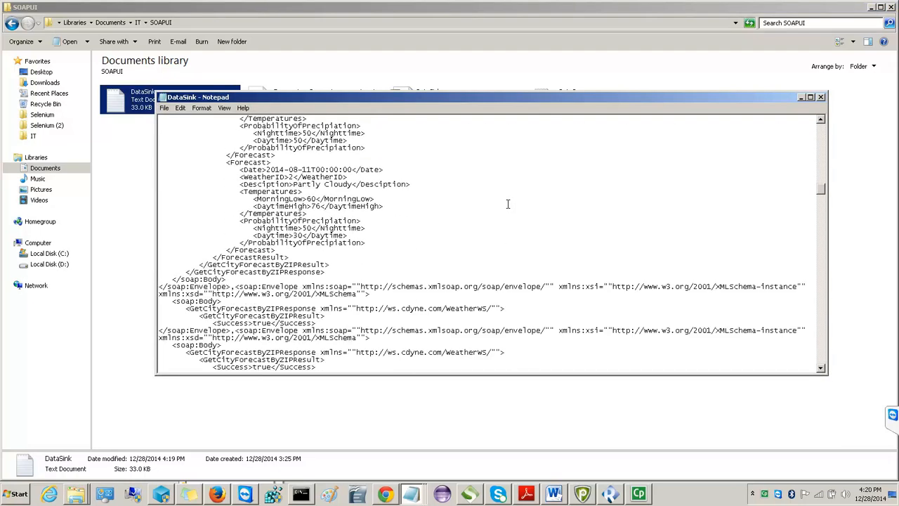
scroll(513, 201, up, 12)
scroll(598, 198, down, 10)
scroll(702, 203, up, 12)
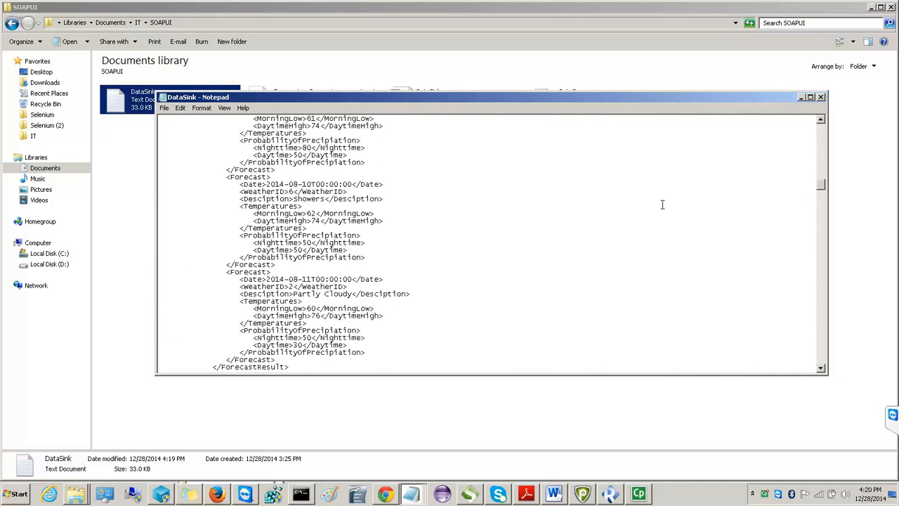
key(alt+Tab)
key(Tab)
key(Tab)
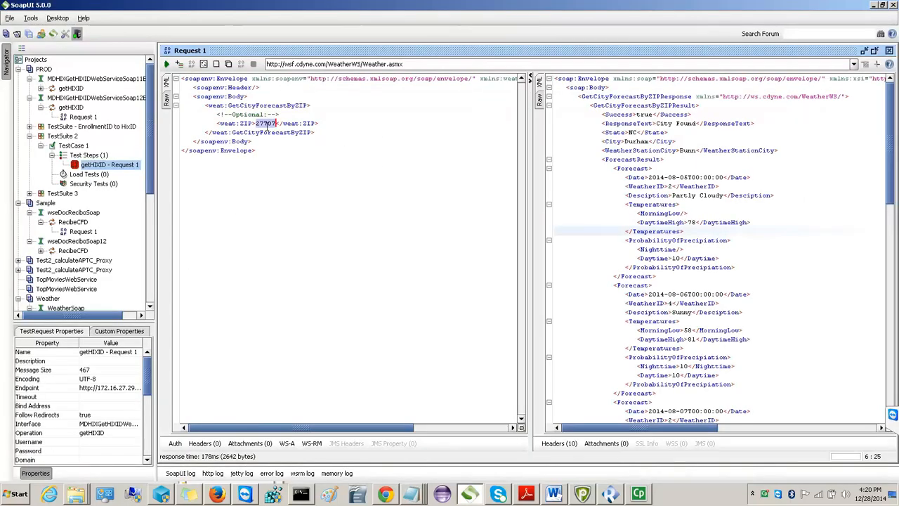
Open the DataSource step's ZIP grid in Ready! API and select the 19909 row
key(alt+Tab)
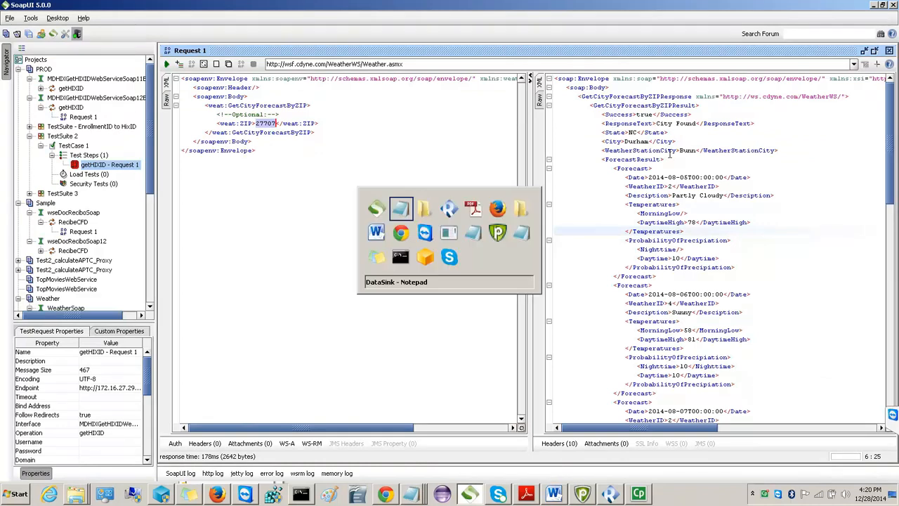
key(alt+Tab)
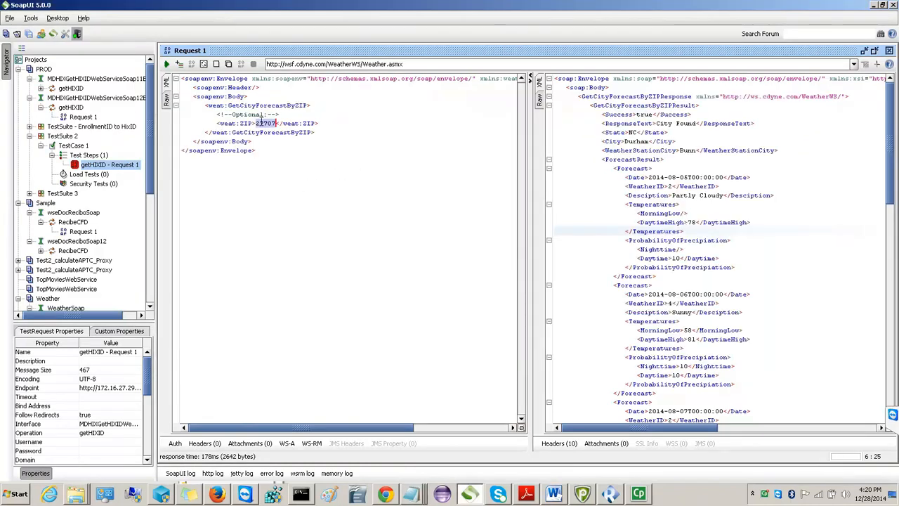
key(alt+Tab)
key(alt+Tab)
key(alt+Tab)
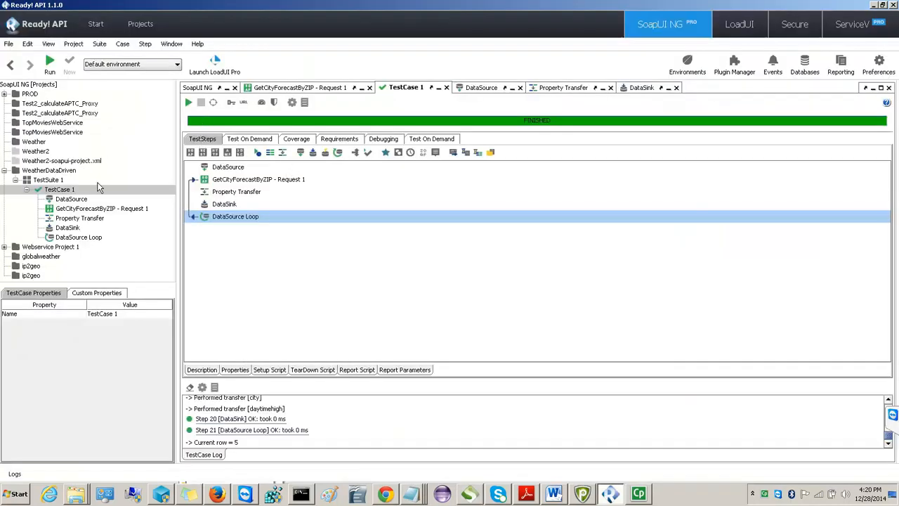
double_click(68, 199)
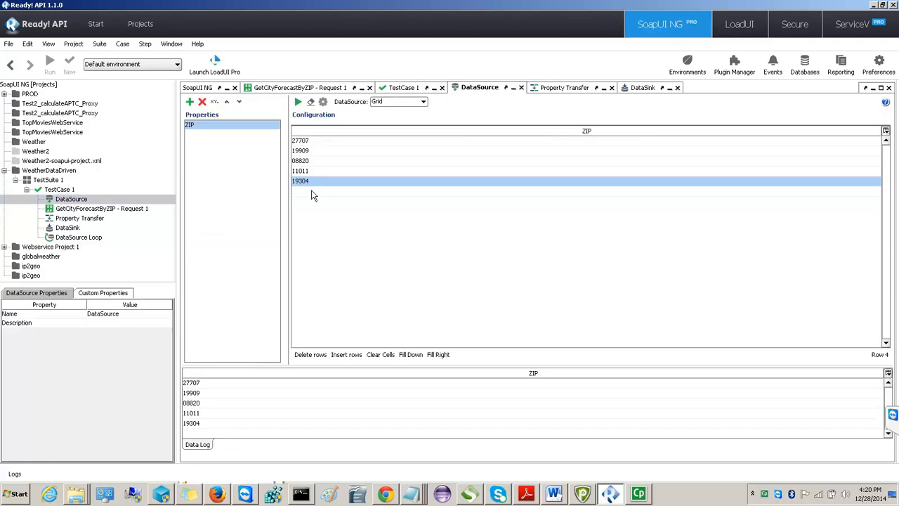
click(299, 151)
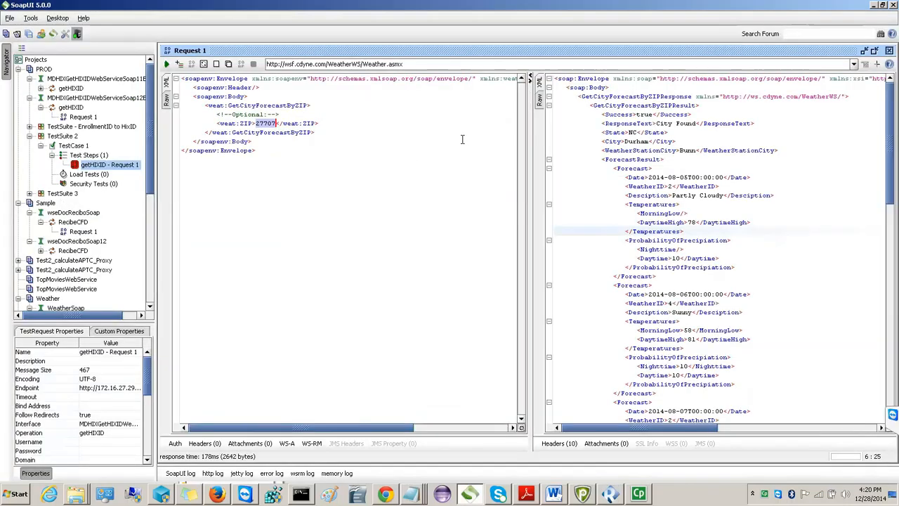
Open the Property Transfer log, then the DataSink step, and select its ZIP 27707 log row
key(alt+Tab)
key(alt+Tab)
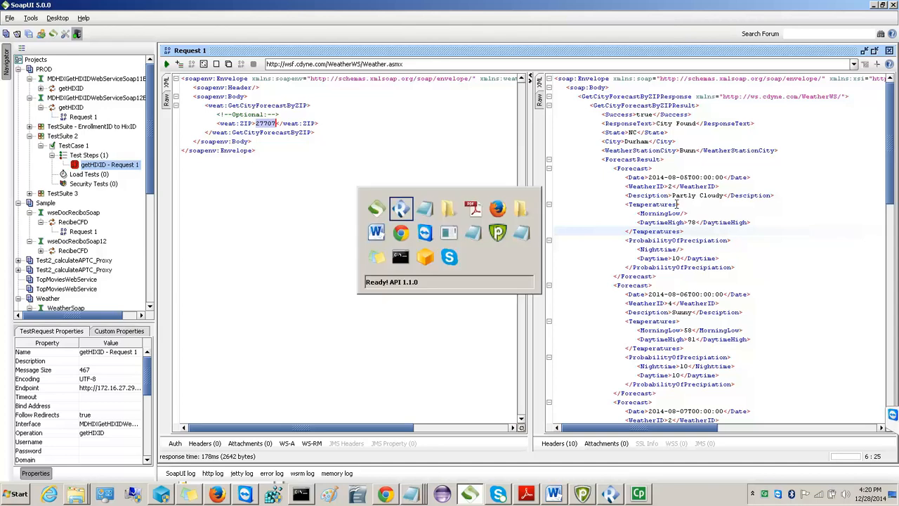
key(alt+Tab)
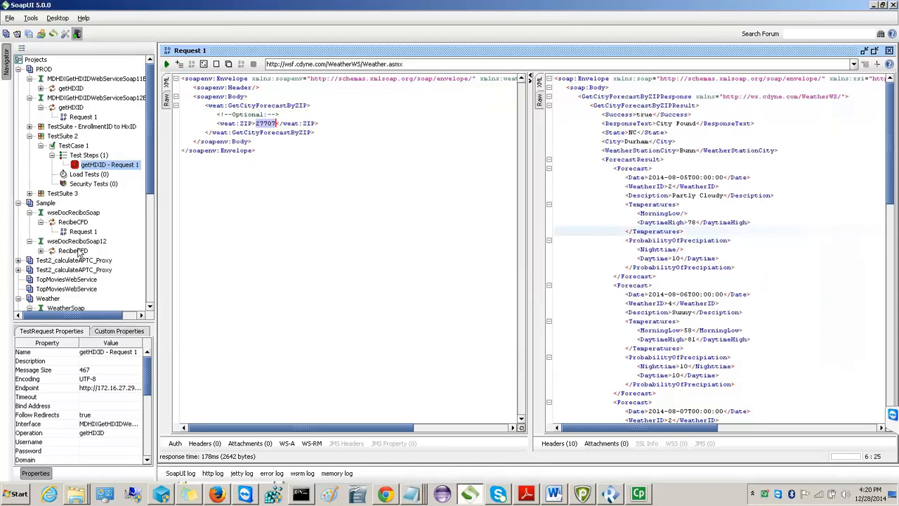
key(alt+Tab)
key(alt+Tab)
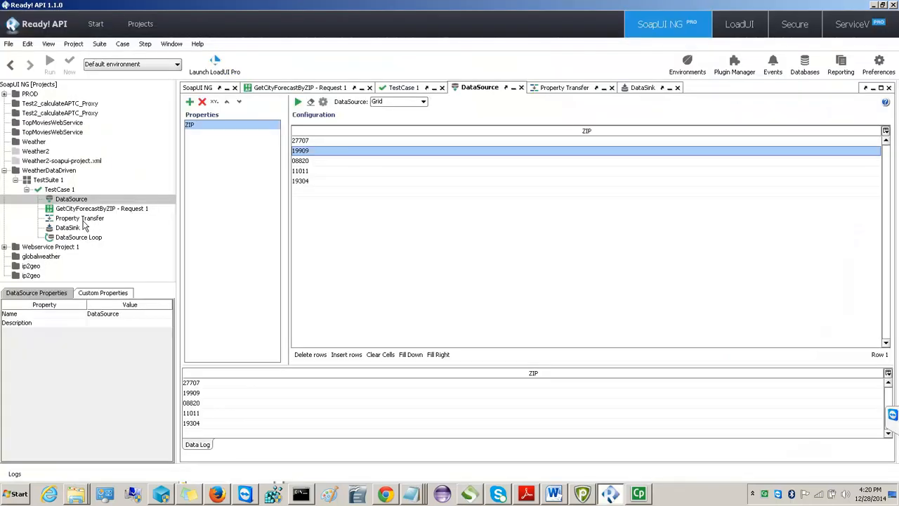
double_click(78, 219)
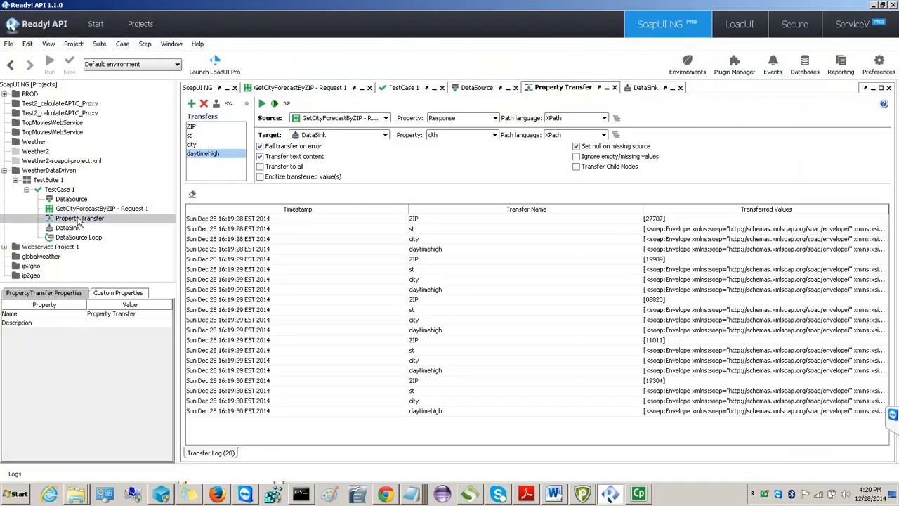
double_click(73, 228)
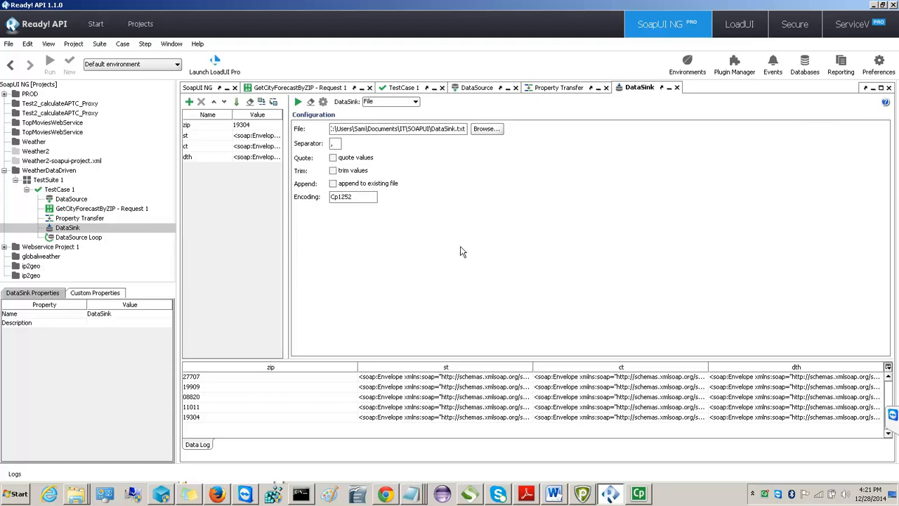
click(195, 378)
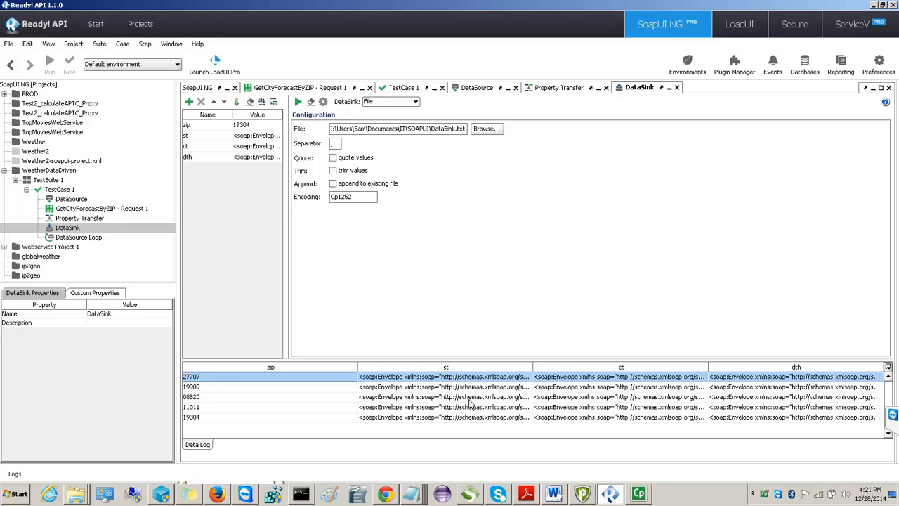
key(alt+Tab)
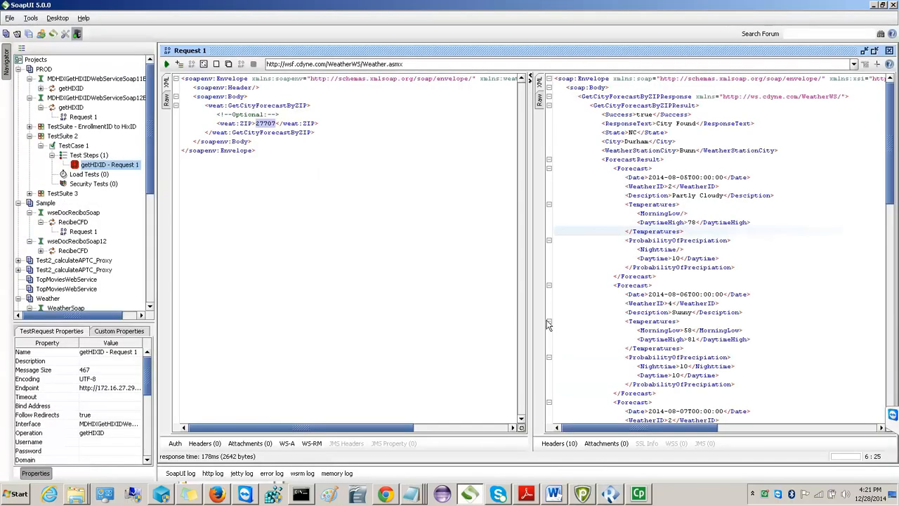
Scroll the DataSink output to its 'City could not be found' responses, then return to the SOAPUI folder
key(alt+Tab)
key(alt+Tab)
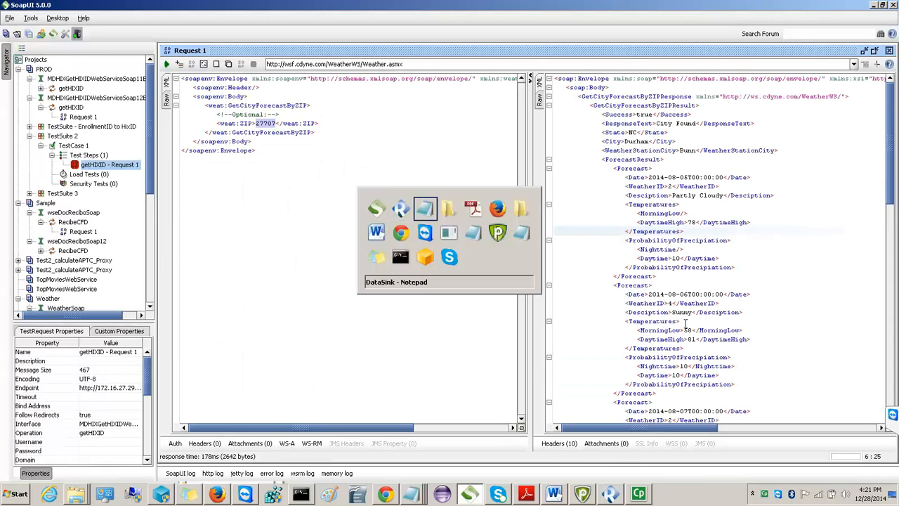
scroll(683, 320, down, 10)
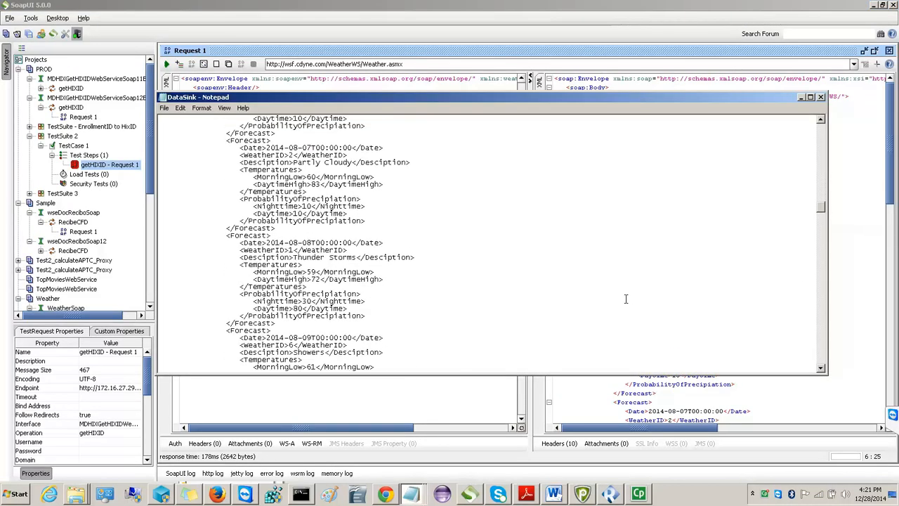
scroll(626, 296, down, 15)
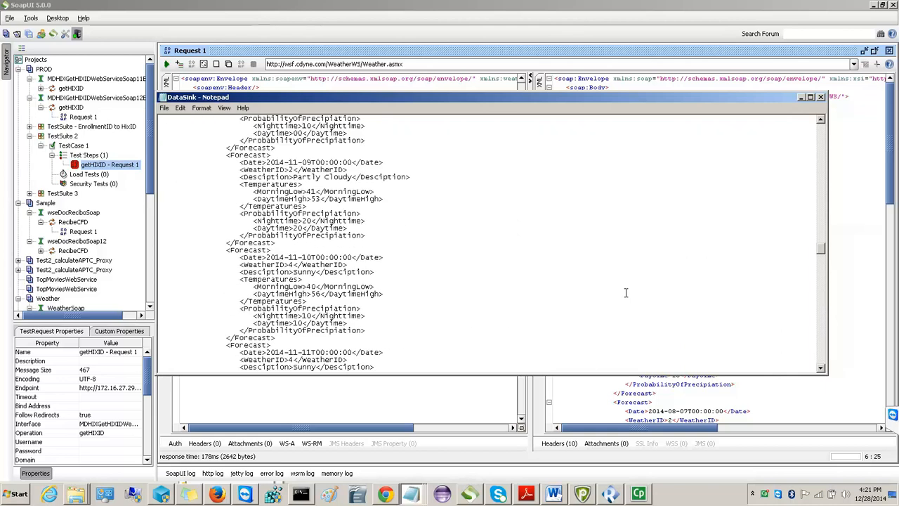
scroll(626, 295, down, 12)
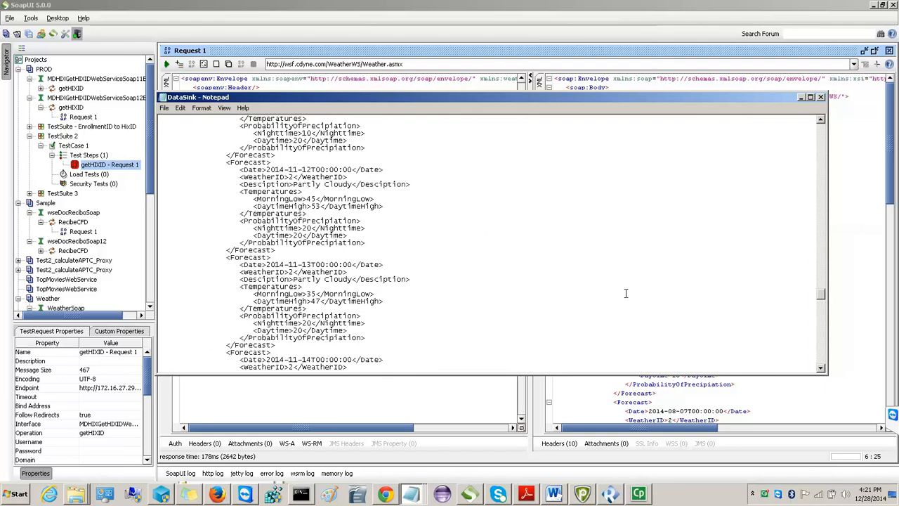
scroll(625, 308, down, 12)
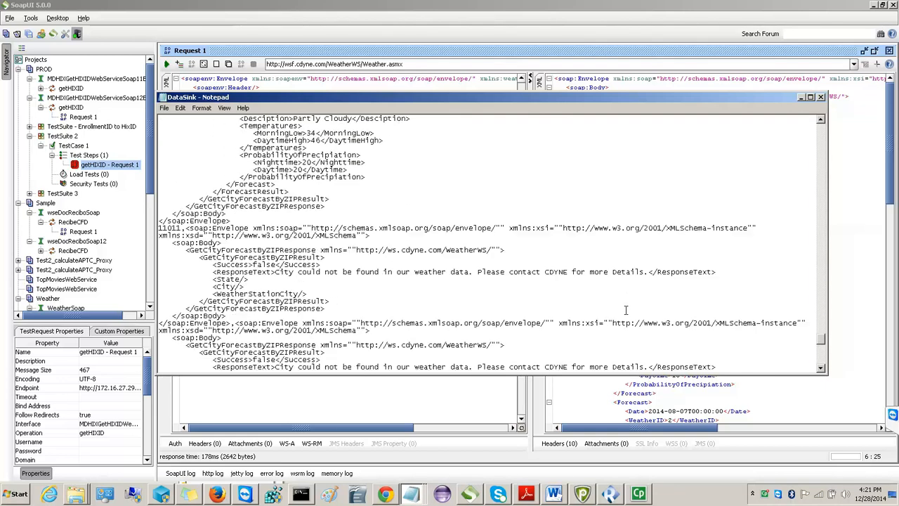
scroll(626, 307, down, 3)
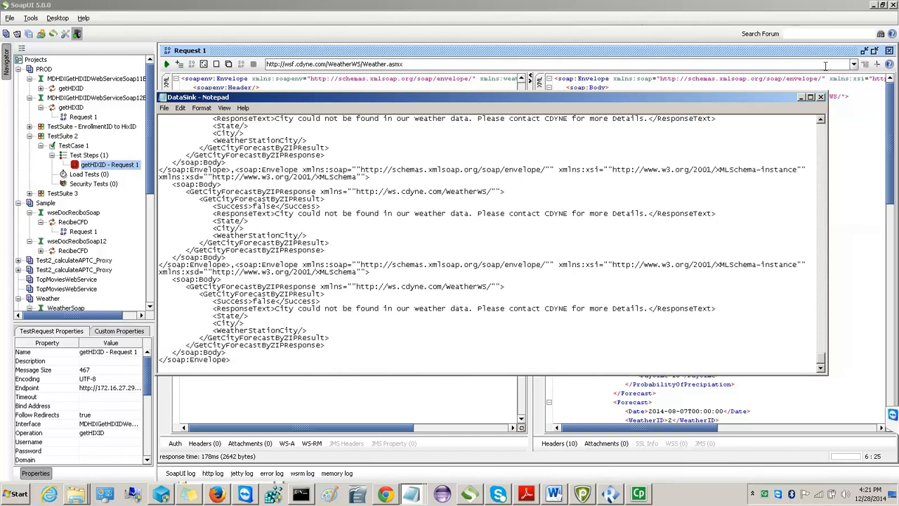
click(820, 98)
key(alt+Tab)
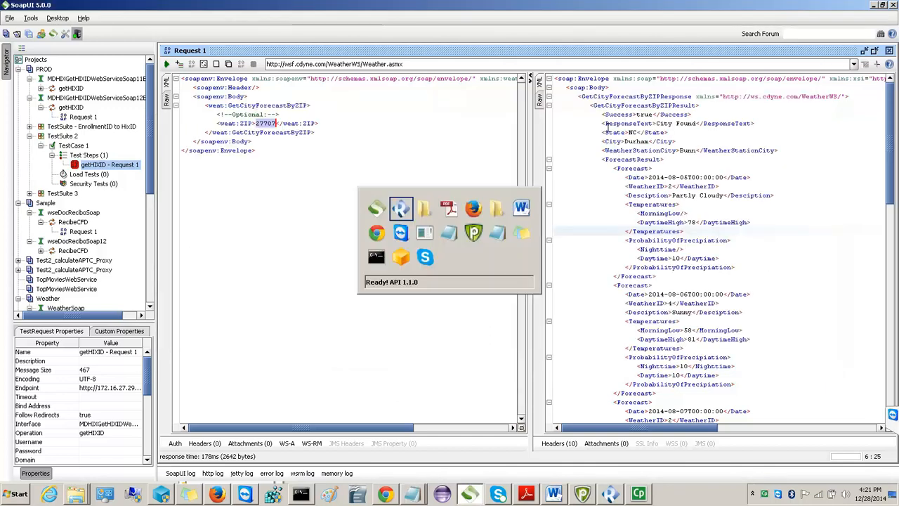
key(alt+Tab)
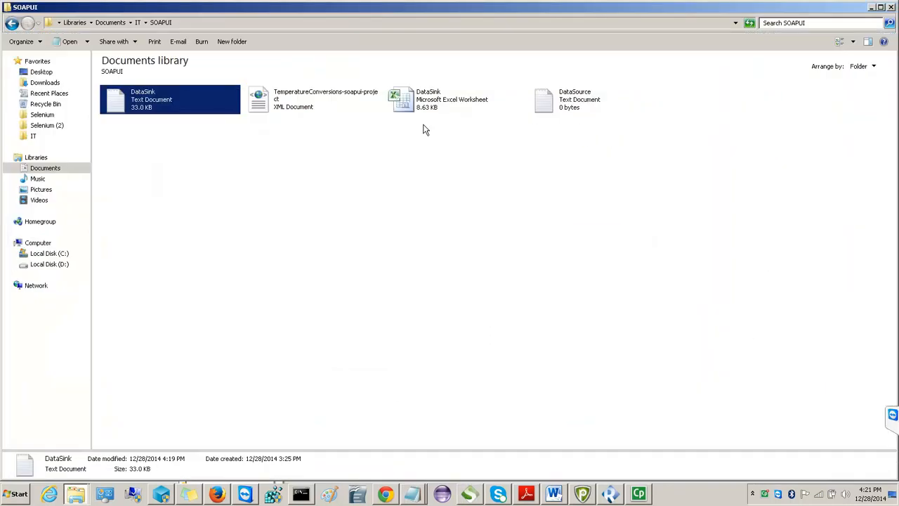
Rename DataSink.txt in the SOAPUI folder to DataSink_1, then return to Ready! API
click(176, 116)
click(169, 104)
click(156, 96)
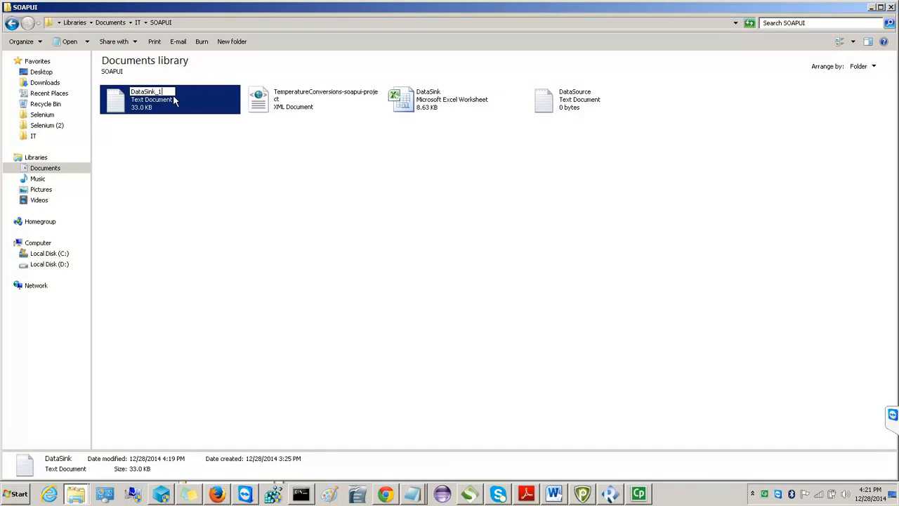
click(253, 182)
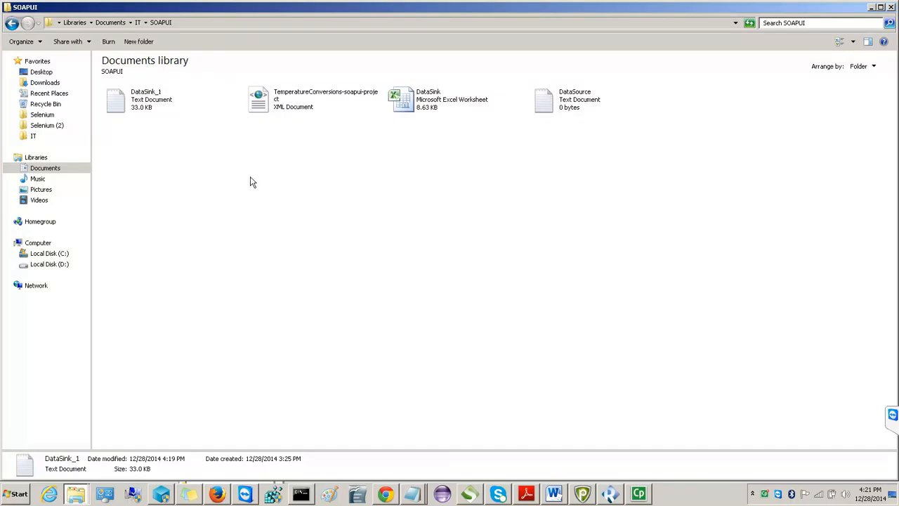
key(alt+Tab)
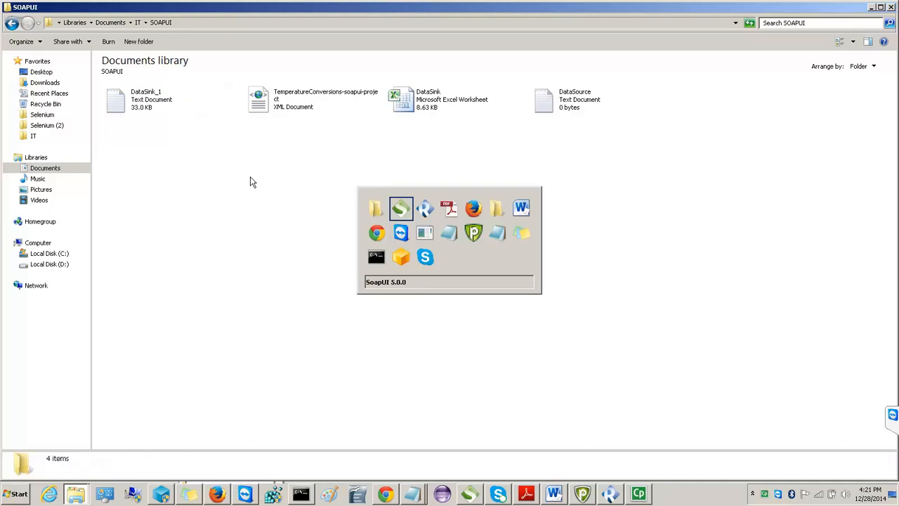
key(alt+Tab)
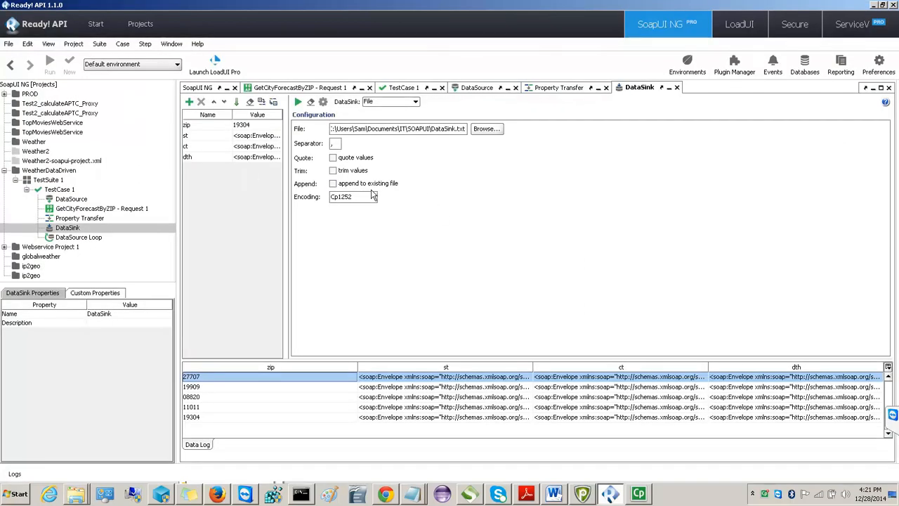
Tick 'append to existing file' on the DataSink and Save All Projects, confirming all four overwrites
click(334, 184)
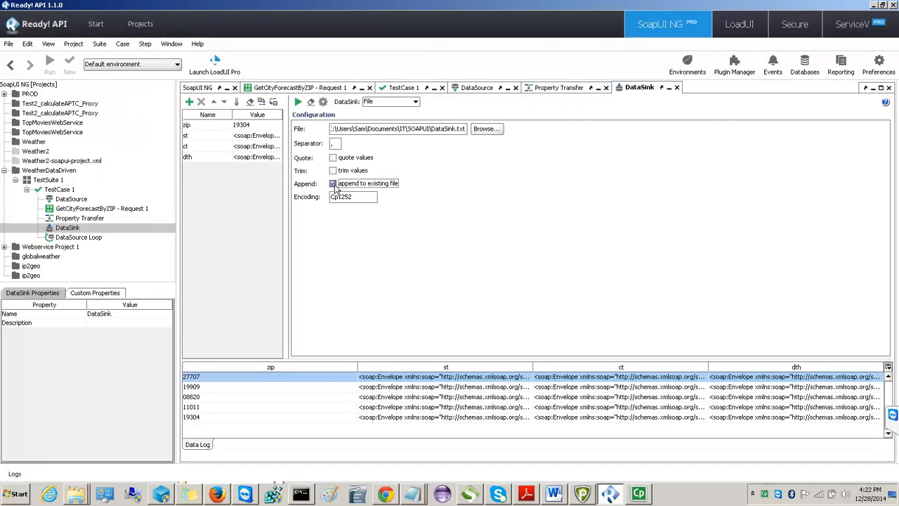
click(8, 43)
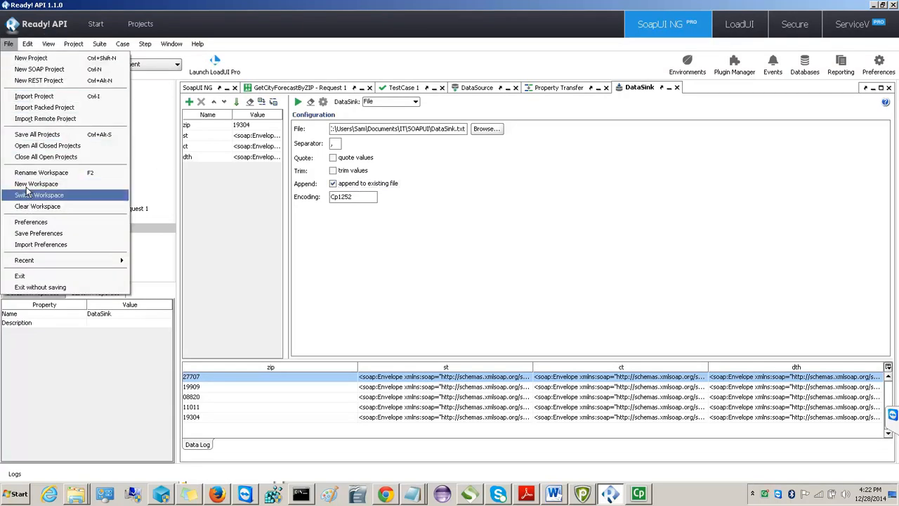
click(51, 138)
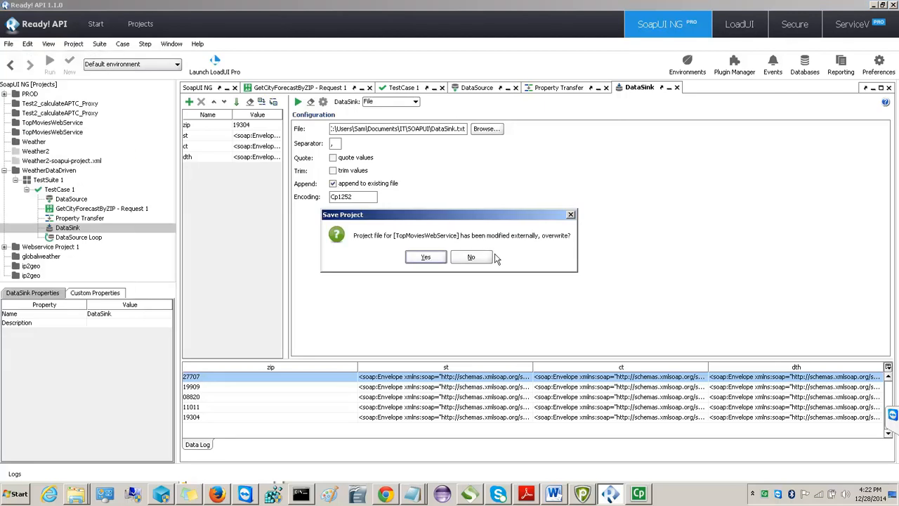
click(426, 257)
click(426, 257)
click(436, 259)
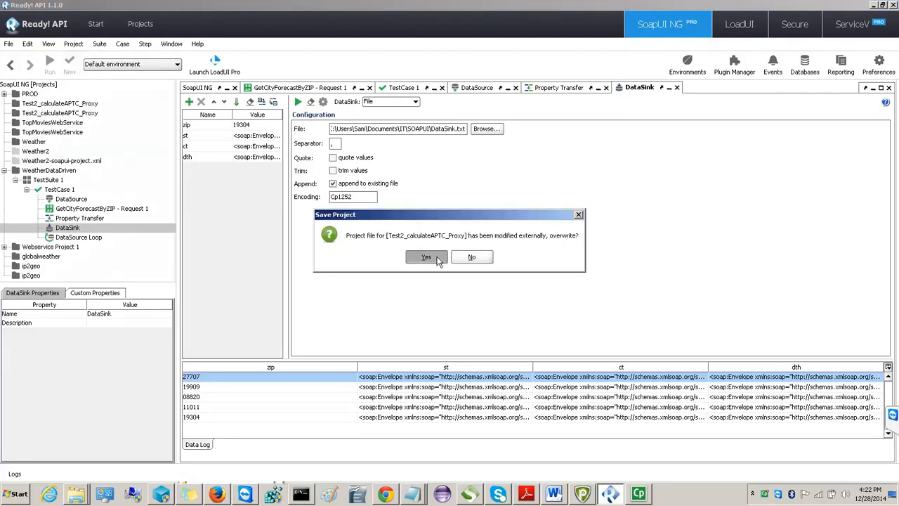
click(436, 259)
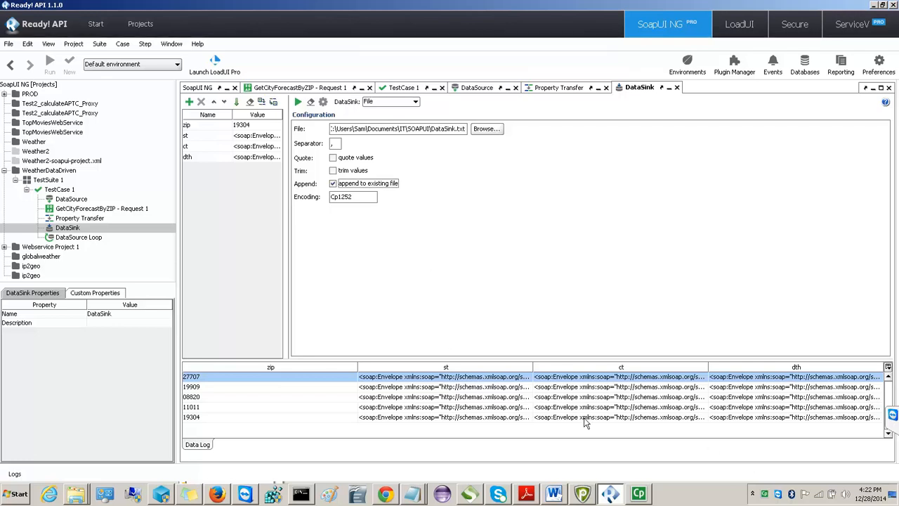
key(alt+Tab)
key(alt+Tab)
key(alt+Tab)
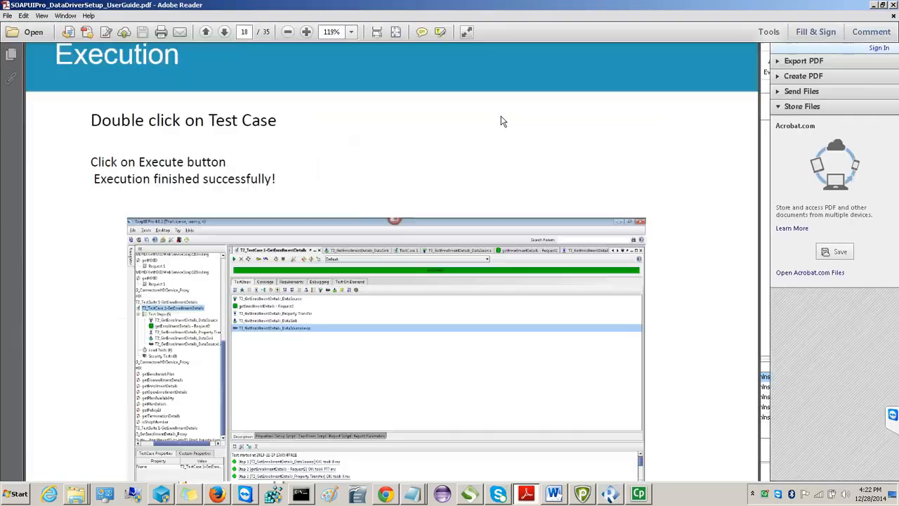
Scroll the setup guide from page 18 down to page 19, Output (flat file)
scroll(408, 265, down, 5)
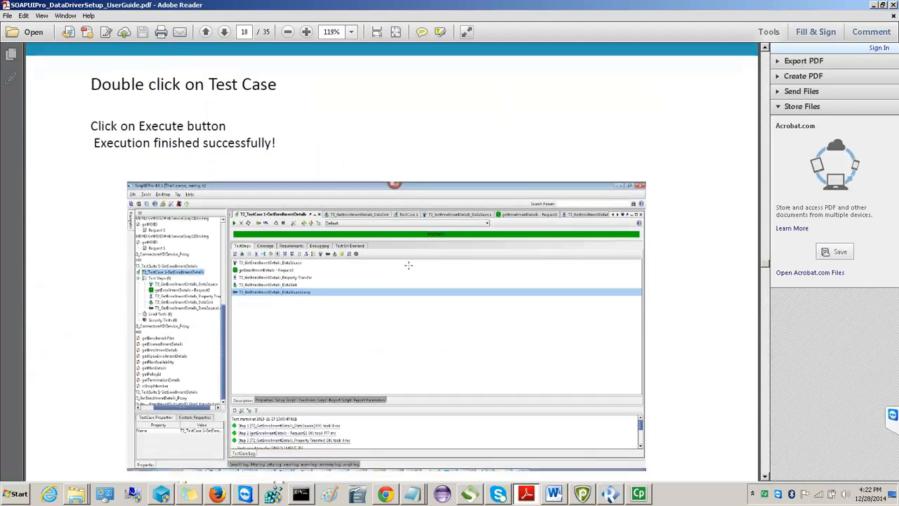
scroll(408, 266, down, 1)
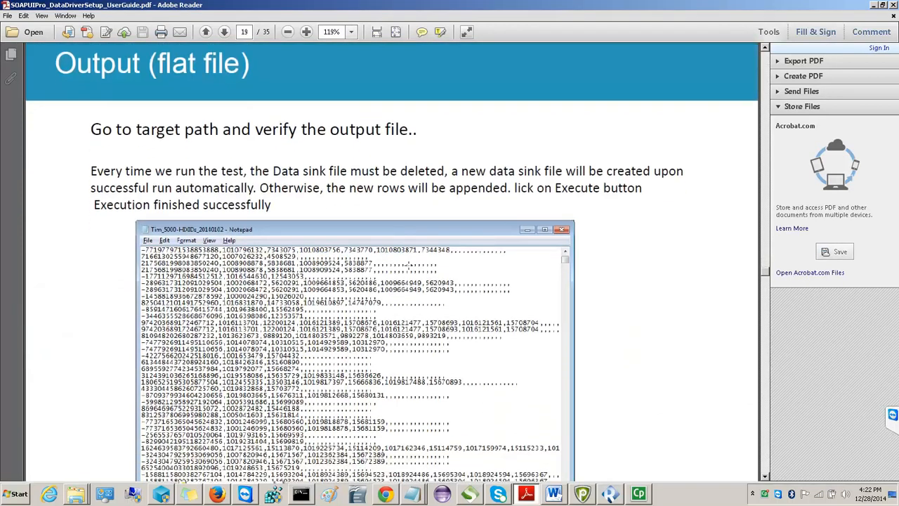
scroll(291, 231, down, 1)
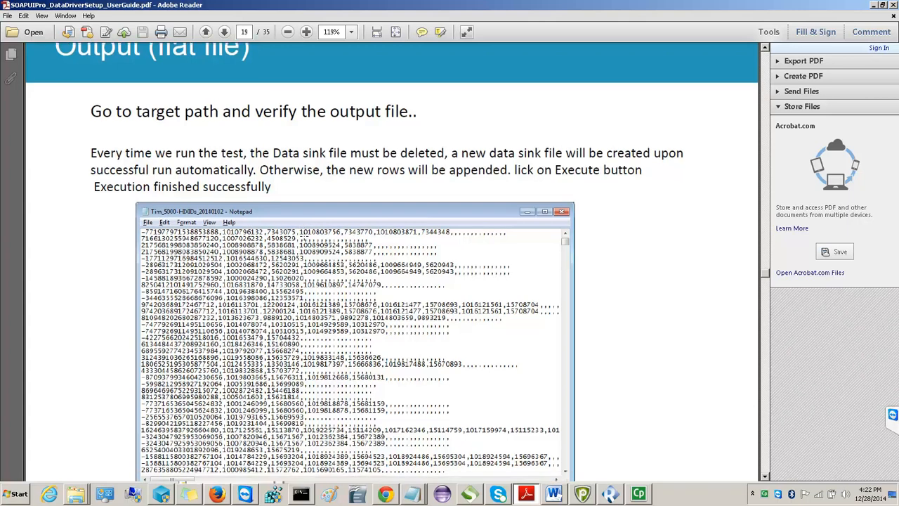
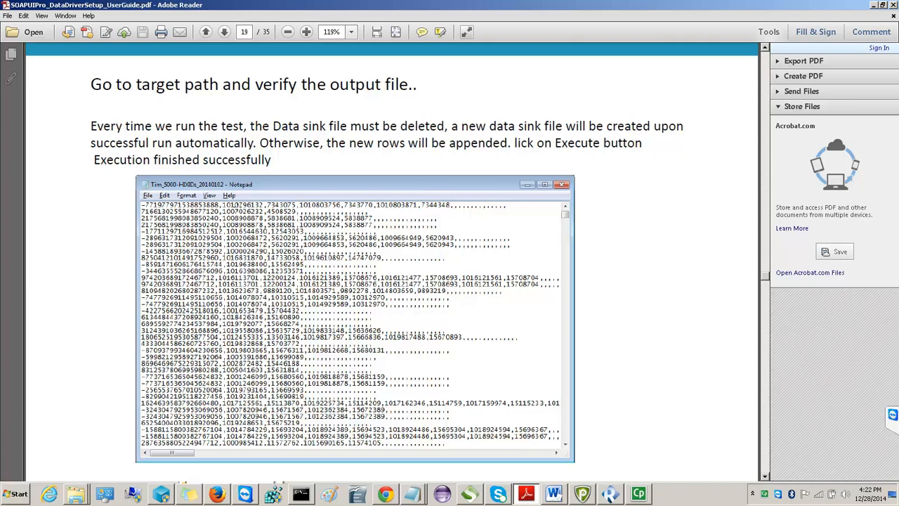
Scroll the user guide up from page 19 to page 15, 'Double click on Property Transfer'
key(alt+Tab)
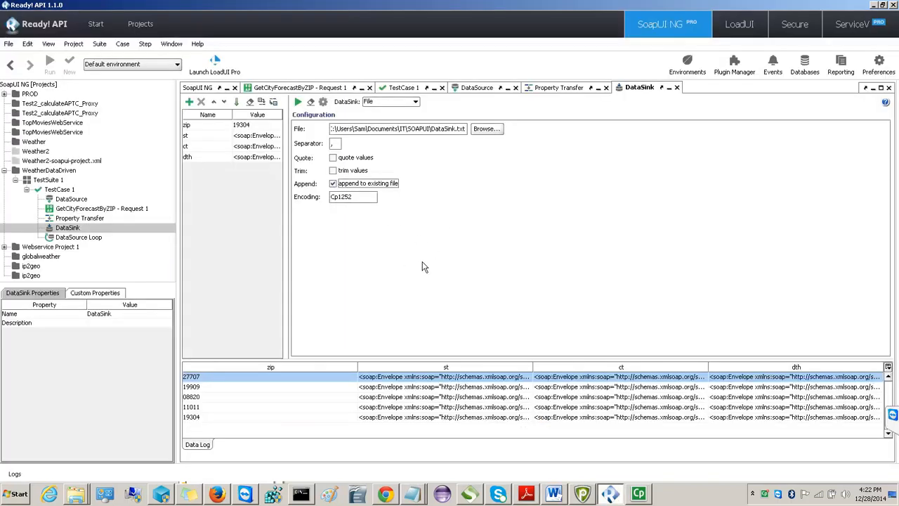
key(alt+Tab)
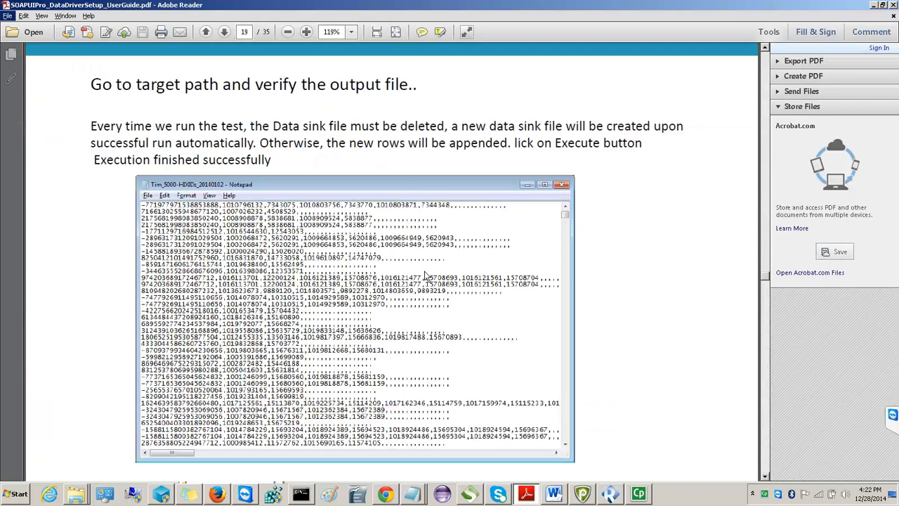
scroll(548, 266, up, 5)
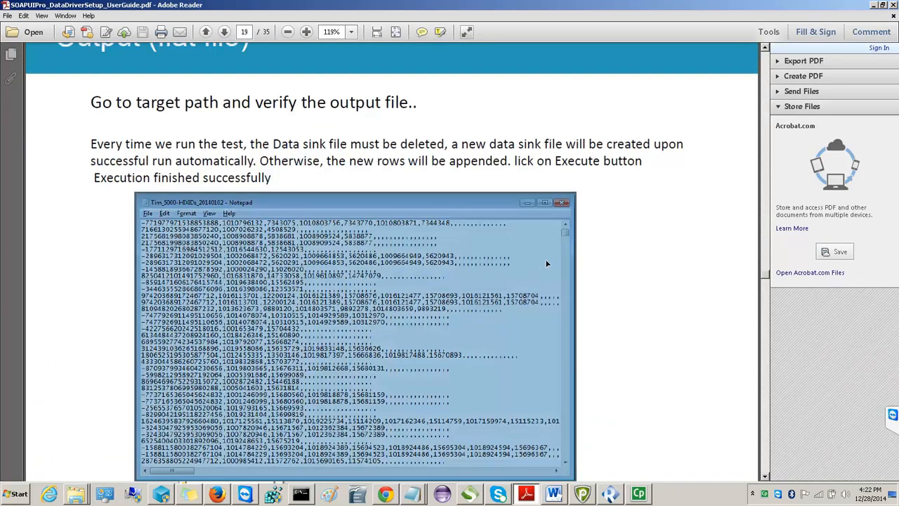
scroll(546, 260, up, 3)
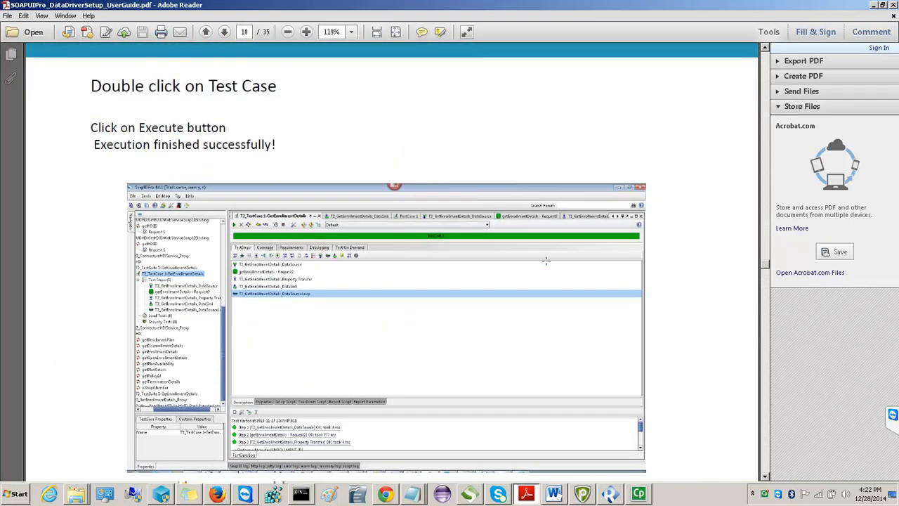
scroll(546, 261, up, 10)
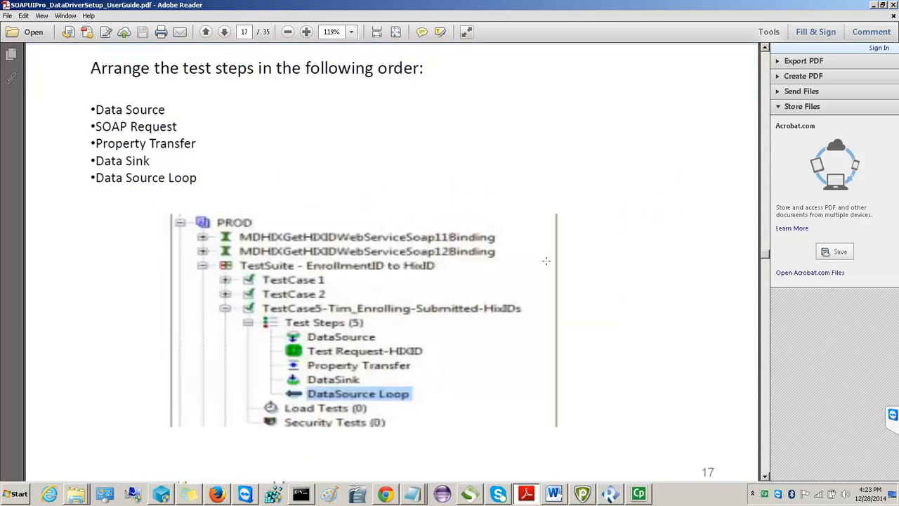
scroll(545, 260, up, 10)
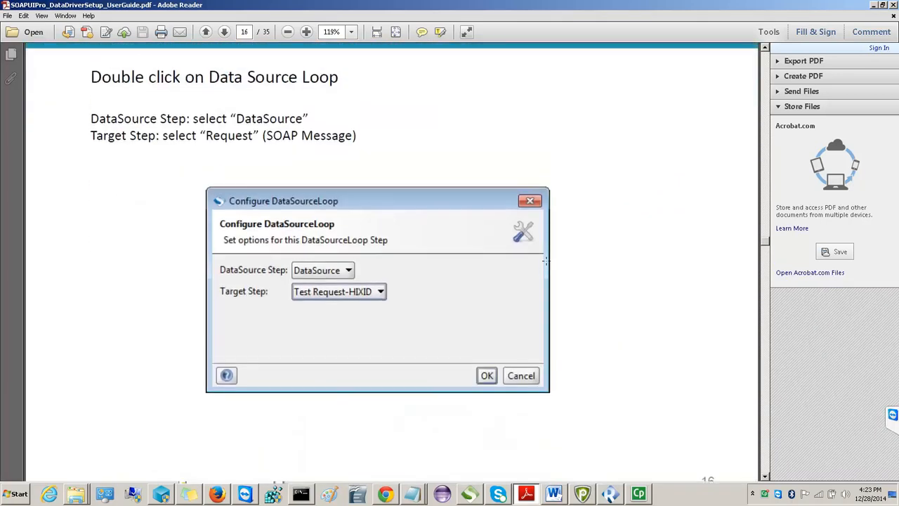
scroll(547, 260, up, 1)
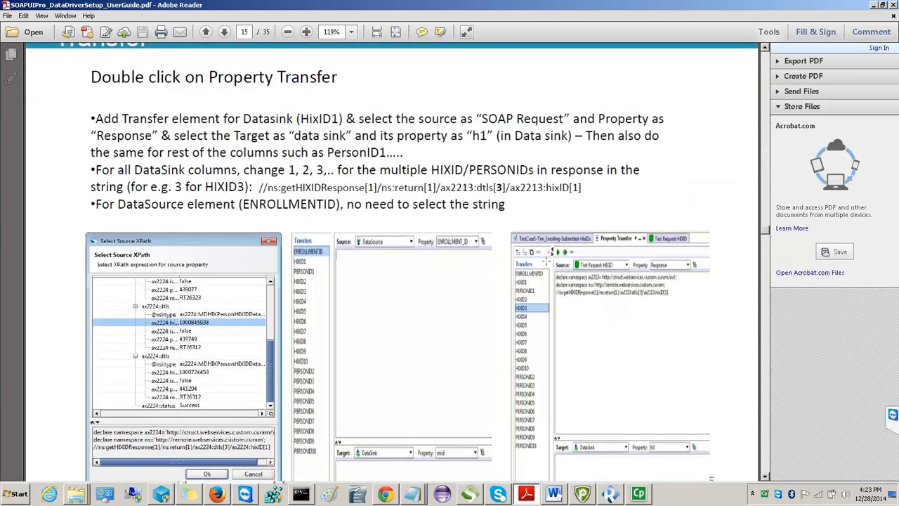
scroll(546, 261, up, 1)
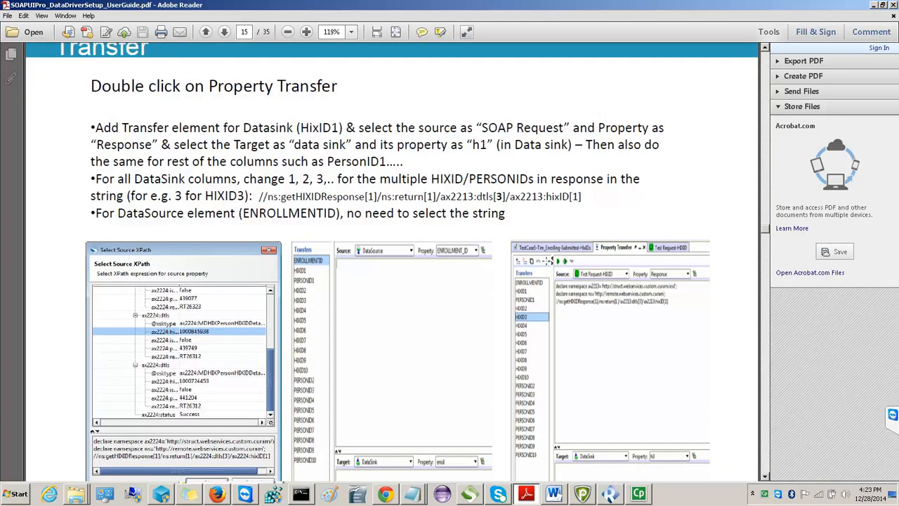
scroll(547, 260, down, 1)
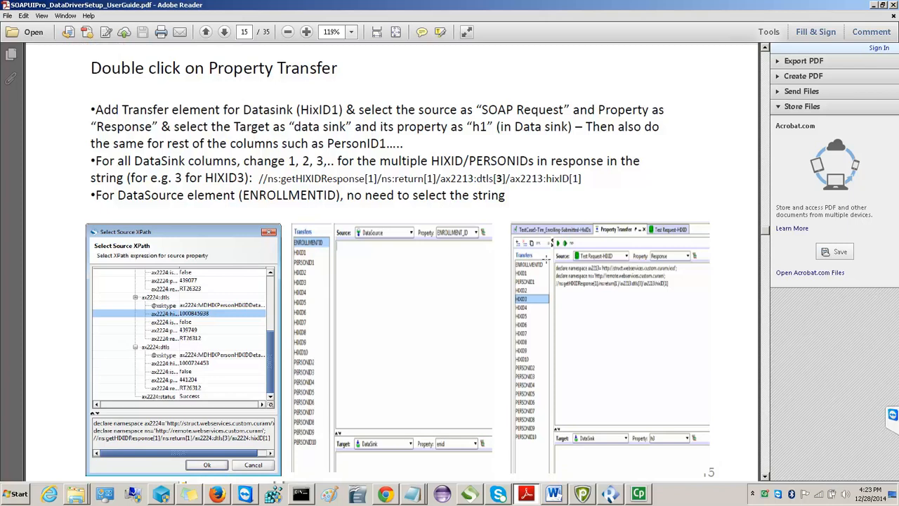
key(alt+Tab)
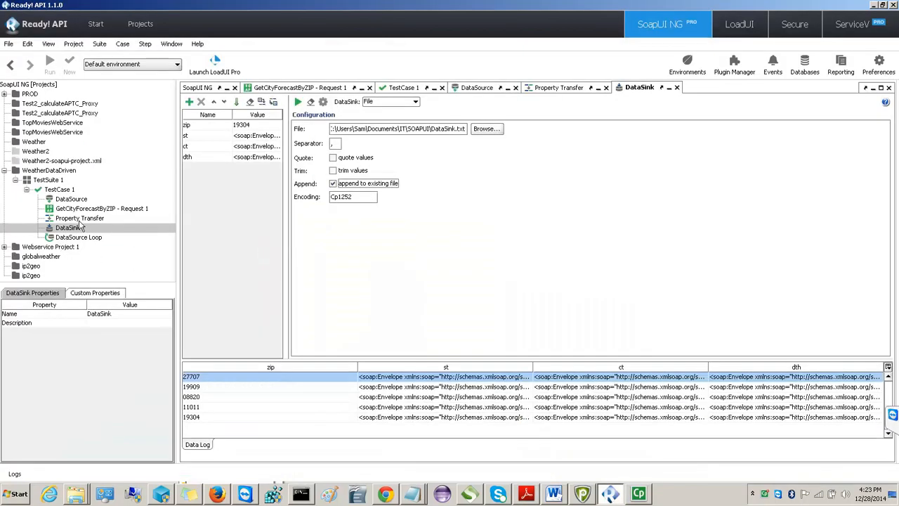
Open the Property Transfer step and inspect the logged ZIP transfers (27707, 08820, 11011)
double_click(81, 219)
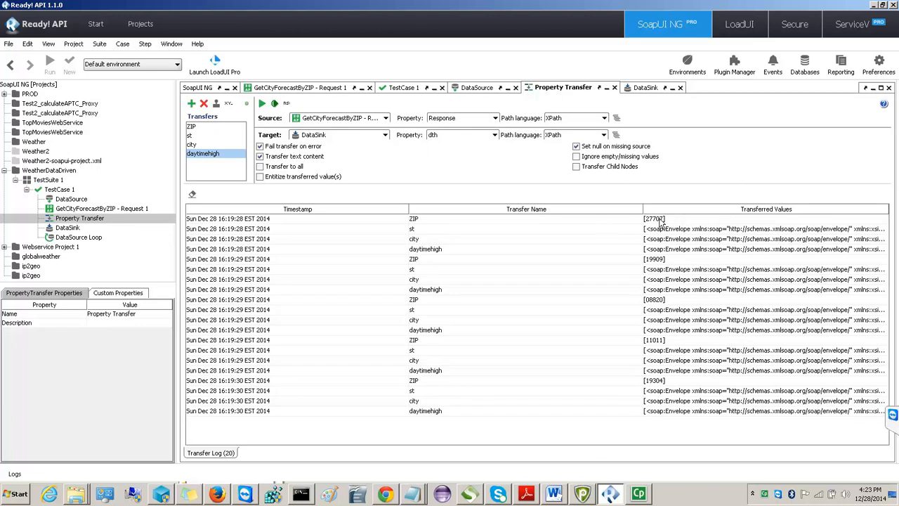
click(660, 222)
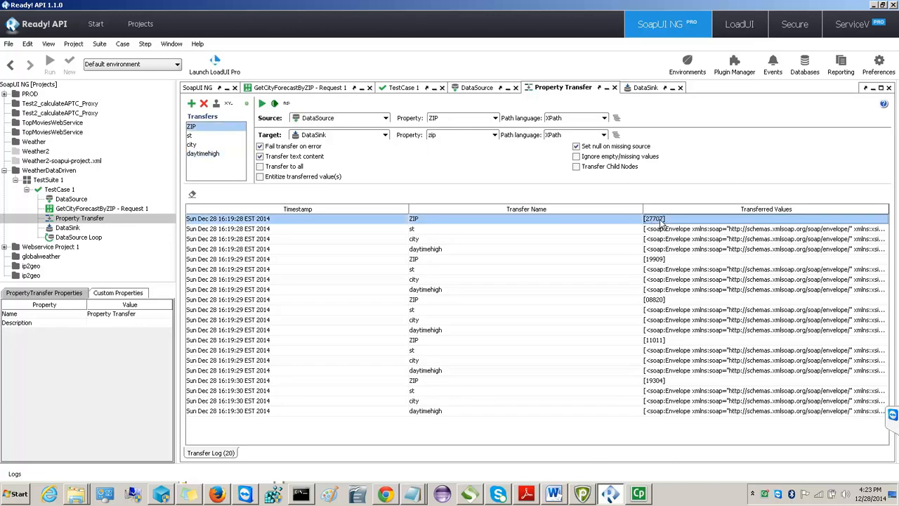
click(654, 263)
click(656, 302)
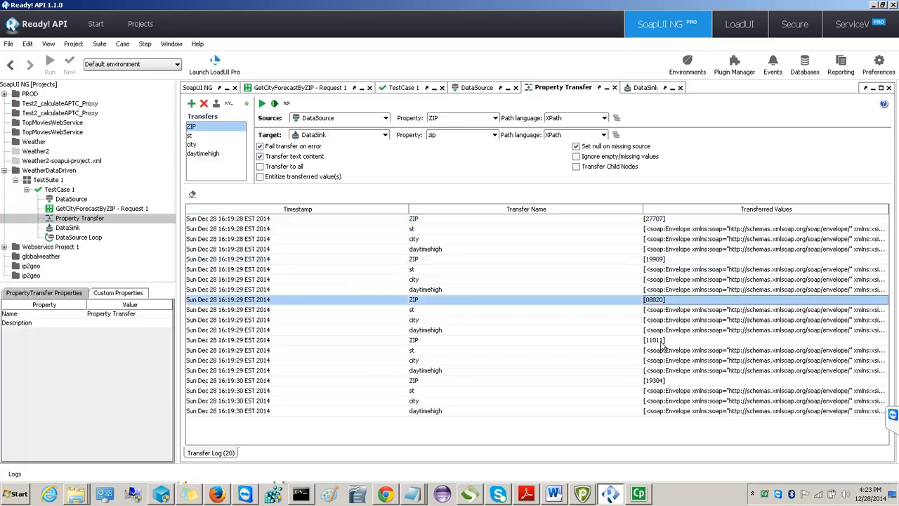
click(660, 342)
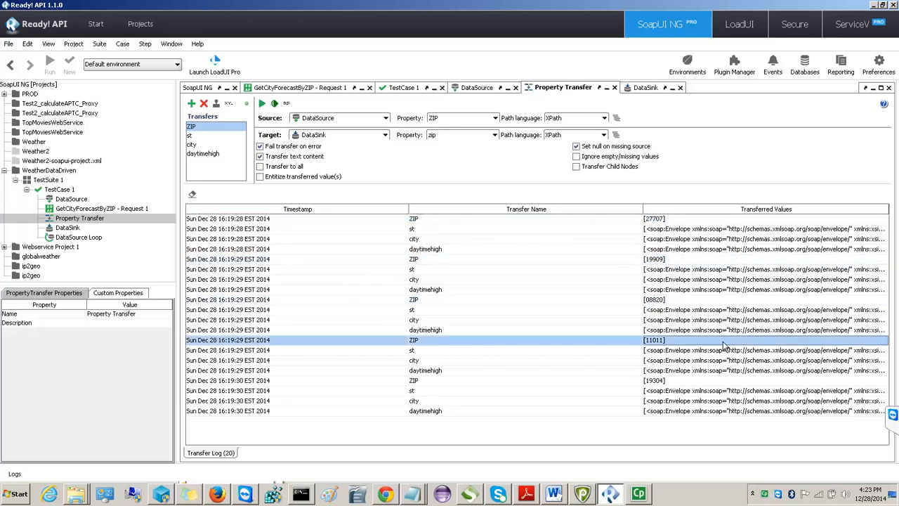
Compare how the st, city and daytimehigh transfers are mapped in the log
click(650, 230)
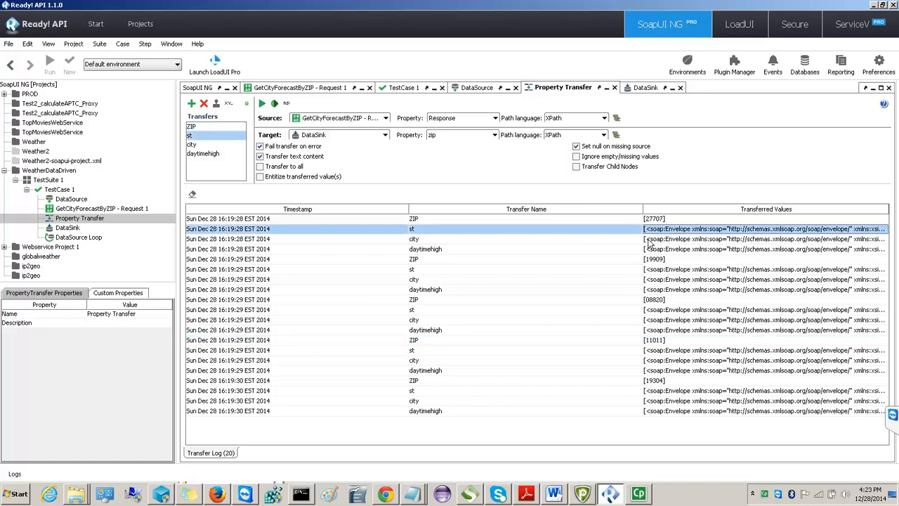
click(652, 238)
click(654, 250)
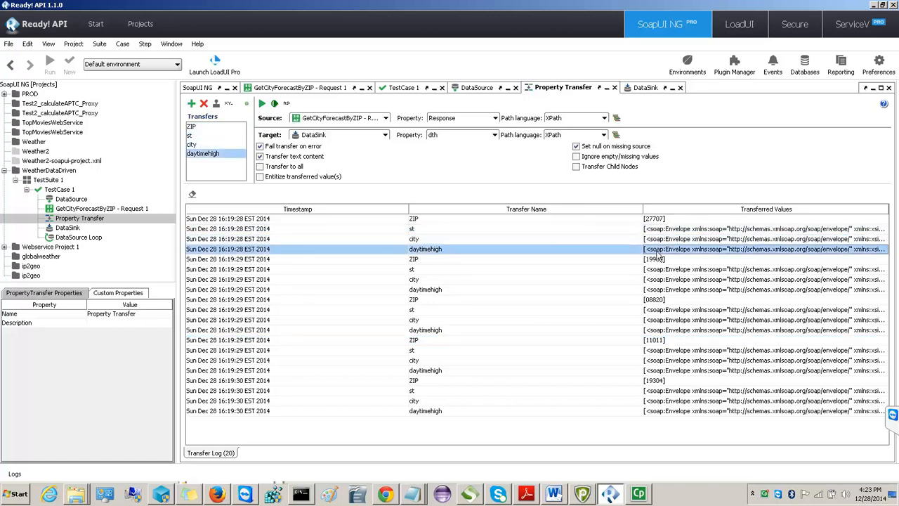
click(660, 230)
click(660, 239)
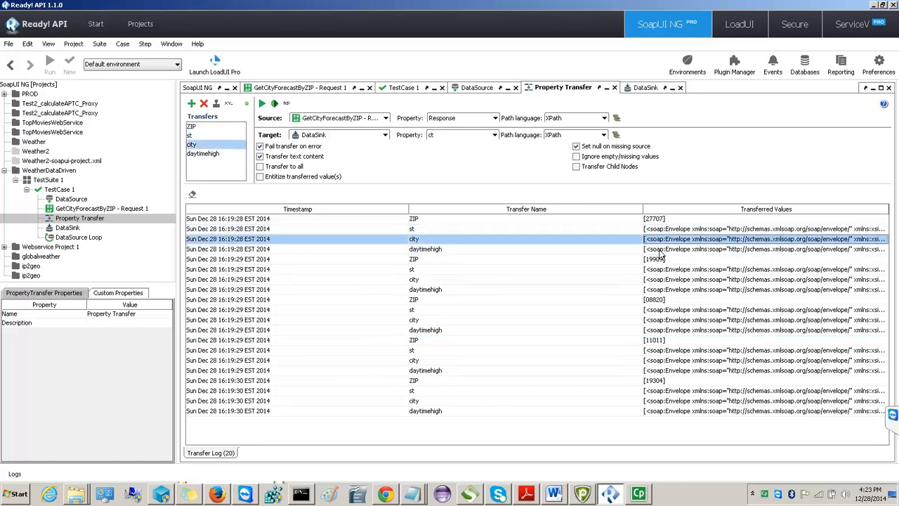
click(660, 250)
click(658, 231)
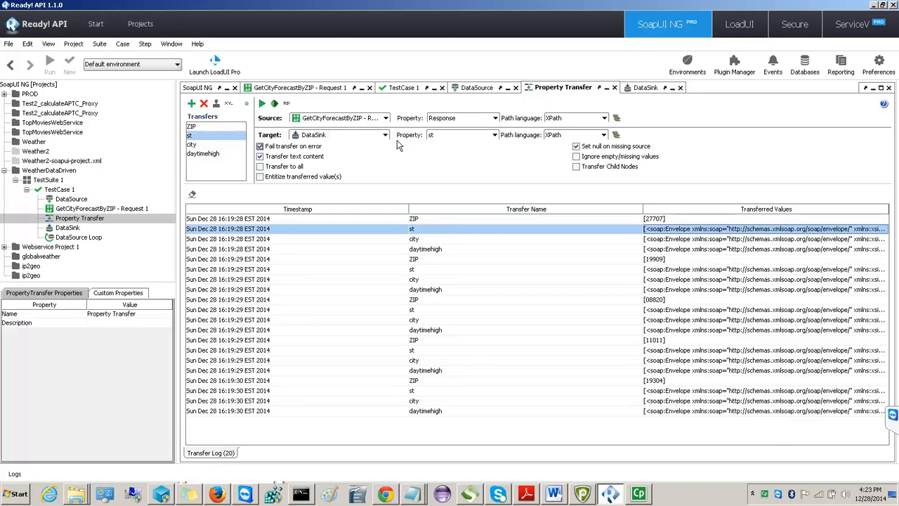
double_click(483, 14)
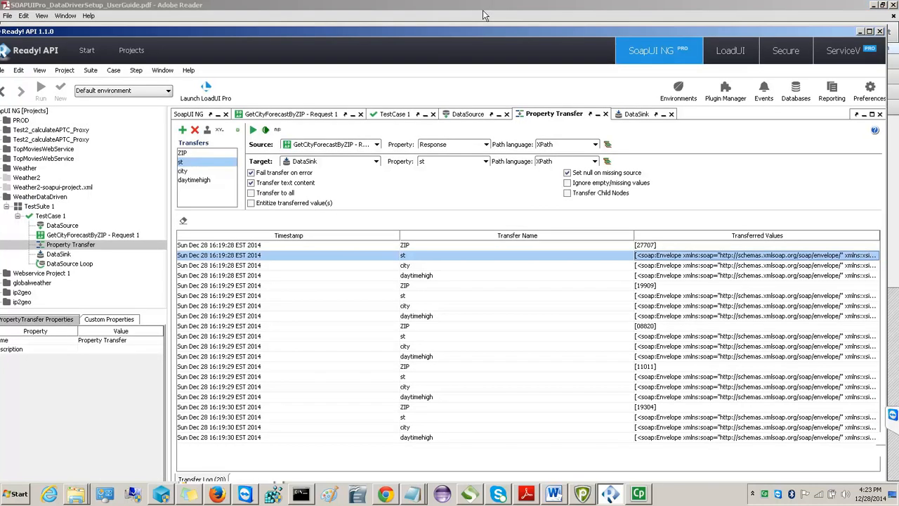
drag(470, 33, 496, 10)
double_click(496, 10)
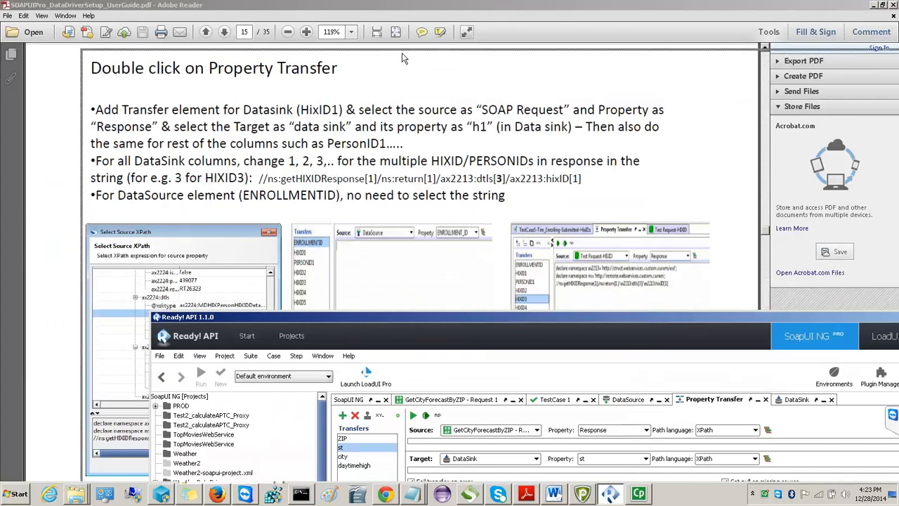
drag(471, 319, 342, 1)
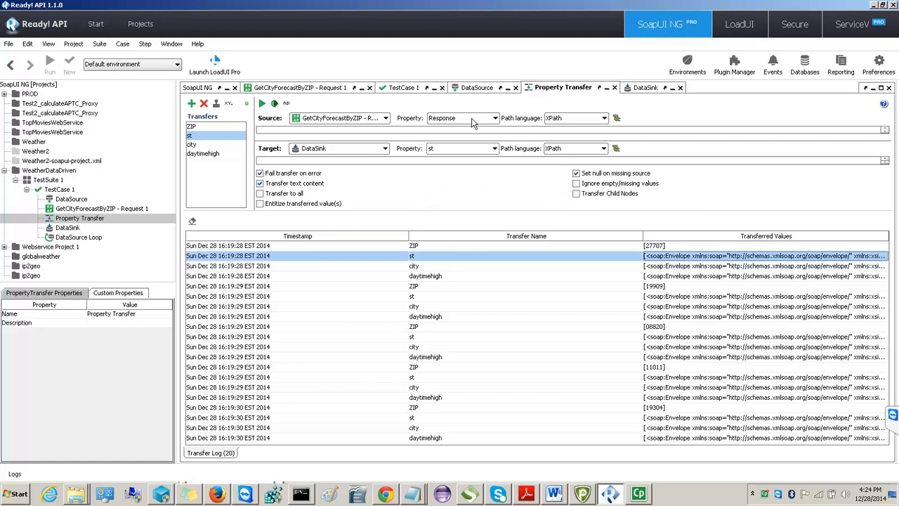
Browse the response XML nodes for the transfer's source path and close the picker unchanged
click(616, 118)
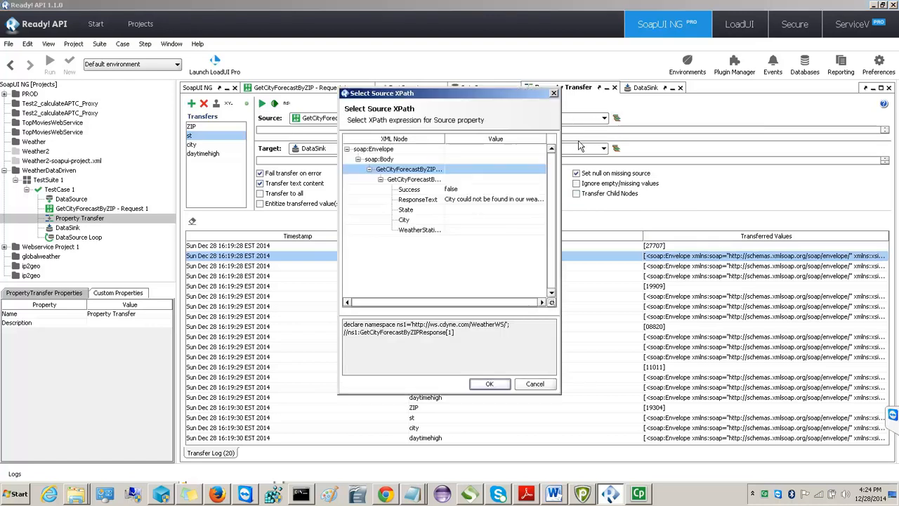
drag(505, 94, 488, 95)
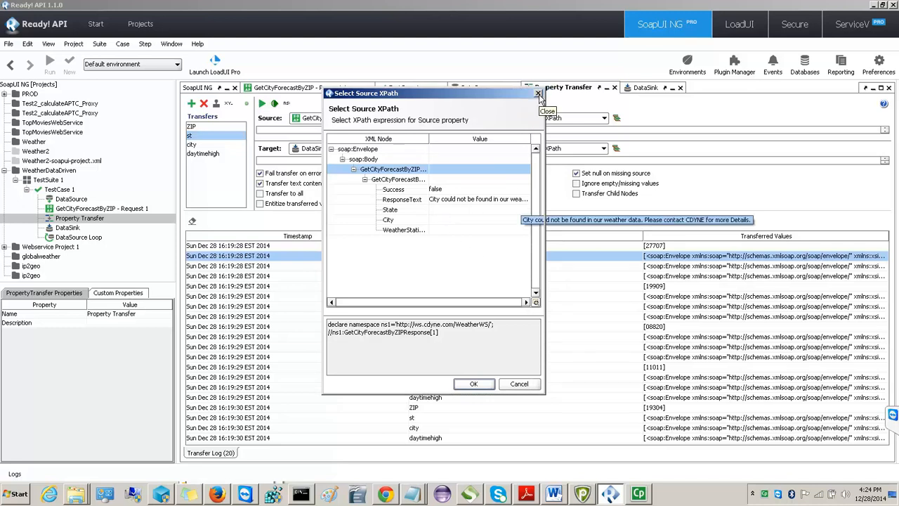
click(538, 94)
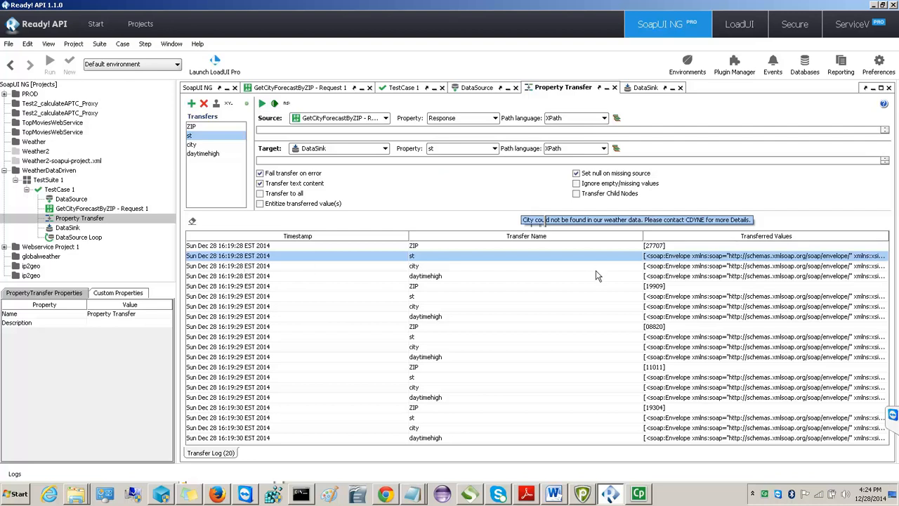
Review the ZIP and st transfer source paths without changes, then open the DataSource step
click(199, 128)
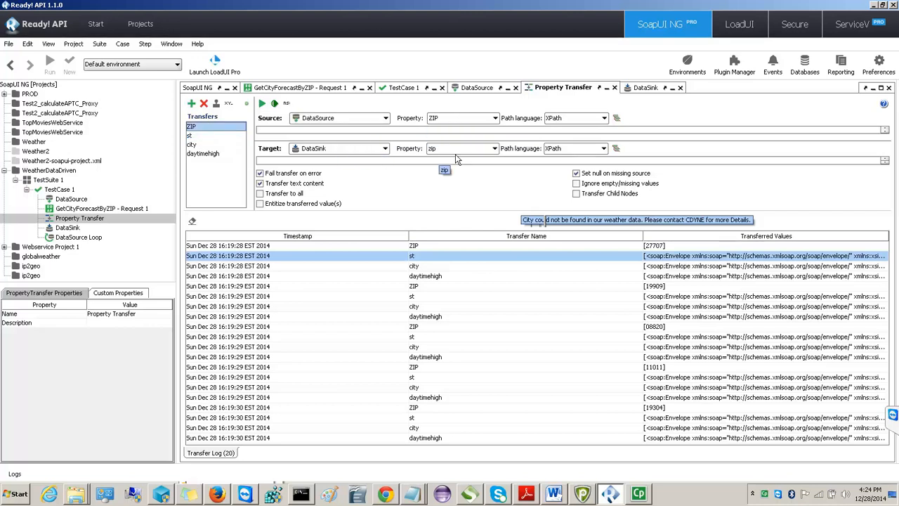
click(190, 136)
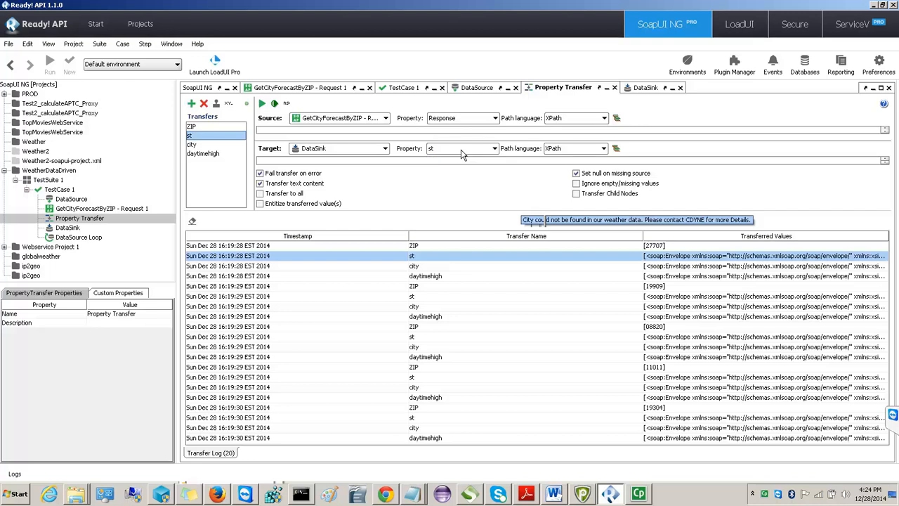
click(616, 119)
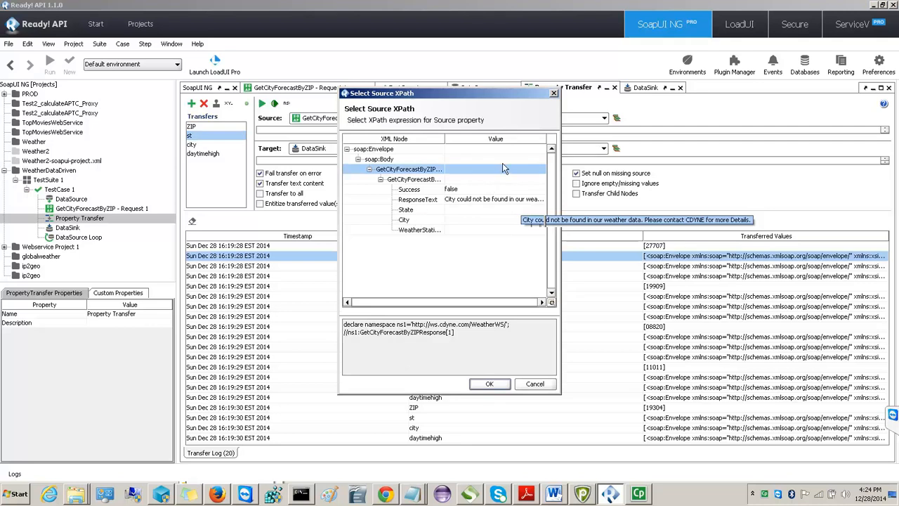
click(554, 94)
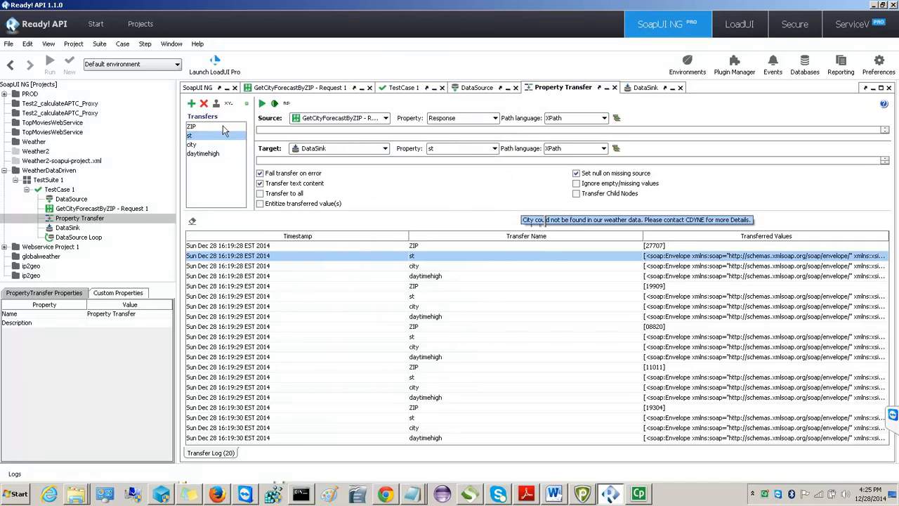
double_click(61, 200)
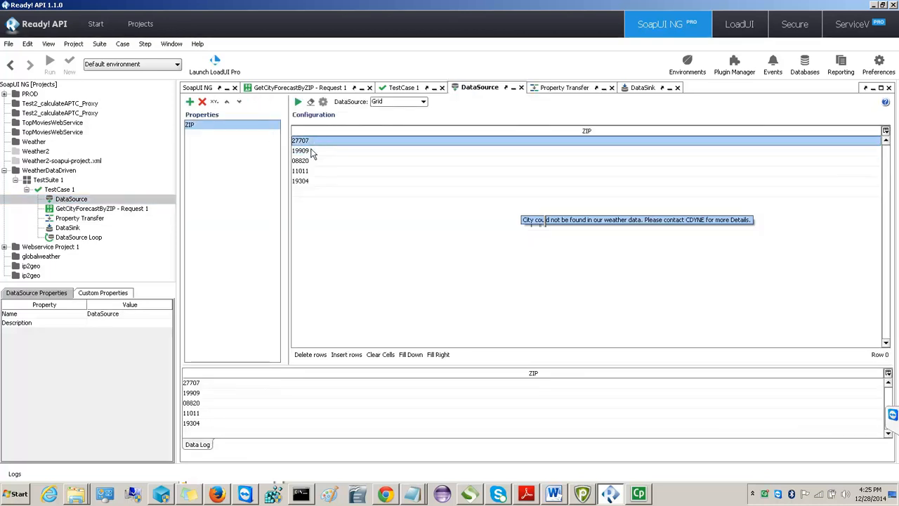
Change the DataSource type from the ZIP grid to File and bring up the SOAPUI folder
click(313, 151)
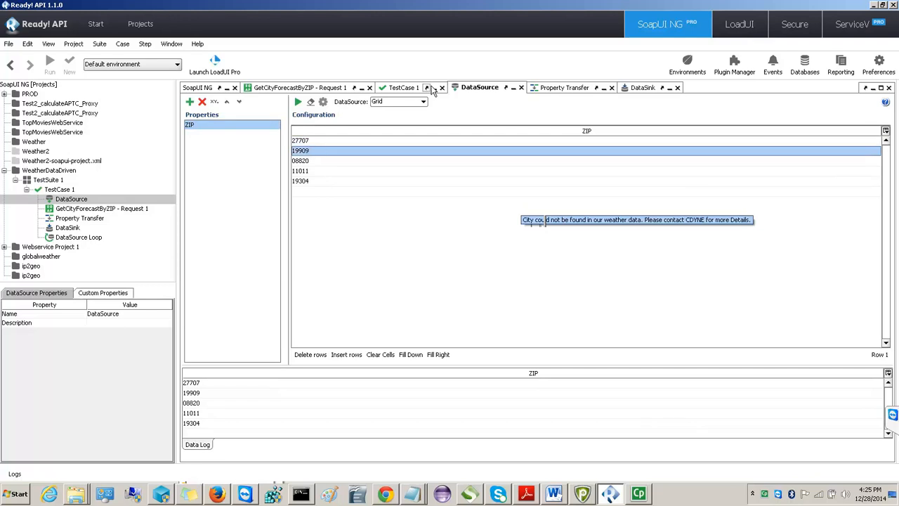
click(422, 103)
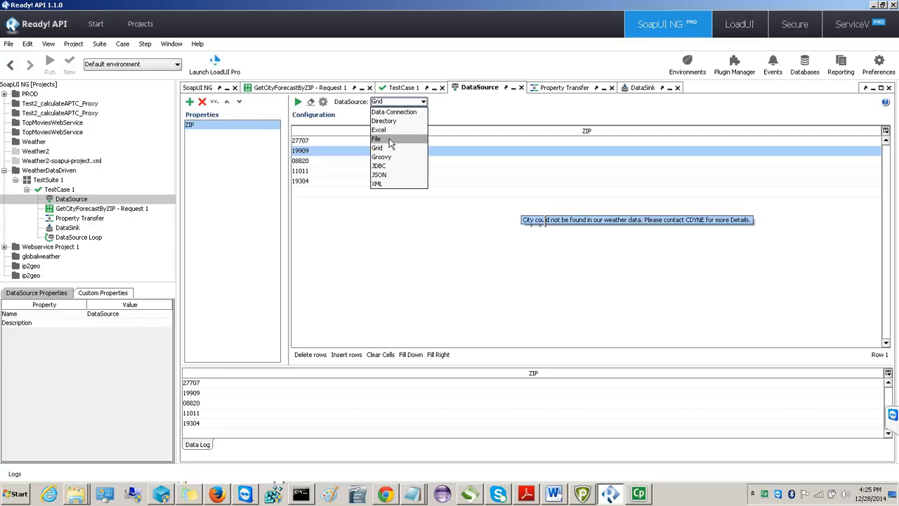
click(391, 140)
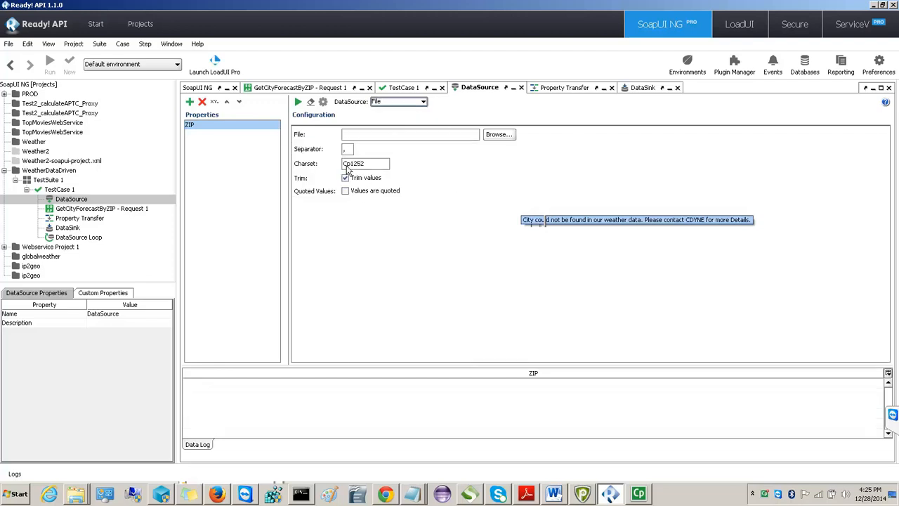
key(alt+Tab)
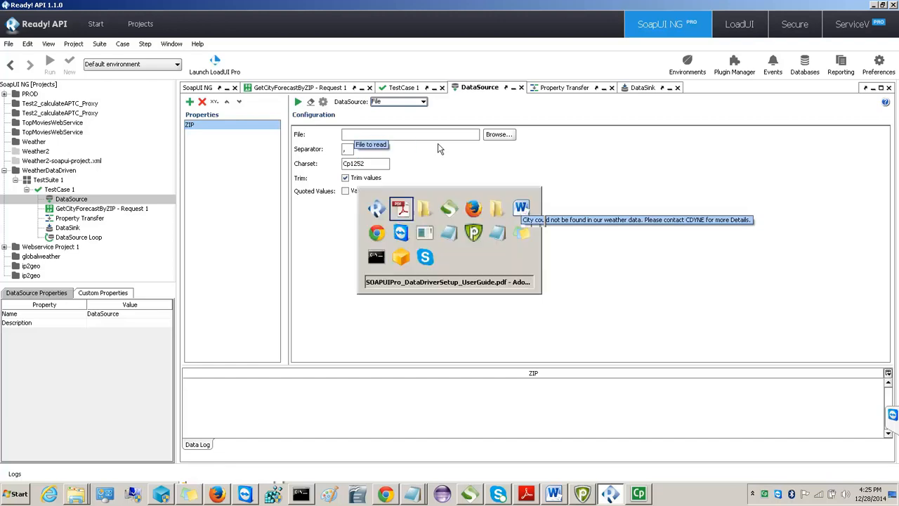
key(alt+Tab)
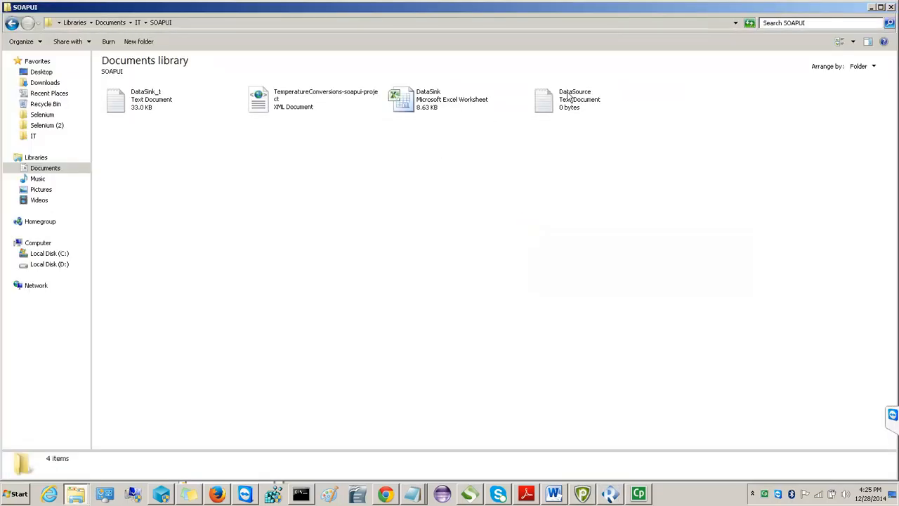
Enter ZIP codes 27707 and 19403 on separate lines in DataSource.txt and save it
double_click(579, 104)
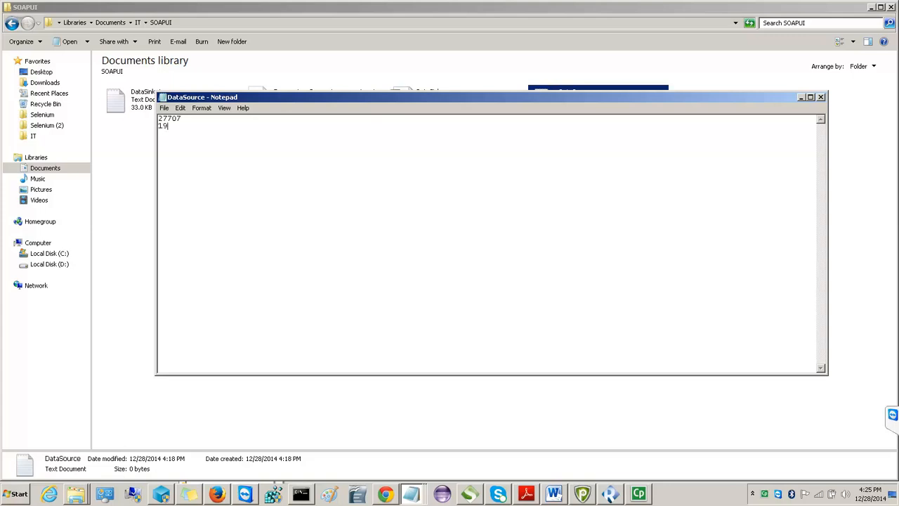
text(3)
key(ctrl+s)
click(820, 98)
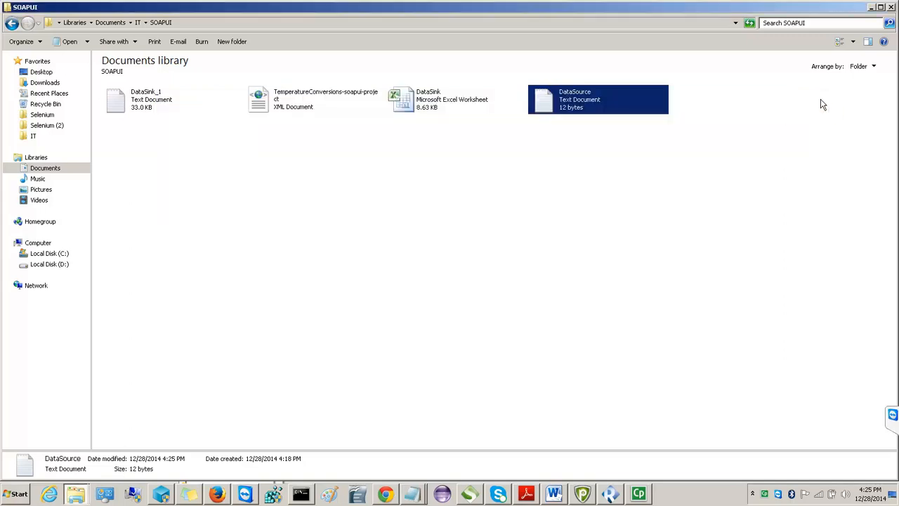
click(551, 241)
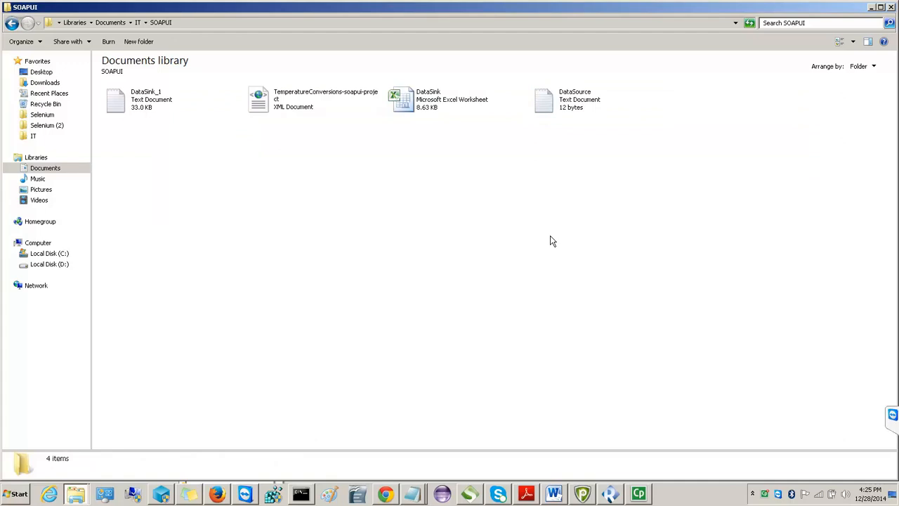
key(alt+Tab)
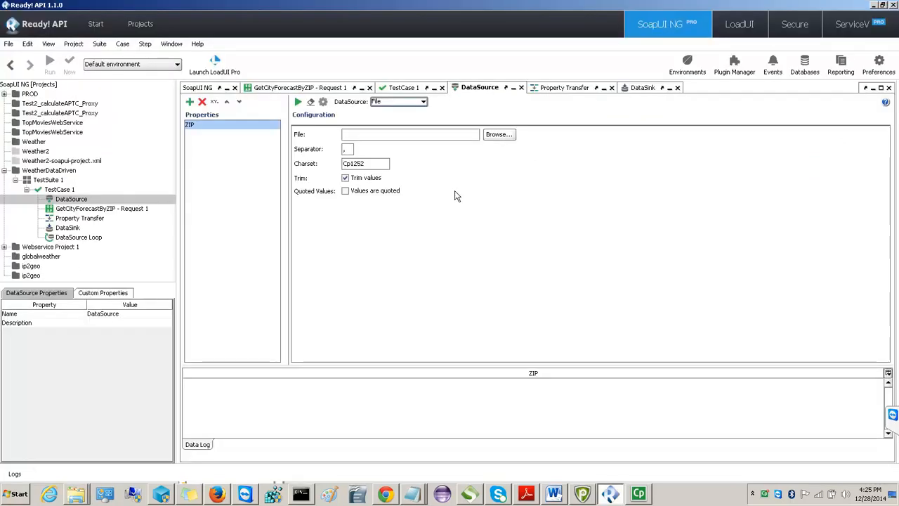
Set the DataSource file to Documents\IT\SOAPUI\DataSource.txt and uncheck Trim values
click(501, 134)
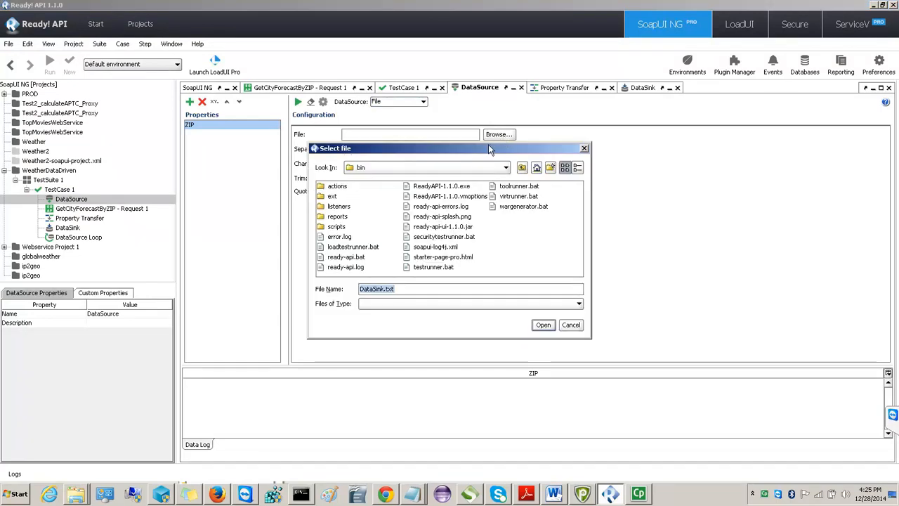
click(417, 168)
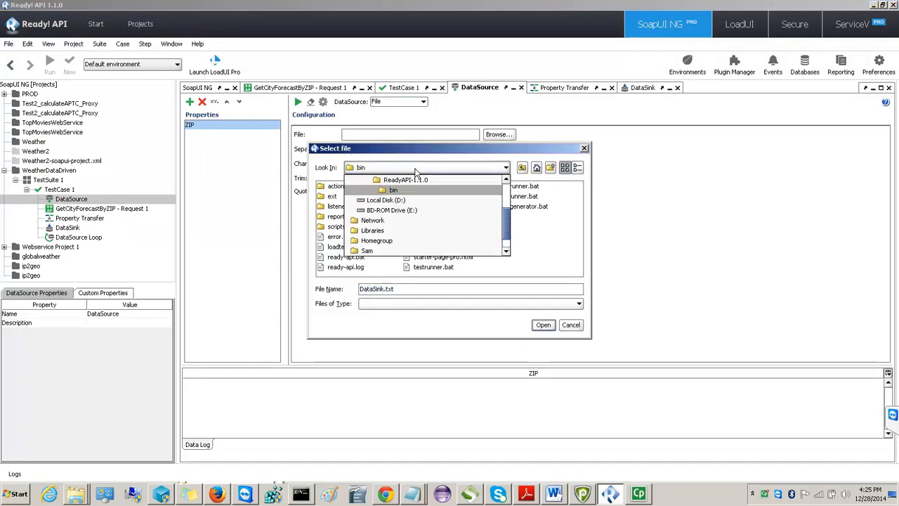
scroll(507, 230, up, 2)
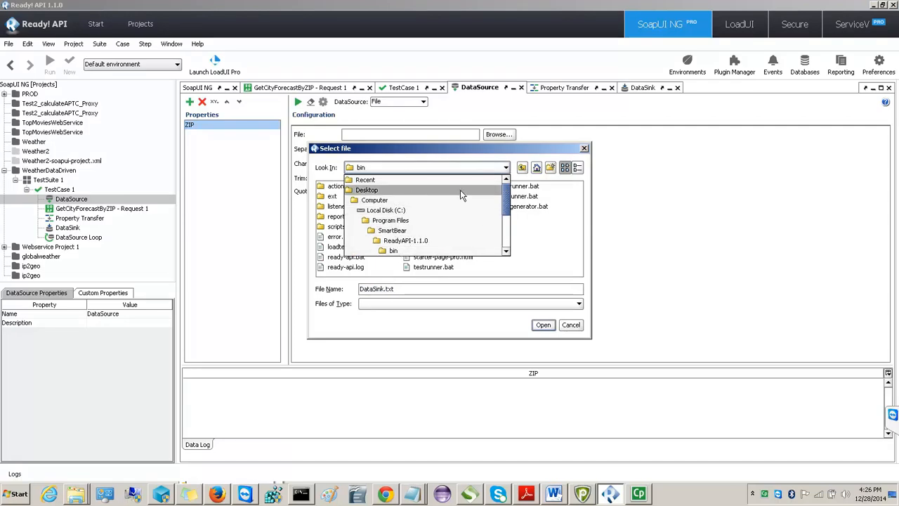
drag(511, 213, 507, 247)
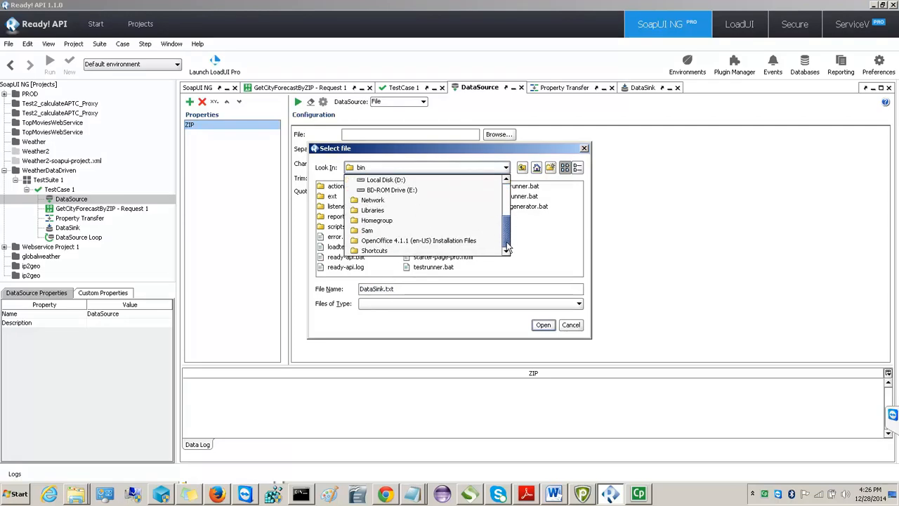
click(392, 230)
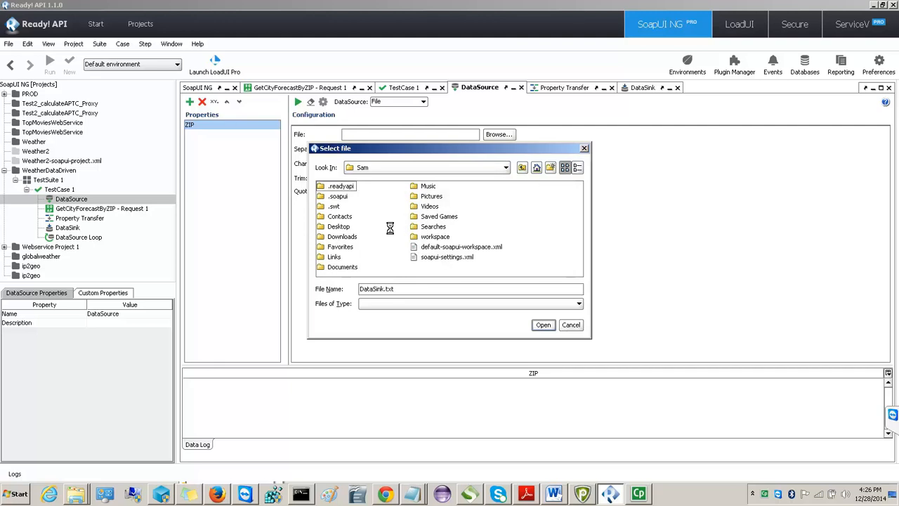
double_click(352, 267)
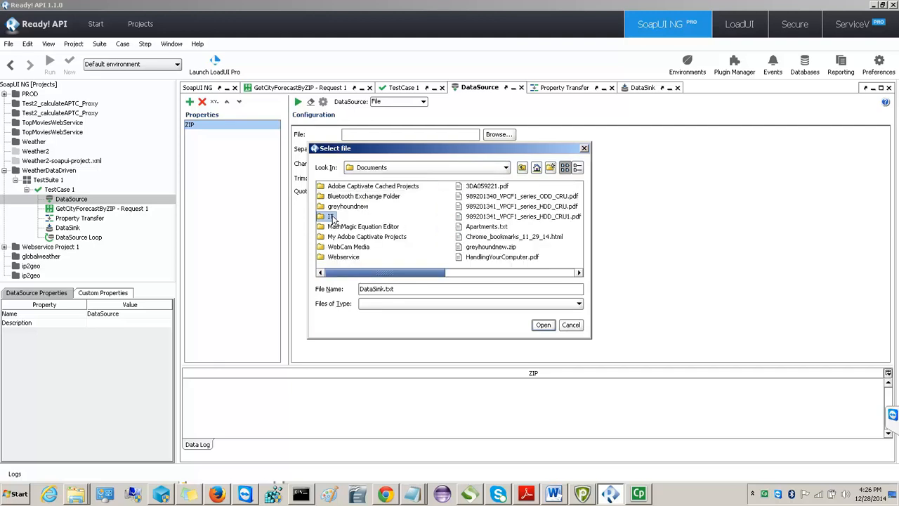
double_click(332, 217)
double_click(338, 268)
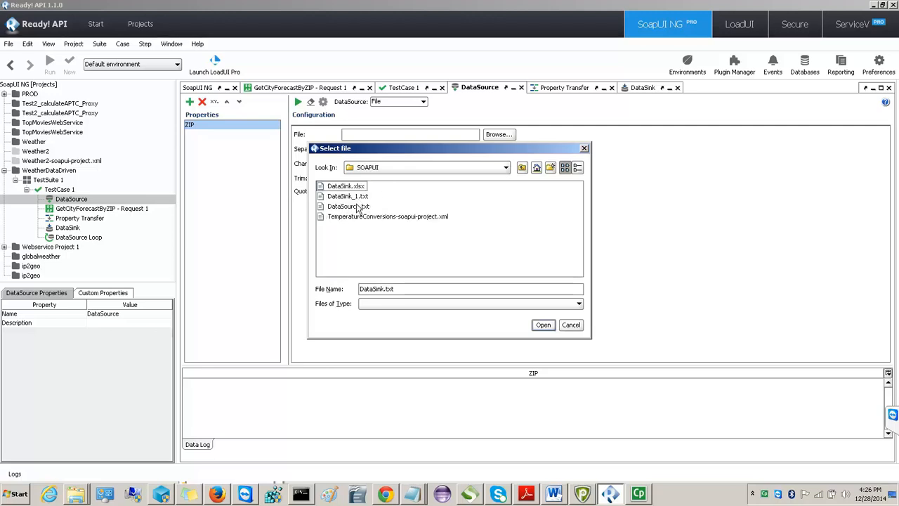
click(356, 206)
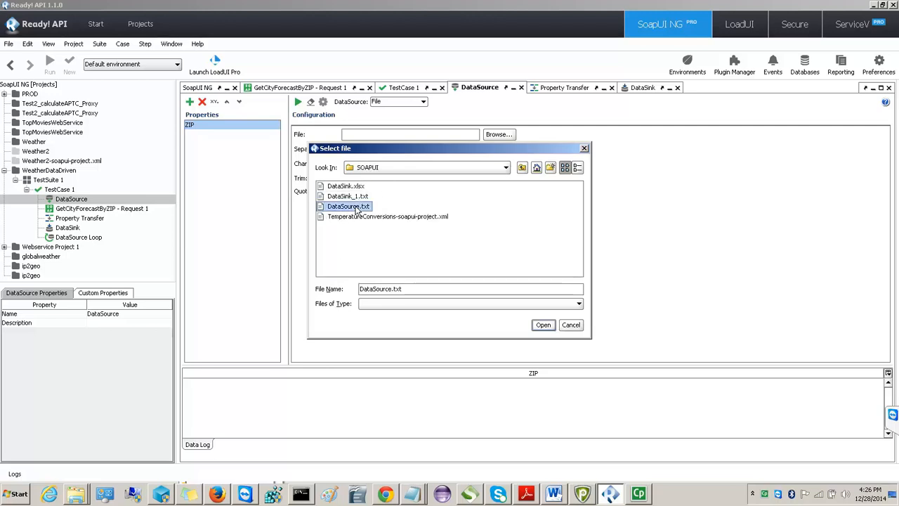
click(544, 325)
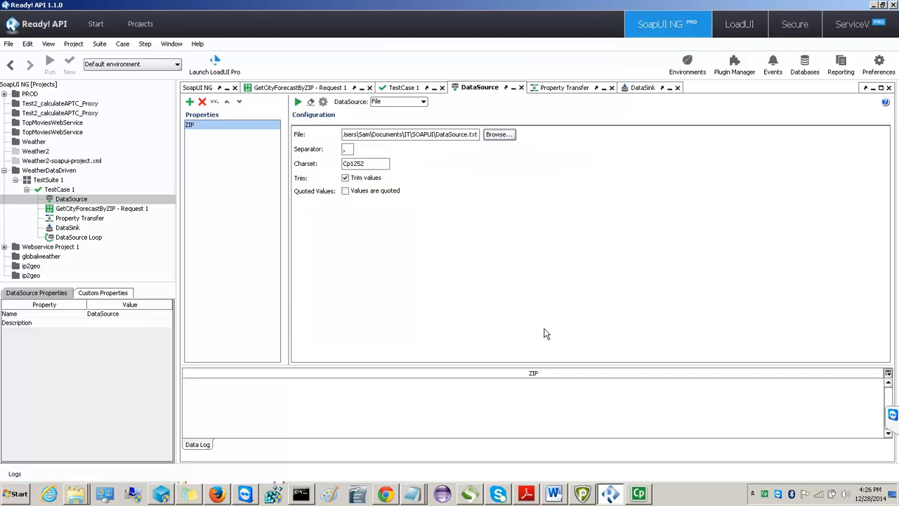
click(346, 179)
Save All Projects, confirming overwrites for TopMoviesWebService, ip2geo, Test2_calculateAPTC_Proxy and the other project
click(8, 45)
click(40, 134)
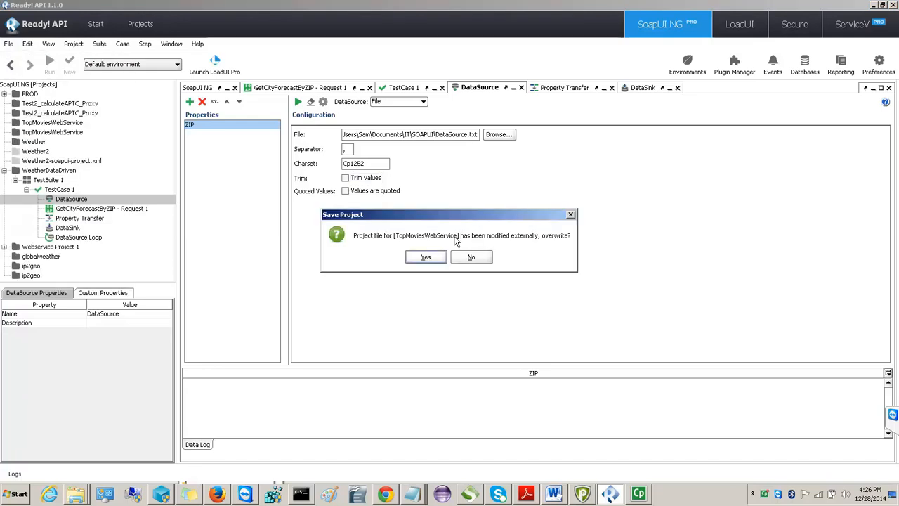
click(427, 257)
click(426, 257)
click(428, 257)
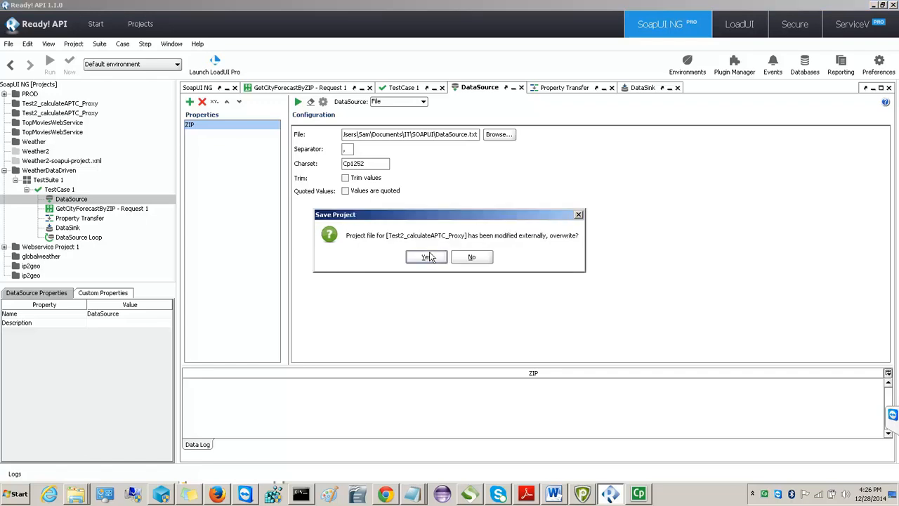
click(429, 257)
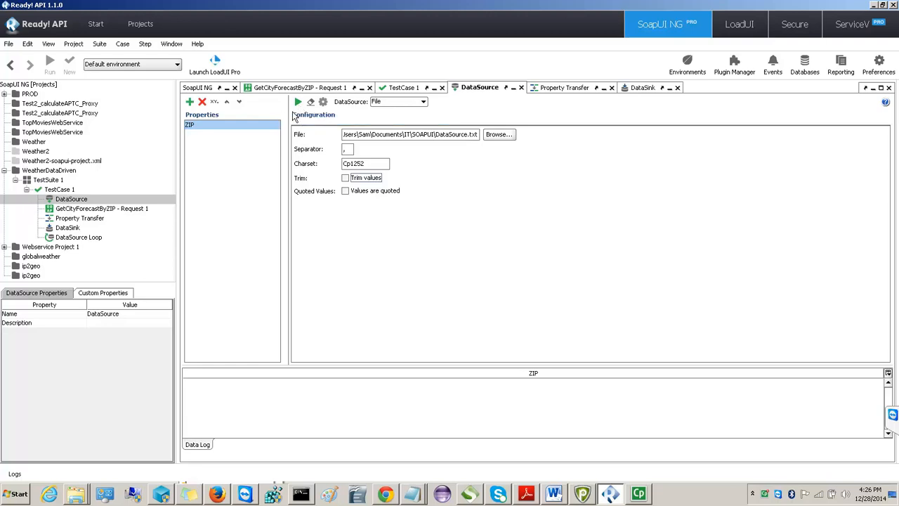
Test-run the file DataSource with max 100 rows, returning ZIPs 27707 and 19403, then open GetCityForecastByZIP
click(298, 103)
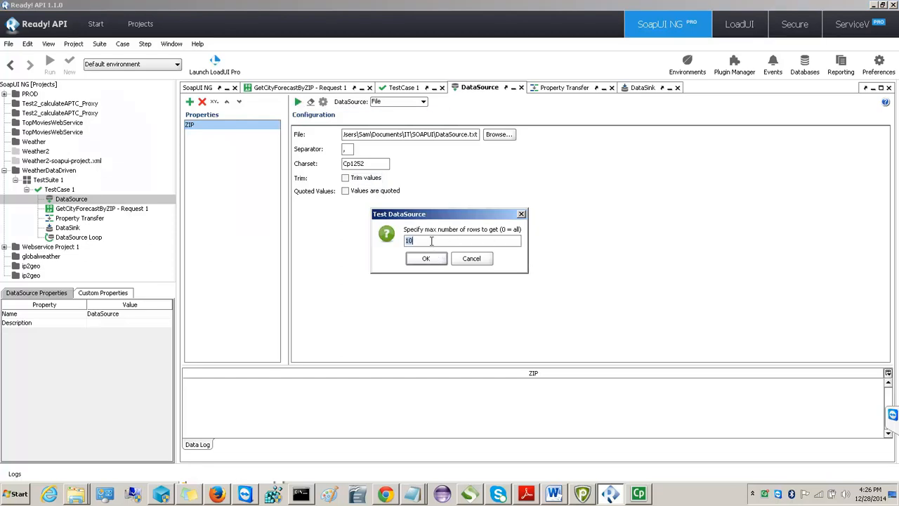
text(0)
click(429, 259)
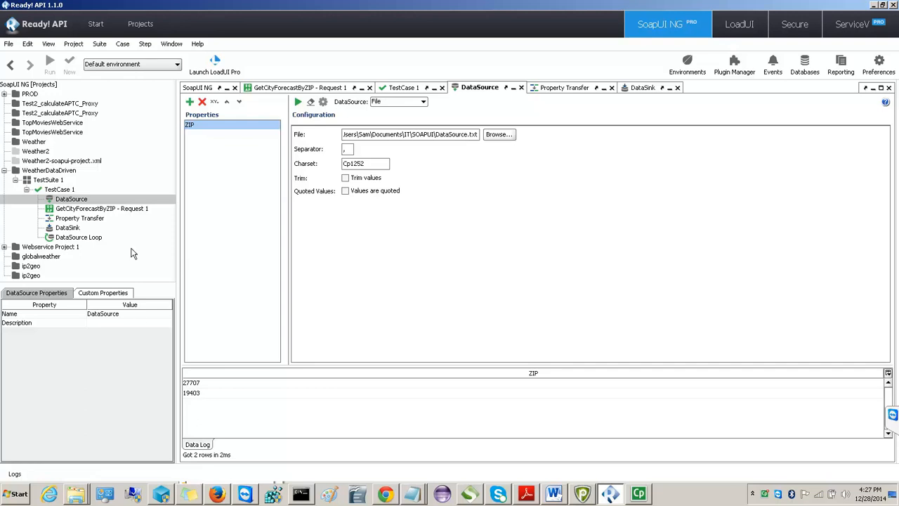
double_click(85, 209)
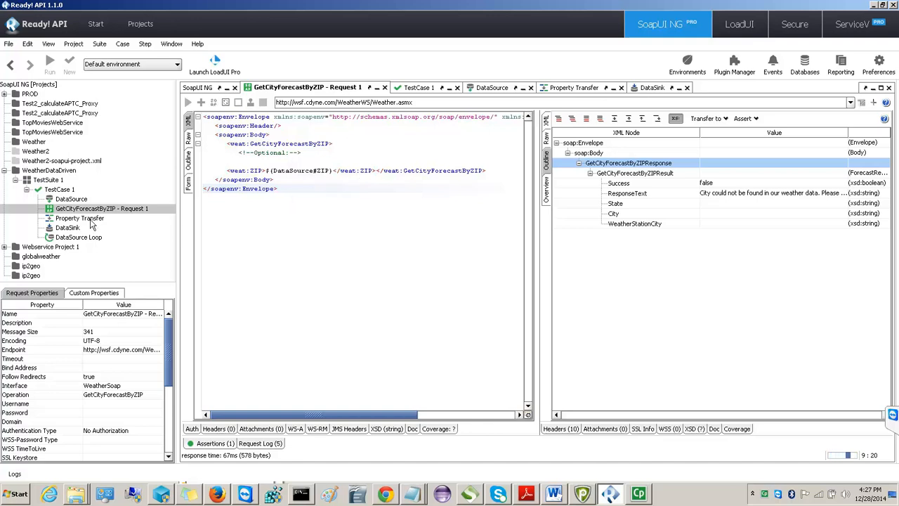
Run the DataSink step once to append a row to DataSink.txt
double_click(68, 229)
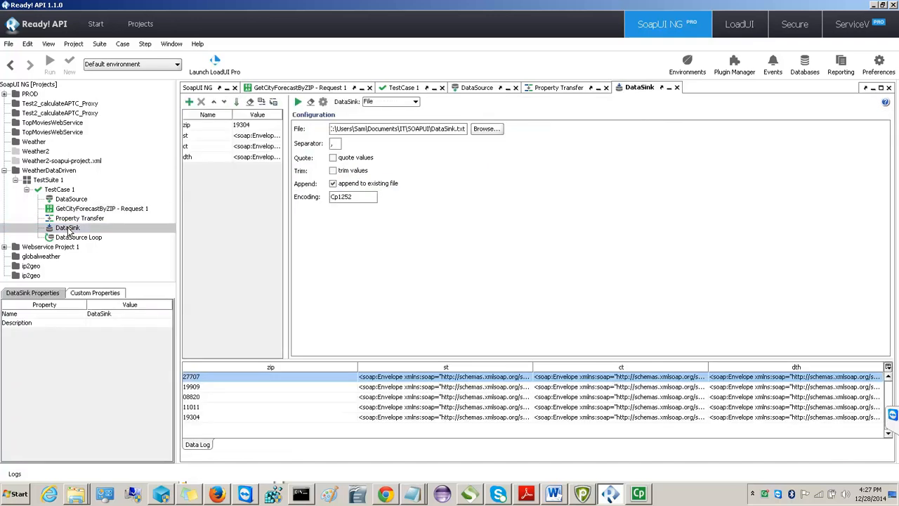
click(298, 103)
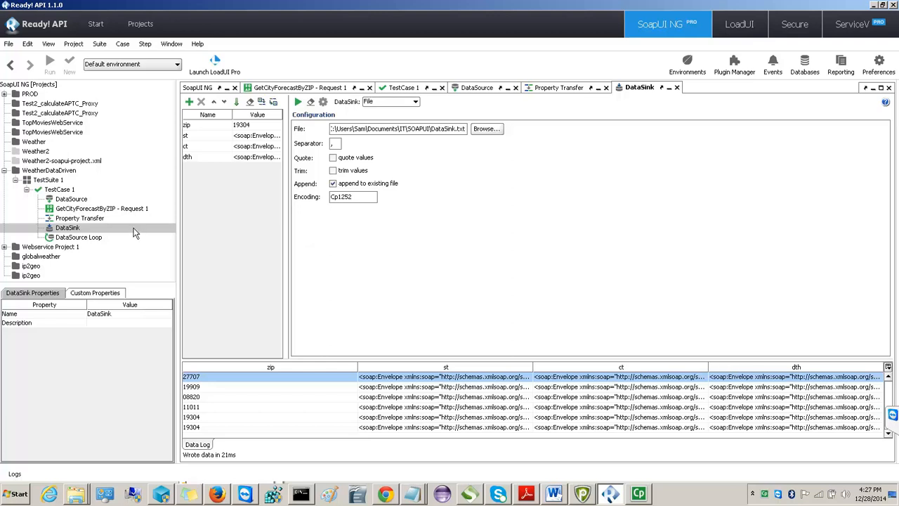
Keep the DataSource Loop targeting GetCityForecastByZIP, then open the Property Transfer step
double_click(79, 238)
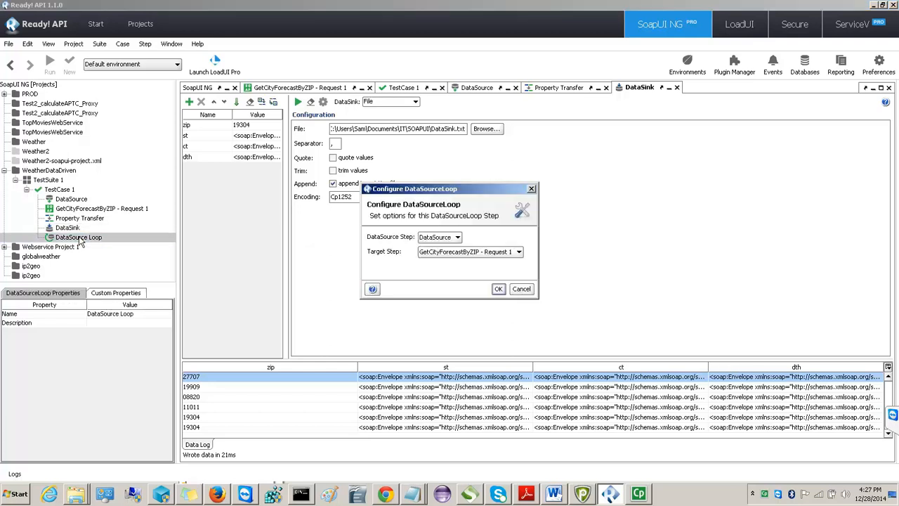
click(498, 289)
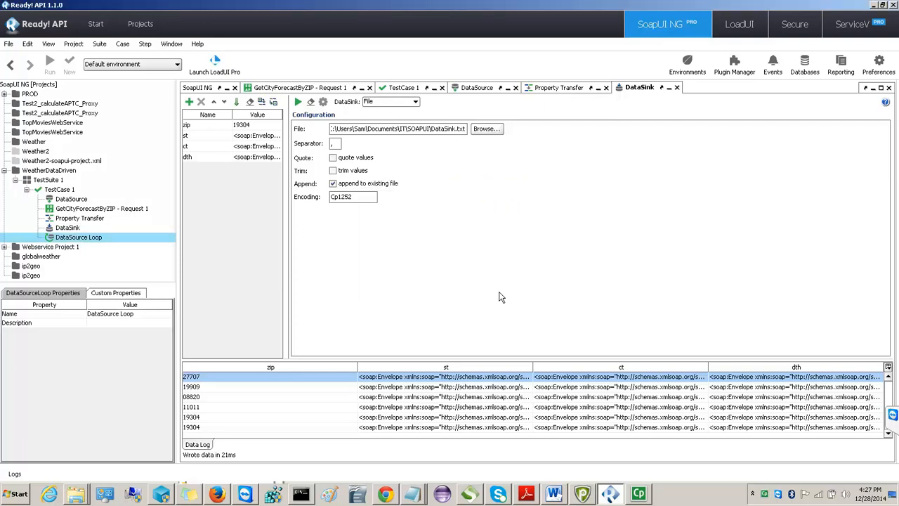
click(65, 220)
double_click(64, 220)
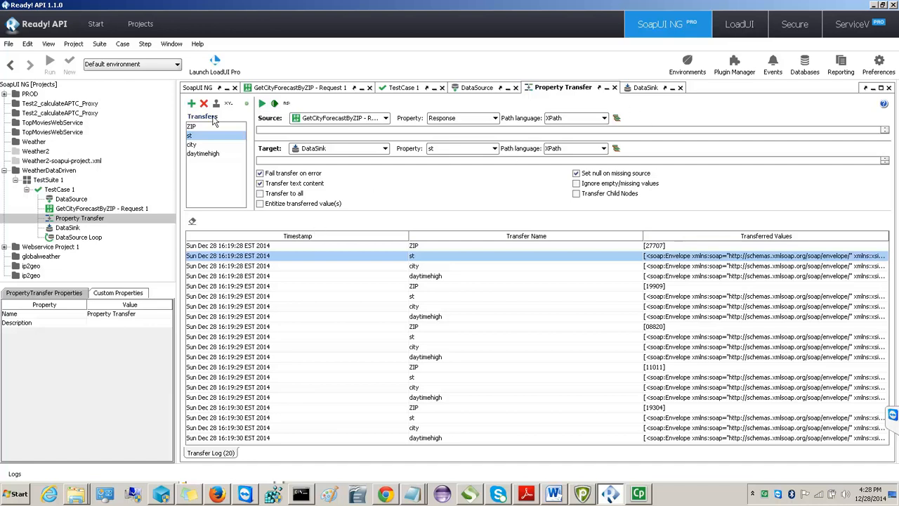
Confirm the city transfer targets DataSink property ct, then switch to the PDF user guide
click(195, 145)
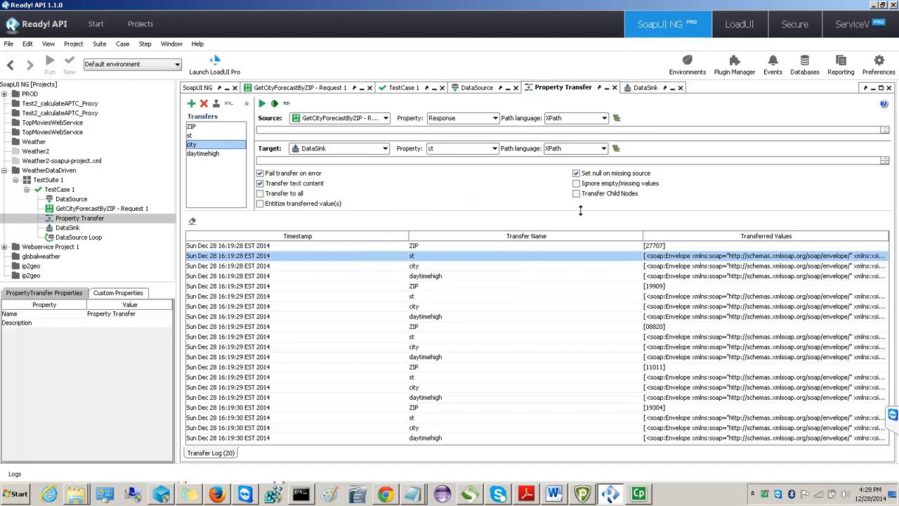
key(alt+Tab)
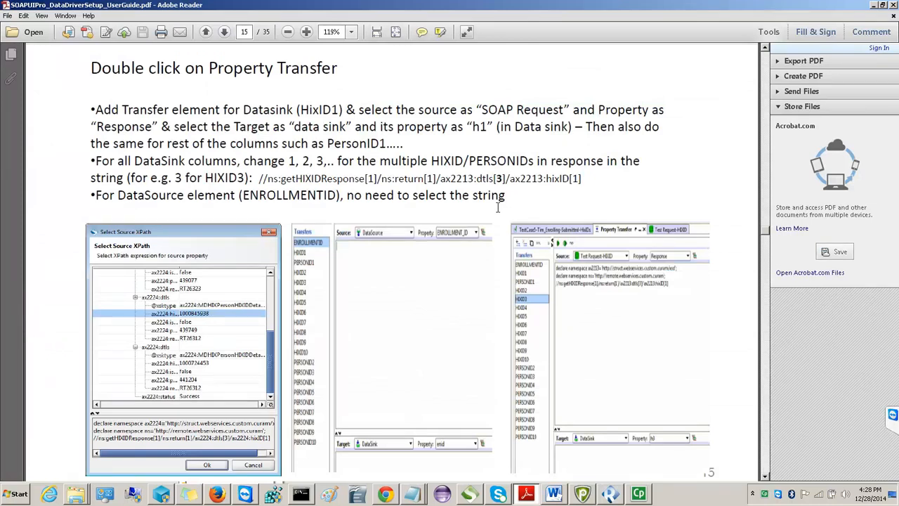
key(alt+Tab)
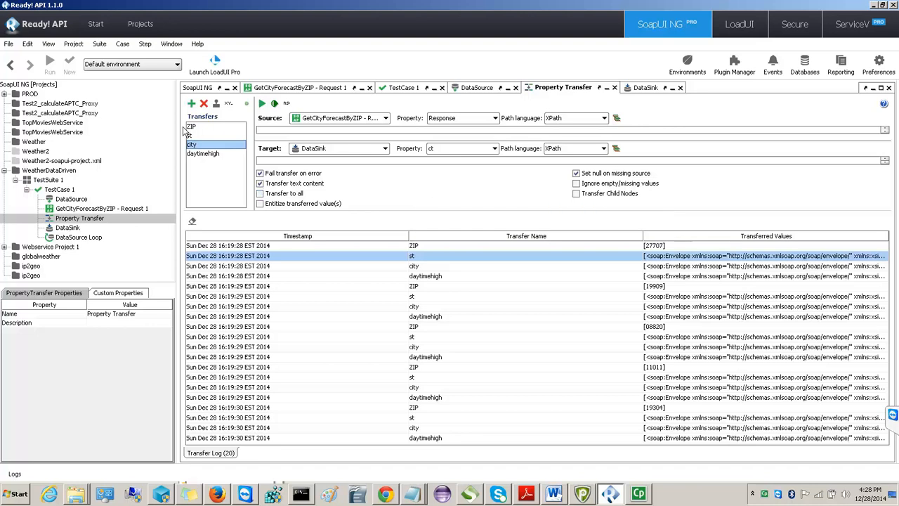
Expand PROD > TestSuite - EnrollmentID to HixID > HIXIDLookup test case to show its steps
click(5, 94)
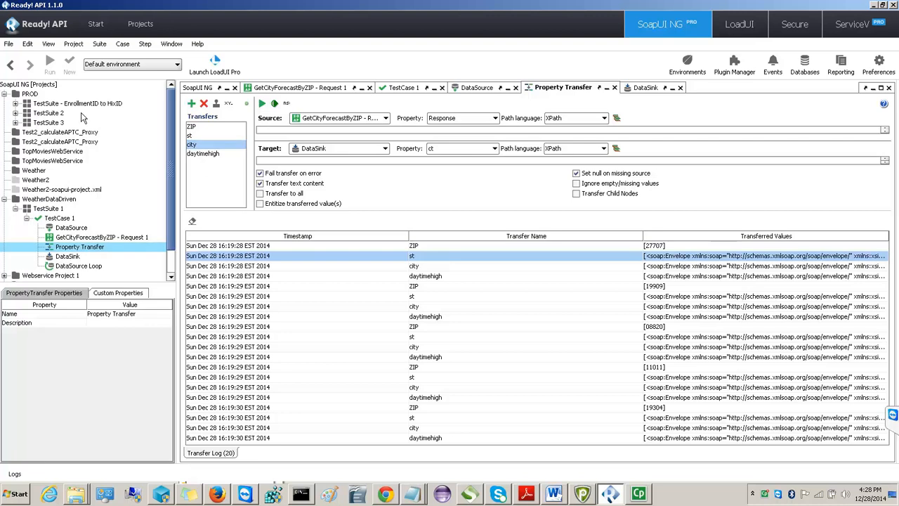
click(16, 103)
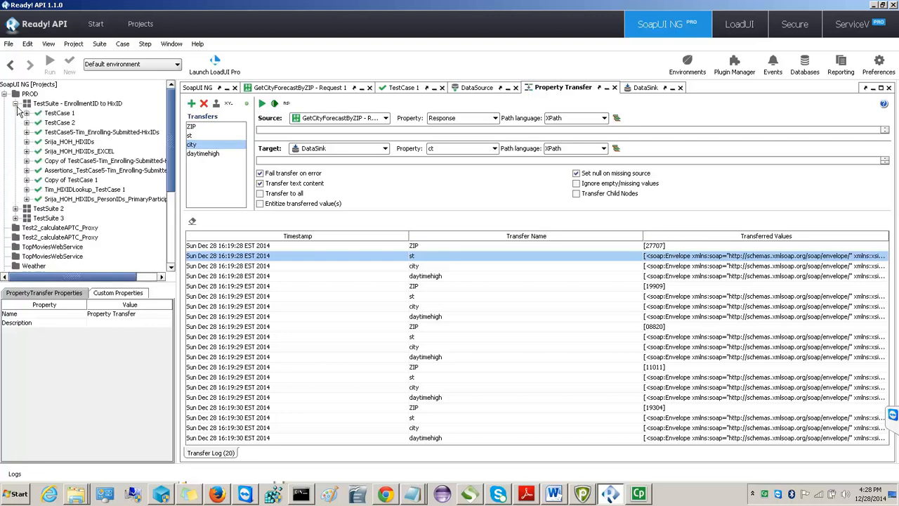
mouse_move(170, 131)
mouse_down()
mouse_move(169, 149)
mouse_move(169, 120)
mouse_up()
click(26, 189)
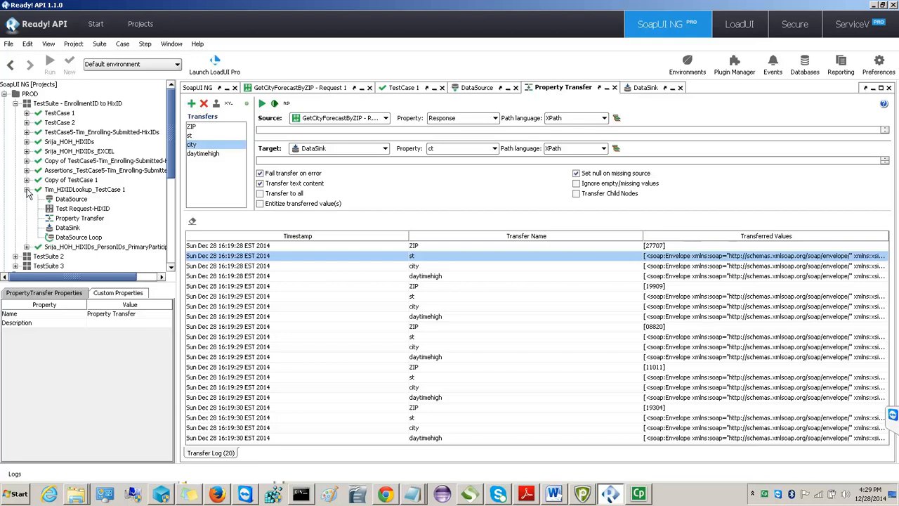
Open the example's DataSource, Test Request-HIXID XML response, and Property Transfer step
click(59, 201)
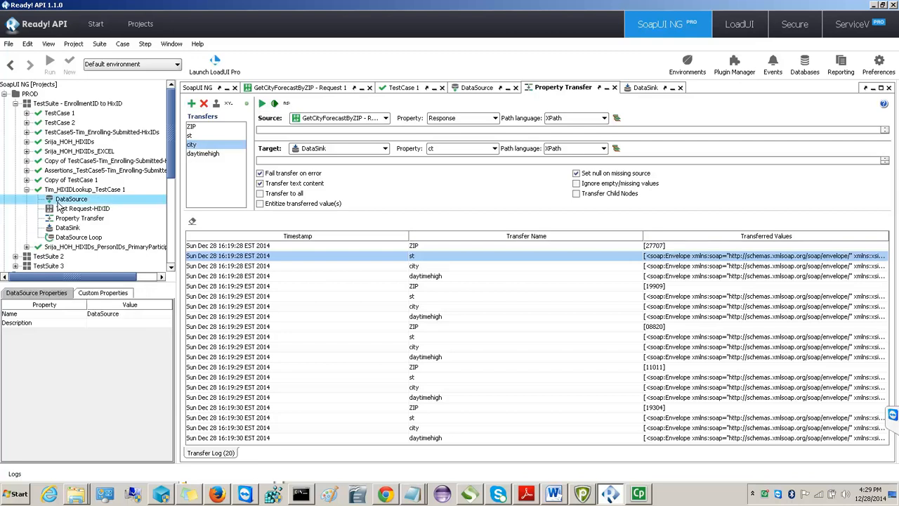
double_click(59, 201)
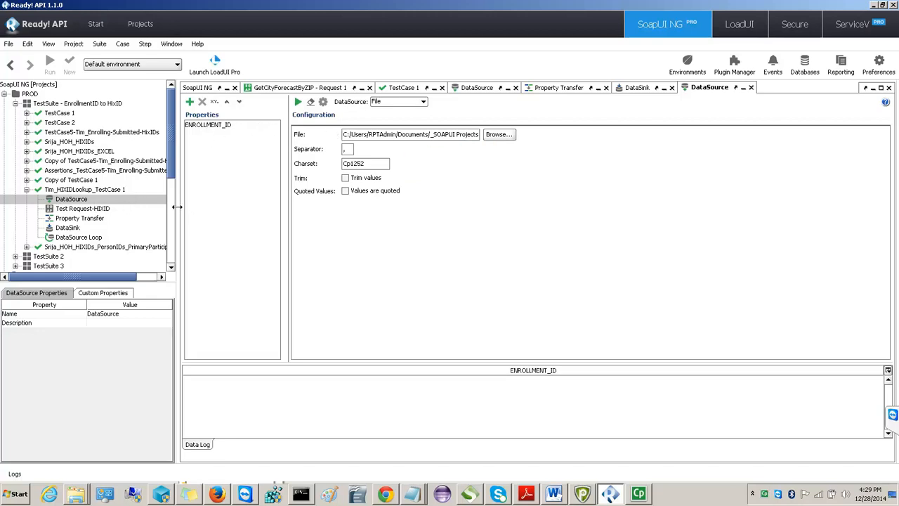
click(91, 209)
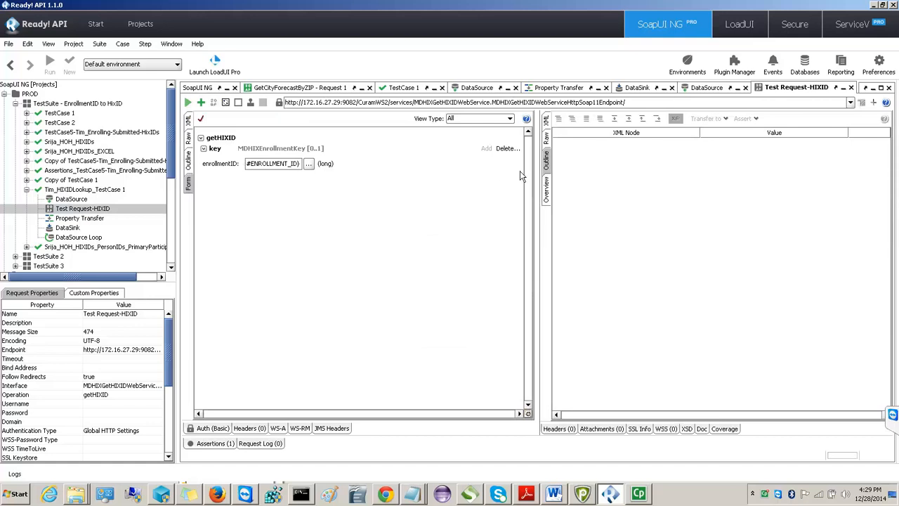
click(546, 123)
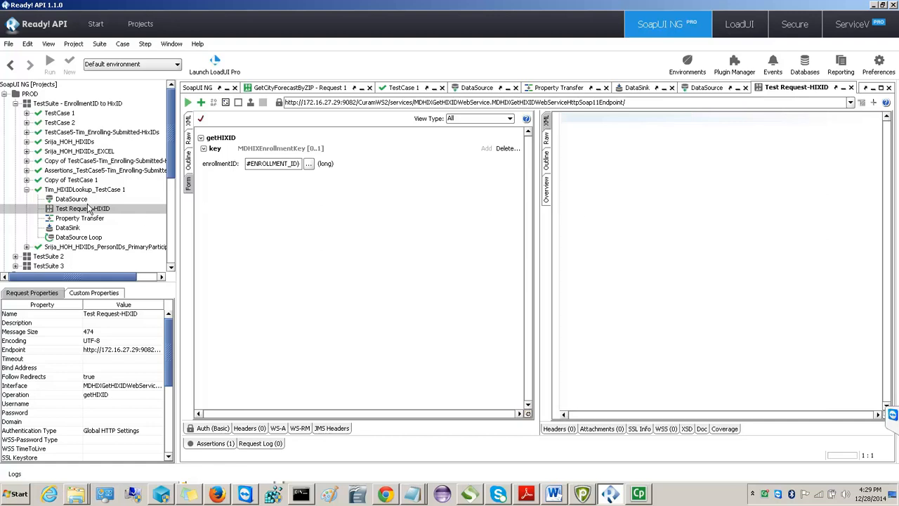
double_click(77, 219)
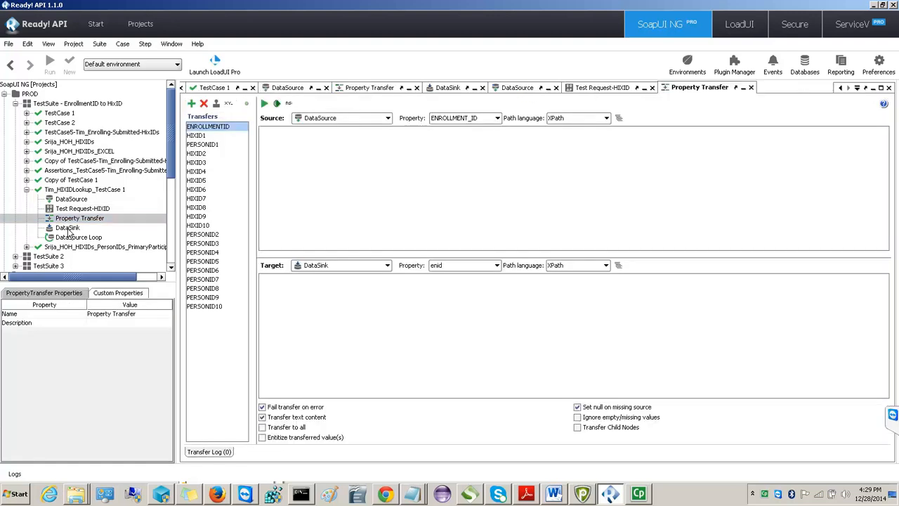
Review the DataSink writing to HixIDlookup_datasink.txt and the DataSource Loop settings, then reopen Property Transfer
double_click(67, 228)
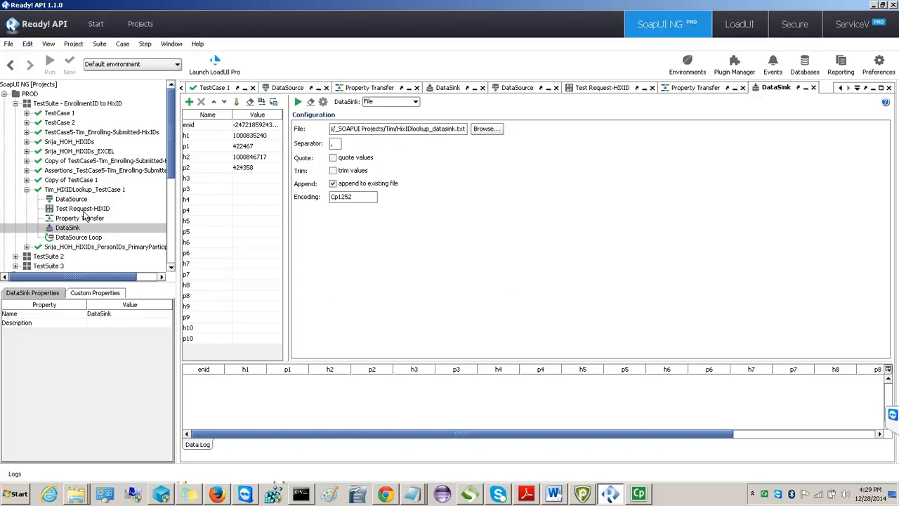
double_click(81, 239)
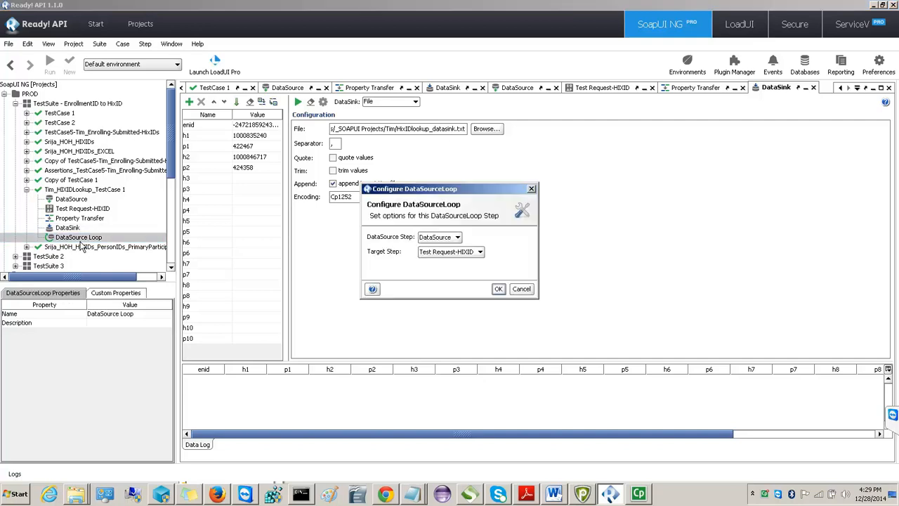
click(530, 188)
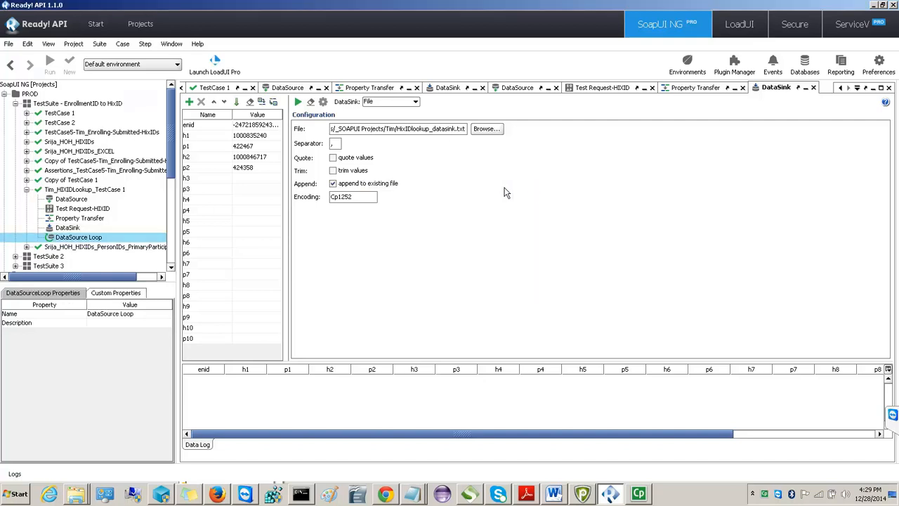
double_click(93, 219)
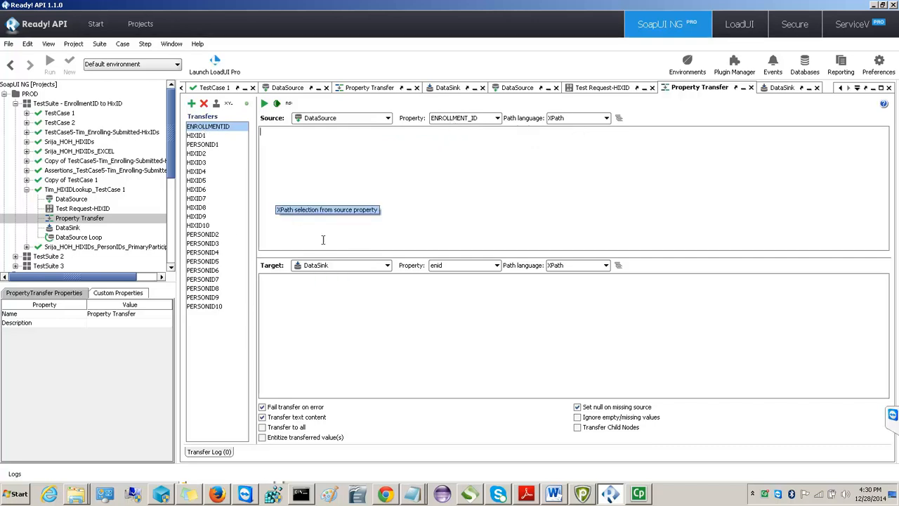
Compare the XPath indexes of the HIXID1, PERSONID1, HIXID2 and HIXID3 transfers
click(204, 137)
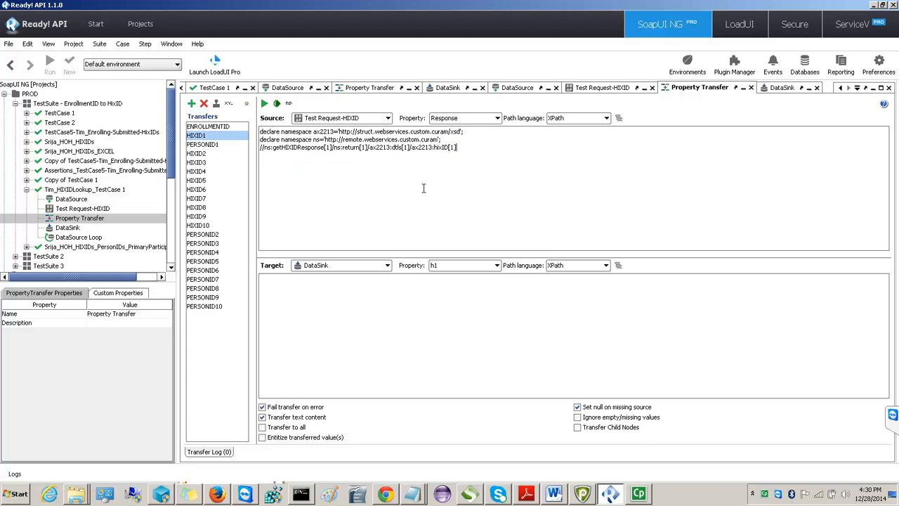
click(215, 146)
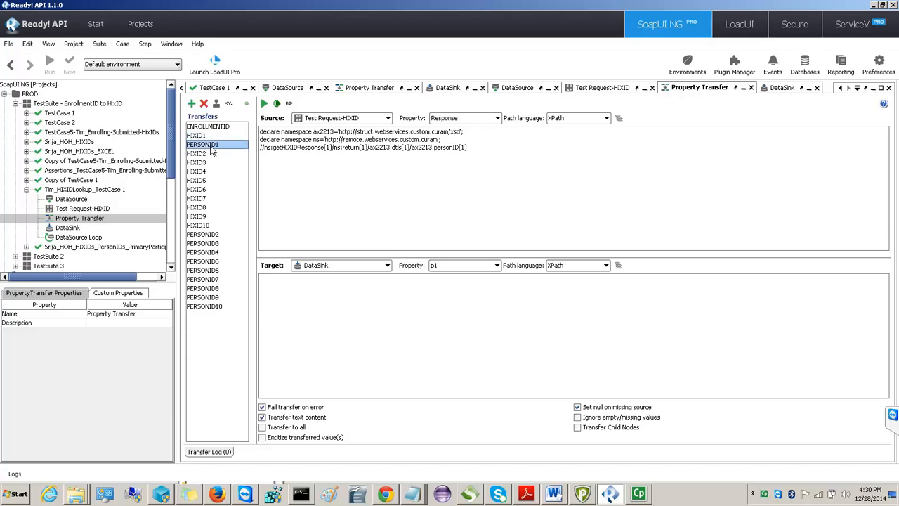
click(203, 154)
click(200, 166)
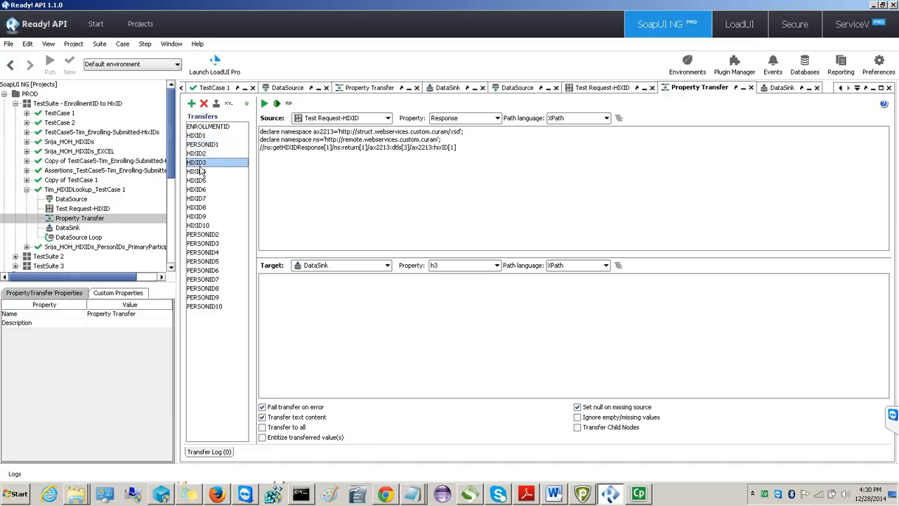
click(205, 145)
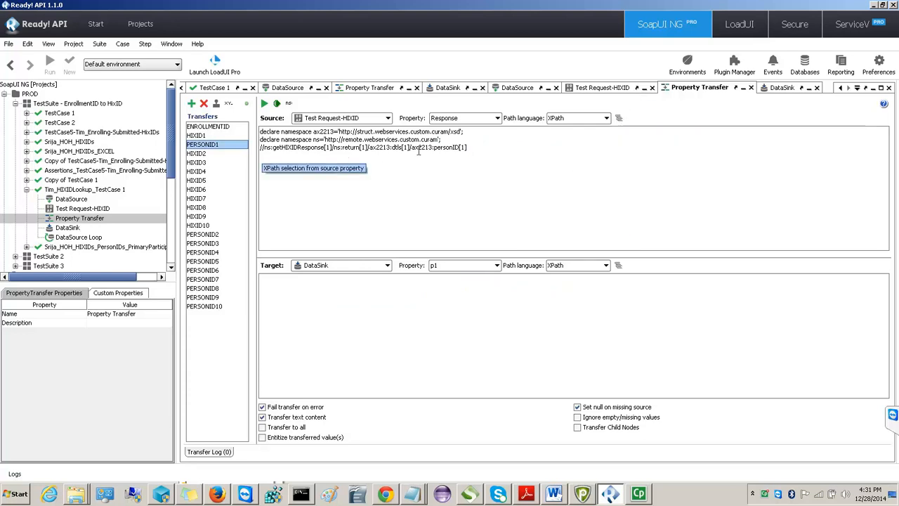
Point out personID[1] in PERSONID1's XPath, view PERSONID2, then bring up TeamViewer
drag(477, 150, 257, 133)
click(403, 181)
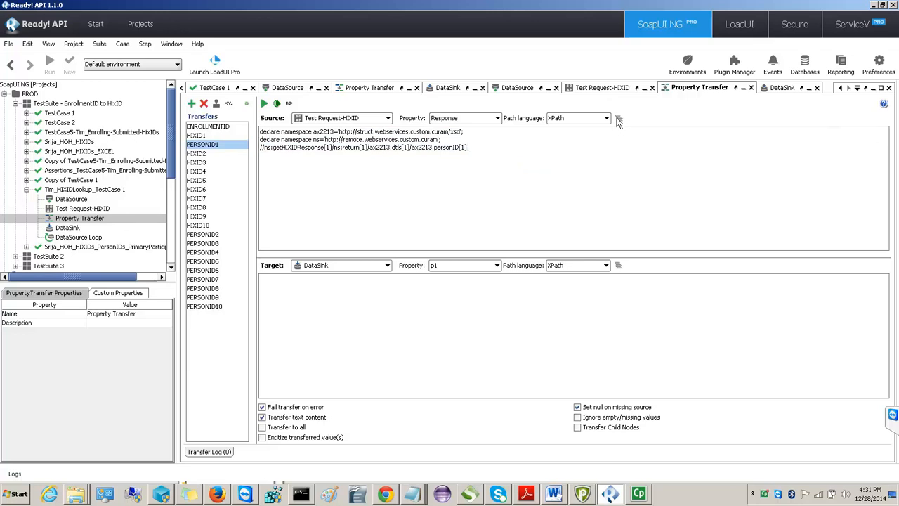
click(482, 143)
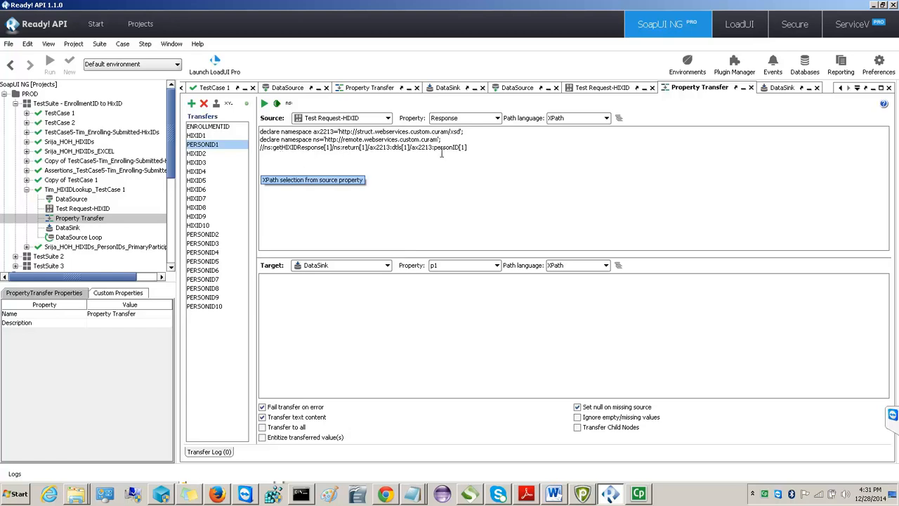
double_click(454, 148)
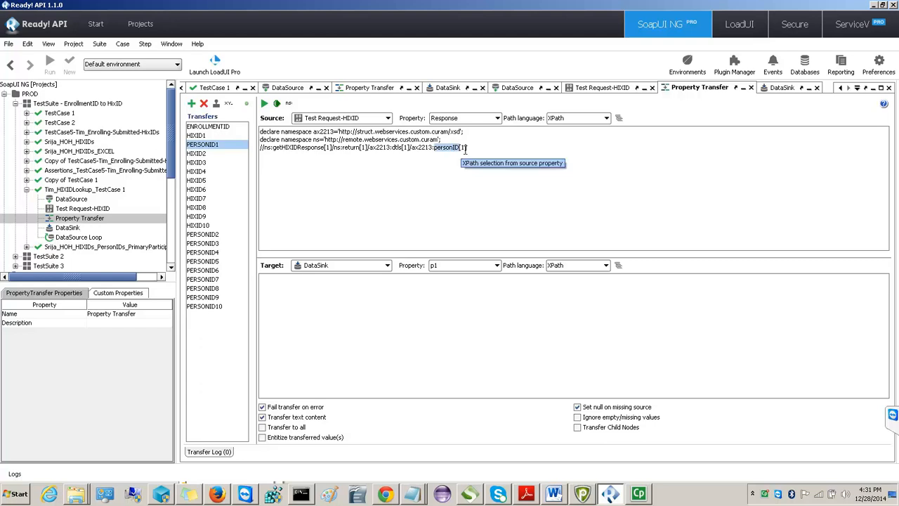
double_click(463, 148)
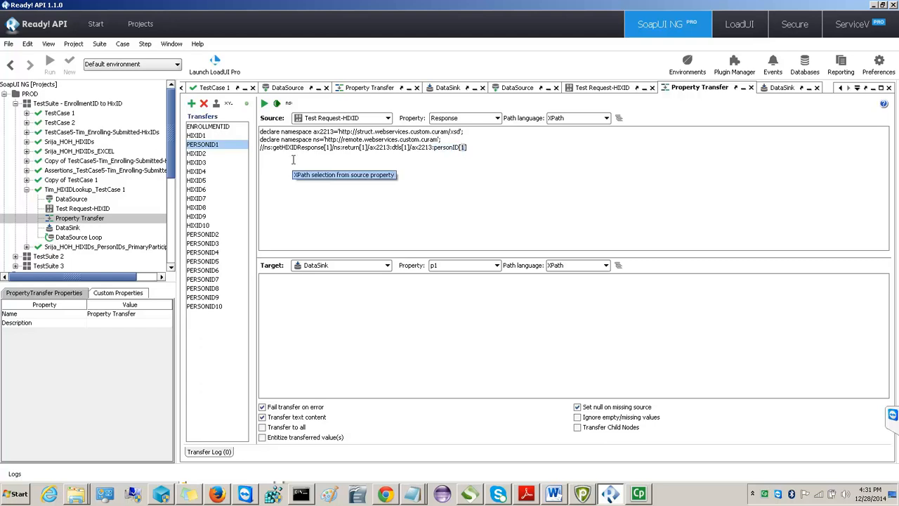
click(202, 235)
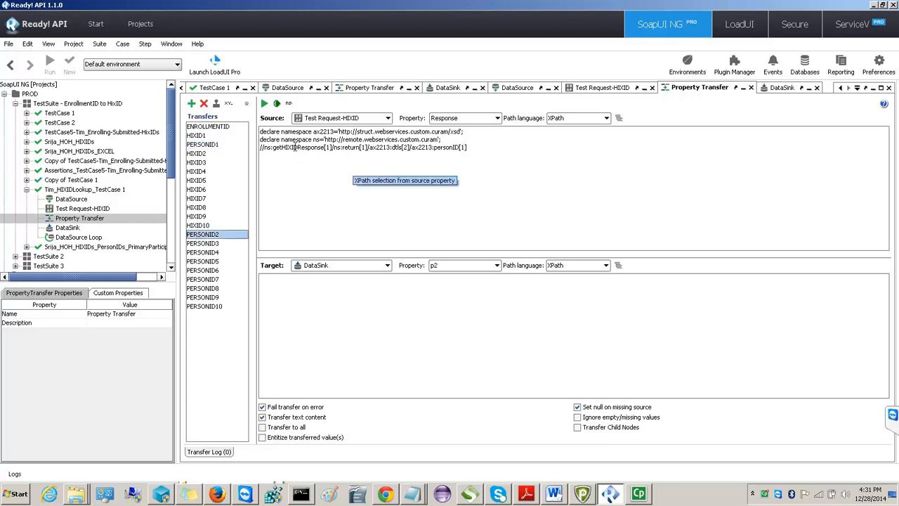
click(552, 273)
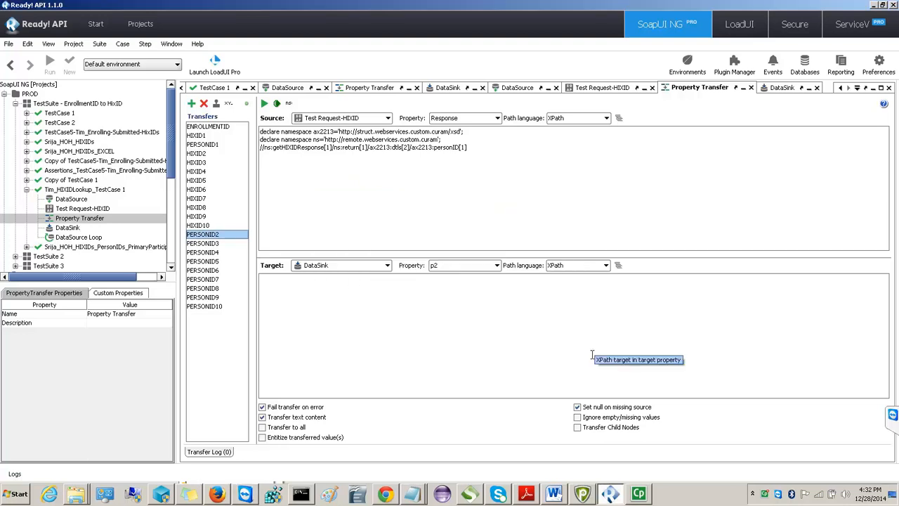
click(246, 494)
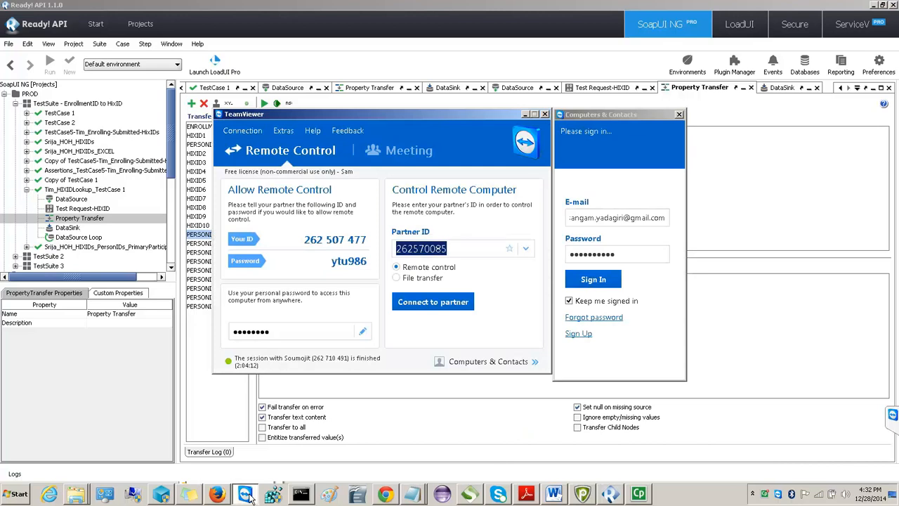
Bring Ready! API's Property Transfer editor back in front of the TeamViewer windows
click(770, 203)
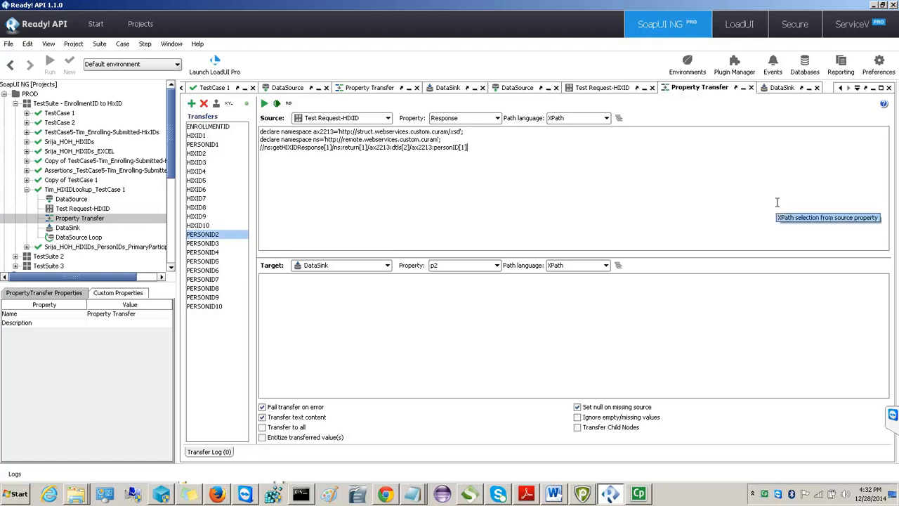
key(alt+Tab)
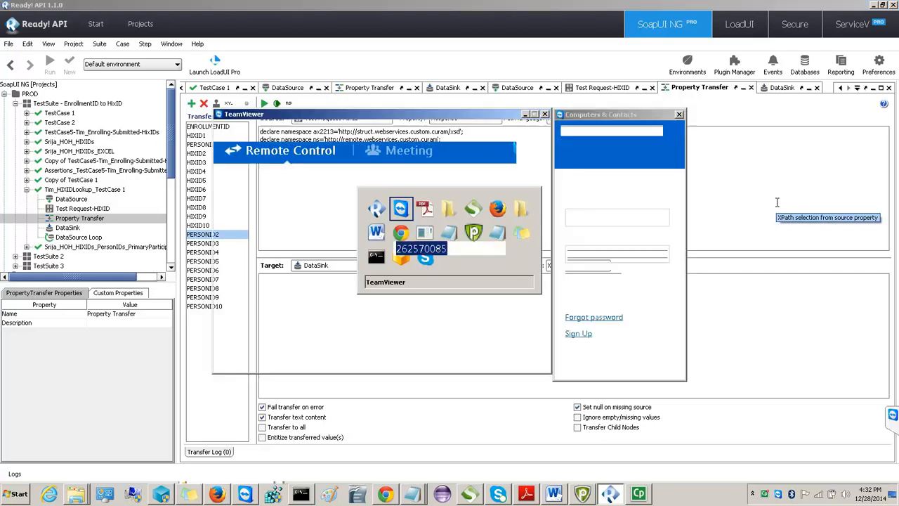
Return to PERSONID2's transfer reading dtls[2]/personID[1] into DataSink p2
key(alt+Tab)
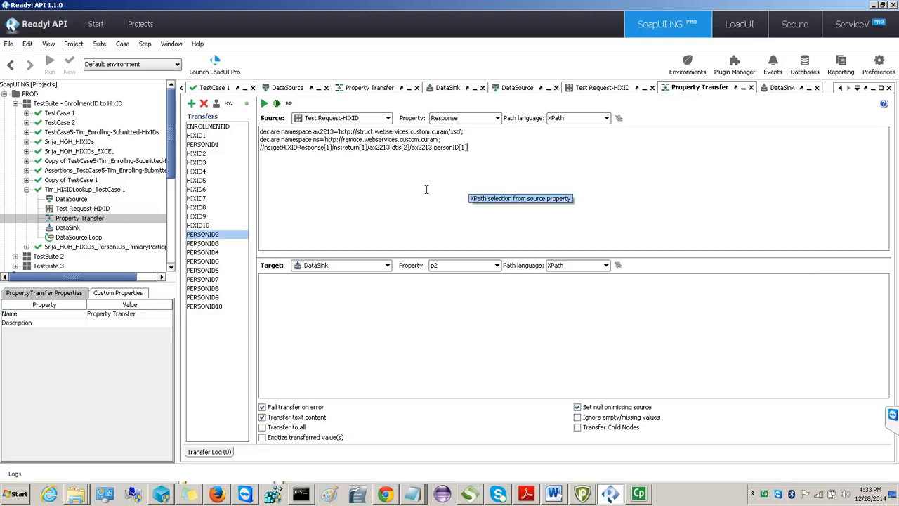
Read the guide's page 15 Property Transfer instructions, then bring up the SoapUI 5.0.0 weather request
key(alt+Tab)
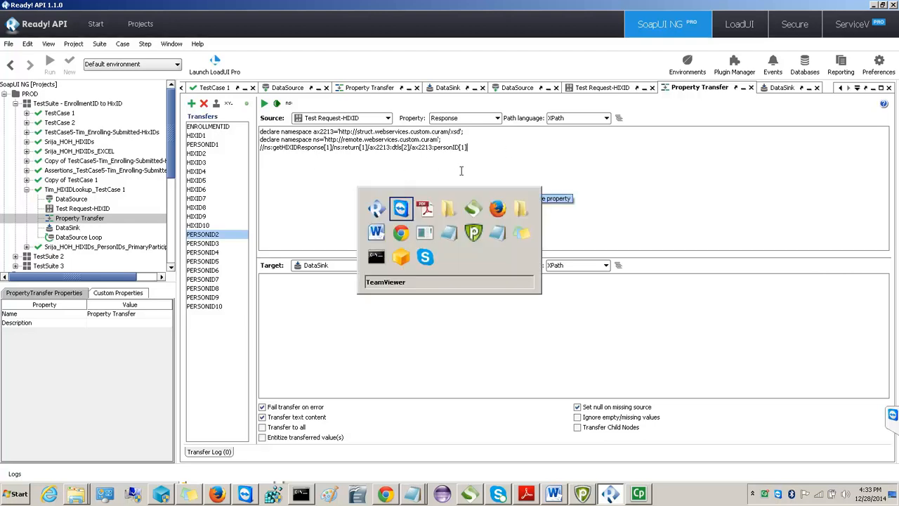
key(alt+Tab)
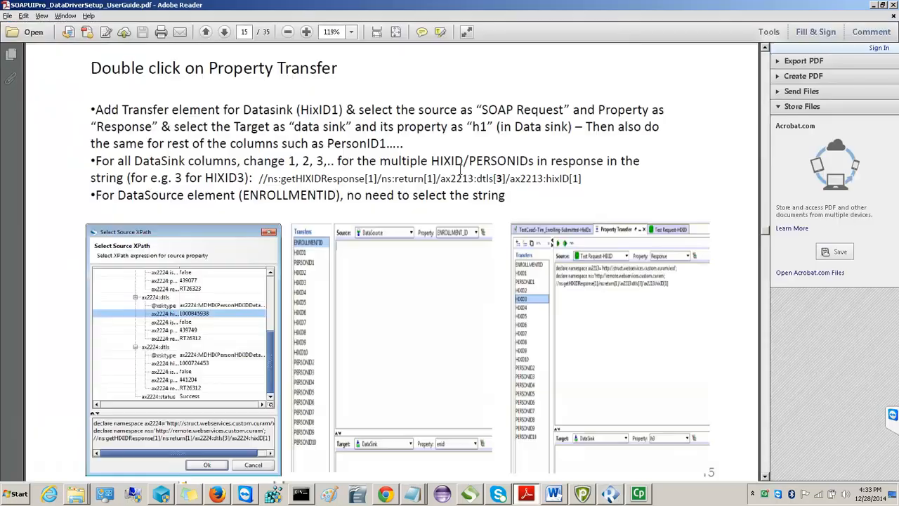
key(alt+Tab)
key(alt+Tab)
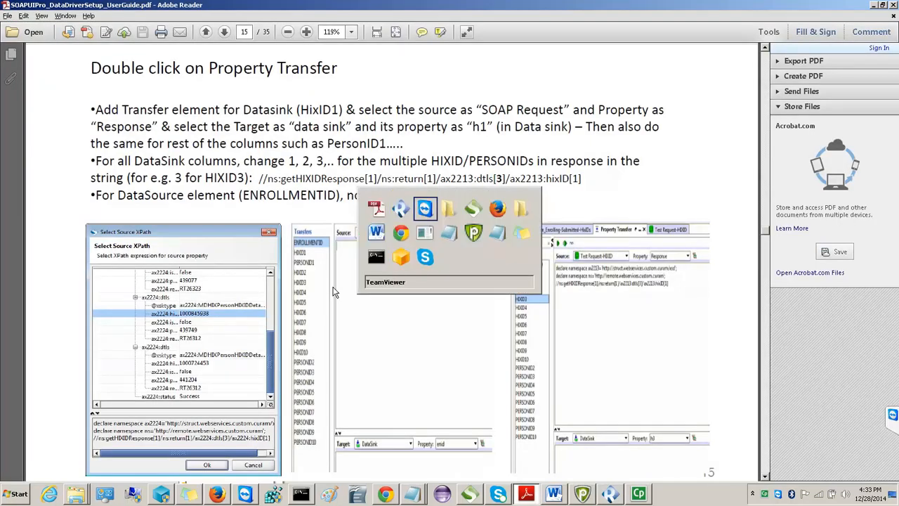
key(alt+Tab)
key(alt+Tab)
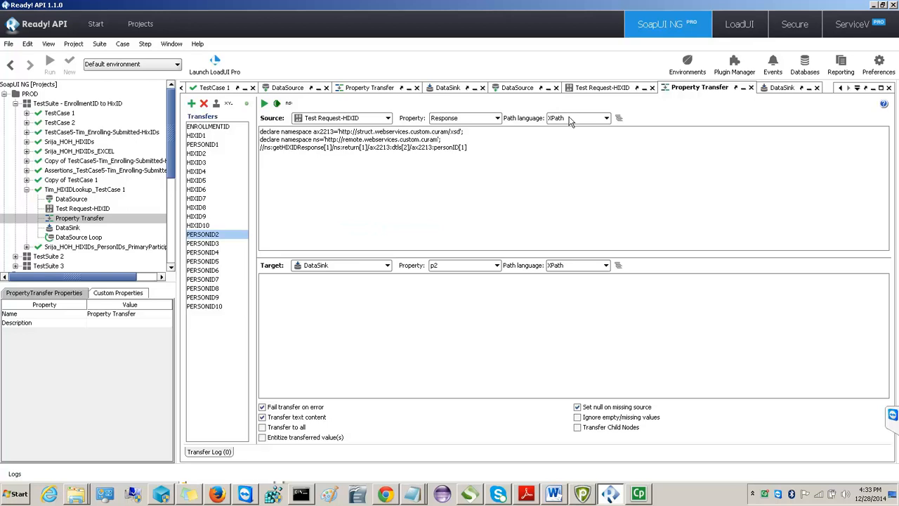
key(alt+Tab)
key(alt+Tab)
key(alt+Tab)
key(alt+Tab)
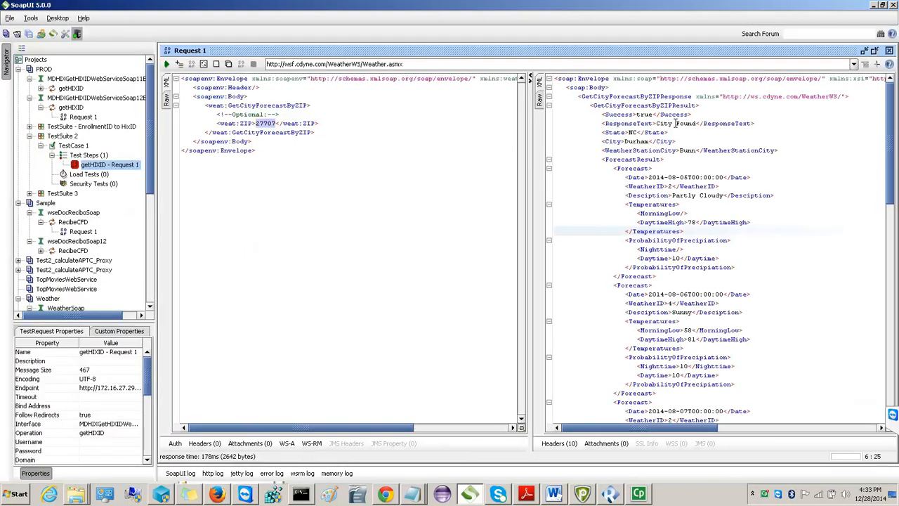
Highlight 'Found' in the ZIP 27707 Durham forecast response, then return to Ready! API
double_click(677, 123)
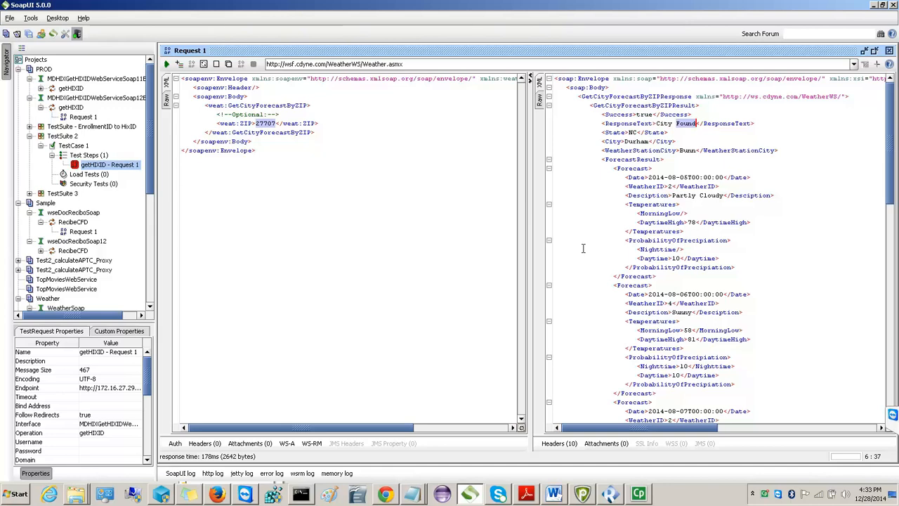
key(alt+Tab)
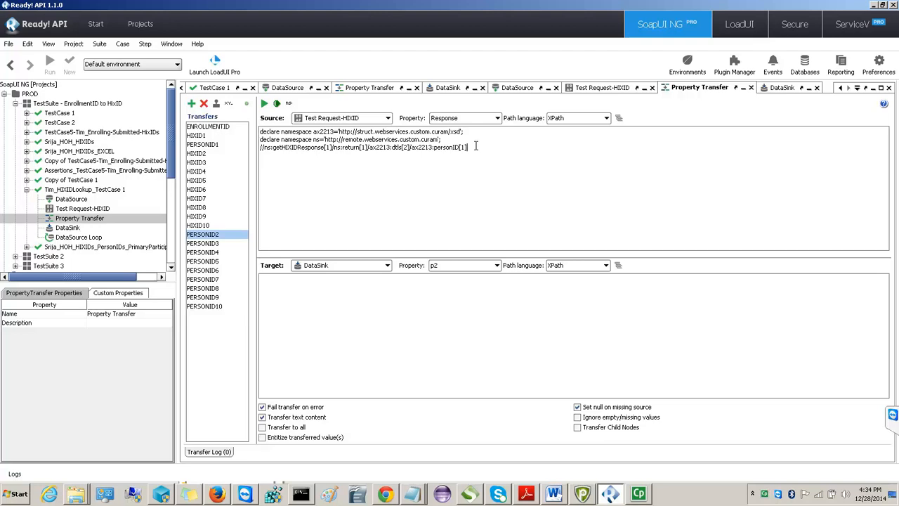
Copy PERSONID2's three-line source XPath and scroll the navigator down to WeatherDataDriven
key(alt+Tab)
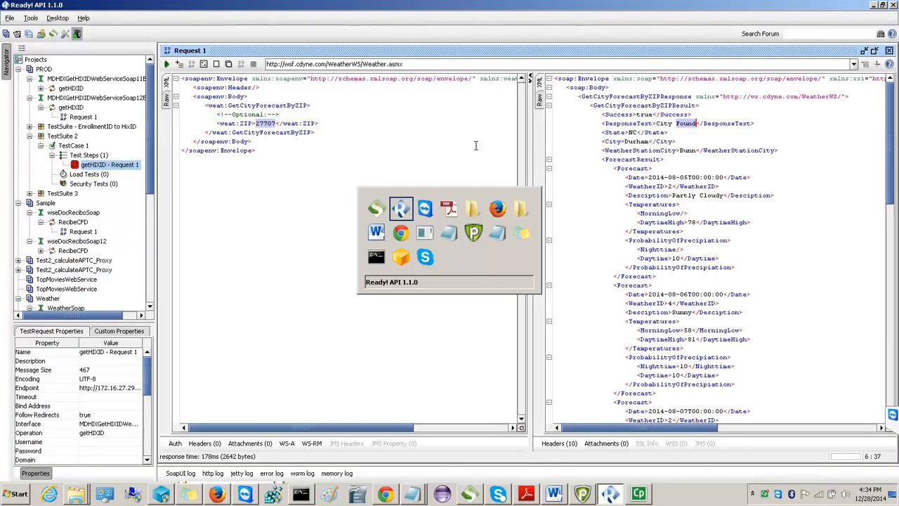
key(alt+Tab)
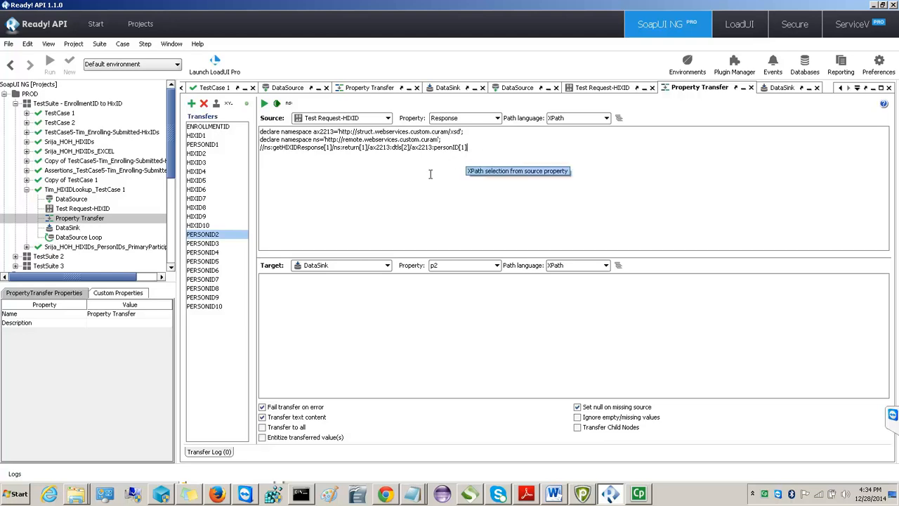
key(alt+Tab)
key(alt+Tab)
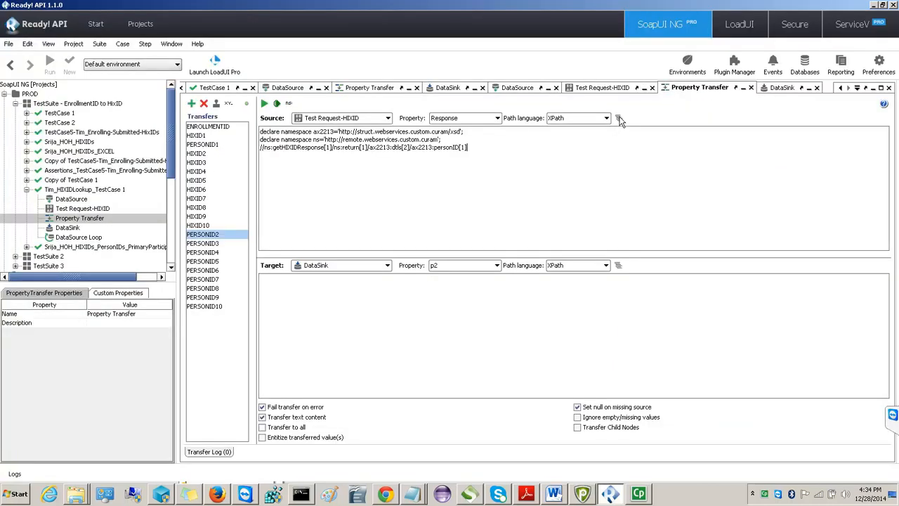
drag(468, 148, 250, 127)
key(ctrl+c)
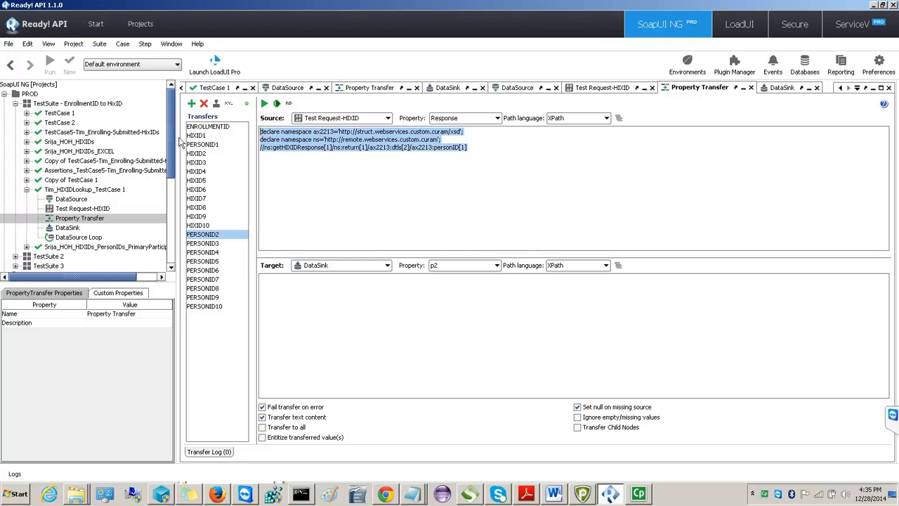
drag(171, 149, 171, 236)
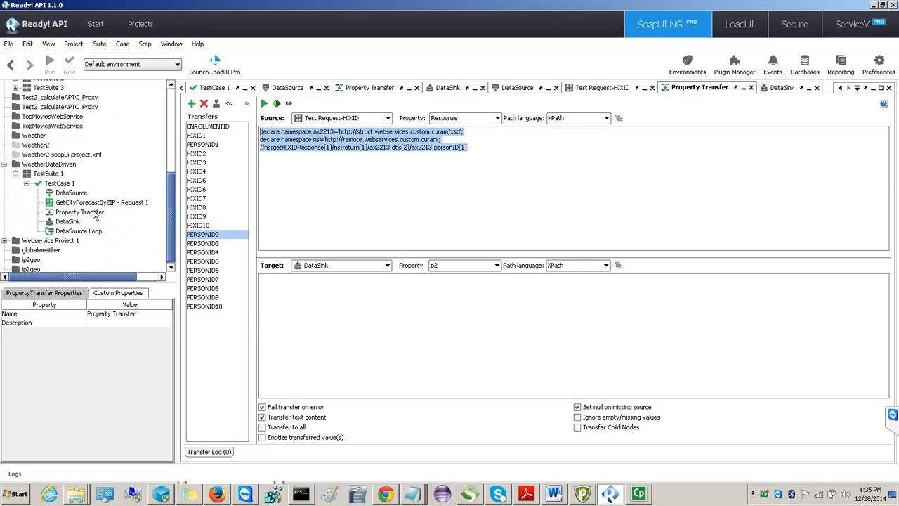
Open WeatherDataDriven's Property Transfer, clear its log, and paste the HIXID XPath as the city source
double_click(94, 213)
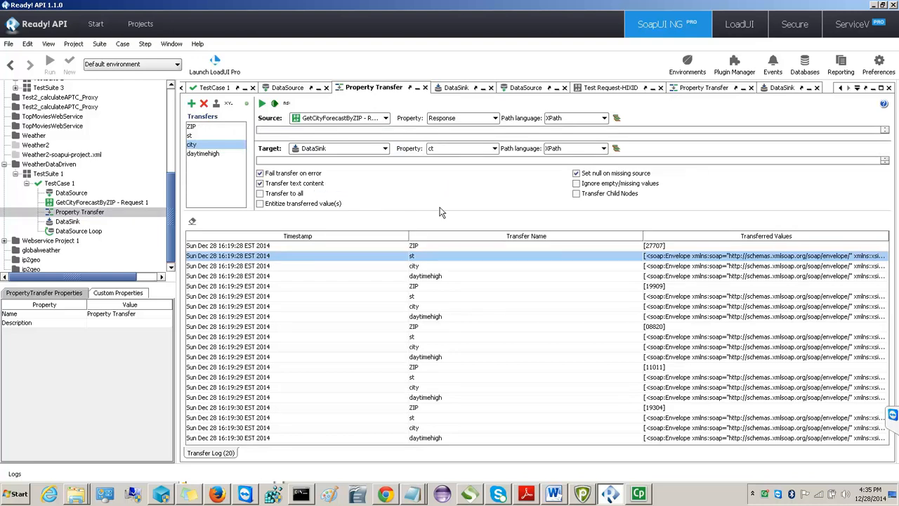
click(193, 222)
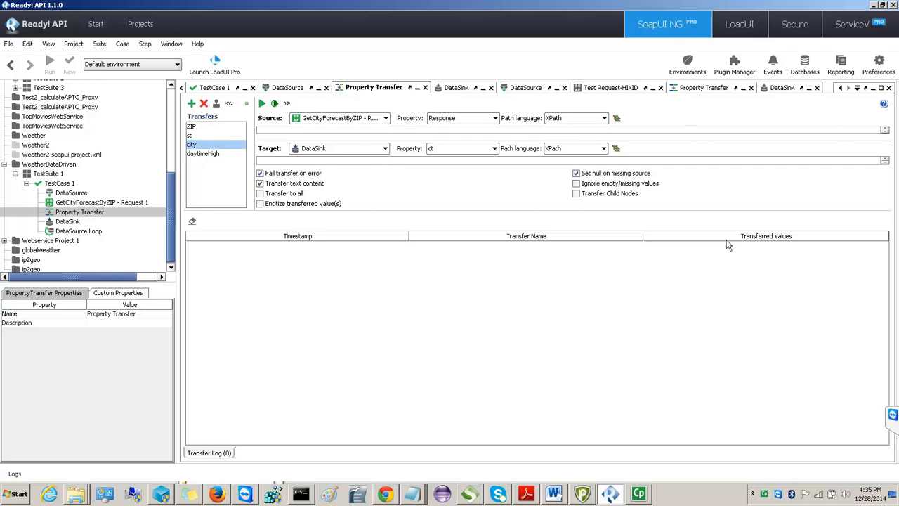
drag(652, 211, 638, 398)
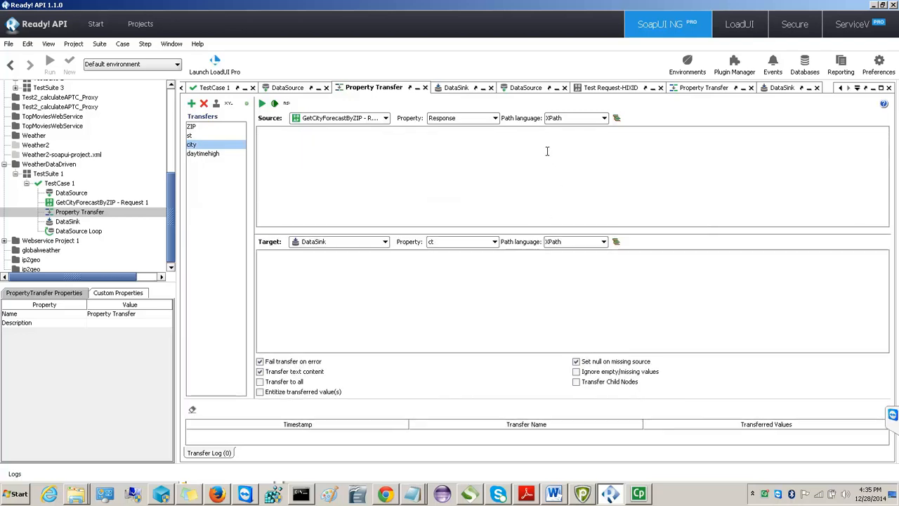
click(497, 153)
key(ctrl+v)
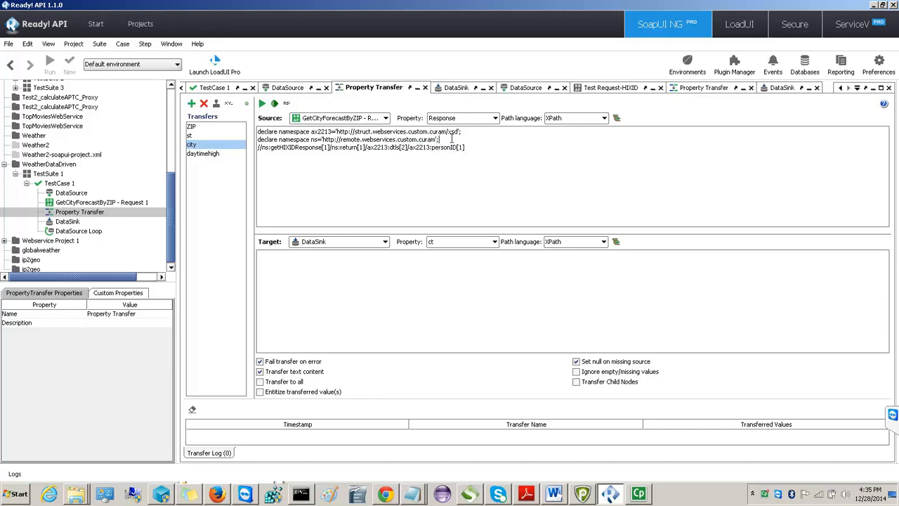
Clear the pasted source XPath from the city transfer and test-run the transfer
click(615, 119)
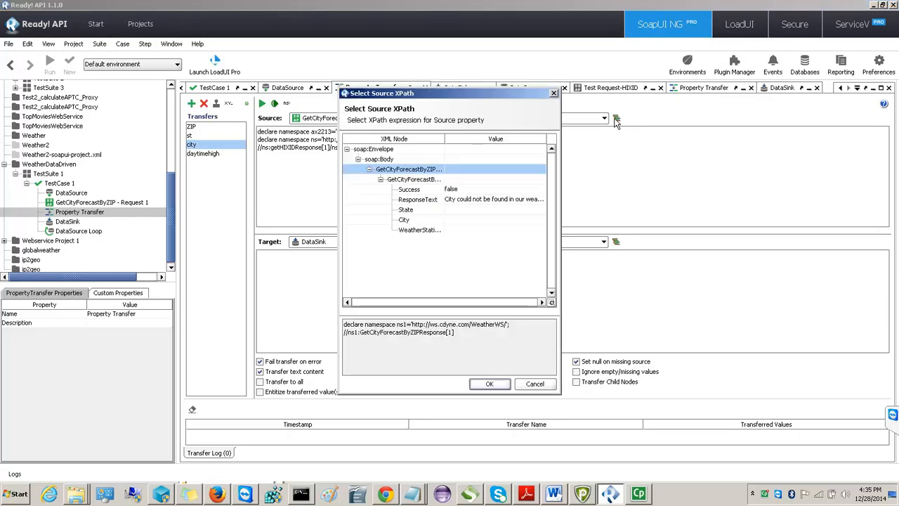
click(554, 94)
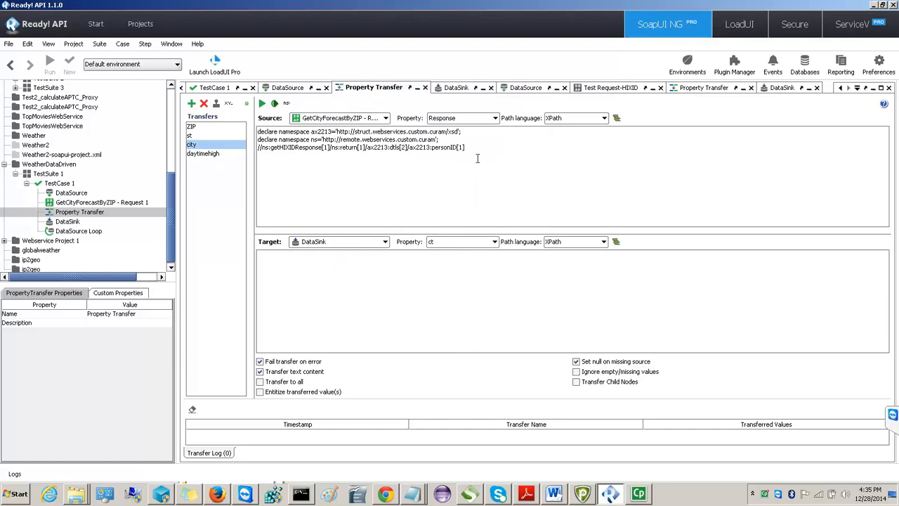
key(ctrl+a)
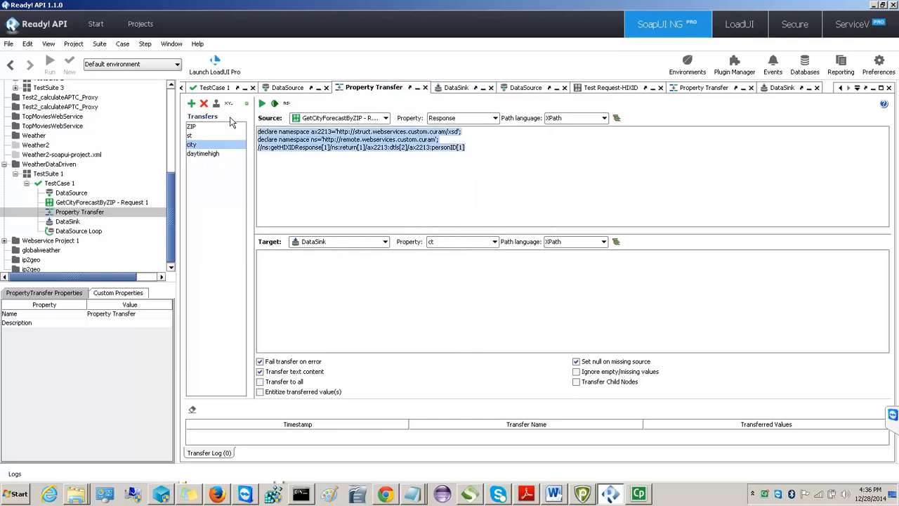
key(Delete)
click(264, 104)
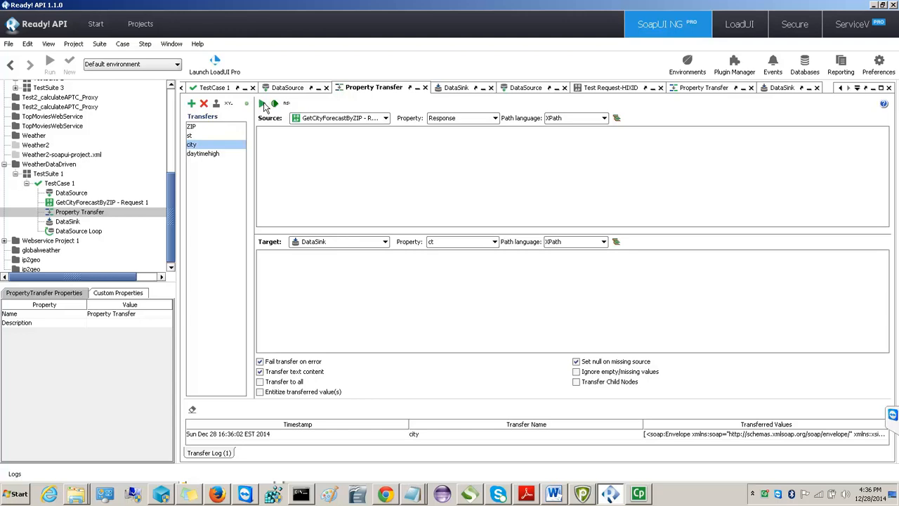
Look at the ResponseText and Success source nodes without applying either, then open the DataSource step
click(616, 118)
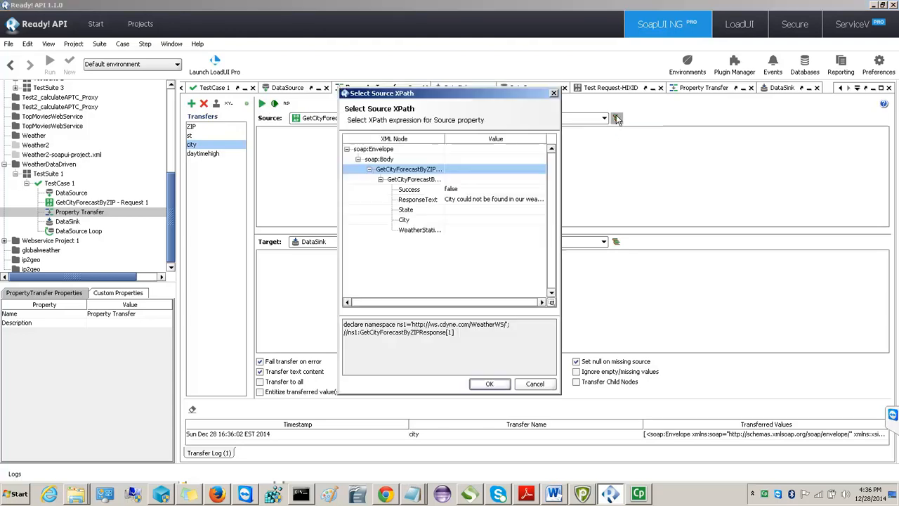
click(472, 201)
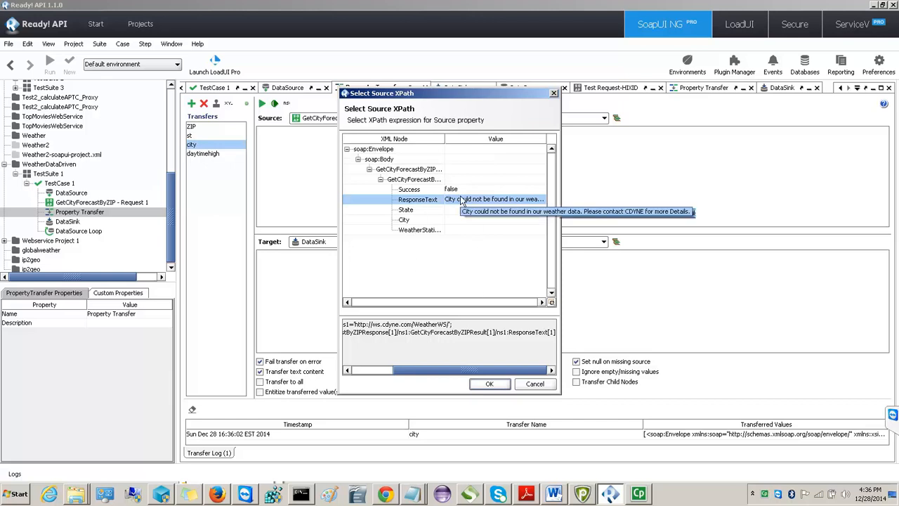
click(480, 187)
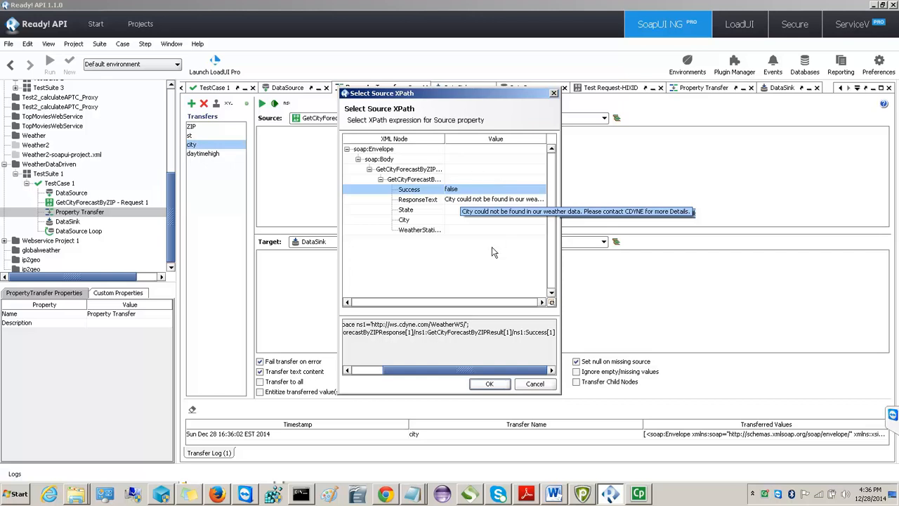
drag(431, 370, 390, 384)
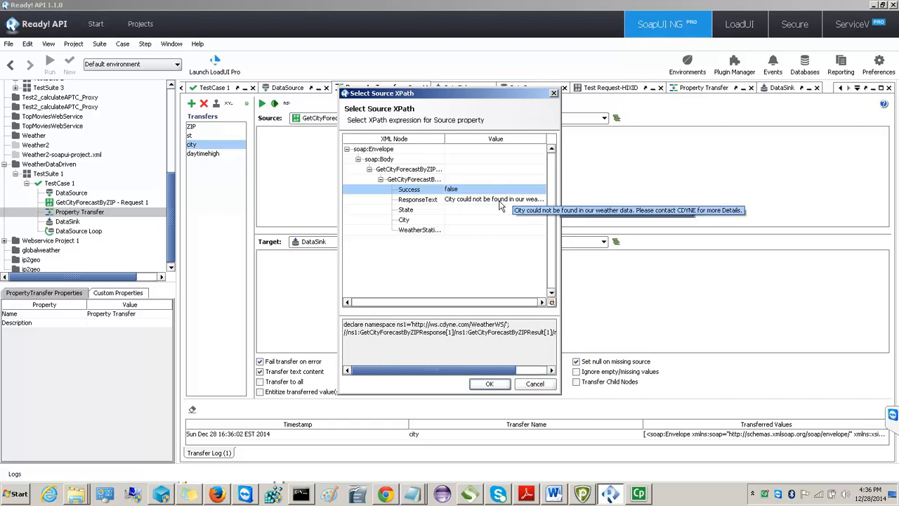
click(553, 94)
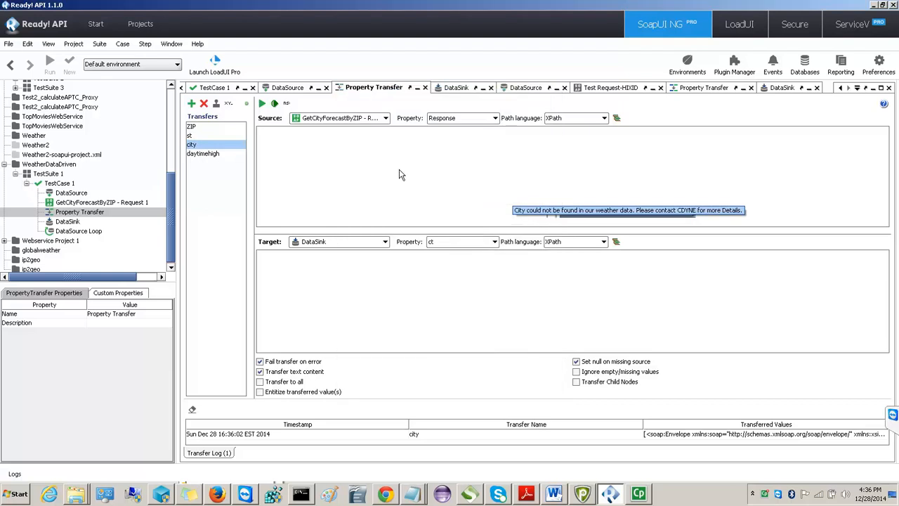
click(68, 197)
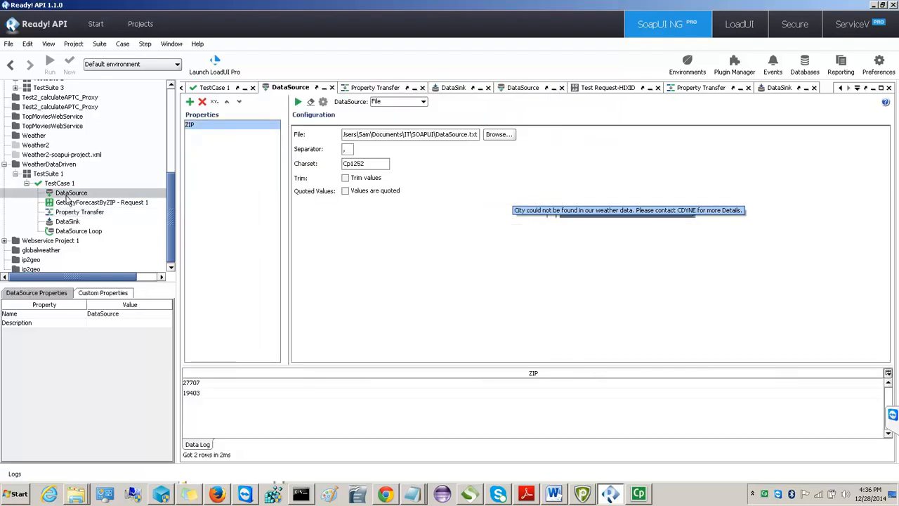
Open DataSource.txt from the SOAPUI folder and re-send the weather request for ZIP 27707
key(alt+Tab)
key(alt+Tab)
key(alt+Tab)
key(alt+Tab)
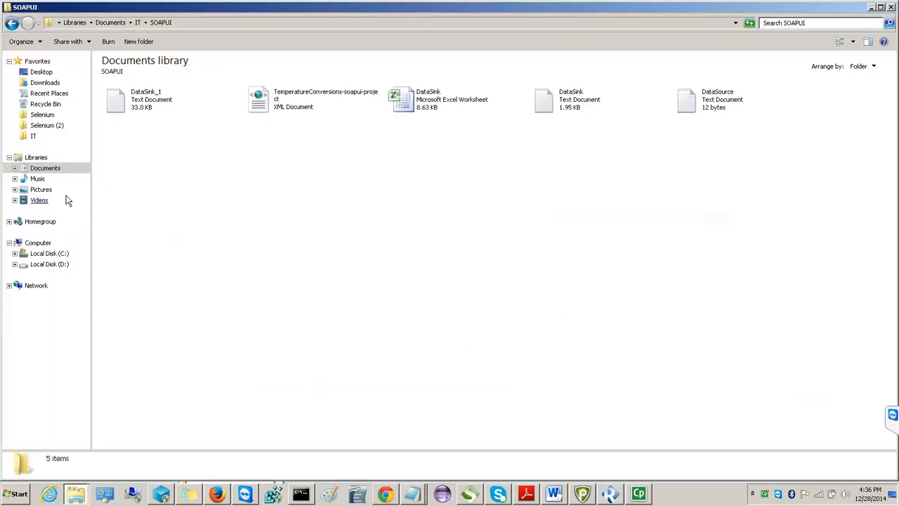
click(720, 104)
double_click(722, 104)
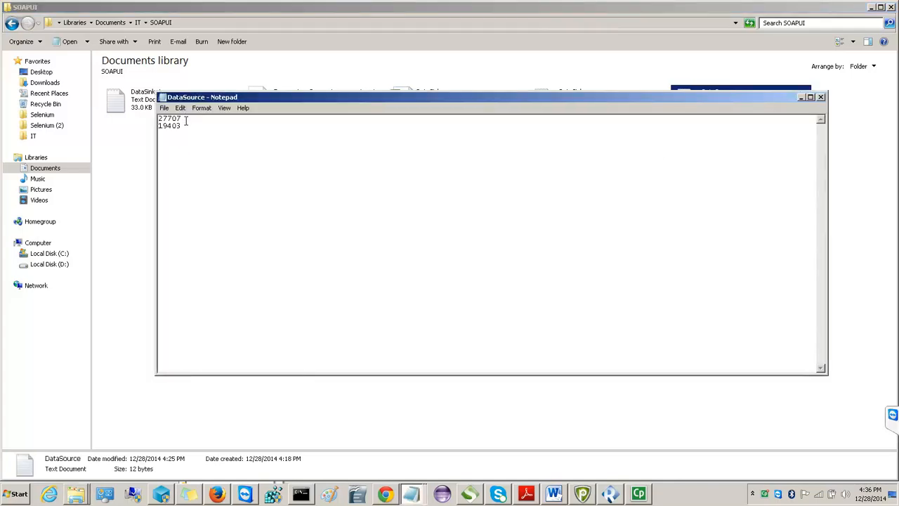
drag(186, 121, 158, 119)
key(alt+Tab)
key(Tab)
key(Tab)
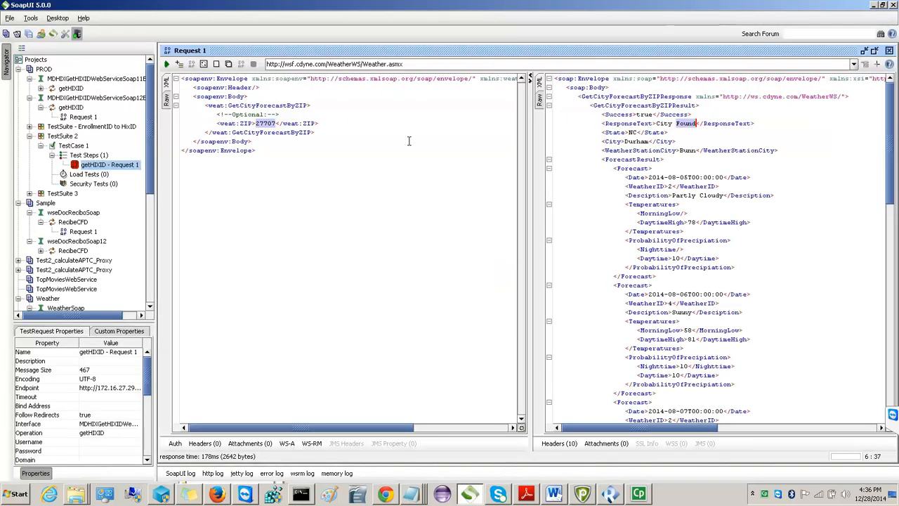
click(167, 63)
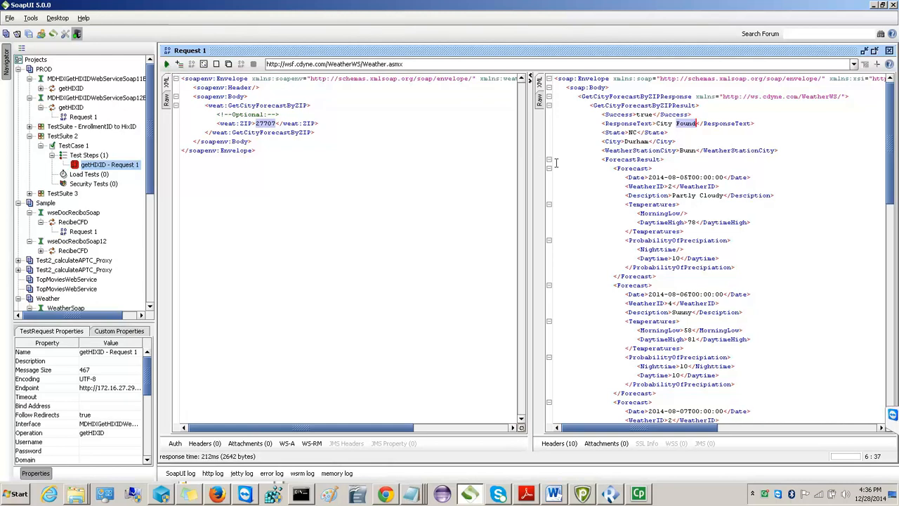
Delete ZIP 19403 from DataSource.txt, close Notepad and return to Ready! API
key(alt+Tab)
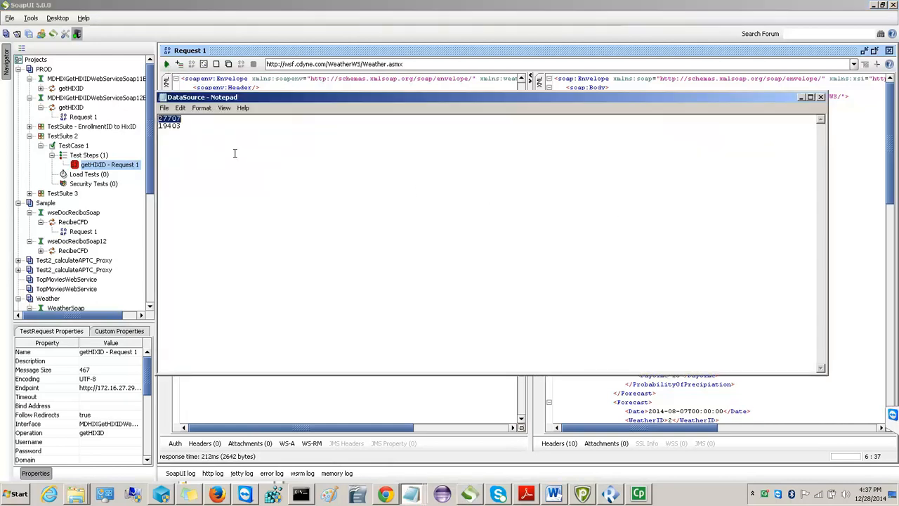
double_click(168, 125)
key(Delete)
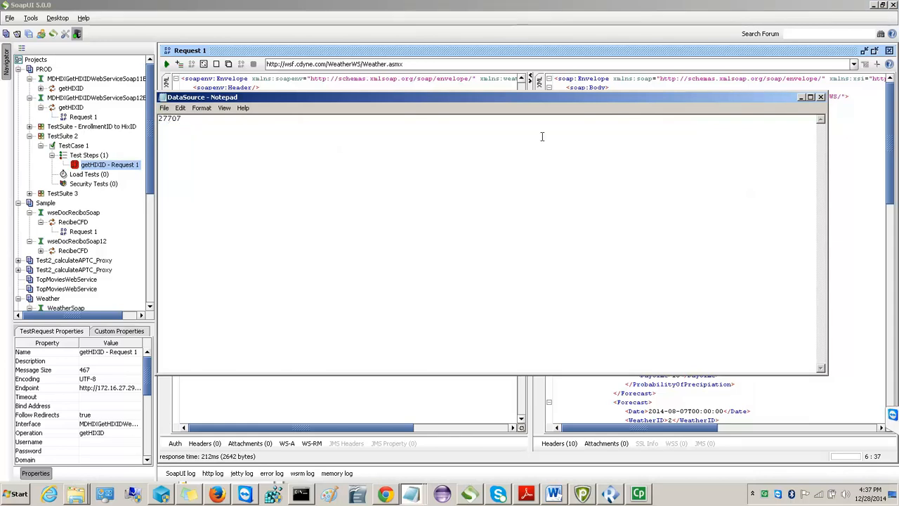
click(821, 97)
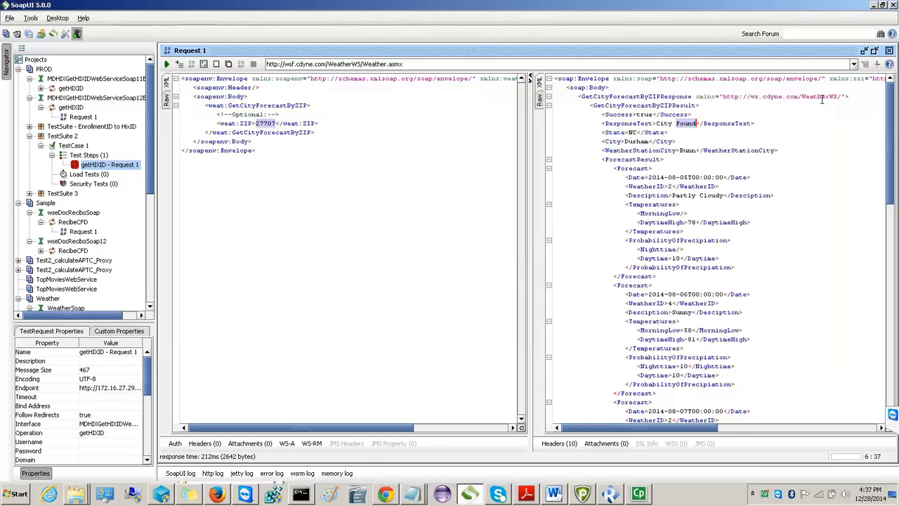
key(alt+Tab)
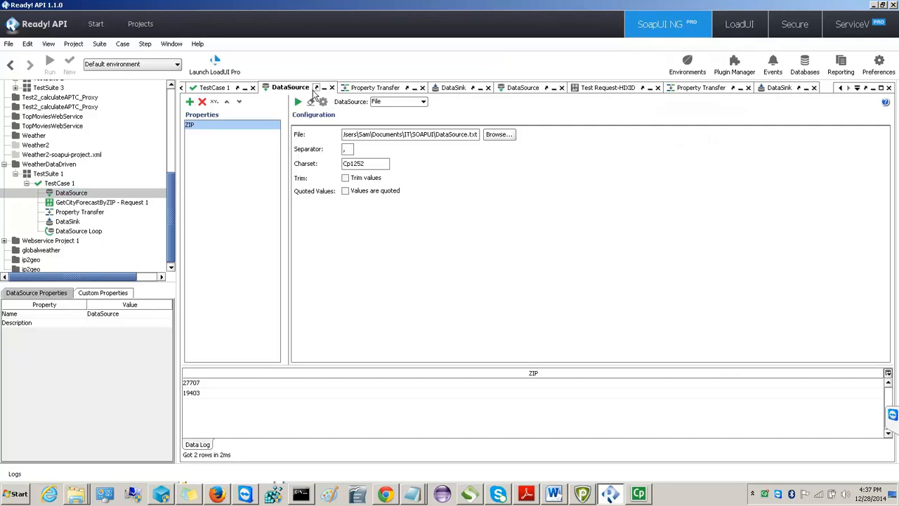
Test the DataSource rows with 0 max rows to read all rows
click(300, 103)
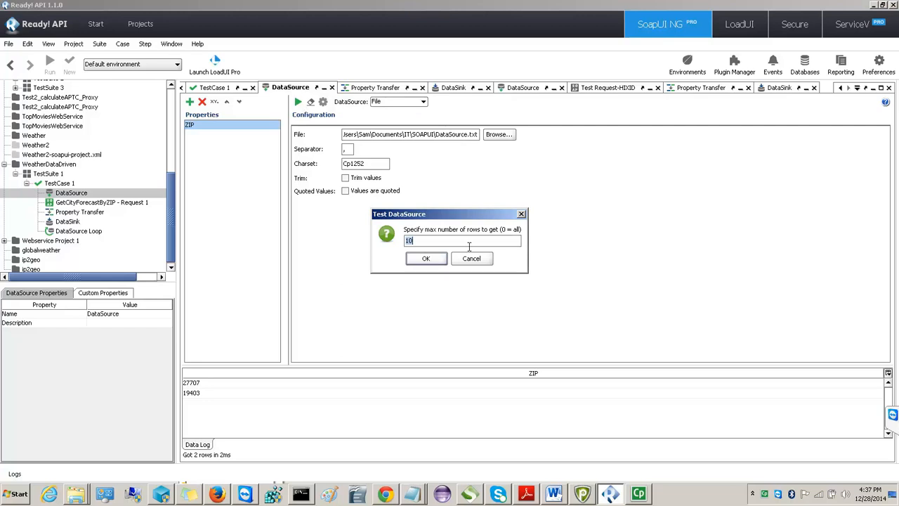
text(0)
click(424, 259)
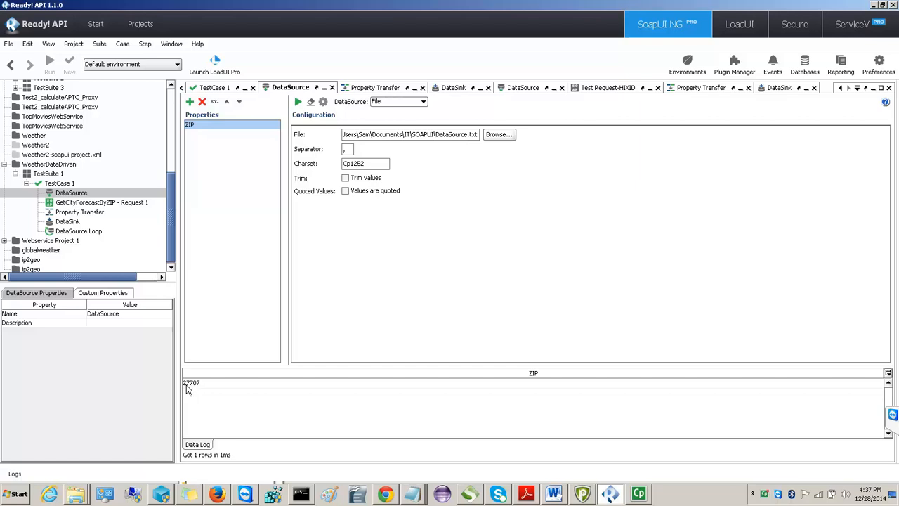
Open the GetCityForecastByZIP request editor, then switch to the SOAPUI folder
click(74, 204)
double_click(74, 203)
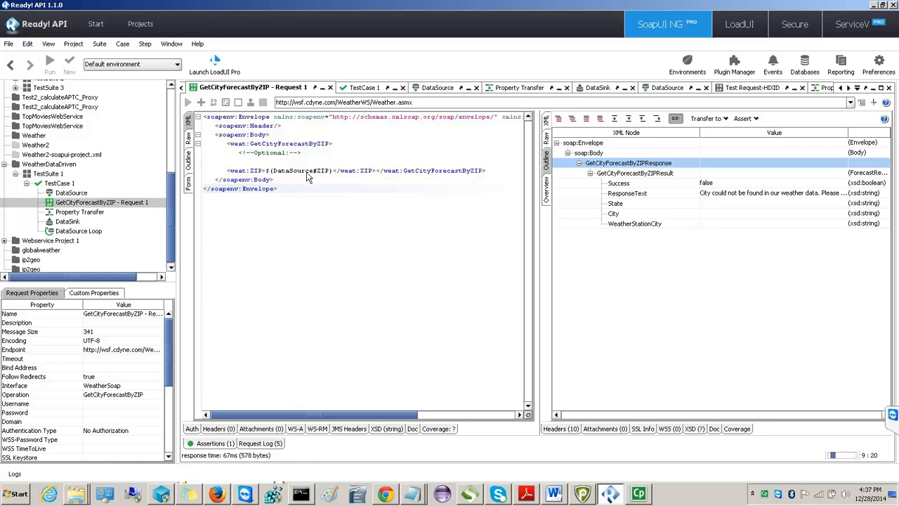
click(267, 162)
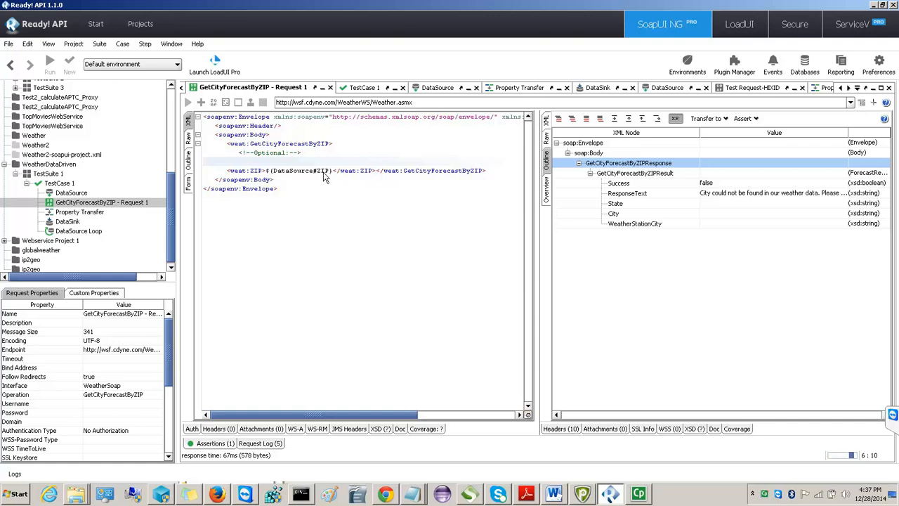
key(alt+Tab)
key(alt+Tab)
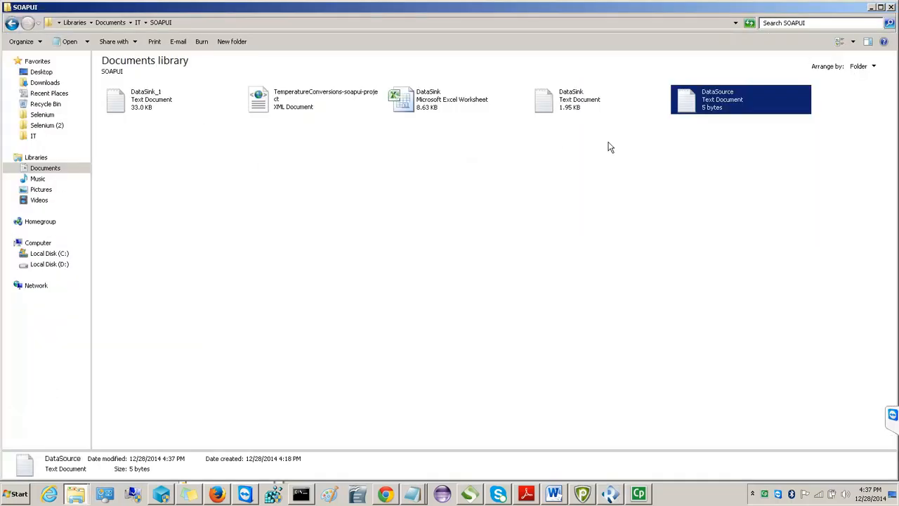
Add a ZIP header line above 27707 in DataSource.txt and save it
double_click(707, 98)
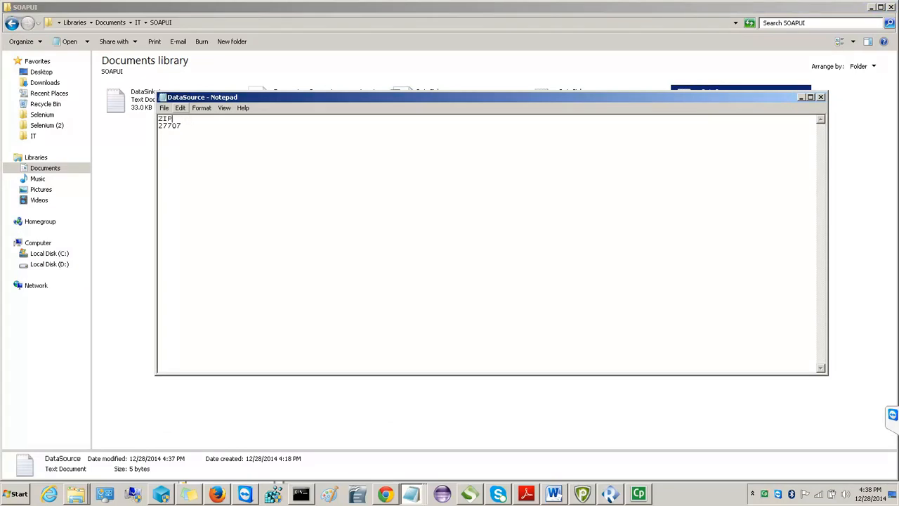
key(ctrl+s)
click(822, 97)
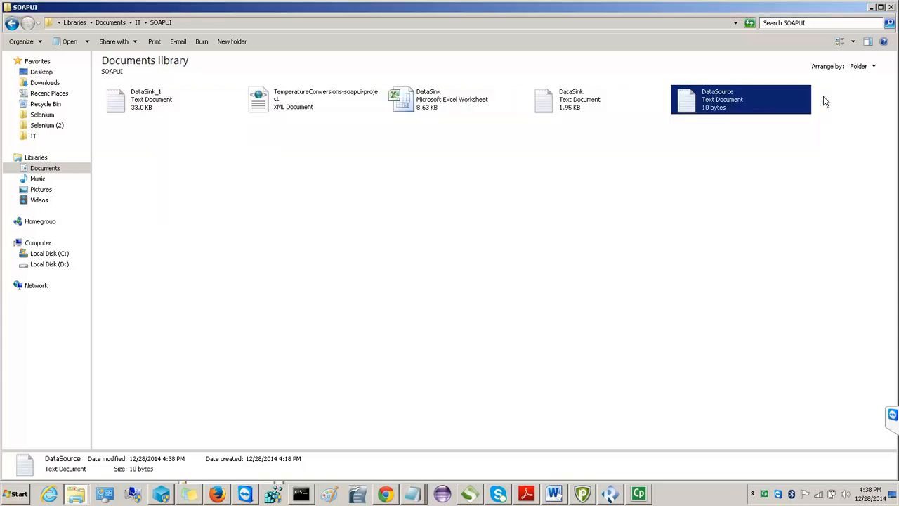
click(589, 230)
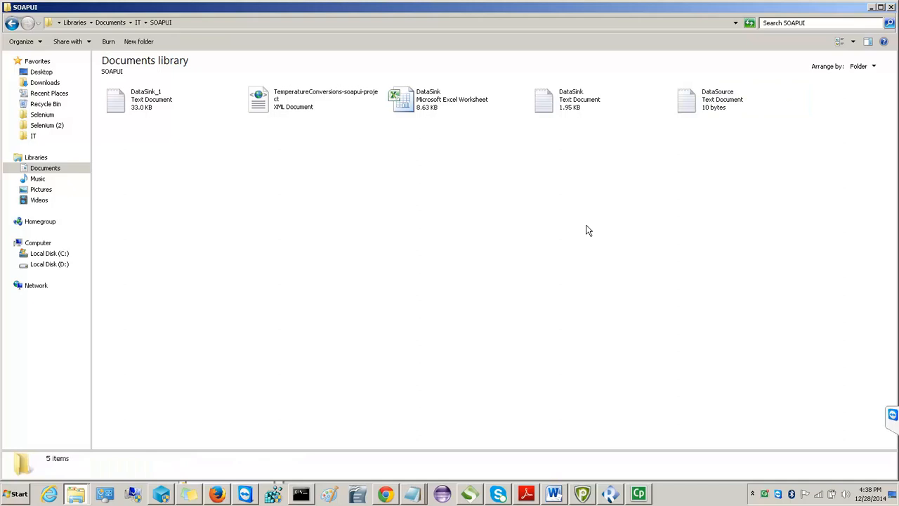
key(alt+Tab)
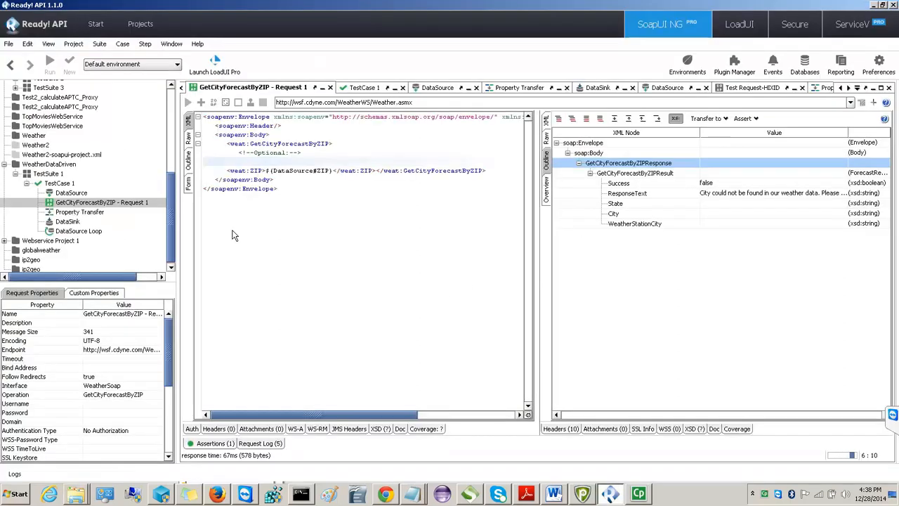
Submit the GetCityForecastByZIP request and retest the DataSource for all rows
click(189, 102)
double_click(60, 194)
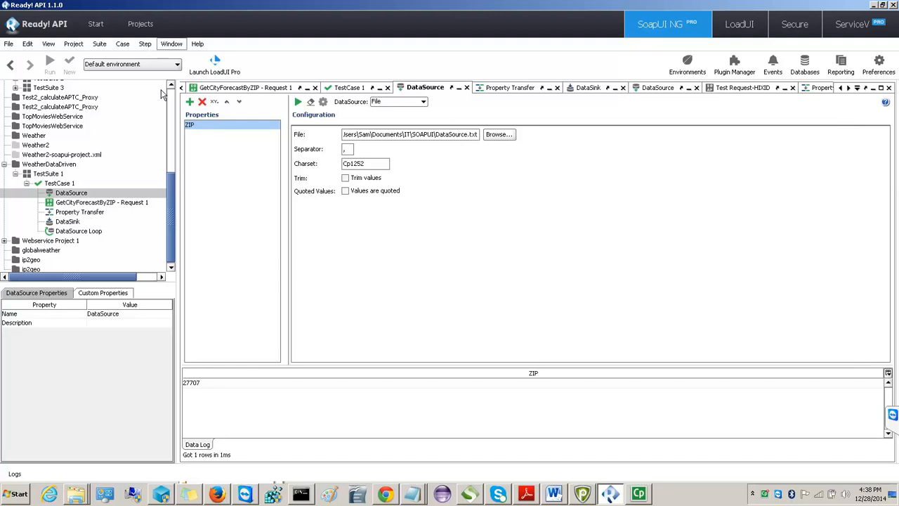
click(298, 102)
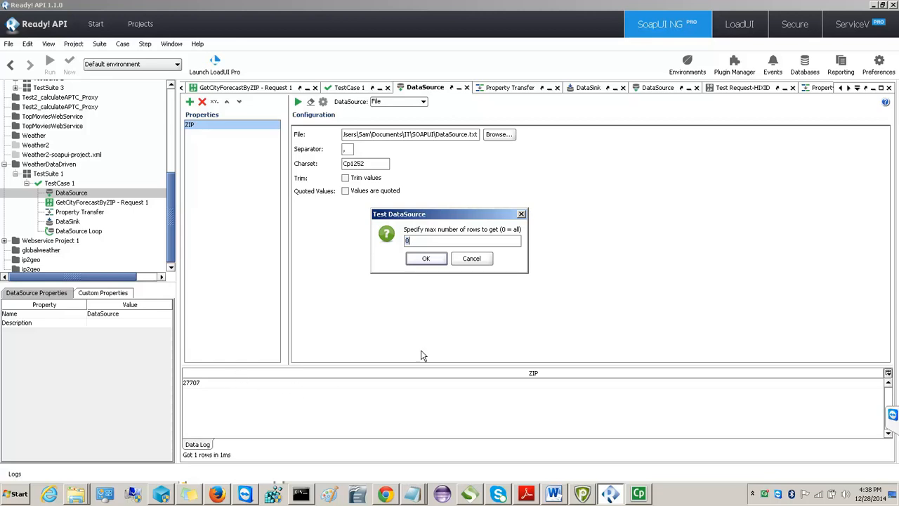
click(425, 258)
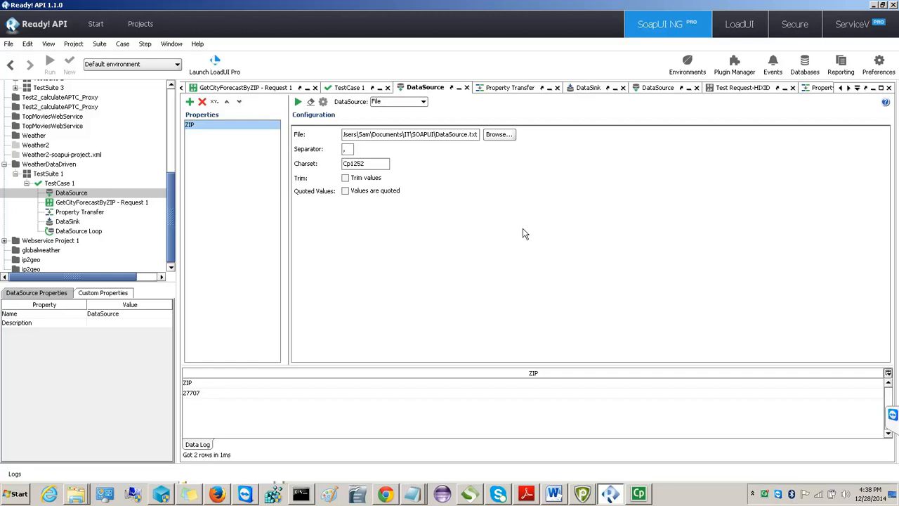
key(alt+Tab)
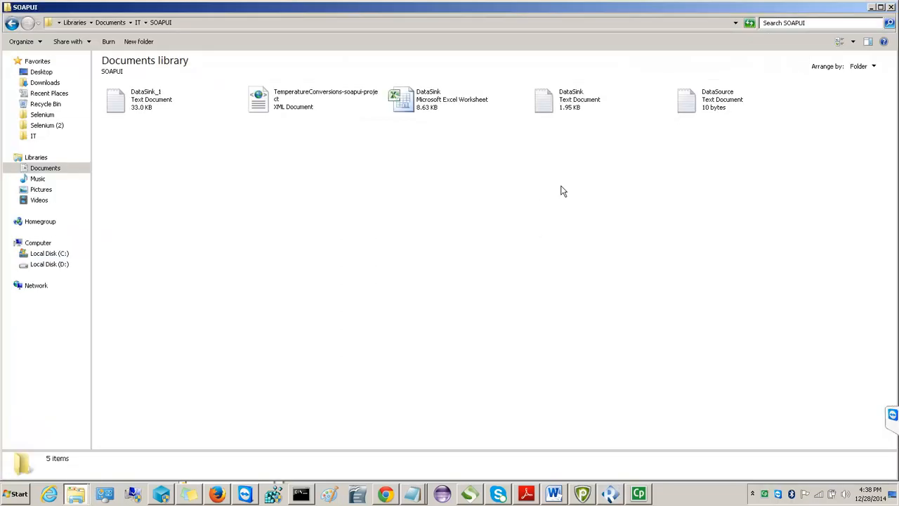
Delete the ZIP header line from DataSource.txt so only 27707 remains, and save
click(710, 103)
double_click(711, 104)
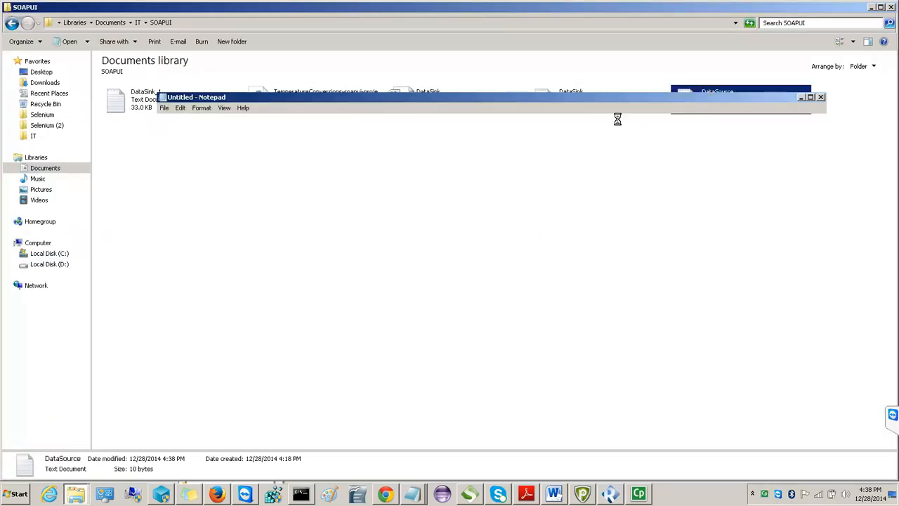
double_click(166, 119)
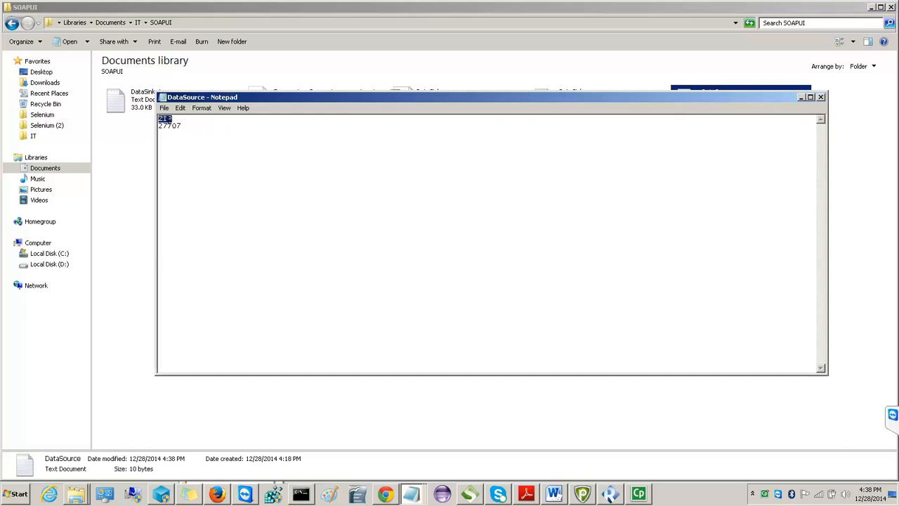
key(Delete)
key(Delete)
key(ctrl+s)
click(821, 97)
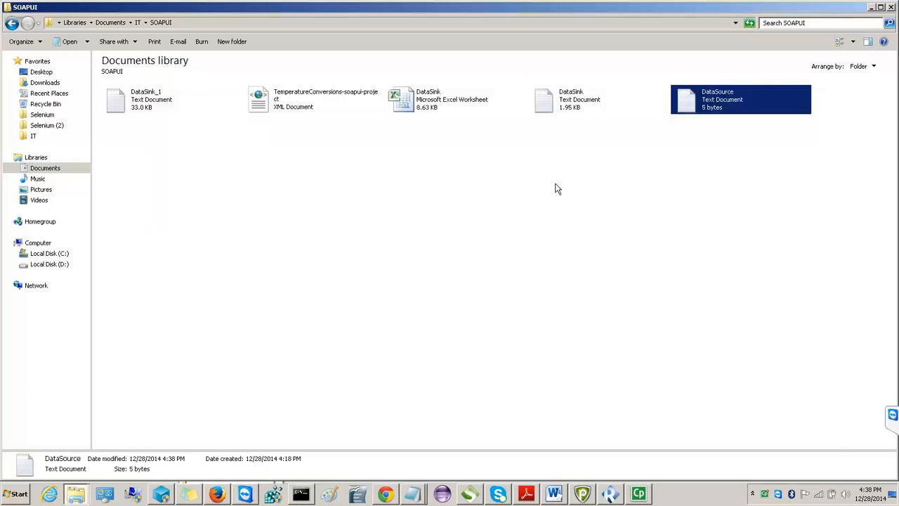
key(alt+Tab)
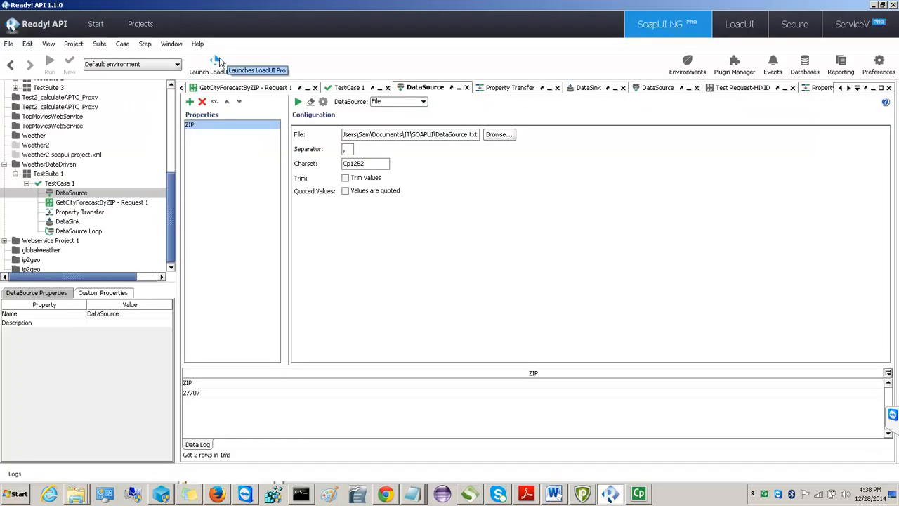
Retest the DataSource for all rows, confirming the single row 27707, and reopen GetCityForecastByZIP - Request 1
click(299, 103)
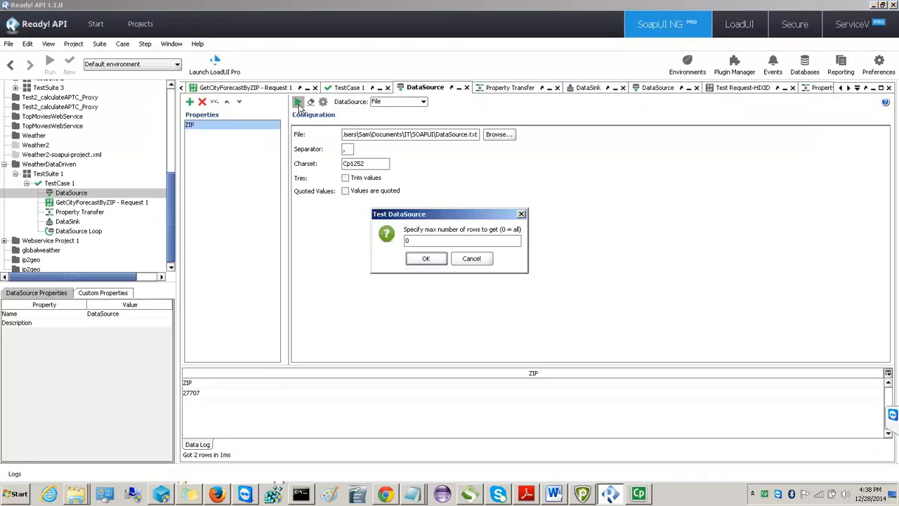
click(426, 258)
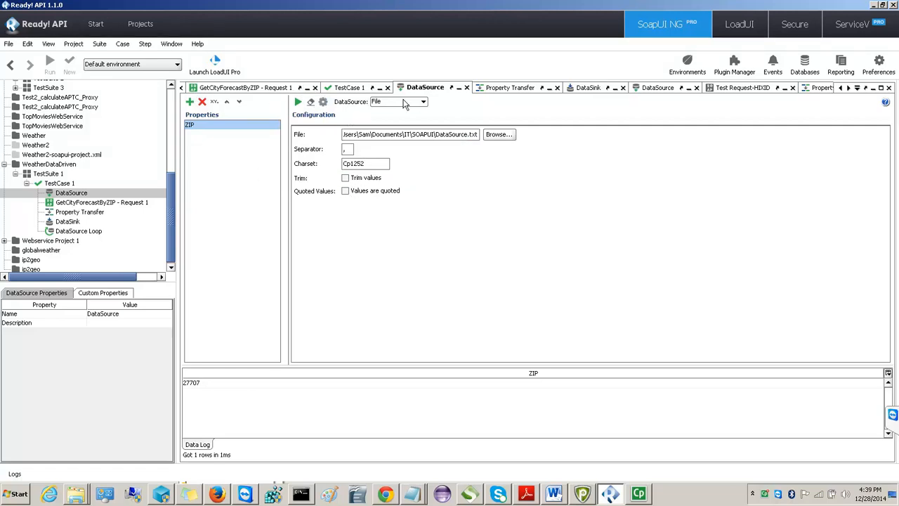
click(323, 102)
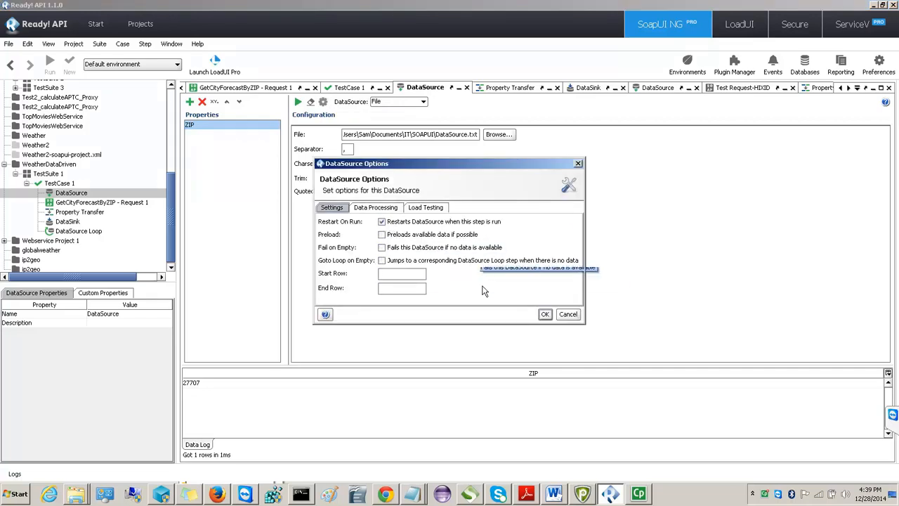
click(545, 314)
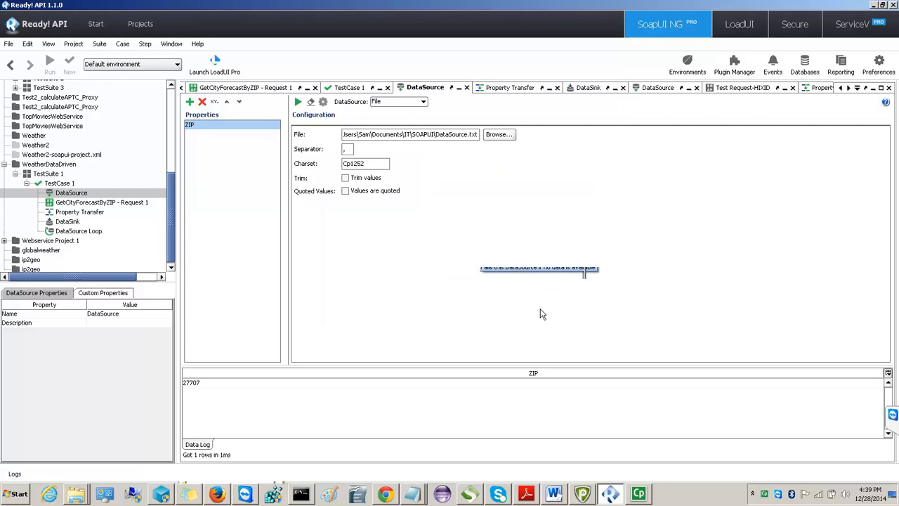
double_click(120, 203)
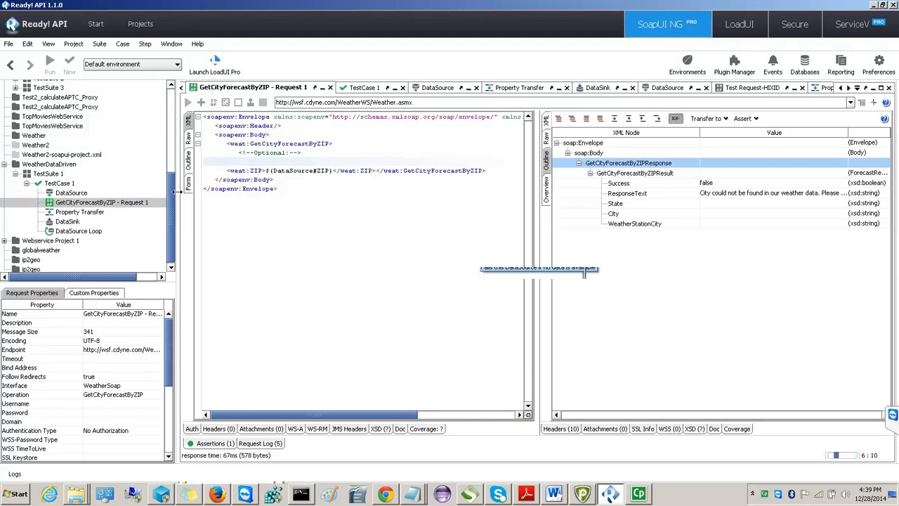
Copy the ${DataSource#ZIP} placeholder from the request's ZIP field in Form view
drag(172, 188, 176, 78)
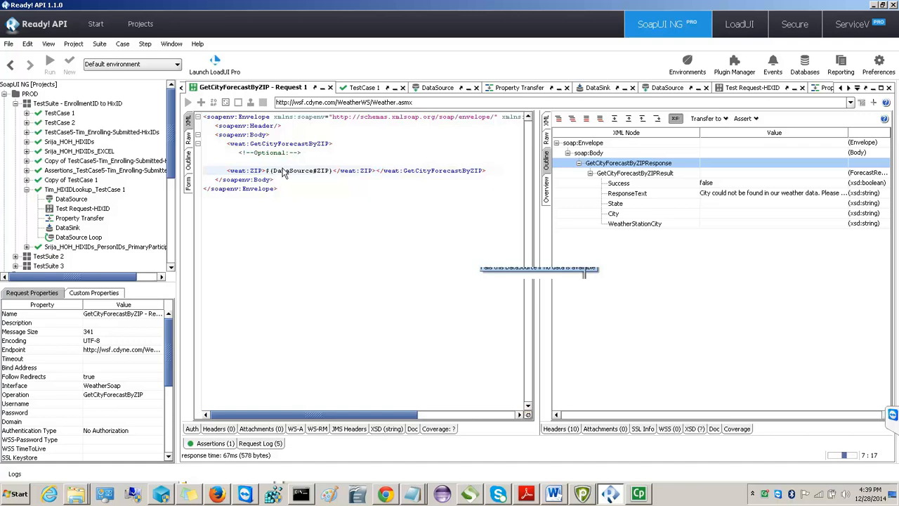
double_click(292, 170)
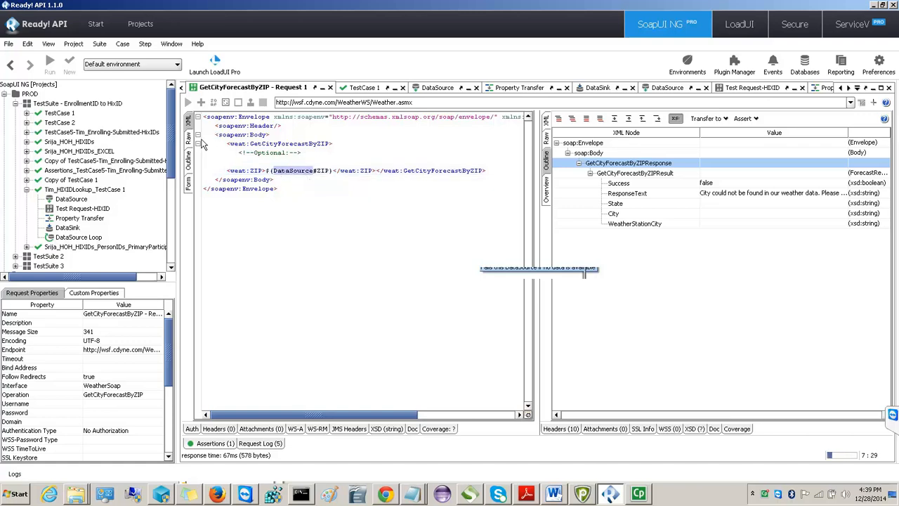
click(188, 183)
triple_click(279, 151)
key(ctrl+c)
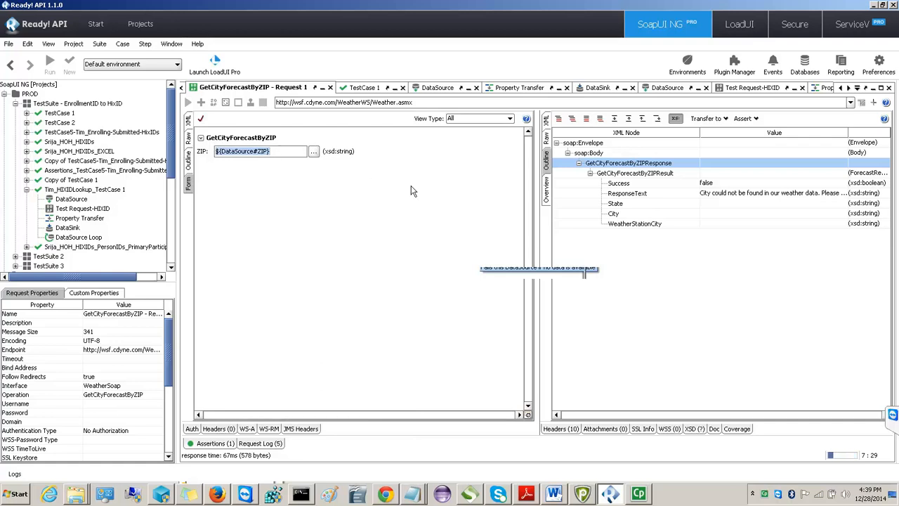
key(alt+Tab)
key(alt+Tab)
key(alt+Tab)
key(alt+Tab)
key(alt+Tab)
key(alt+Tab)
key(alt+Tab)
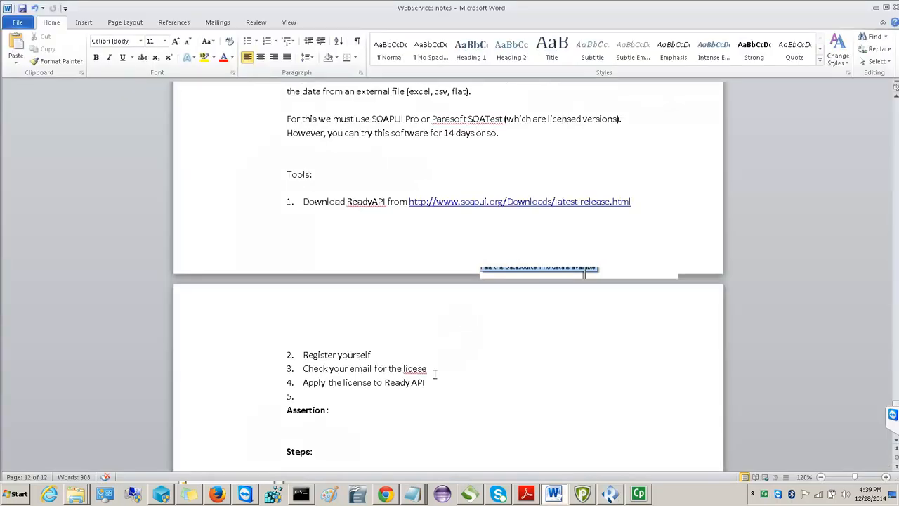
Add the note 'Parameterized string for Request XML: ${DataSource#ZIP}' below the numbered list
click(313, 399)
key(Return)
key(Return)
key(Return)
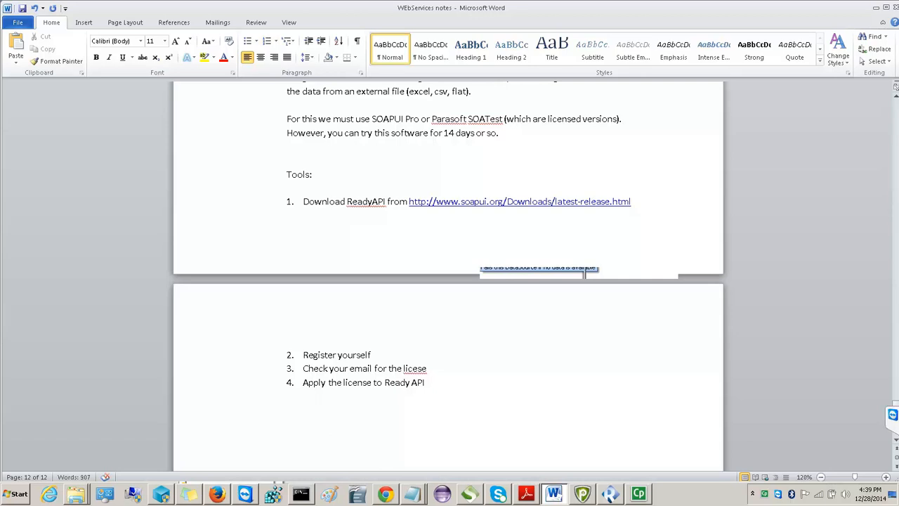
text(Parameterized string for )
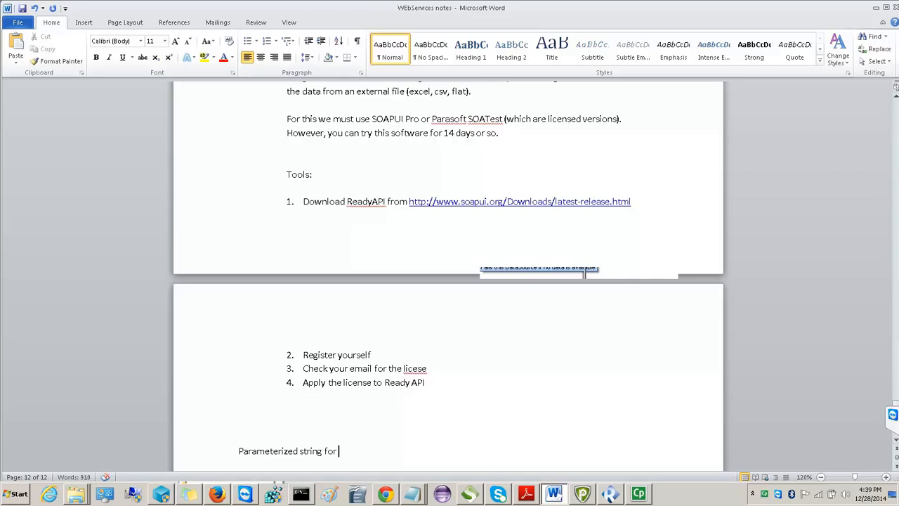
text(Request XML:)
key(ctrl+v)
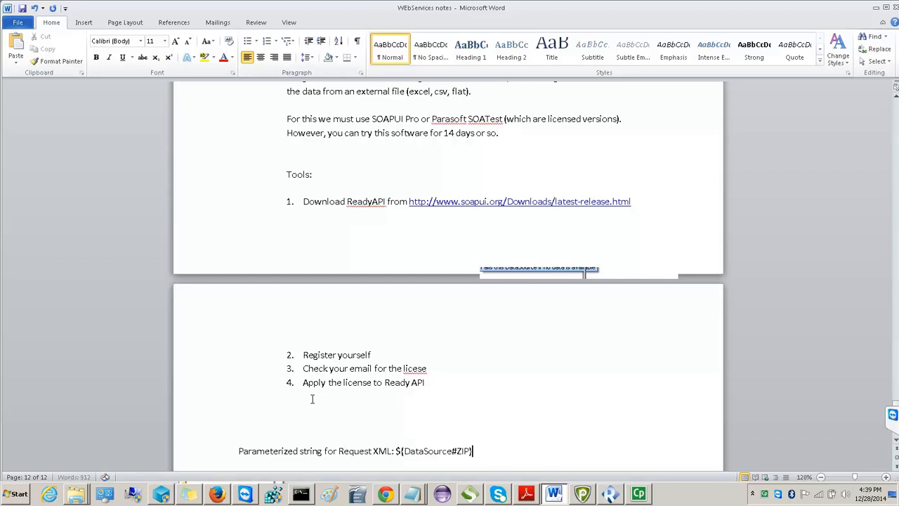
key(alt+Tab)
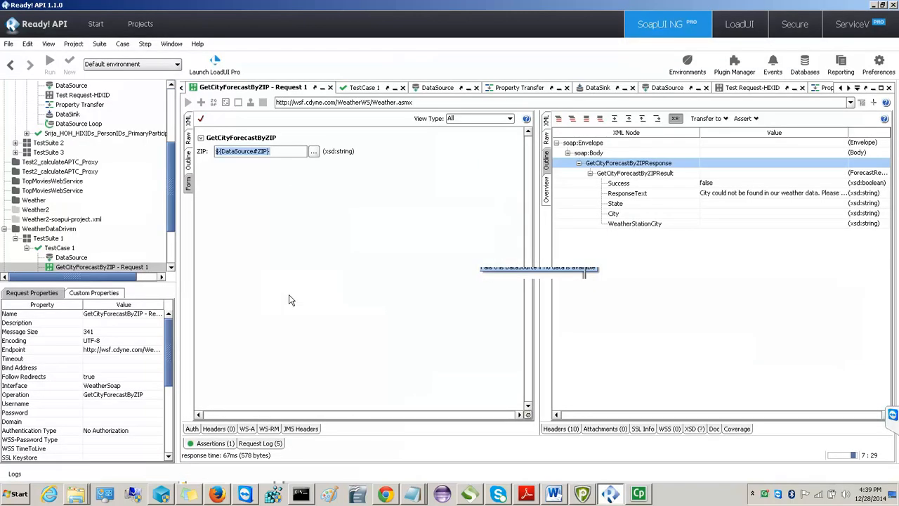
Set the request ZIP to 27707 and save all projects, overwriting the three modified project files
text(27707)
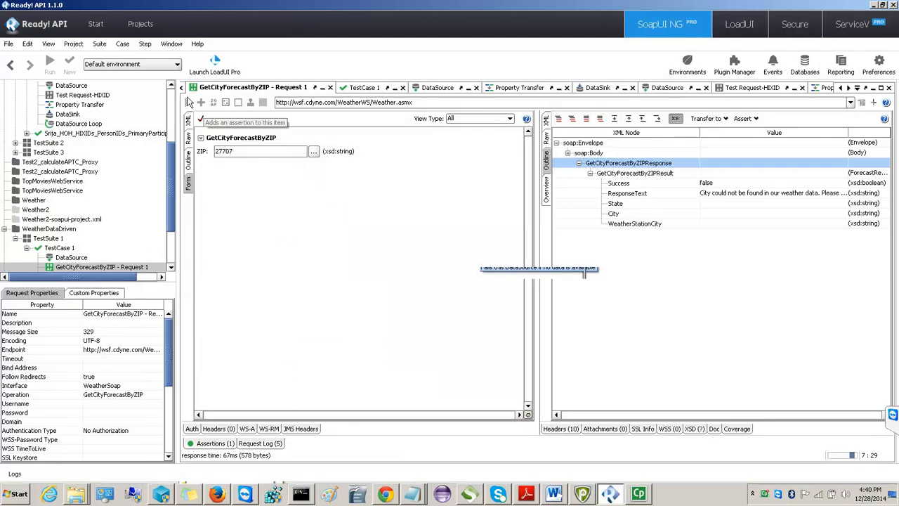
click(8, 43)
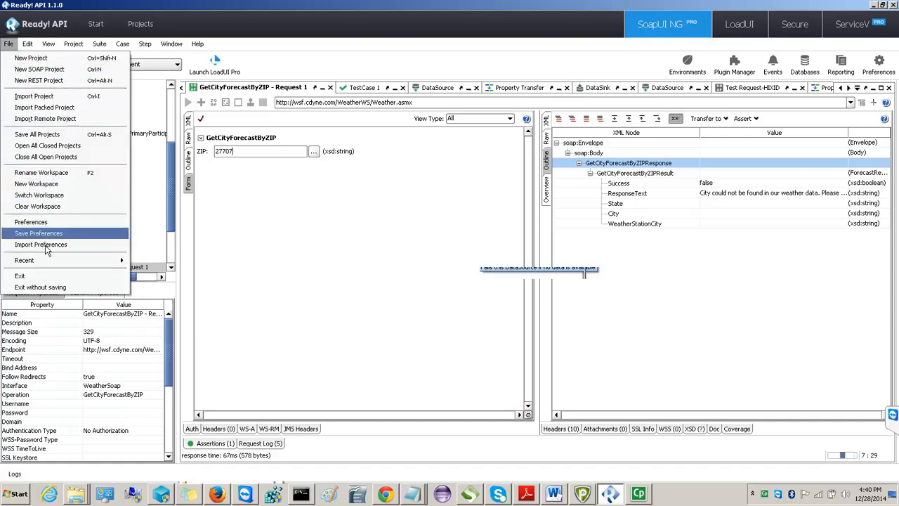
click(39, 134)
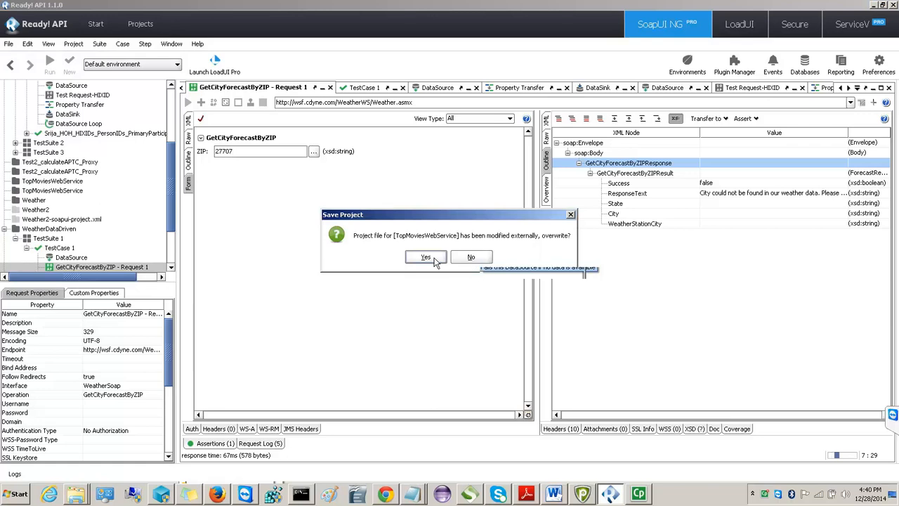
click(435, 261)
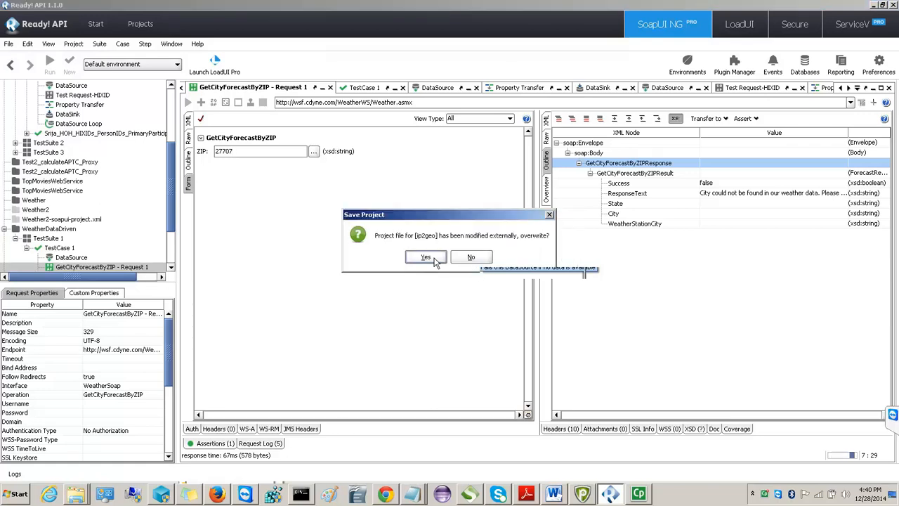
click(435, 261)
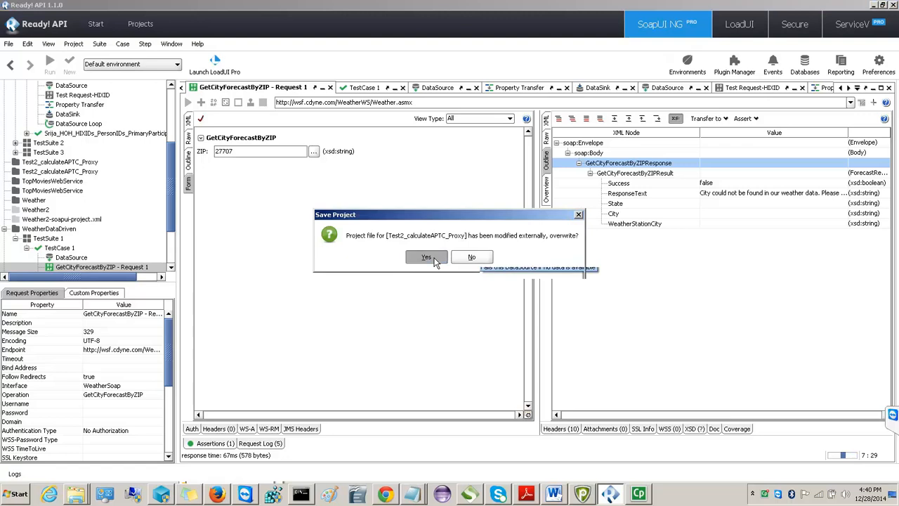
click(426, 257)
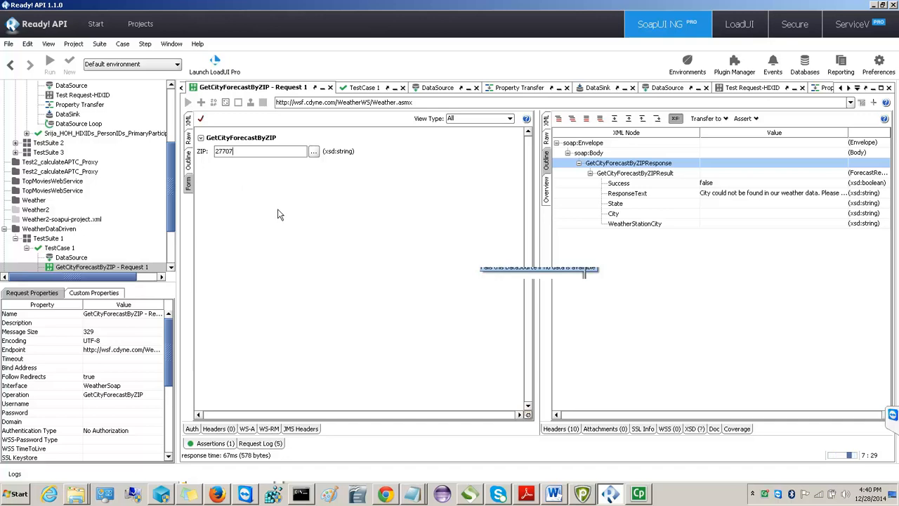
click(188, 121)
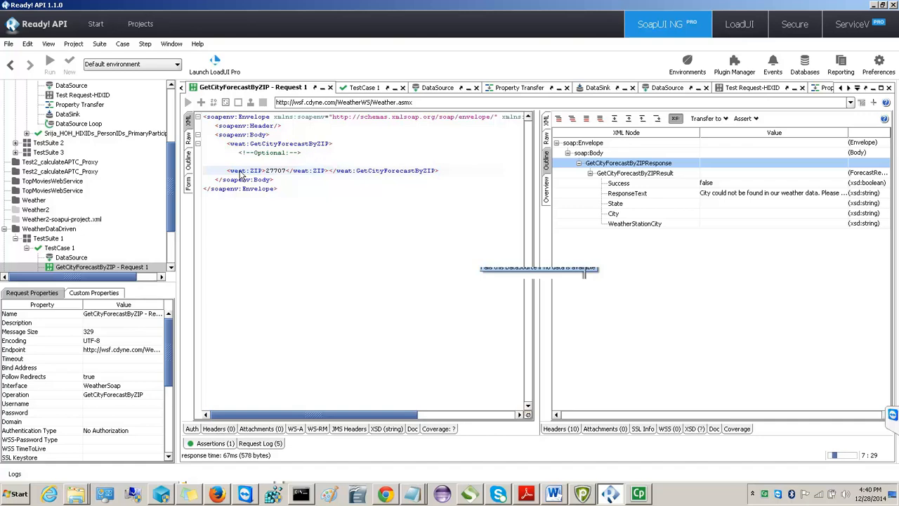
drag(169, 210, 169, 229)
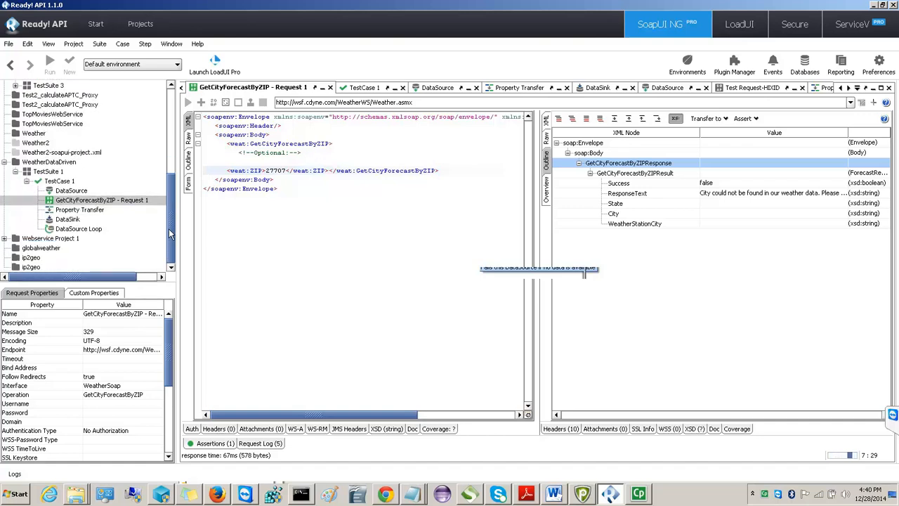
double_click(99, 212)
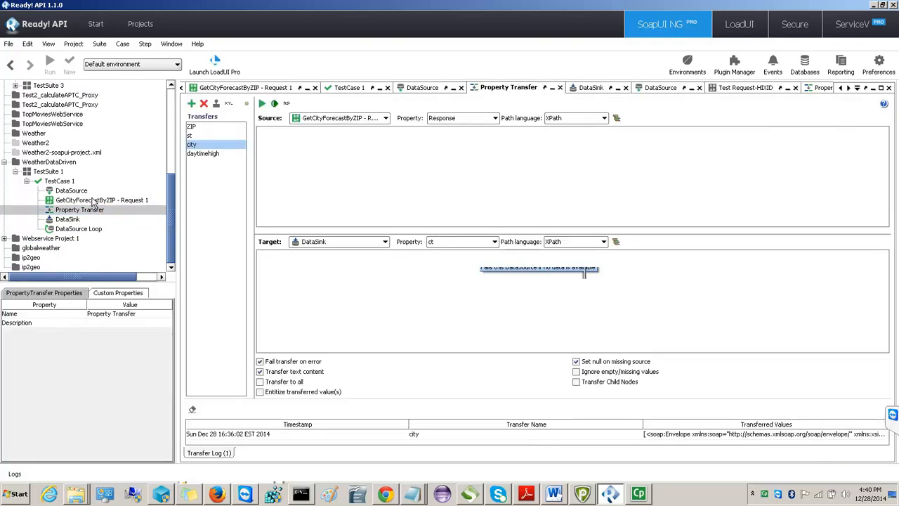
double_click(92, 201)
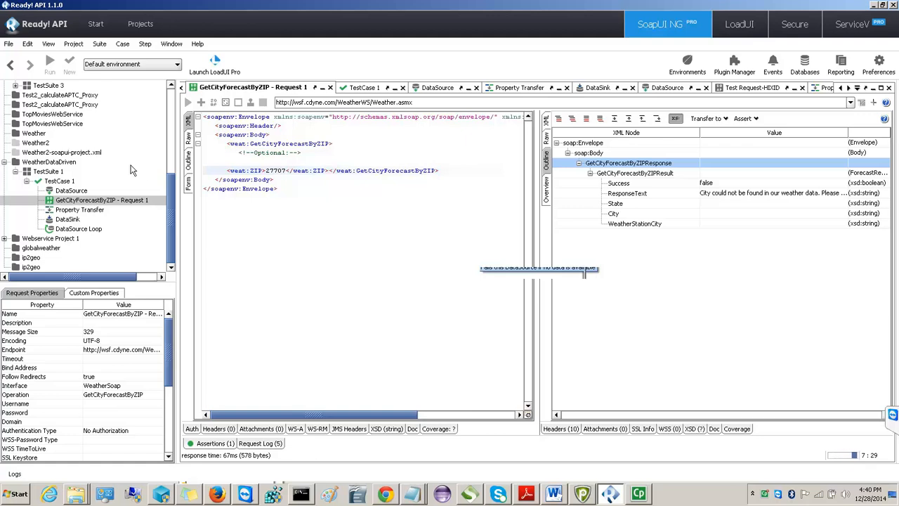
drag(172, 184, 170, 95)
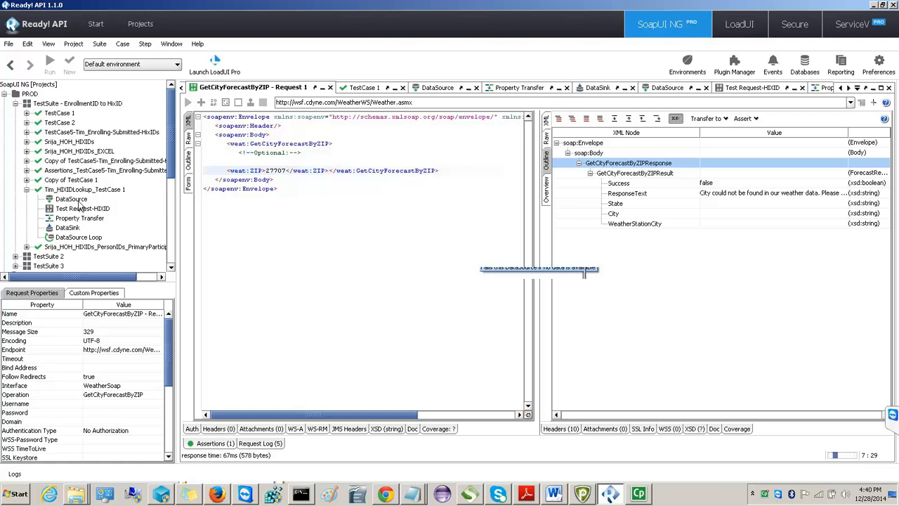
double_click(79, 201)
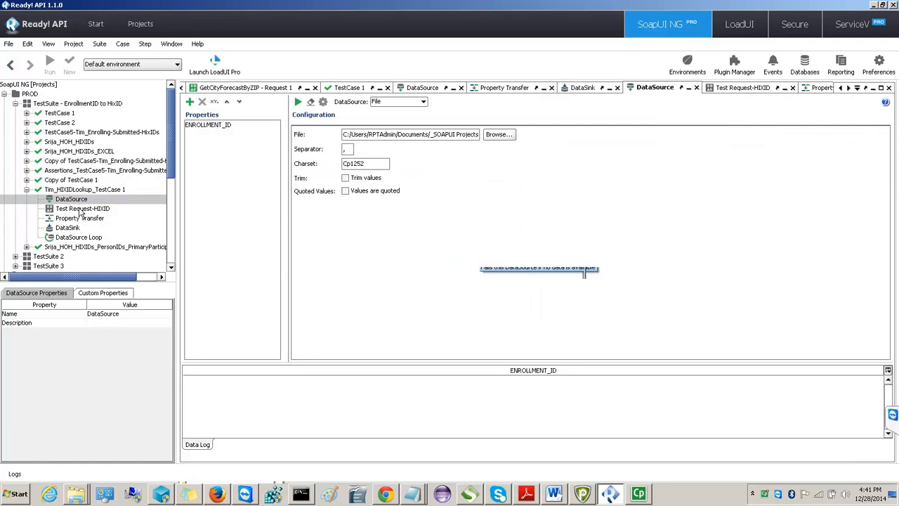
double_click(79, 209)
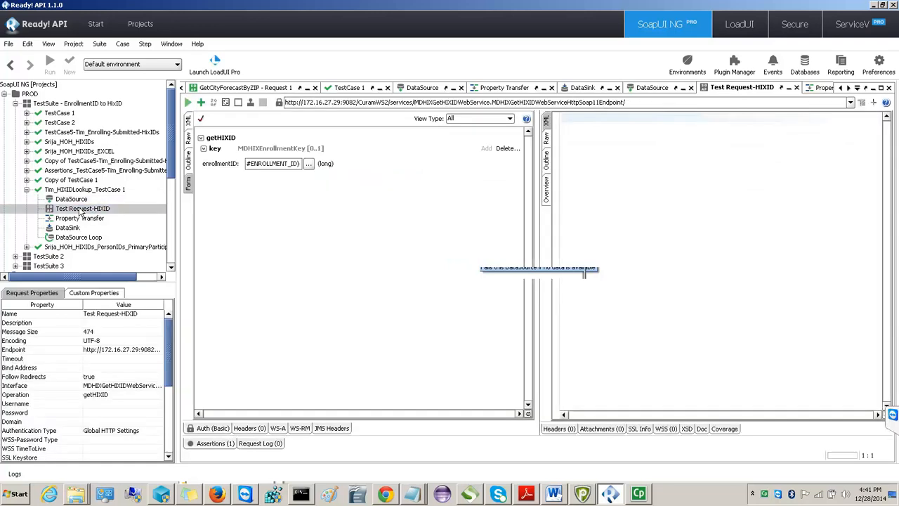
click(188, 121)
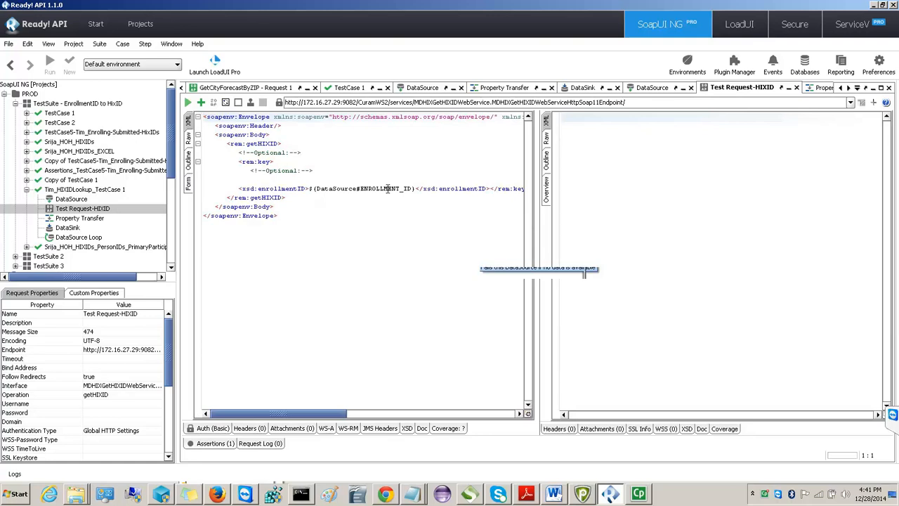
key(alt+Tab)
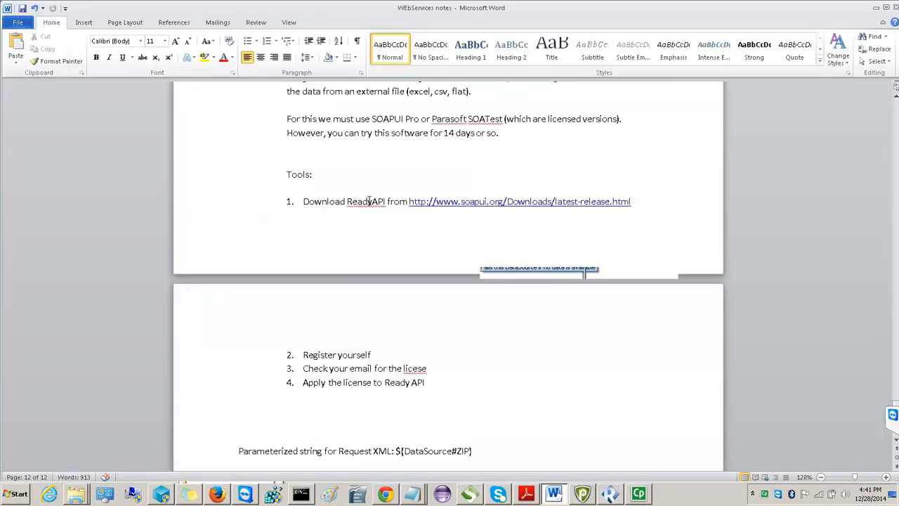
key(alt+Tab)
key(alt+Tab)
key(alt+Tab)
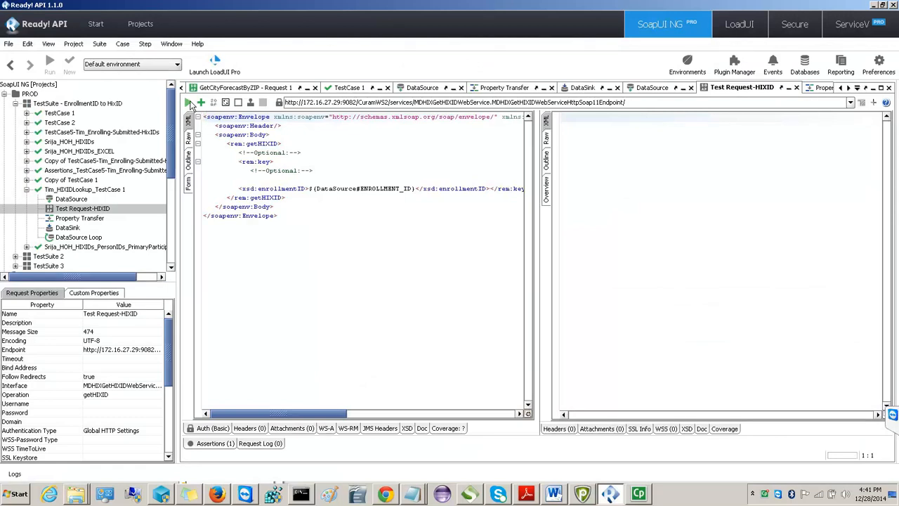
click(190, 104)
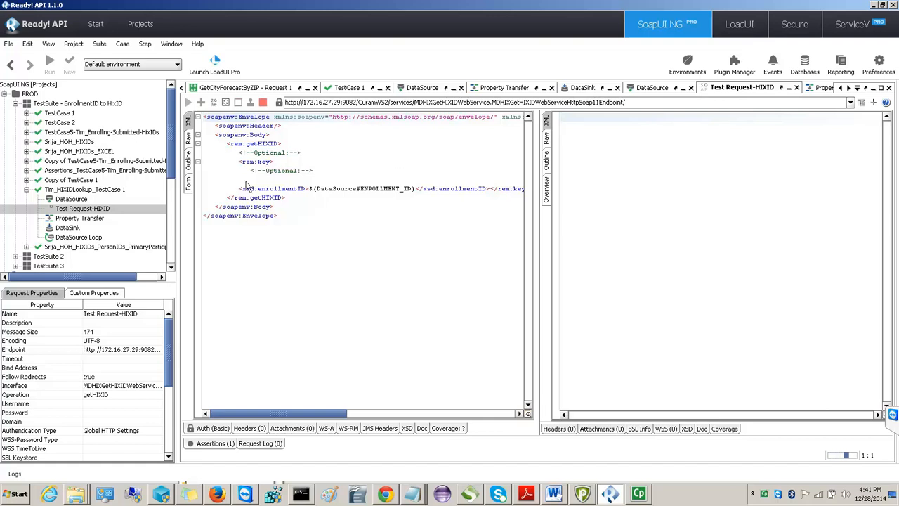
scroll(172, 163, down, 9)
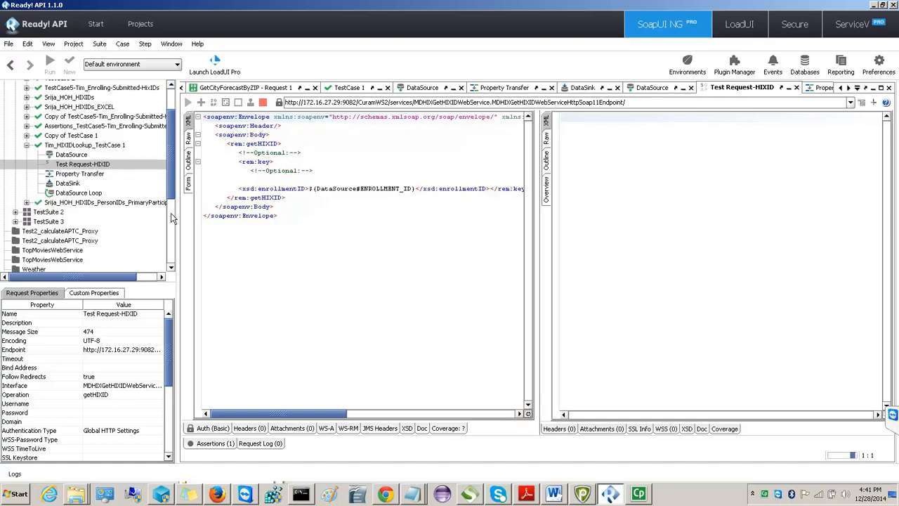
click(263, 103)
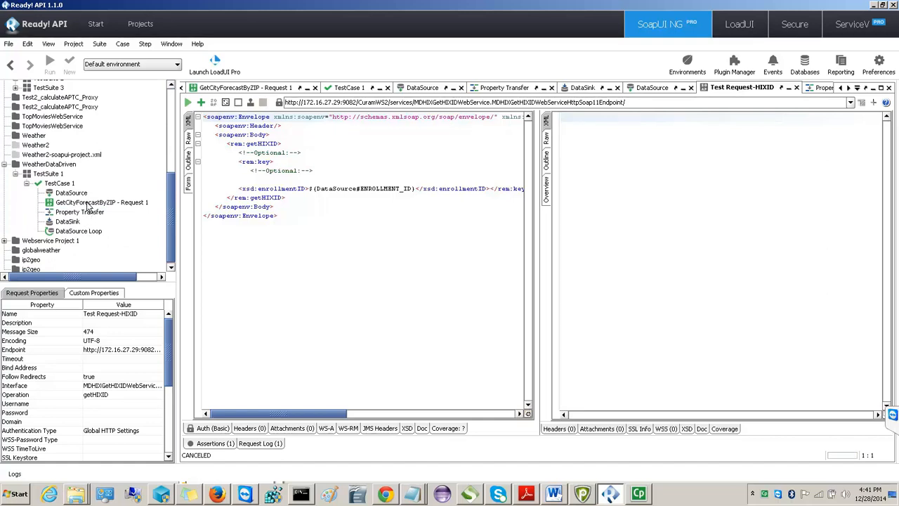
double_click(88, 203)
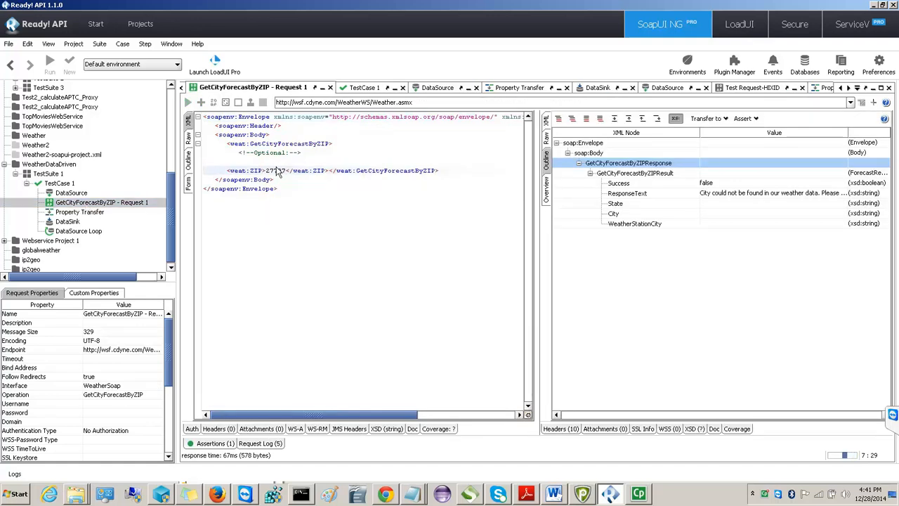
Replace the hard-coded ZIP 27707 with the DataSource ZIP property, ${DataSource#ZIP}
double_click(276, 172)
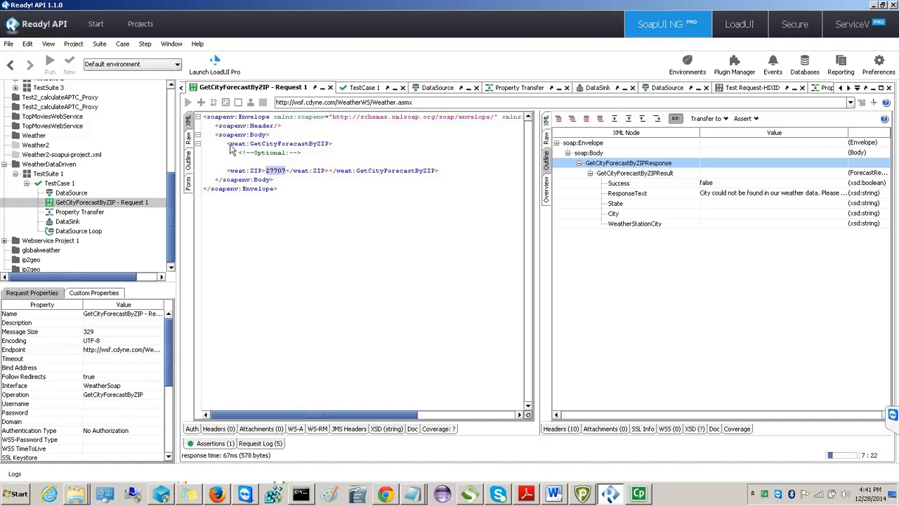
click(188, 181)
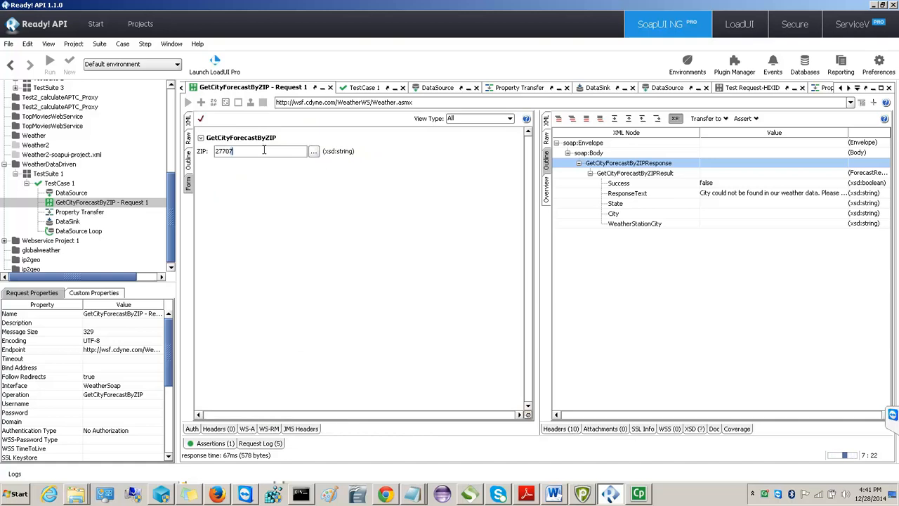
click(316, 152)
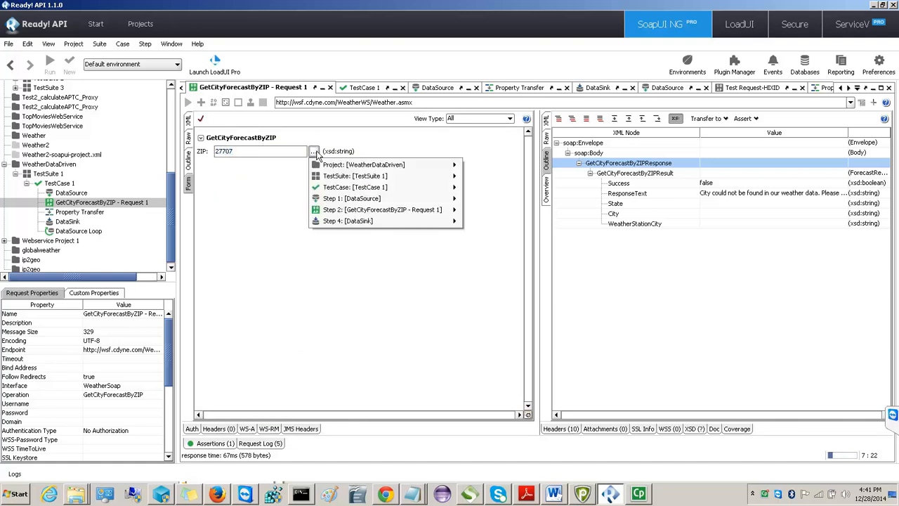
mouse_move(416, 186)
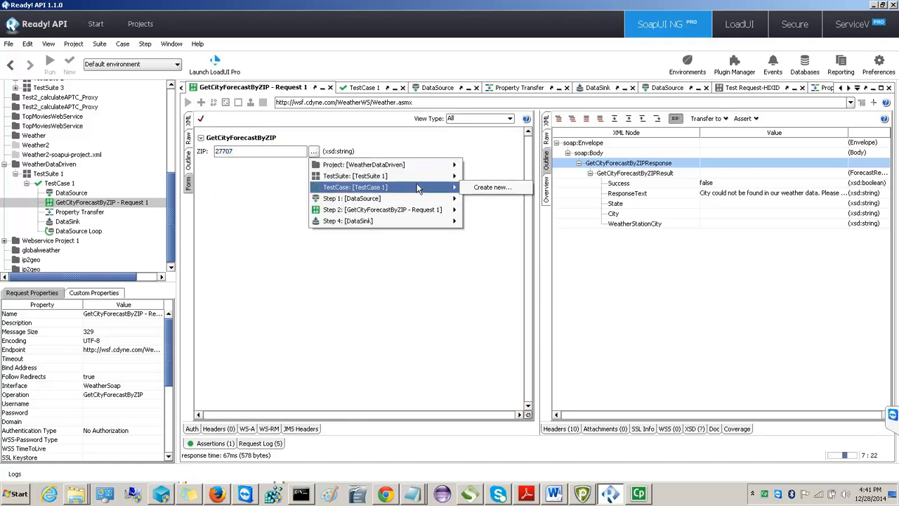
mouse_move(408, 209)
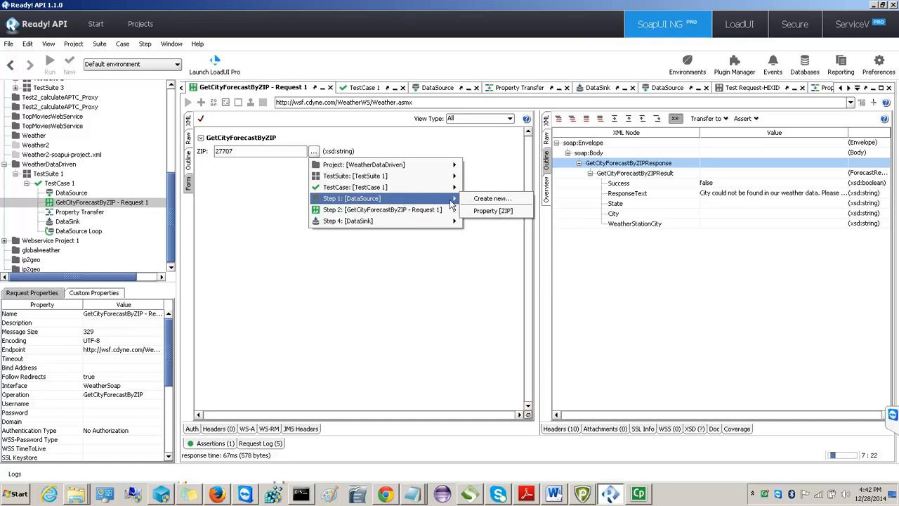
click(490, 212)
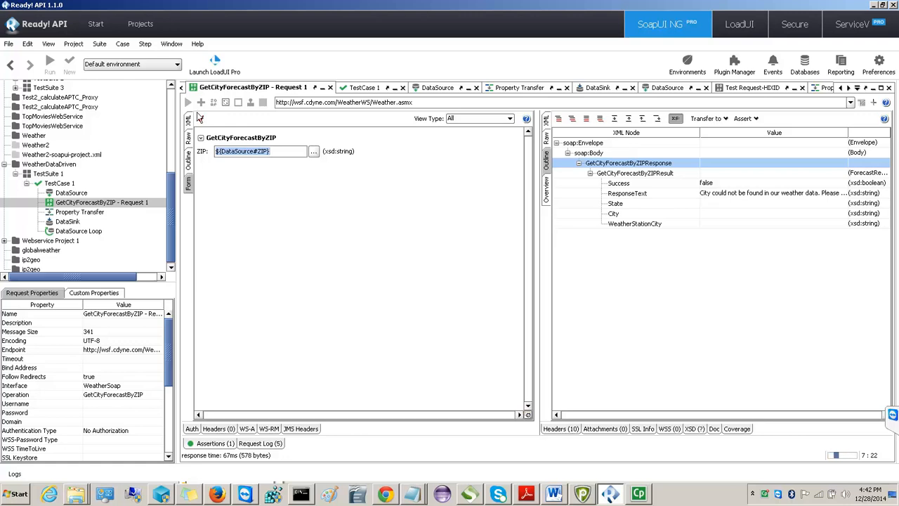
Save all projects, approving overwrites for ip2geo, Test2_calculateAPTC_Proxy and the other modified projects, then open TestCase 1
click(8, 44)
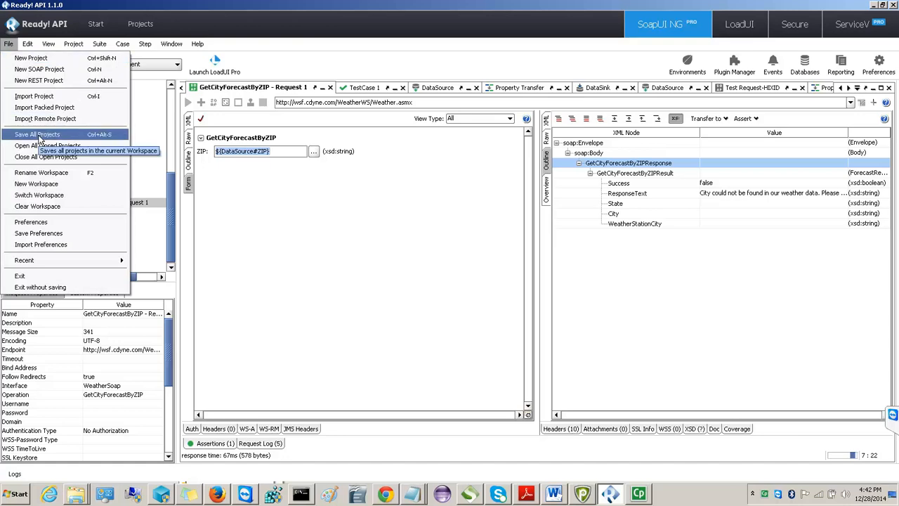
click(40, 138)
click(424, 258)
click(424, 258)
click(423, 258)
click(424, 258)
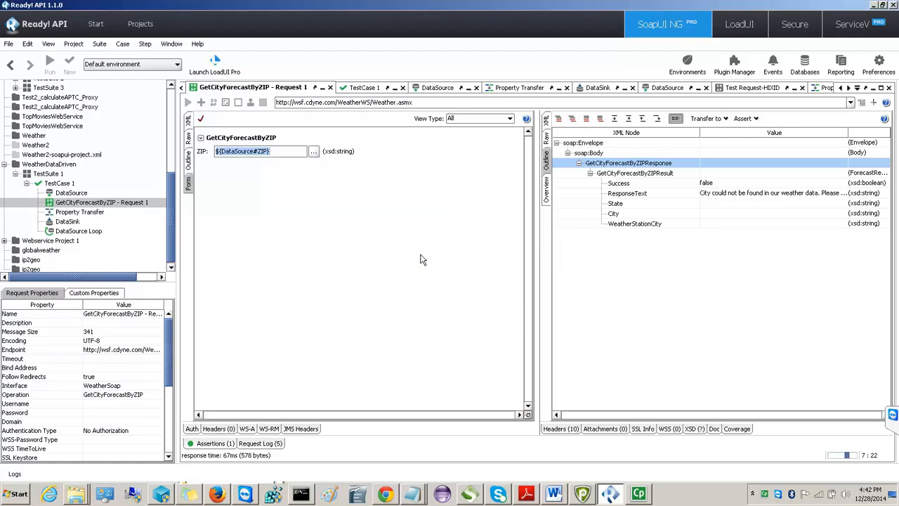
click(189, 121)
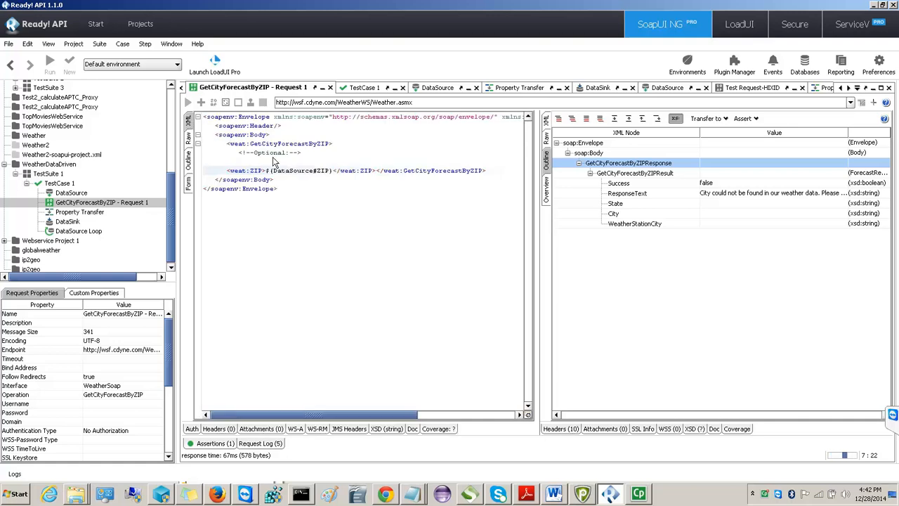
double_click(63, 184)
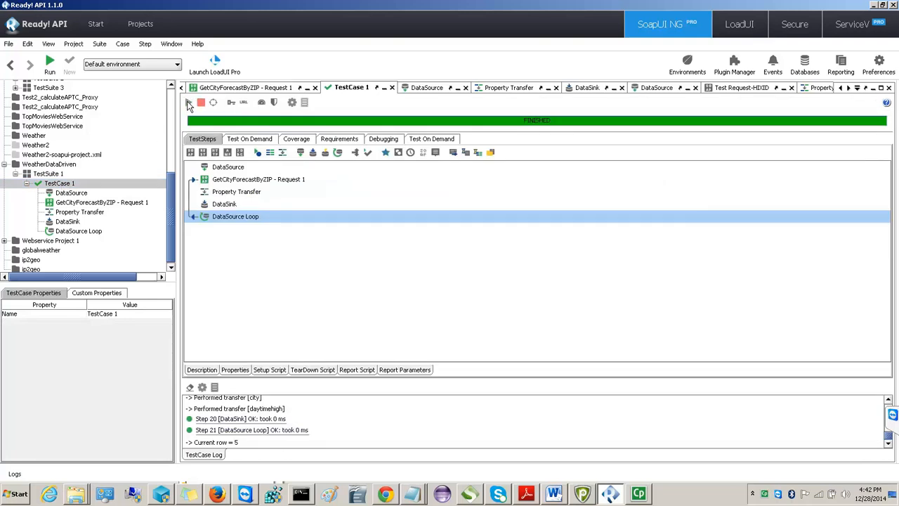
Rerun TestCase 1 and step through its log entries, including the DataSink step's entry
click(188, 104)
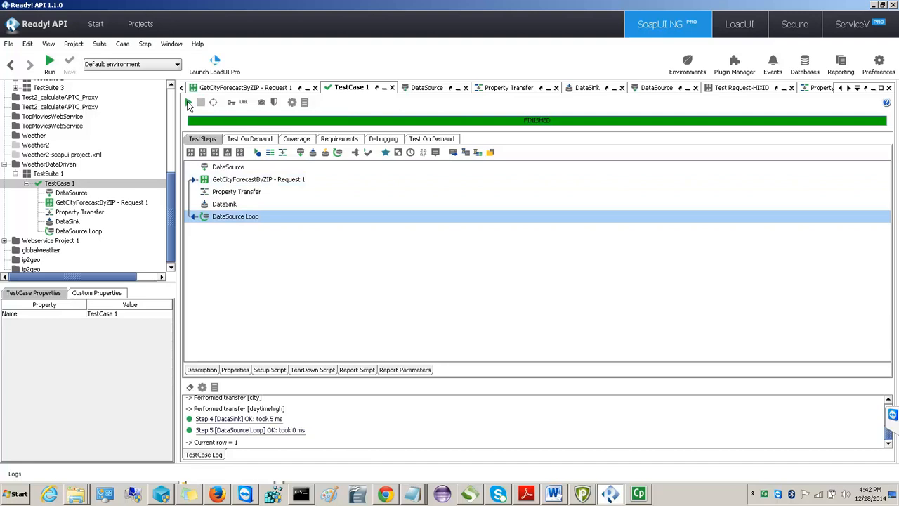
click(431, 419)
key(Down)
key(Down)
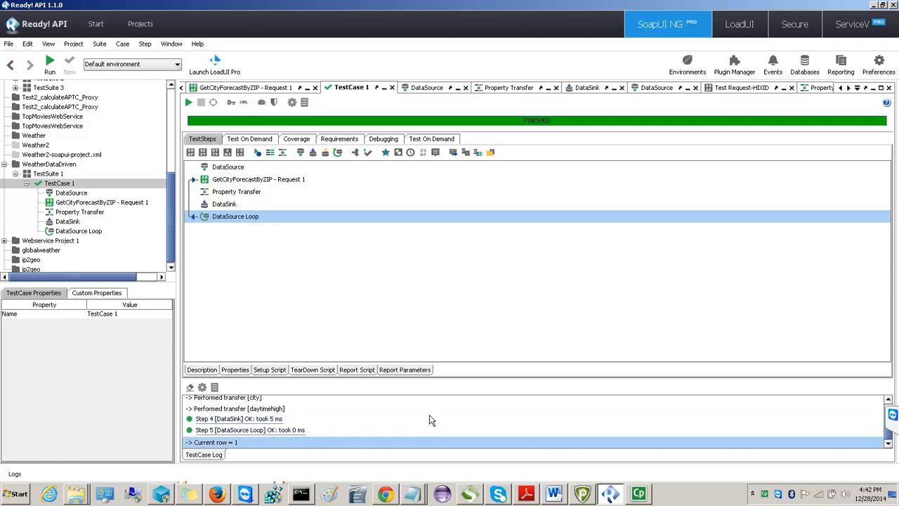
key(Up)
key(Up)
key(Up)
key(Down)
key(Down)
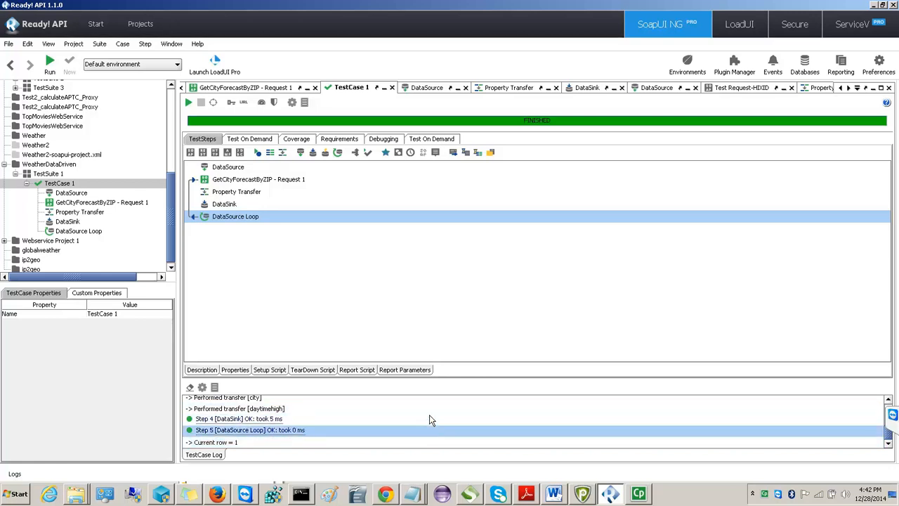
key(Down)
key(Up)
key(Down)
key(alt+Tab)
key(alt+Tab)
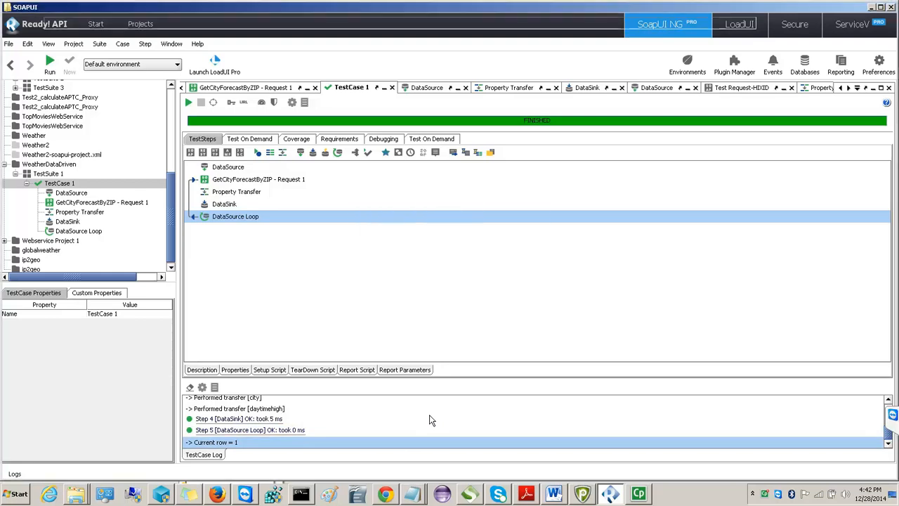
Open DataSink.txt in Notepad, inspect the written responses' Success false lines, and close it
click(356, 256)
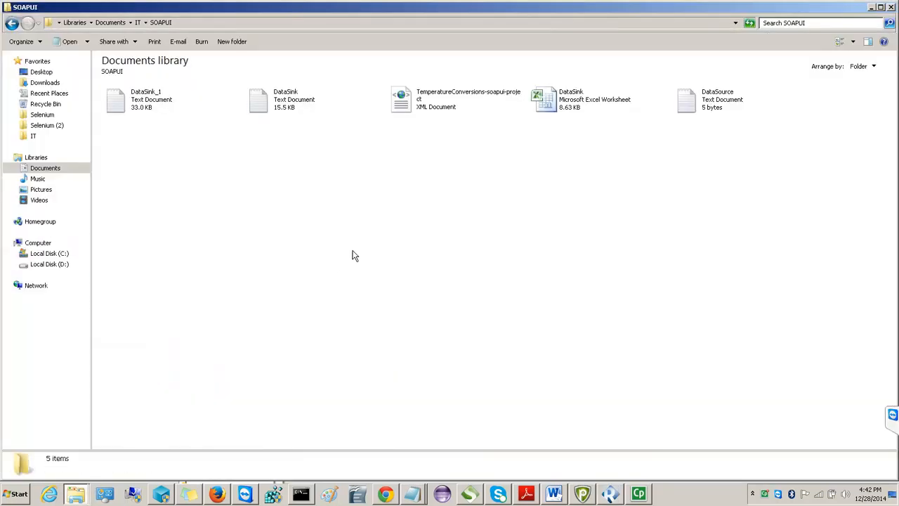
double_click(288, 106)
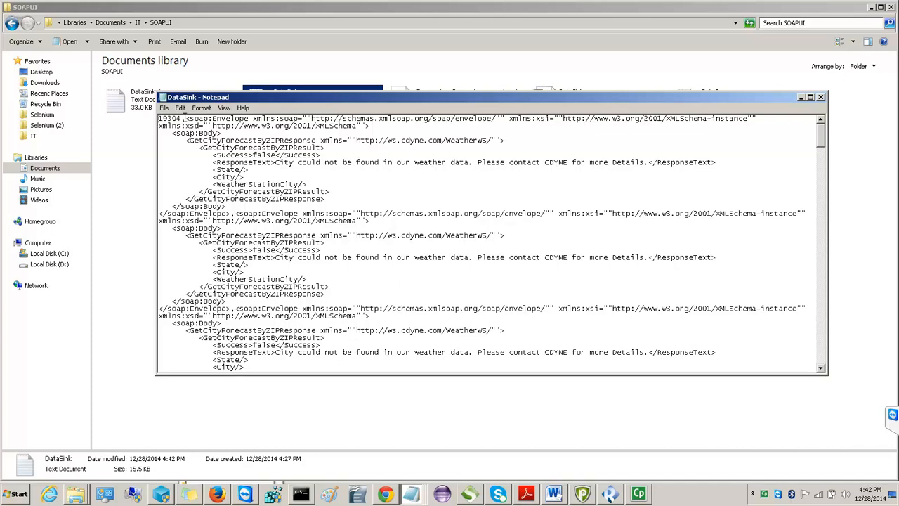
drag(185, 118, 492, 266)
click(492, 267)
double_click(268, 248)
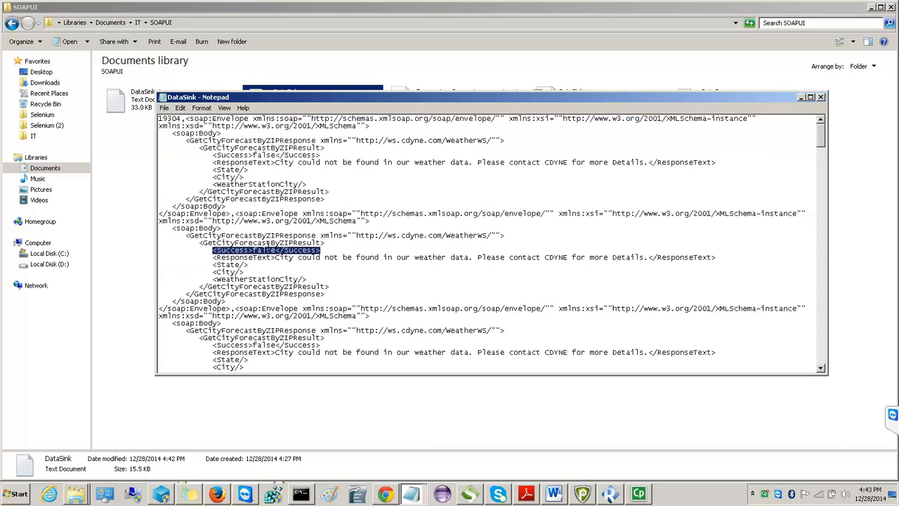
double_click(262, 154)
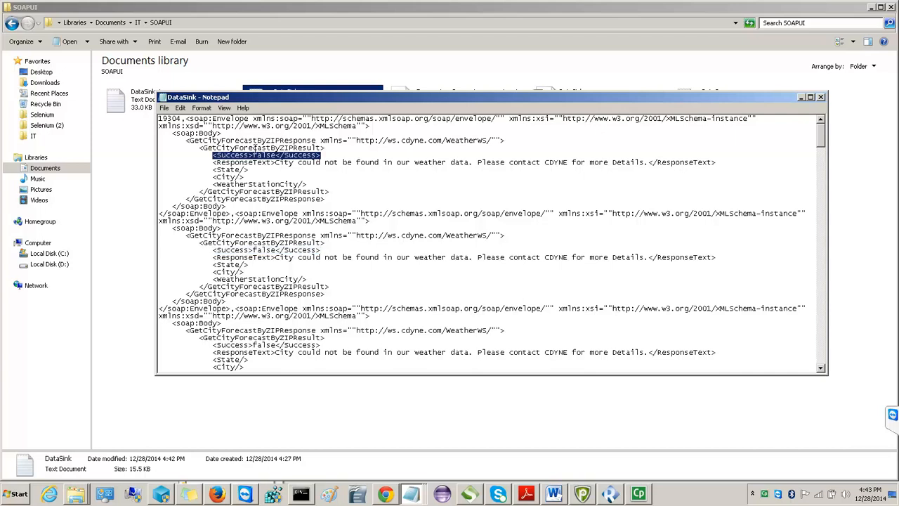
click(255, 148)
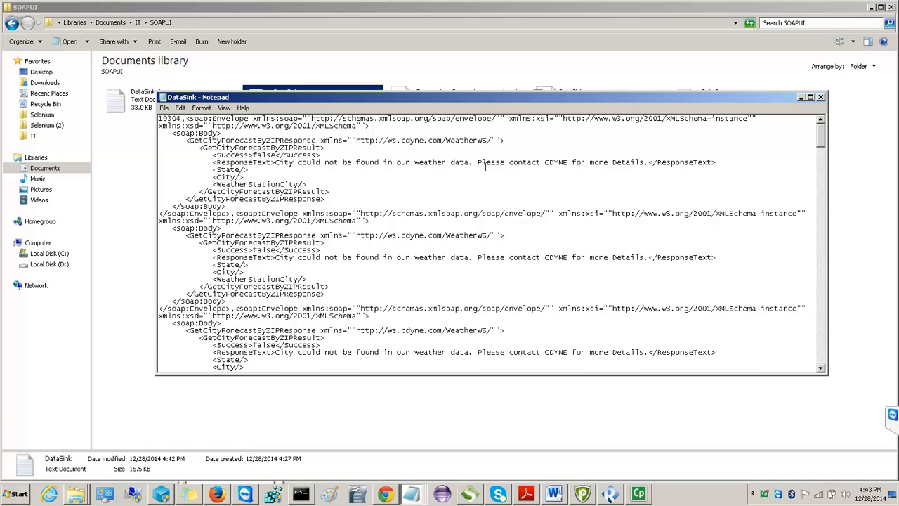
click(821, 97)
key(alt+Tab)
key(alt+Tab)
key(alt+Tab)
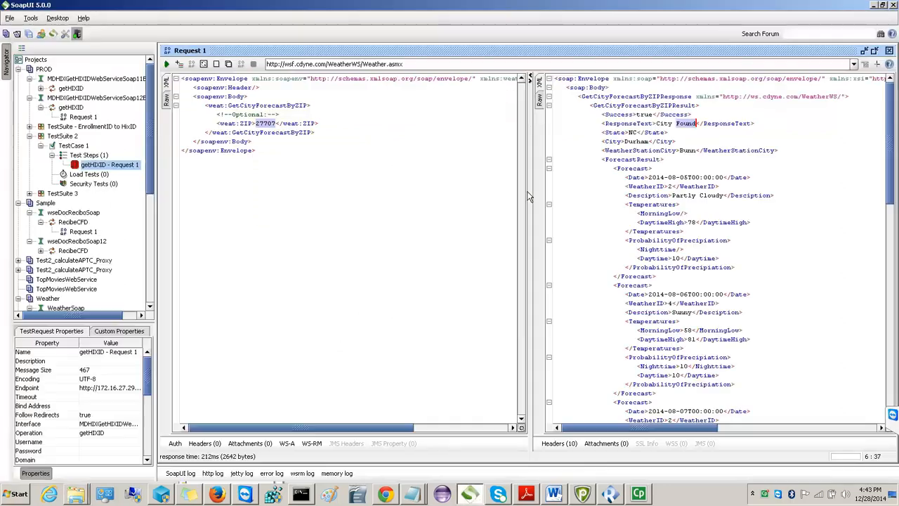
Resend the ZIP 27707 request and check its Durham DaytimeHigh value of 78
click(166, 64)
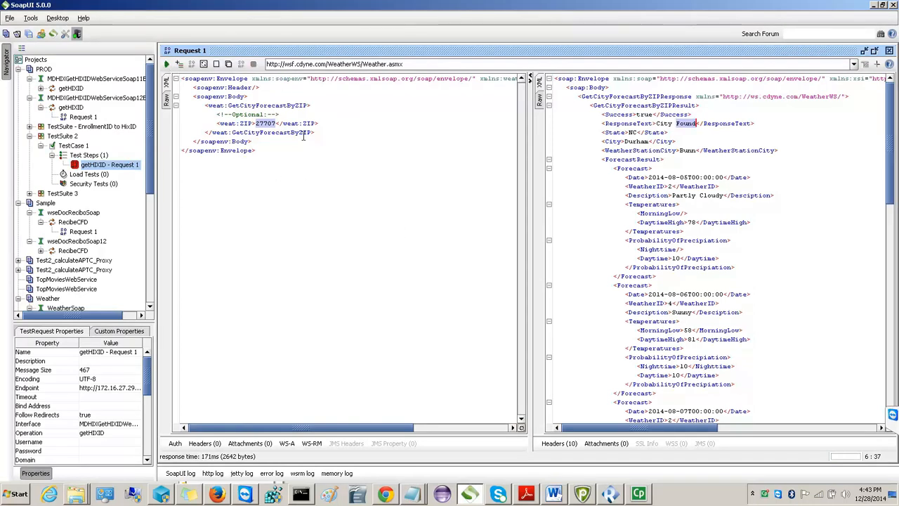
click(700, 222)
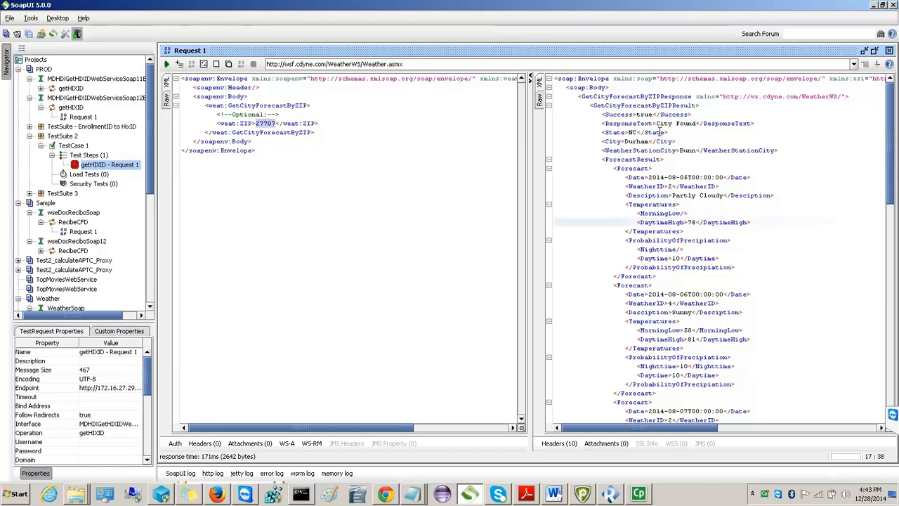
key(alt+Tab)
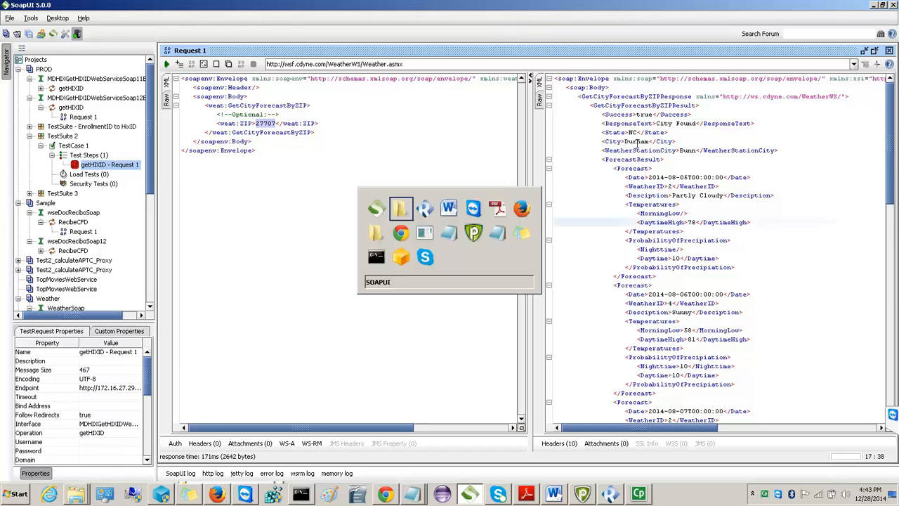
key(alt+Tab)
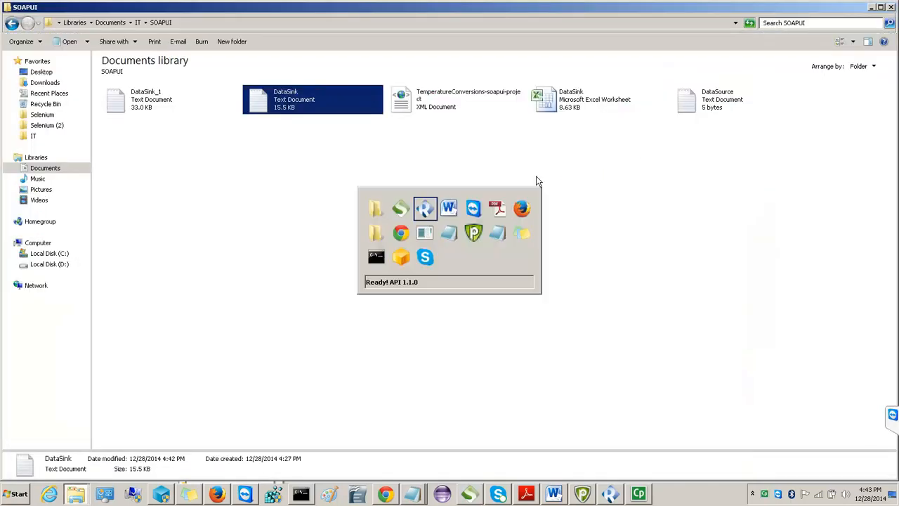
Reopen DataSink.txt to review its repeated city-not-found responses, then close it
key(alt+Tab)
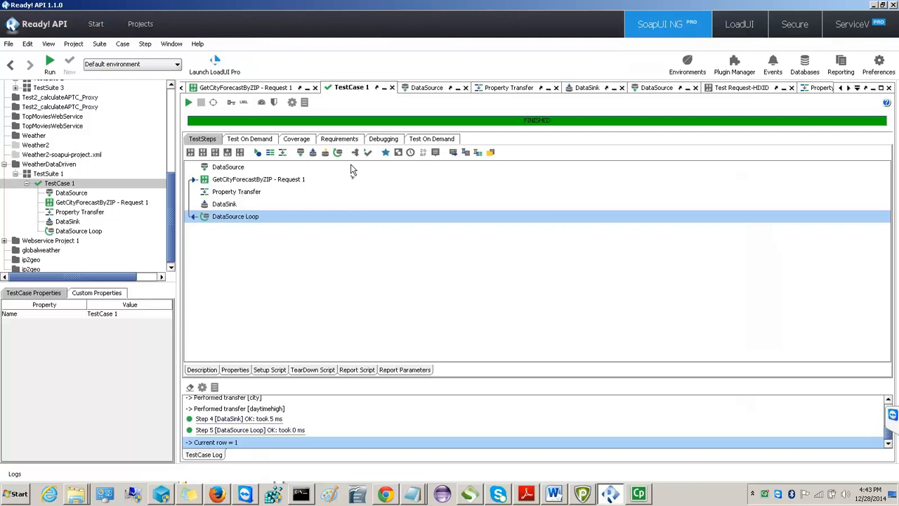
key(alt+Tab)
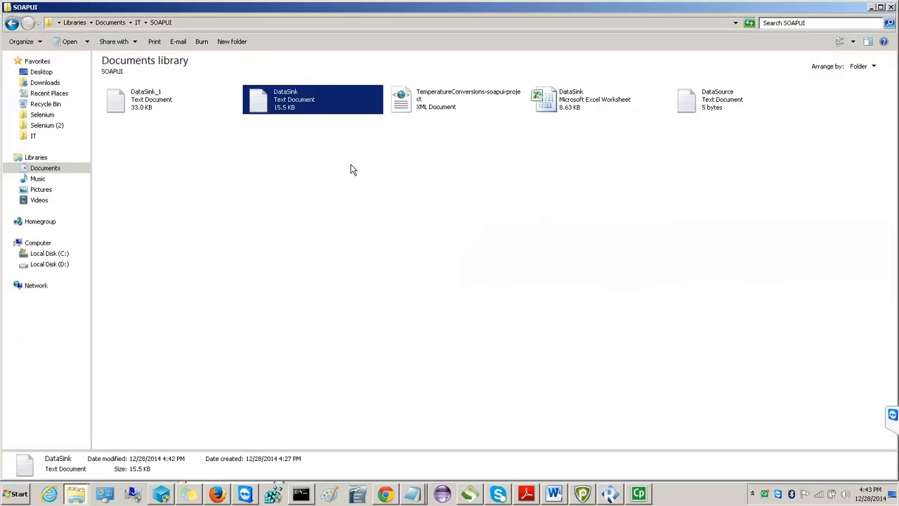
key(Return)
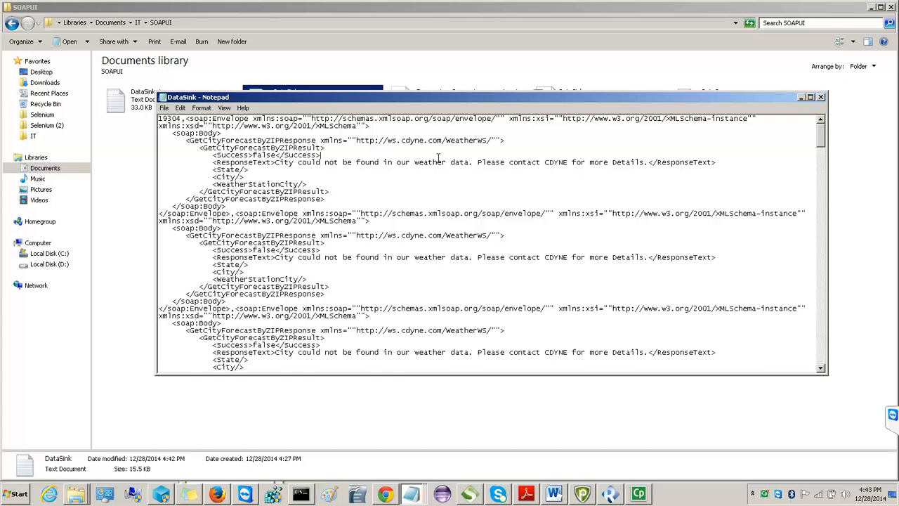
click(460, 204)
click(821, 97)
middle_click(543, 237)
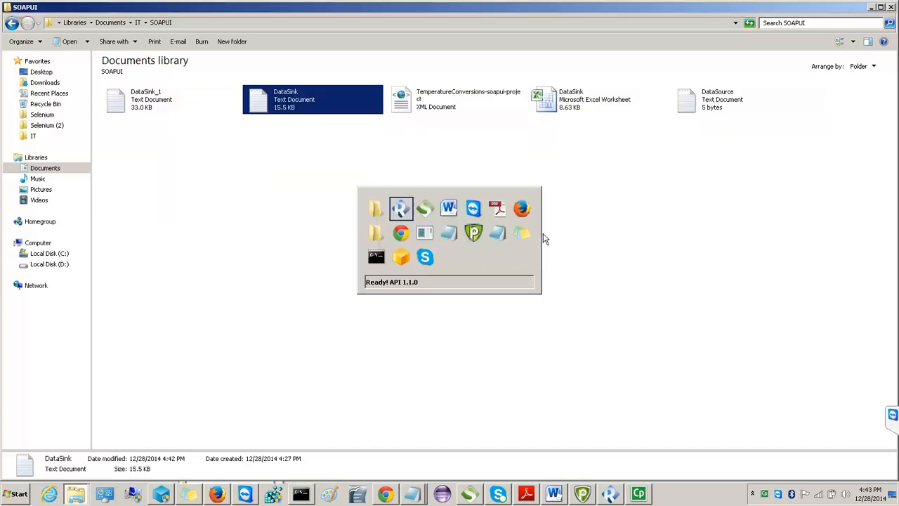
key(alt+Tab)
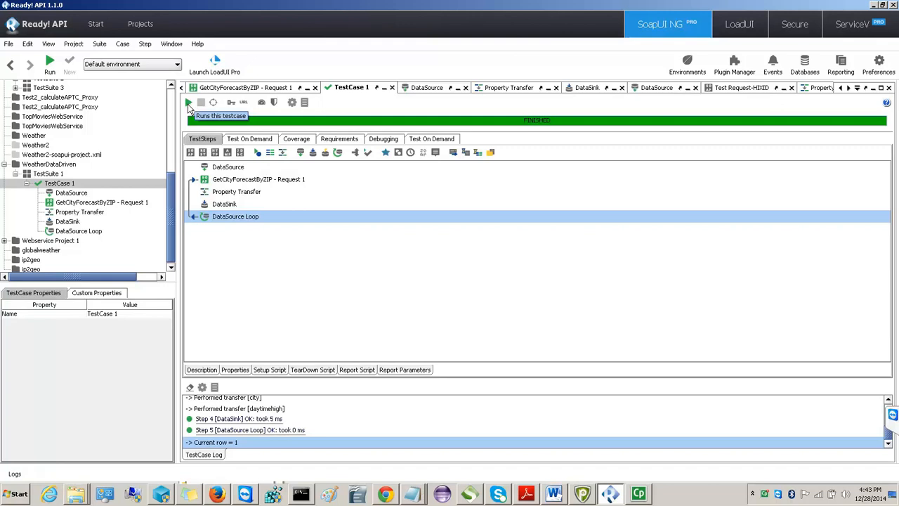
Open the GetCityForecastByZIP request with its Durham, NC response, then the DataSink step's editor
click(82, 203)
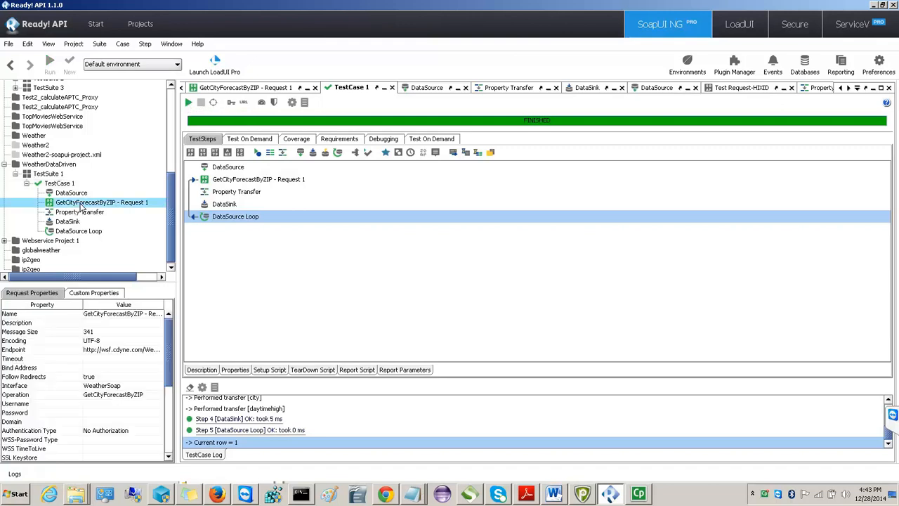
double_click(81, 203)
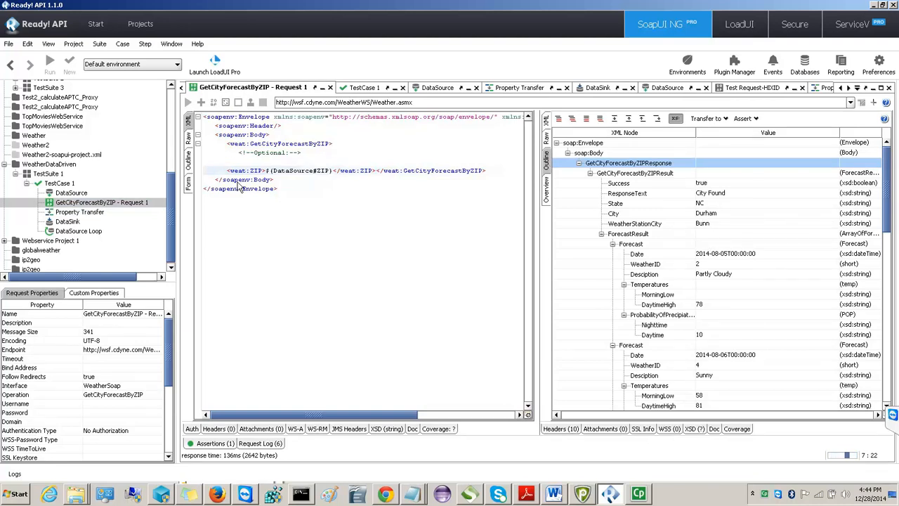
double_click(68, 223)
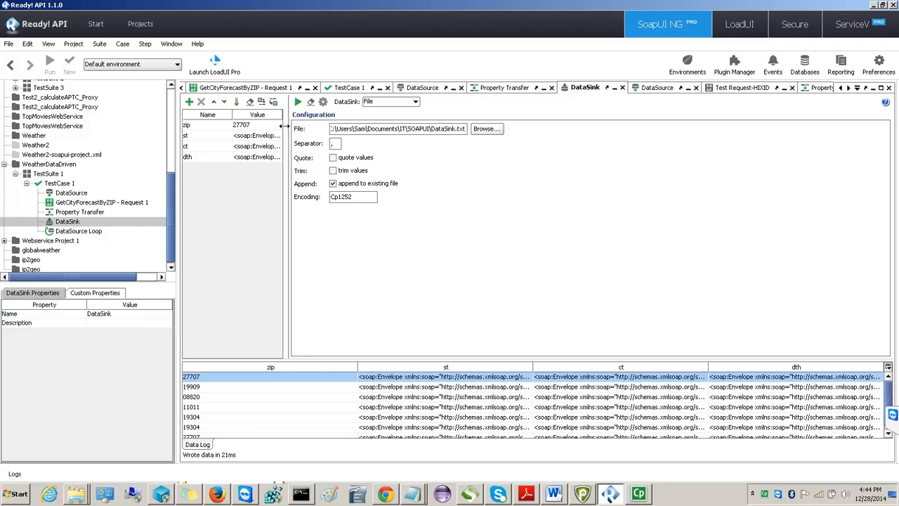
Review the DataSink st property, dismissing the load and save property-value dialogs unchanged
double_click(253, 136)
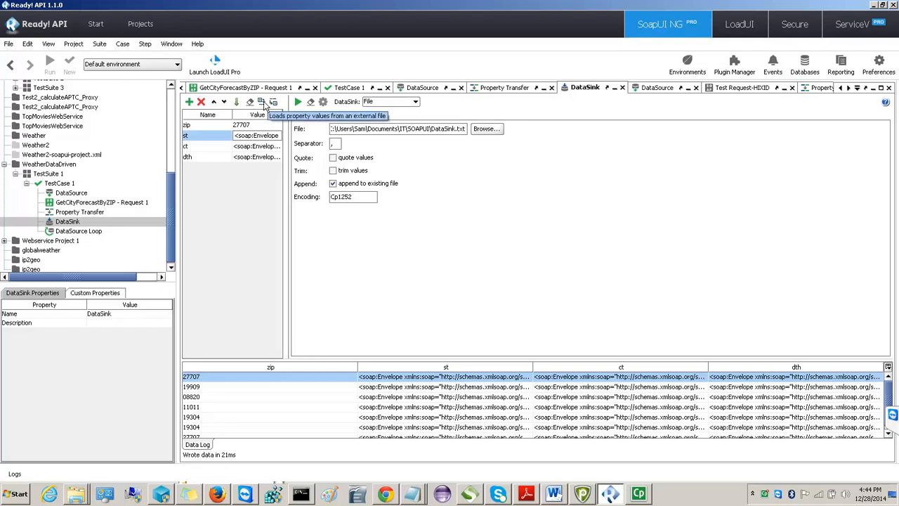
click(261, 102)
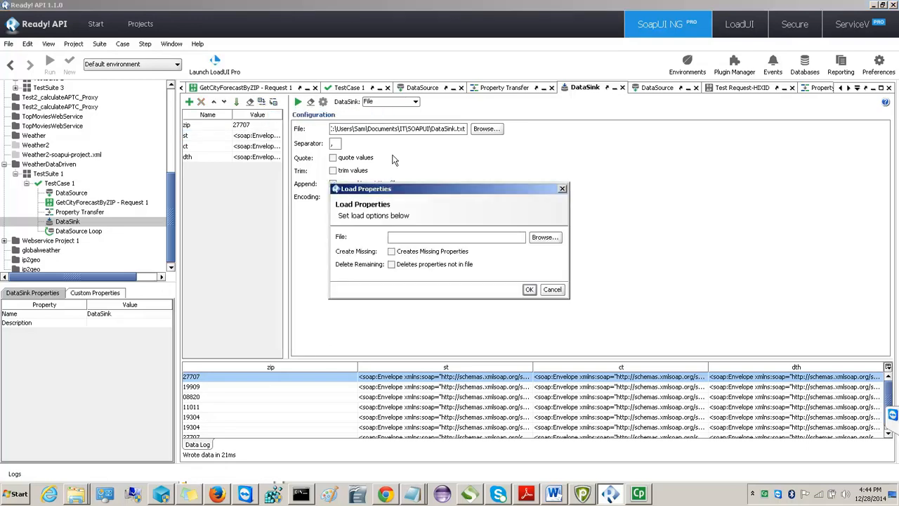
click(562, 189)
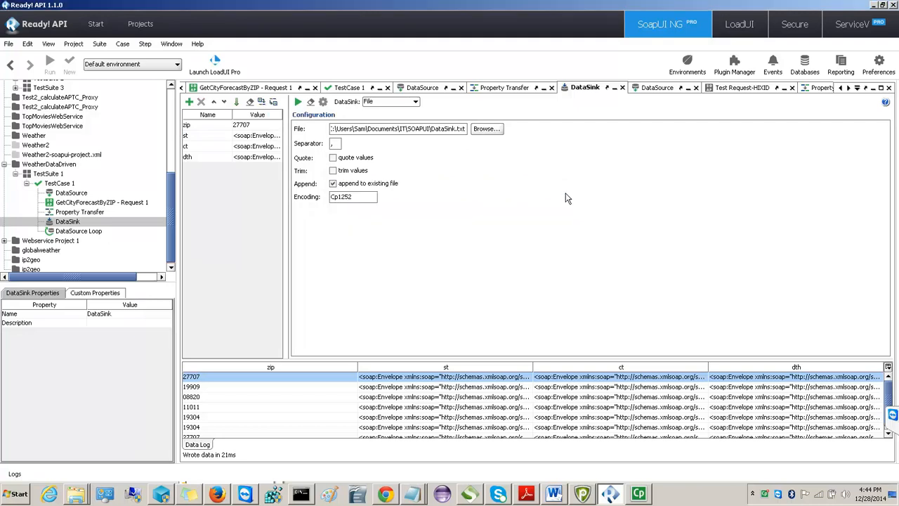
click(273, 102)
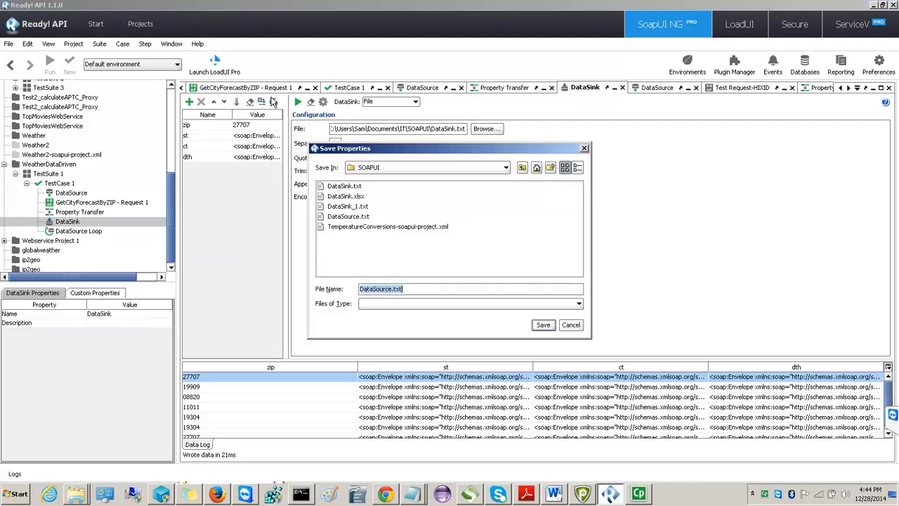
click(585, 148)
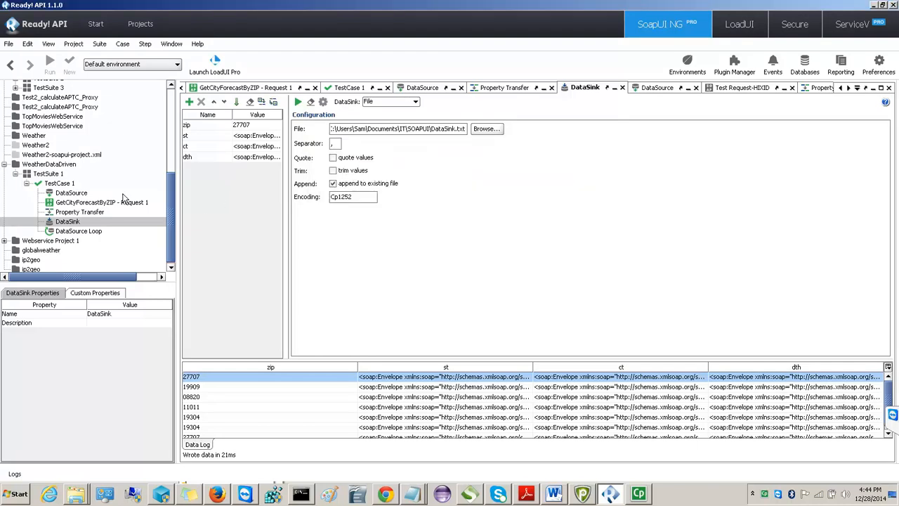
Look over the DataSource Loop, request and DataSource steps, then open the Property Transfer editor
double_click(86, 233)
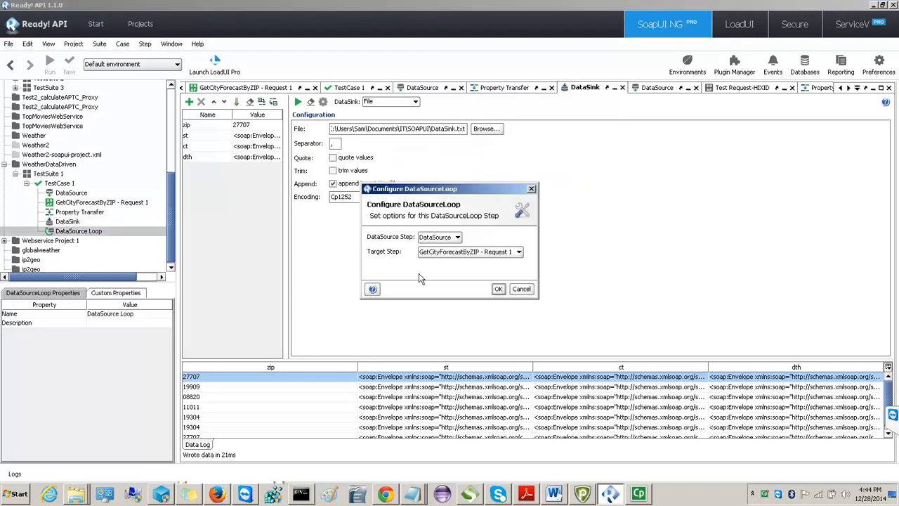
click(521, 290)
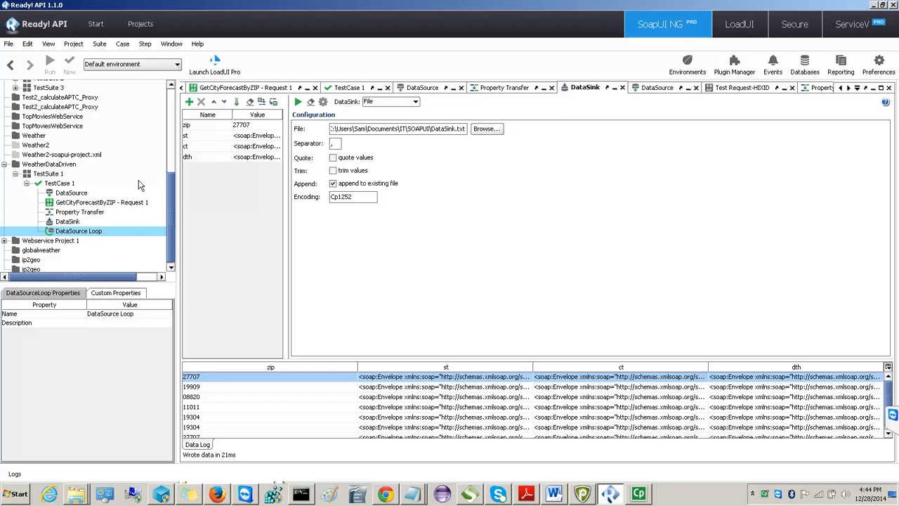
double_click(64, 203)
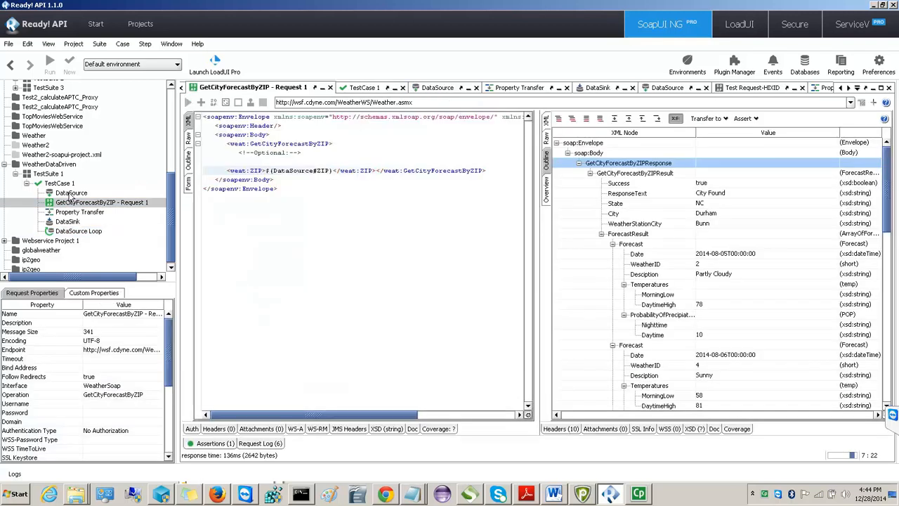
double_click(70, 194)
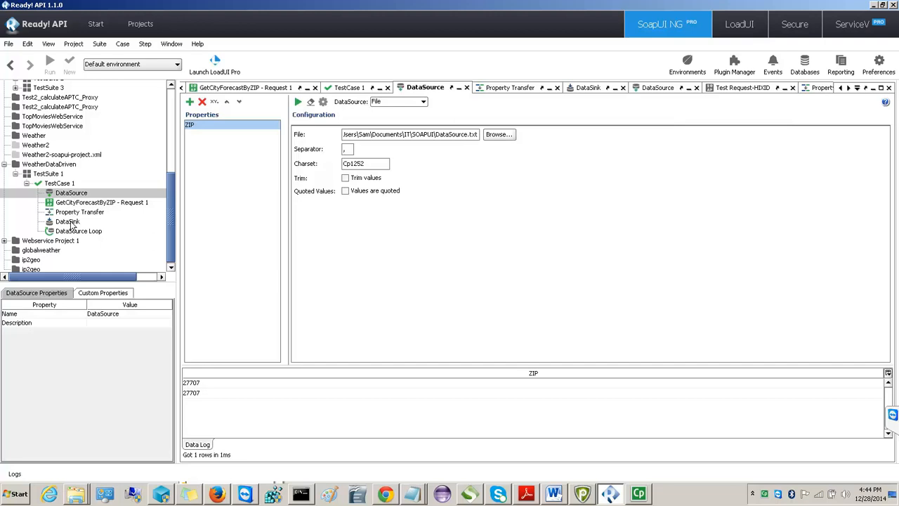
double_click(72, 215)
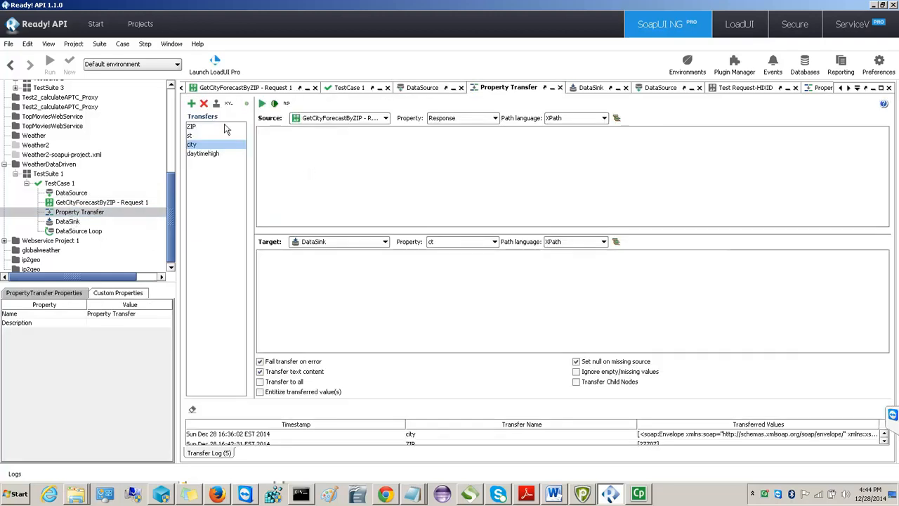
Set the st transfer's source XPath to the response's State node
click(198, 137)
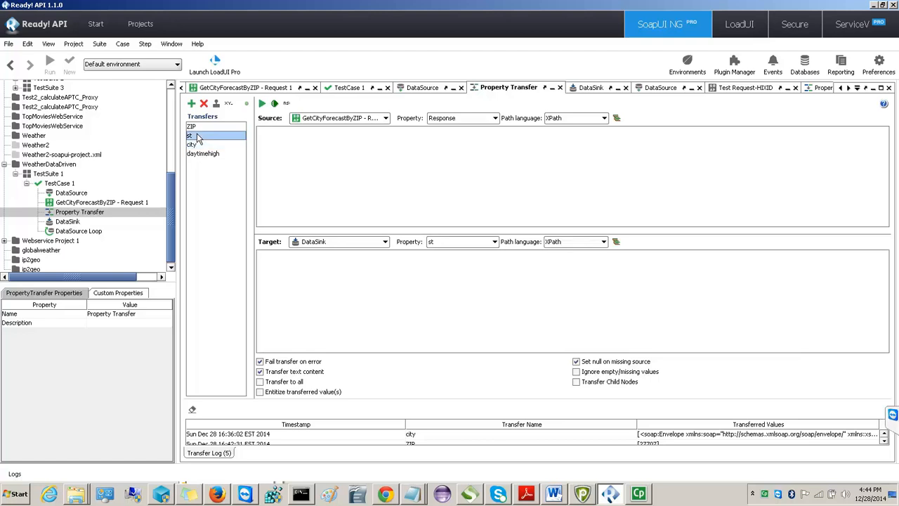
click(616, 119)
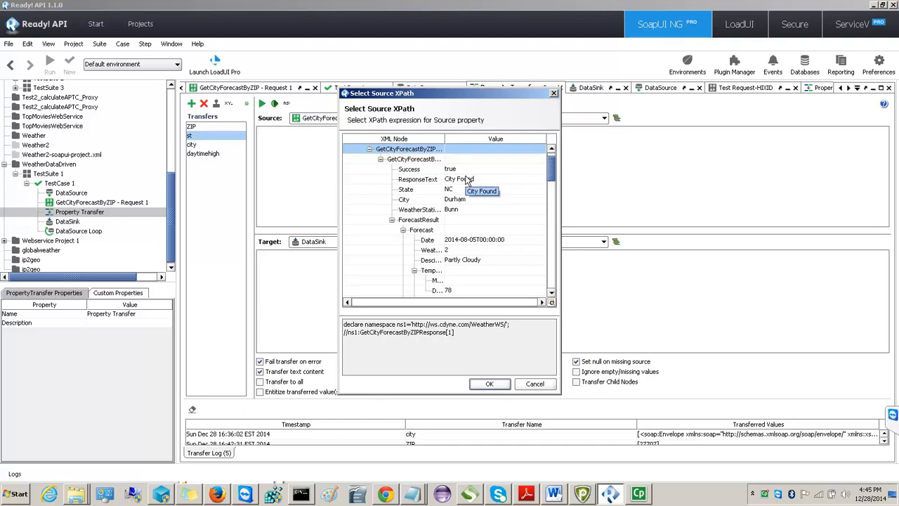
click(453, 190)
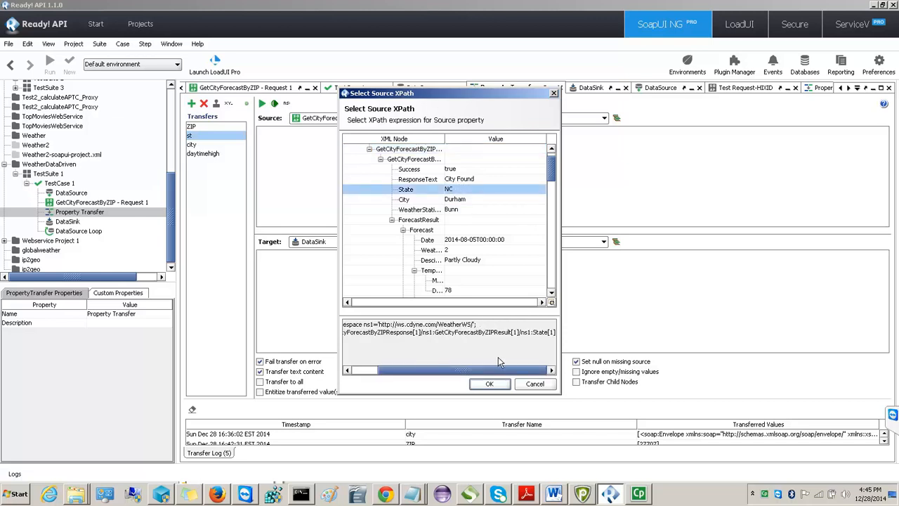
click(504, 386)
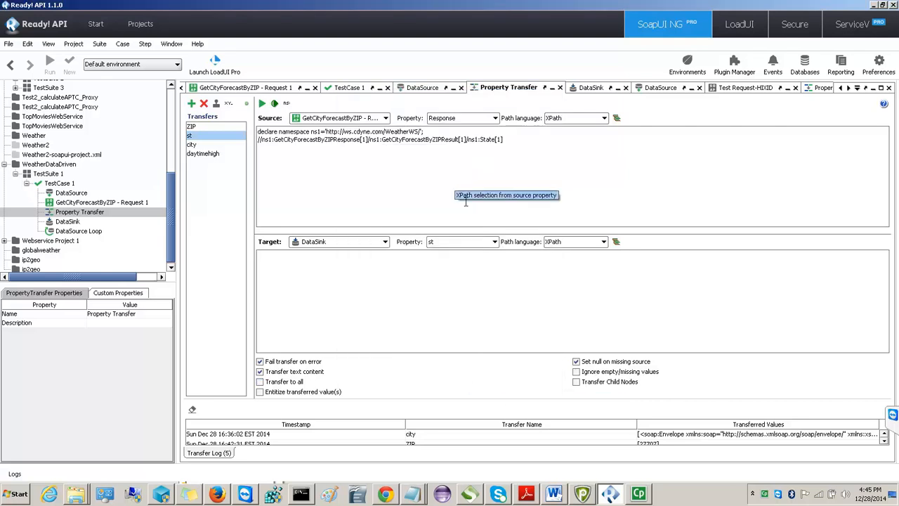
Set the city transfer's source XPath to the response's City node
click(195, 144)
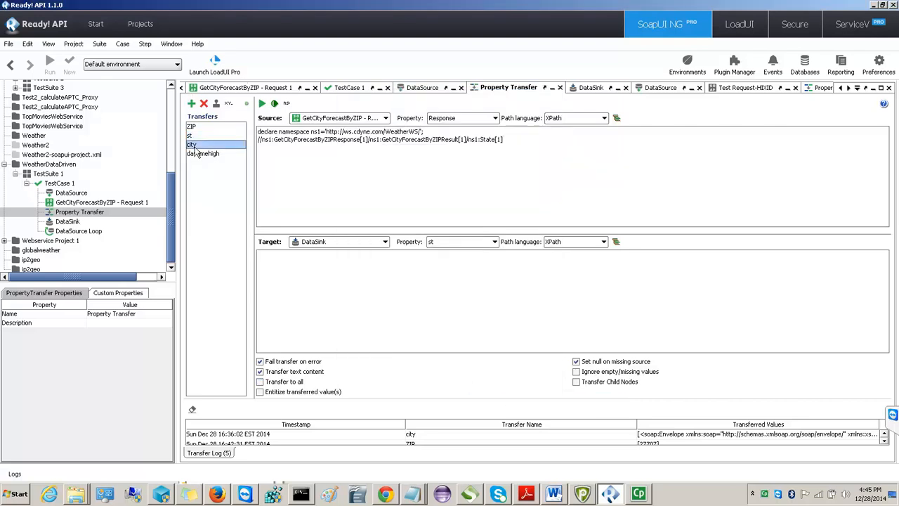
click(617, 119)
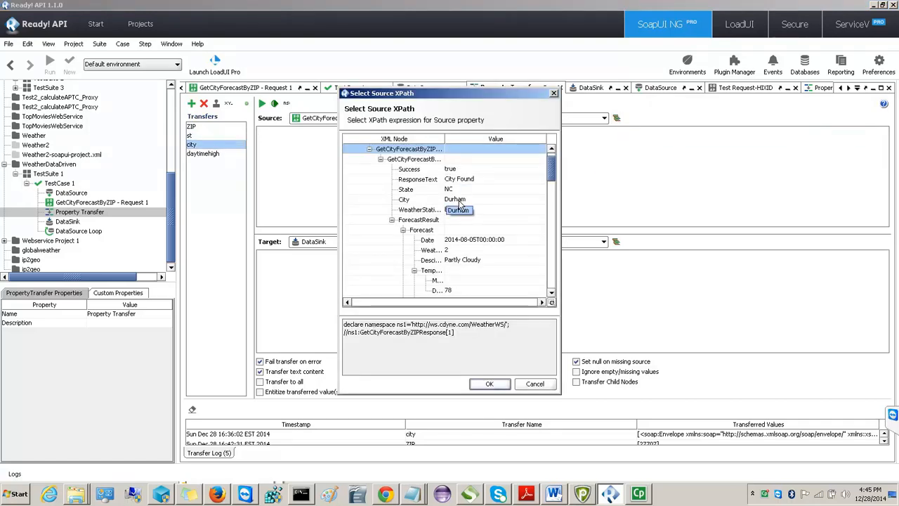
click(459, 200)
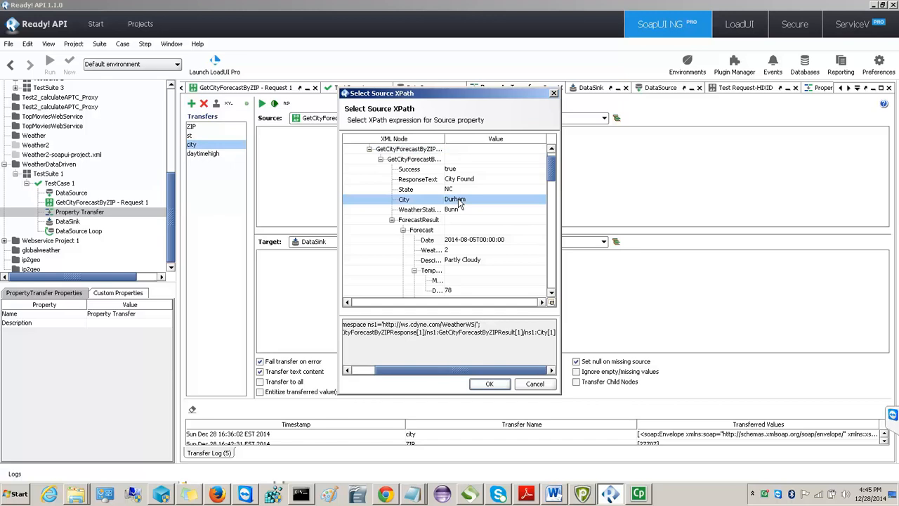
click(491, 384)
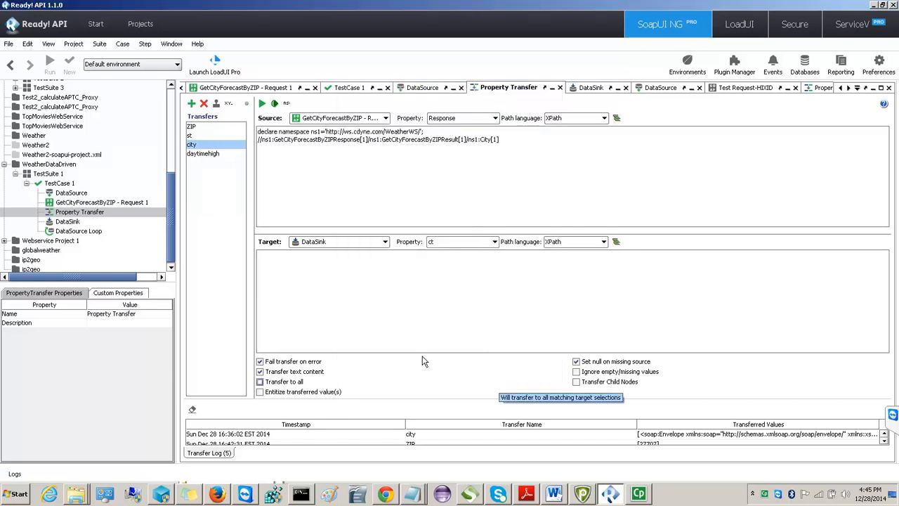
Set the daytimehigh transfer's source to the first Temperatures/DaytimeHigh node
click(213, 155)
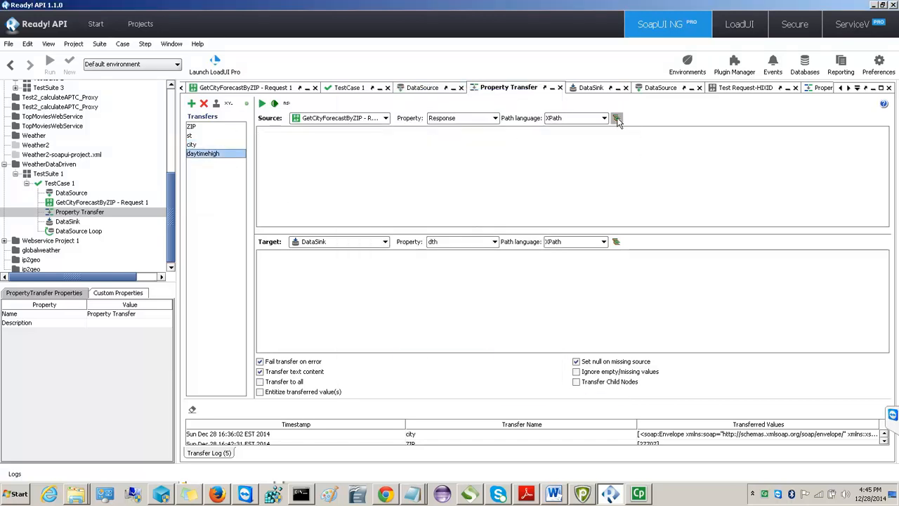
click(616, 118)
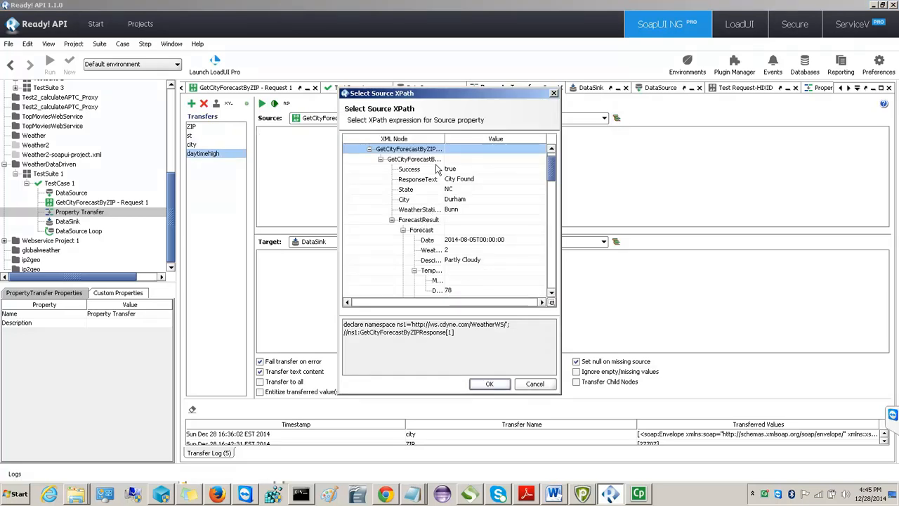
drag(444, 134, 480, 134)
click(488, 290)
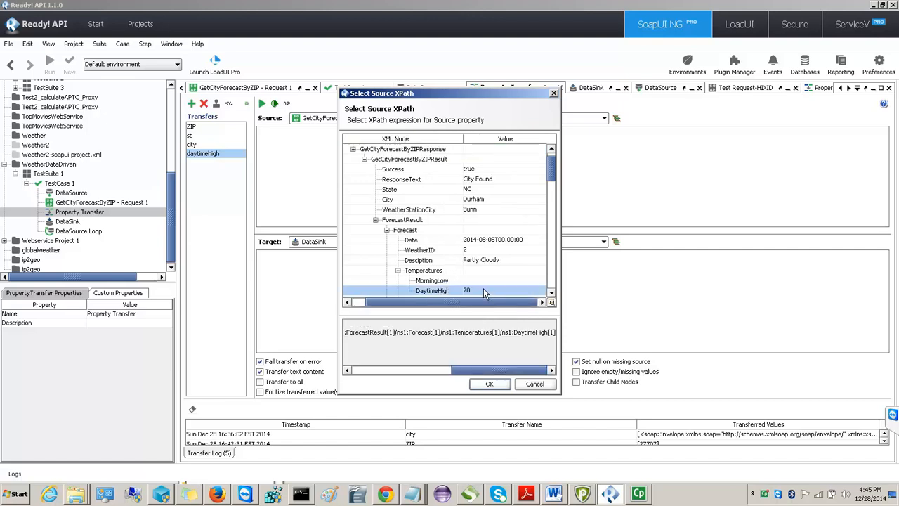
click(490, 383)
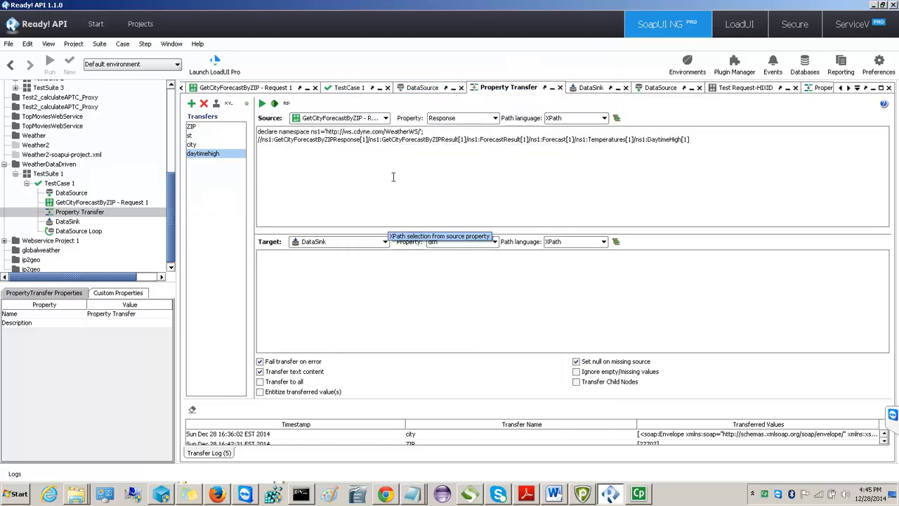
Save all projects, overwriting TopMoviesWebService, ip2geo and Test2_calculateAPTC_Proxy files
click(11, 45)
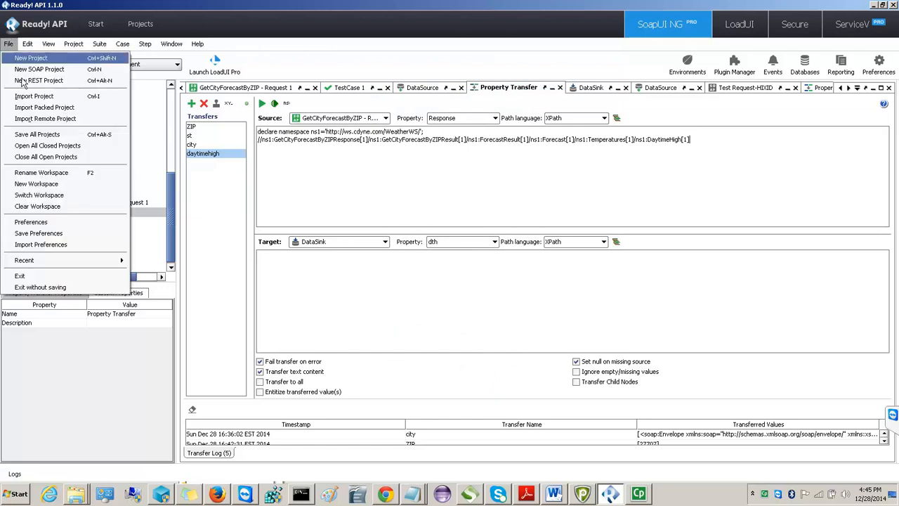
click(39, 135)
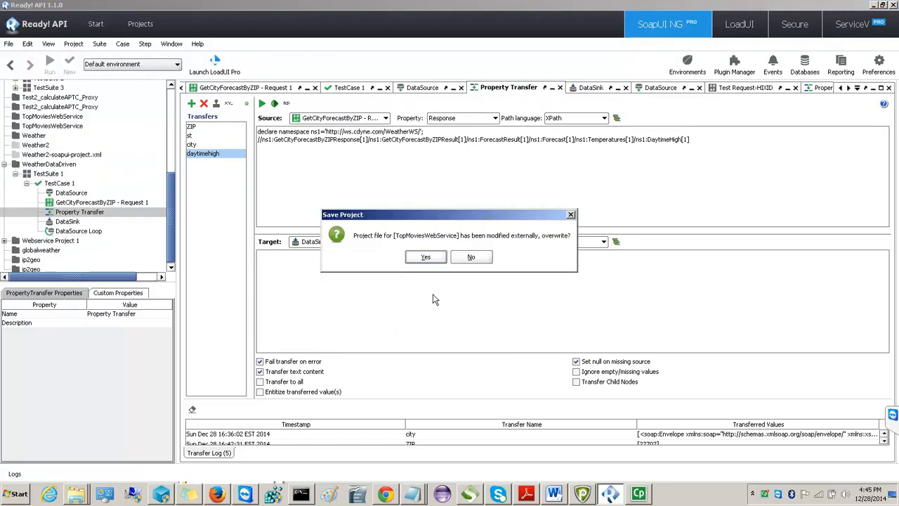
click(435, 257)
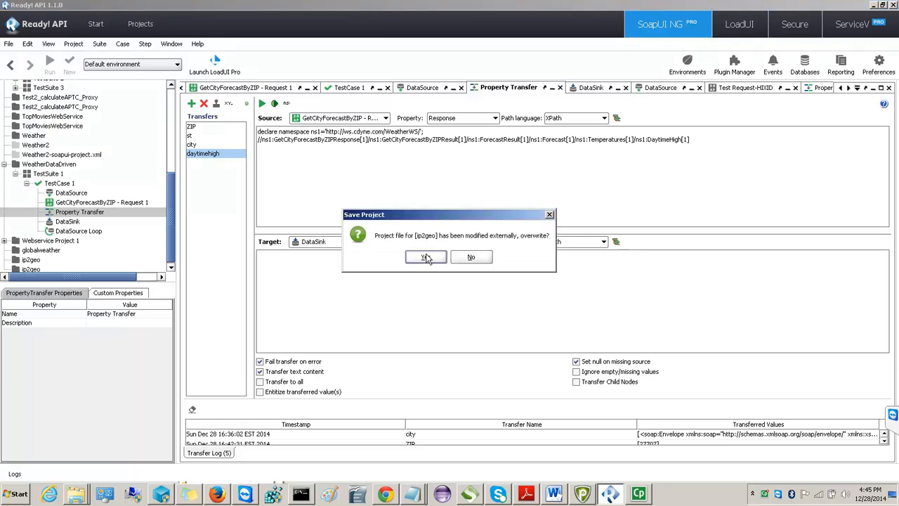
click(425, 257)
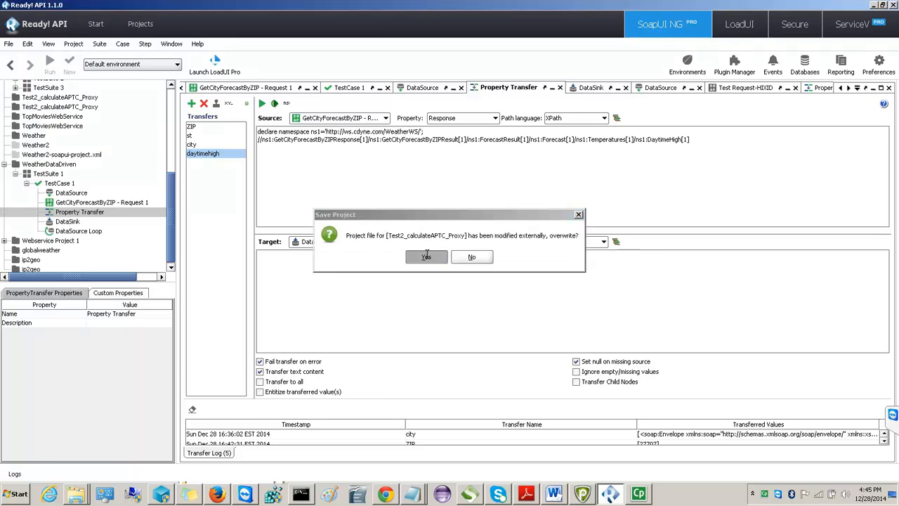
click(426, 257)
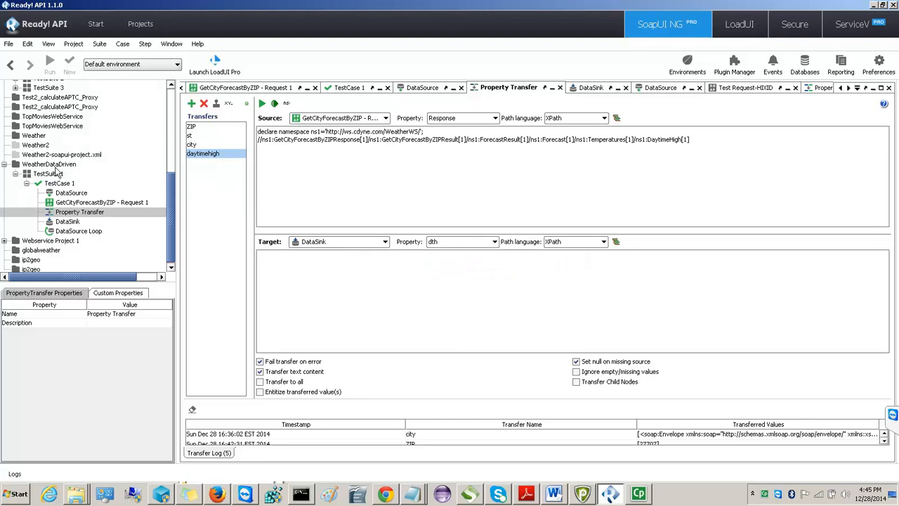
Open TestCase 1 and run the data-driven test case again
double_click(56, 185)
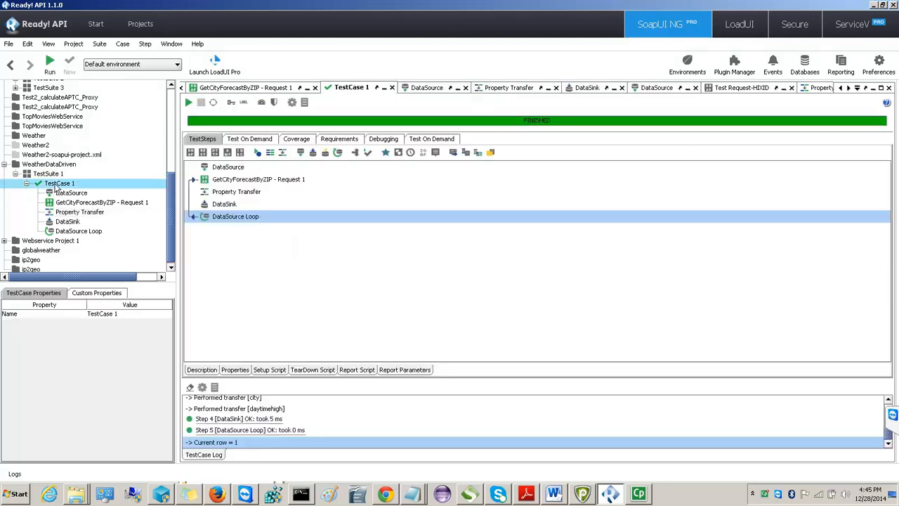
click(188, 103)
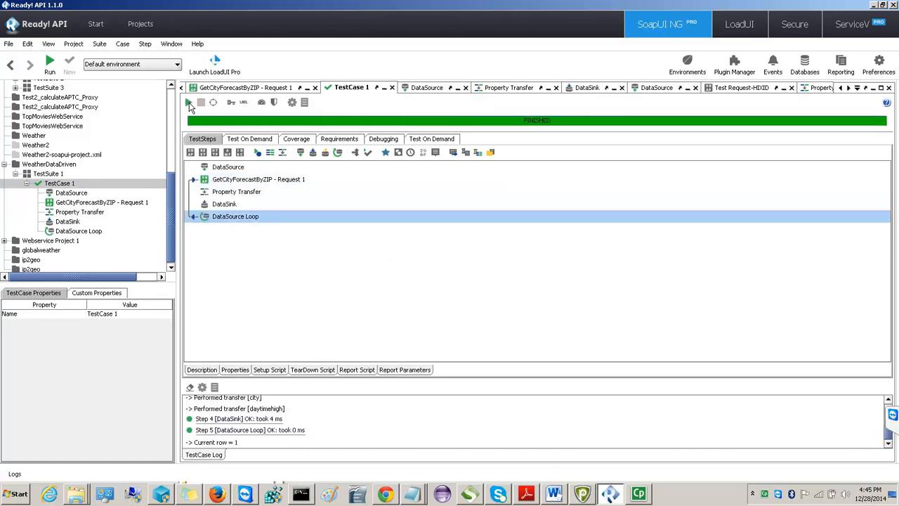
key(alt+Tab)
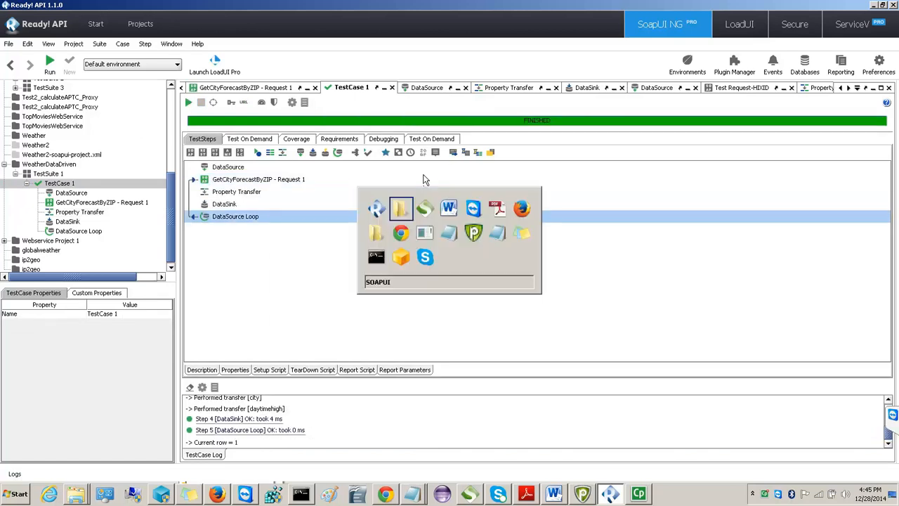
Check the DataSource and DataSink text files in Notepad, closing each afterwards
click(434, 193)
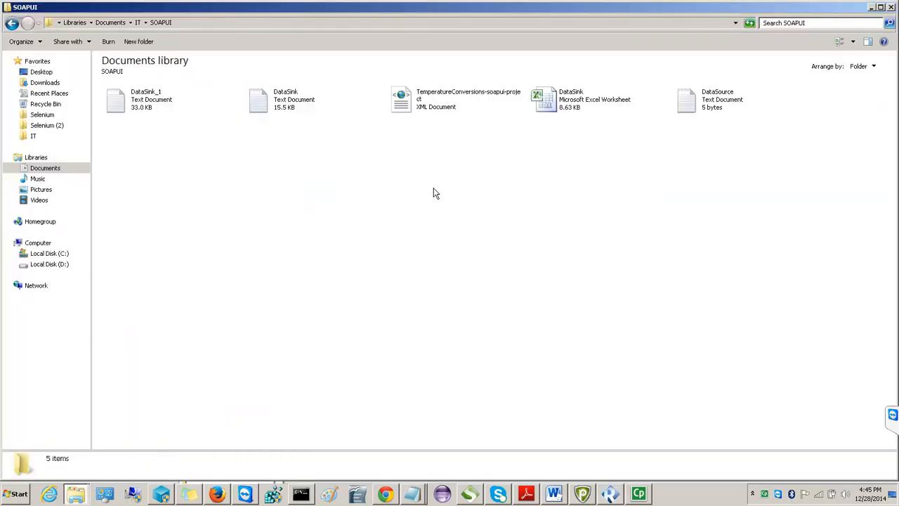
double_click(709, 113)
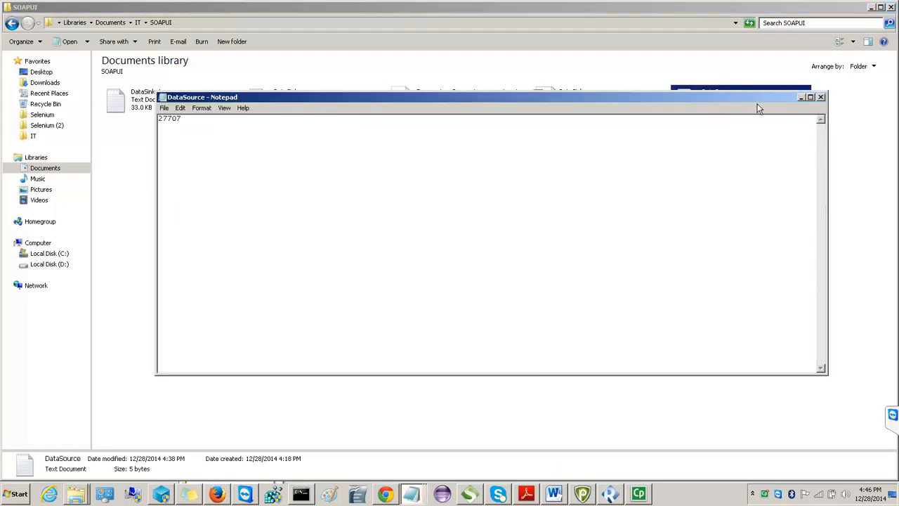
click(820, 97)
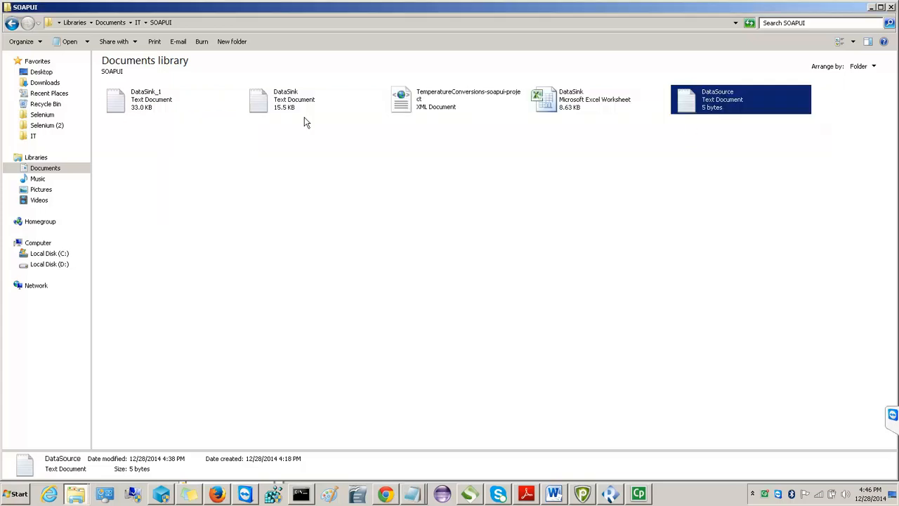
double_click(266, 98)
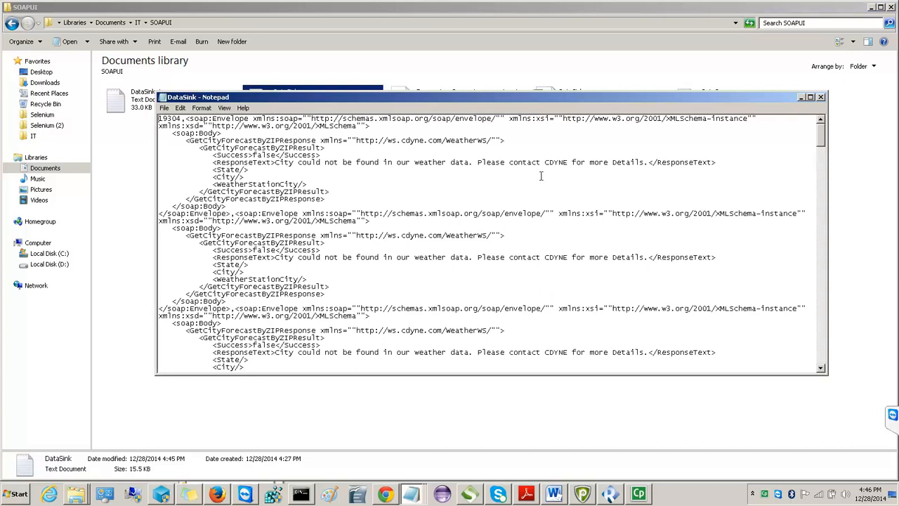
click(820, 97)
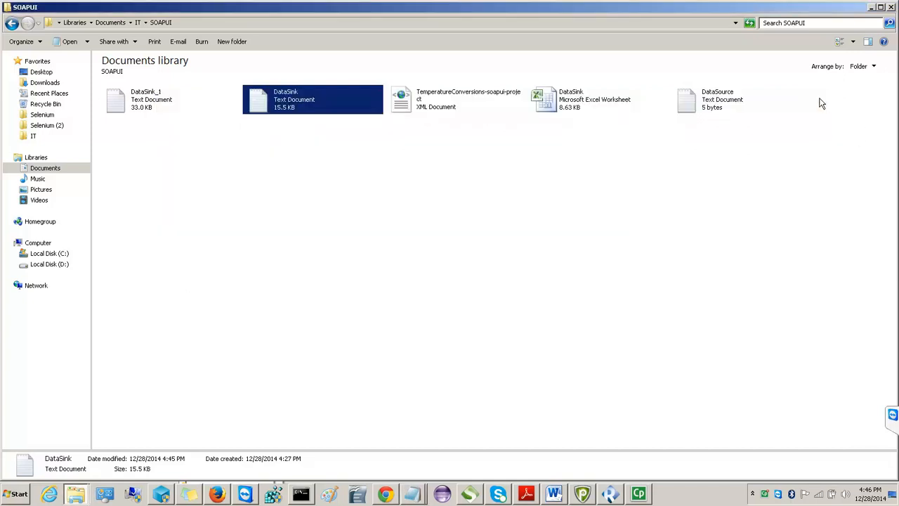
Rename the DataSink text file to DataSink-2
click(304, 92)
click(304, 92)
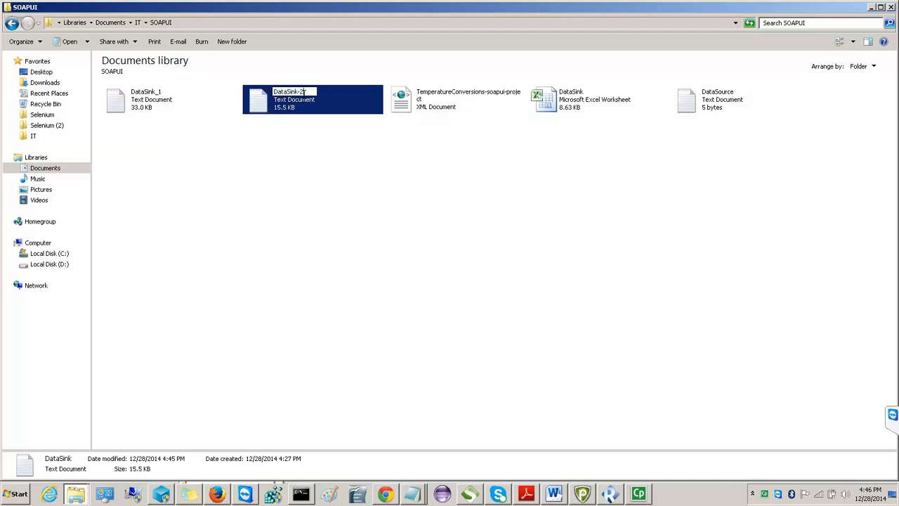
click(341, 231)
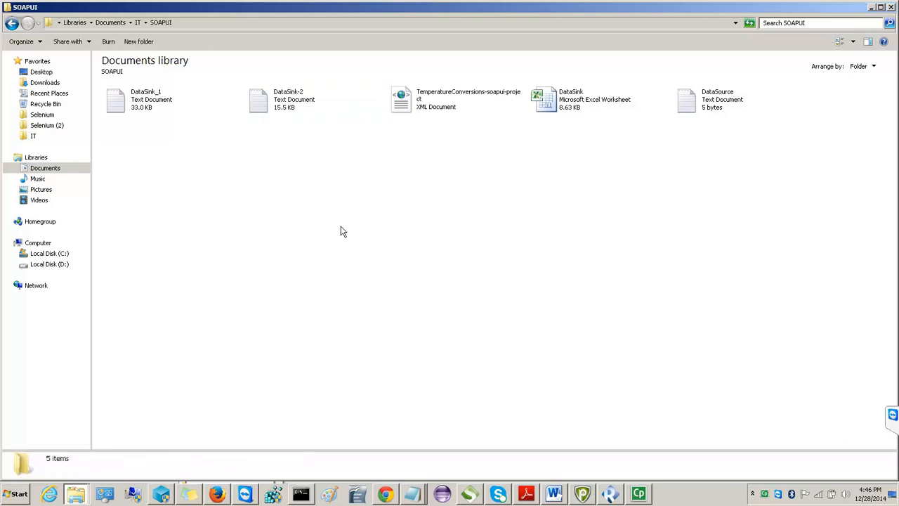
key(alt+Tab)
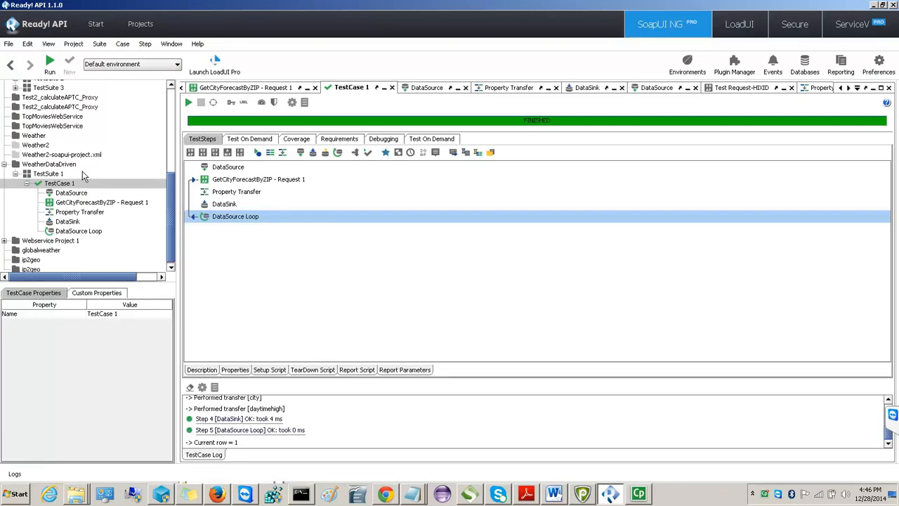
Check that the DataSink step's output file path ends in DataSink.txt
click(67, 222)
double_click(68, 222)
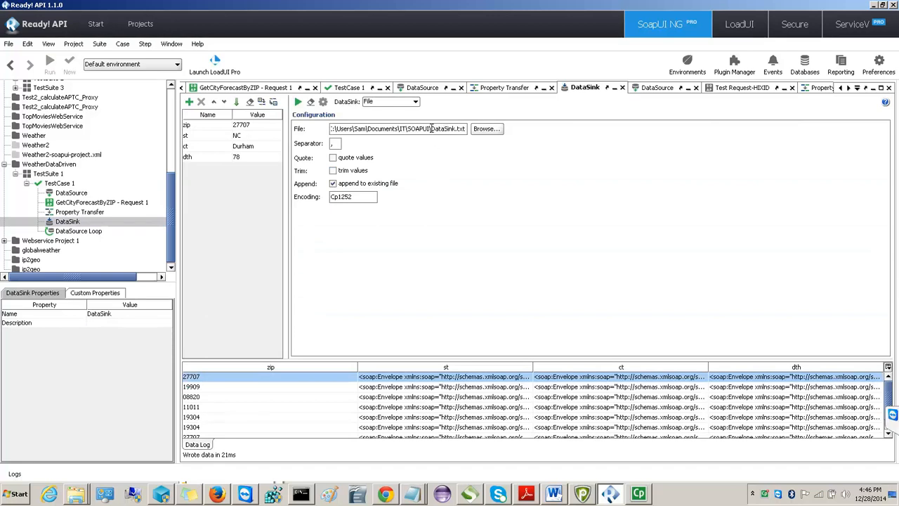
key(ctrl+a)
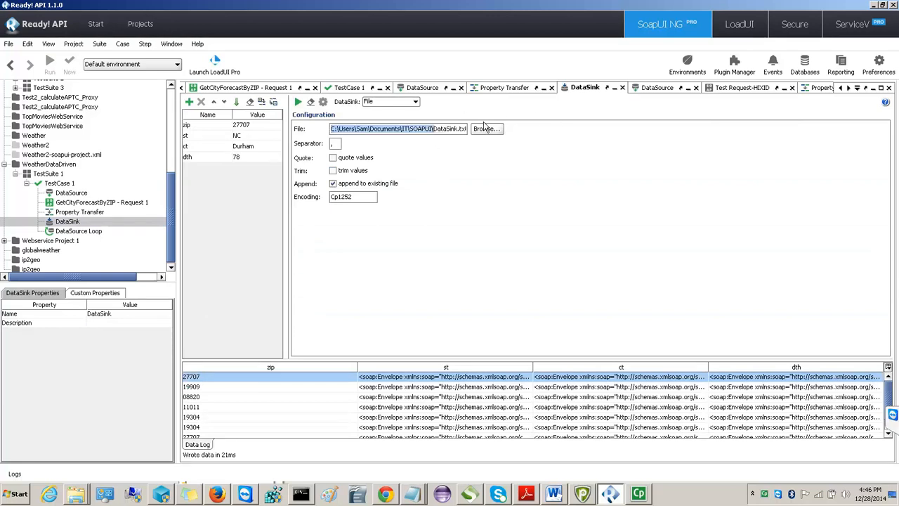
click(447, 126)
double_click(447, 127)
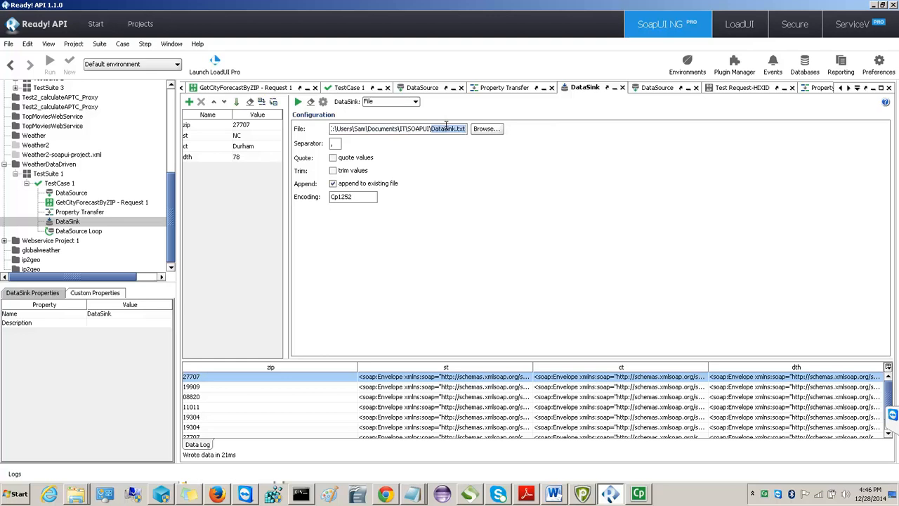
Rerun TestCase 1 so a fresh 20-byte DataSink text file is written
key(alt+Tab)
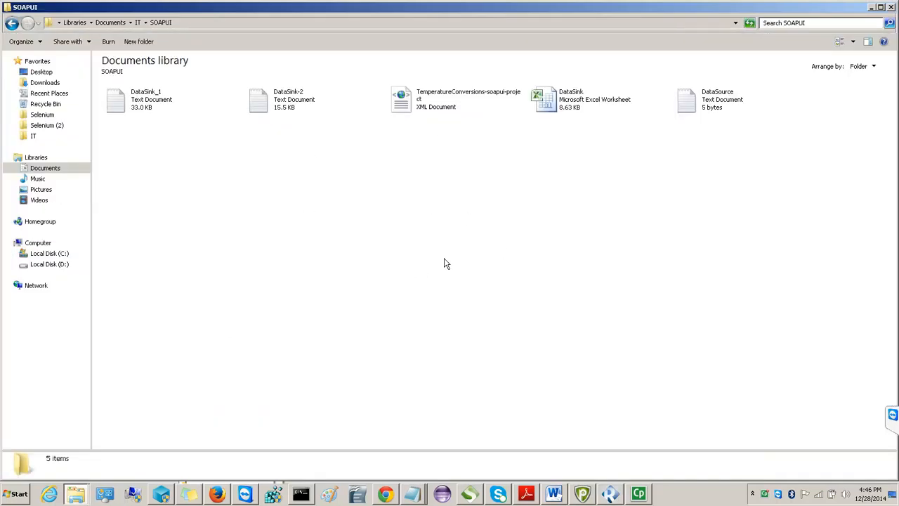
key(alt+Tab)
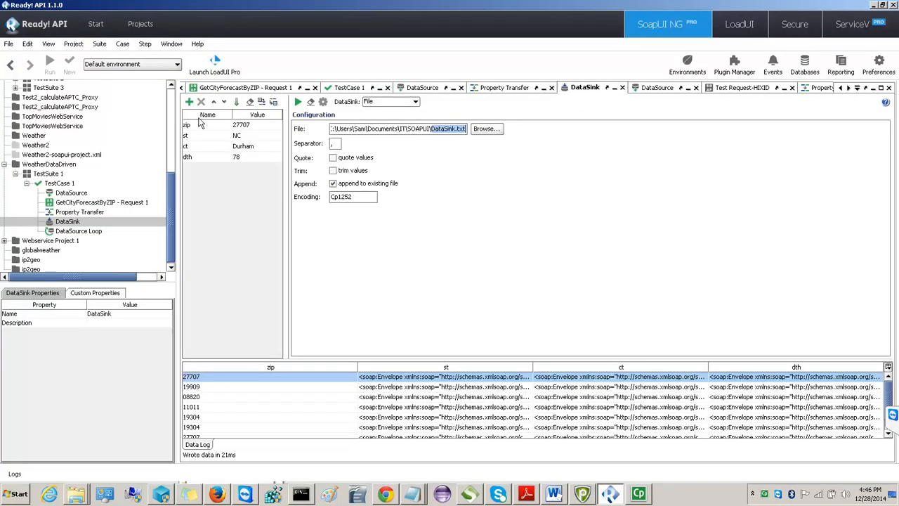
double_click(57, 183)
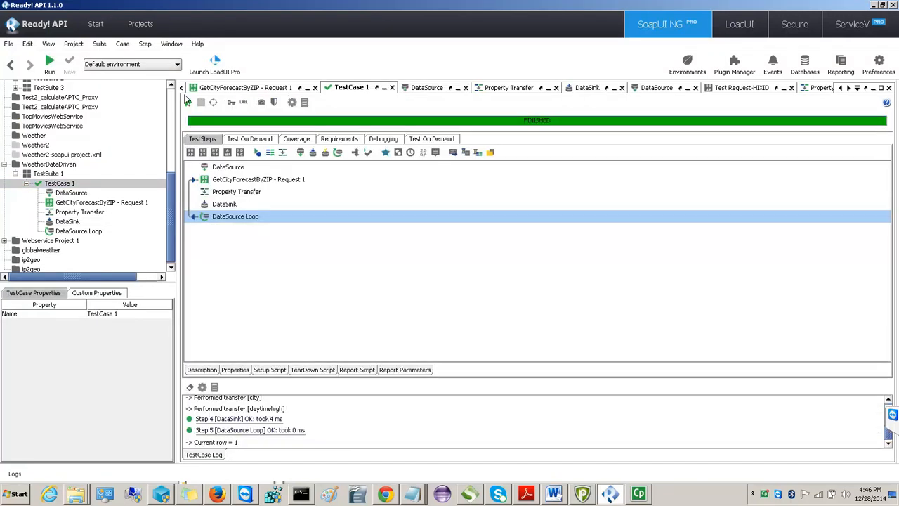
click(188, 103)
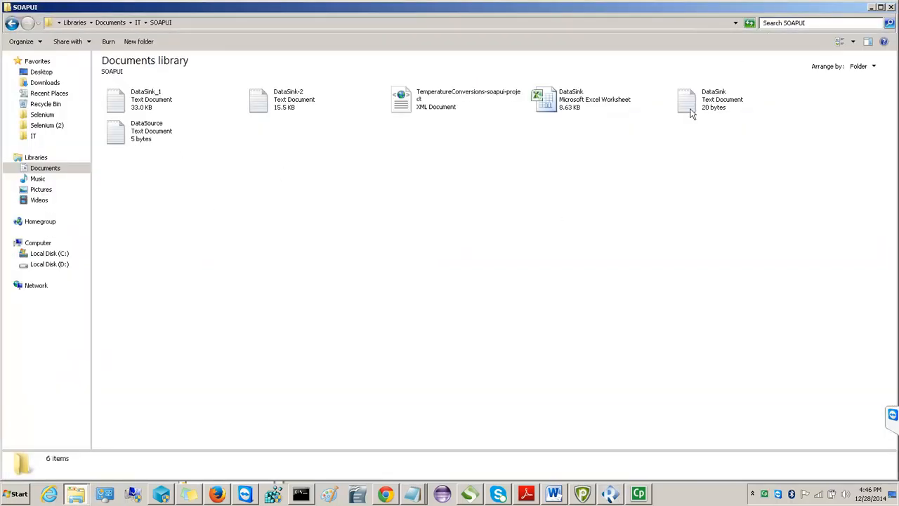
Open the new DataSink file in Notepad, confirm its row 27707,NC,Durham,78, and close it
click(724, 105)
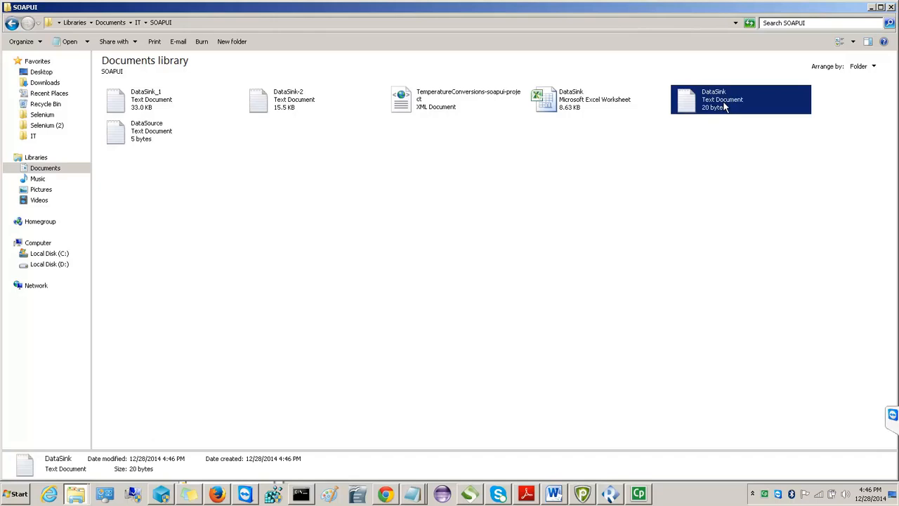
double_click(727, 105)
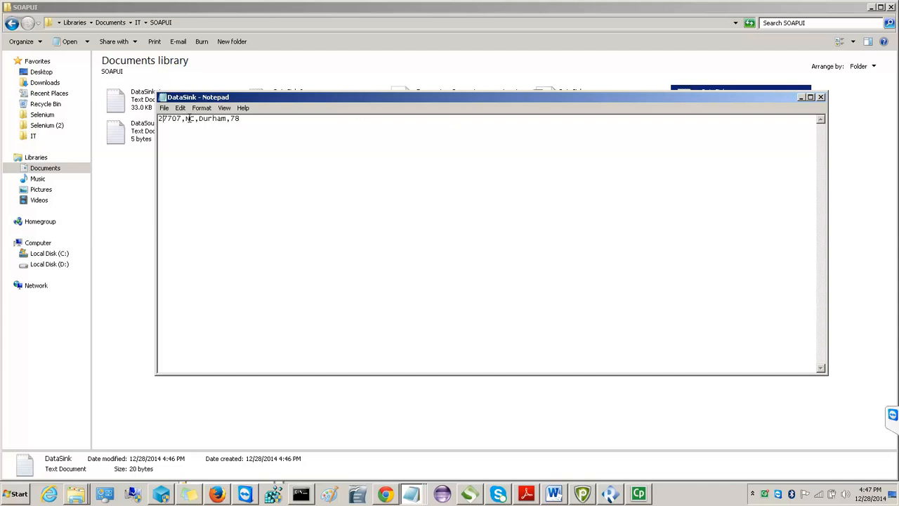
key(ctrl+a)
double_click(212, 118)
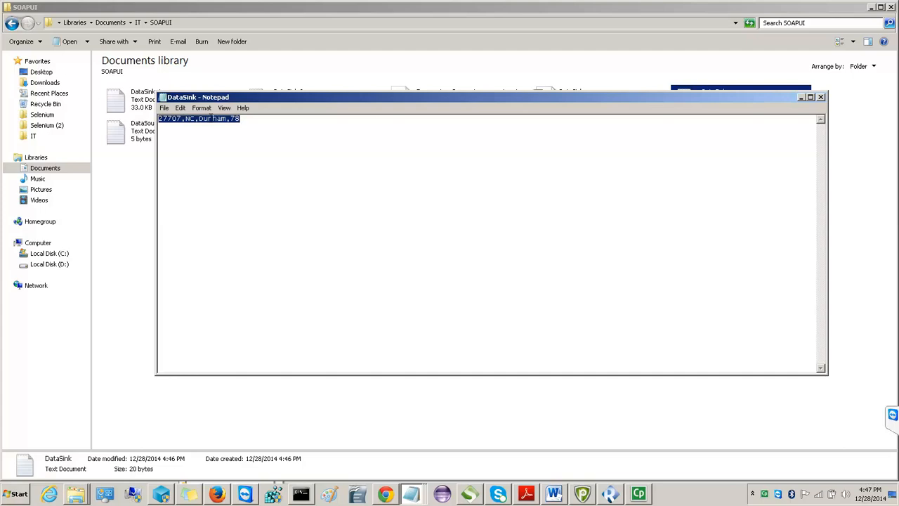
click(252, 119)
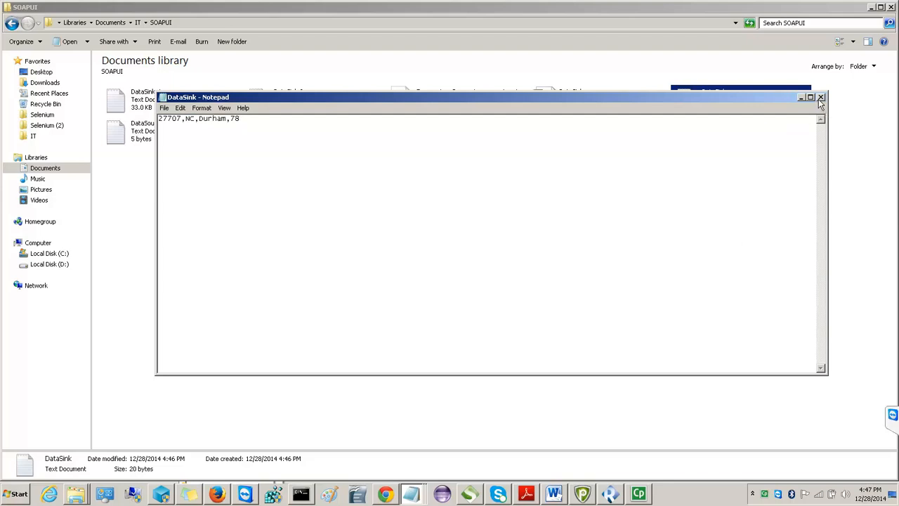
click(820, 97)
key(alt+Tab)
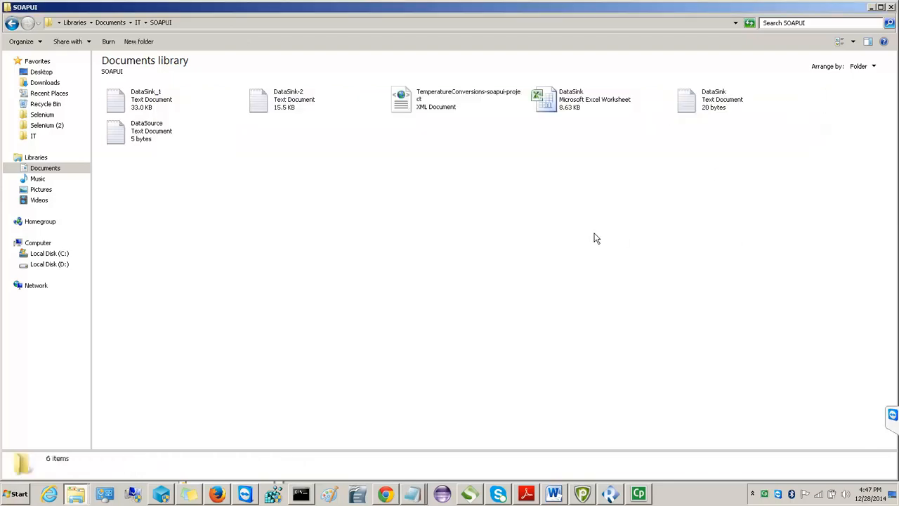
key(alt+Tab)
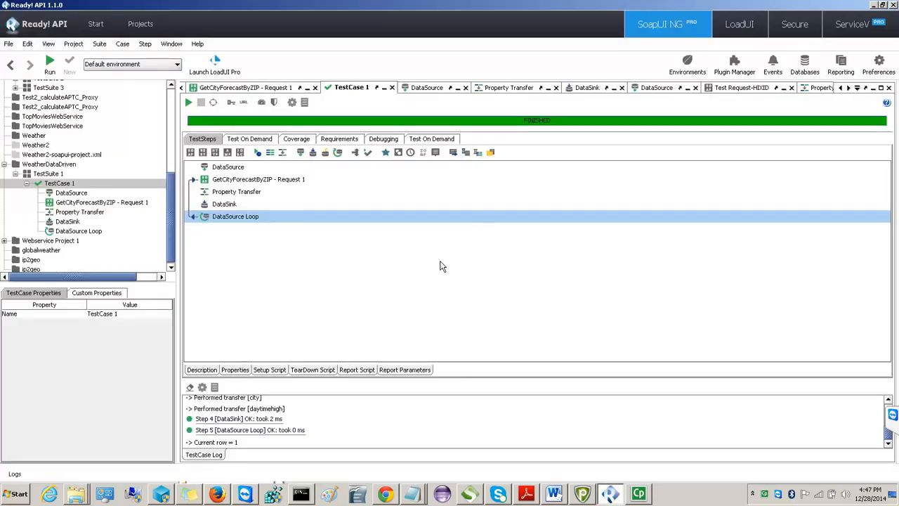
Inspect the ZIP property transfer's source and target, then open DataSource.txt to add ZIP codes
click(69, 196)
double_click(69, 194)
click(70, 202)
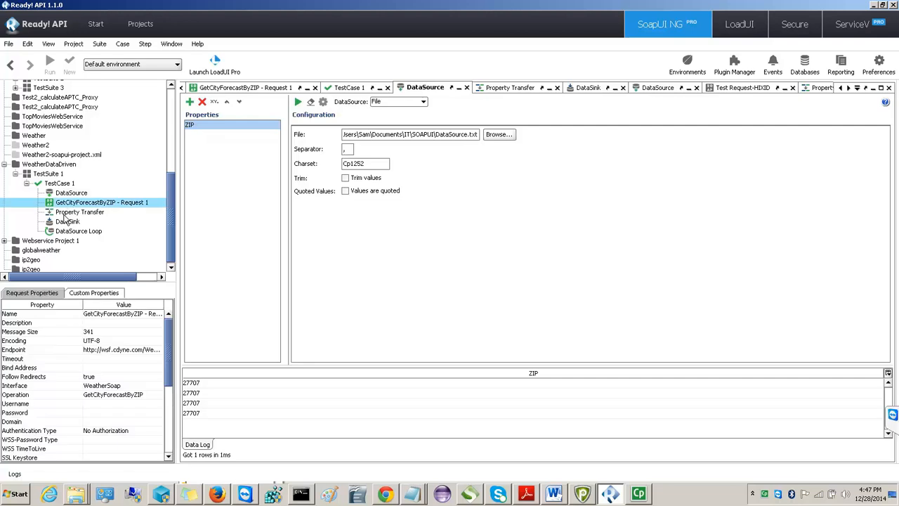
double_click(69, 212)
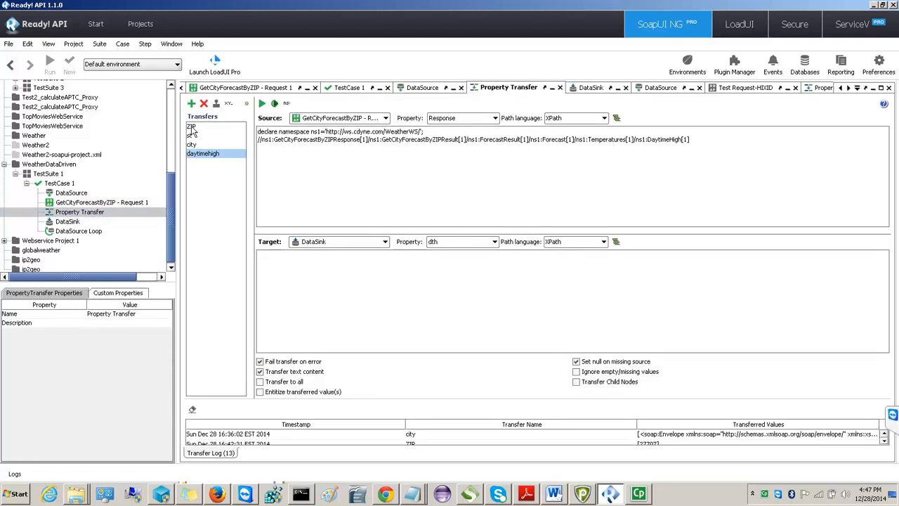
click(191, 127)
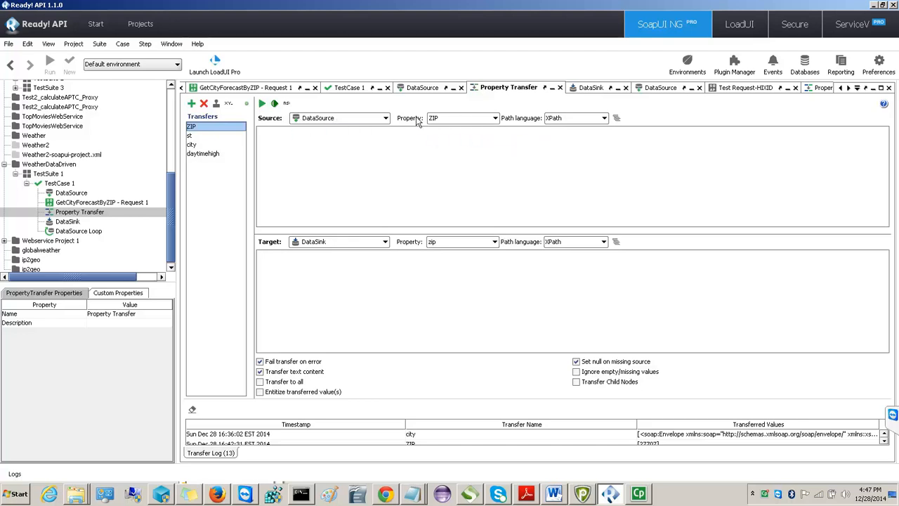
key(alt+Tab)
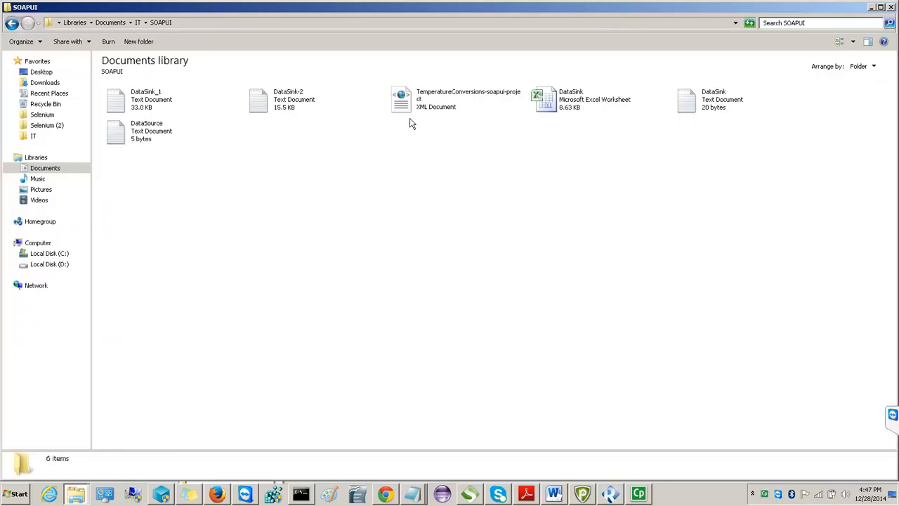
double_click(143, 137)
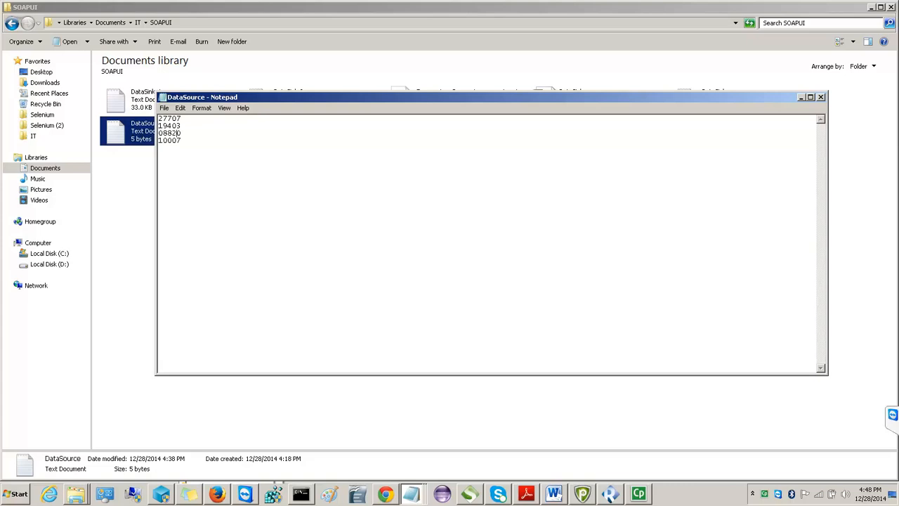
Save DataSource.txt with its four ZIP codes and close Notepad
key(ctrl+s)
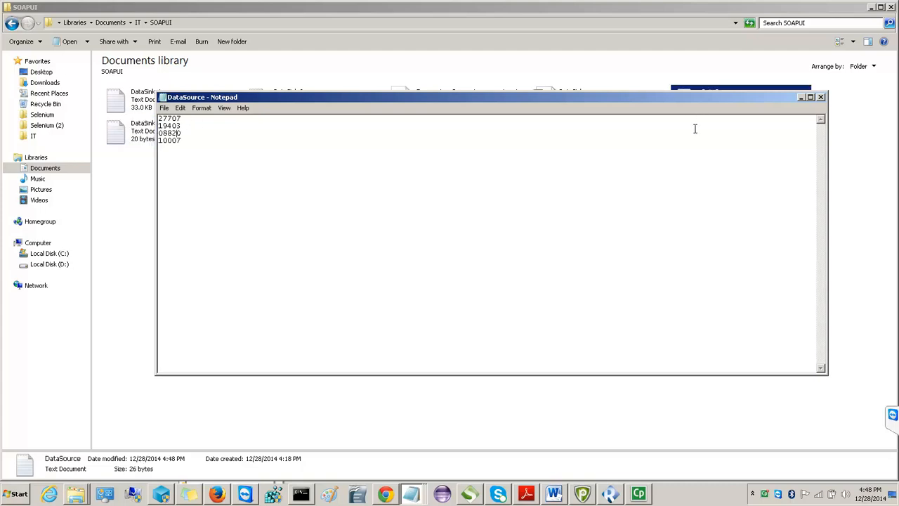
click(820, 97)
click(482, 269)
key(alt+Tab)
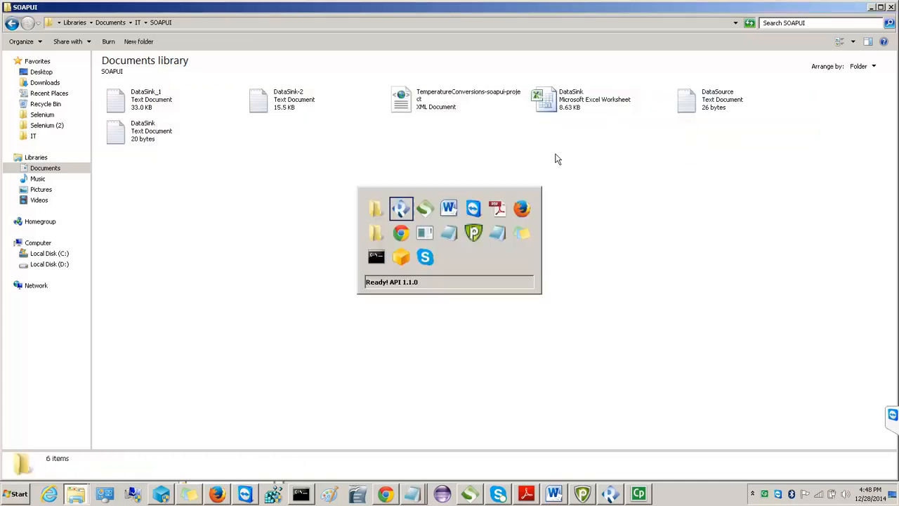
key(alt+Tab)
Rename DataSink.txt to DataSink3 by appending 3 to its name
click(156, 133)
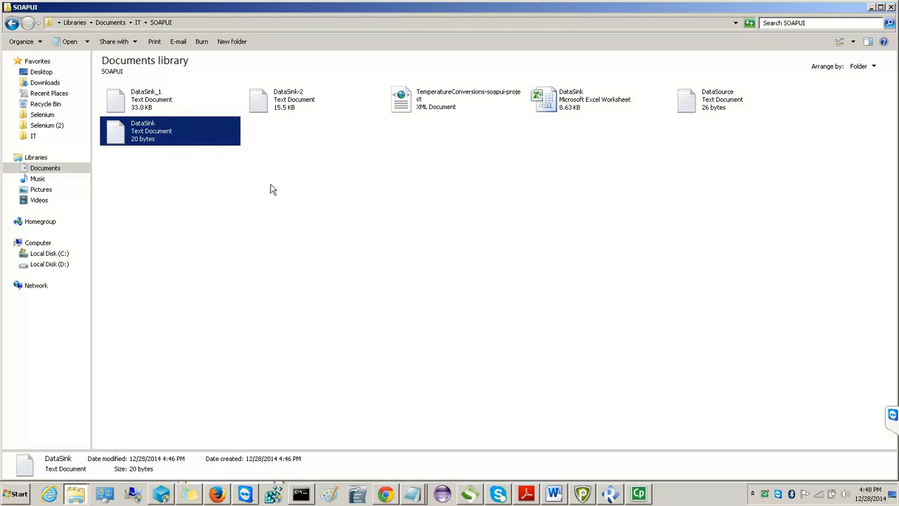
key(alt+Tab)
key(alt+Tab)
key(alt+Tab)
key(alt+Tab)
key(F2)
click(160, 124)
text(3)
click(298, 242)
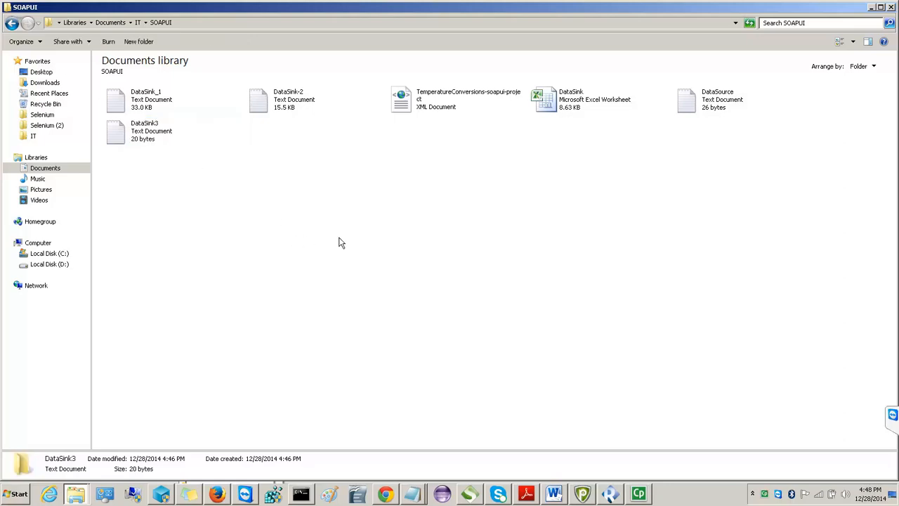
key(alt+Tab)
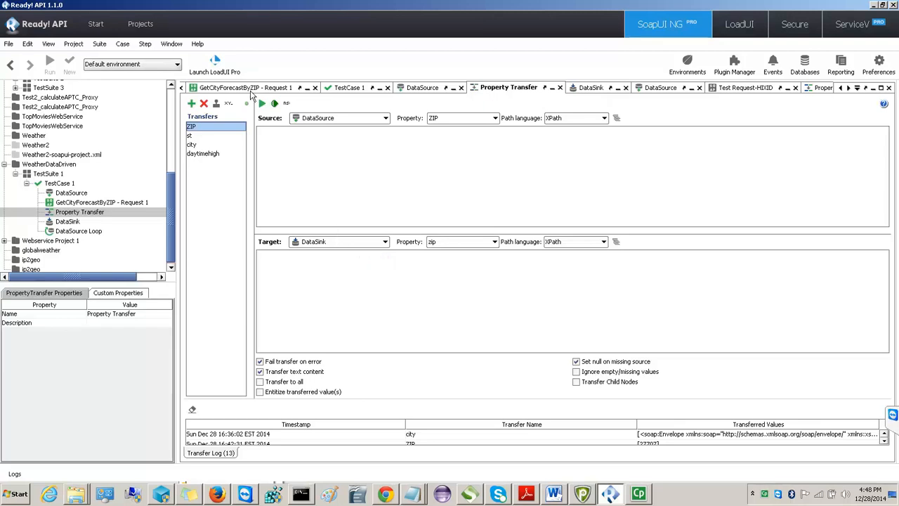
Show the st transfer, which moves the forecast response's State into DataSink's st property
click(319, 172)
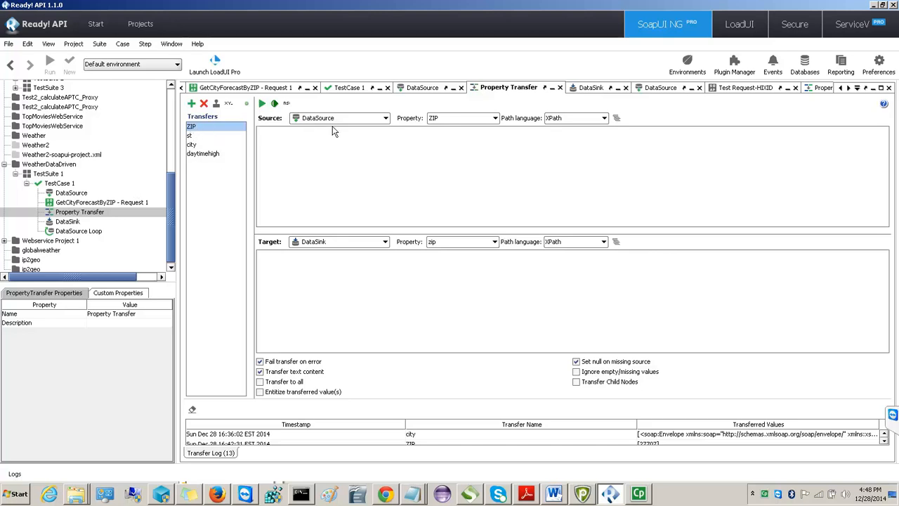
click(194, 139)
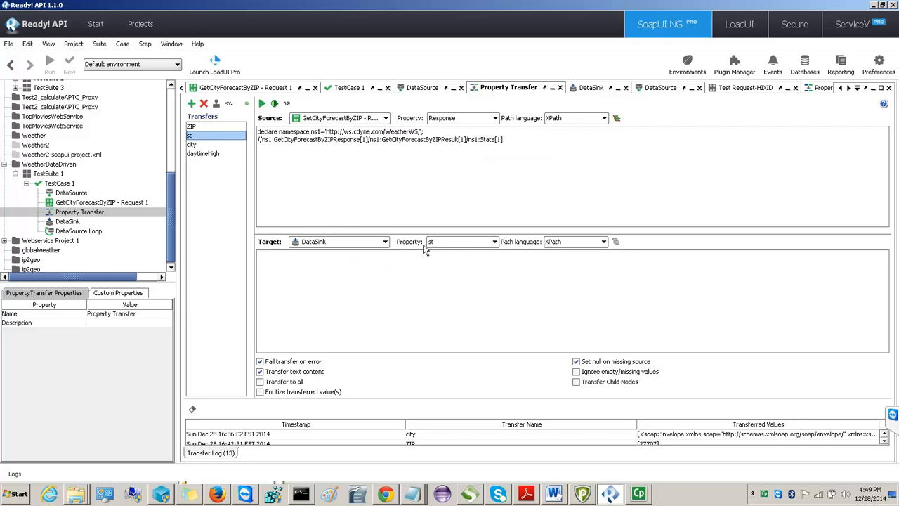
key(alt+Tab)
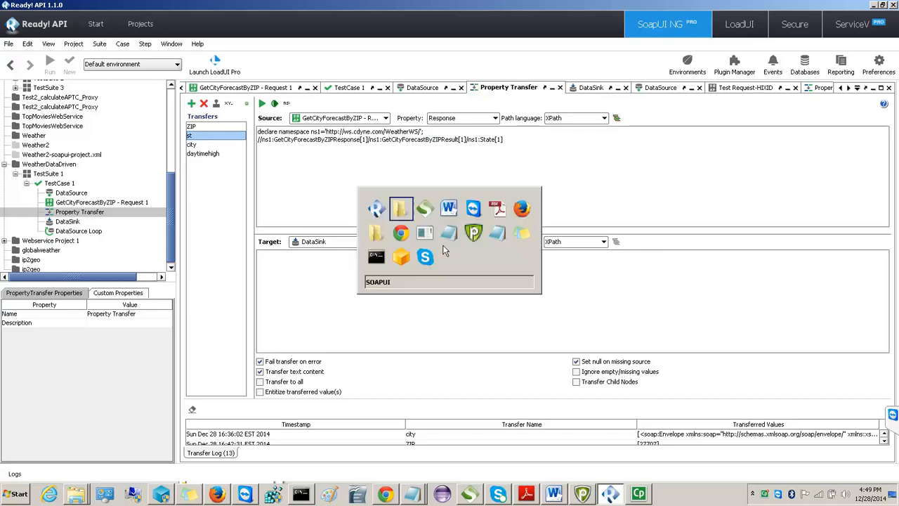
key(alt+Tab)
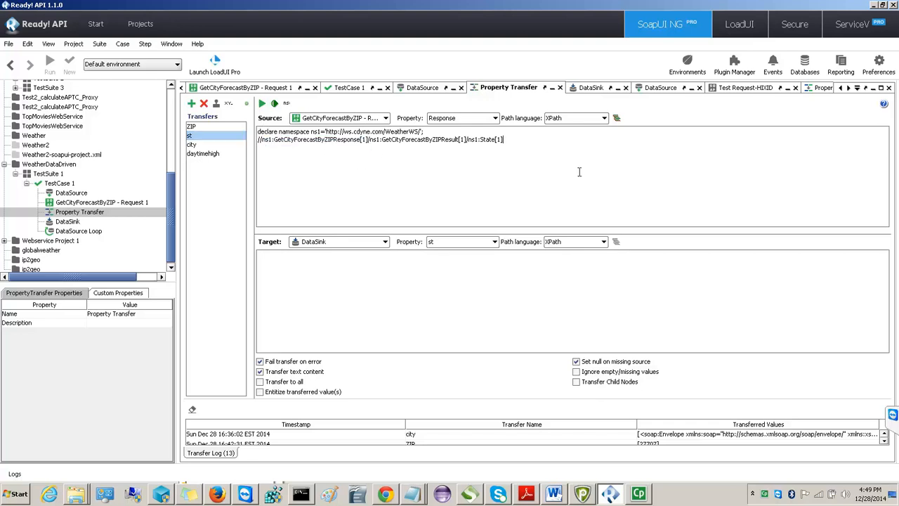
Browse the st transfer's source XPath picker and check the GetCityForecastByZIP response
click(615, 120)
mouse_move(552, 173)
mouse_down()
mouse_move(551, 181)
mouse_move(552, 164)
mouse_up()
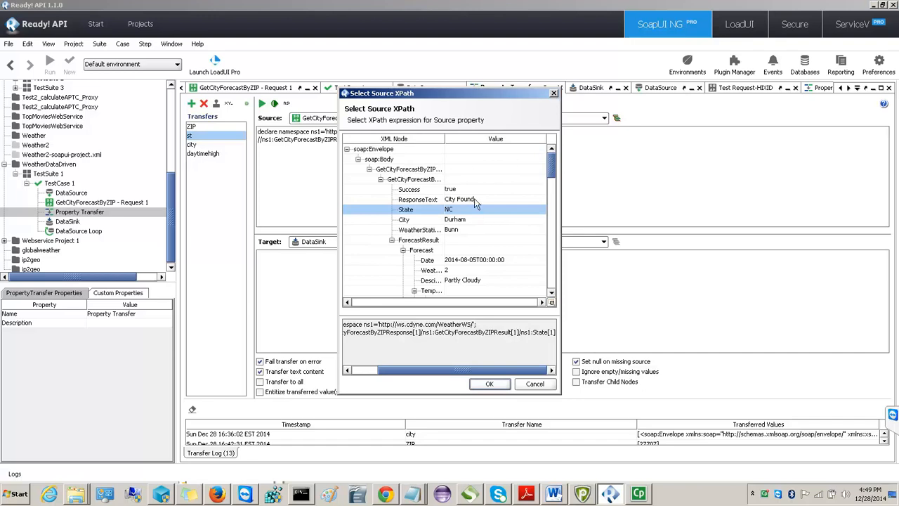
click(553, 93)
double_click(115, 202)
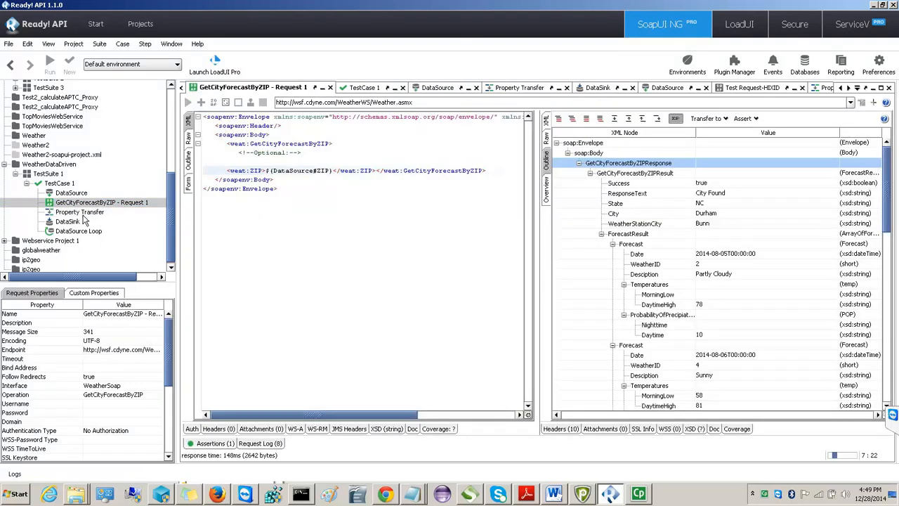
double_click(83, 213)
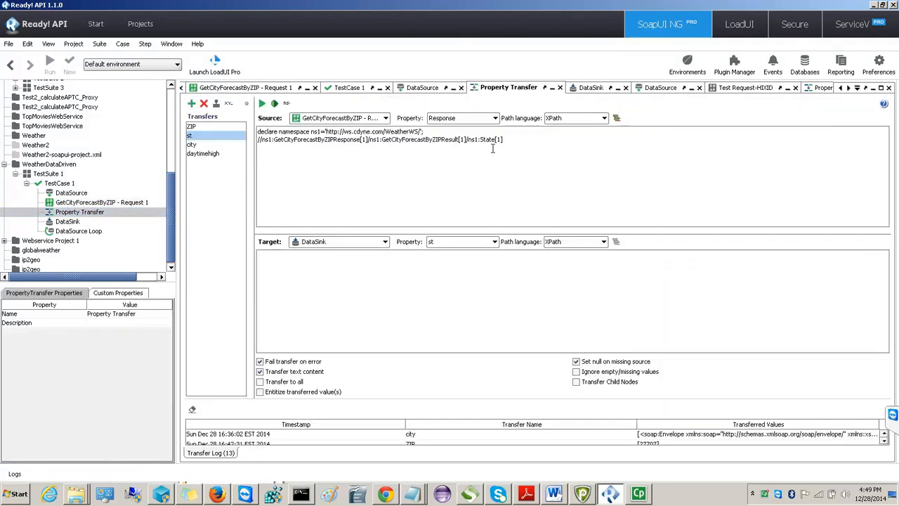
Recheck the source XPath, keep XPath as the path language, and open the DataSource step
click(617, 118)
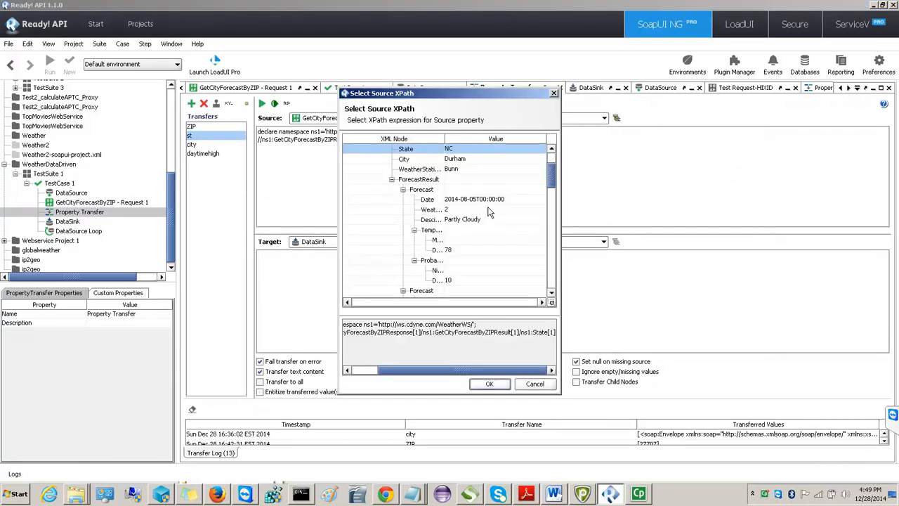
drag(550, 181, 549, 154)
click(553, 94)
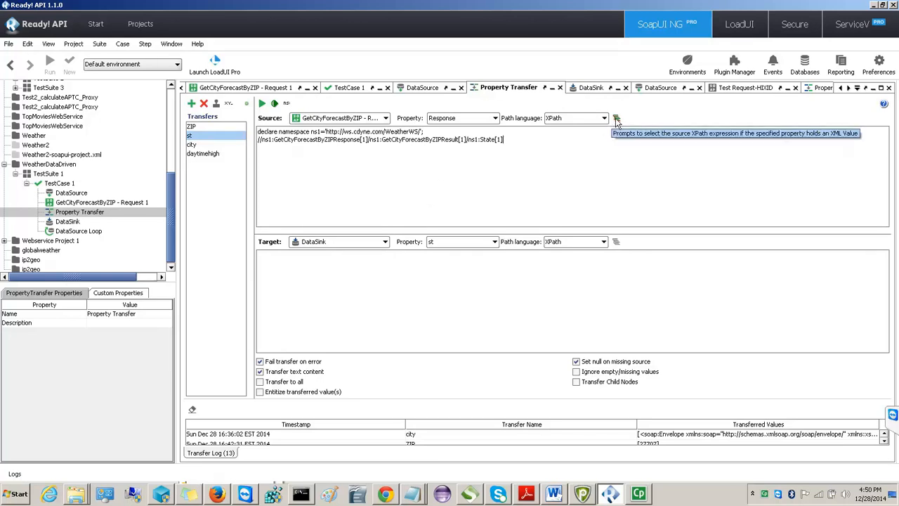
click(602, 118)
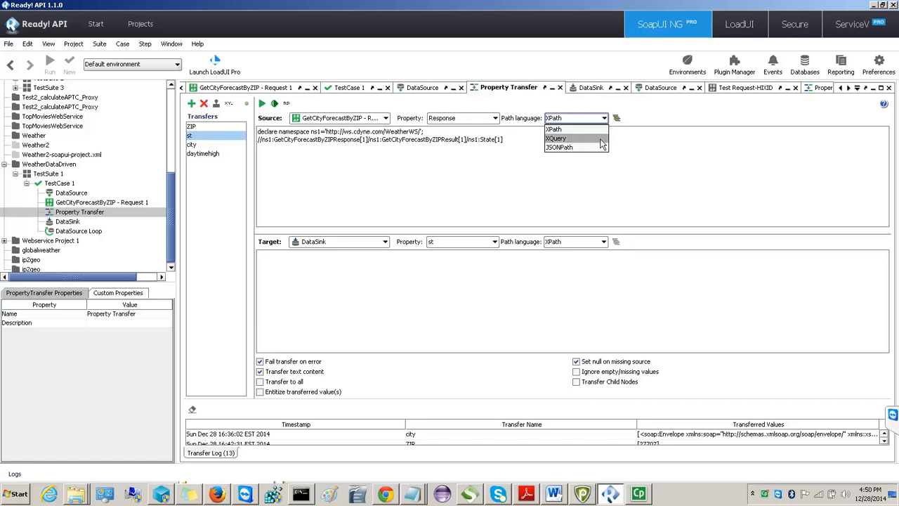
click(674, 144)
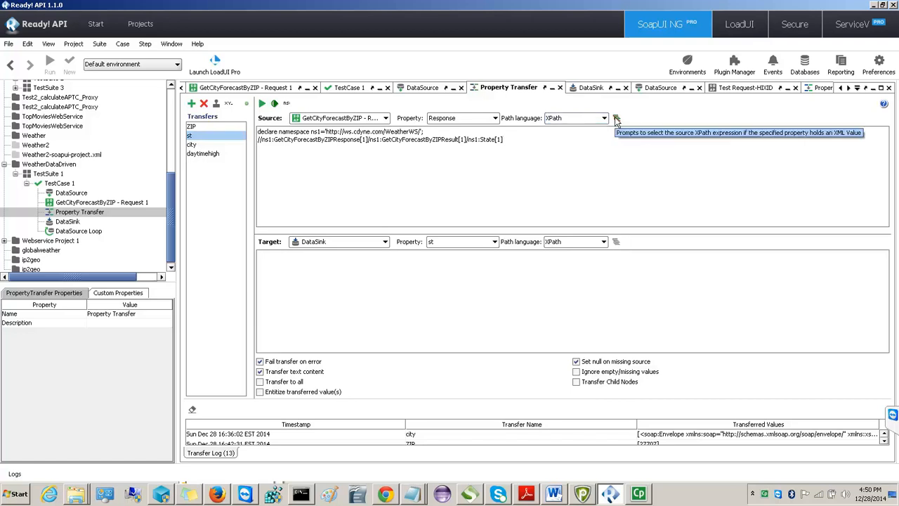
click(616, 118)
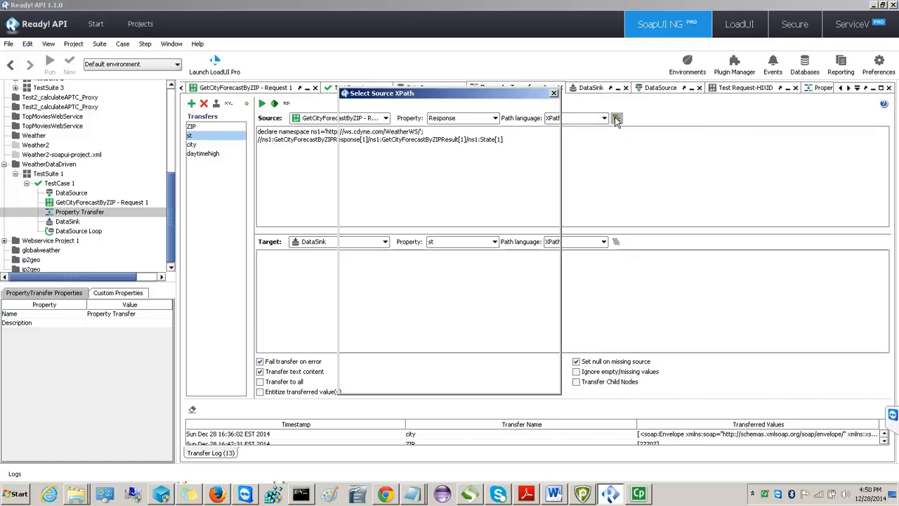
click(554, 94)
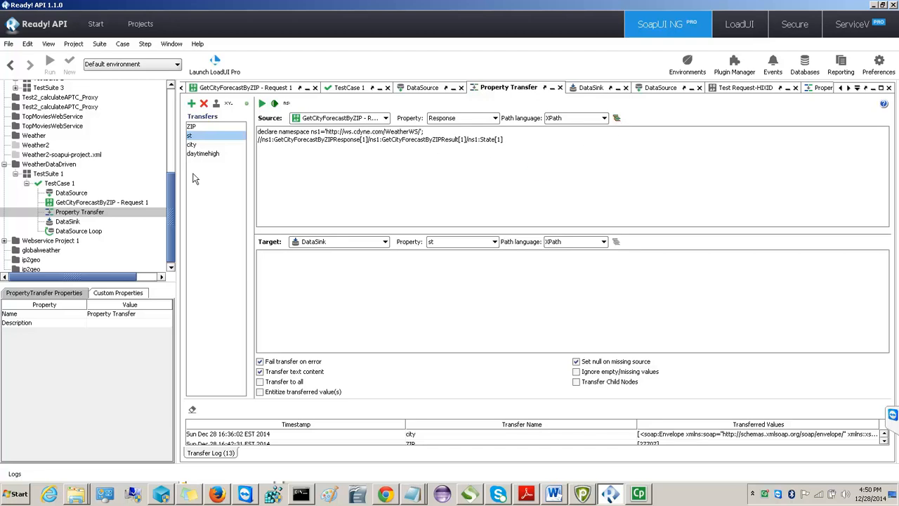
double_click(70, 194)
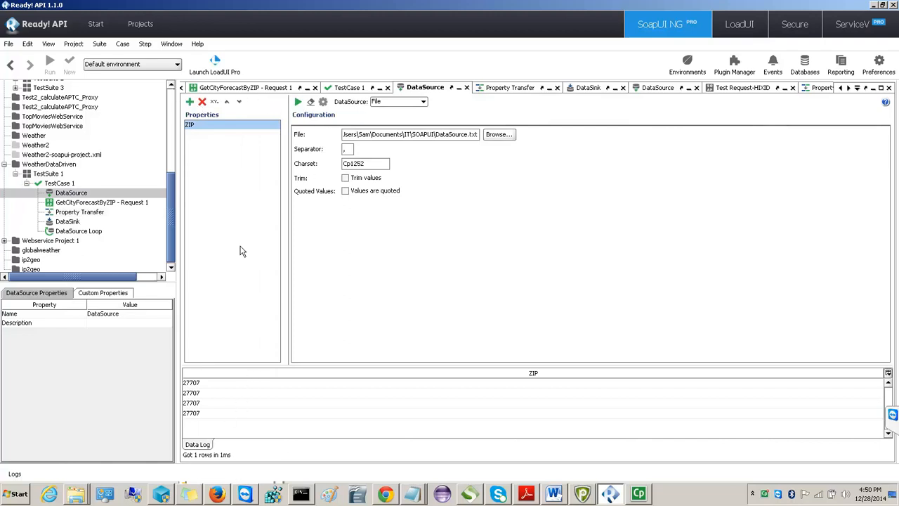
Test-run the DataSource with max rows 0, listing ZIPs 27707, 19403, 08820 and 10007
click(300, 103)
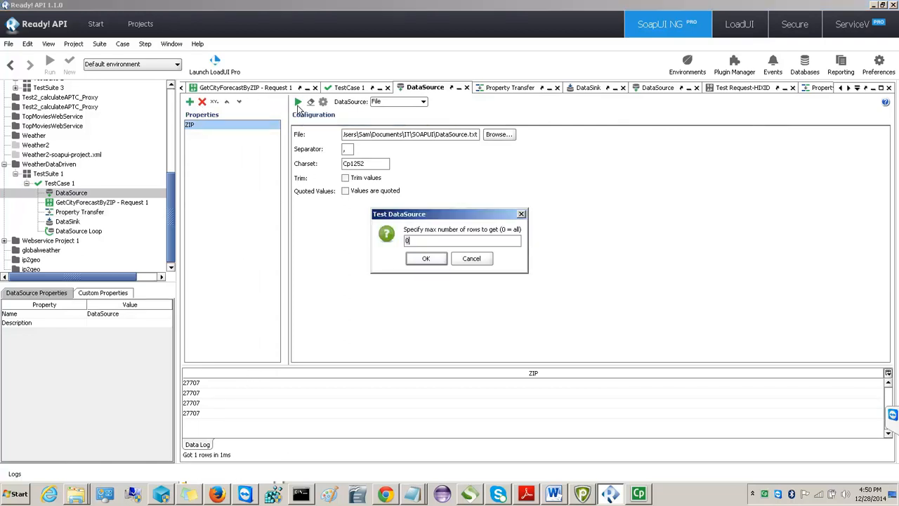
click(420, 258)
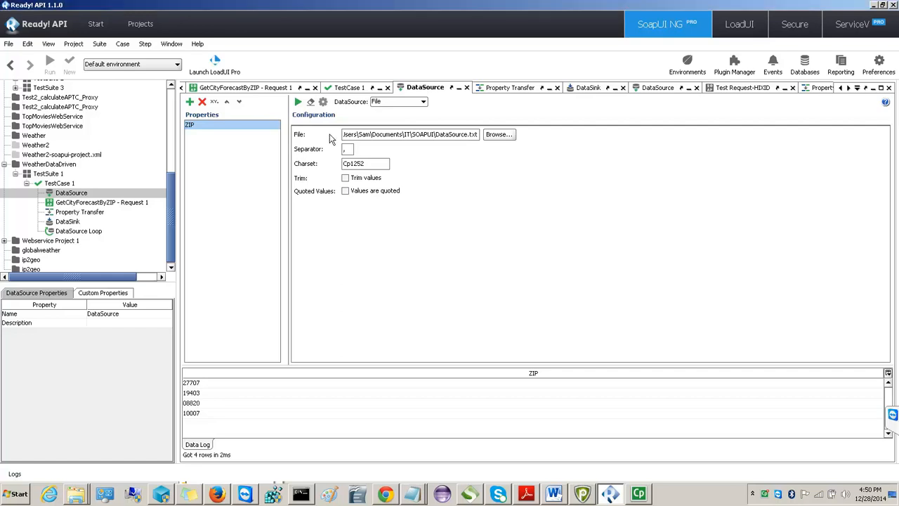
click(298, 102)
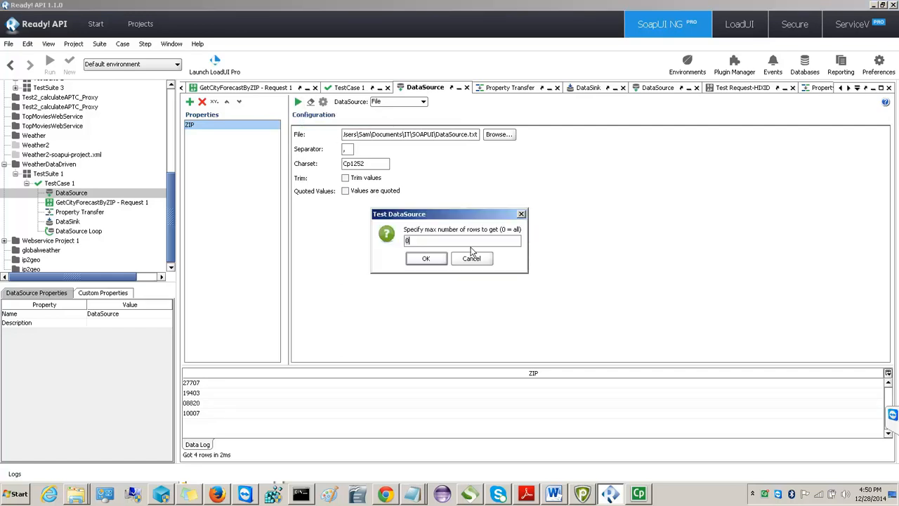
click(430, 258)
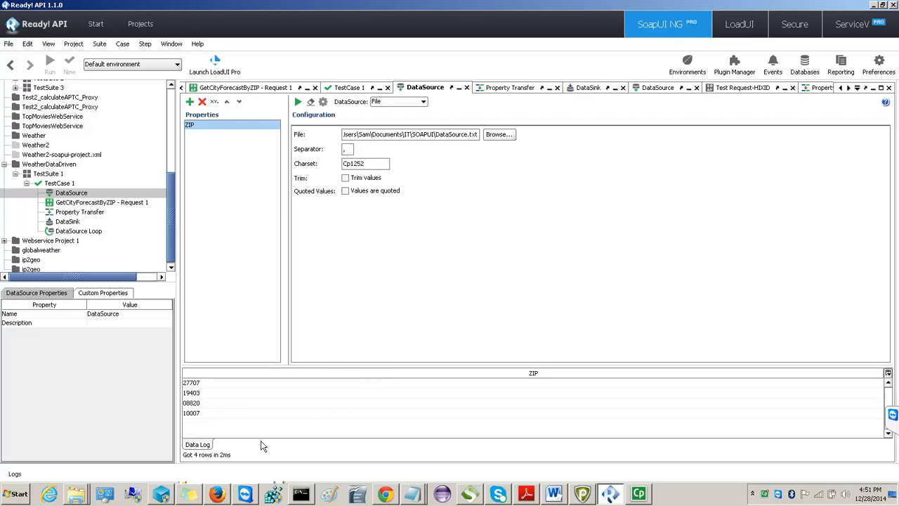
Open GetCityForecastByZIP - Request 1, sending ${DataSource#ZIP} and returning State NC, City Durham
double_click(91, 202)
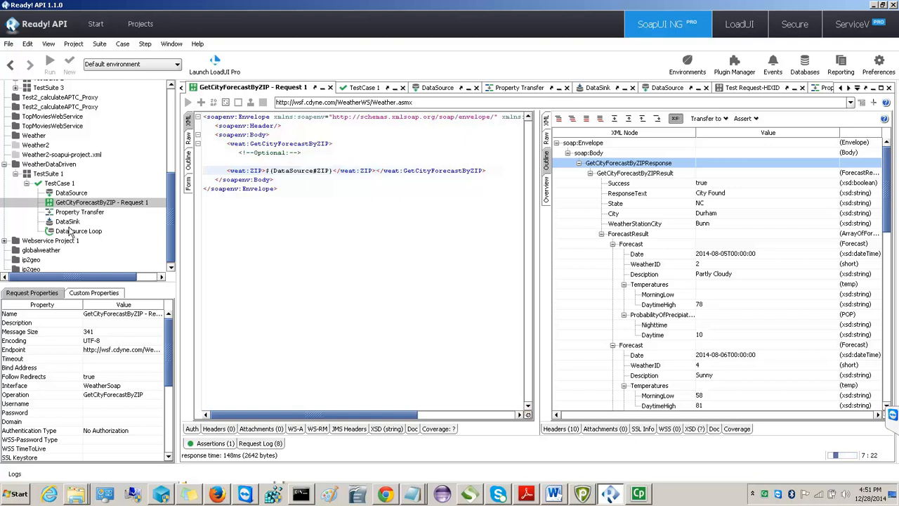
Reopen the Property Transfer step to review the st transfer's State XPath into DataSink st
double_click(90, 215)
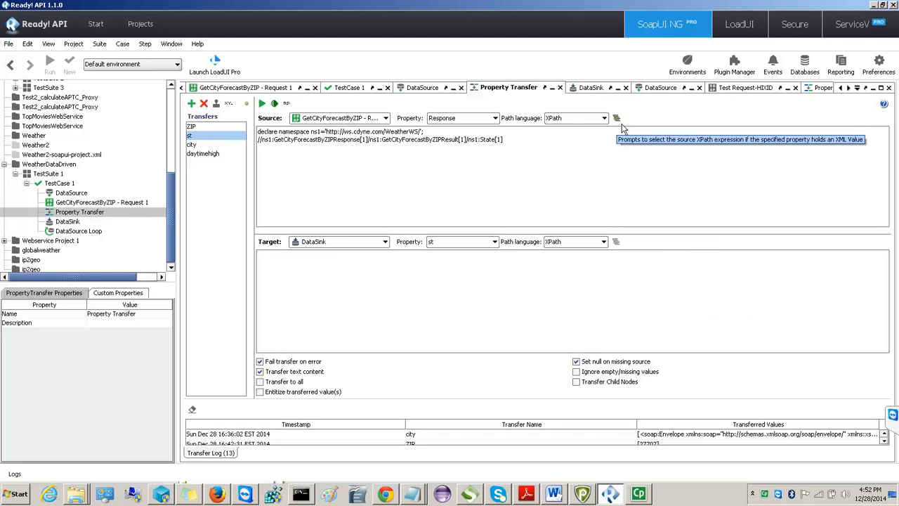
click(617, 119)
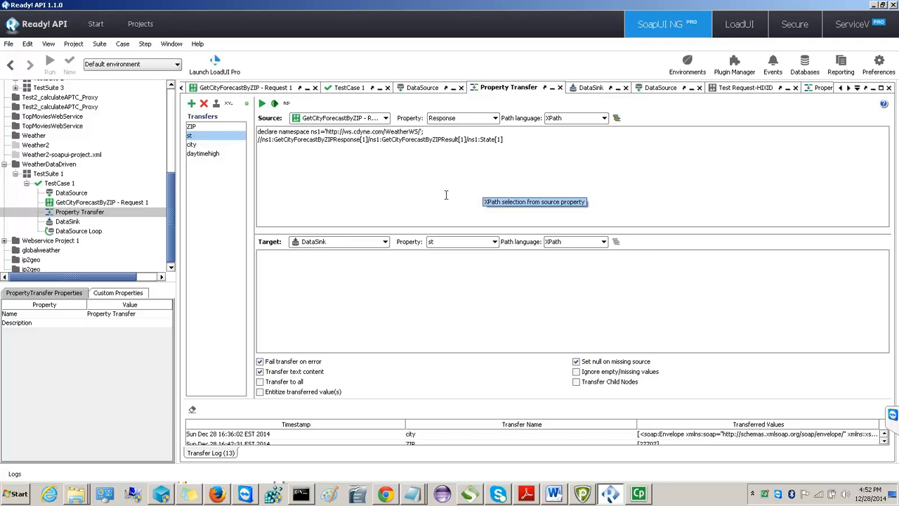
key(alt+Tab)
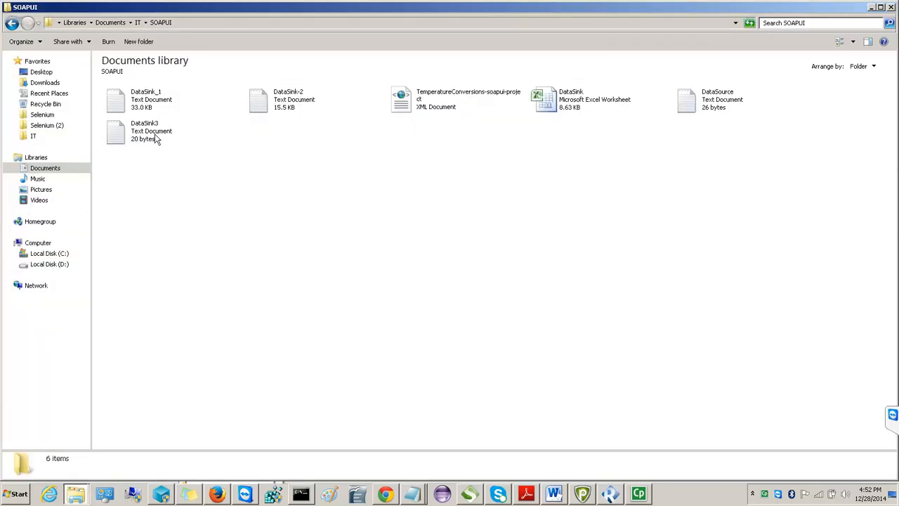
key(alt+Tab)
key(alt+Tab)
key(alt+Tab)
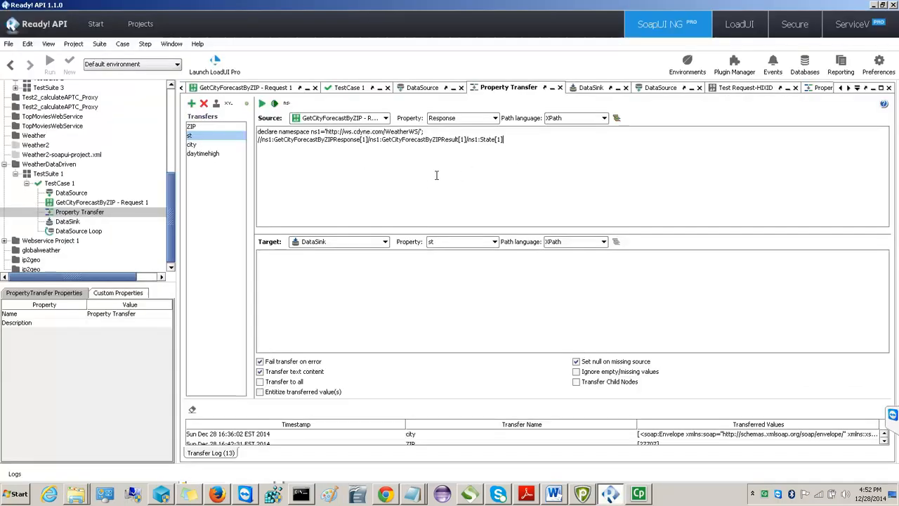
double_click(61, 184)
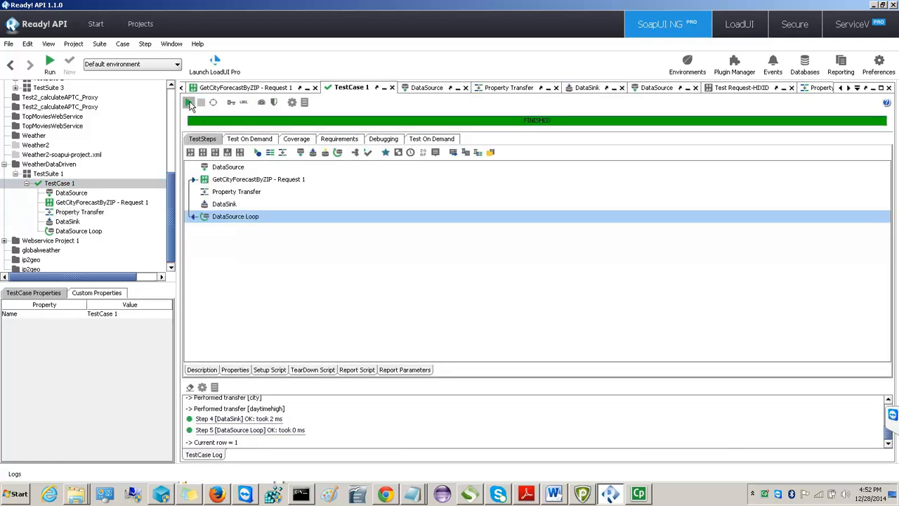
click(188, 103)
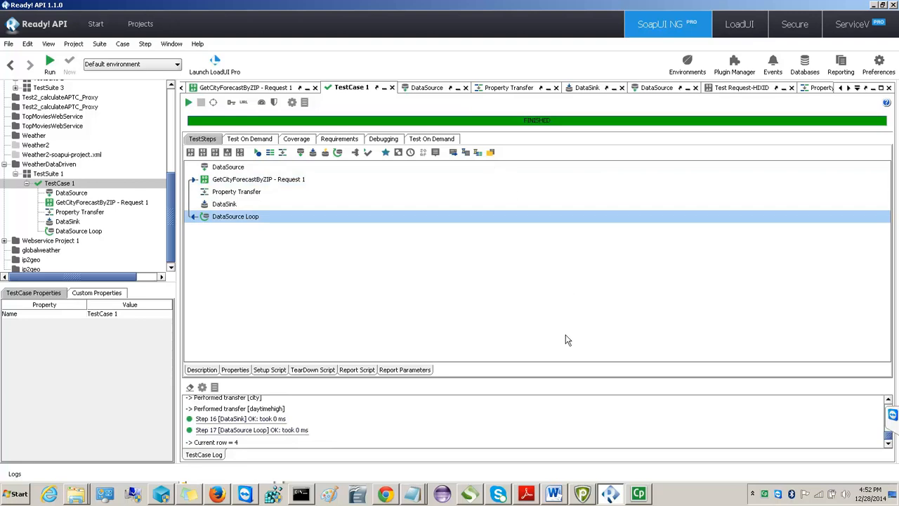
drag(483, 378, 471, 193)
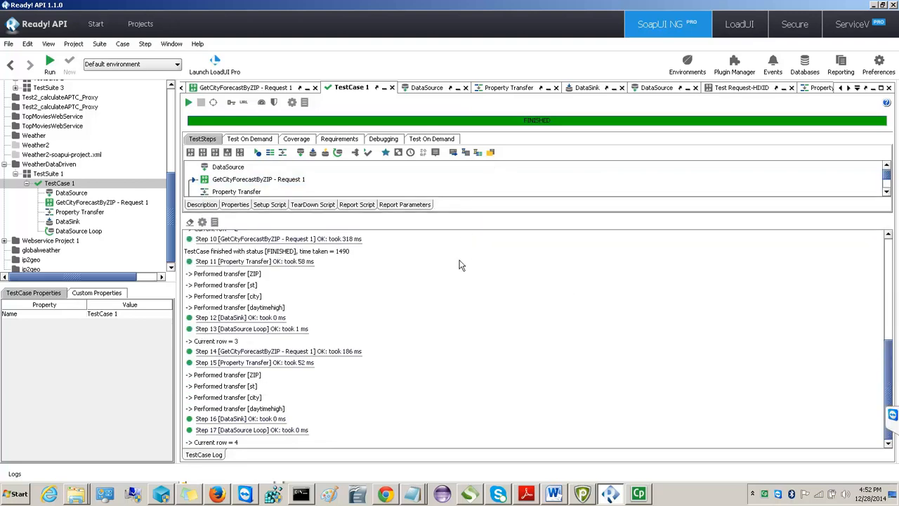
scroll(458, 297, up, 10)
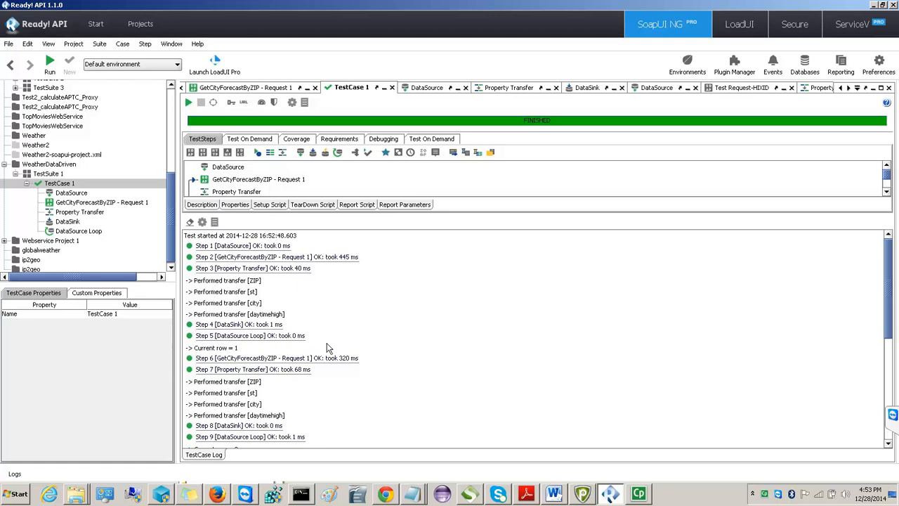
scroll(332, 346, down, 1)
scroll(332, 347, down, 2)
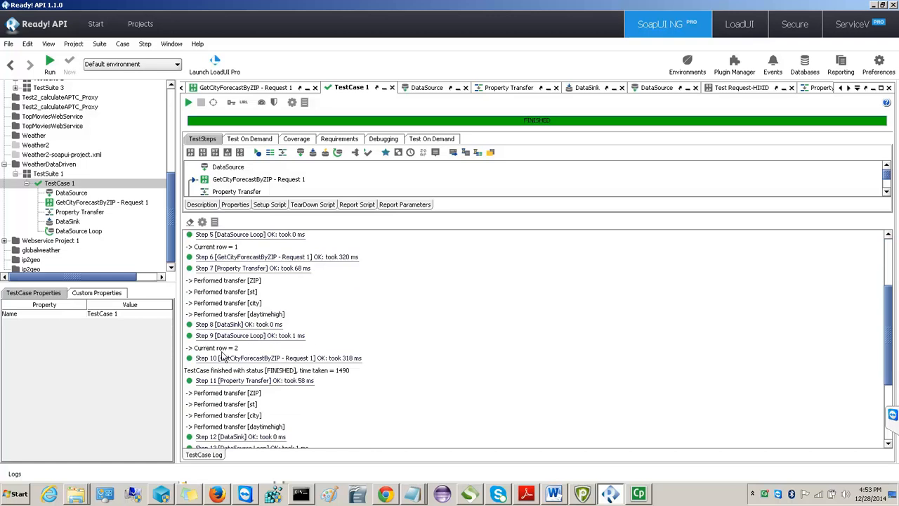
scroll(255, 351, down, 3)
key(alt+Tab)
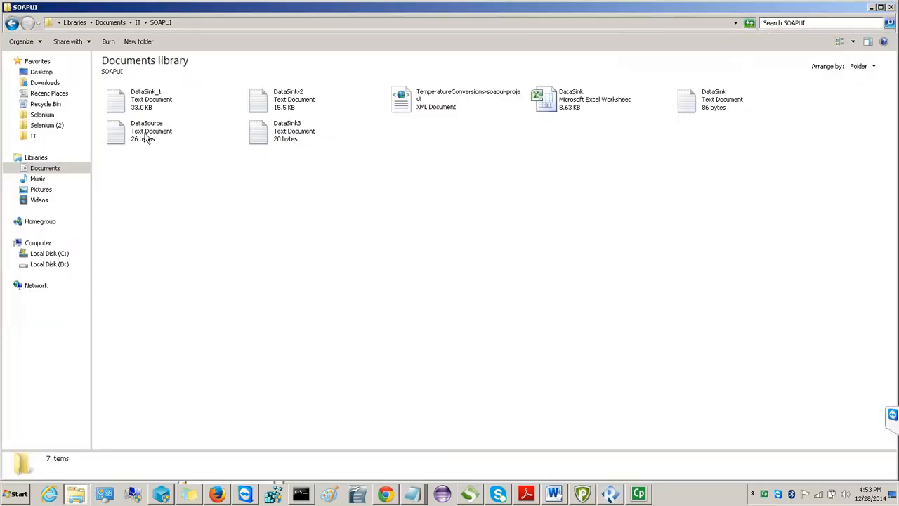
double_click(146, 137)
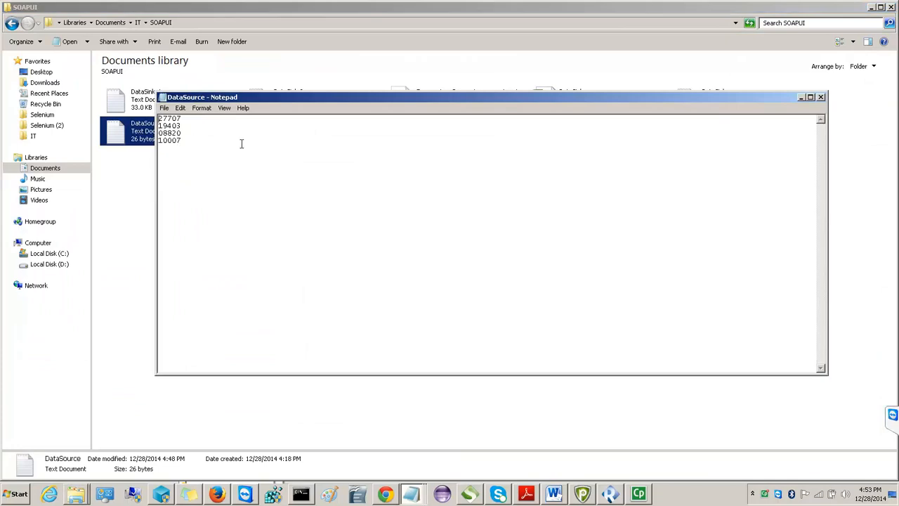
click(820, 96)
key(alt+Tab)
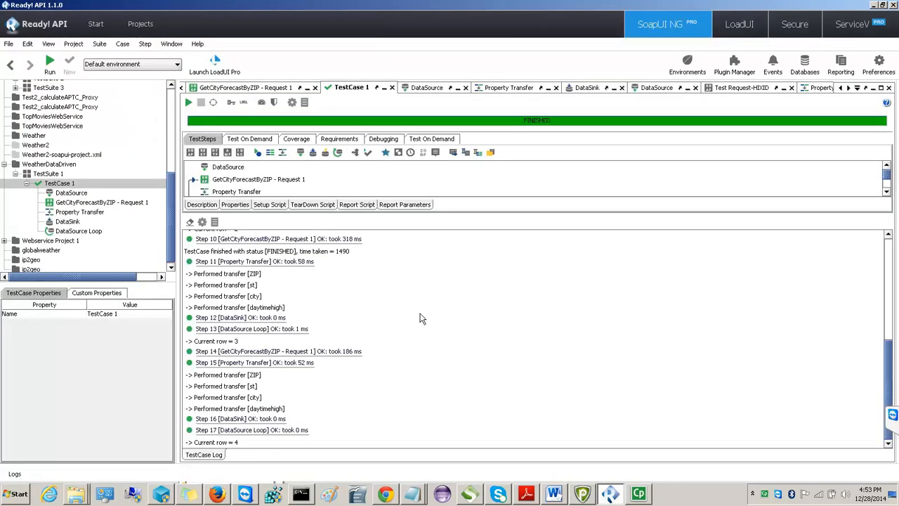
Enlarge the TestSteps list to show all five steps and check the row 3 transfer log entries
click(394, 341)
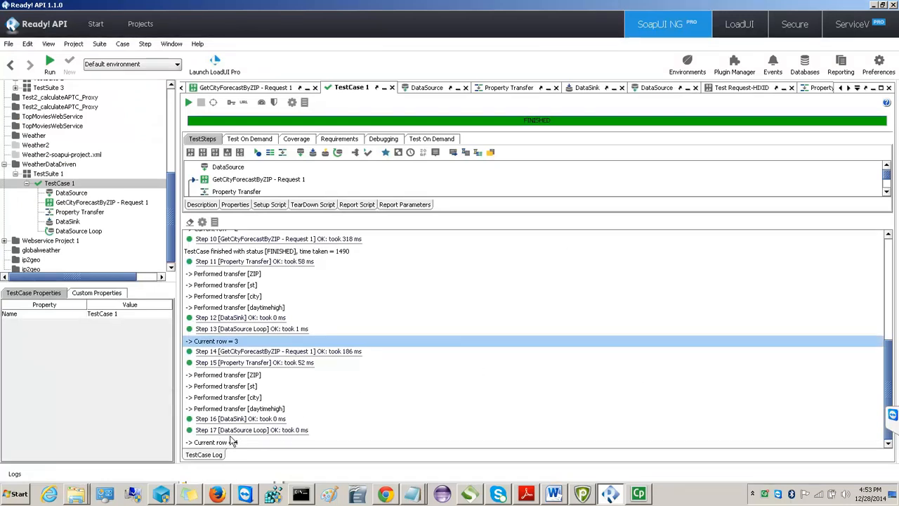
scroll(374, 354, up, 10)
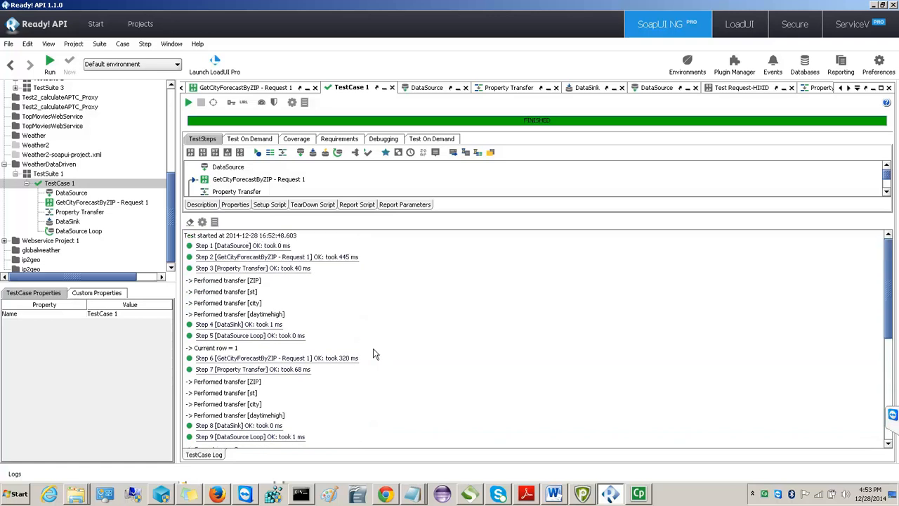
drag(485, 213, 493, 330)
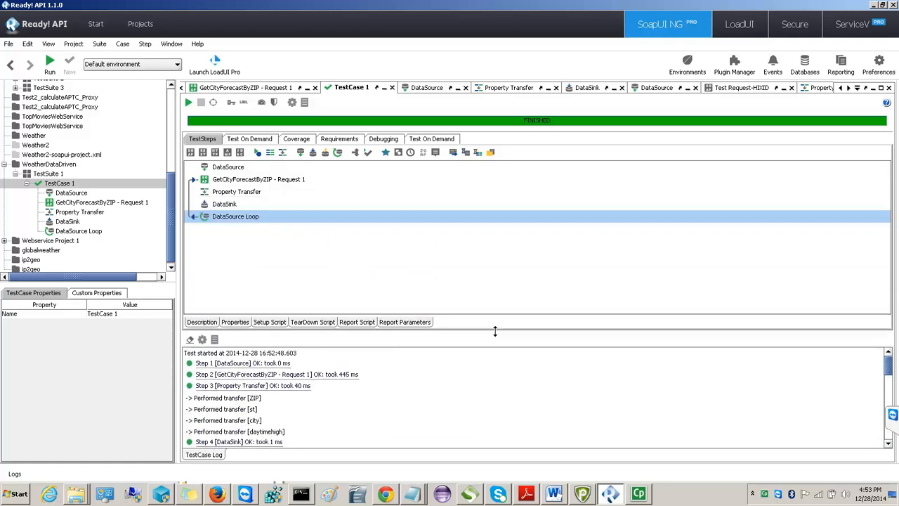
click(433, 392)
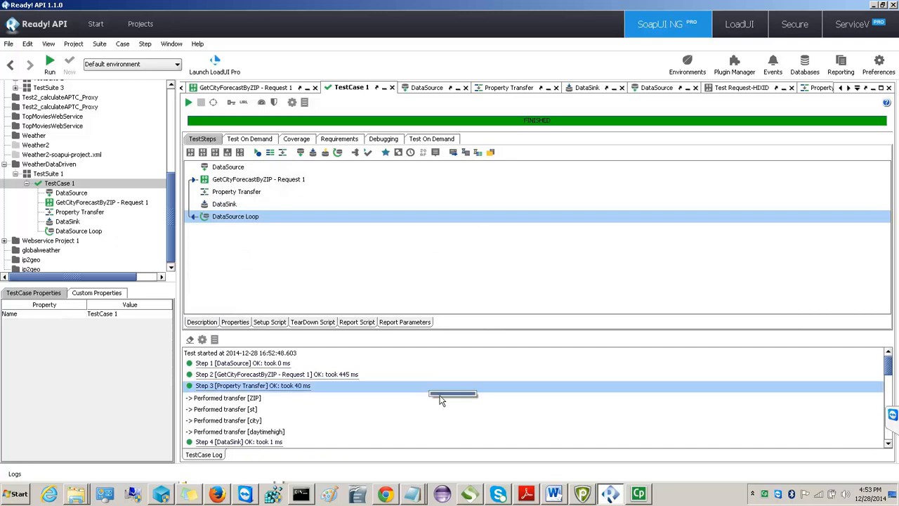
click(393, 409)
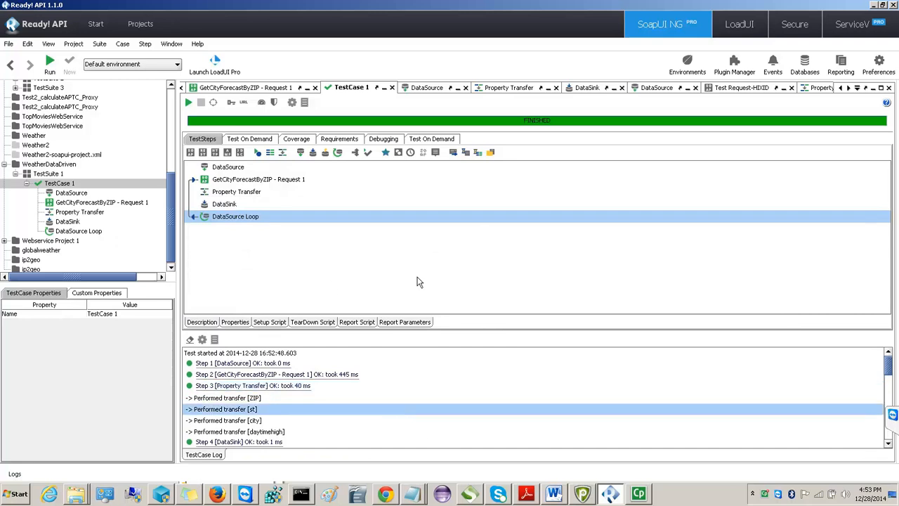
key(alt+Tab)
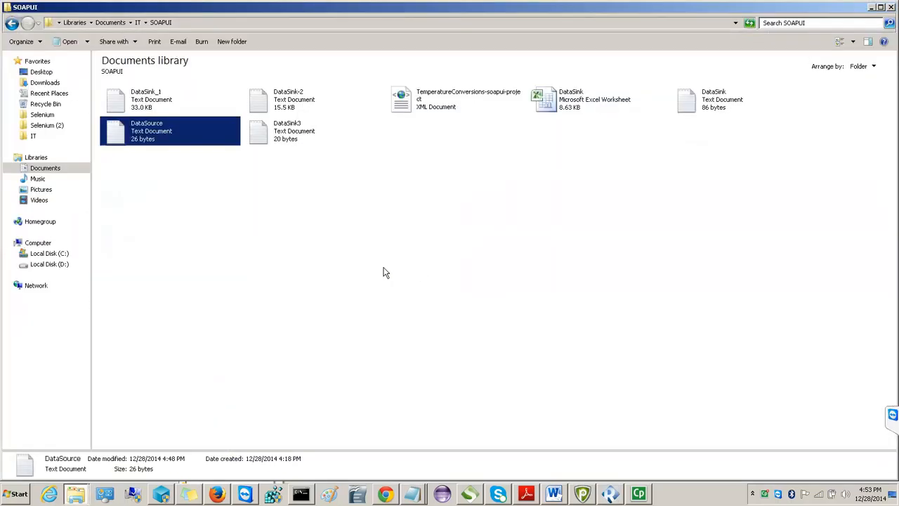
Open the 86-byte DataSink output file in a maximized Notepad window
click(328, 258)
click(288, 137)
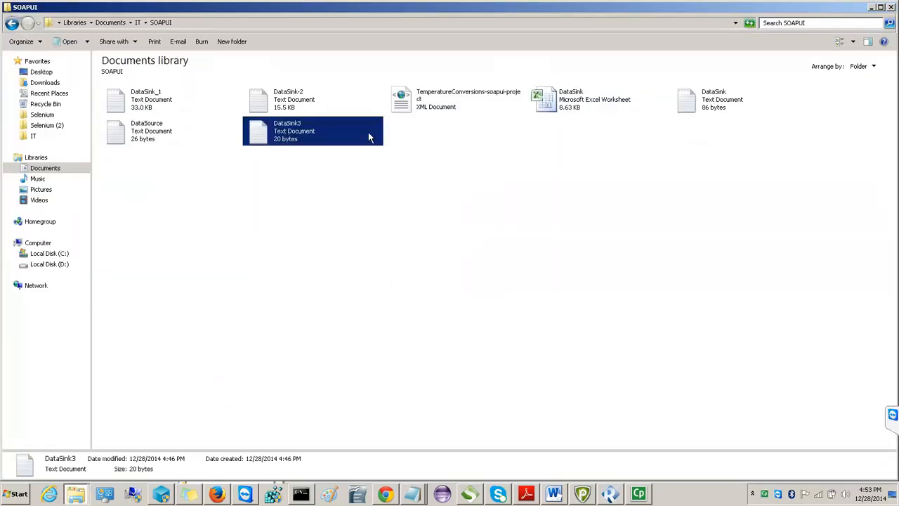
double_click(698, 114)
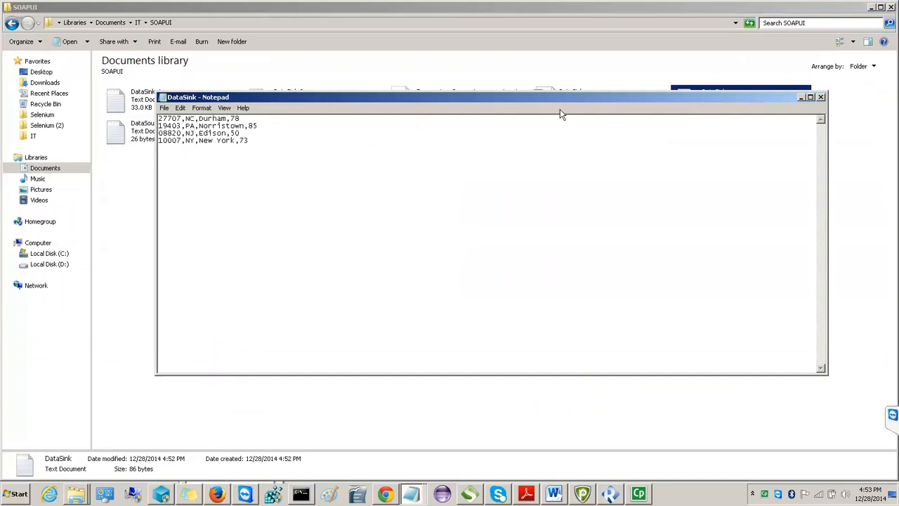
double_click(314, 100)
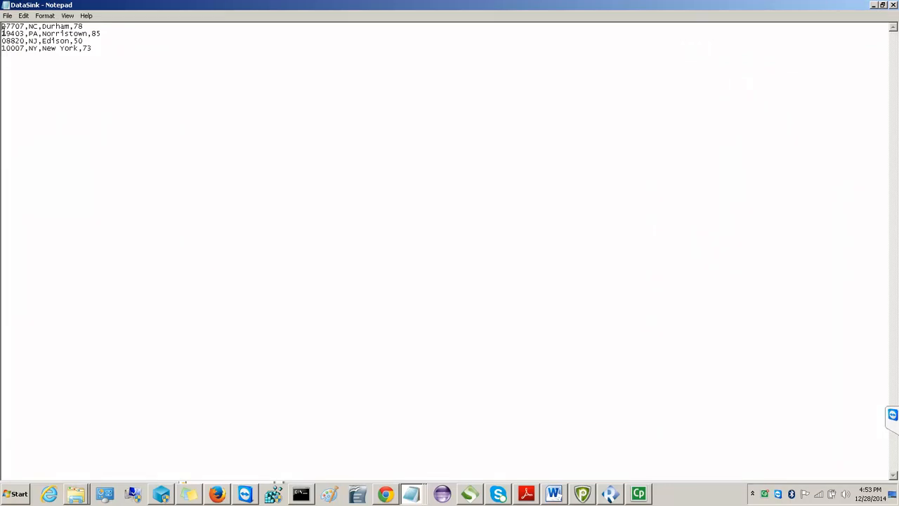
Add the header line ZIP,State,City,HighTem above the four data rows, then save and close
key(Return)
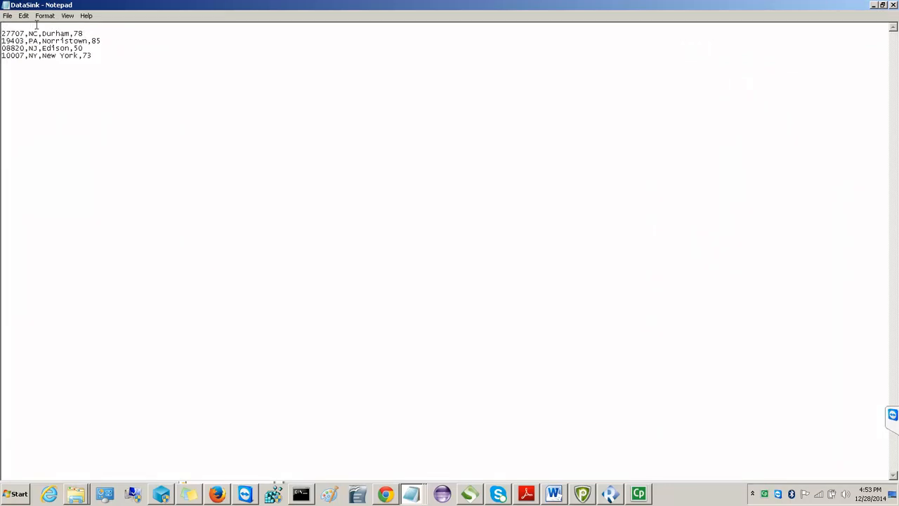
text(ZIP, State)
text(,City,High)
key(BackSpace)
drag(24, 48, 27, 49)
click(85, 47)
click(100, 58)
double_click(454, 10)
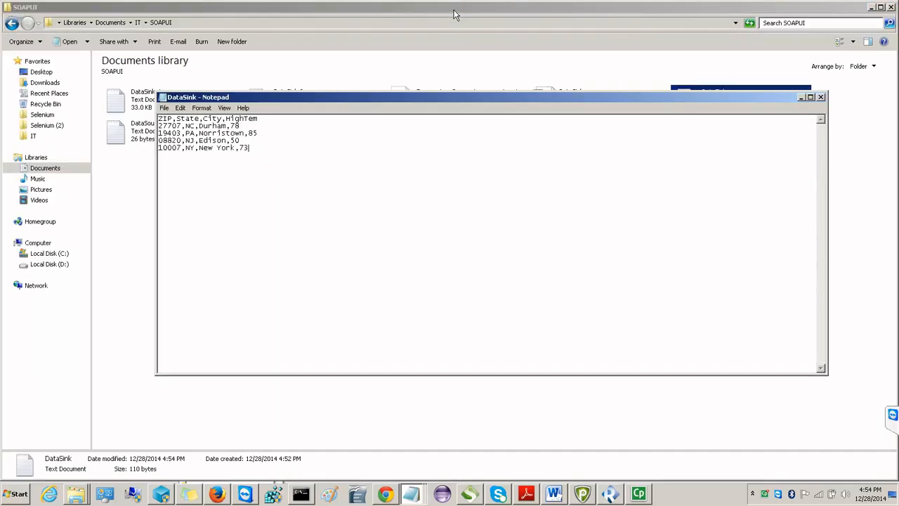
click(821, 97)
click(405, 298)
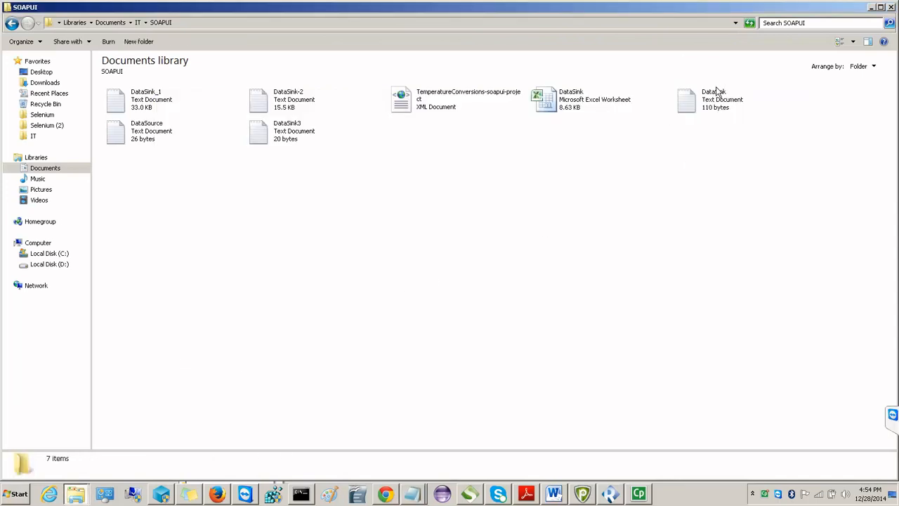
Scroll the PDF setup guide onward from page 15
key(alt+Tab)
key(alt+Tab)
key(alt+Tab)
key(alt+Tab)
key(alt+Tab)
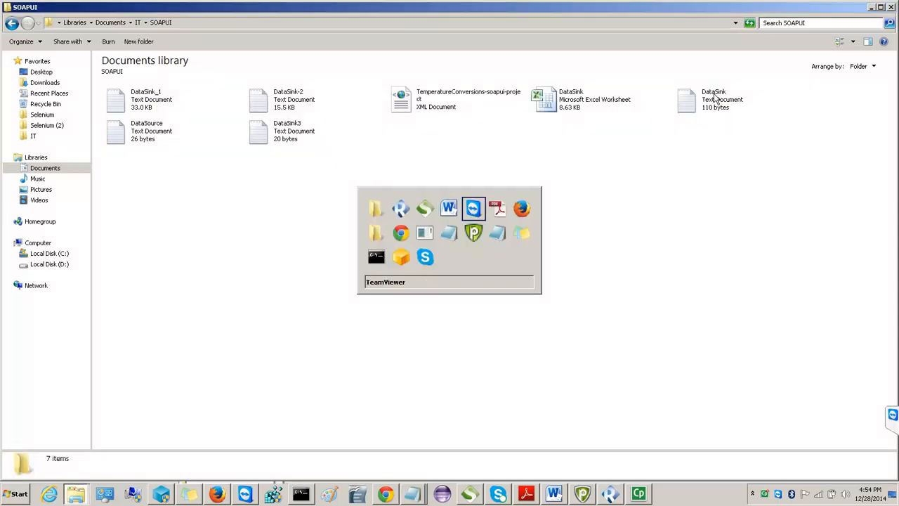
scroll(476, 202, down, 10)
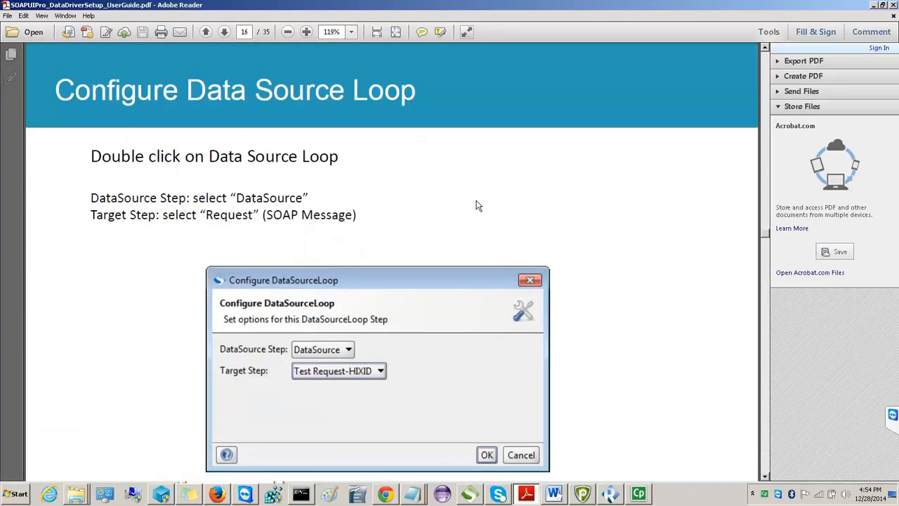
scroll(476, 202, down, 10)
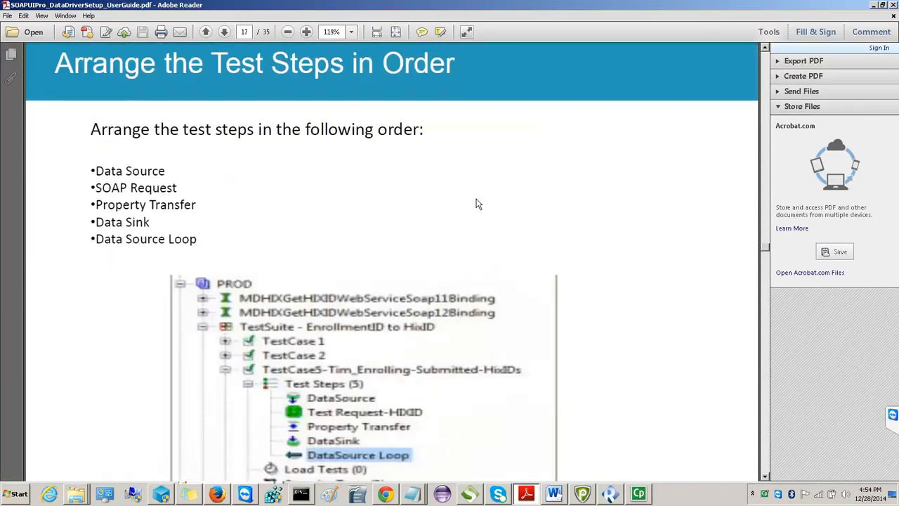
scroll(476, 202, down, 5)
scroll(476, 202, down, 1)
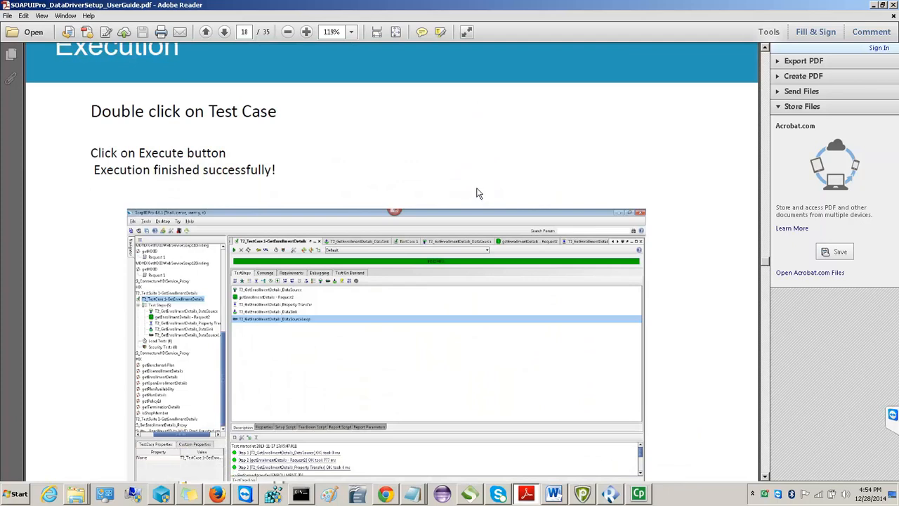
Reopen DataSource.txt to recheck its ZIP codes, then close it
key(alt+Tab)
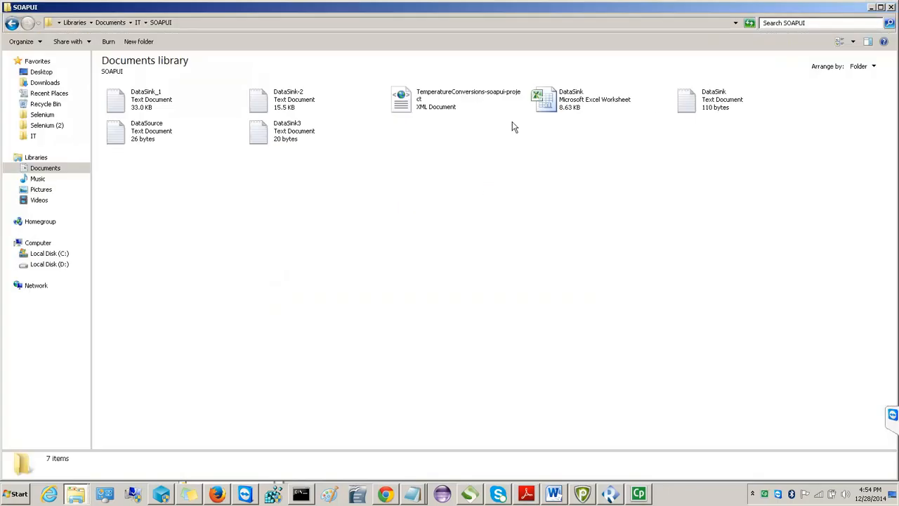
click(138, 137)
double_click(138, 137)
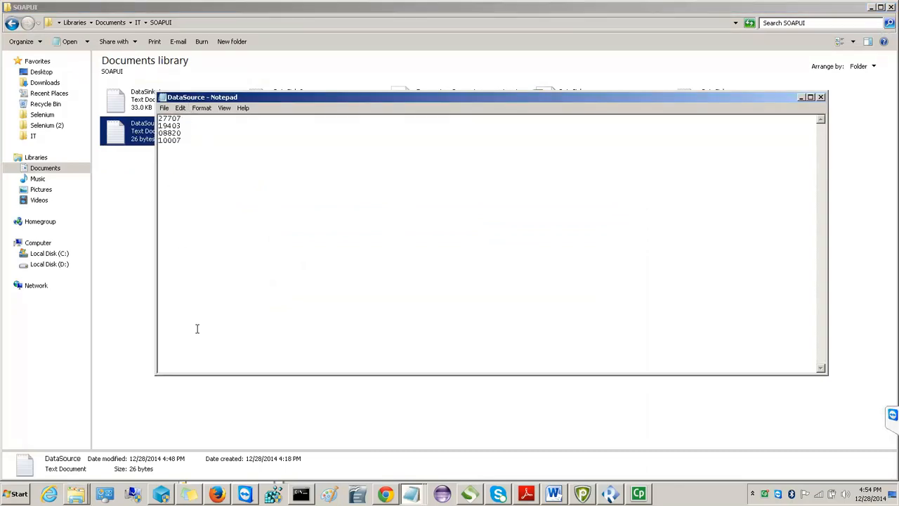
click(821, 97)
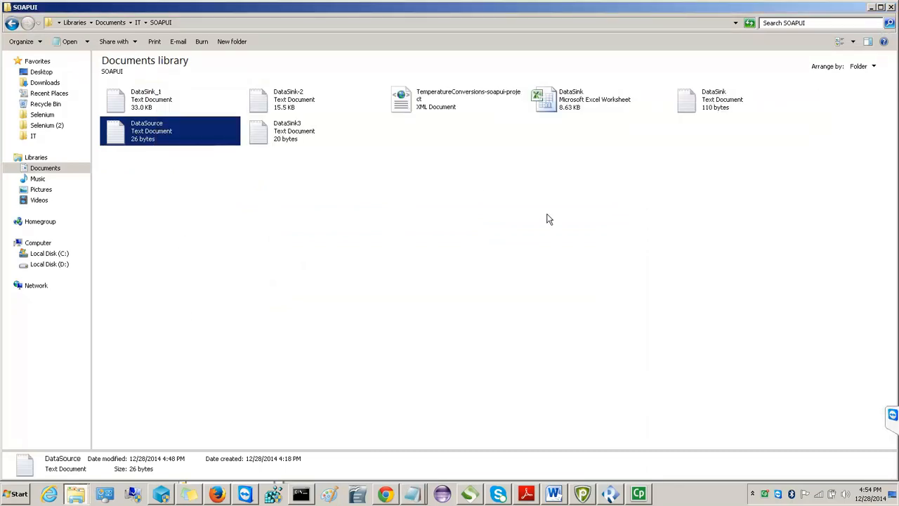
Read the guide on to page 20, Output (csv file), then return to Ready! API
key(alt+Tab)
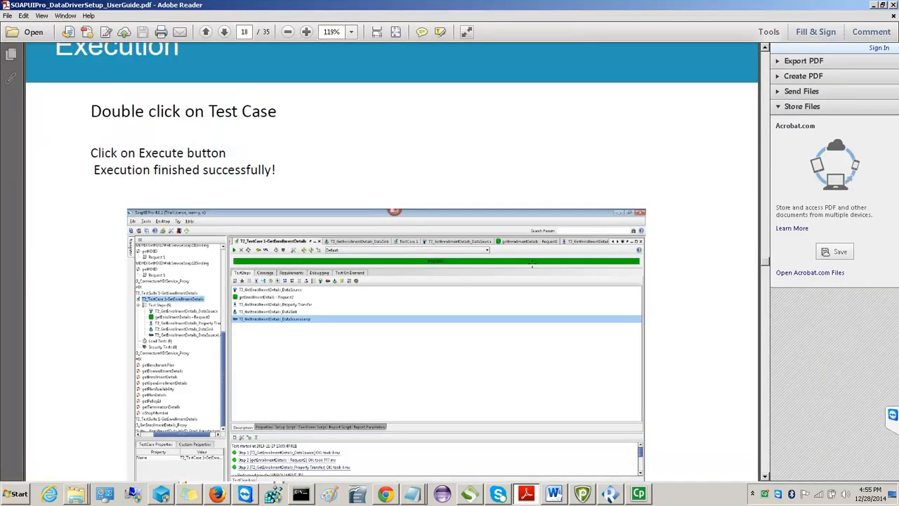
scroll(532, 263, down, 2)
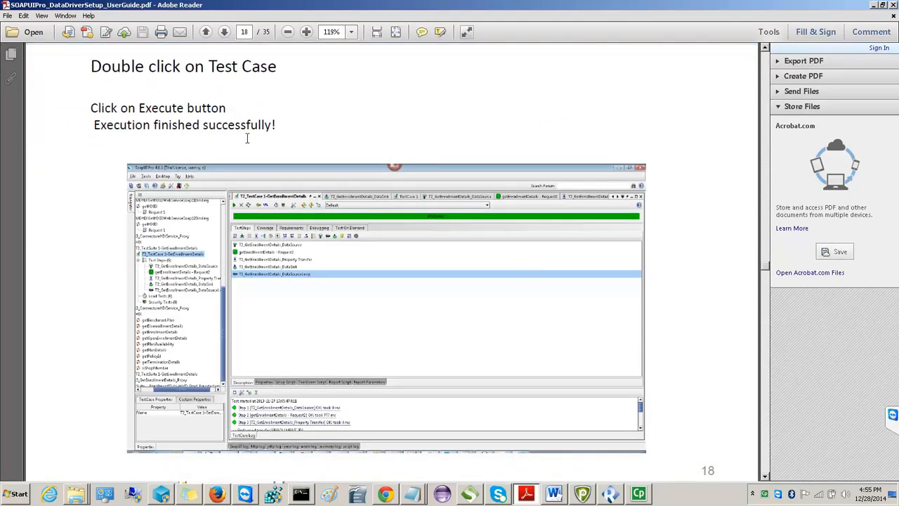
scroll(353, 243, down, 3)
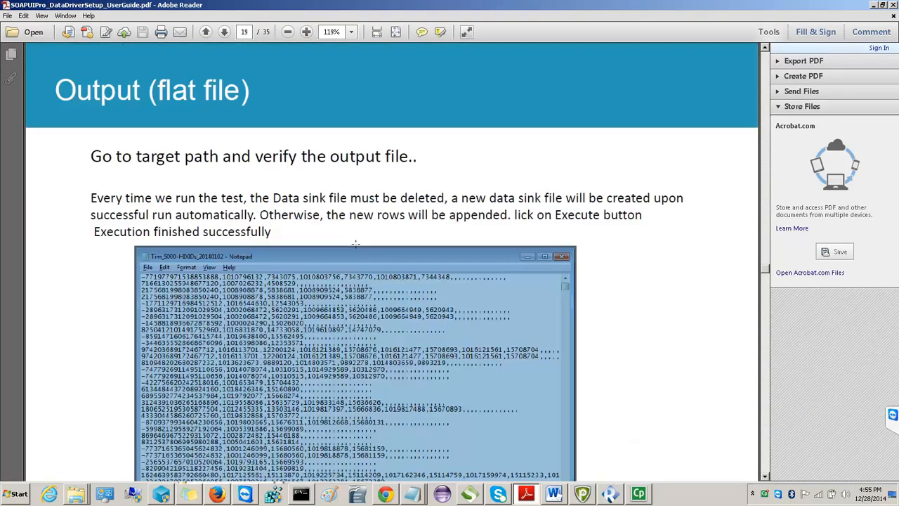
scroll(356, 243, down, 1)
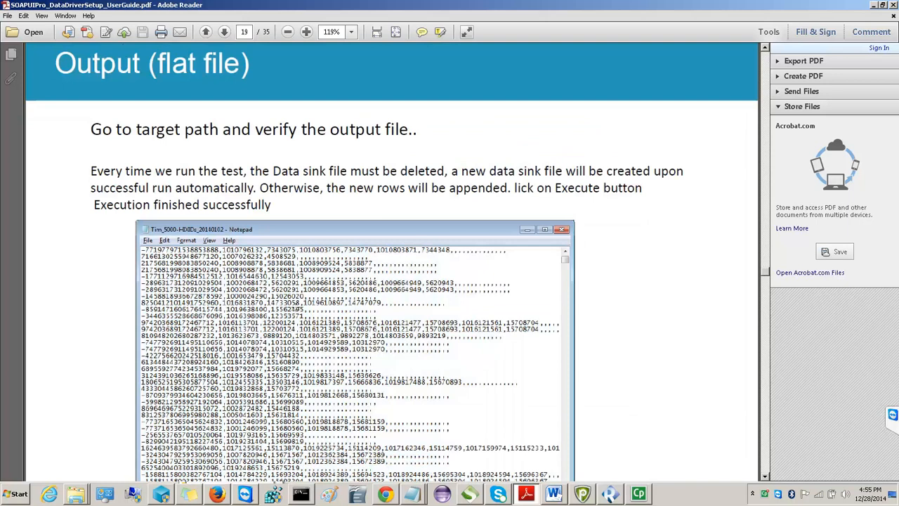
scroll(336, 276, down, 2)
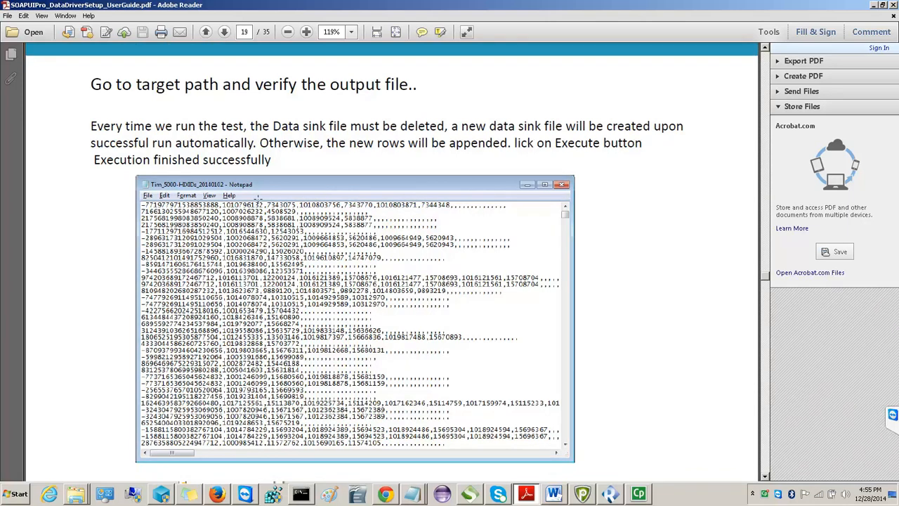
scroll(257, 197, down, 5)
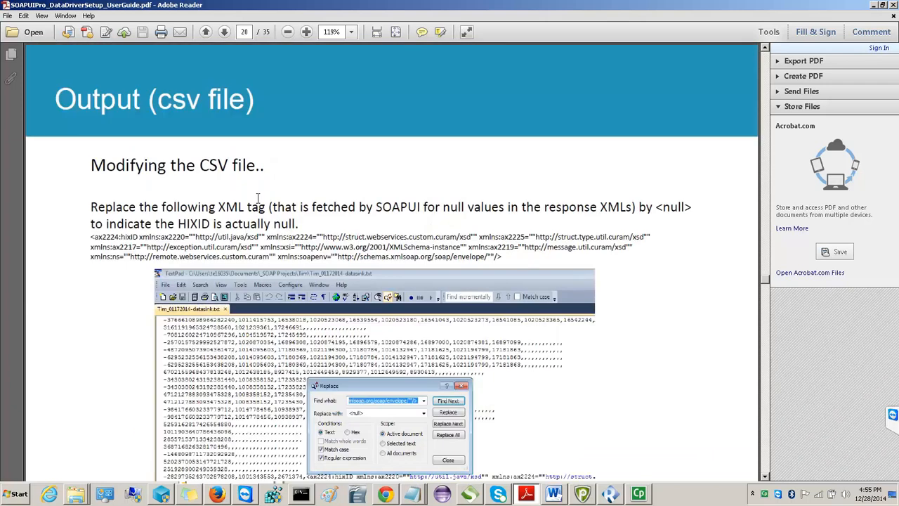
scroll(258, 198, down, 2)
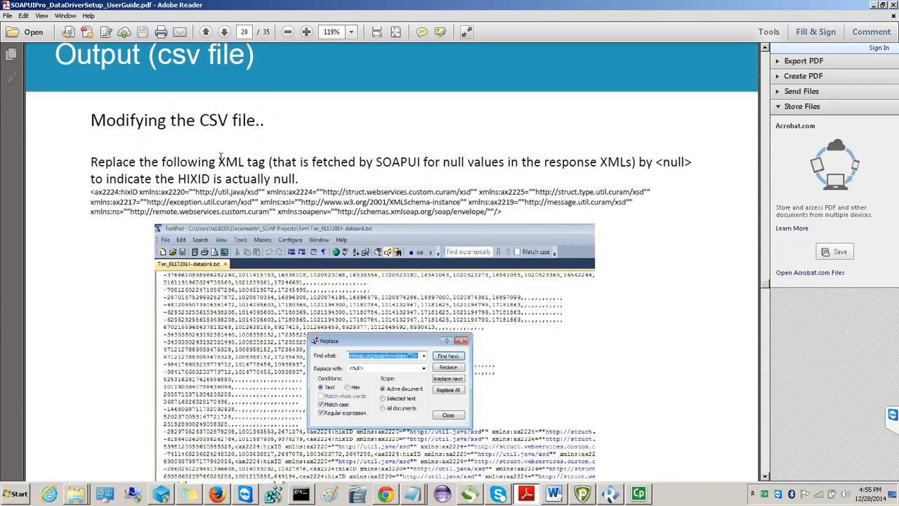
scroll(220, 158, down, 1)
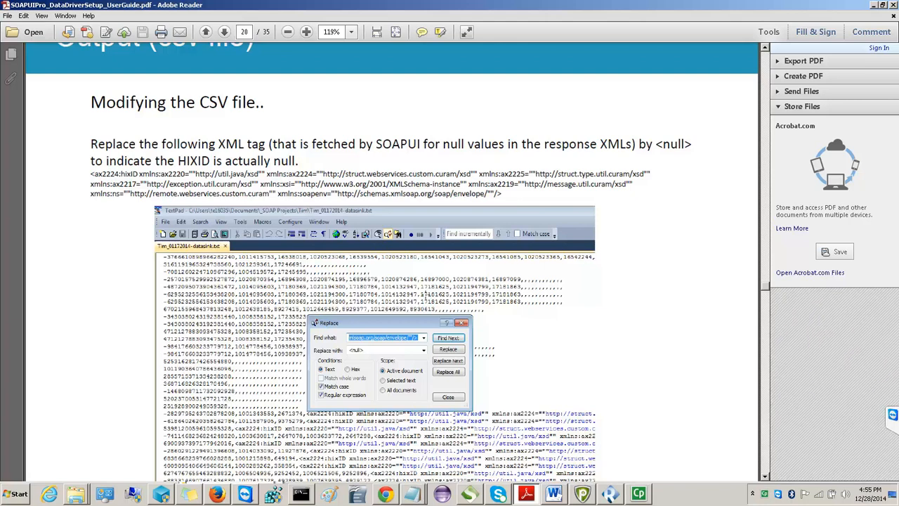
key(alt+Tab)
key(alt+Tab)
key(alt+Tab)
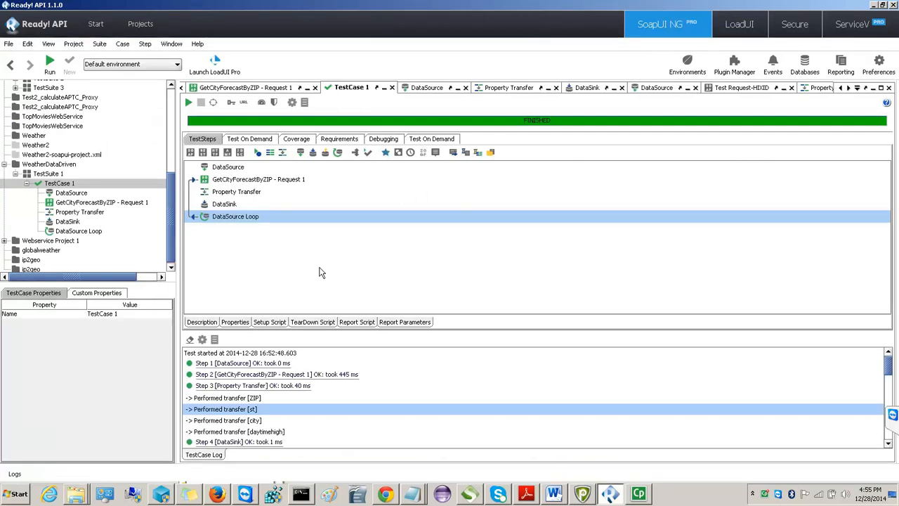
Leave the finished TestCase 1 run in Ready! API for the Adobe Reader guide
key(alt+Tab)
key(alt+Tab)
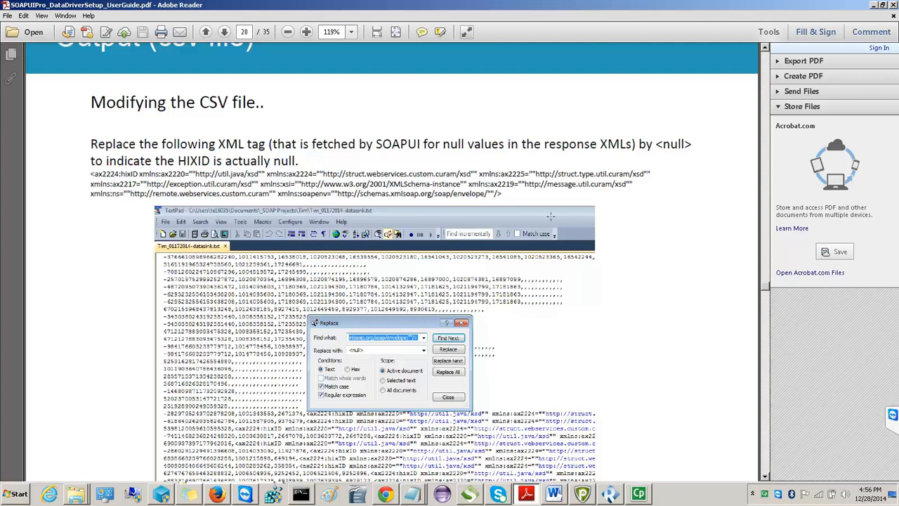
Read the guide's page 21 'Output (Excel file)', then switch to the SOAPUI folder in Explorer
scroll(376, 219, down, 2)
scroll(377, 220, down, 5)
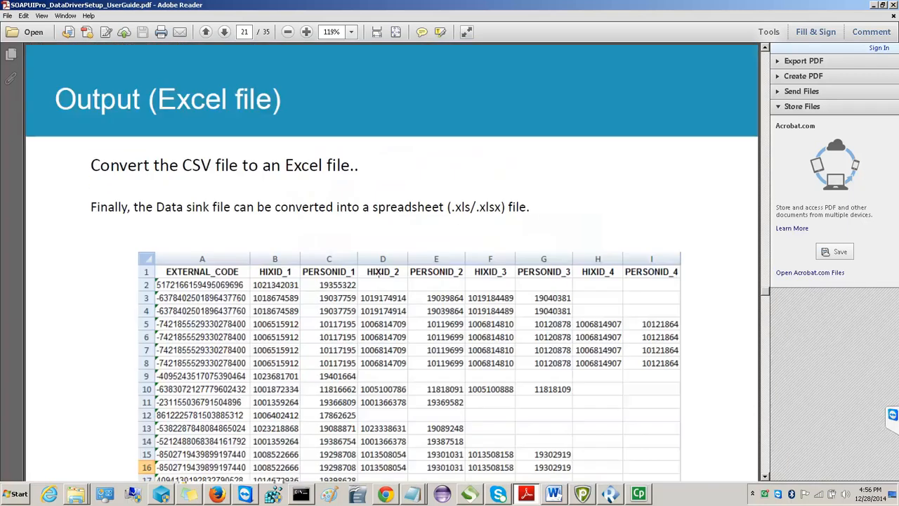
scroll(380, 273, down, 2)
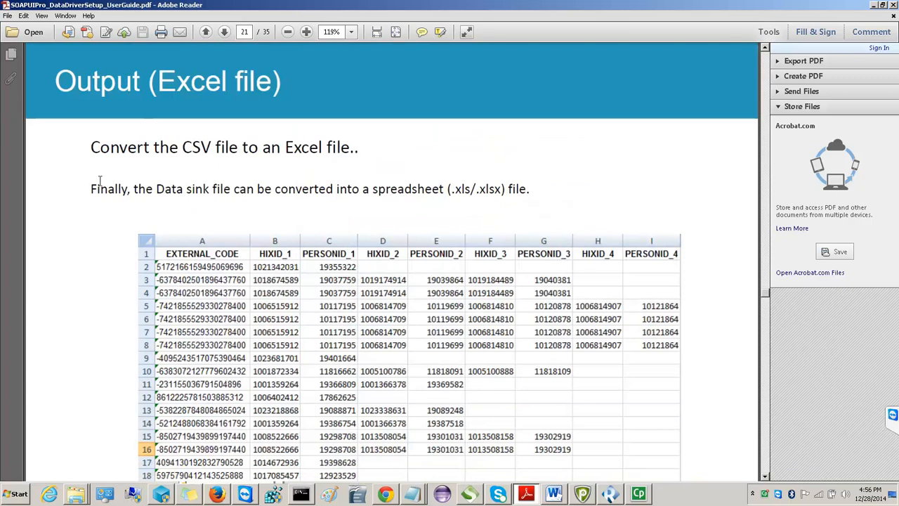
scroll(348, 232, down, 1)
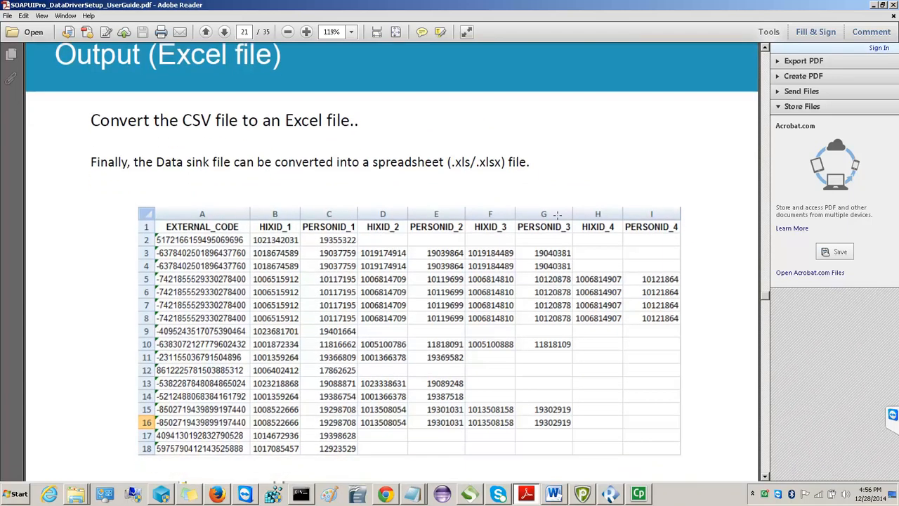
scroll(332, 292, down, 1)
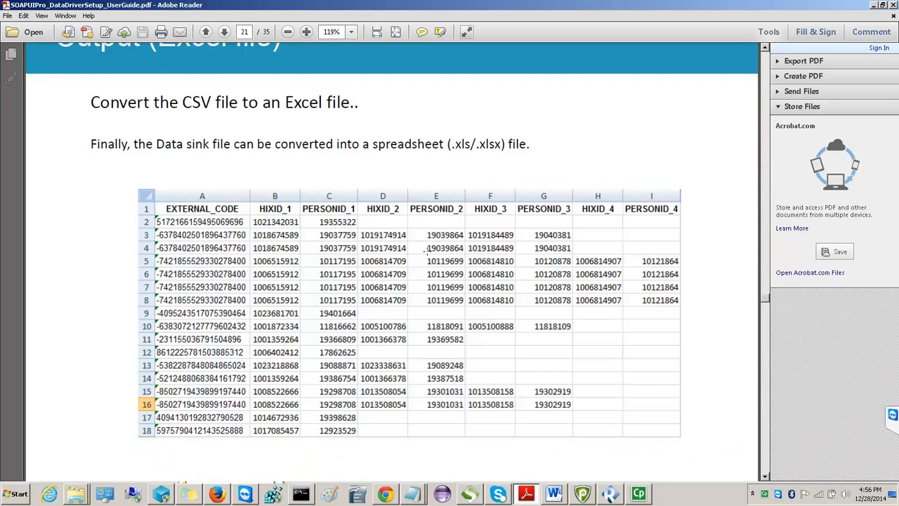
key(alt+Tab)
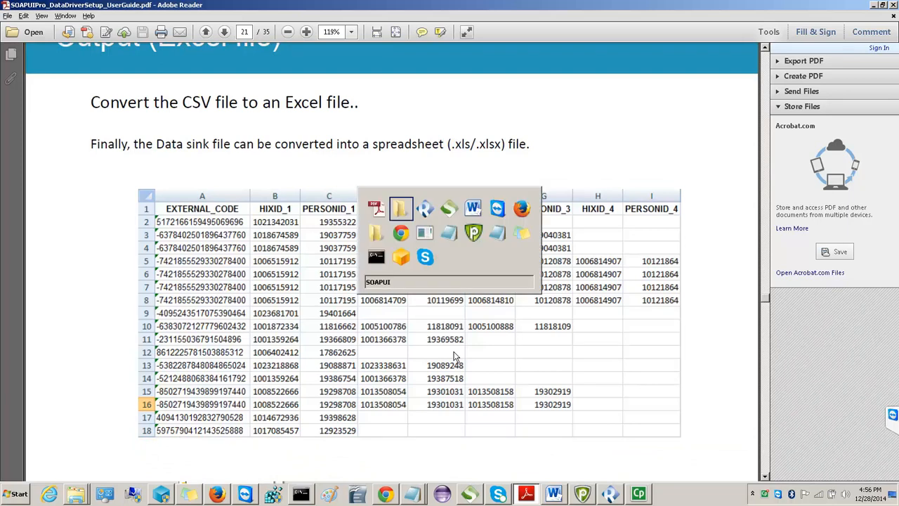
click(234, 282)
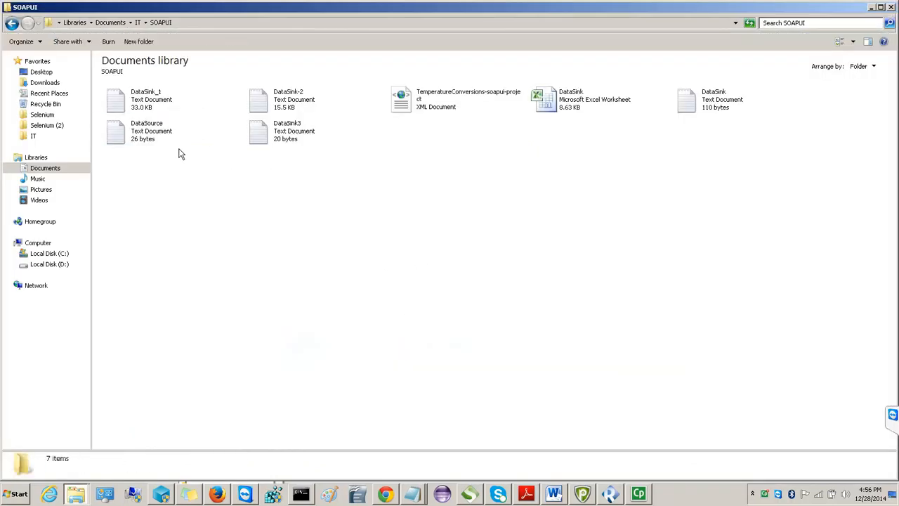
Turn off 'Hide extensions for known file types' in Folder Options so names like DataSink.txt show
click(705, 105)
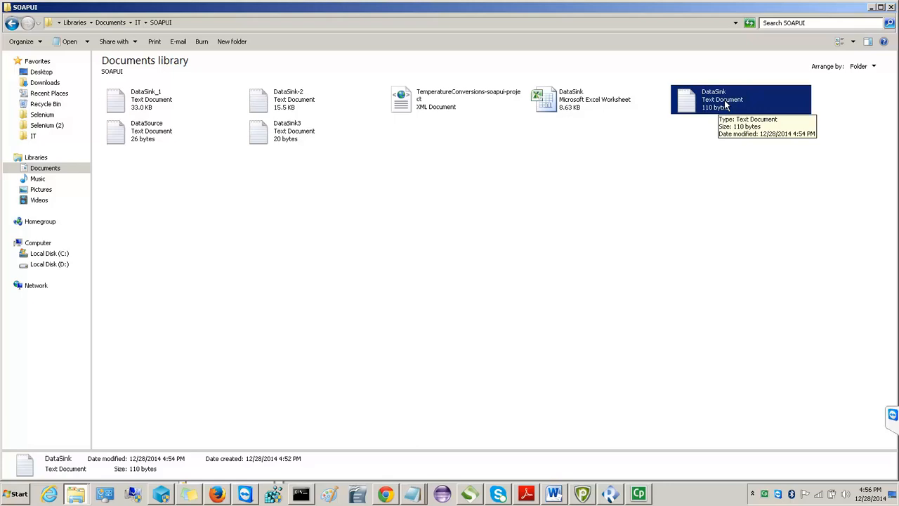
click(329, 236)
key(alt)
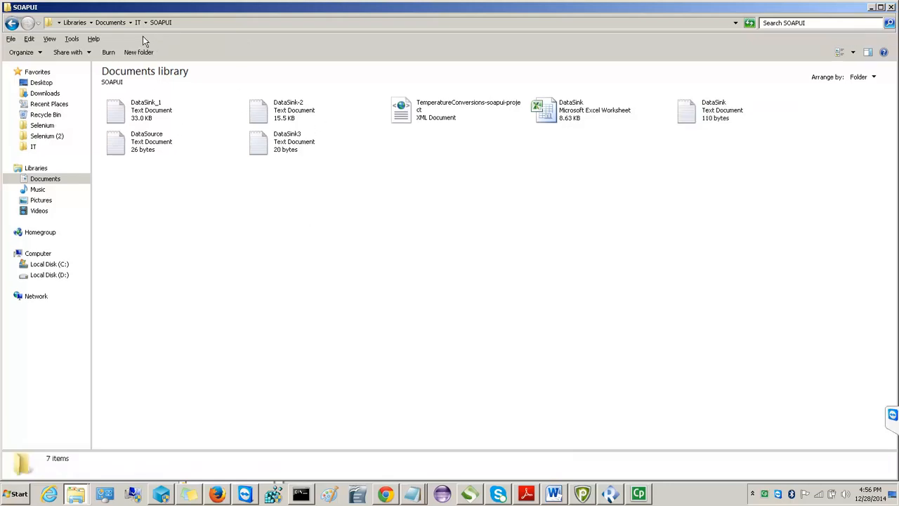
click(72, 39)
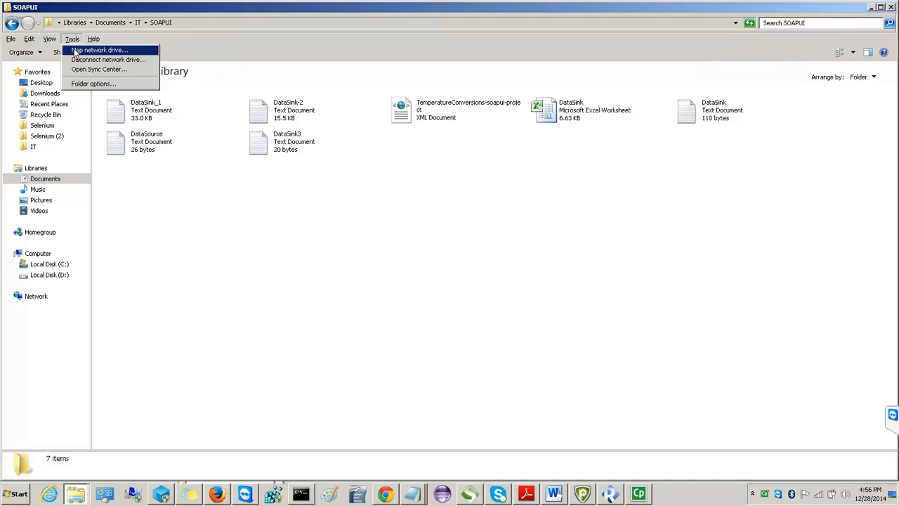
click(89, 85)
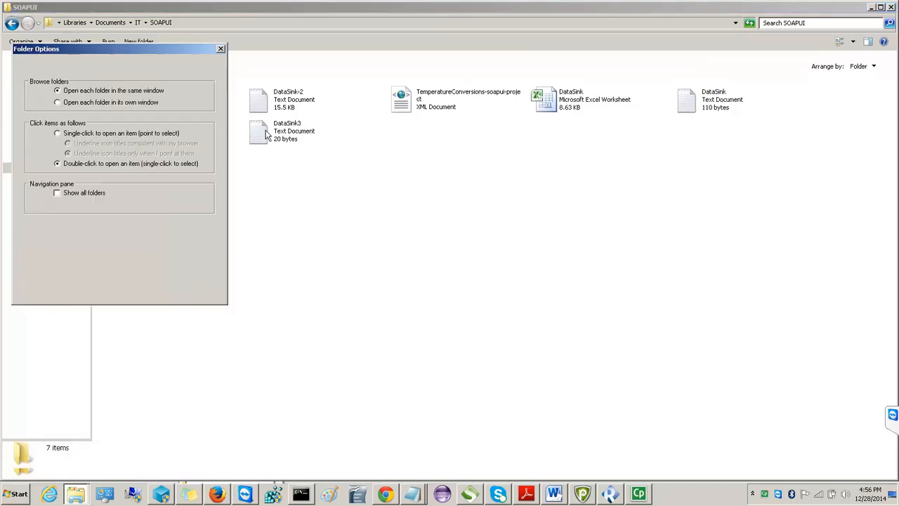
drag(73, 52, 438, 155)
click(421, 168)
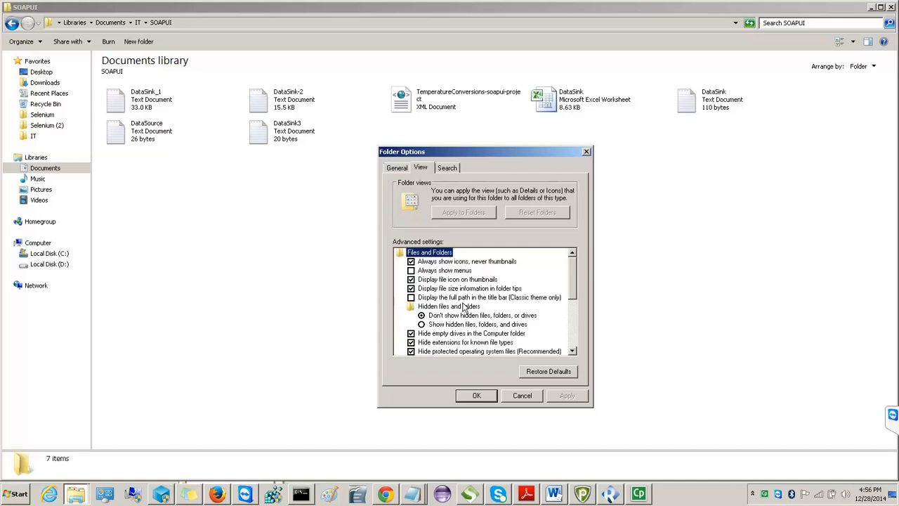
scroll(495, 310, down, 1)
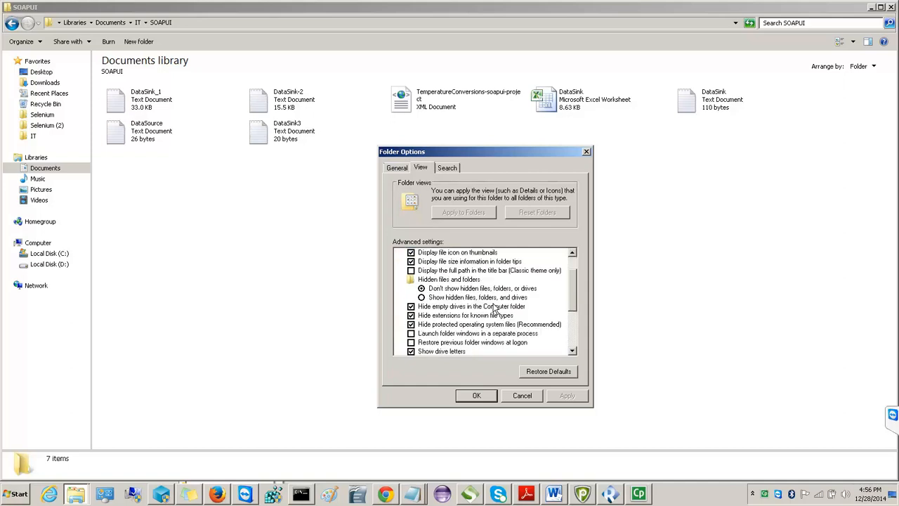
click(411, 316)
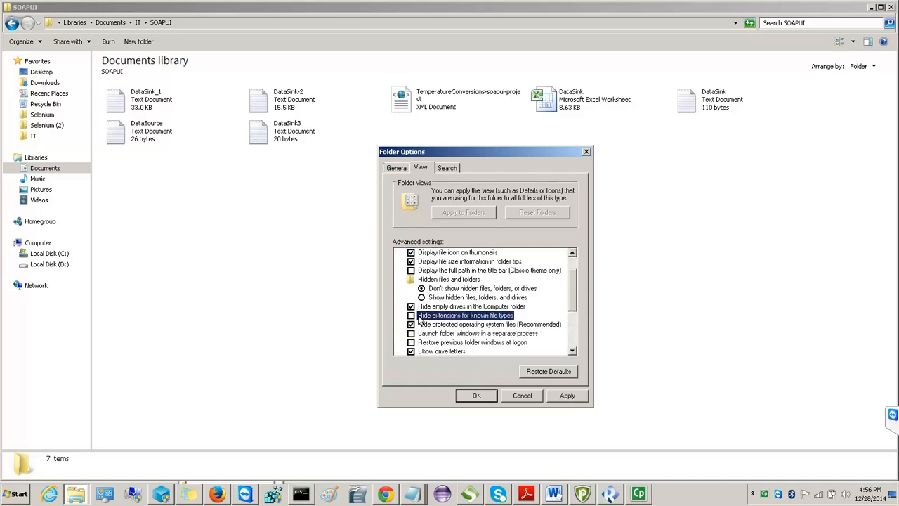
click(565, 396)
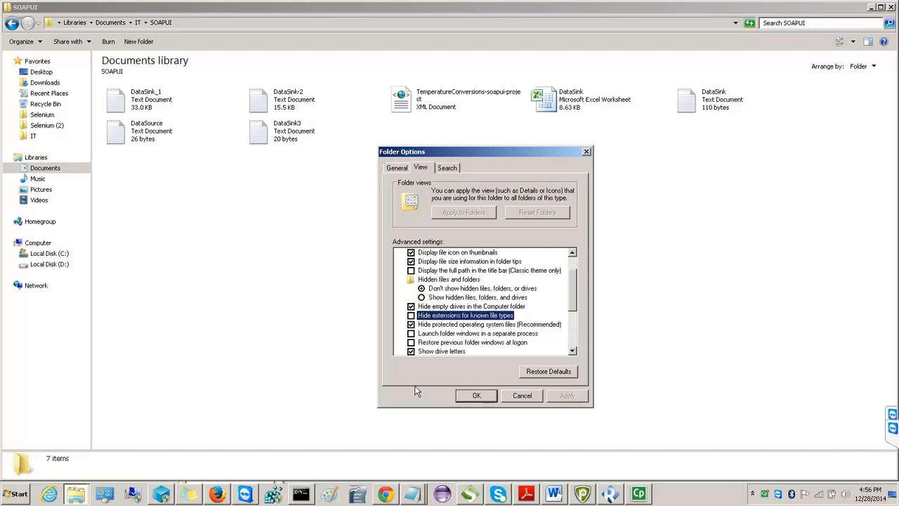
click(476, 396)
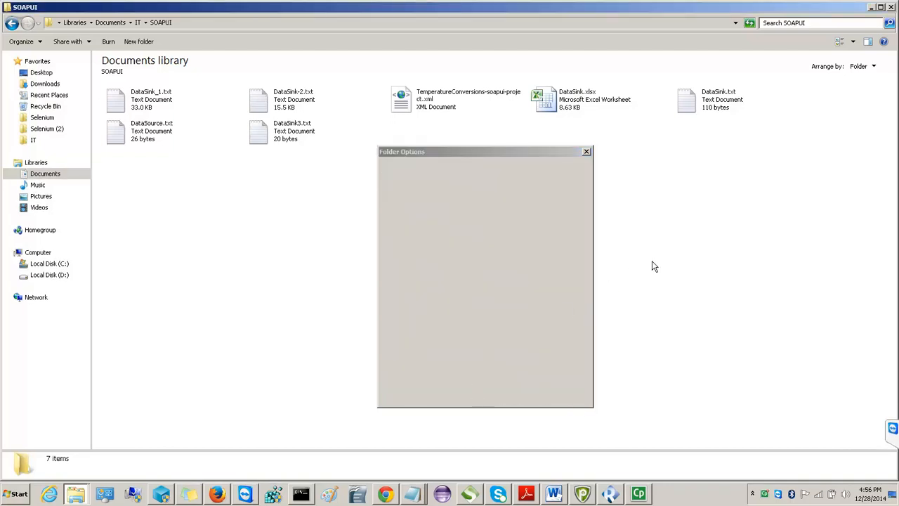
Duplicate DataSink.txt as 'DataSink - Copy.txt' and trim the copy's name to 'DataSink.'
click(716, 105)
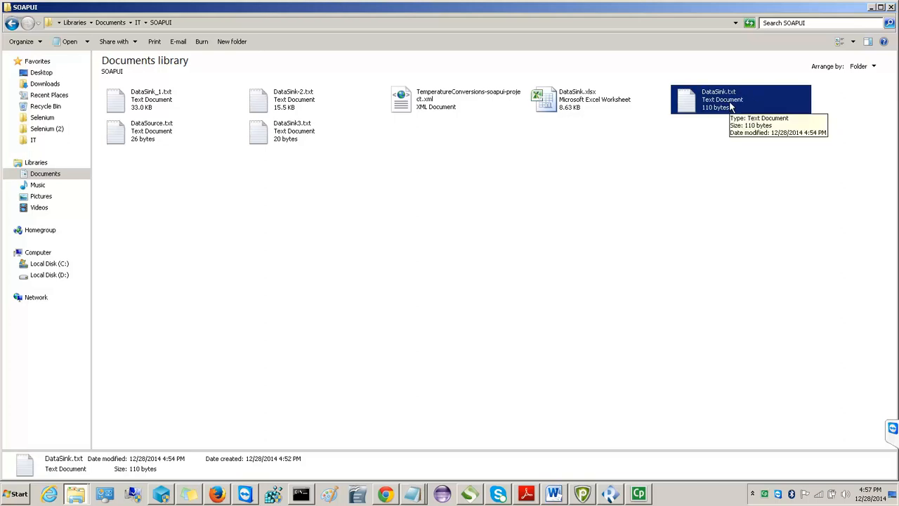
click(589, 174)
key(ctrl+v)
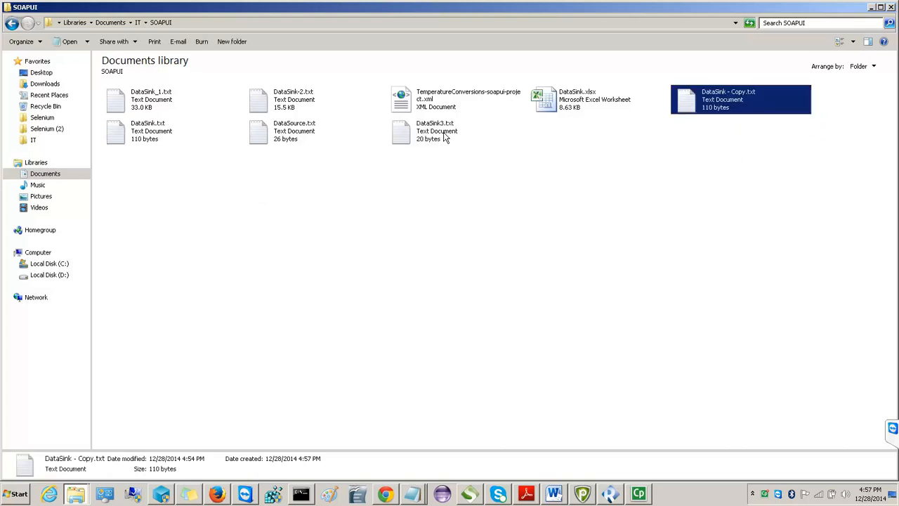
click(746, 100)
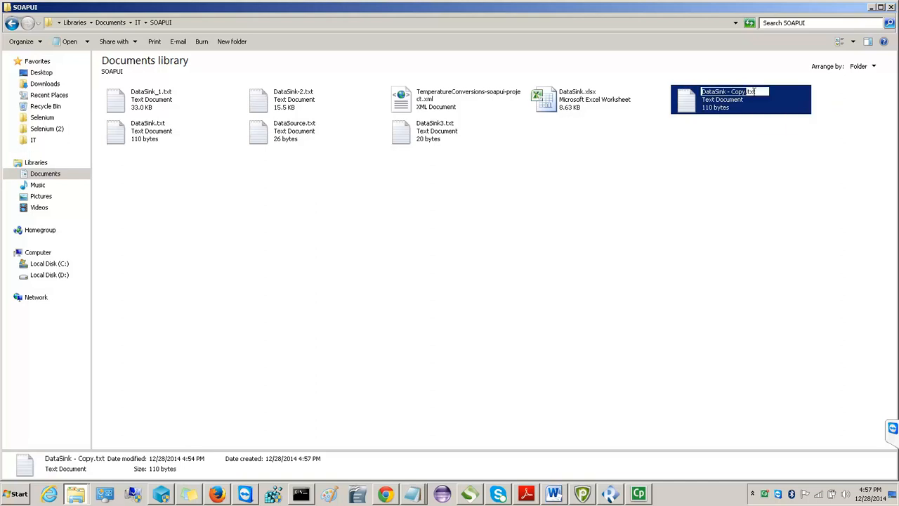
click(755, 92)
key(BackSpace)
key(BackSpace)
key(BackSpace)
key(BackSpace)
key(BackSpace)
key(BackSpace)
key(BackSpace)
key(BackSpace)
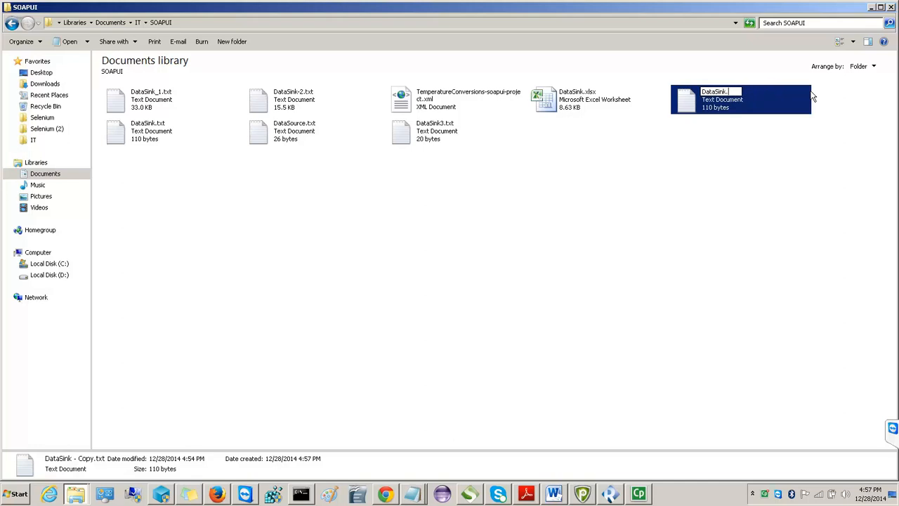
Finish renaming the copy to DataSink.csv, accept the extension-change warning, and select it
text(csv)
key(Return)
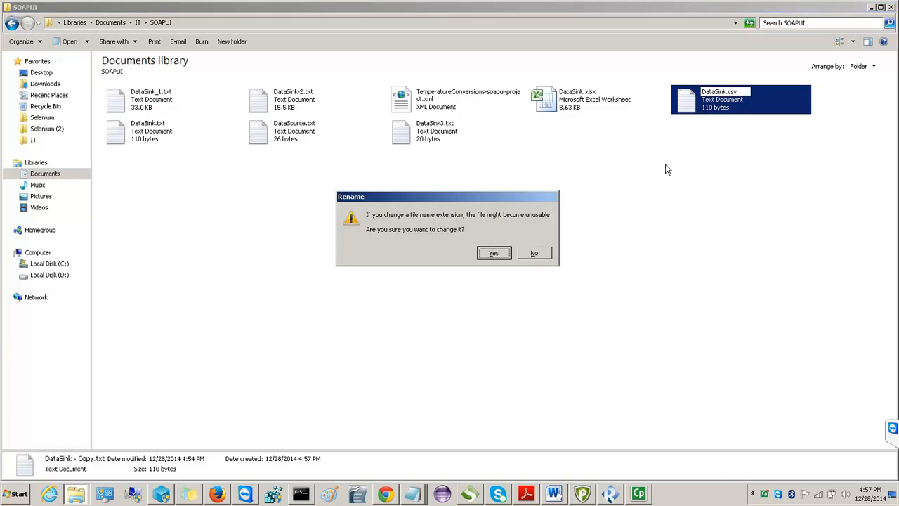
click(501, 253)
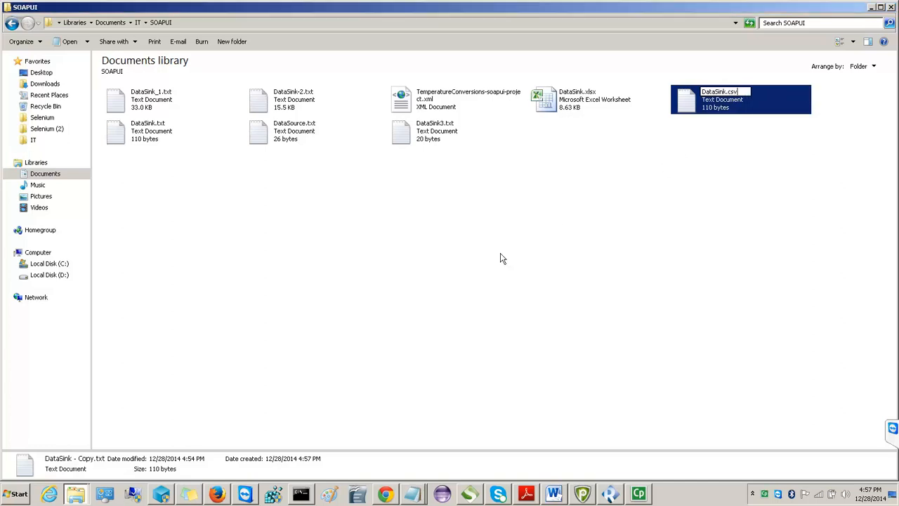
click(729, 241)
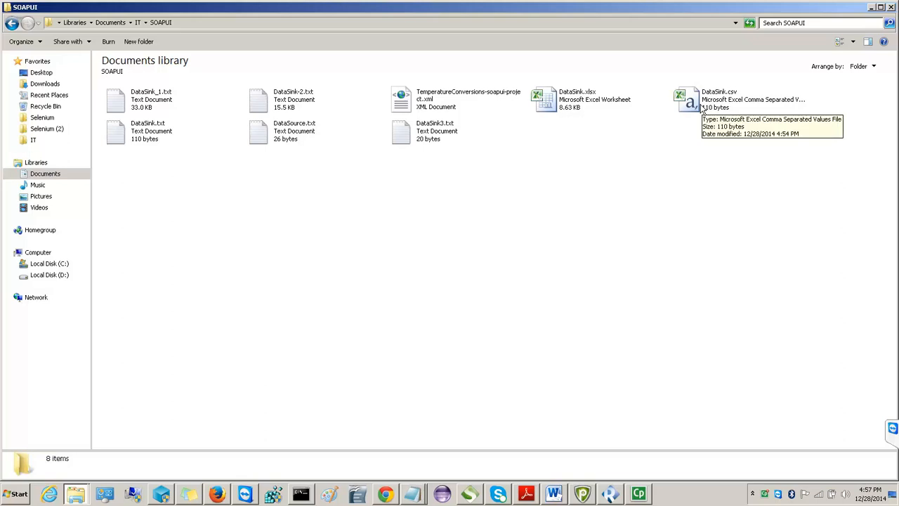
click(701, 106)
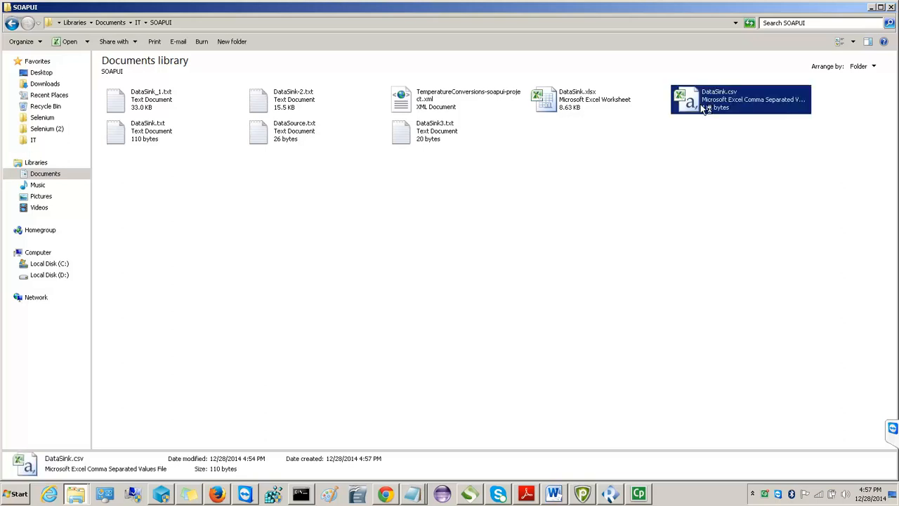
Open DataSink.csv in Excel, dismiss the activation wizard, glance at File > Info, and bring up Save As
double_click(701, 106)
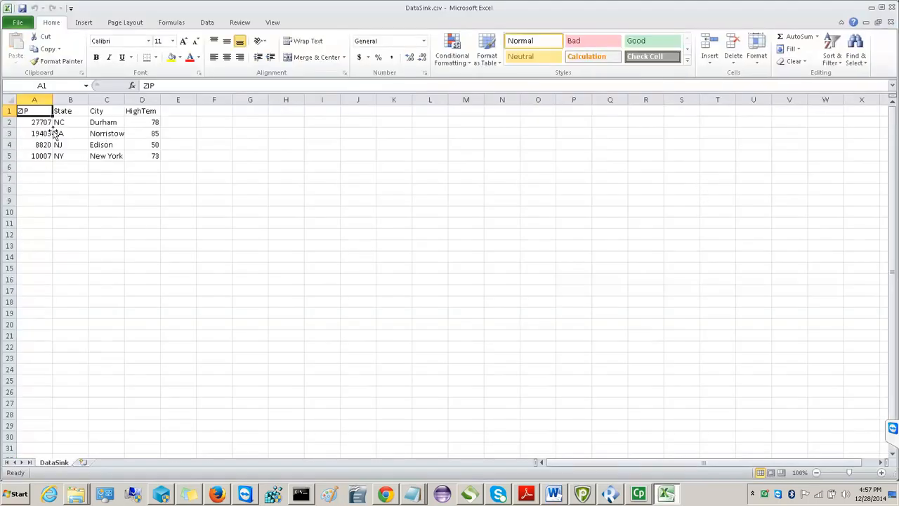
click(563, 351)
click(243, 201)
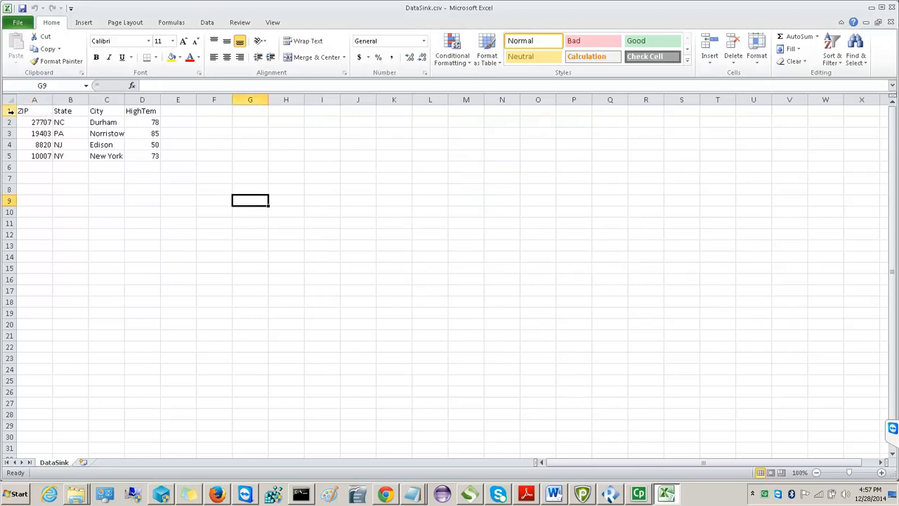
click(18, 22)
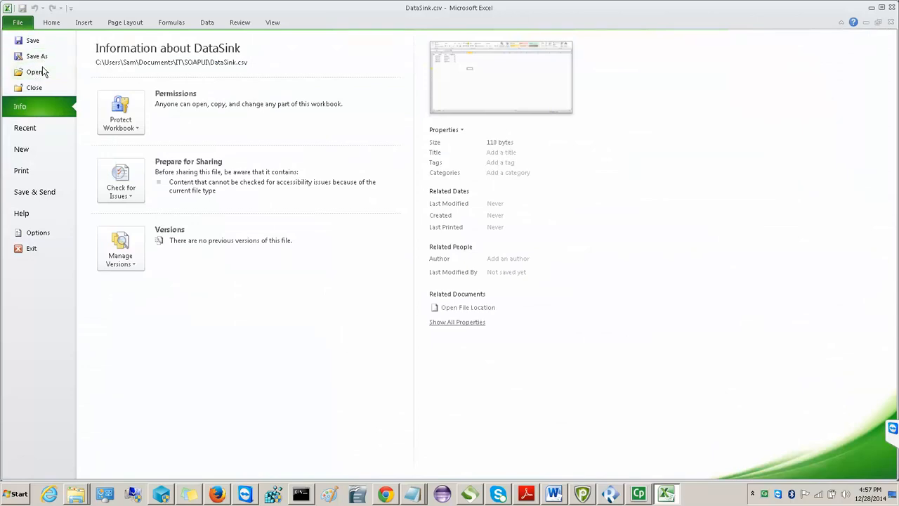
key(Escape)
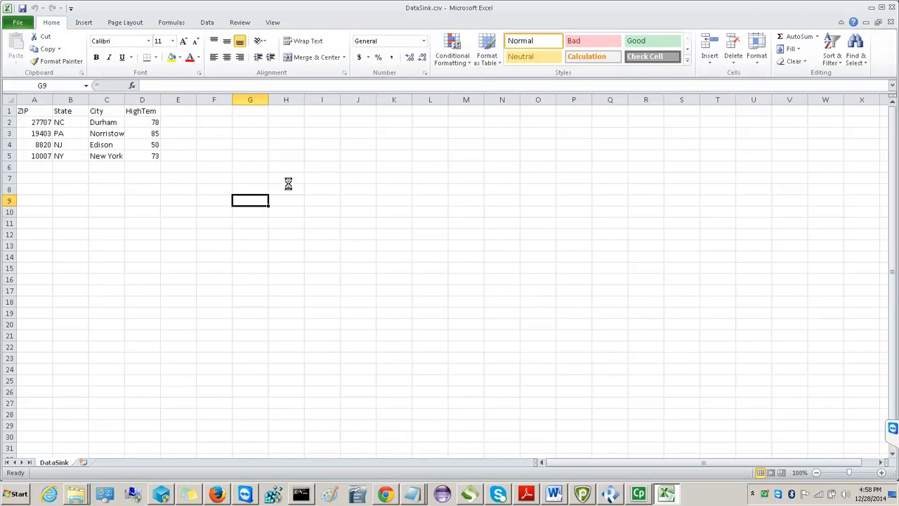
key(F12)
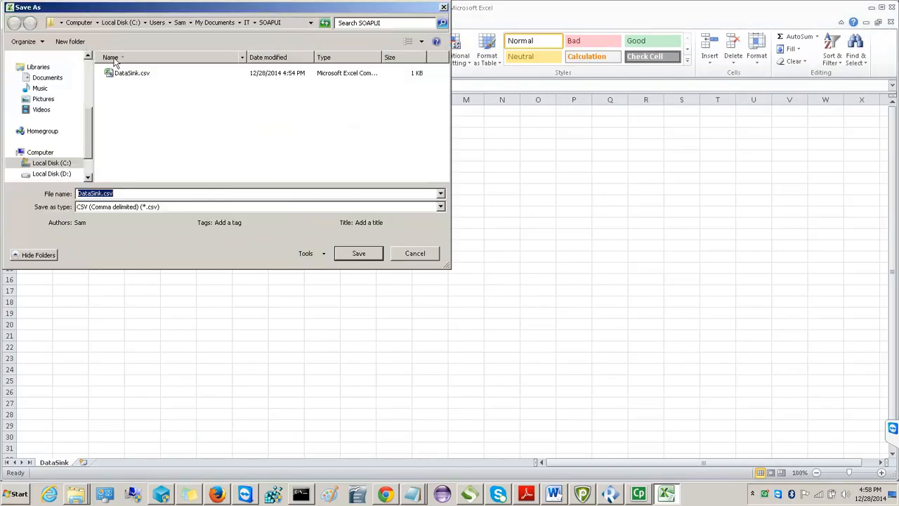
Save the sheet as an Excel Workbook named DataSink.xlsx, overwriting the existing file
click(148, 208)
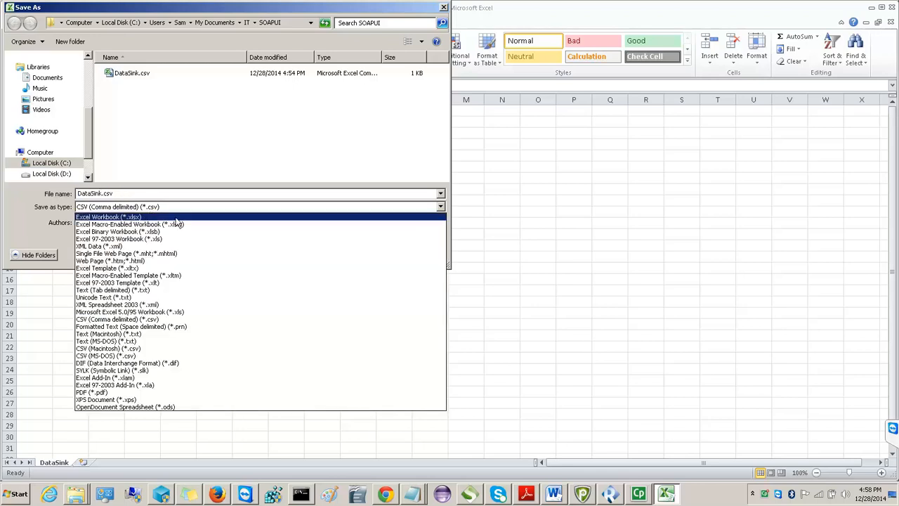
click(174, 218)
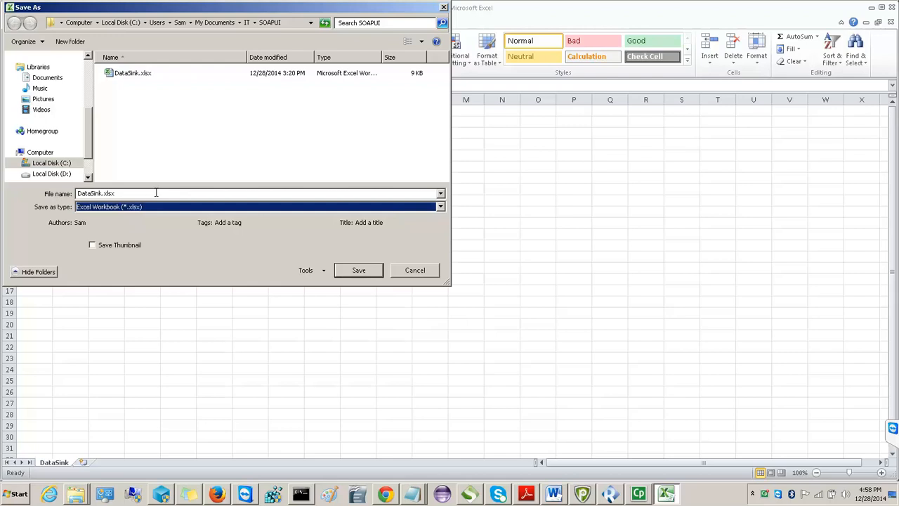
click(364, 272)
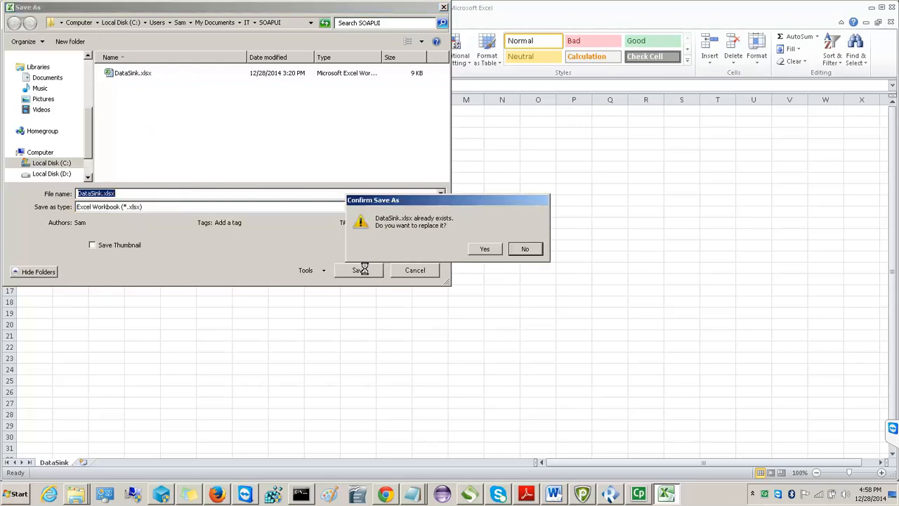
click(483, 248)
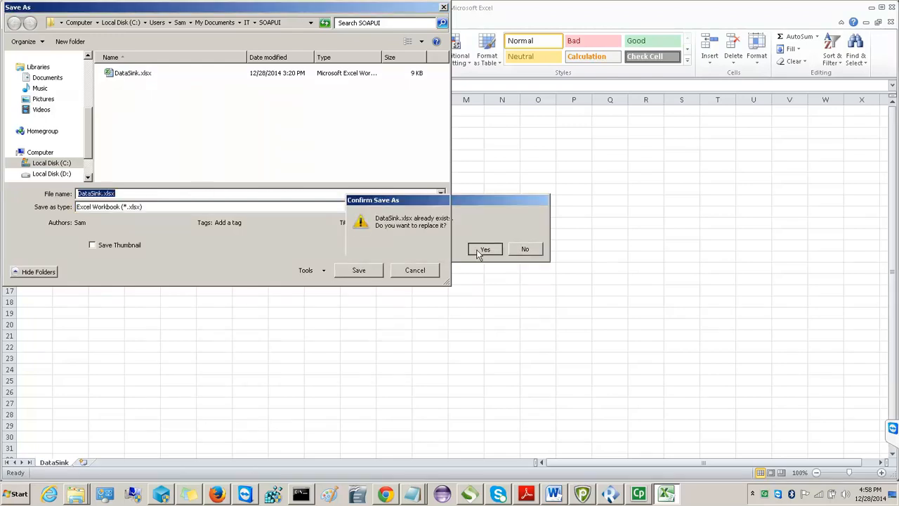
click(206, 245)
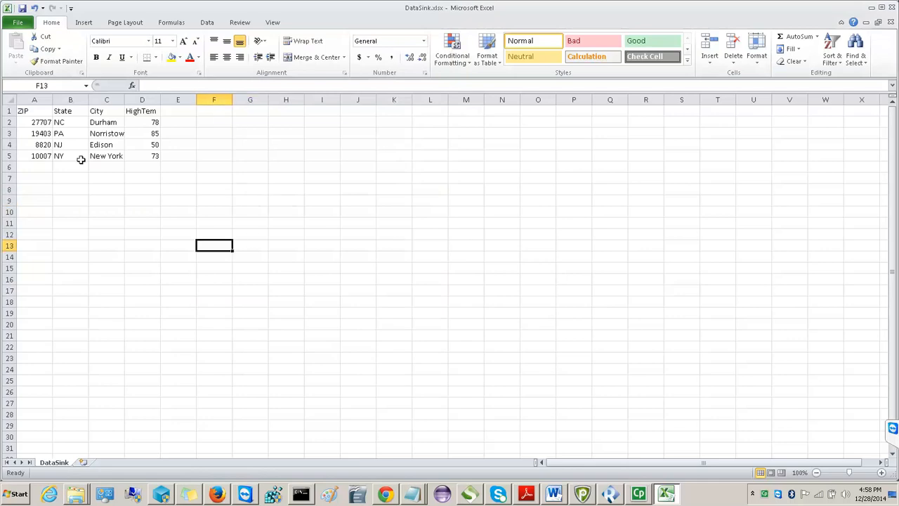
Bold the header row ZIP, State, City, HighTem in DataSink.xlsx
click(9, 111)
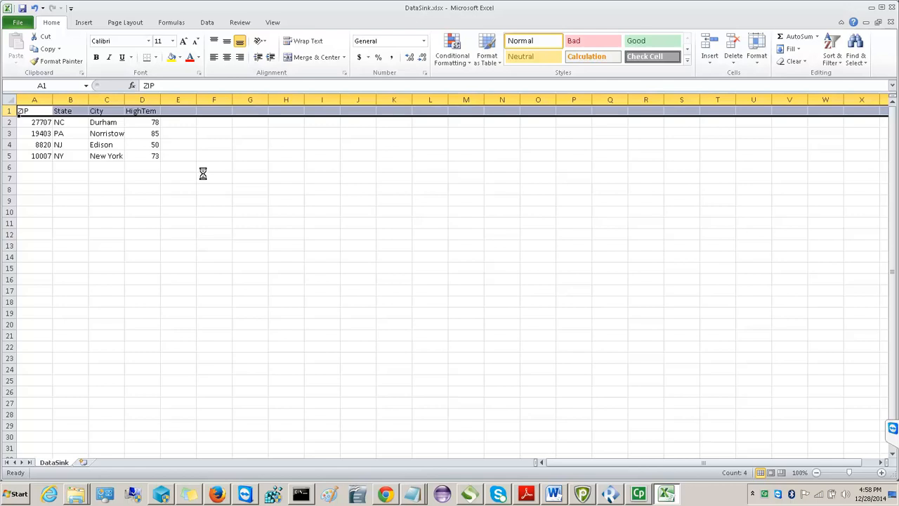
click(263, 208)
click(142, 190)
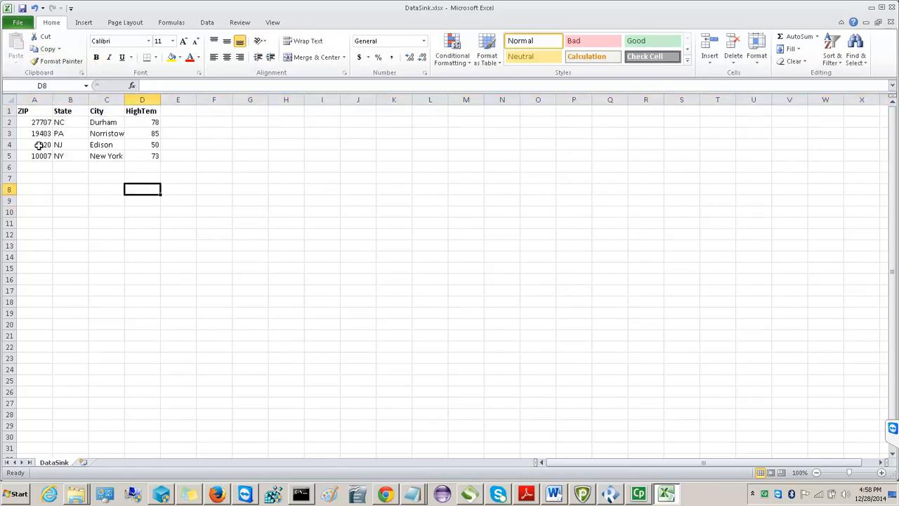
click(273, 219)
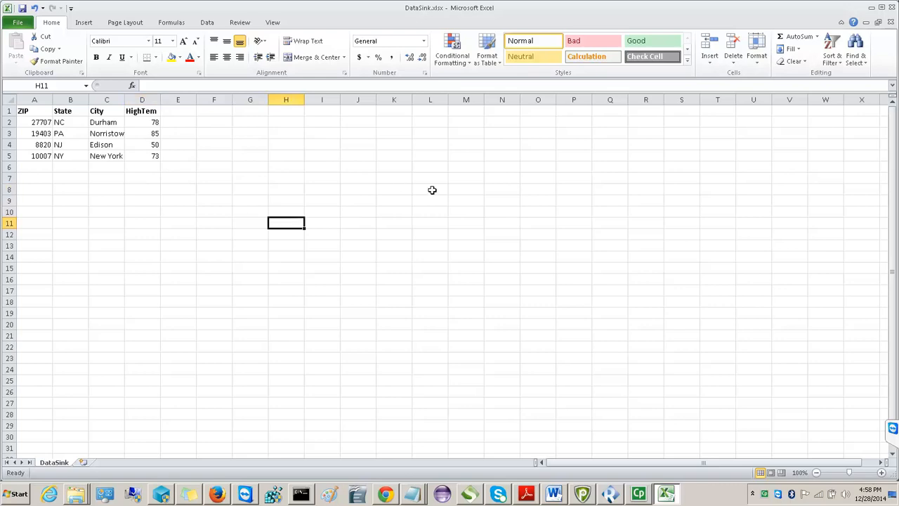
key(alt+Tab)
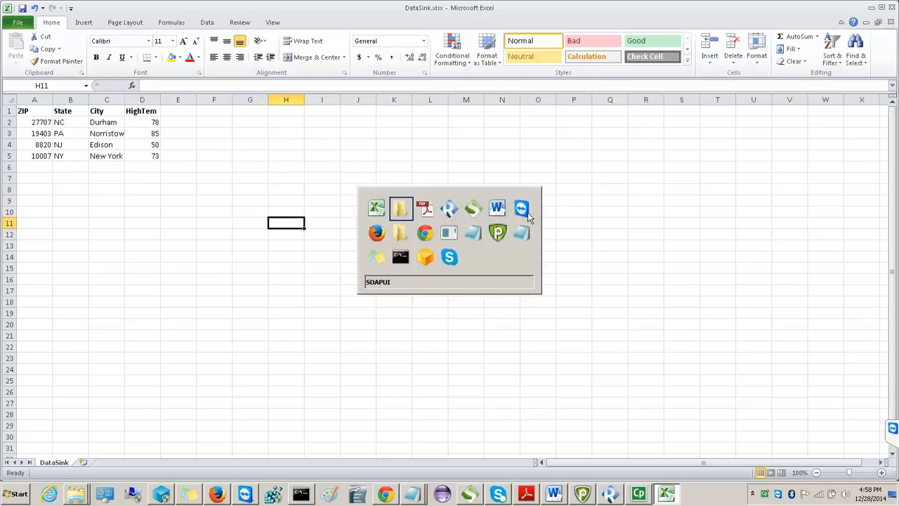
Scroll the PDF guide to page 22, Enclosures, comparing it against the DataSink sheet
key(alt+Tab)
scroll(529, 214, down, 5)
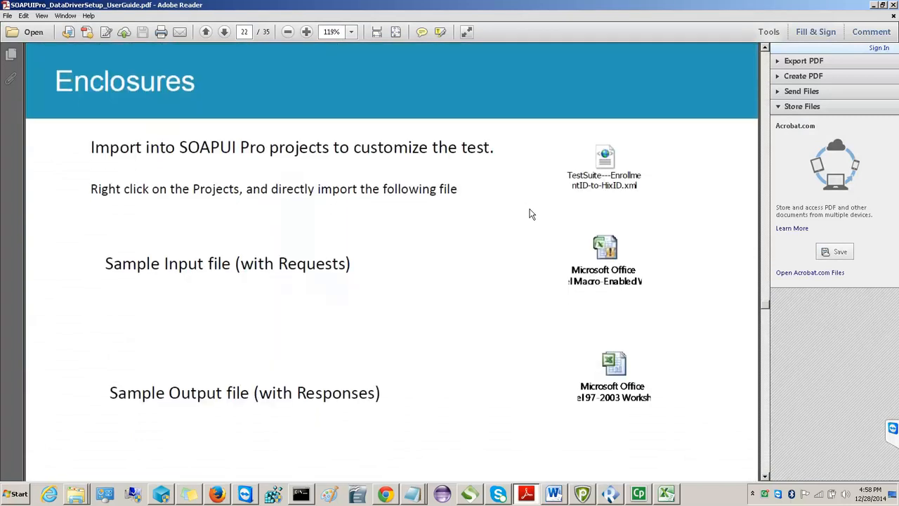
scroll(530, 214, down, 1)
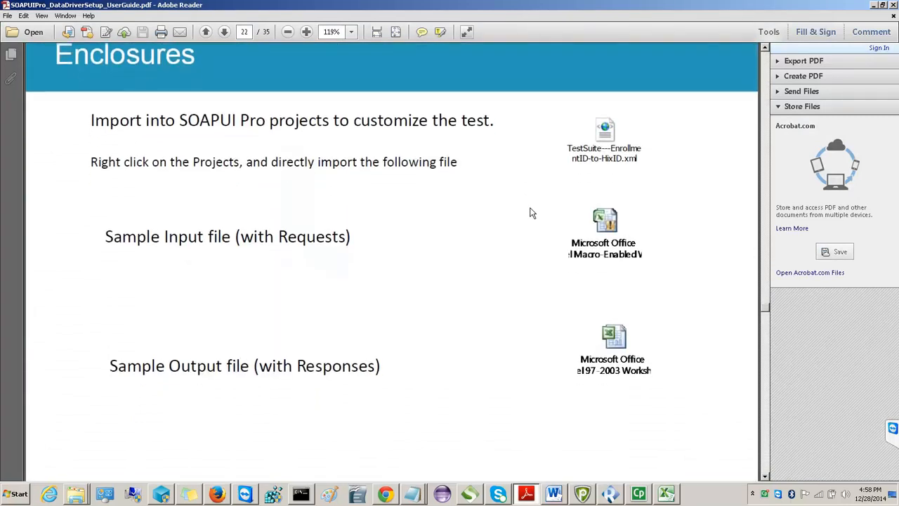
key(alt+Tab)
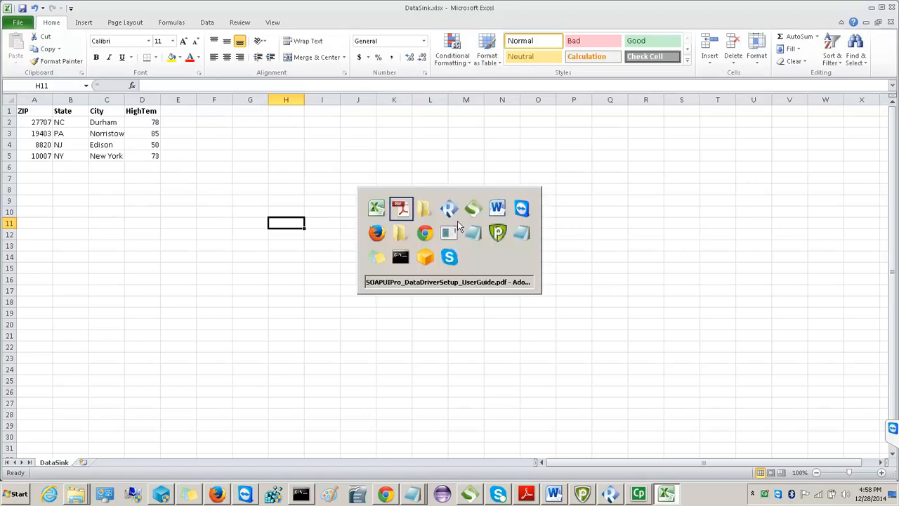
key(alt+Tab)
key(alt+Tab)
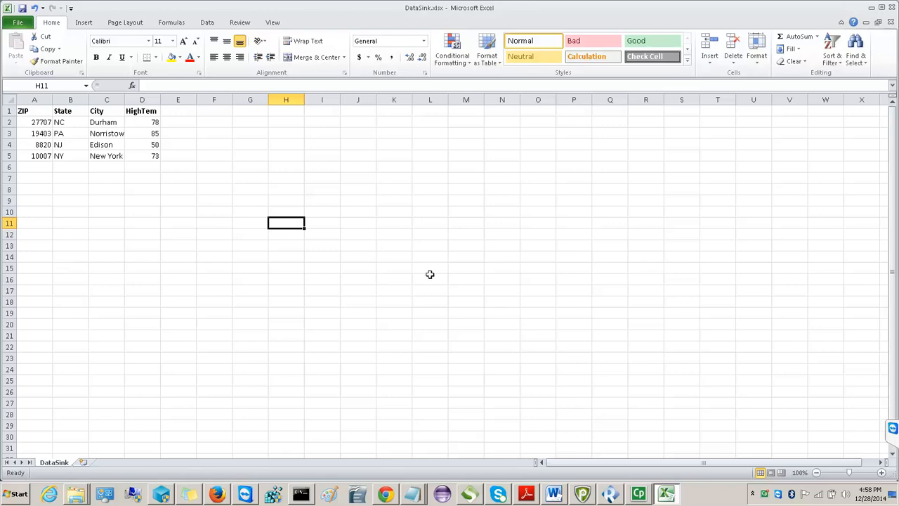
key(alt+Tab)
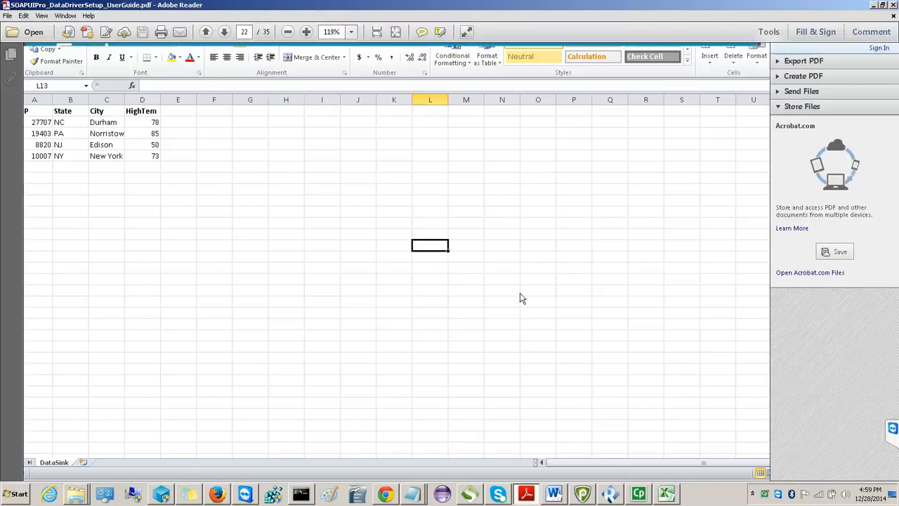
scroll(520, 298, down, 1)
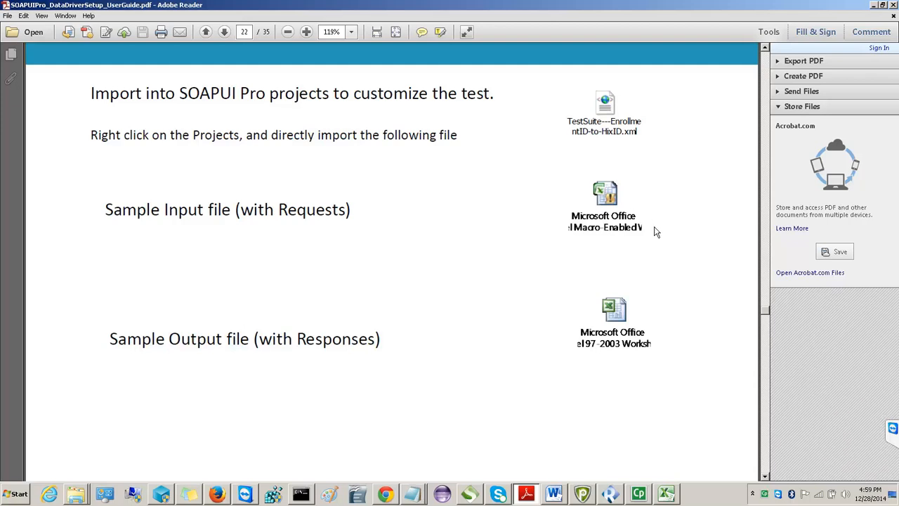
scroll(646, 279, down, 1)
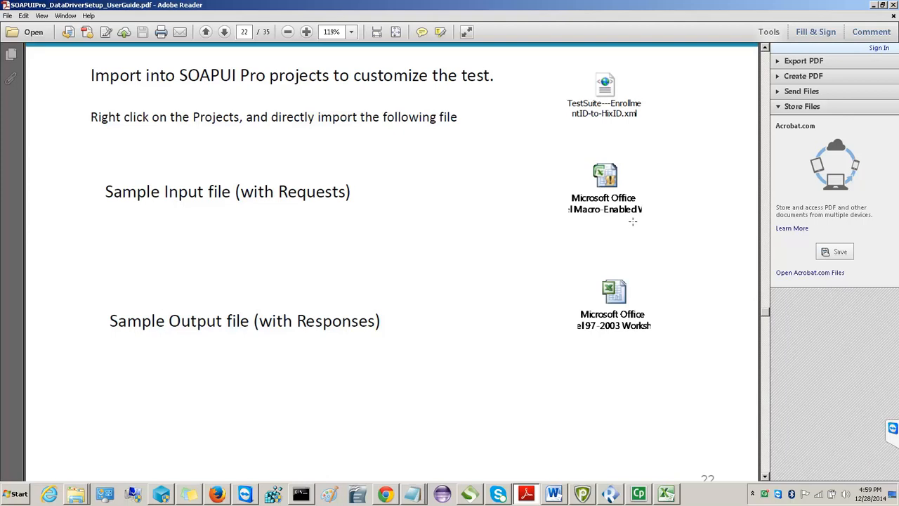
scroll(619, 236, down, 5)
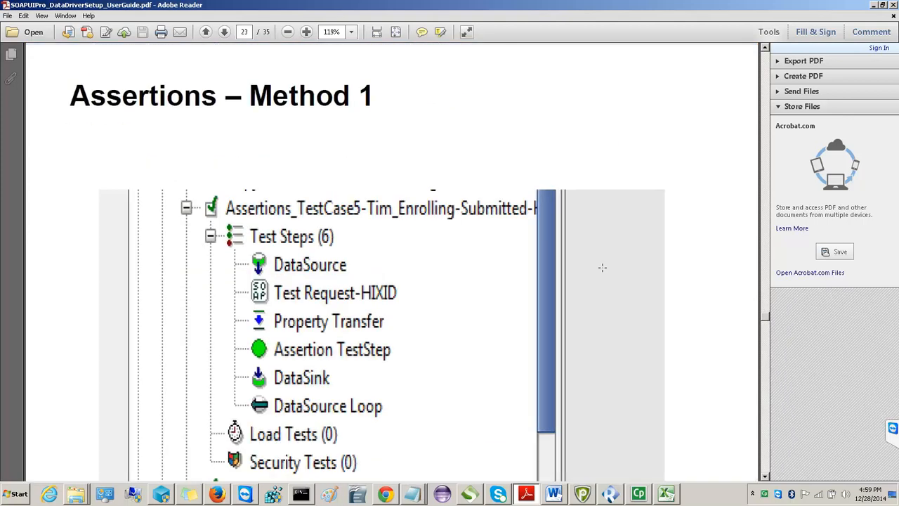
scroll(457, 241, up, 1)
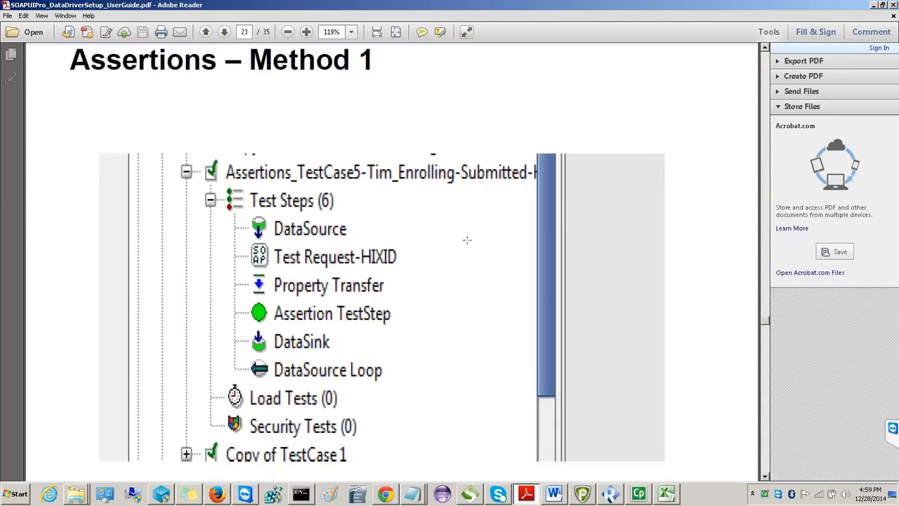
scroll(537, 240, up, 1)
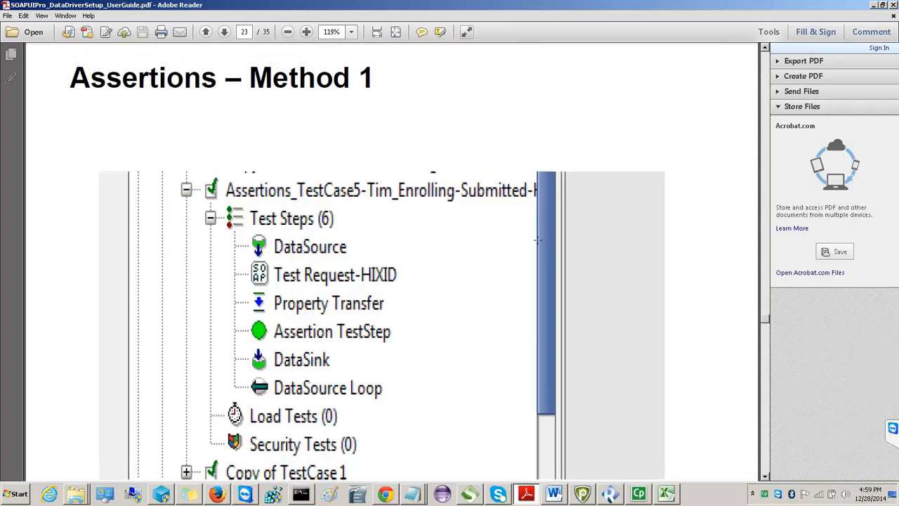
scroll(537, 240, down, 1)
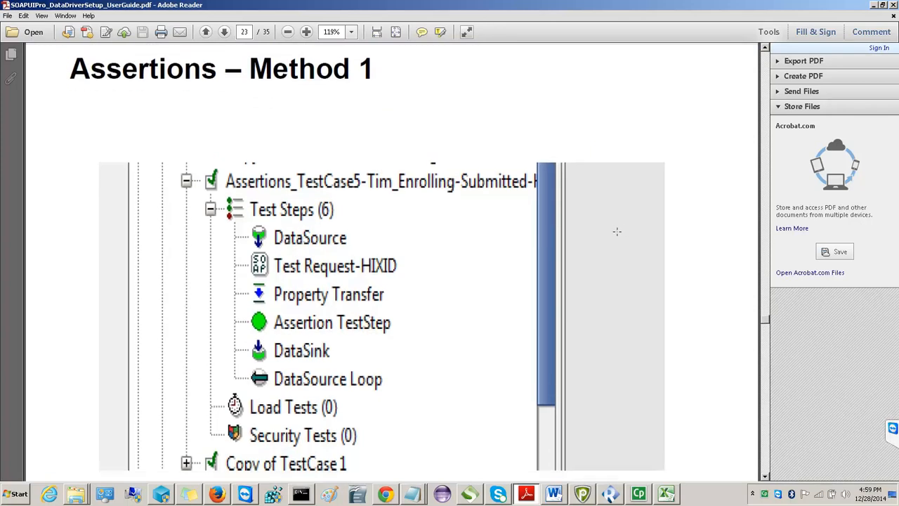
key(alt+Tab)
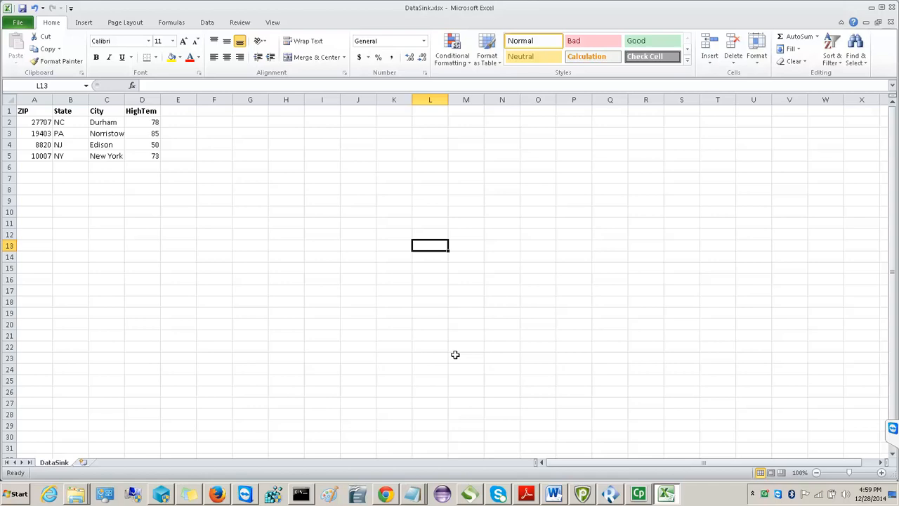
key(alt+Tab)
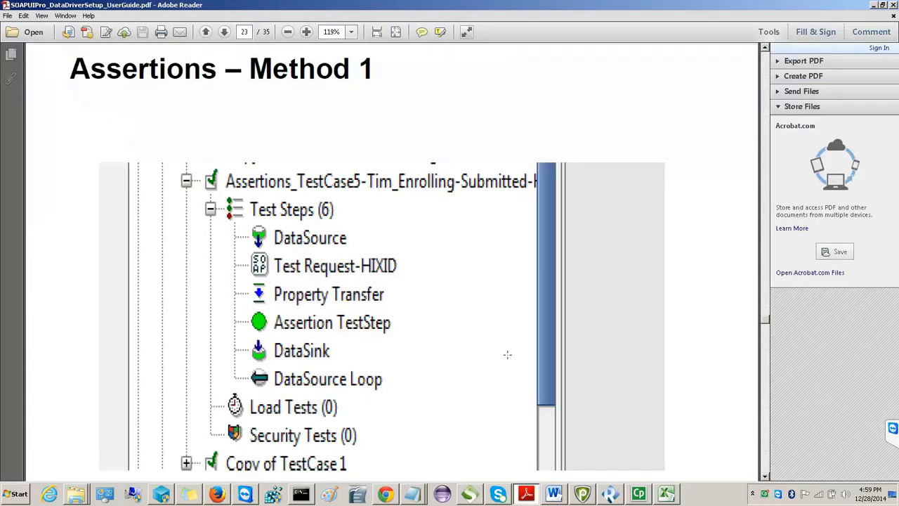
key(alt+Tab)
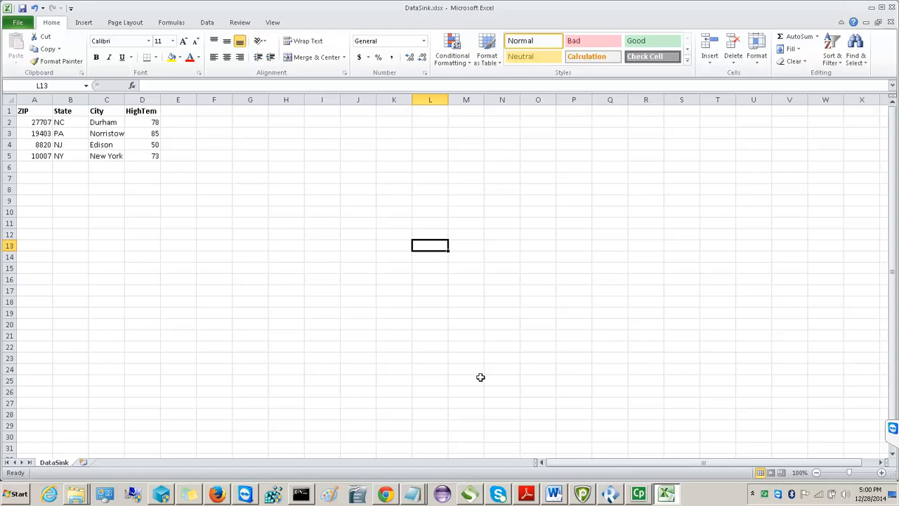
key(alt+Tab)
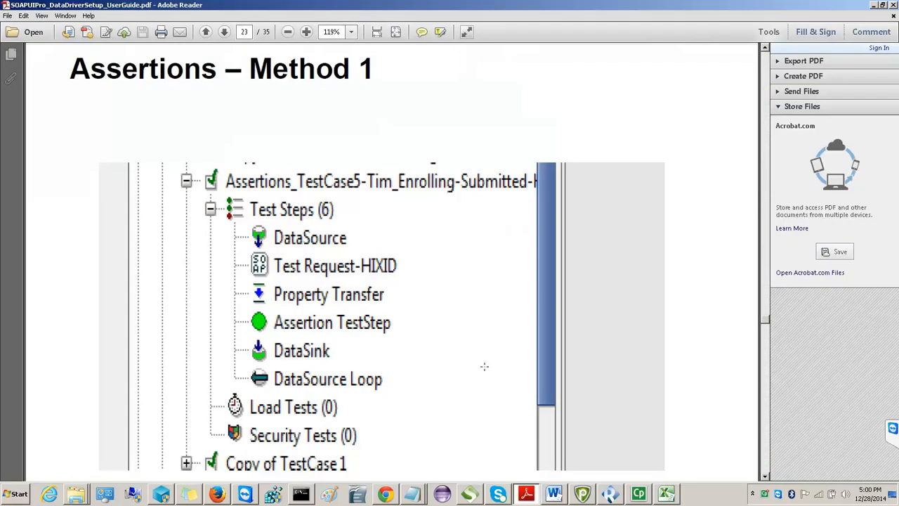
scroll(484, 366, up, 5)
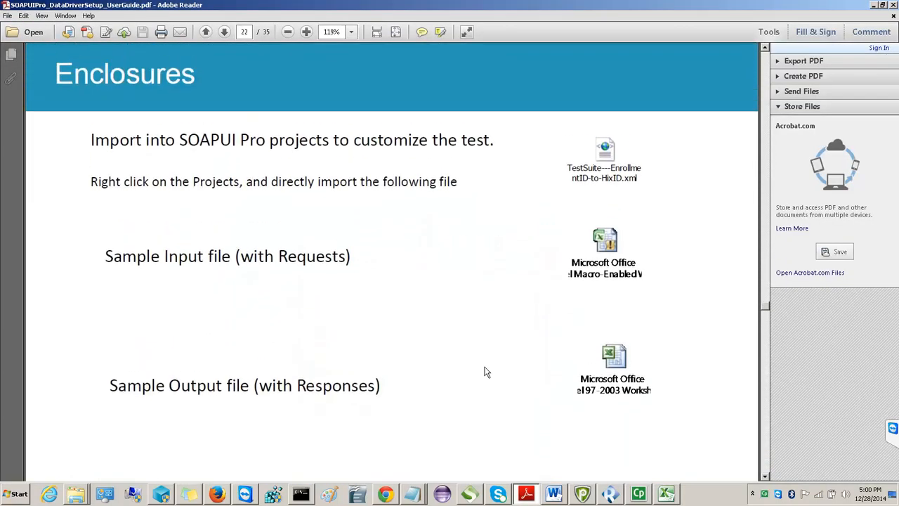
Scroll the guide back up to page 21, 'Convert the CSV file to an Excel file'
scroll(483, 373, up, 5)
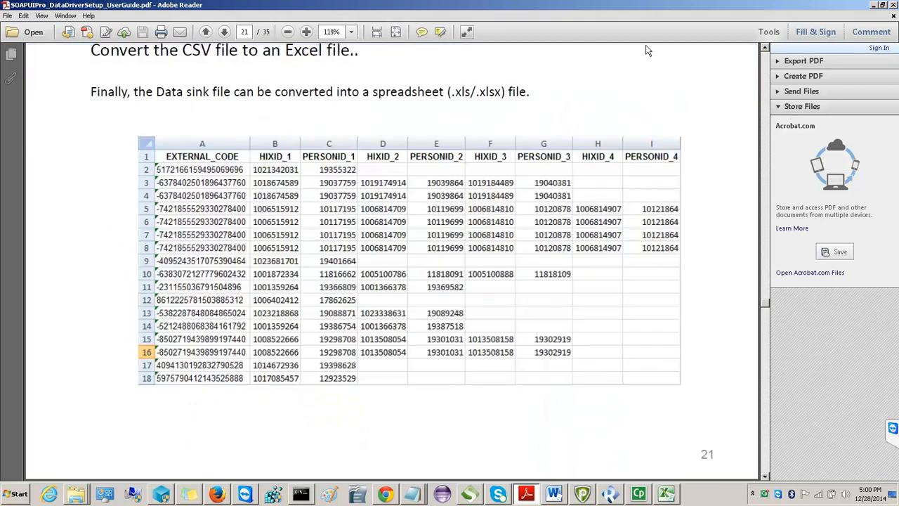
scroll(579, 208, up, 1)
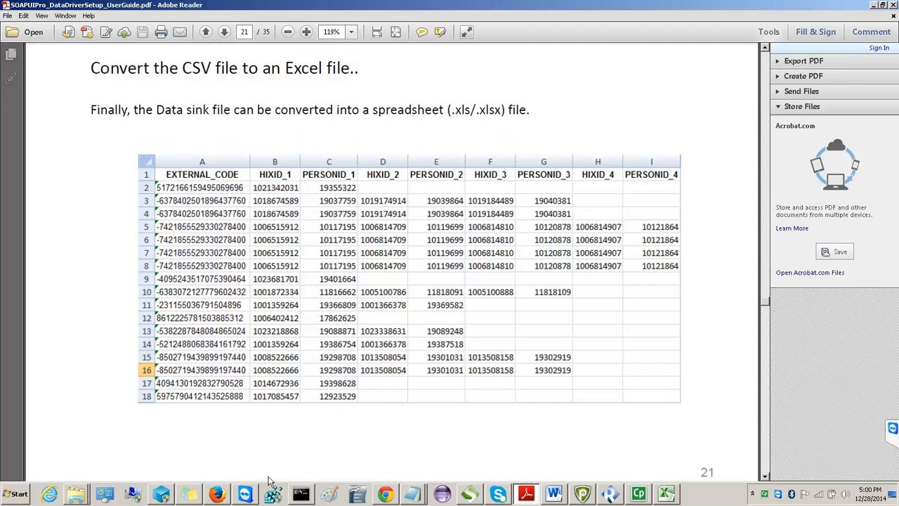
Reconnect TeamViewer to the partner PC, dismissing the sponsored-session notice and entering the partner password
click(249, 494)
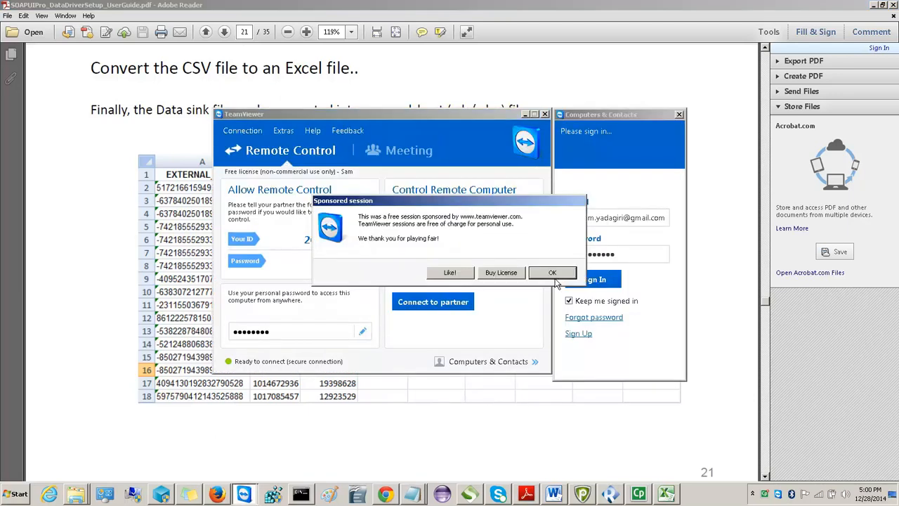
click(552, 273)
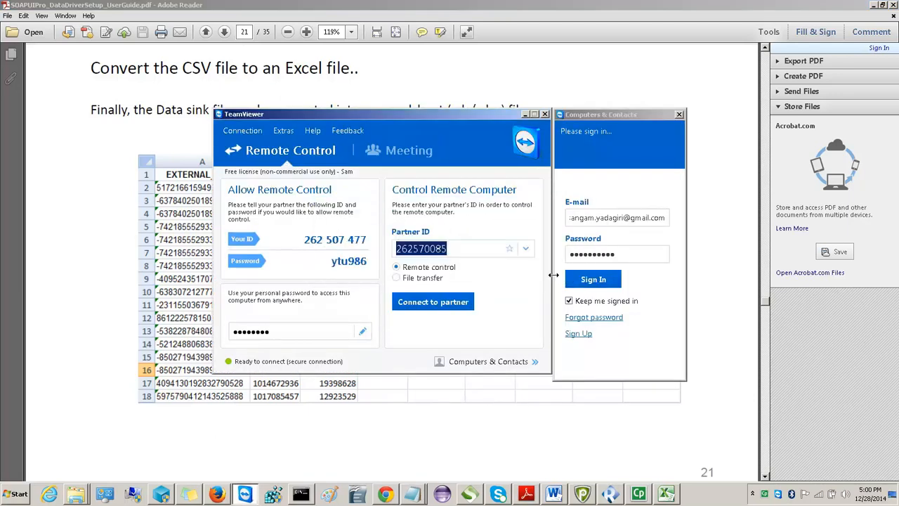
click(434, 303)
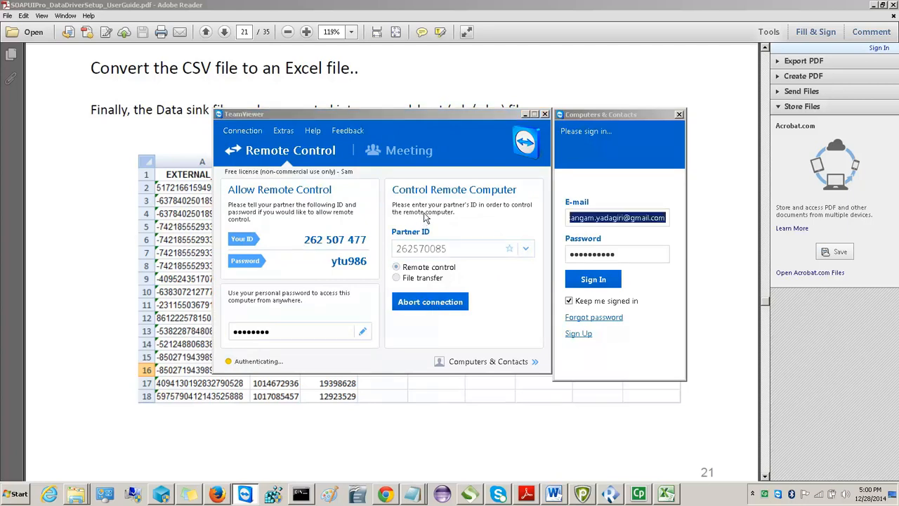
key(Return)
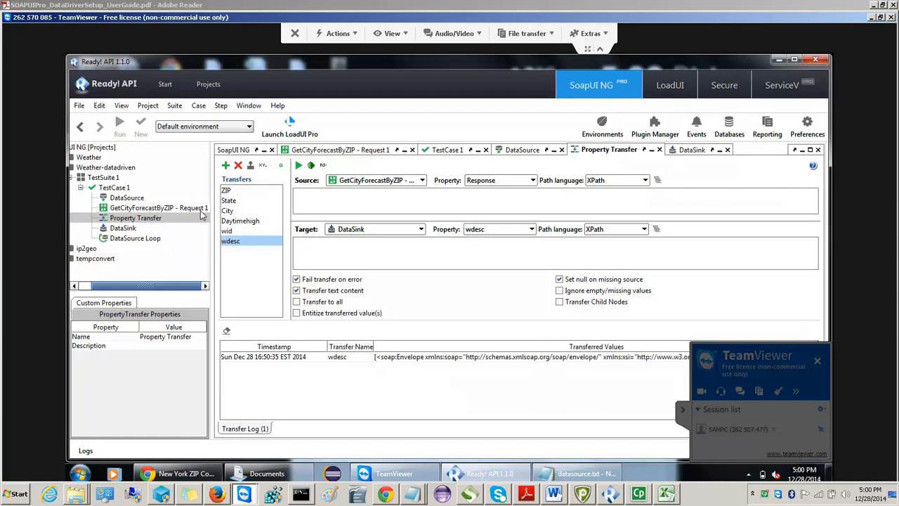
Test-run the DataSource to fetch all rows, then open the GetCityForecastByZIP Request 1 editor
double_click(128, 198)
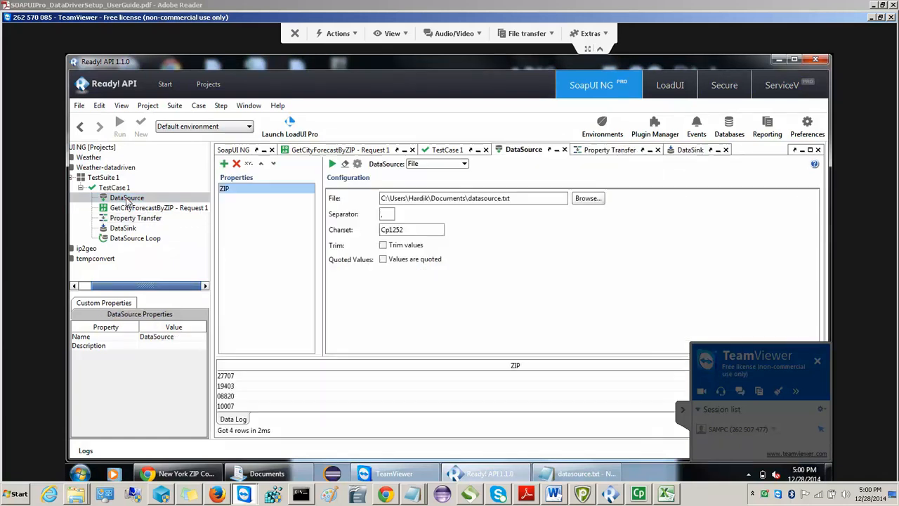
click(332, 163)
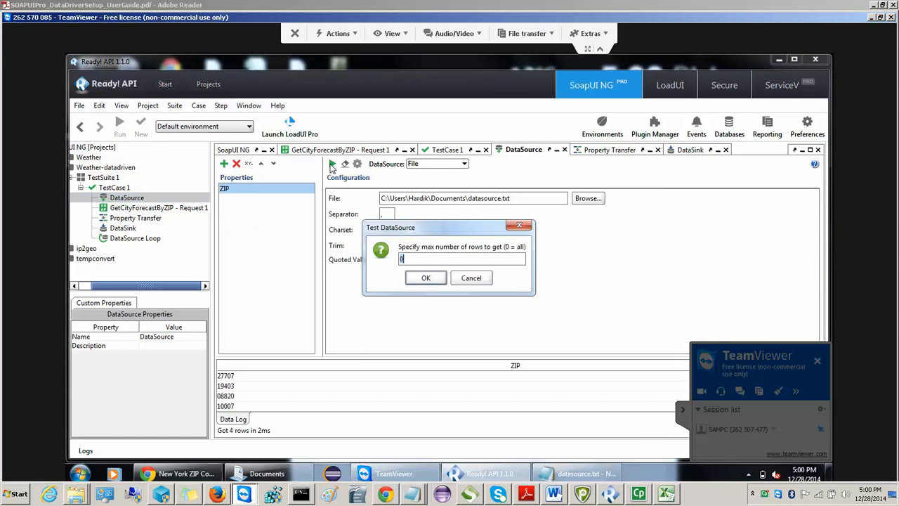
click(425, 278)
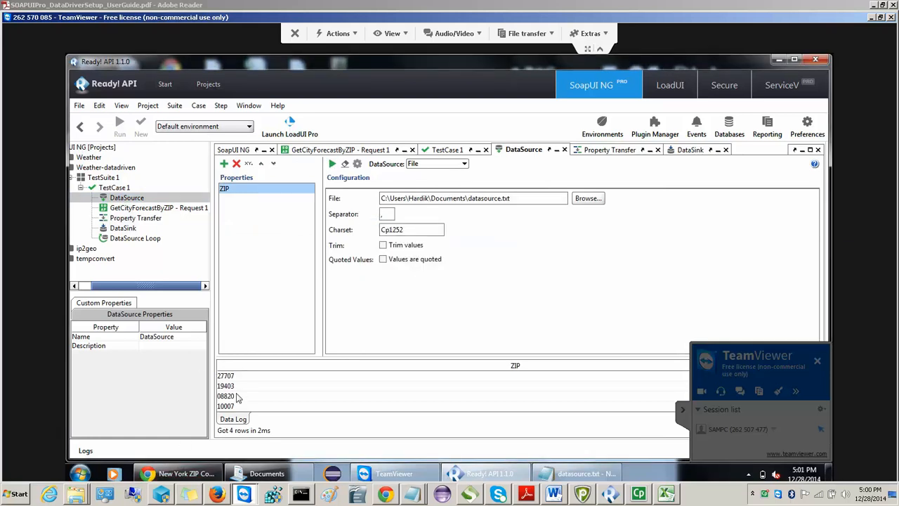
double_click(137, 209)
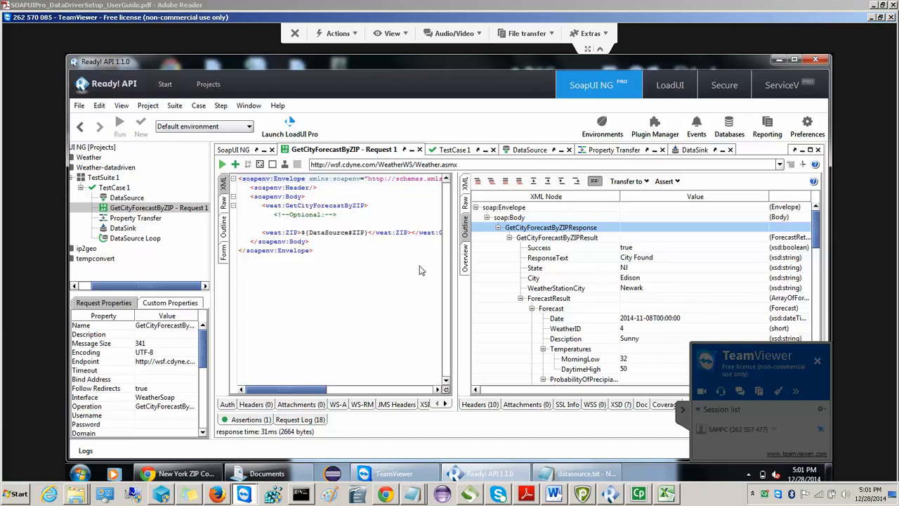
Open the DataSink step and accept the DataSource Loop settings unchanged
double_click(138, 220)
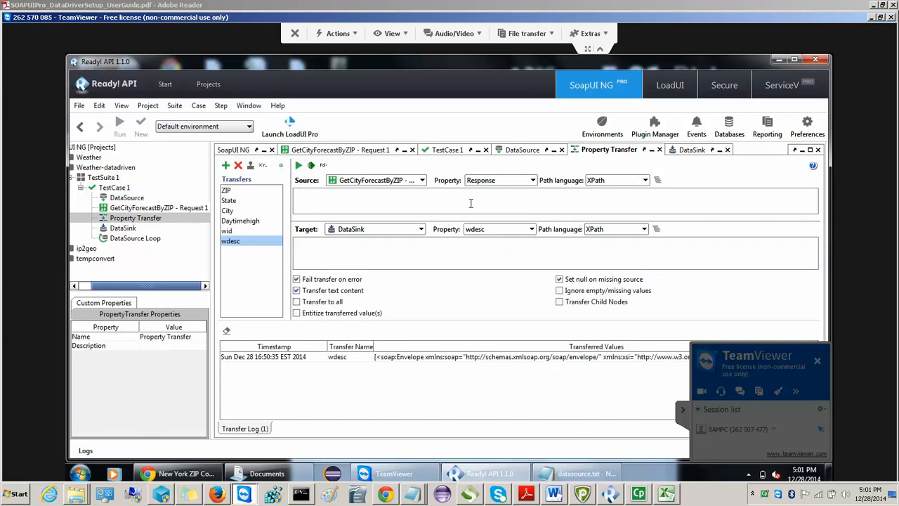
double_click(124, 229)
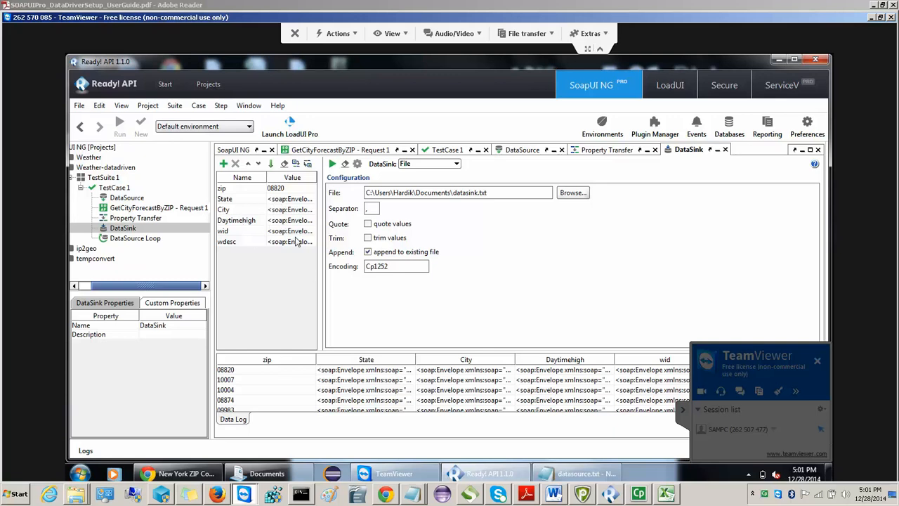
click(156, 239)
double_click(156, 239)
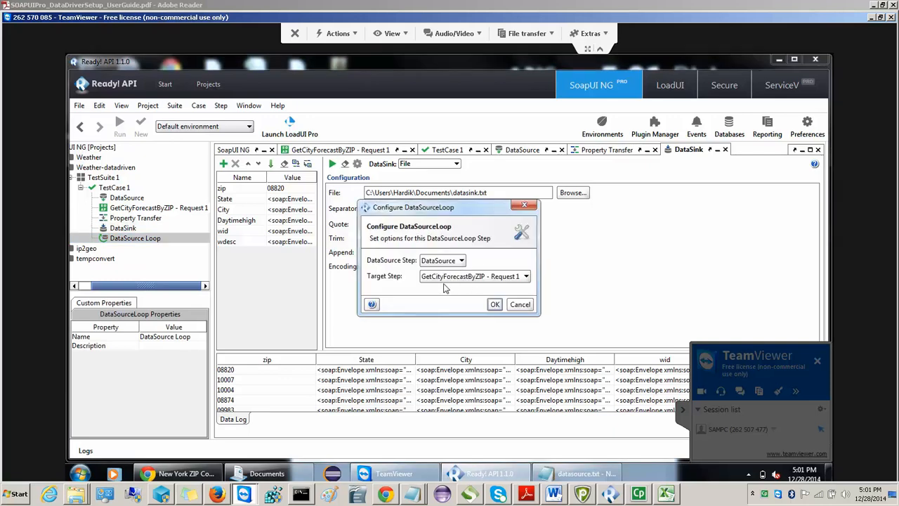
click(494, 305)
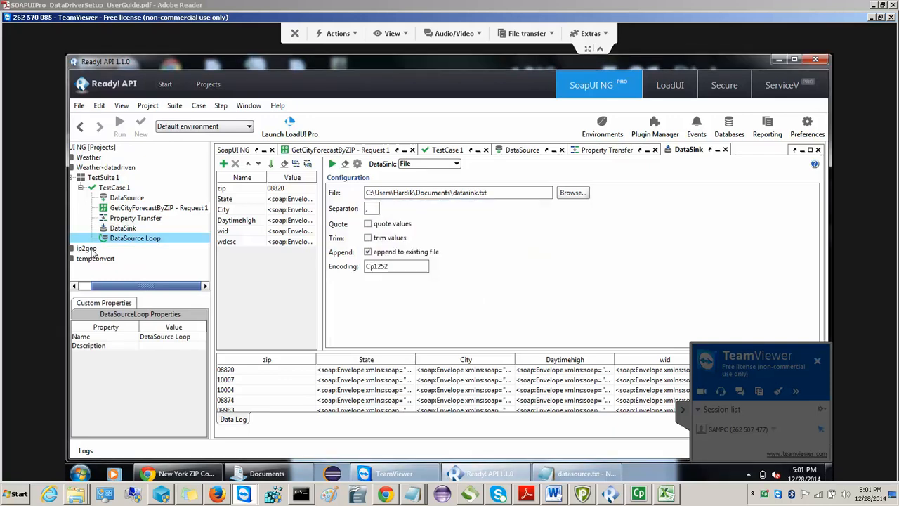
Run the DataSink three times to write rows for ZIPs 08820 and 10007, then reopen Property Transfer
click(127, 228)
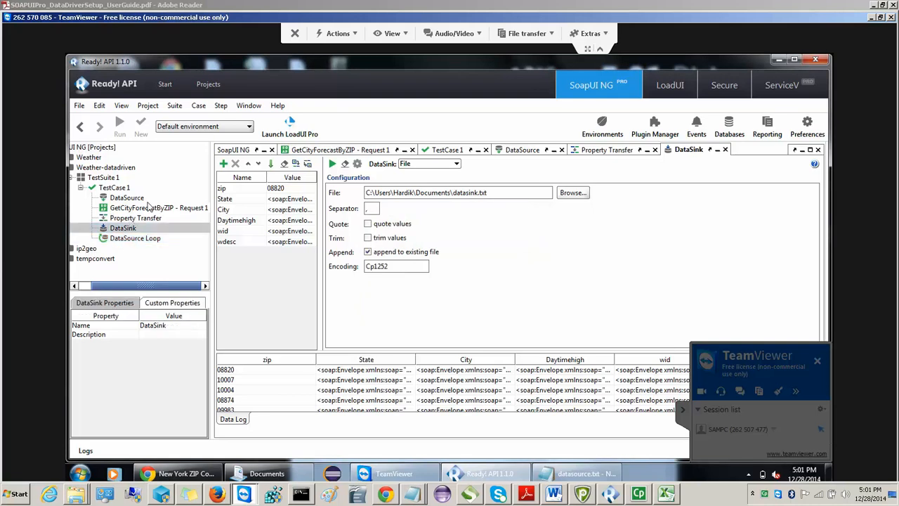
click(333, 164)
click(334, 165)
click(335, 166)
double_click(145, 218)
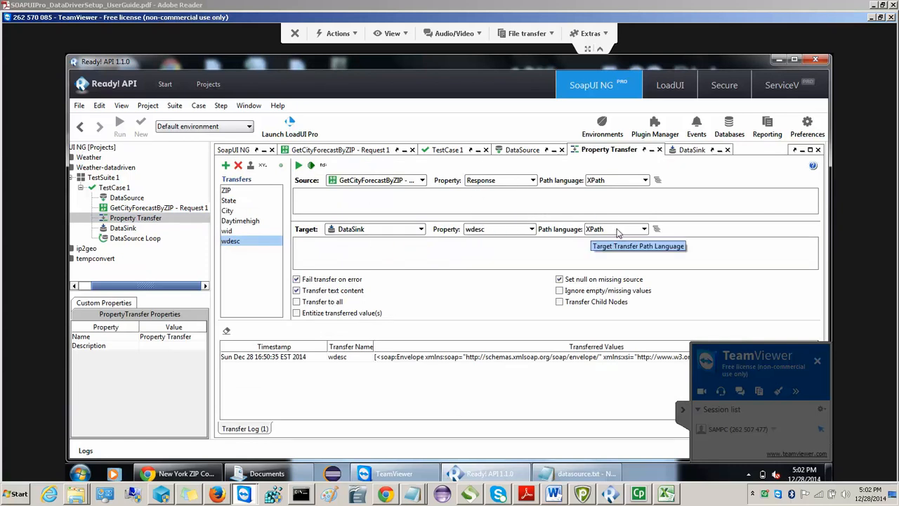
With the ZIP transfer selected, save all projects in the workspace
click(226, 193)
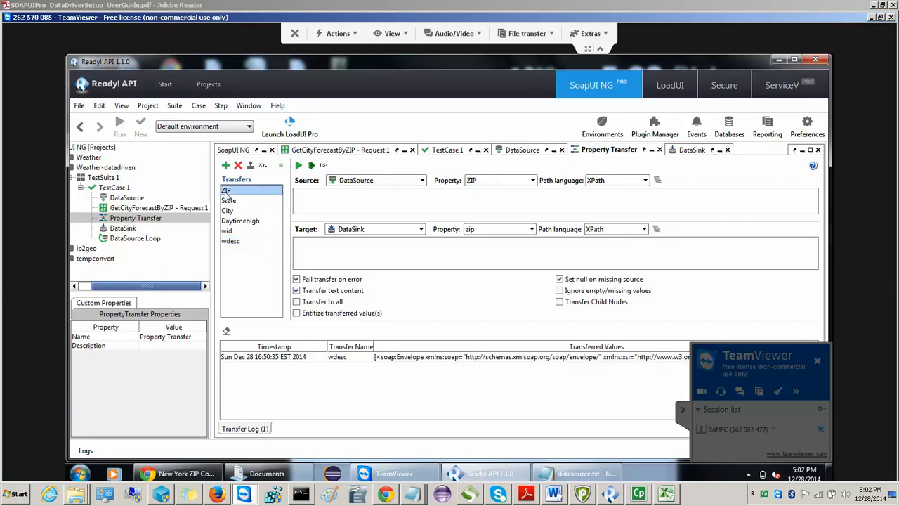
click(80, 105)
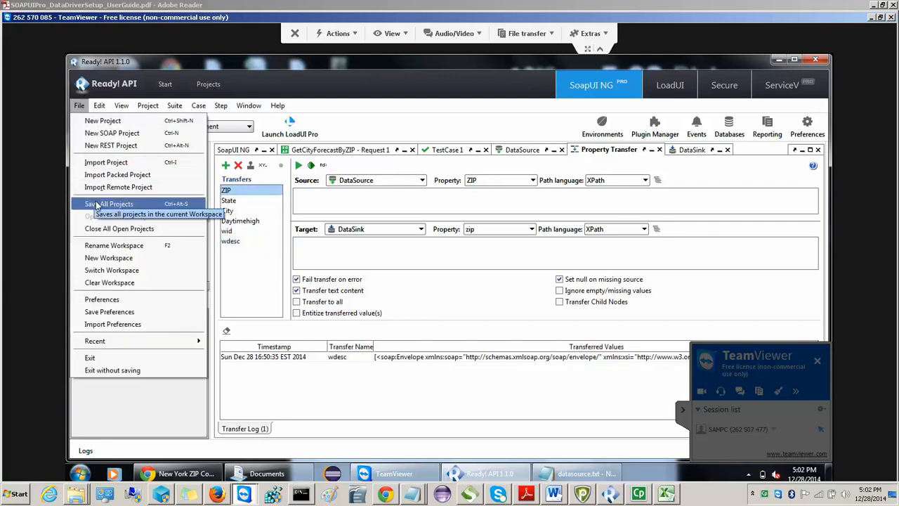
click(100, 204)
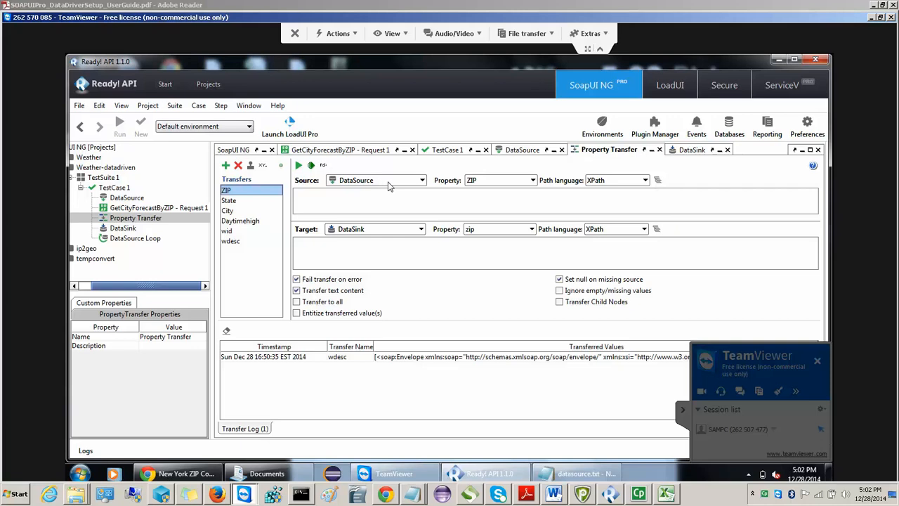
Run the ZIP transfer, logging 10007, keeping XPath as path language and ZIP as source property
click(297, 166)
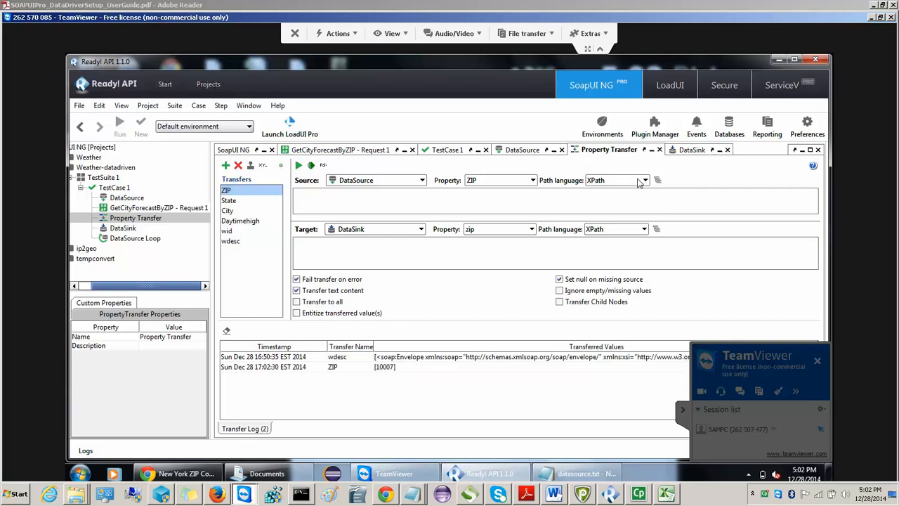
click(598, 180)
click(597, 197)
click(597, 183)
click(596, 192)
click(498, 183)
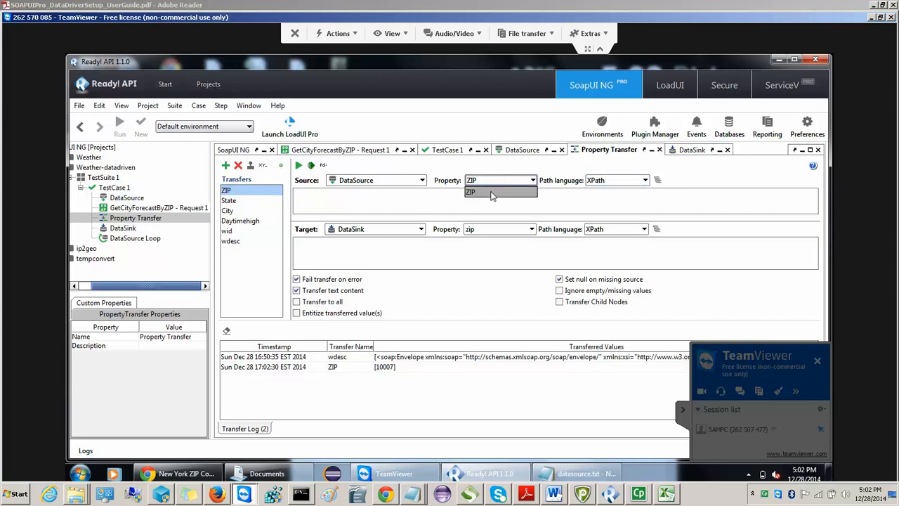
click(490, 195)
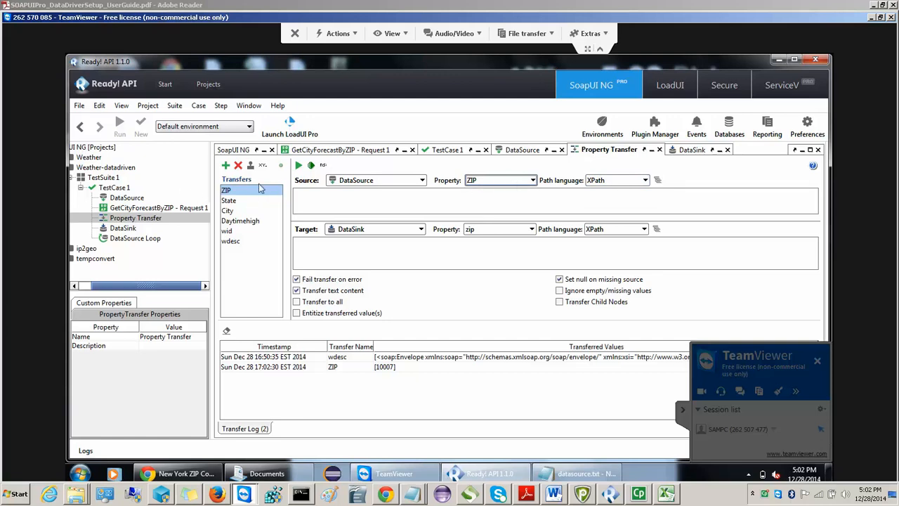
click(241, 201)
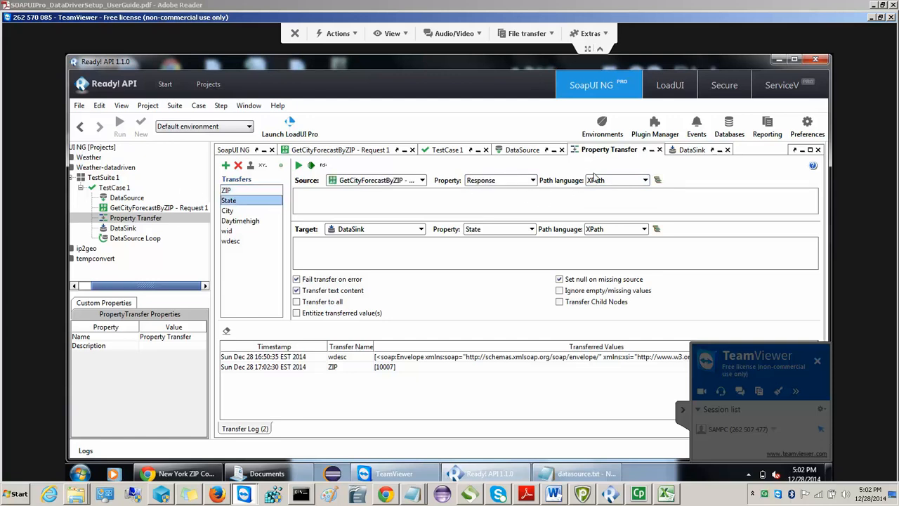
Set the State transfer's source XPath to the State element of the GetCityForecastByZIP response
click(658, 180)
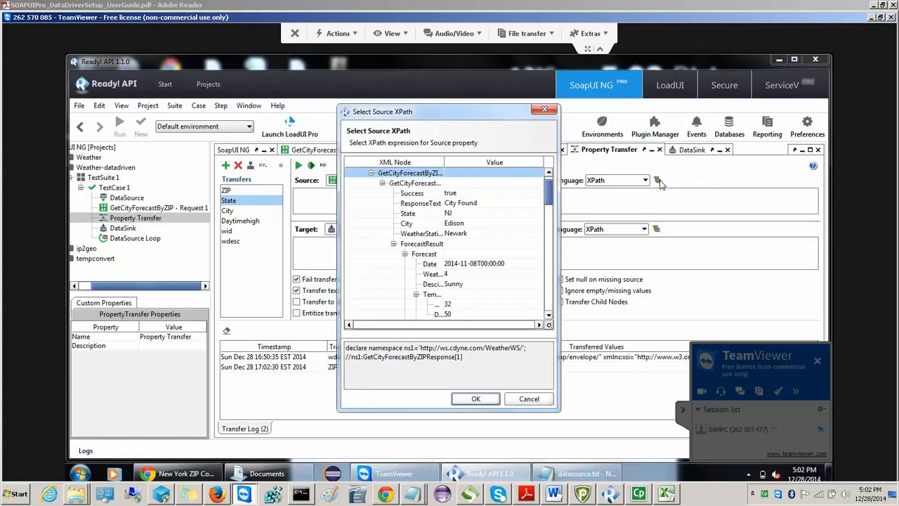
click(448, 214)
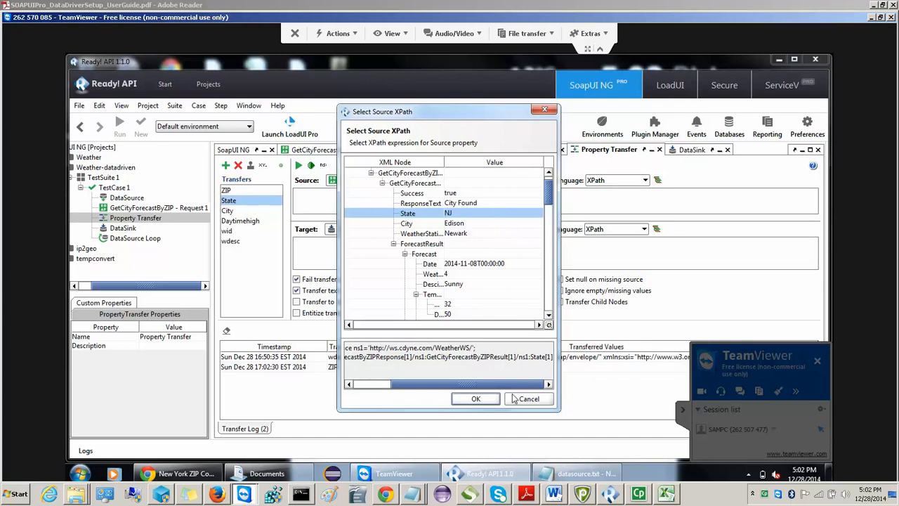
click(475, 398)
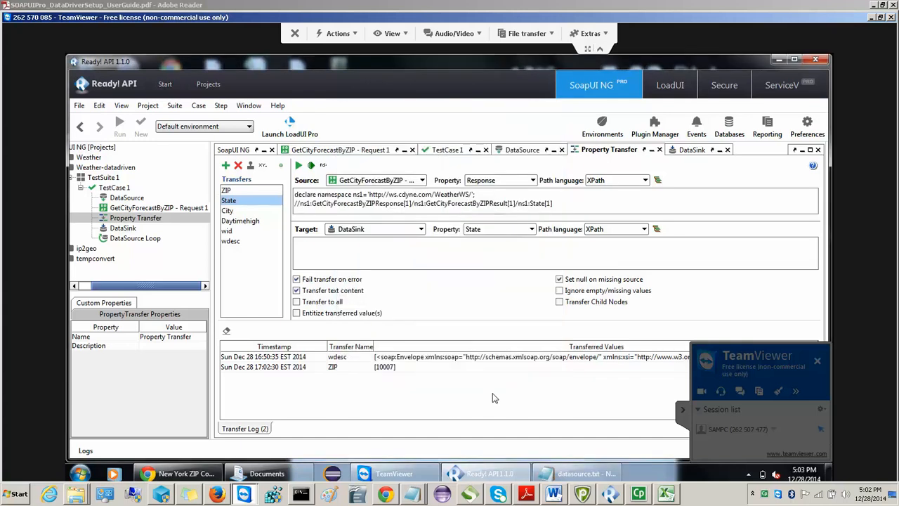
click(228, 211)
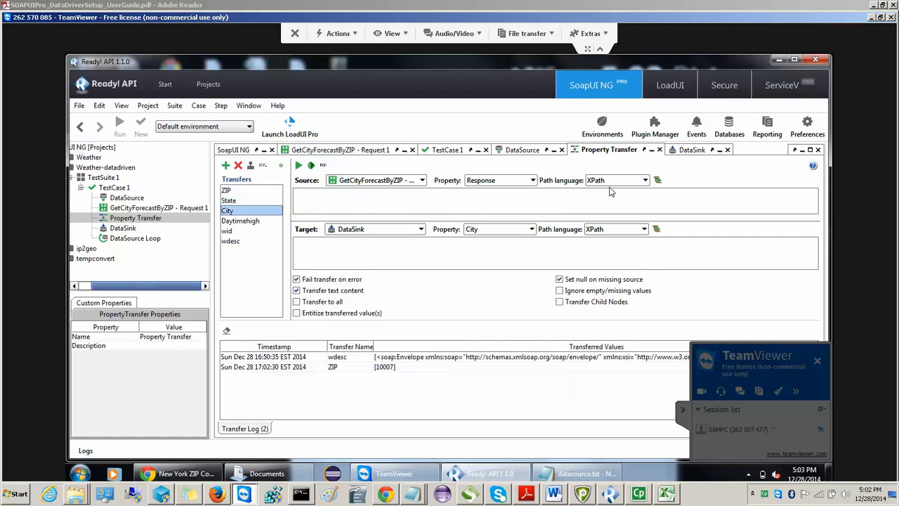
Pick the City node in the Select Source XPath tree for the City transfer, widening the XML Node column
click(657, 181)
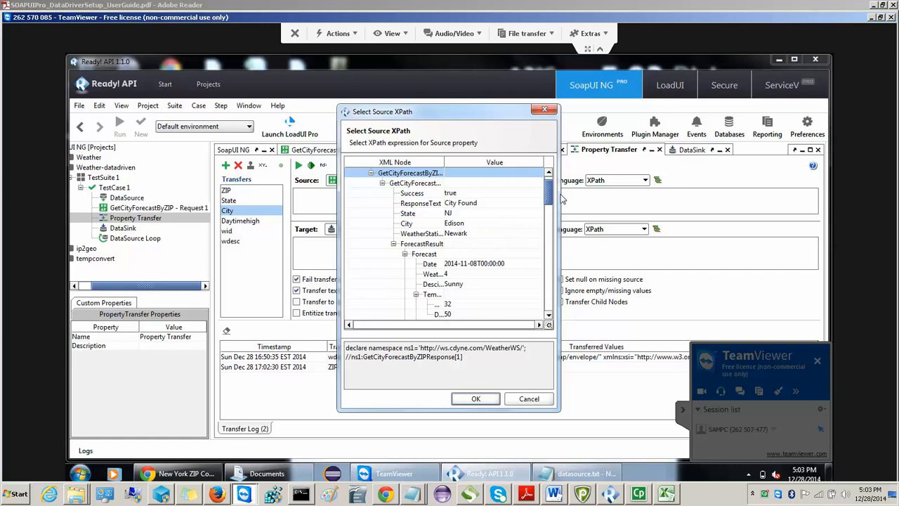
drag(549, 197, 549, 197)
mouse_move(550, 200)
mouse_down()
mouse_move(550, 208)
mouse_move(549, 199)
mouse_up()
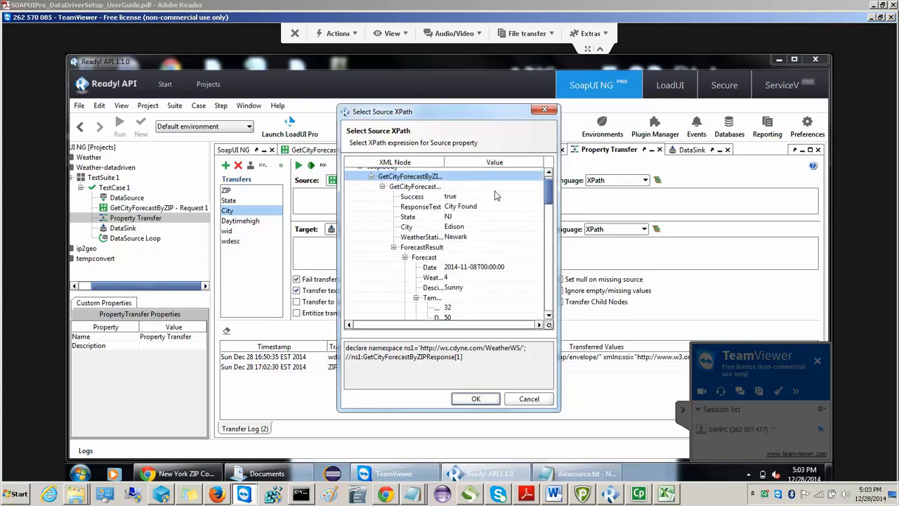
click(454, 226)
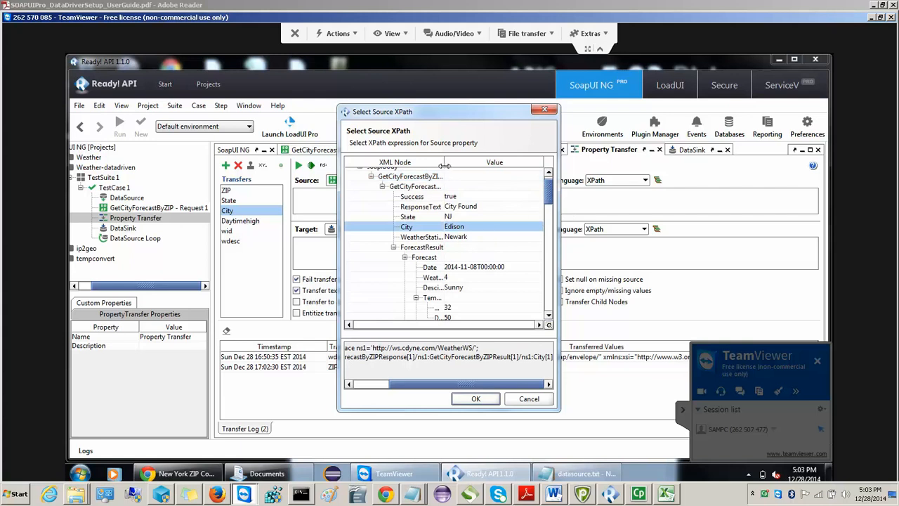
drag(444, 162, 500, 162)
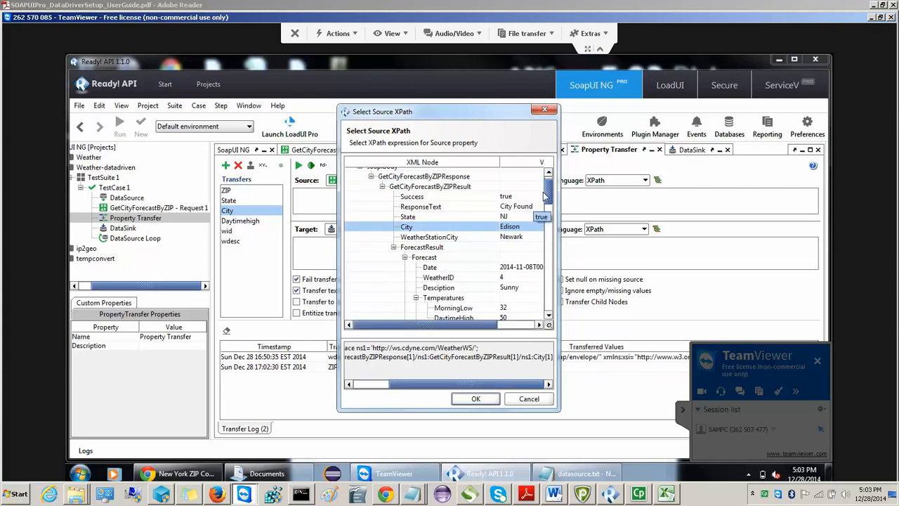
scroll(481, 239, down, 5)
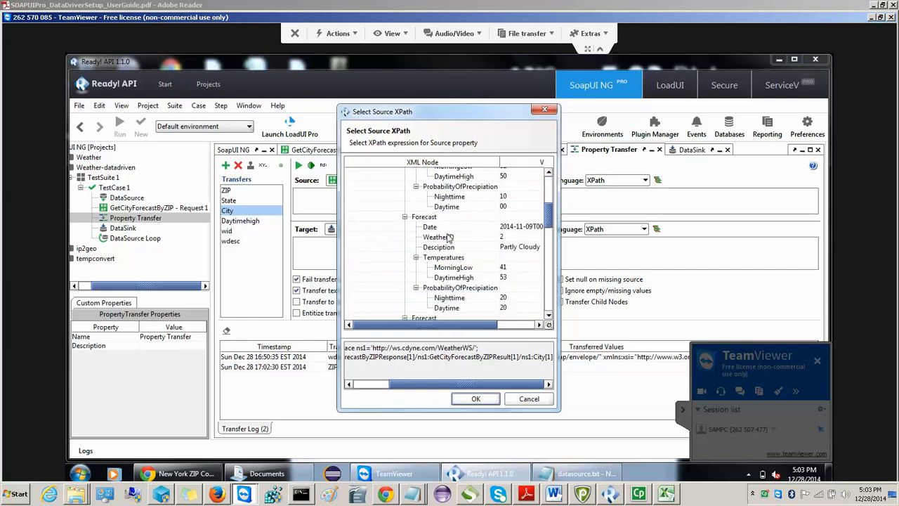
drag(553, 214, 550, 200)
scroll(551, 199, up, 1)
scroll(550, 200, up, 1)
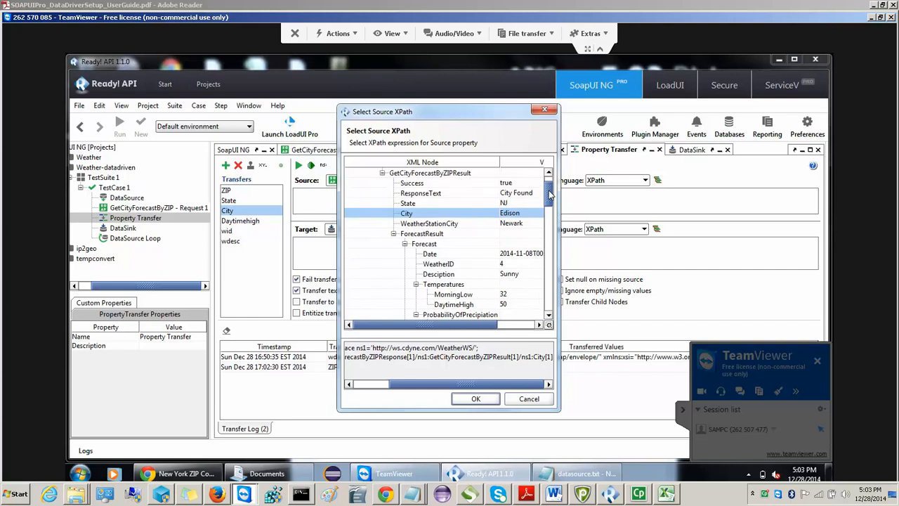
scroll(551, 200, down, 2)
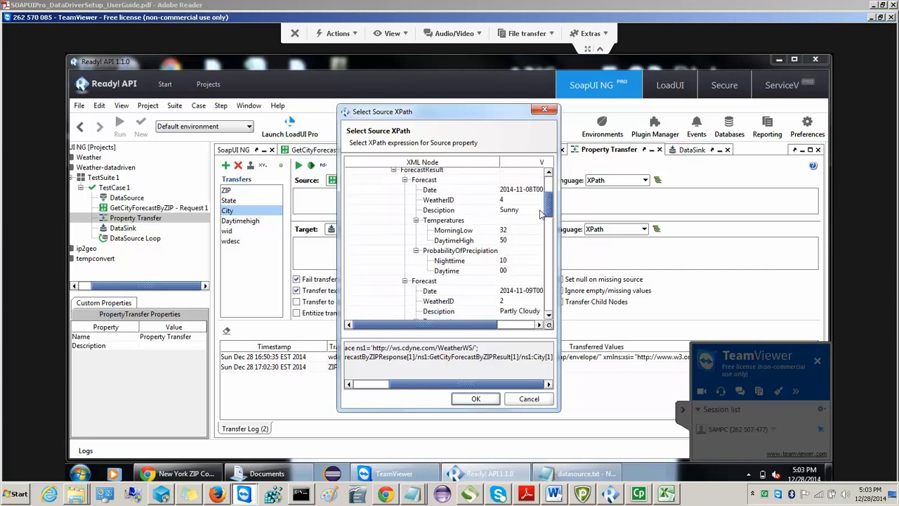
drag(549, 200, 549, 181)
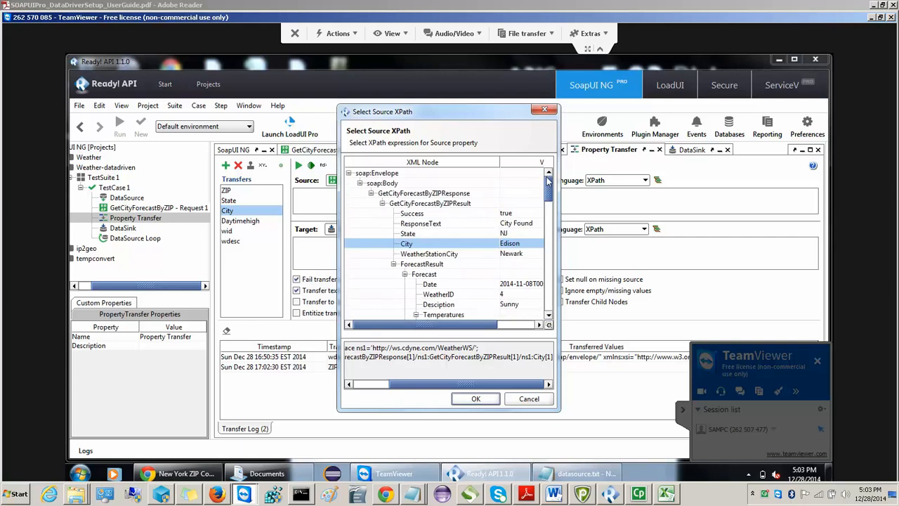
click(476, 399)
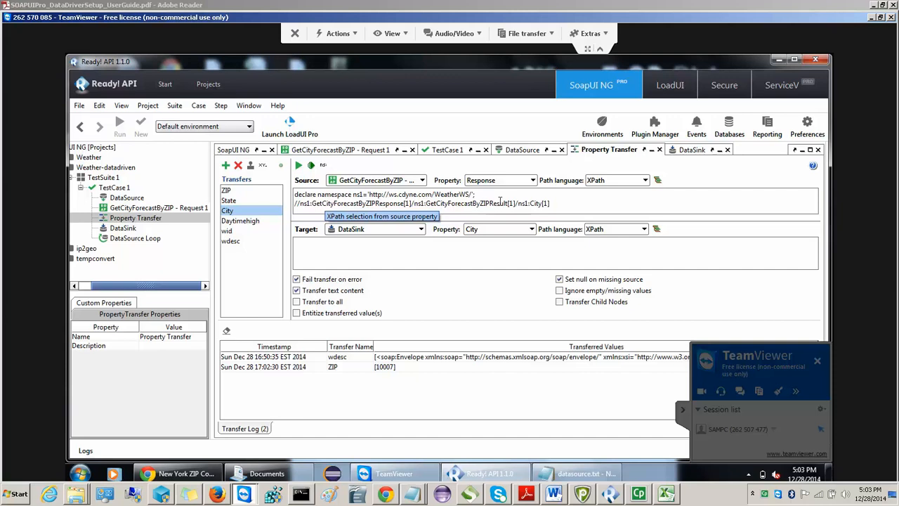
Try City[2] in the City source XPath, then restore the index to City[1]
double_click(537, 203)
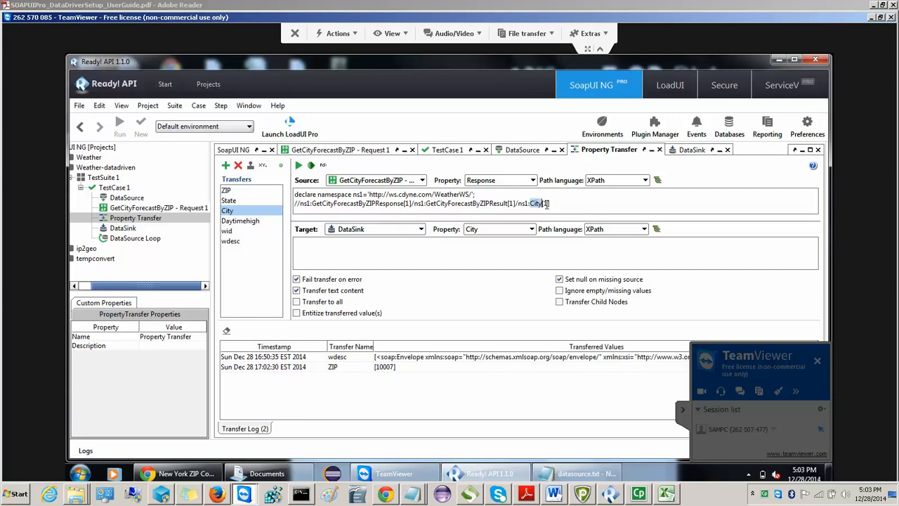
double_click(546, 203)
double_click(546, 203)
text(2)
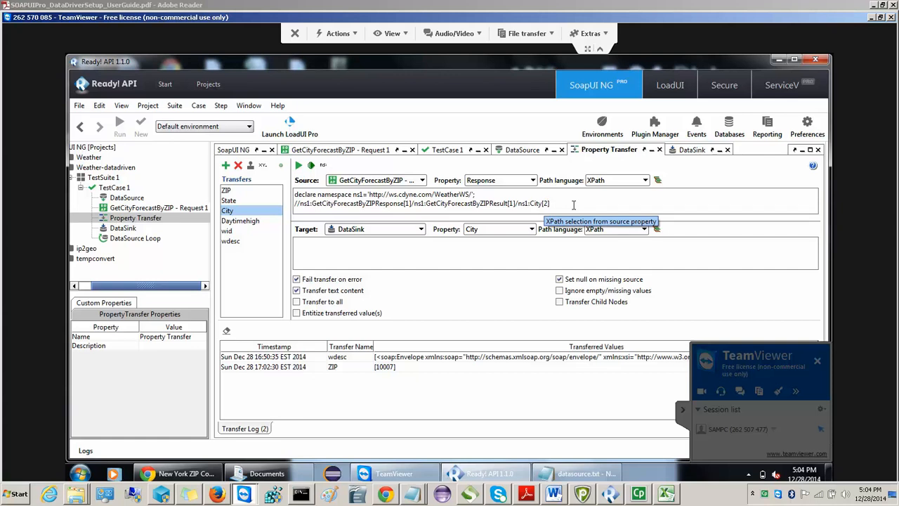
key(BackSpace)
text(1)
click(252, 221)
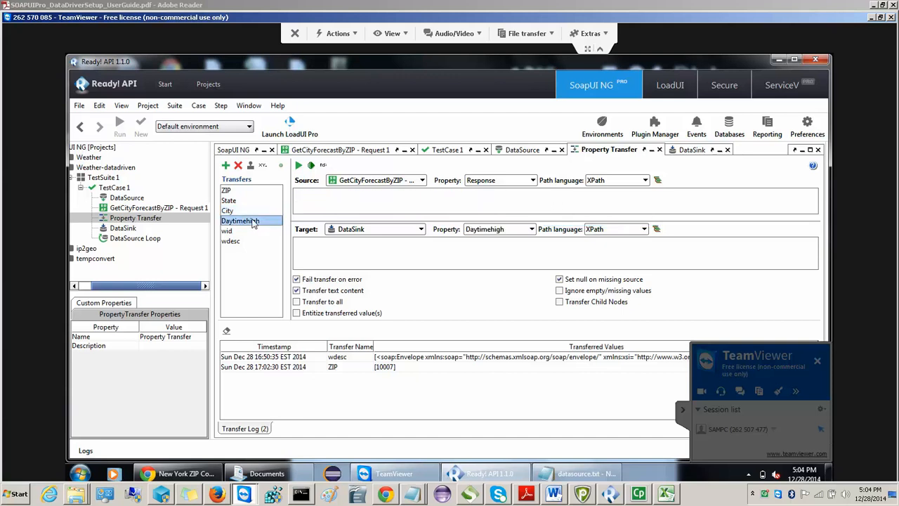
Set the Daytimehigh transfer's source XPath to Temperatures[1]/ns1:DaytimeHigh[1] in the forecast response
click(657, 180)
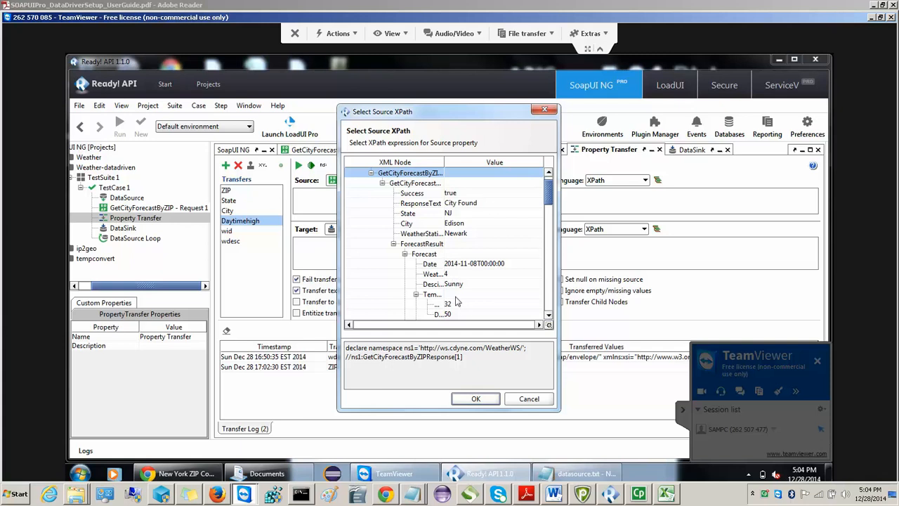
click(446, 314)
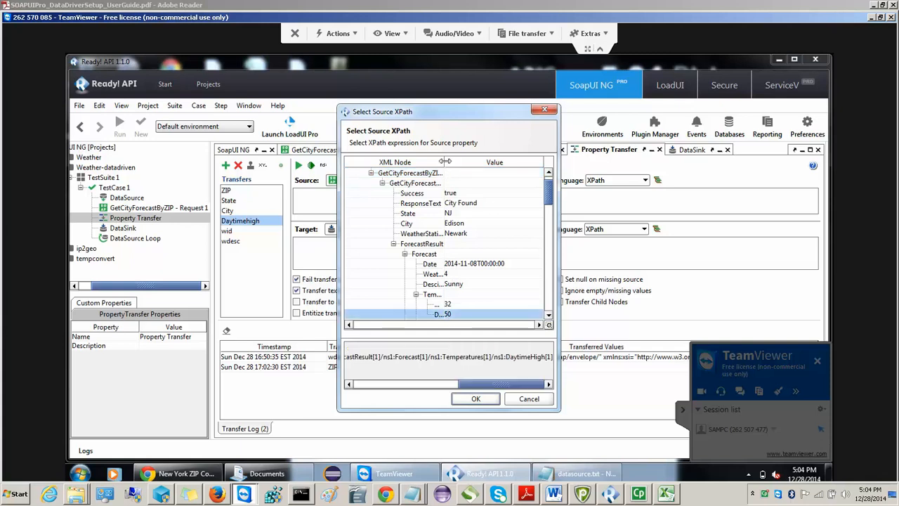
drag(443, 163, 476, 162)
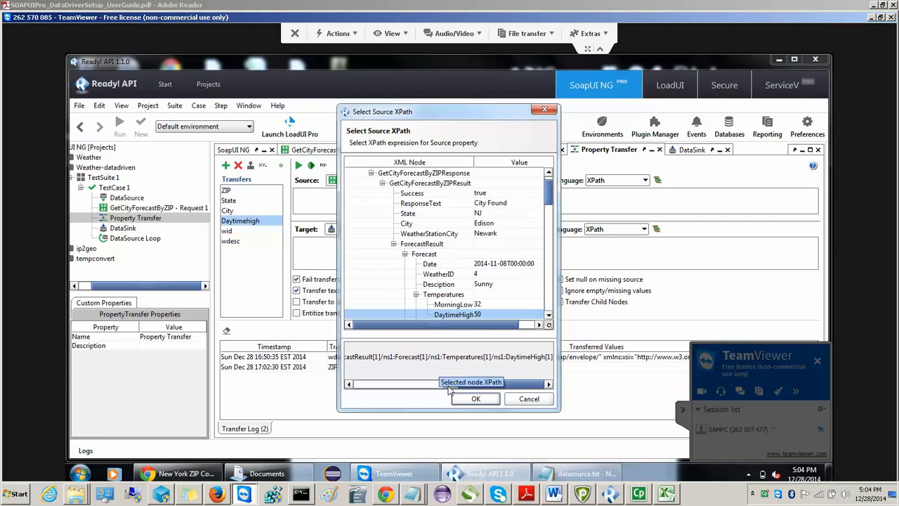
click(474, 398)
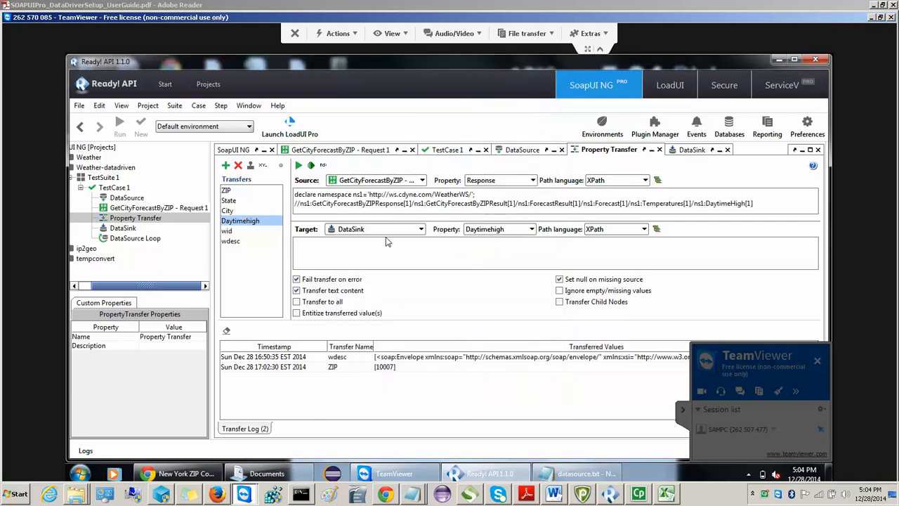
click(229, 232)
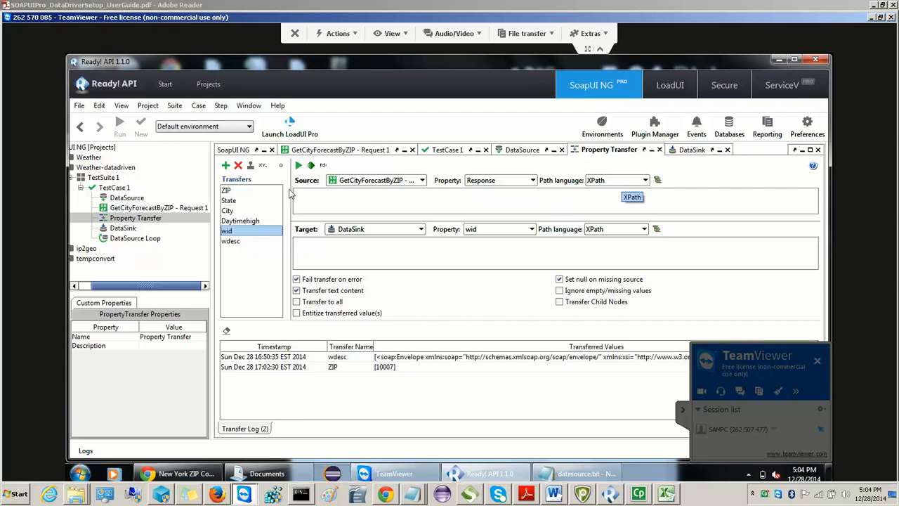
After reviewing the ZIP and Daytimehigh transfers, set the wid transfer's source to the WeatherID element
click(227, 191)
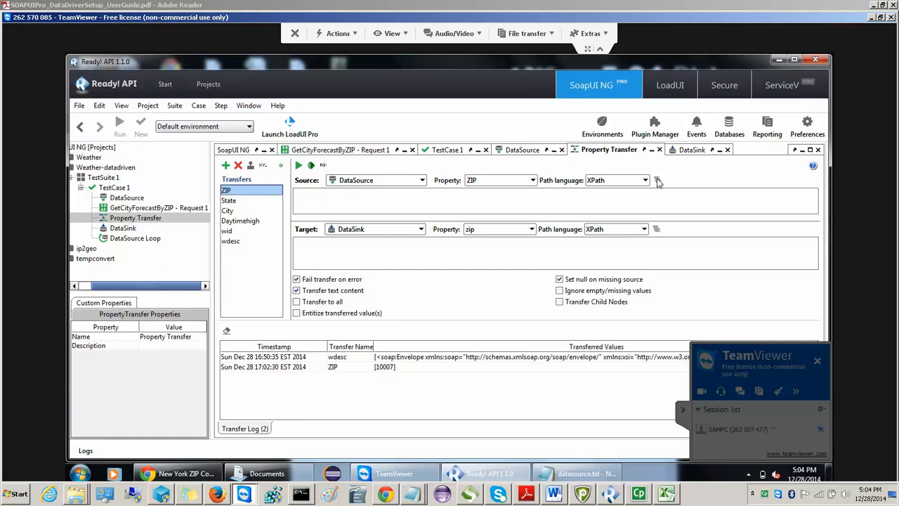
click(236, 232)
click(250, 221)
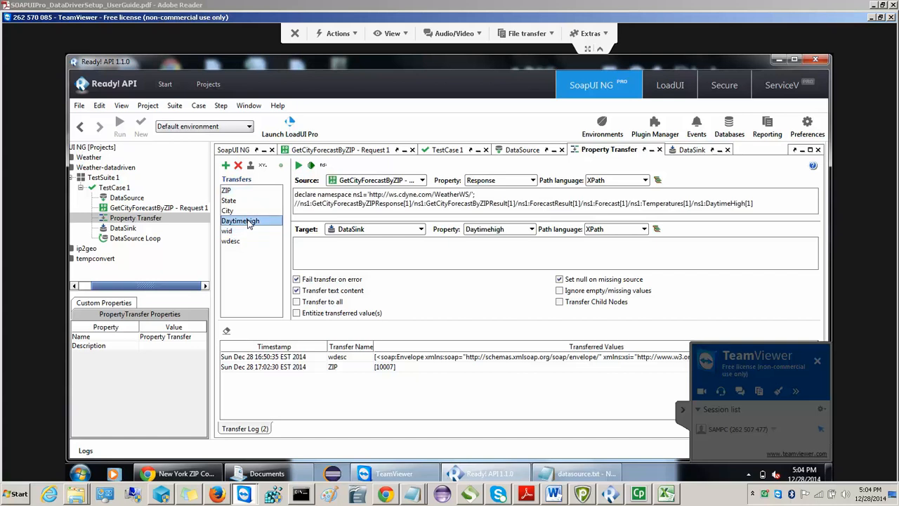
click(230, 232)
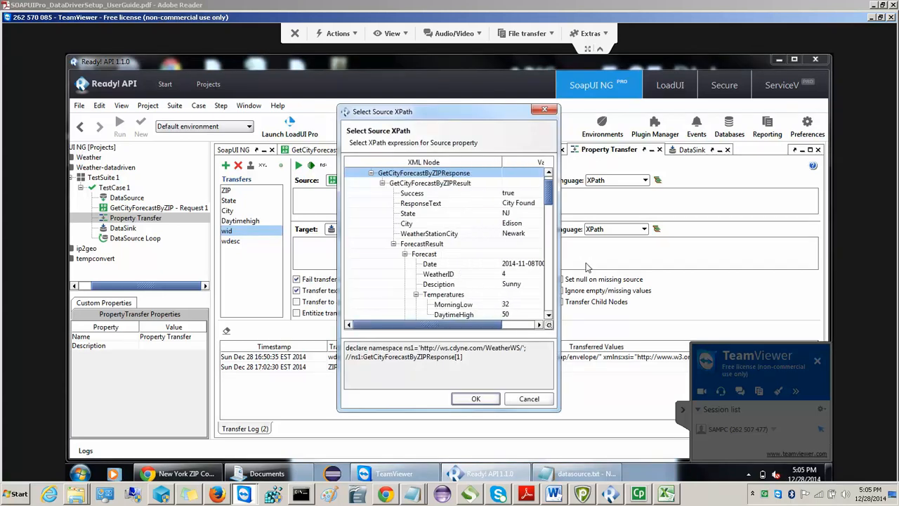
click(438, 284)
click(439, 274)
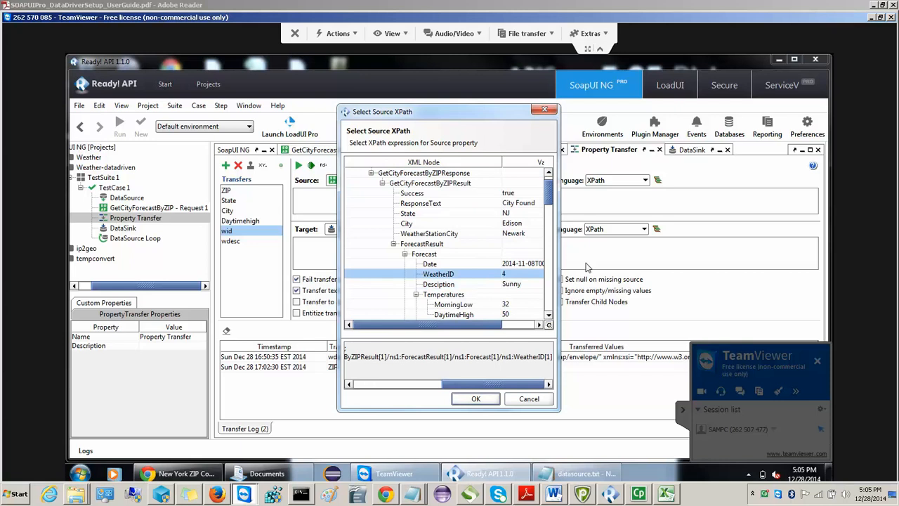
key(Return)
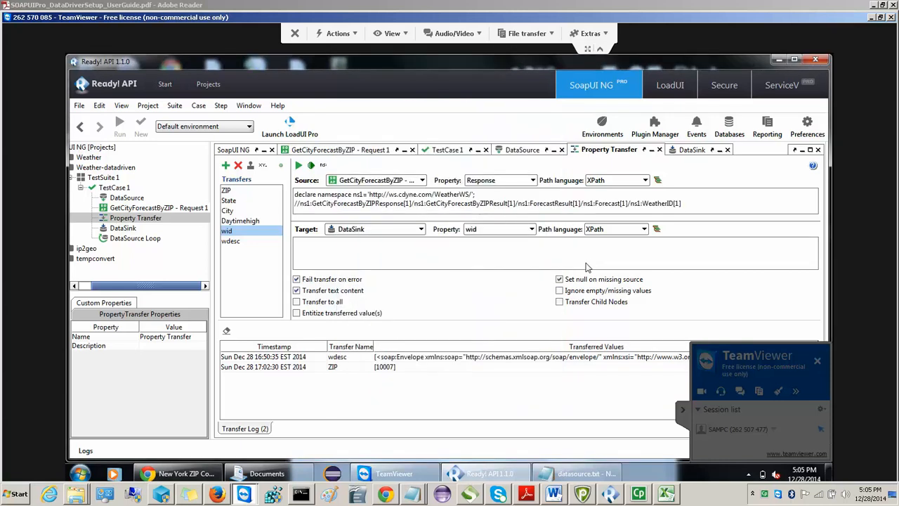
Set the wdesc transfer's source XPath to Forecast[1]/ns1:Desciption[1], then open TestCase 1
click(231, 241)
click(657, 181)
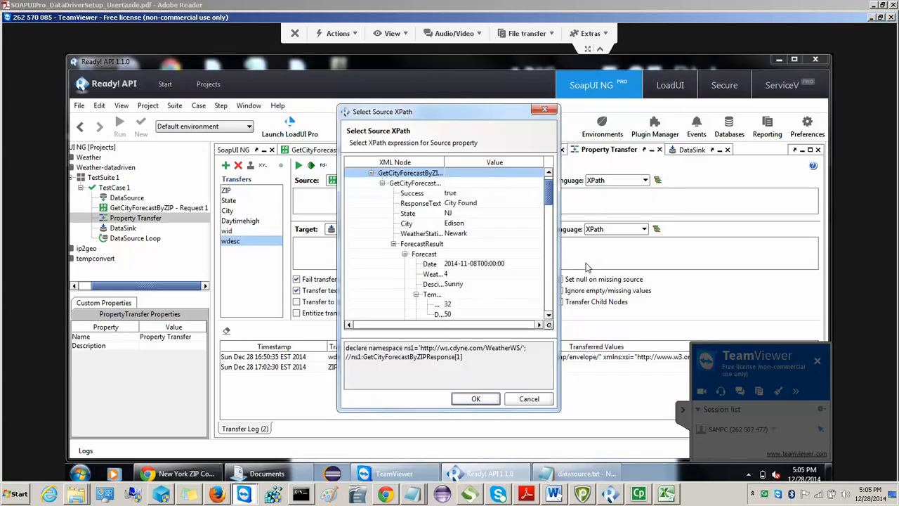
drag(548, 192, 548, 203)
drag(444, 162, 495, 162)
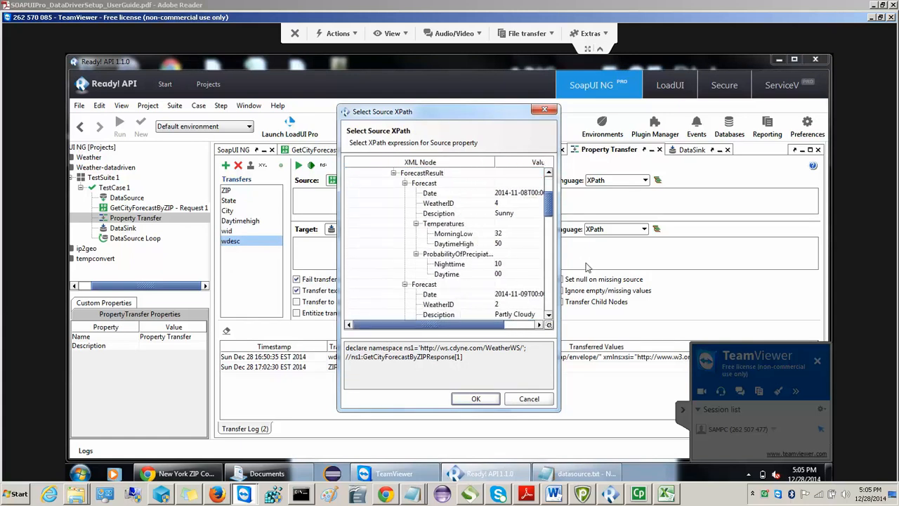
click(438, 213)
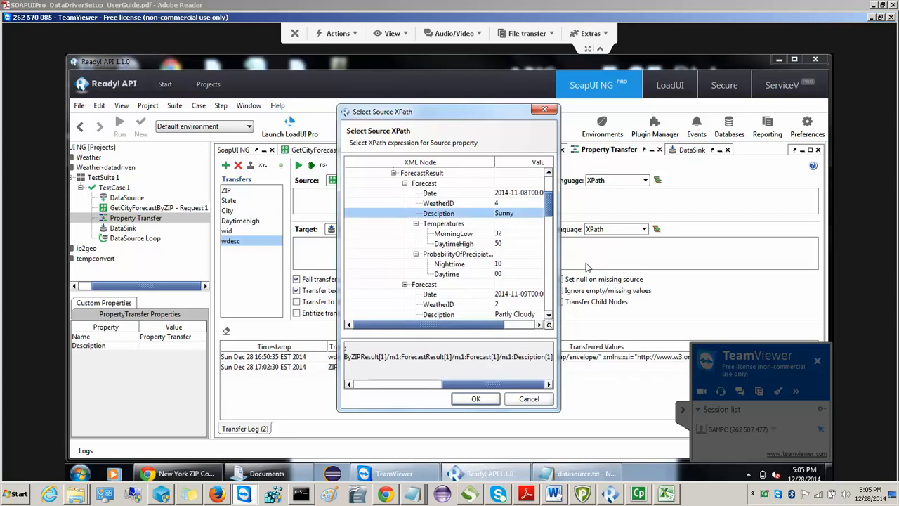
key(Return)
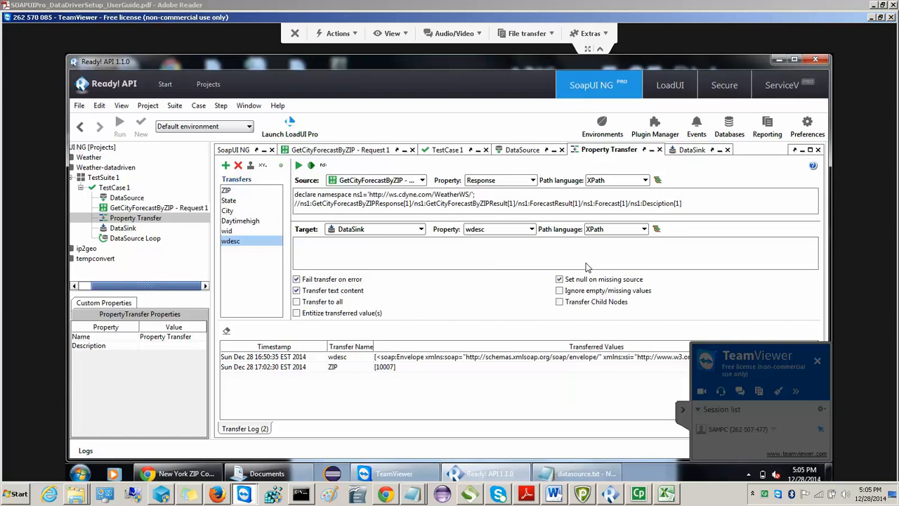
click(114, 188)
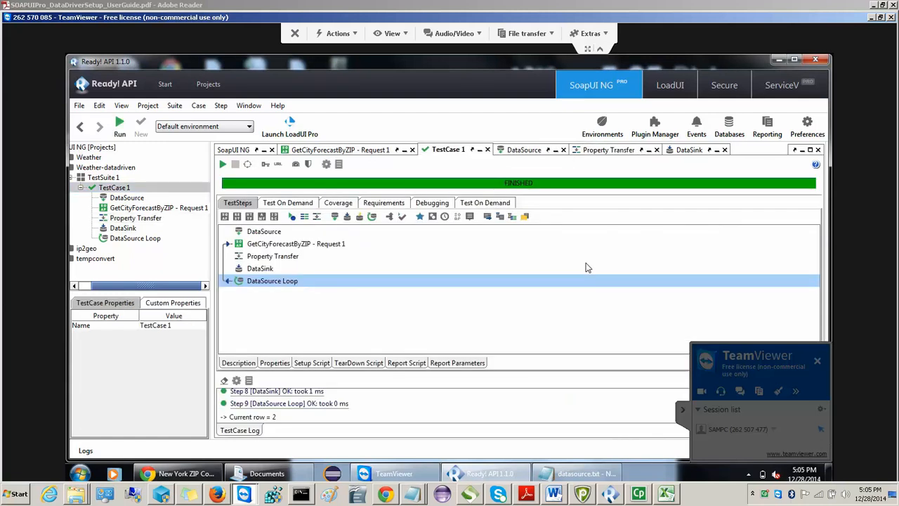
Save all projects from the File menu, then switch to the Documents library window
click(79, 106)
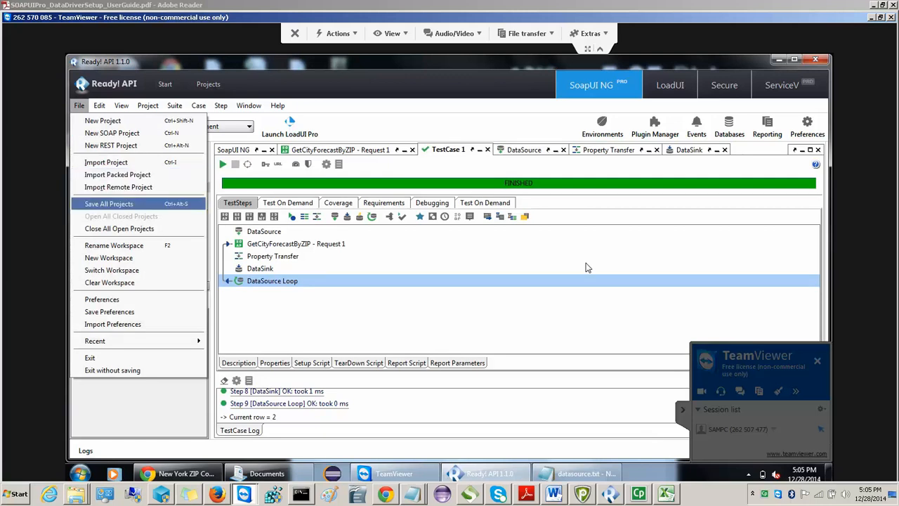
click(109, 203)
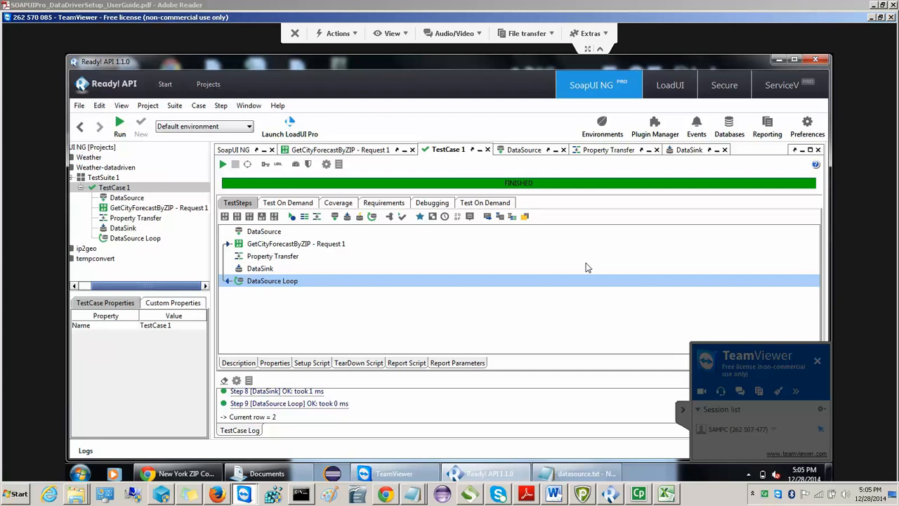
click(266, 473)
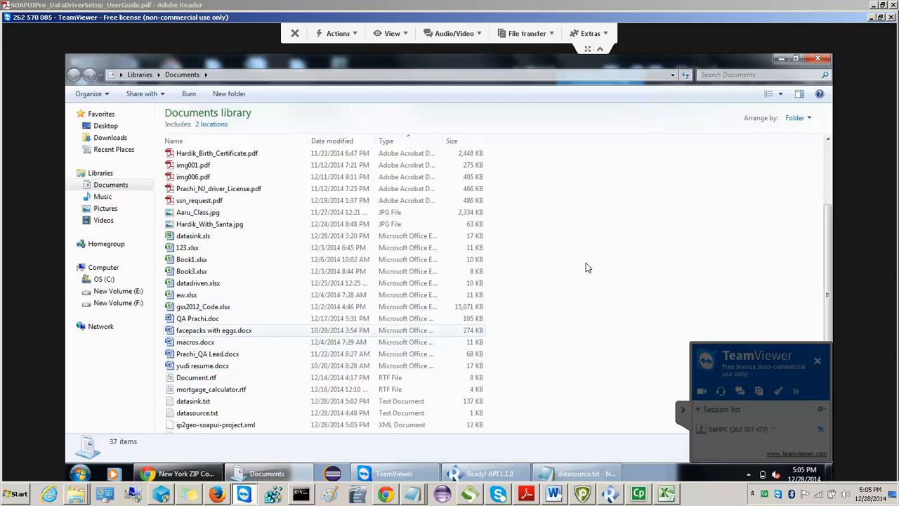
Check the old datasink.txt in Notepad, delete it, and return to Ready! API
double_click(193, 401)
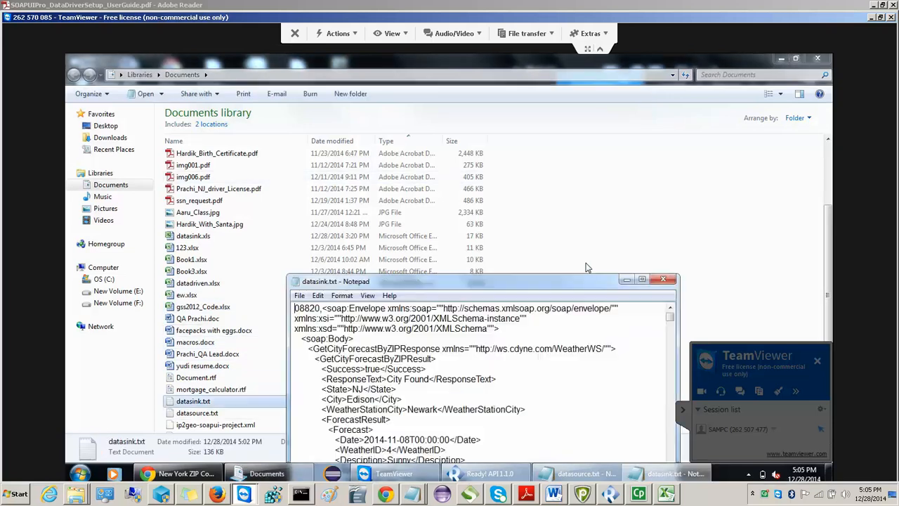
click(662, 279)
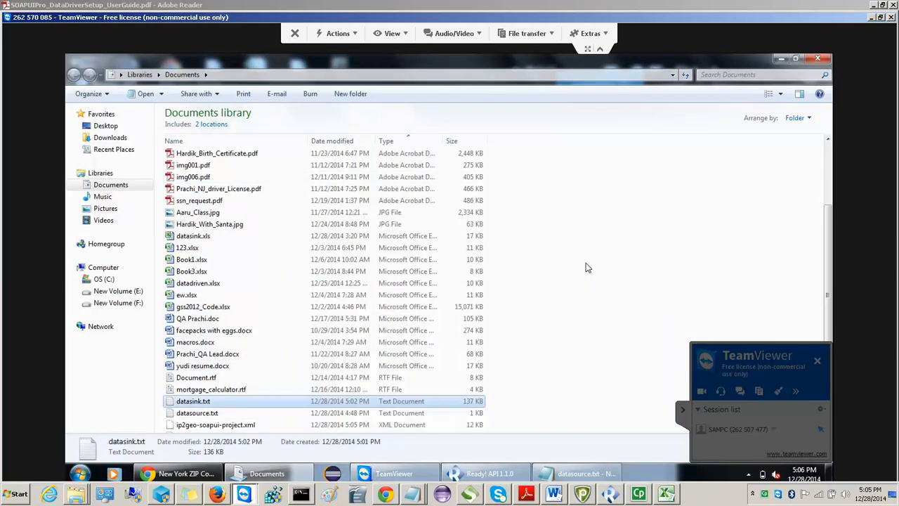
key(Delete)
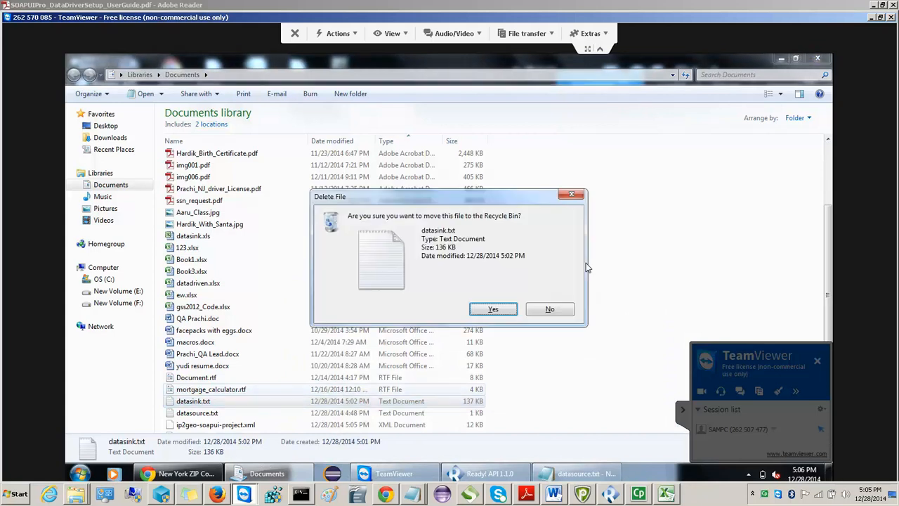
key(Return)
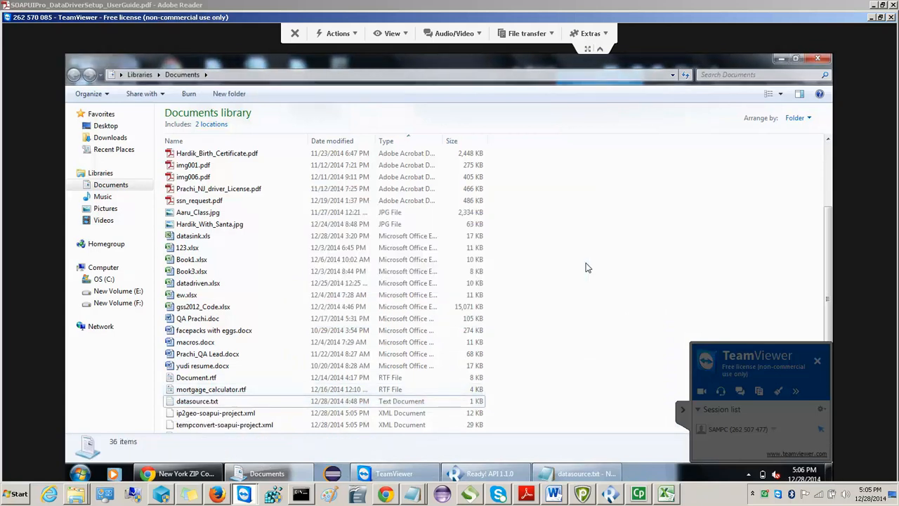
click(781, 59)
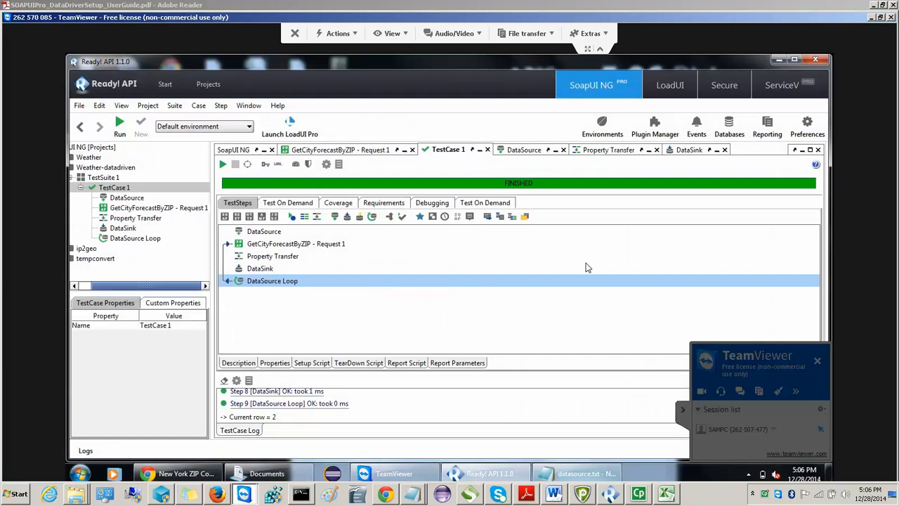
Rerun TestCase 1 and enlarge its log to show the ZIP through wdesc transfers
click(779, 59)
click(623, 279)
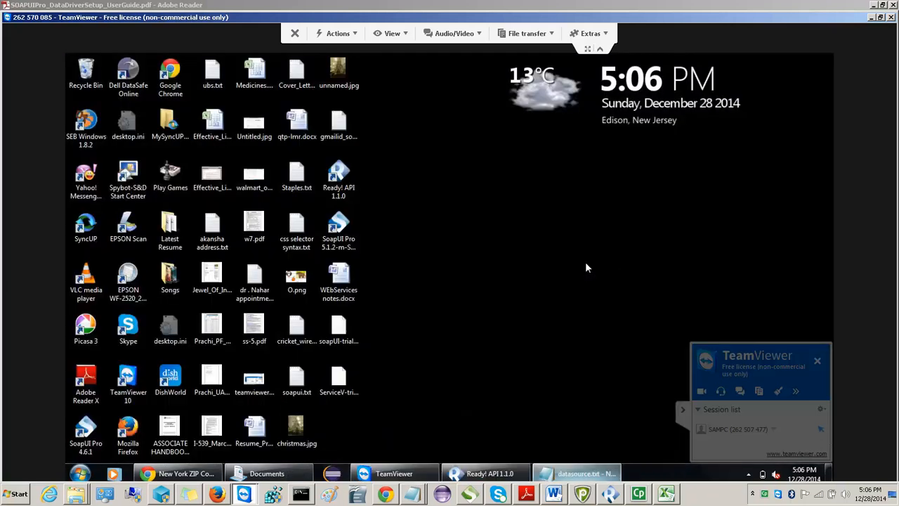
click(489, 474)
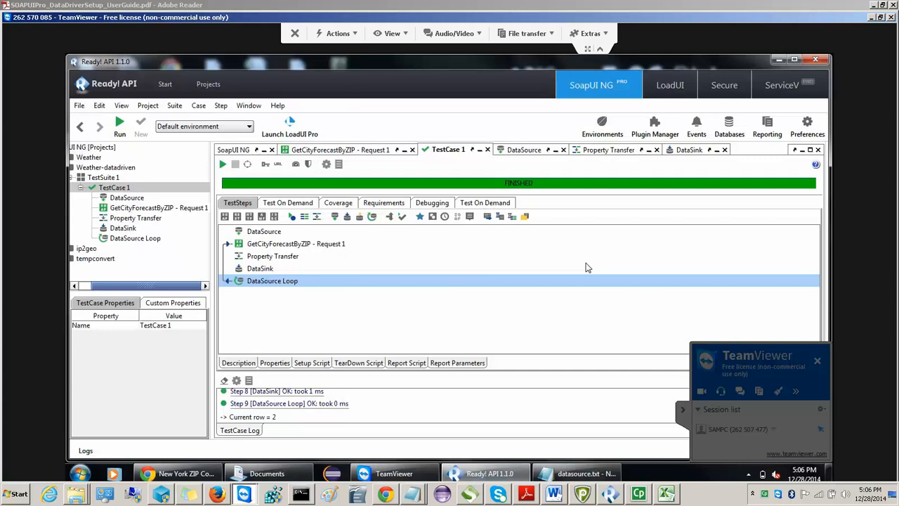
click(222, 164)
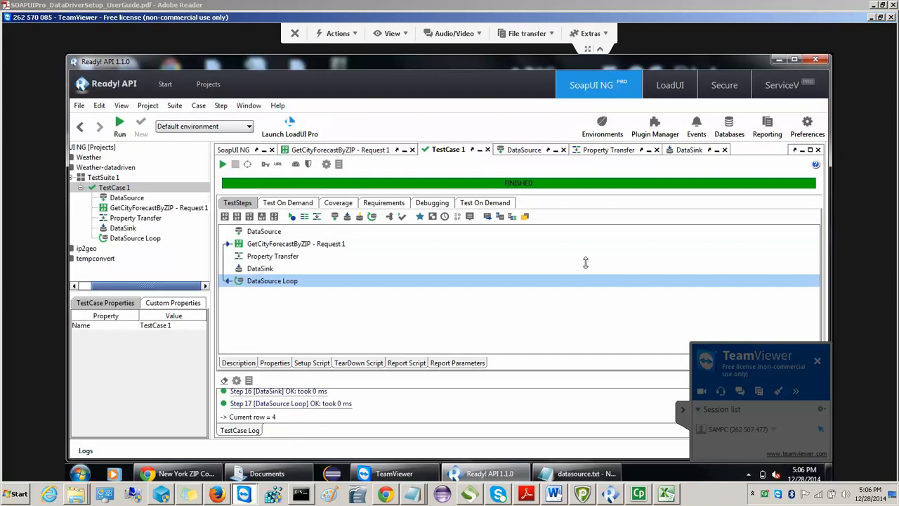
drag(586, 371, 588, 267)
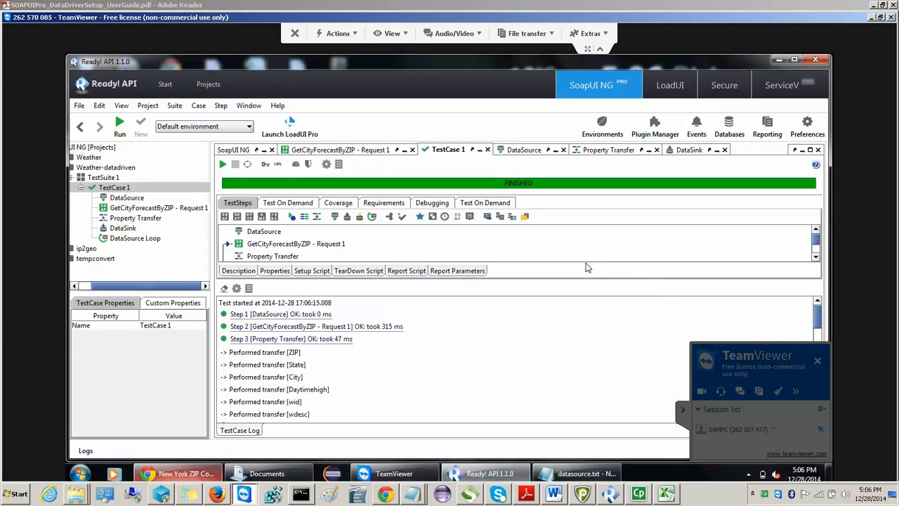
Open the regenerated datasink.txt, verify four six-field rows from 27707 to 10007, and close it
key(alt+Tab)
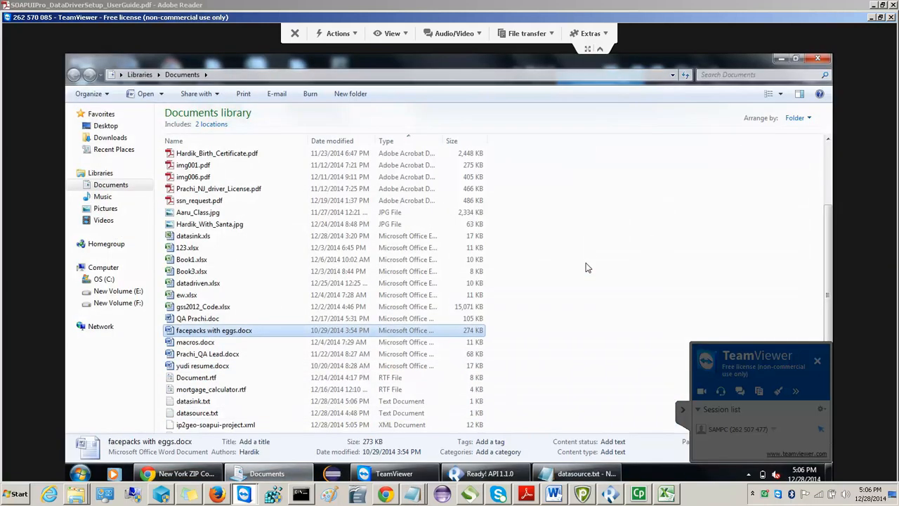
key(d)
key(d)
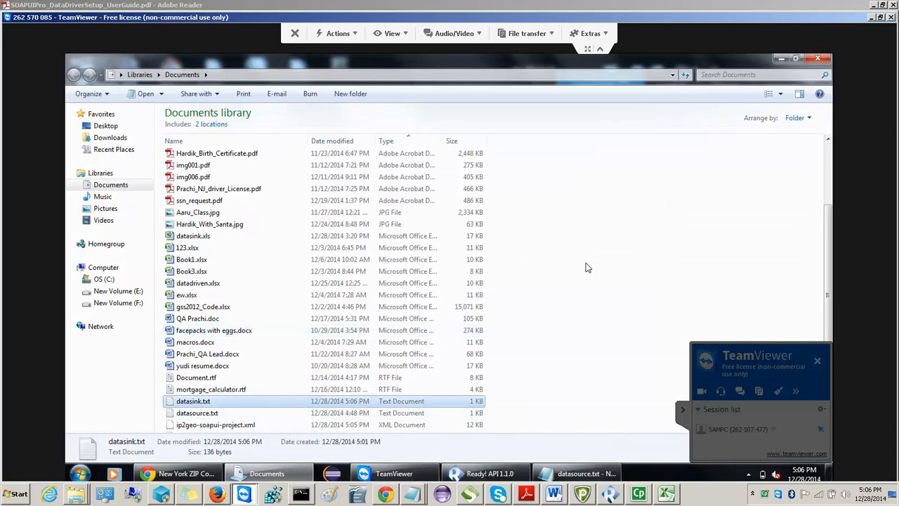
key(Return)
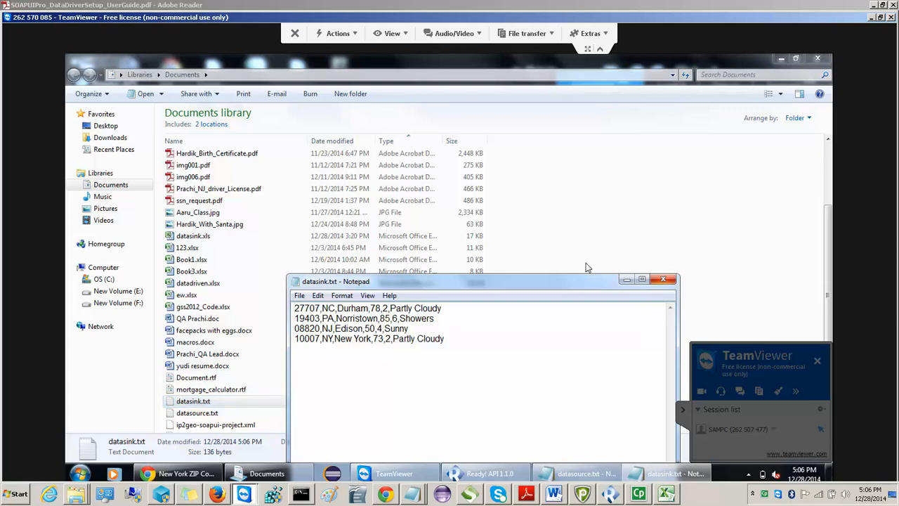
key(alt+F4)
key(alt+F4)
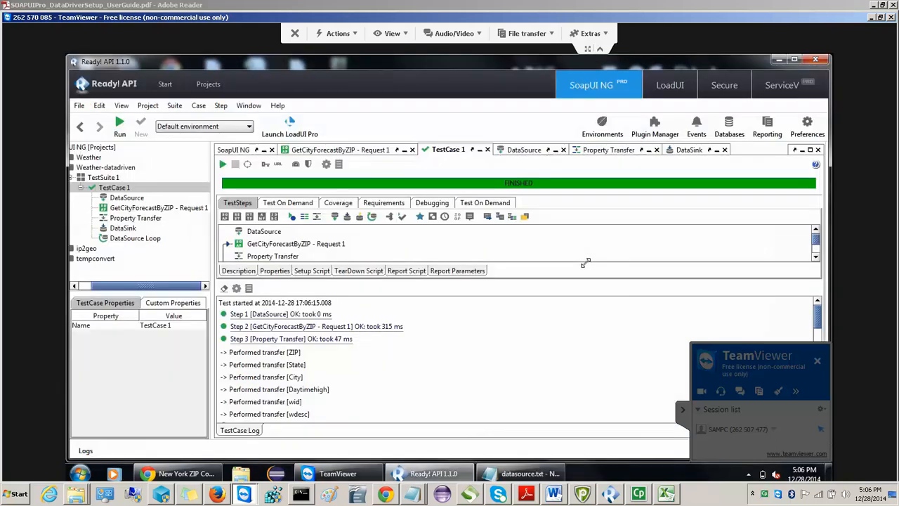
Close the datasource.txt notes window from the taskbar
key(super+d)
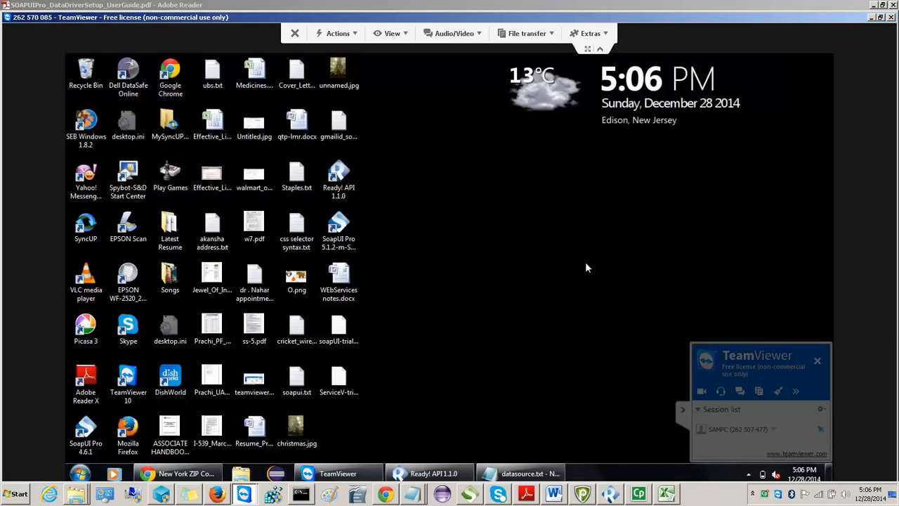
key(super+7)
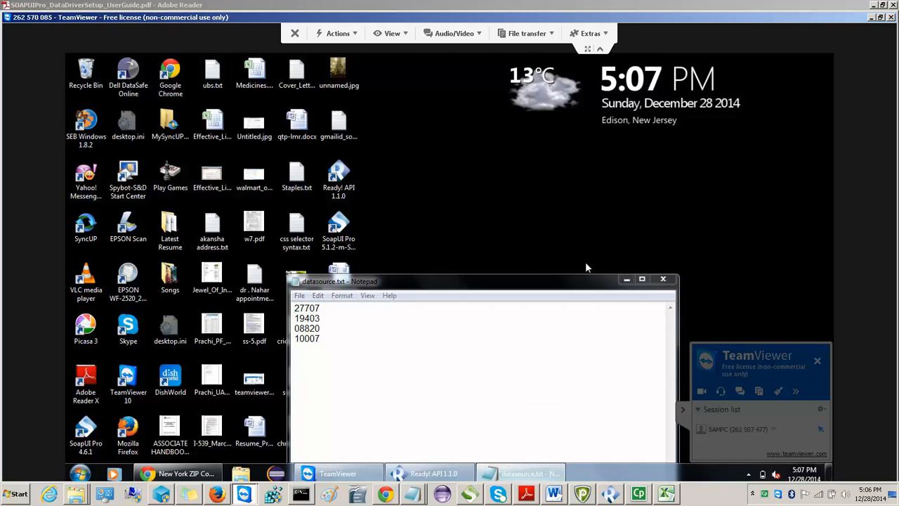
key(alt+super+7)
key(Up)
key(Return)
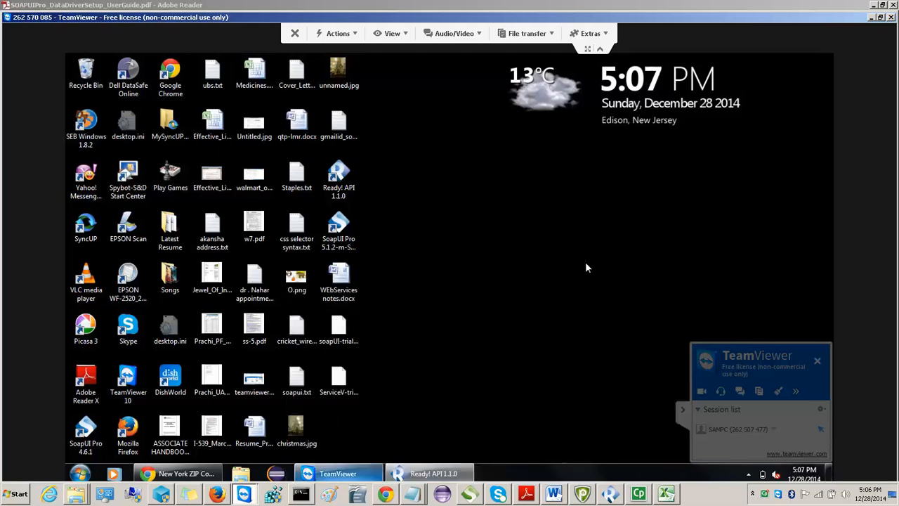
Close the New York ZIP Codes page, minimize Chrome, and bring Ready! API back
key(super+2)
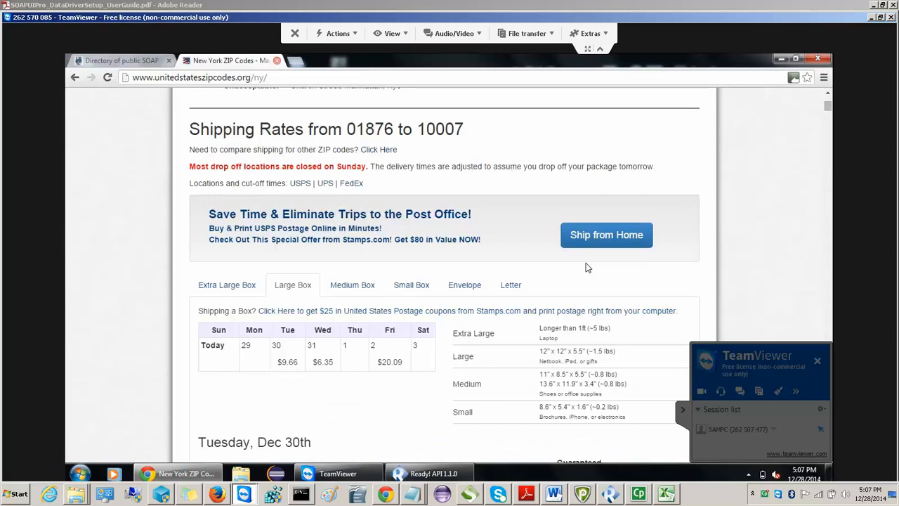
key(ctrl+w)
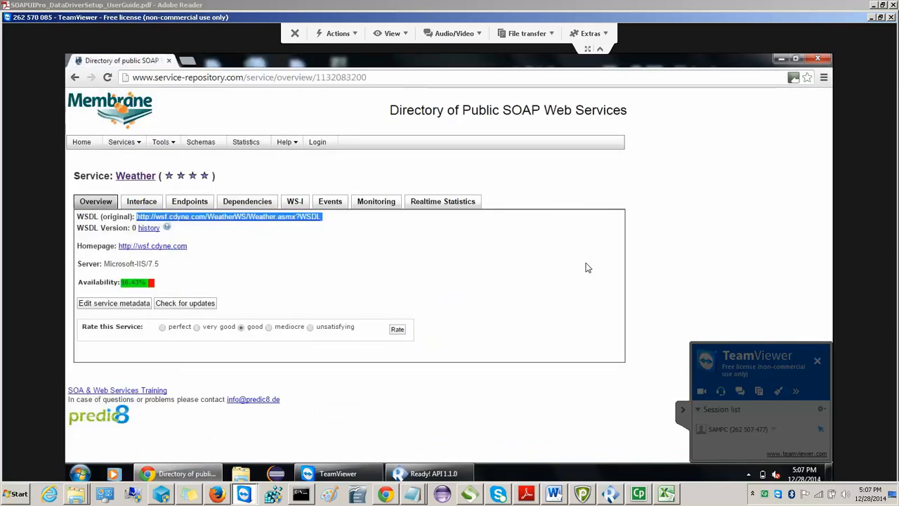
click(781, 59)
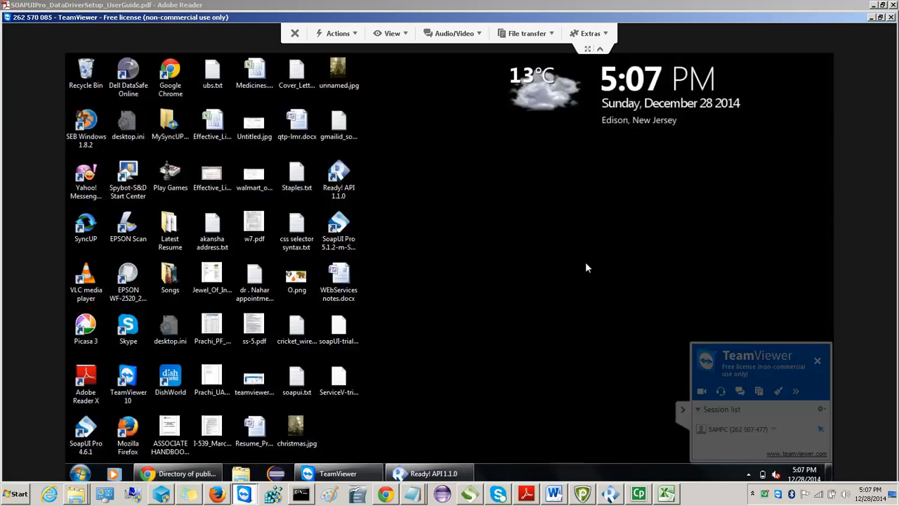
click(433, 473)
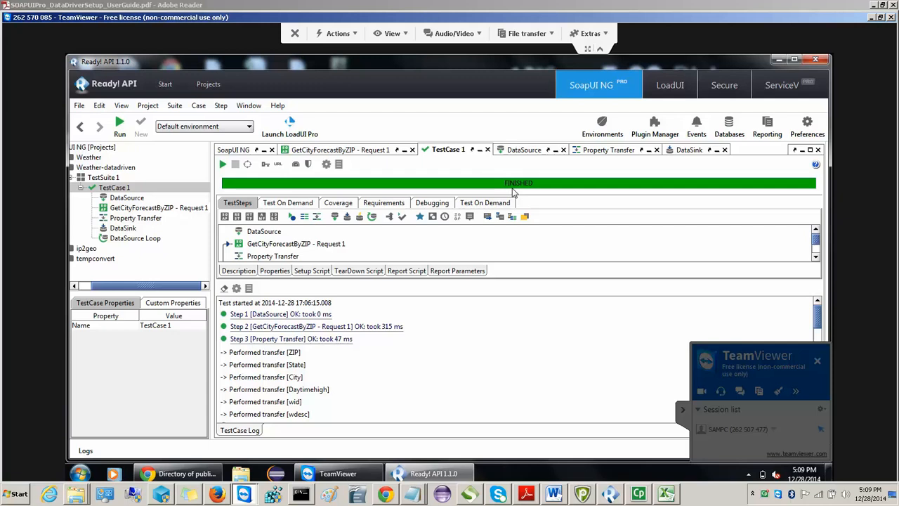
Switch to the WEBServices Word notes at the 'Parameterized string for Request XML: ${DataSource#ZIP}' line
key(alt+Tab)
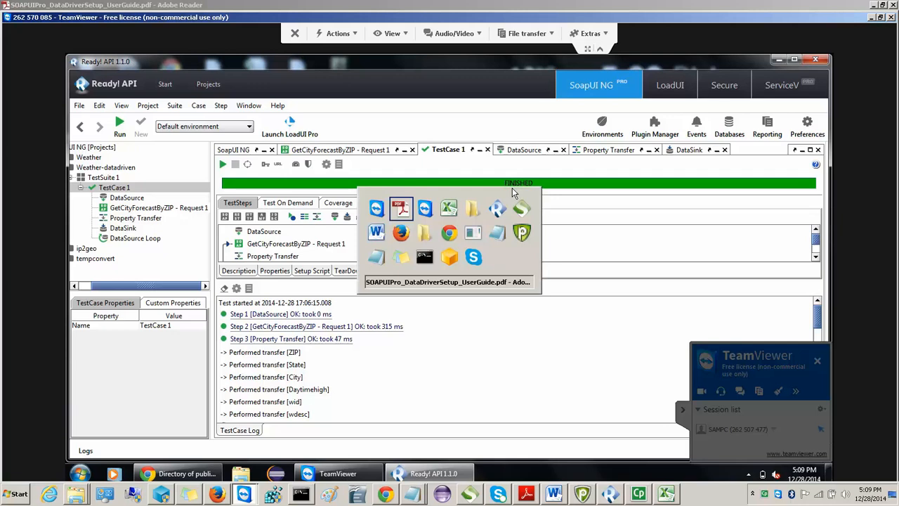
key(alt+Tab)
key(alt+Tab)
key(alt+Tab)
key(alt+Tab)
key(alt+Tab)
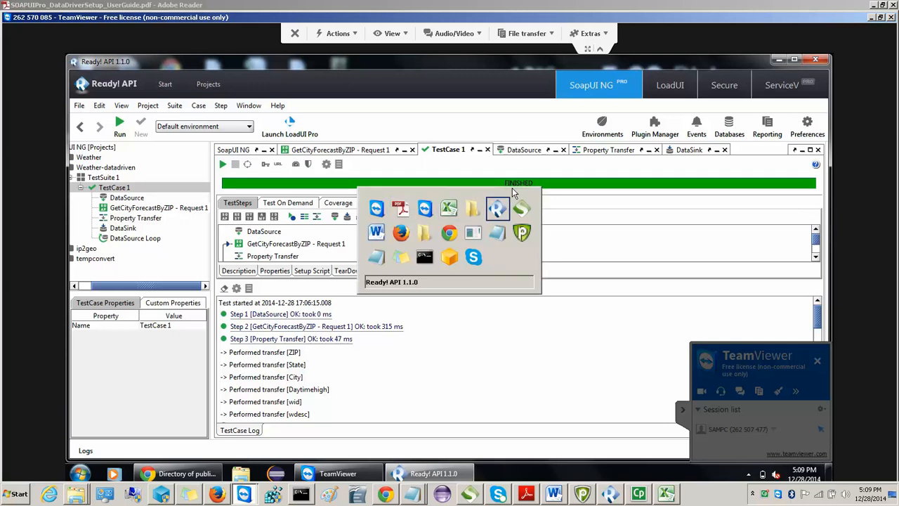
key(alt+Tab)
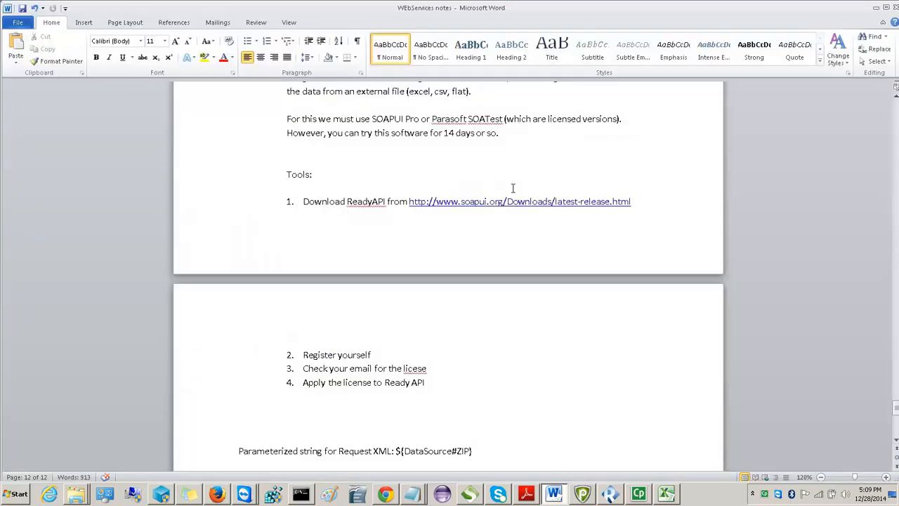
scroll(513, 188, down, 3)
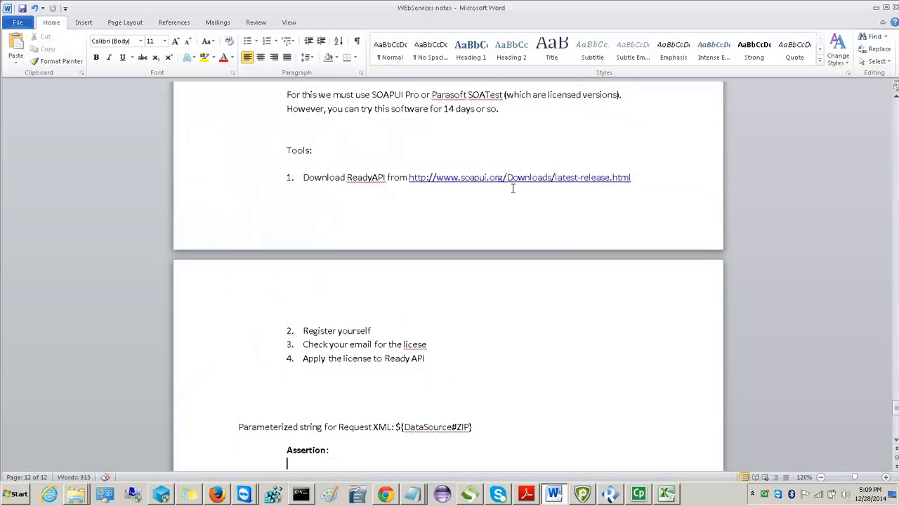
key(Up)
key(Up)
key(Up)
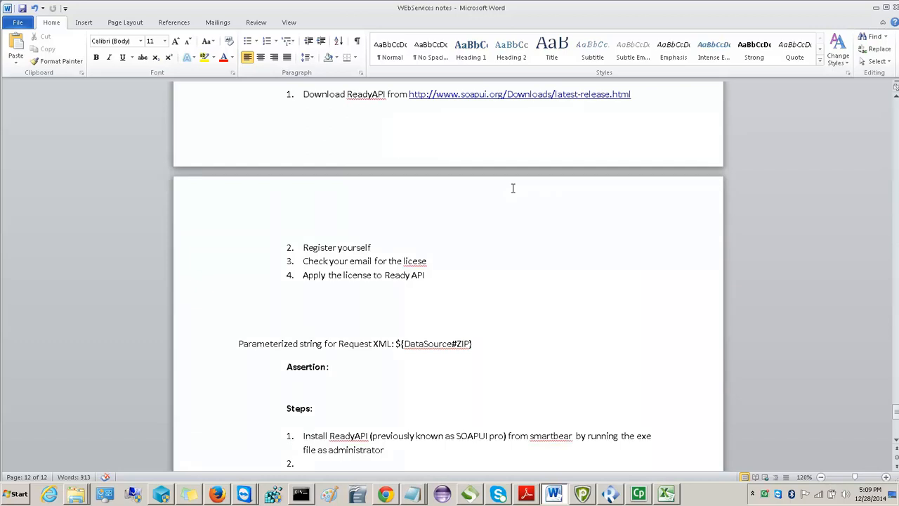
key(Up)
key(Up)
key(Up)
key(Down)
key(Down)
key(Up)
key(Up)
key(Up)
key(Down)
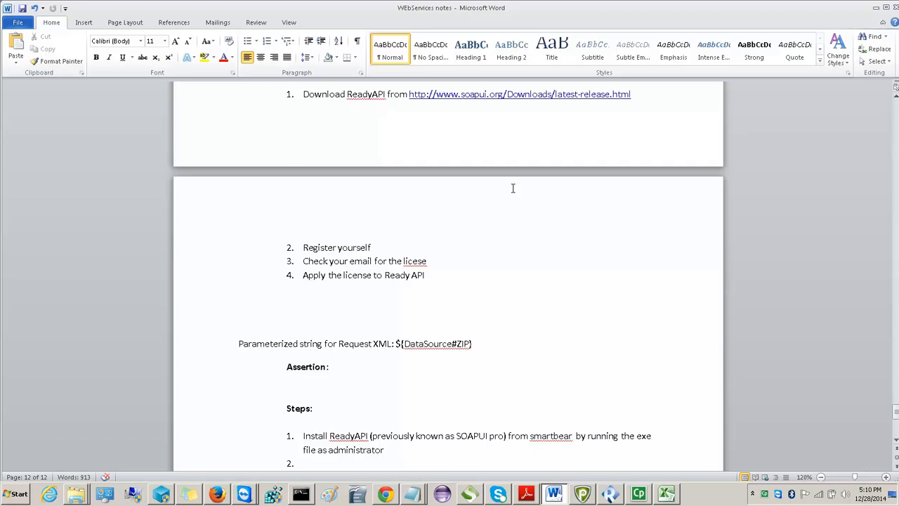
Highlight 'Ready API' in item 4, then move to the Data Driven testing section
click(331, 317)
drag(428, 275, 384, 279)
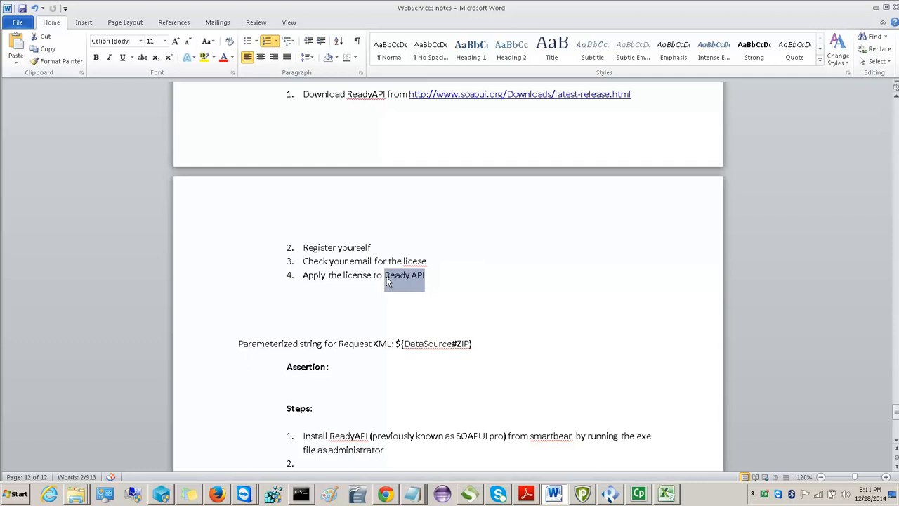
click(424, 289)
key(Down)
key(Down)
key(Down)
key(Down)
key(Down)
key(Down)
key(Down)
key(Down)
key(Down)
key(Down)
key(Down)
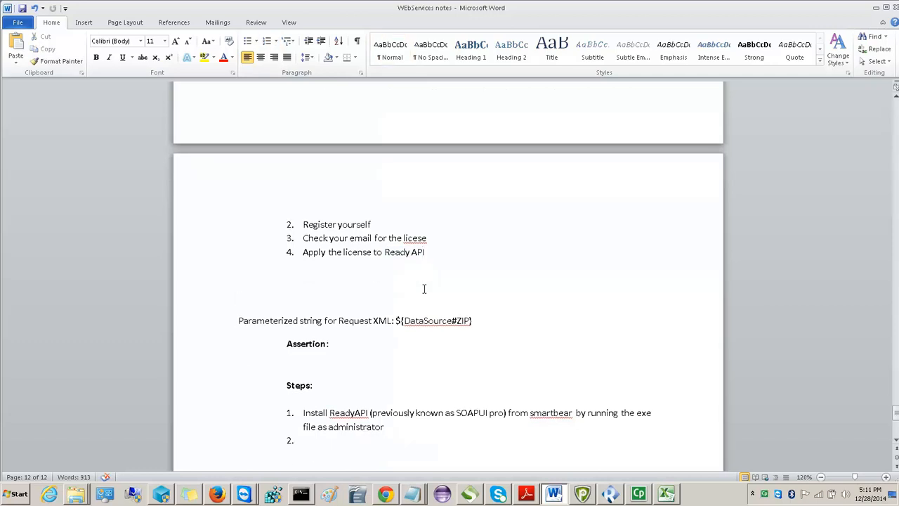
key(Up)
key(Up)
key(Up)
key(Up)
key(Up)
key(Up)
key(Up)
key(Up)
key(Up)
key(Up)
key(Up)
key(Up)
key(Up)
key(Up)
key(Up)
key(Up)
key(Up)
key(Up)
key(Up)
key(Up)
key(Down)
key(Down)
key(Down)
key(Down)
key(Down)
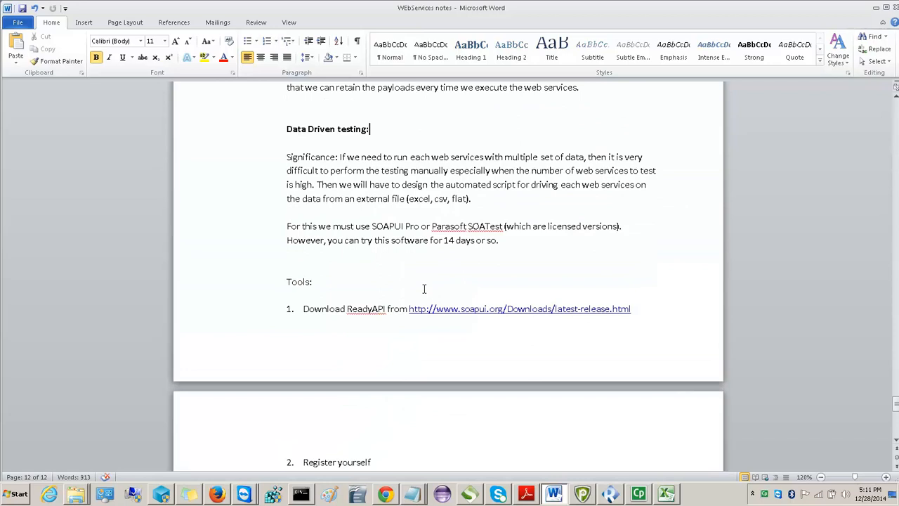
key(Down)
key(Down)
key(Down)
key(Down)
key(Down)
key(Down)
Bring up the PDF setup guide and scroll back to its page 2 Table of Contents
click(526, 493)
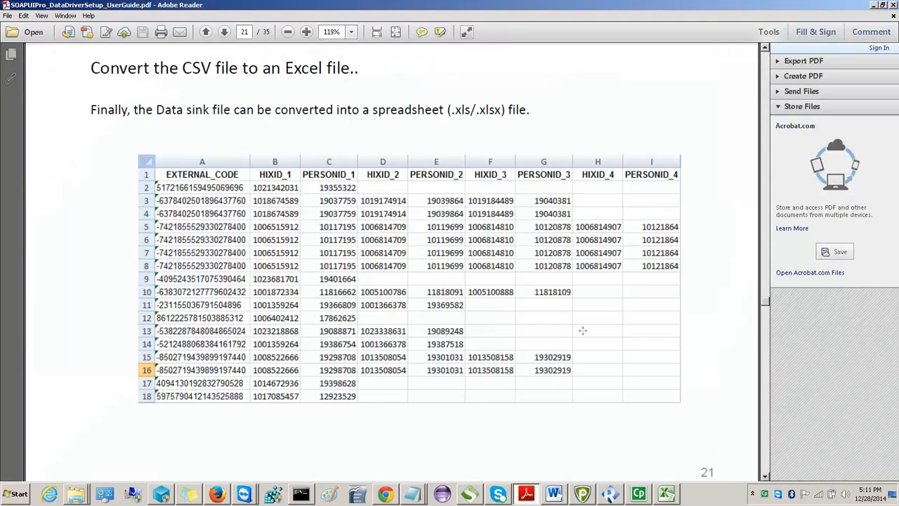
scroll(582, 330, up, 1)
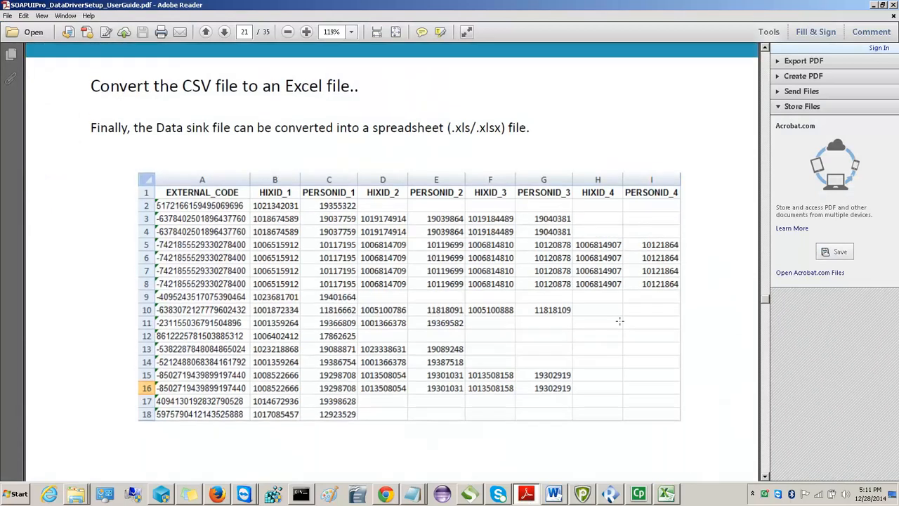
drag(763, 307, 756, 65)
scroll(726, 86, up, 2)
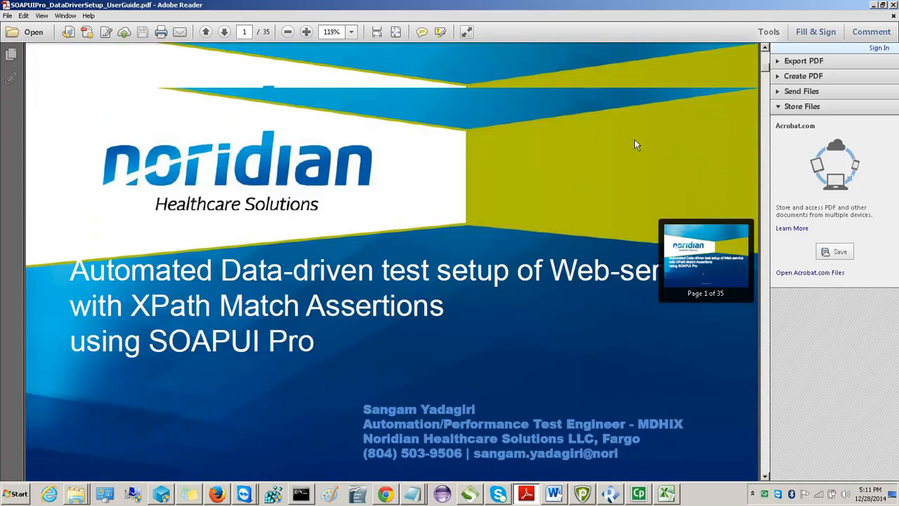
scroll(539, 236, down, 1)
scroll(539, 236, down, 3)
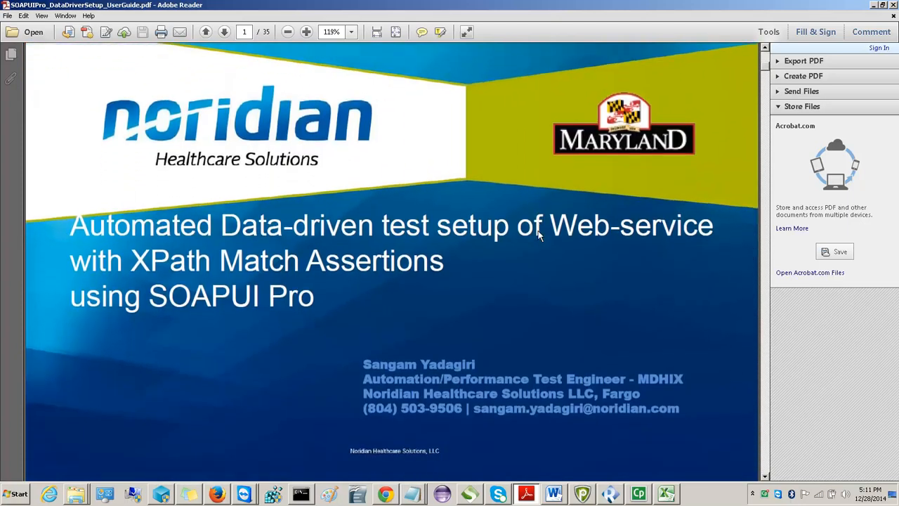
scroll(537, 243, down, 1)
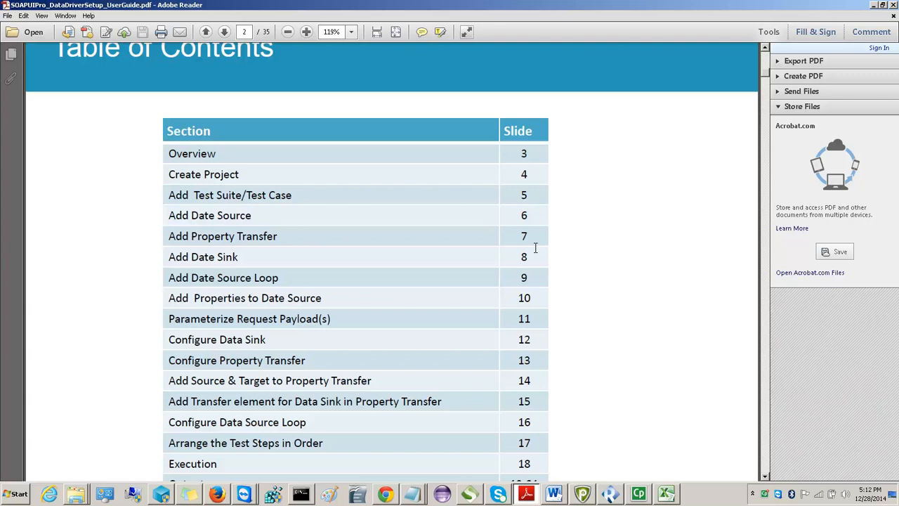
Scroll the guide from page 8 to page 10, 'Add properties to Data Source'
scroll(535, 249, down, 5)
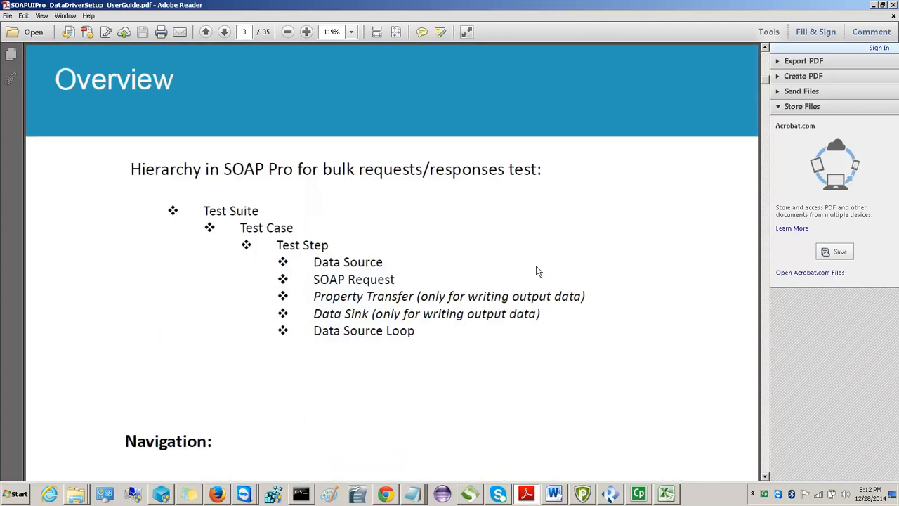
scroll(537, 271, down, 3)
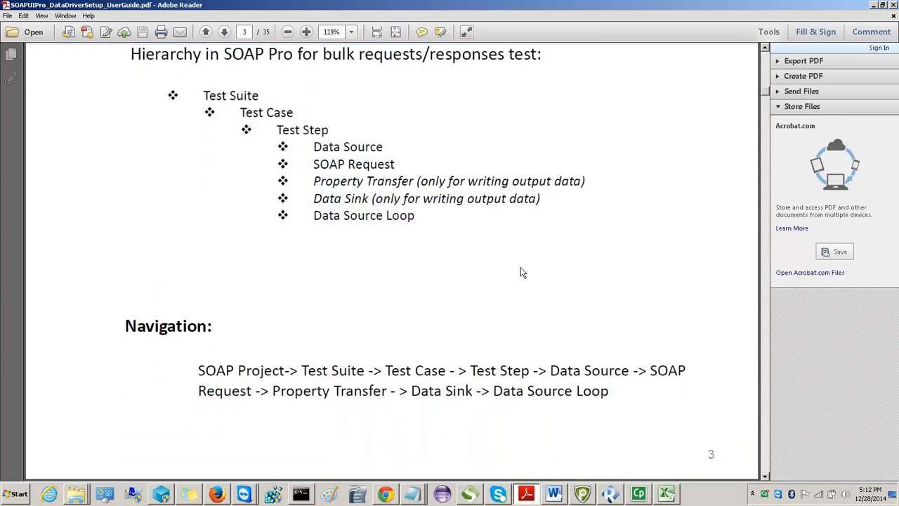
scroll(505, 279, up, 1)
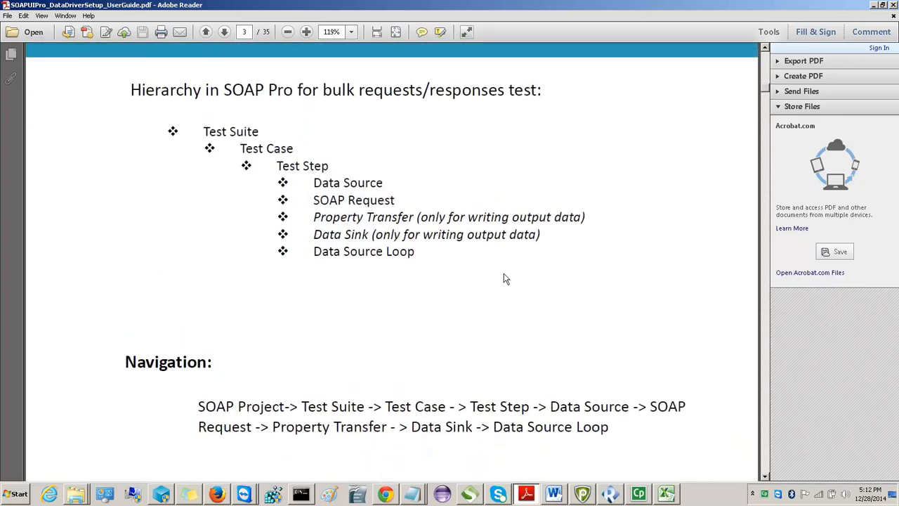
scroll(504, 278, down, 10)
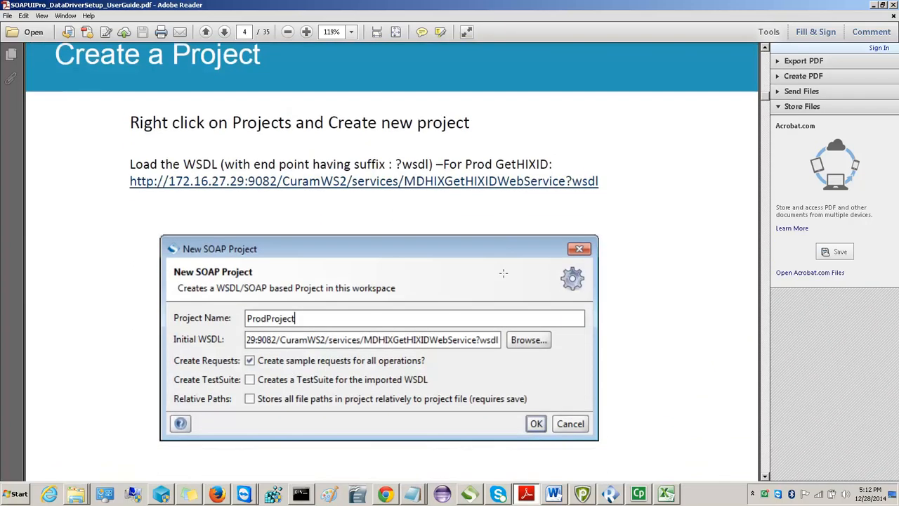
scroll(404, 191, down, 1)
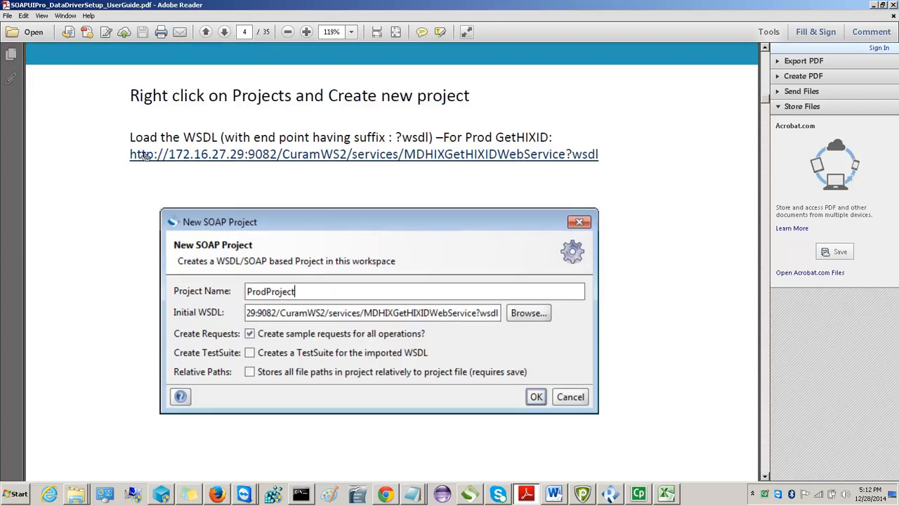
scroll(408, 197, down, 1)
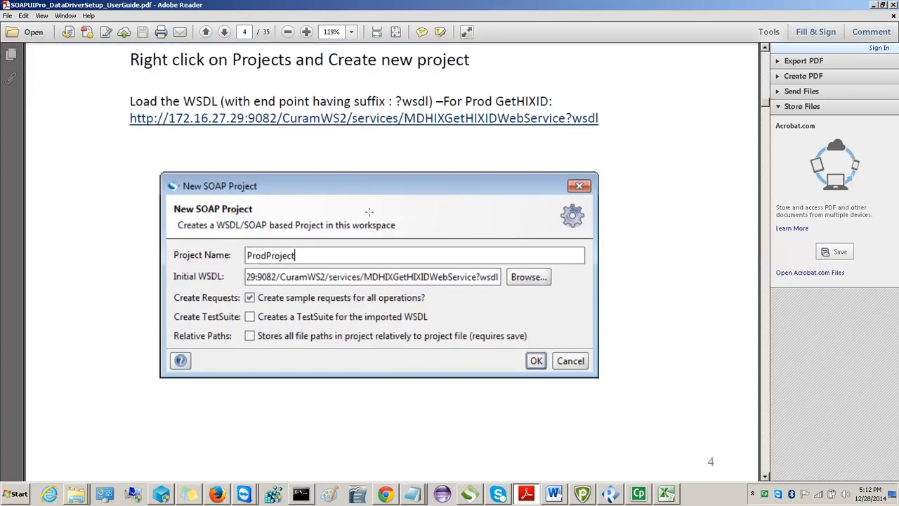
scroll(298, 257, down, 2)
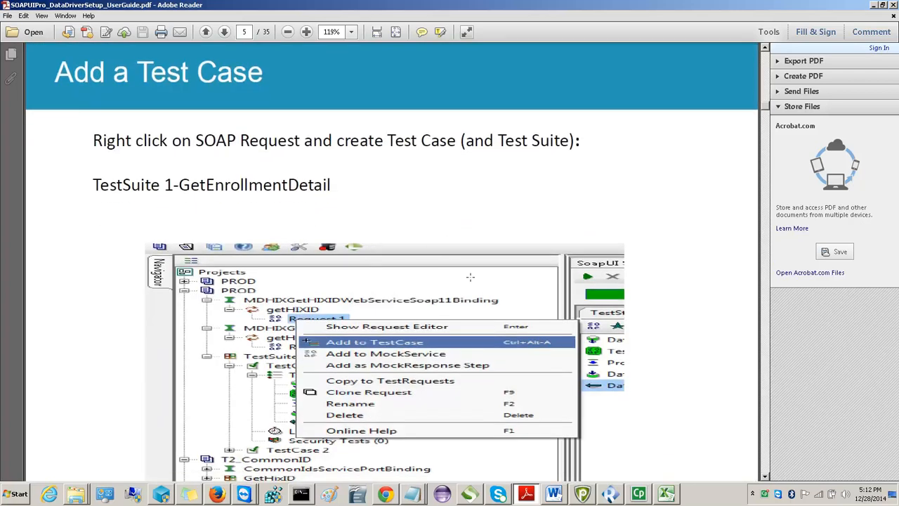
scroll(455, 310, down, 2)
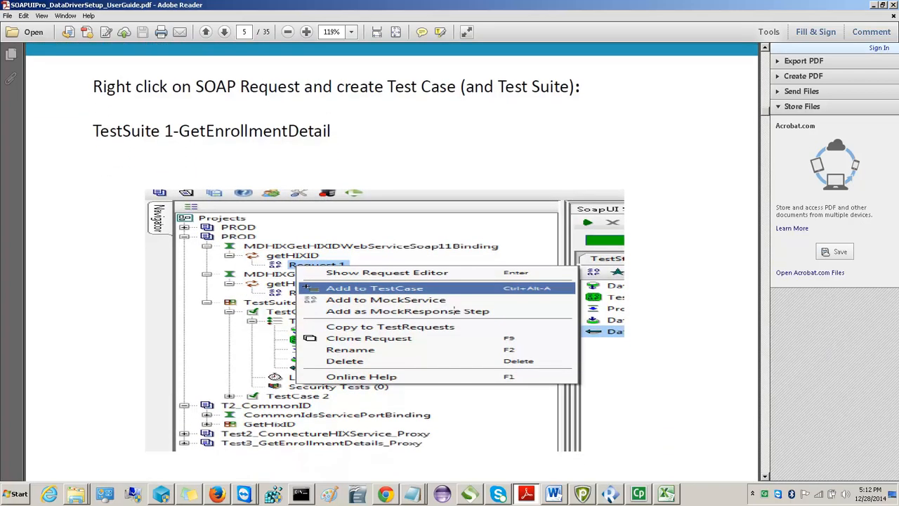
scroll(406, 297, down, 10)
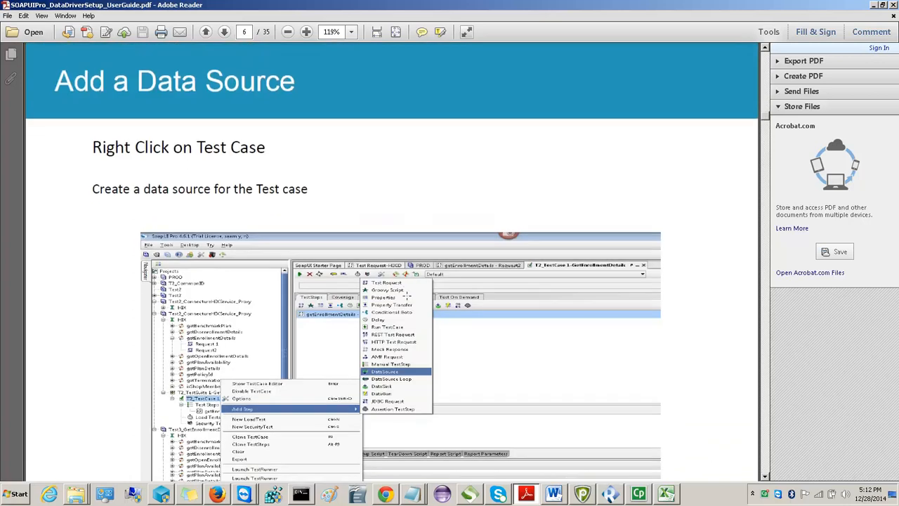
scroll(406, 299, down, 5)
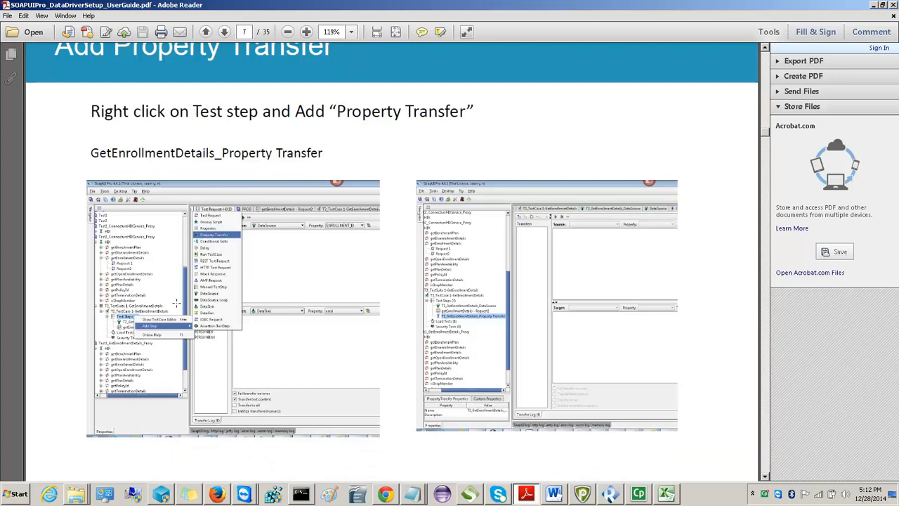
scroll(312, 295, down, 1)
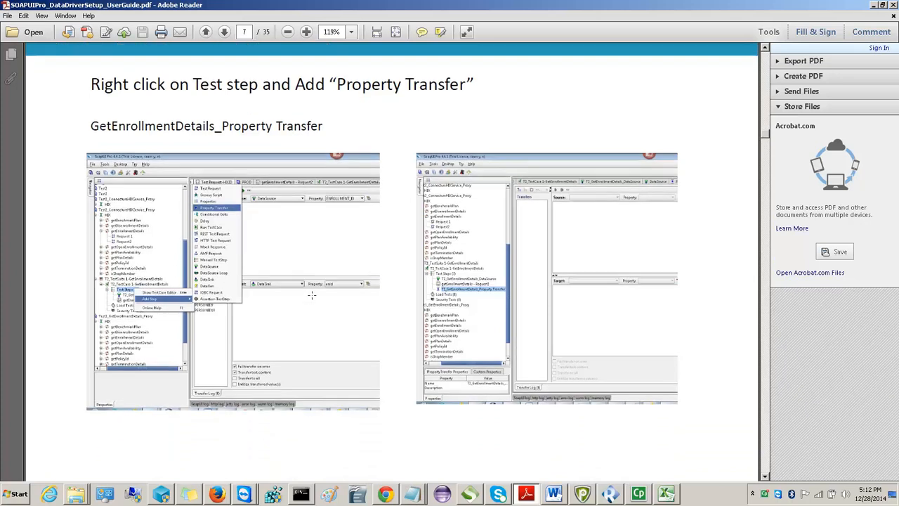
scroll(311, 295, down, 5)
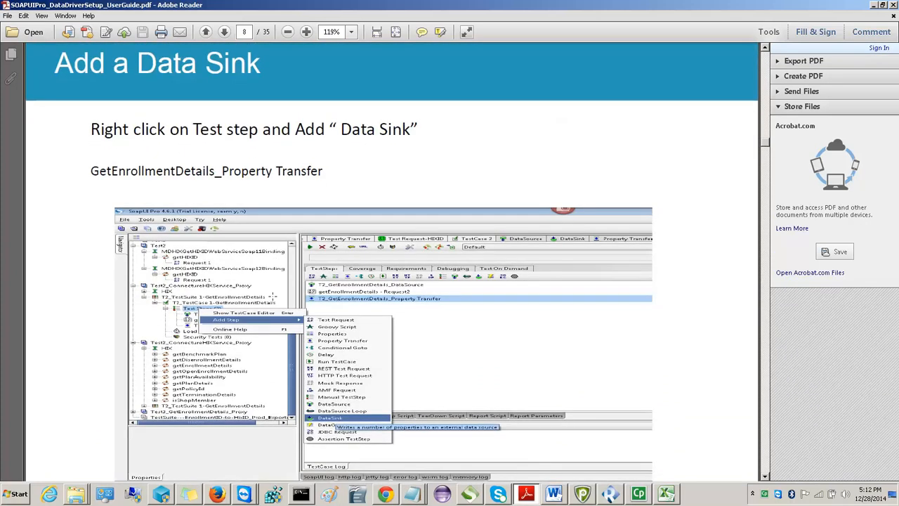
scroll(409, 232, down, 5)
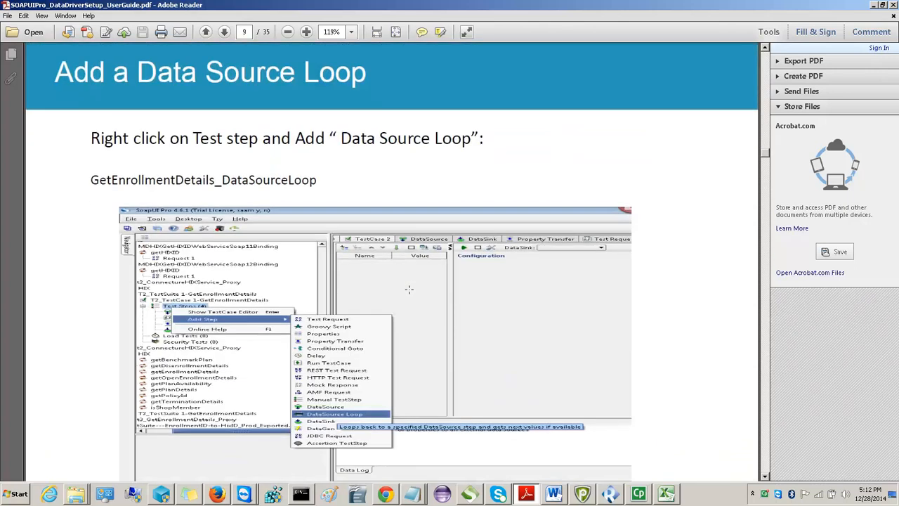
scroll(434, 260, up, 5)
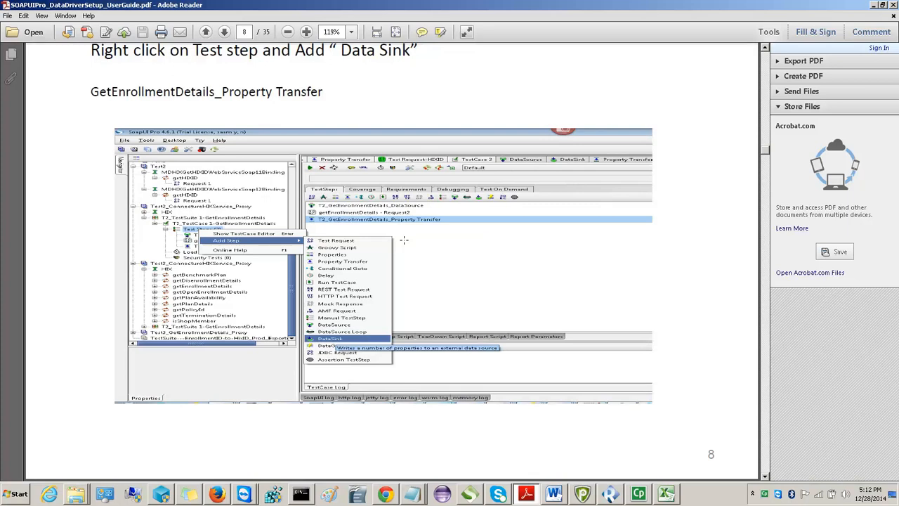
scroll(404, 240, down, 10)
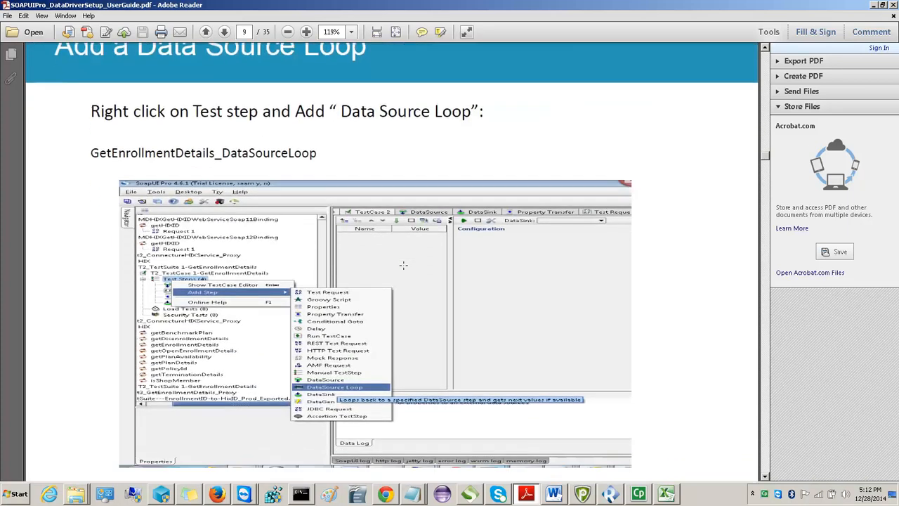
scroll(404, 265, down, 1)
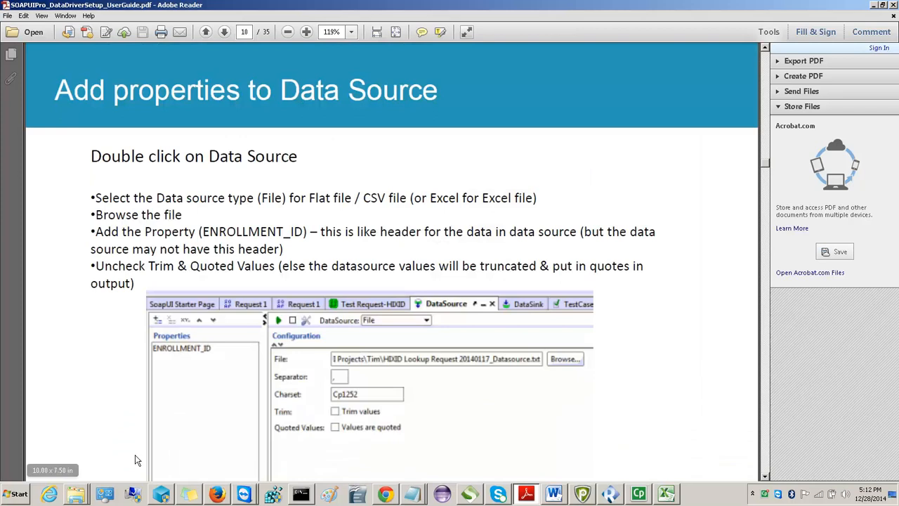
Look over the eight-item SOAPUI folder with the DataSink and DataSource files, then return to Ready! API
click(76, 497)
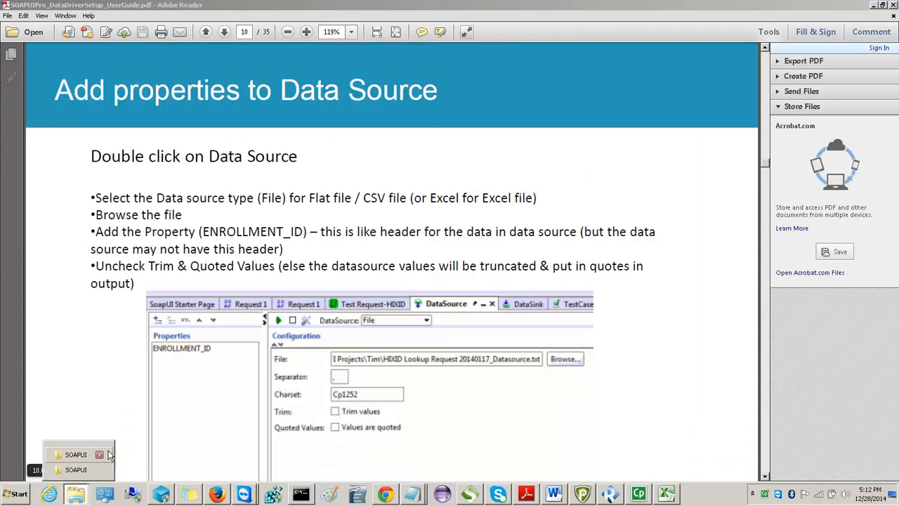
click(83, 468)
click(383, 273)
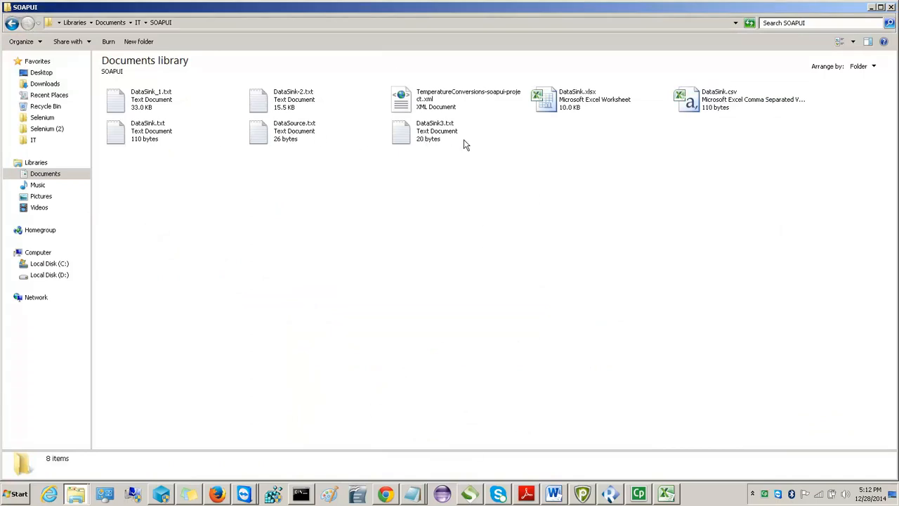
click(610, 495)
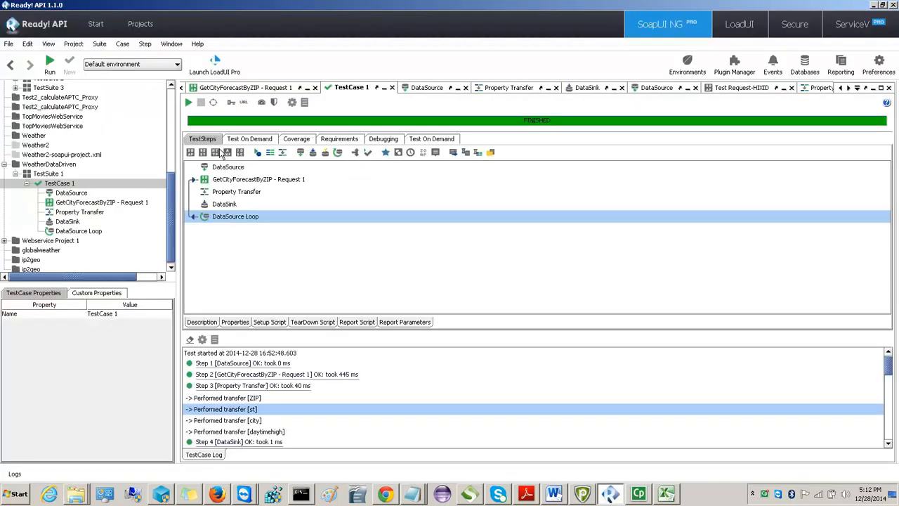
Open Tim_HIXIDLookup_TestCase 1's DataSource, DataSink, and Property Transfer steps, including the PERSONID2 transfer
double_click(71, 194)
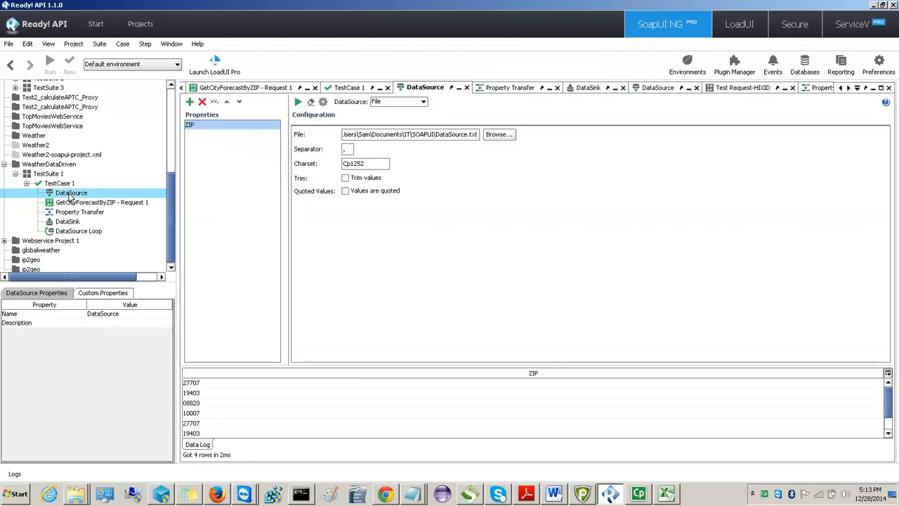
drag(171, 186, 168, 107)
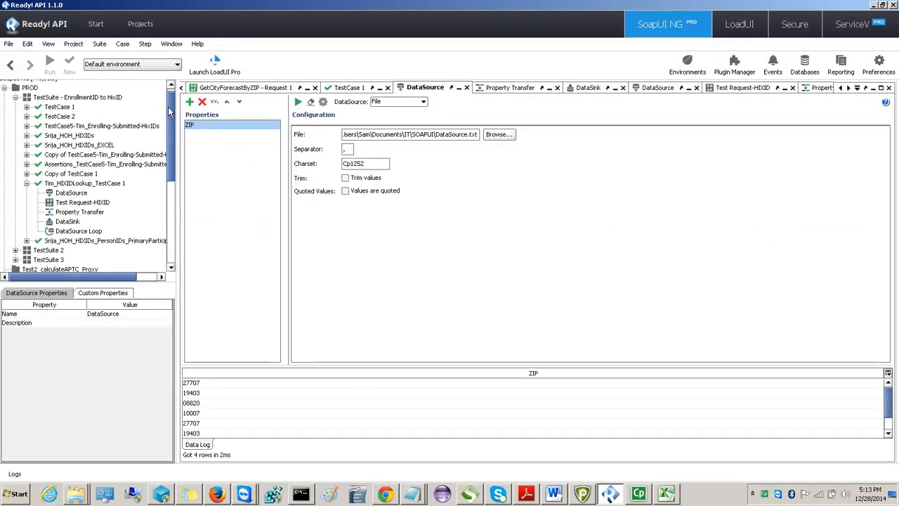
double_click(68, 221)
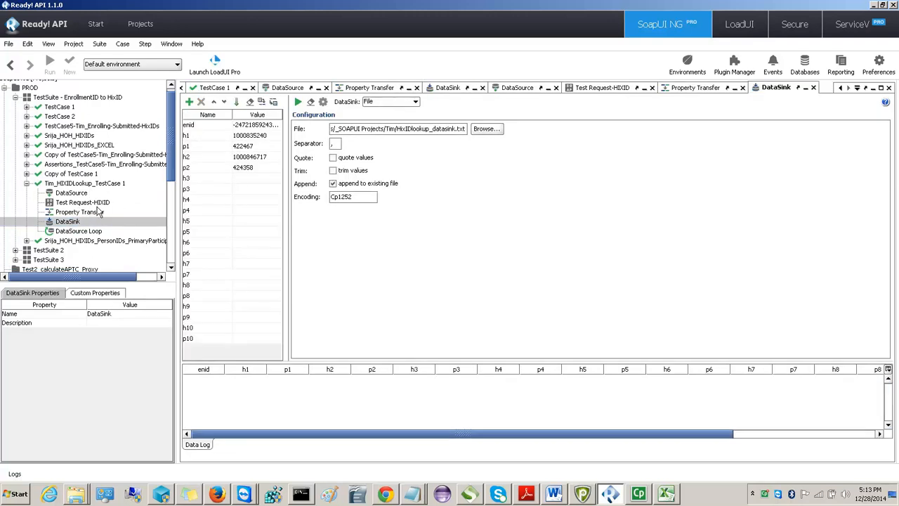
double_click(95, 214)
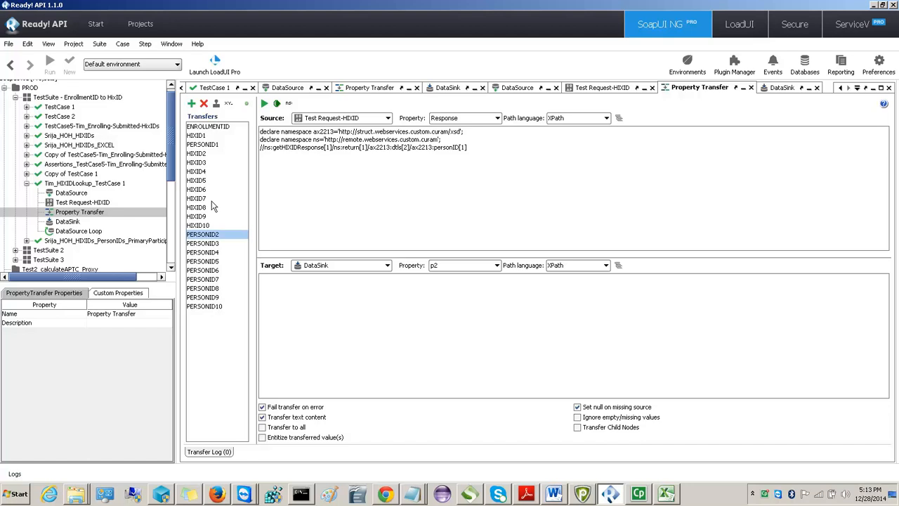
Inspect the PERSONID1, HIXID2, ENROLLMENTID and HIXID1 transfers and their source path expressions
click(209, 146)
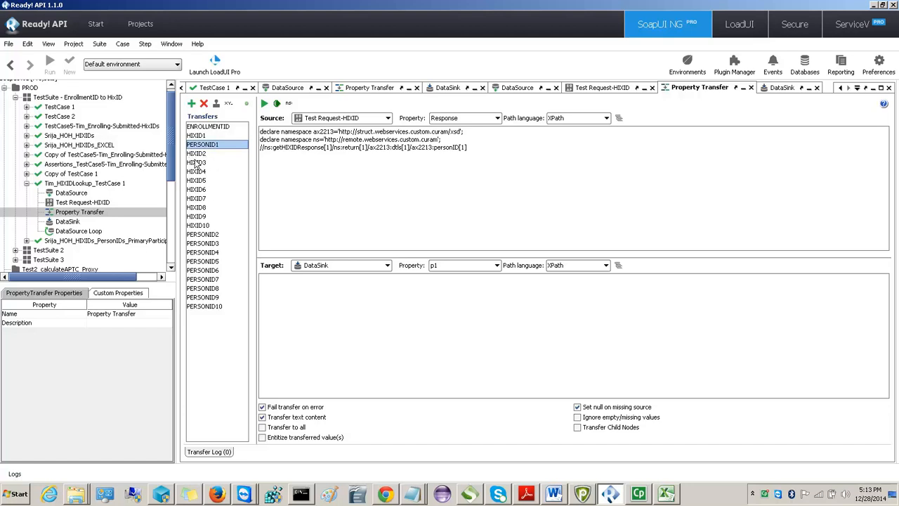
click(200, 154)
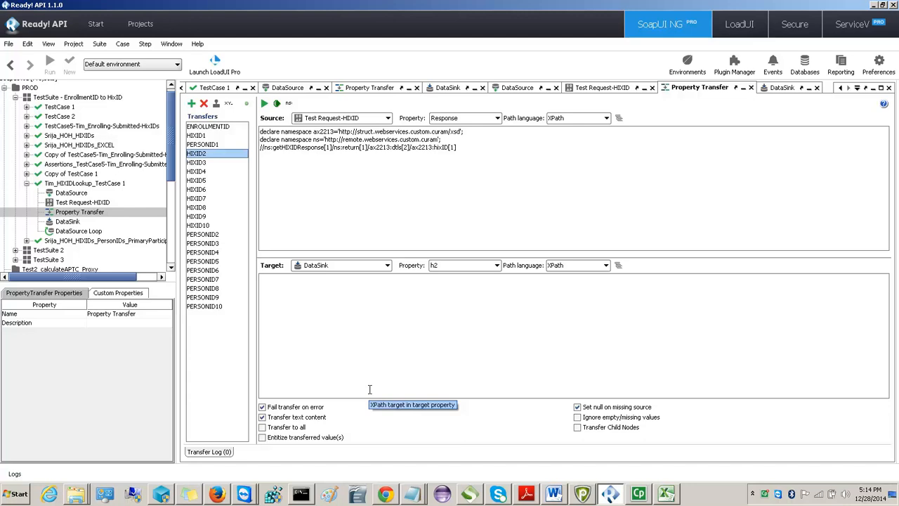
click(206, 128)
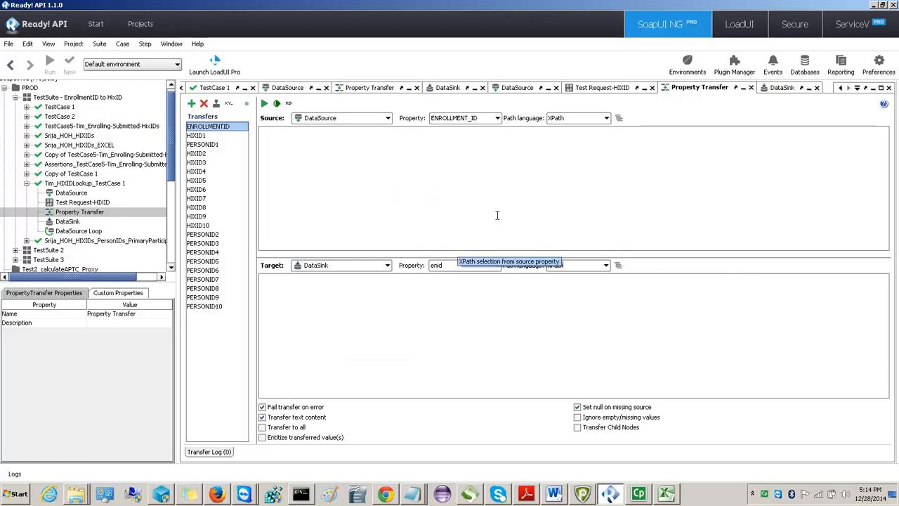
click(497, 215)
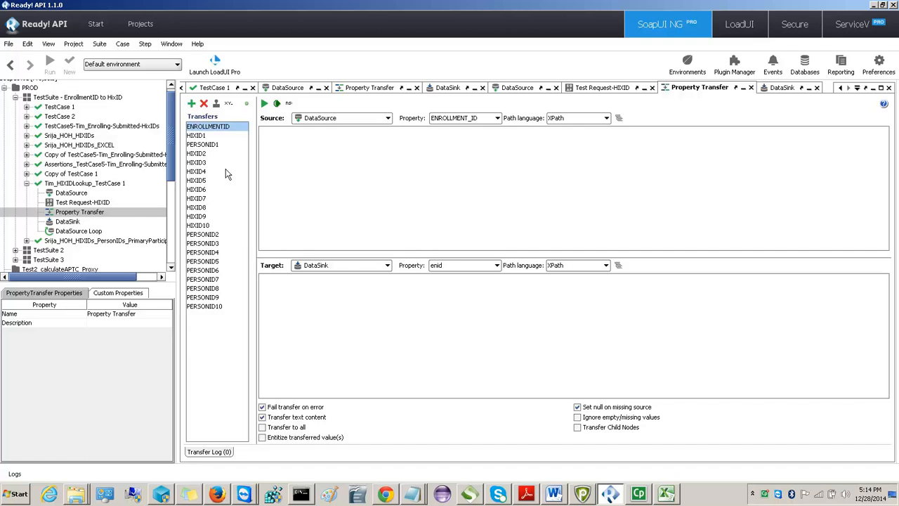
click(196, 136)
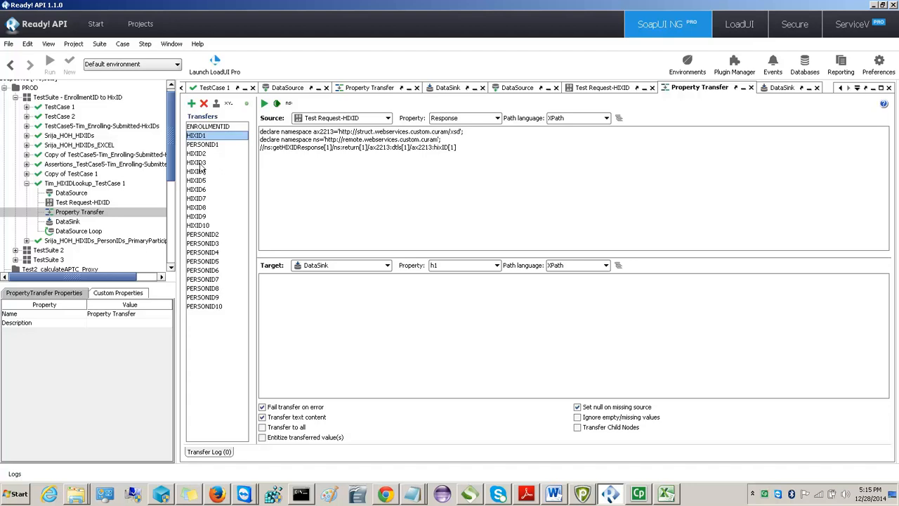
Check the HIXID2 and HIXID4 transfers using dtls[2] and dtls[4], then return to the PDF guide
click(196, 157)
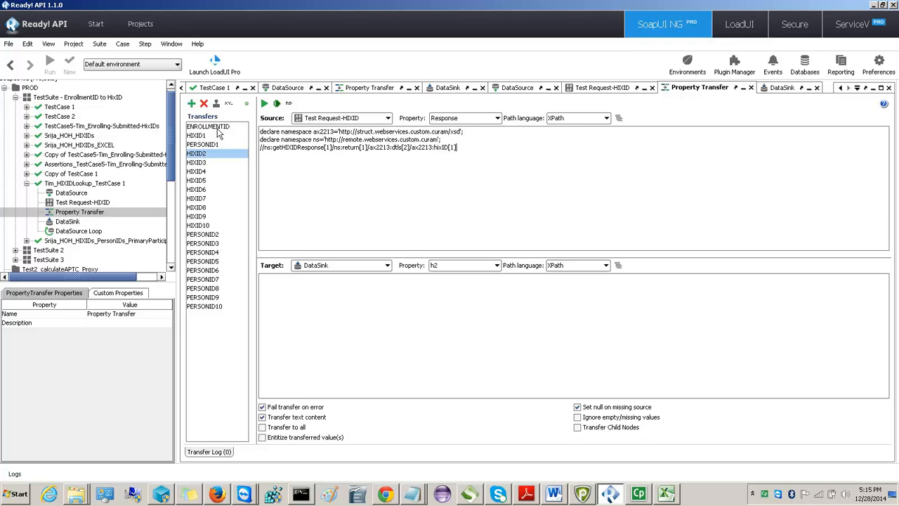
click(199, 172)
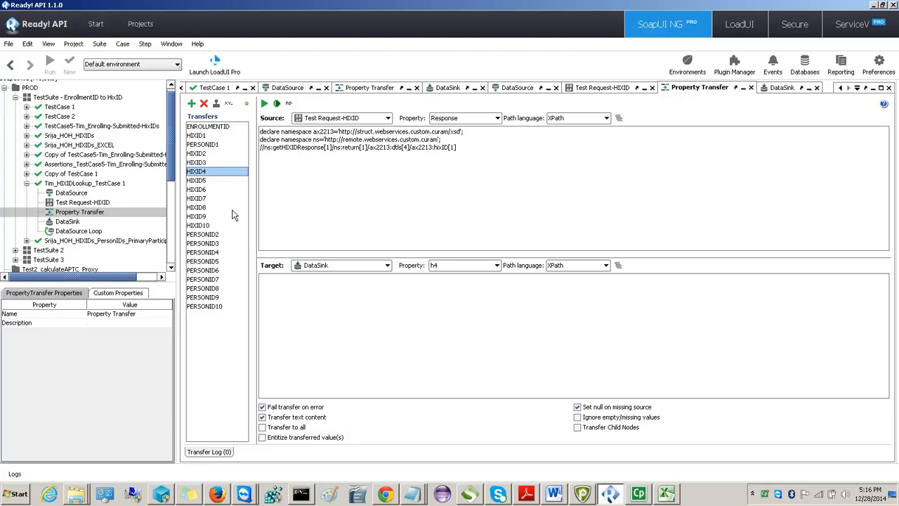
key(alt+Tab)
key(alt+Tab)
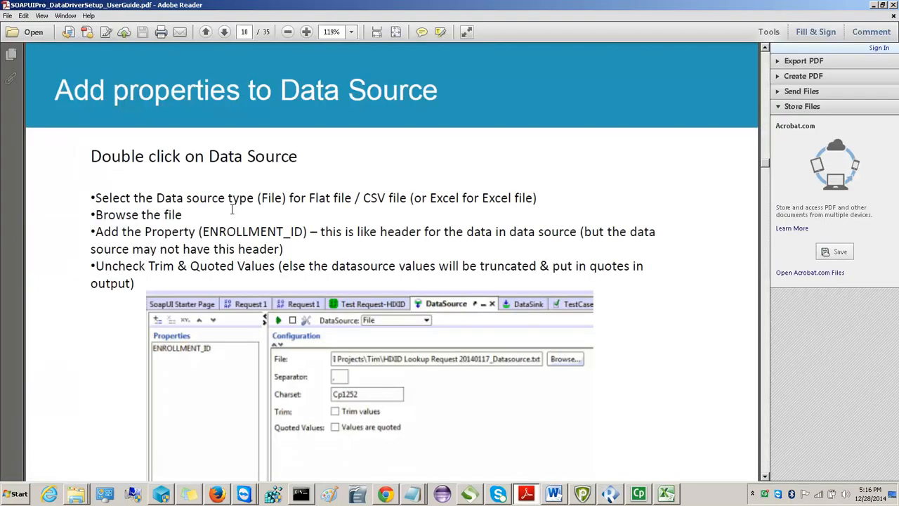
Scroll the guide to page 11, showing the ${DataSourceName#PropertyName} parameterization string
scroll(232, 209, down, 3)
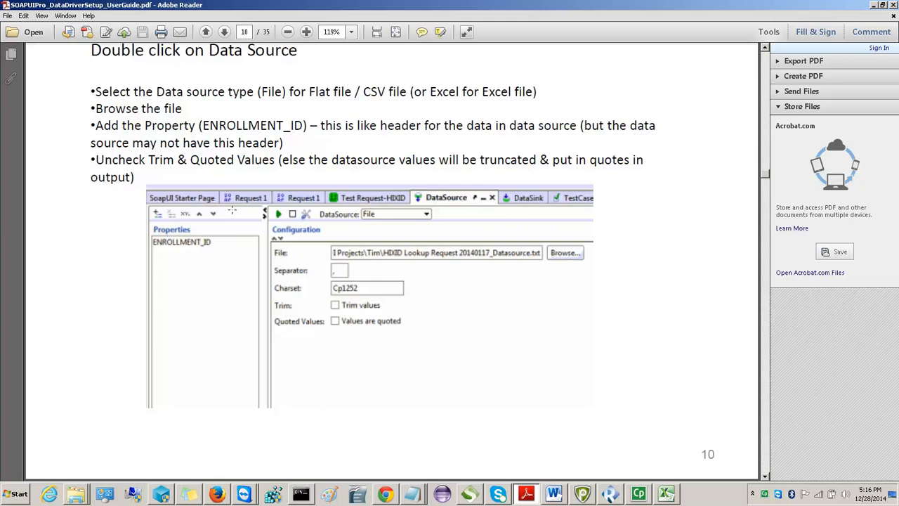
scroll(255, 246, down, 5)
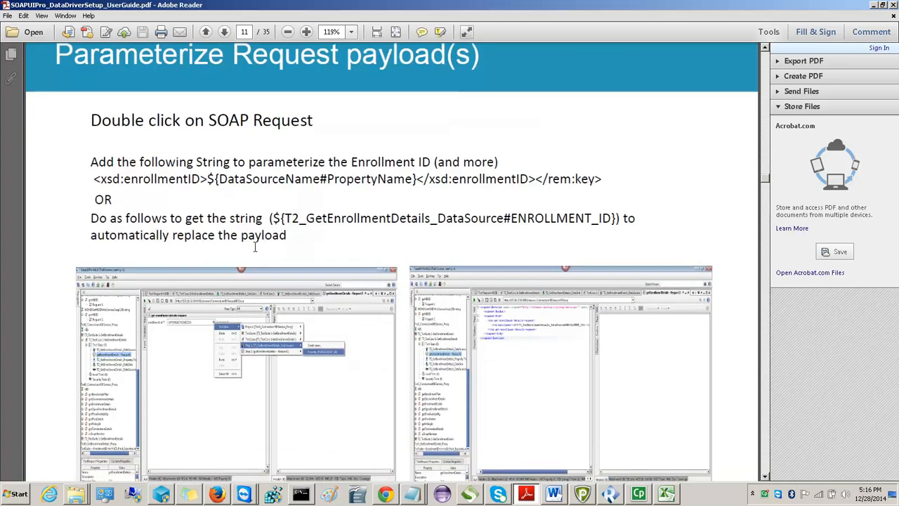
scroll(255, 246, down, 1)
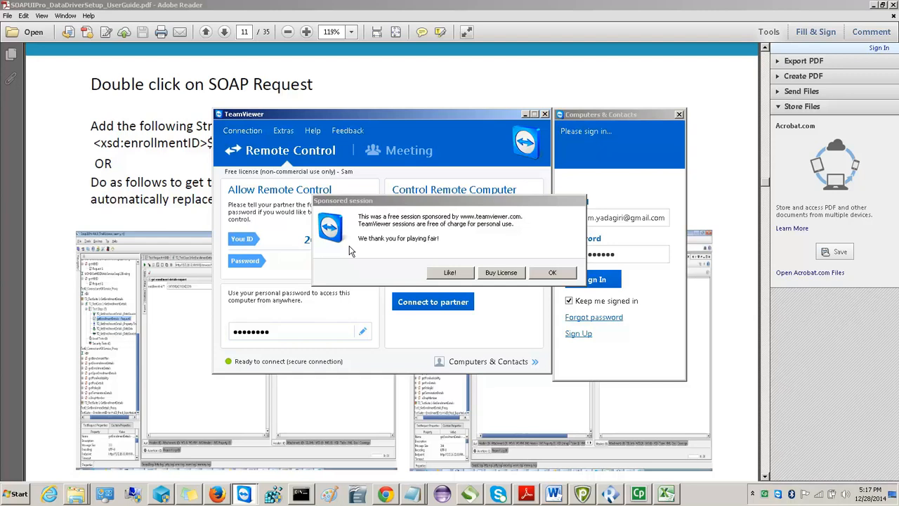
Dismiss the sponsored-session notice and exit TeamViewer
click(542, 273)
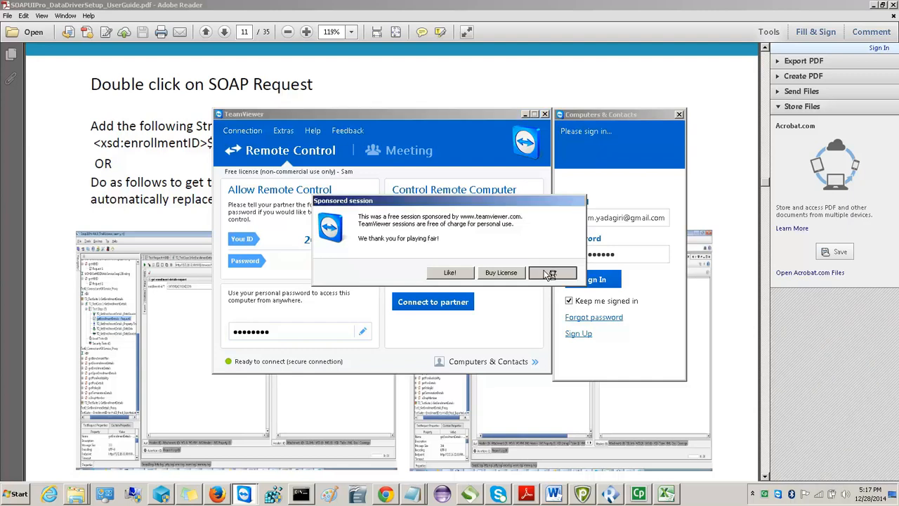
click(233, 131)
click(246, 191)
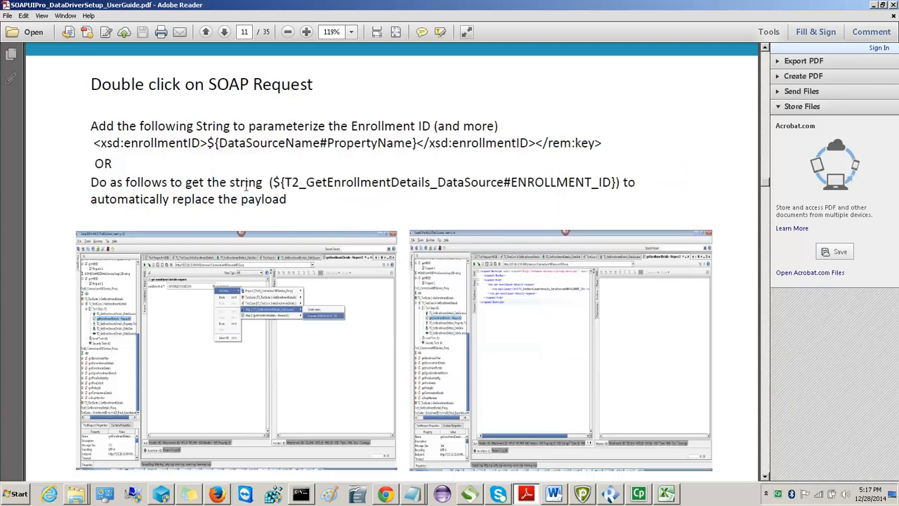
Bring the Word WEBServices notes forward, scrolled to the 'Web services testing with SOAPUI' introduction
scroll(410, 238, down, 3)
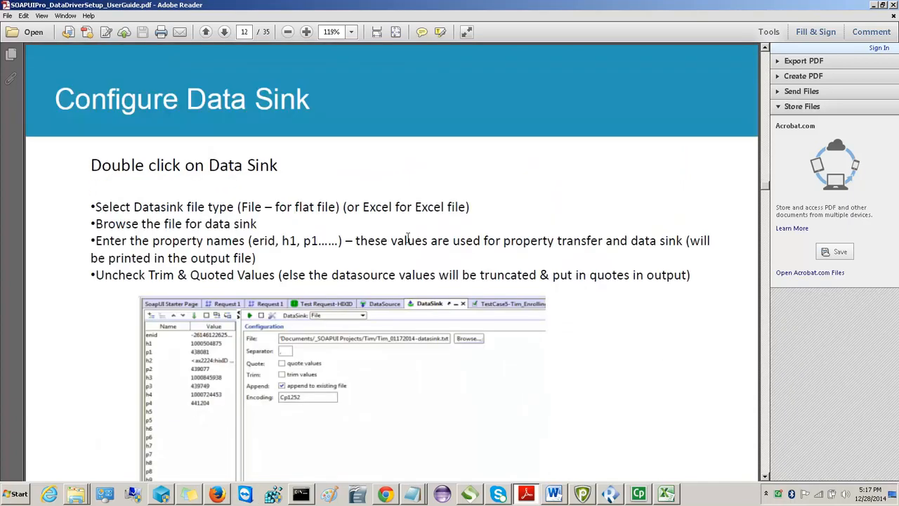
scroll(407, 237, down, 2)
scroll(407, 238, down, 1)
scroll(605, 226, up, 2)
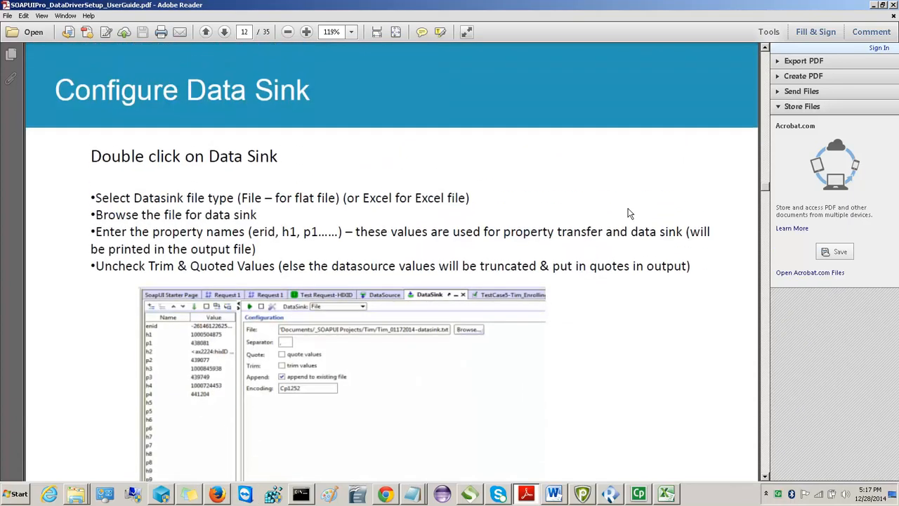
scroll(605, 226, up, 3)
drag(767, 184, 766, 81)
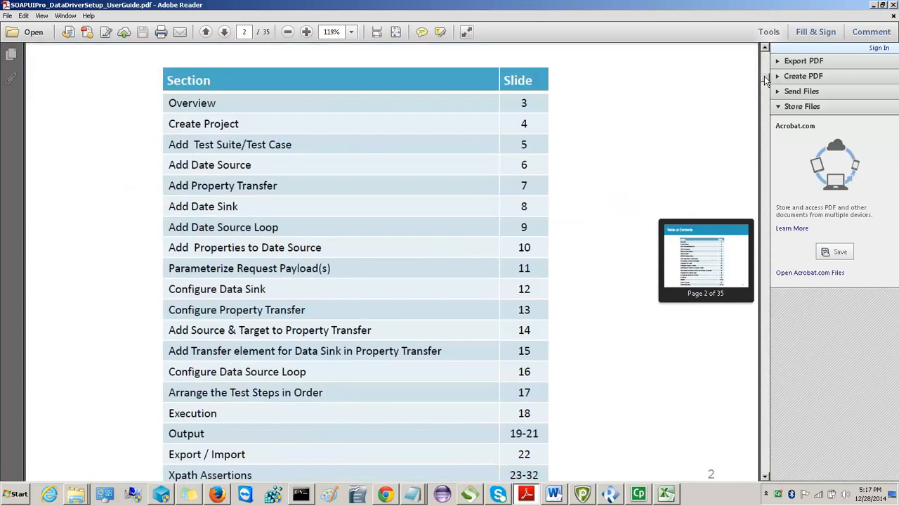
click(555, 495)
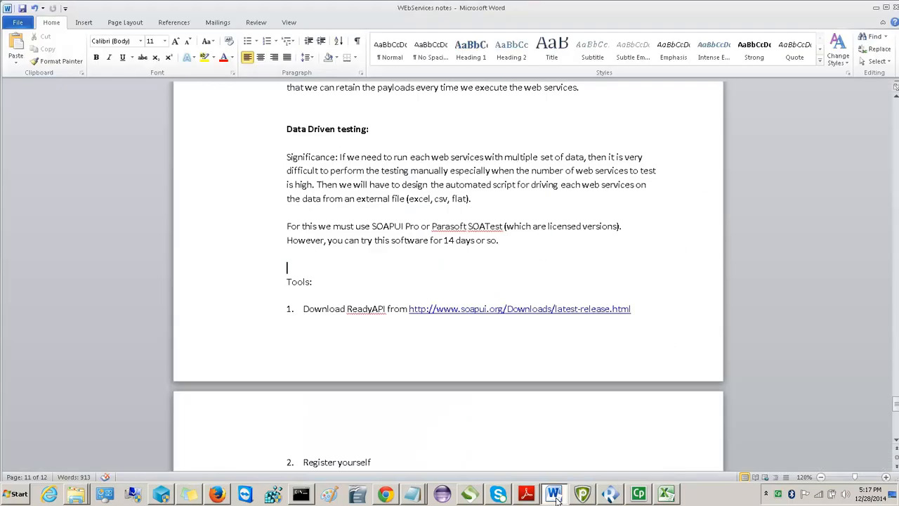
scroll(660, 280, up, 5)
drag(895, 395, 881, 92)
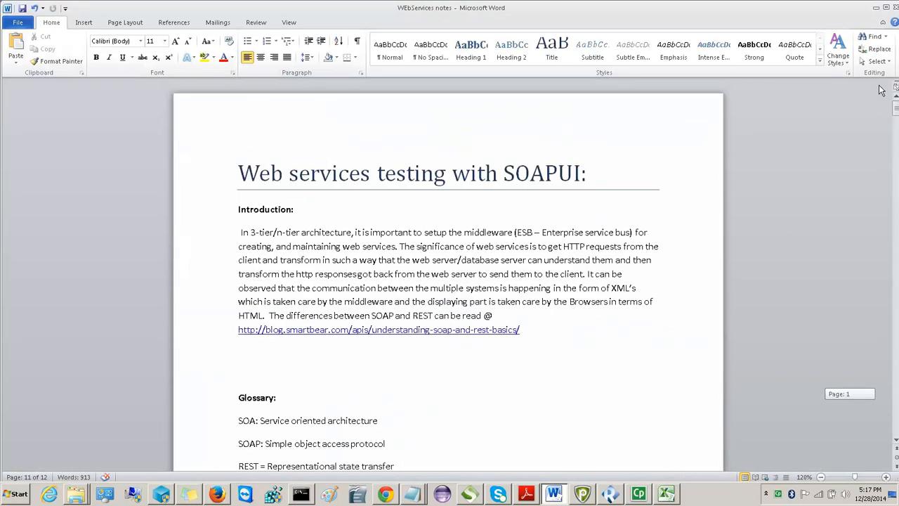